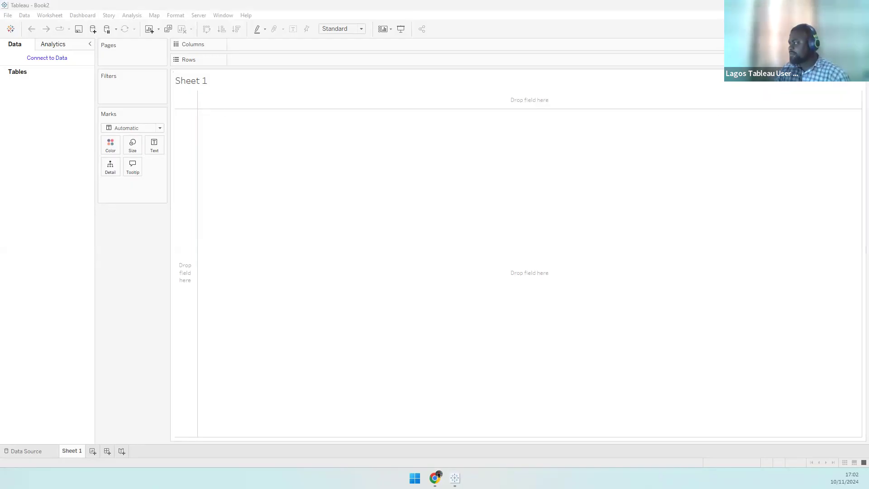
- Switch to the Health Tracker page in Chrome and scroll down to the dashboard
{"action": "key", "text": "alt+Tab"}
{"action": "scroll", "coordinate": [521, 317], "scroll_direction": "down", "scroll_amount": 1}
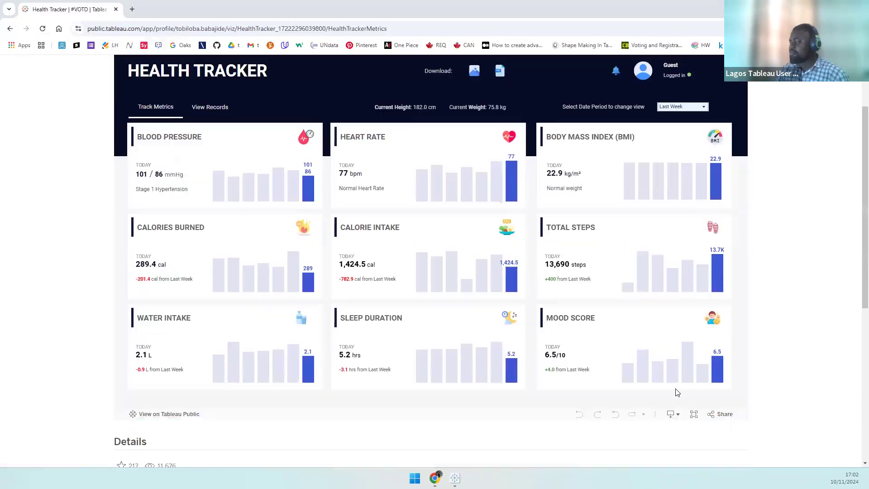
- Expand the embedded Health Tracker viz to full screen to inspect its nine KPI cards
{"action": "left_click", "coordinate": [695, 415]}
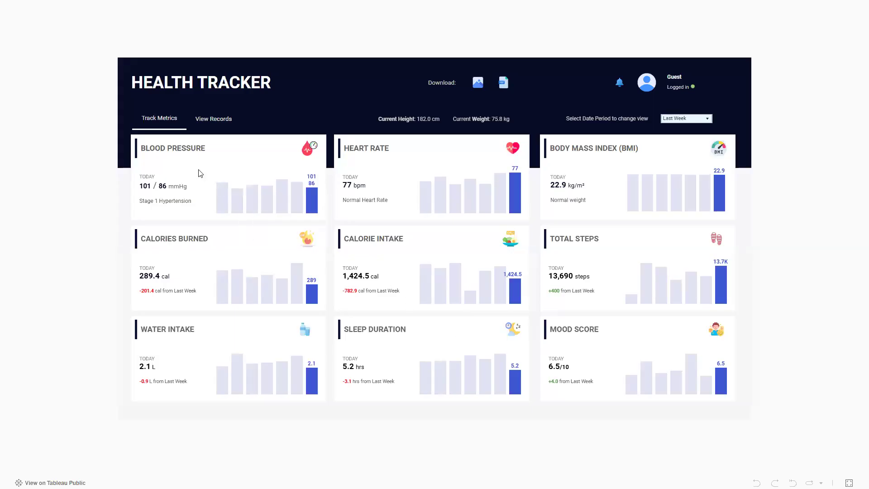
{"action": "mouse_move", "coordinate": [437, 281]}
- Switch the dashboard's date period to Last Month and restore the full-screen view
{"action": "left_click", "coordinate": [688, 118]}
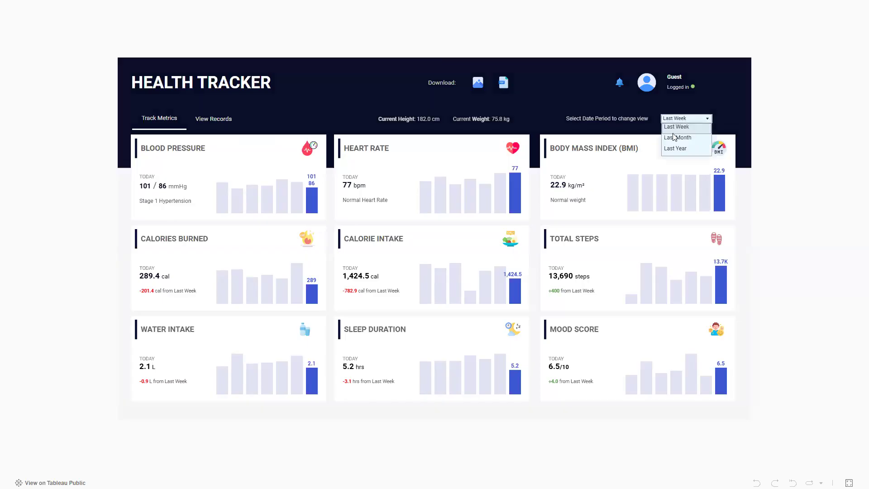
{"action": "left_click", "coordinate": [675, 137]}
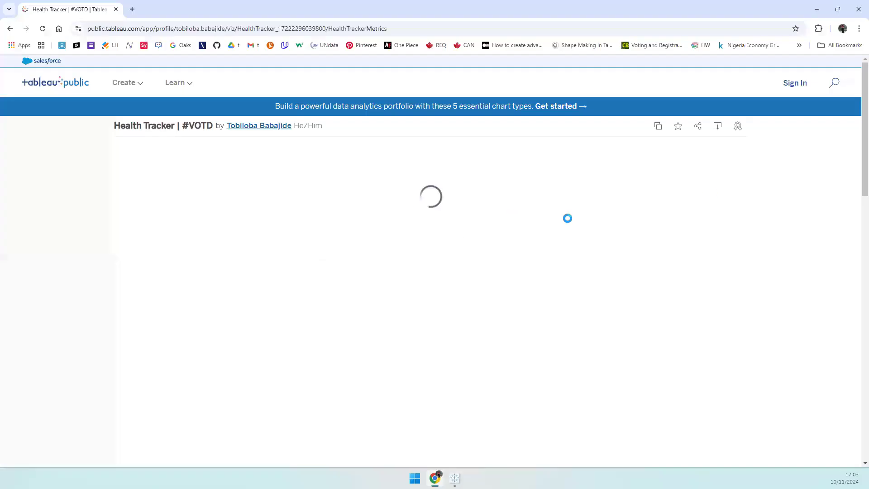
{"action": "scroll", "coordinate": [758, 353], "scroll_direction": "down", "scroll_amount": 3}
{"action": "scroll", "coordinate": [694, 459], "scroll_direction": "up", "scroll_amount": 2}
{"action": "left_click", "coordinate": [694, 459]}
- Set the date period to Last Year, check View Records, then return to Track Metrics
{"action": "left_click", "coordinate": [675, 118]}
{"action": "left_click", "coordinate": [674, 137]}
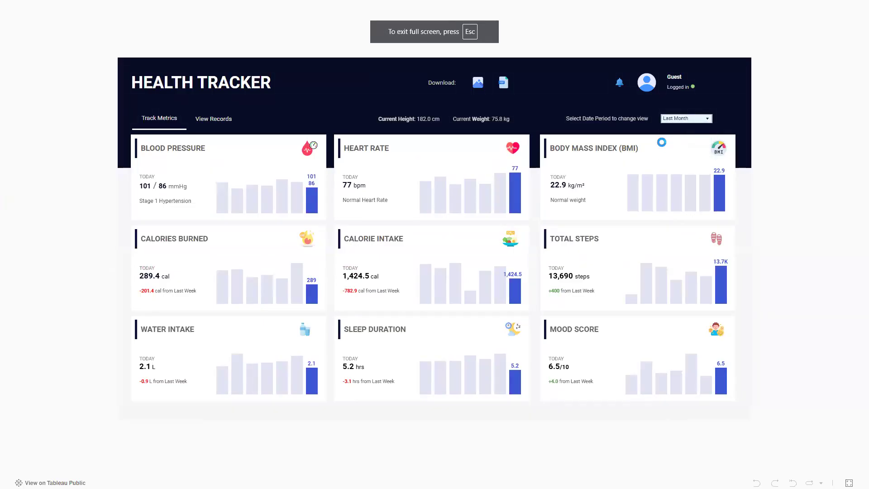
{"action": "left_click", "coordinate": [677, 119]}
{"action": "left_click", "coordinate": [674, 149]}
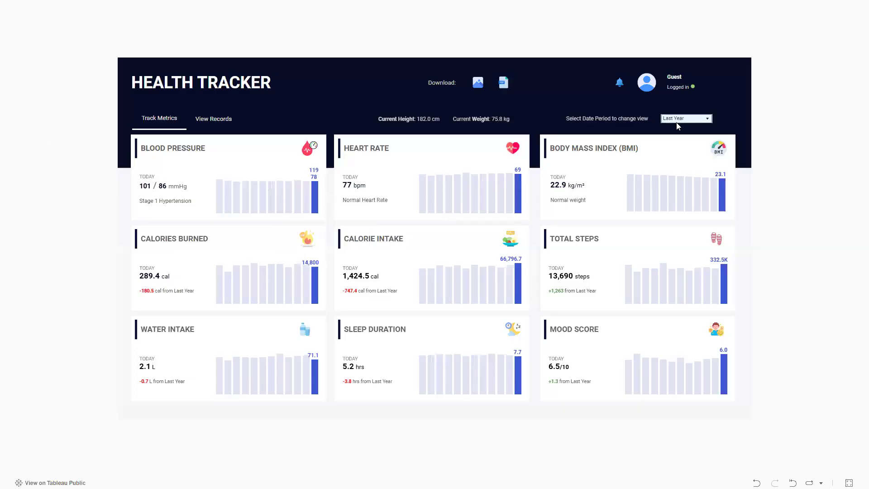
{"action": "left_click", "coordinate": [208, 123]}
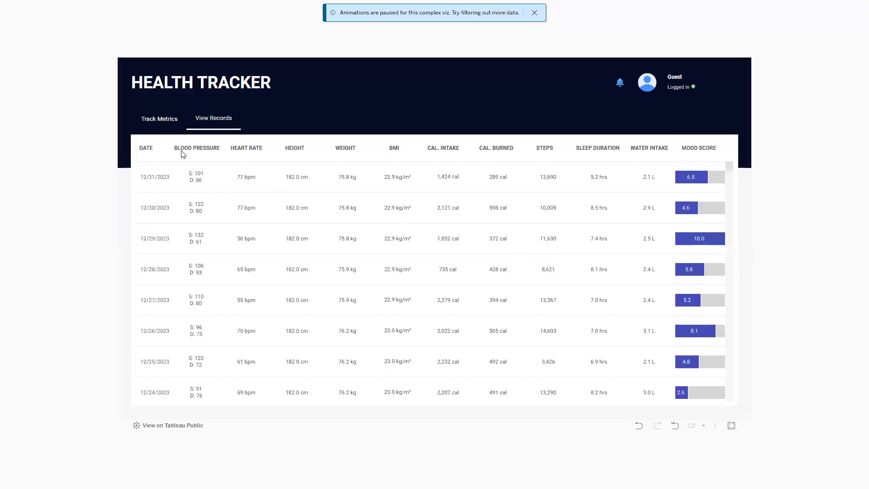
{"action": "left_click", "coordinate": [166, 121]}
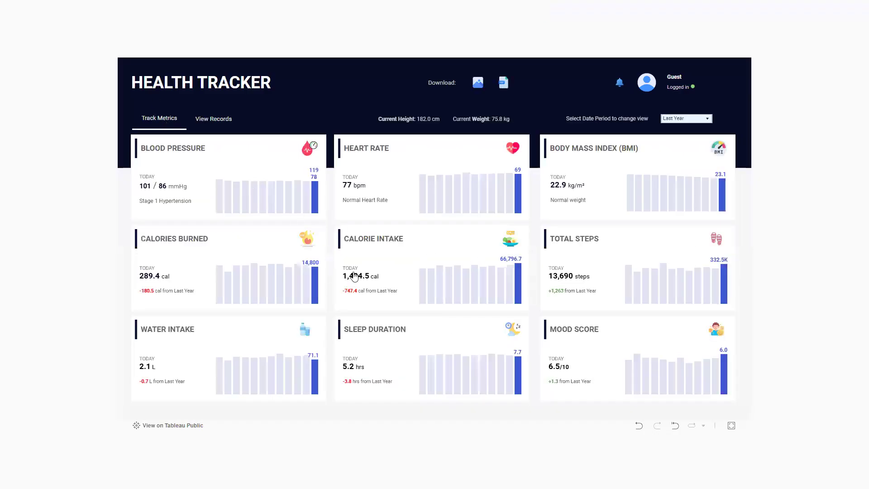
- Cycle the date period through Last Month back to Last Week, then return to Tableau's Book2
{"action": "mouse_move", "coordinate": [230, 282]}
{"action": "mouse_move", "coordinate": [469, 215]}
{"action": "mouse_move", "coordinate": [462, 284]}
{"action": "mouse_move", "coordinate": [483, 374]}
{"action": "mouse_move", "coordinate": [221, 199]}
{"action": "left_click", "coordinate": [674, 119]}
{"action": "left_click", "coordinate": [678, 80]}
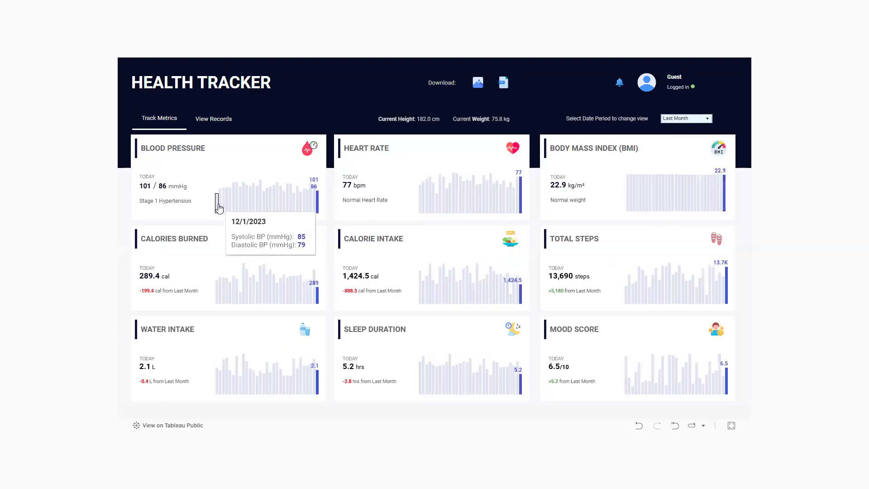
{"action": "left_click", "coordinate": [674, 119]}
{"action": "left_click", "coordinate": [676, 70]}
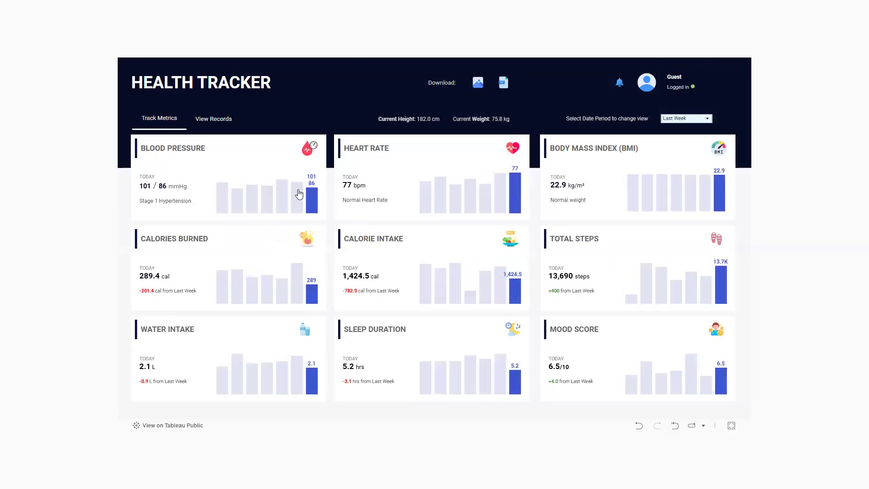
{"action": "mouse_move", "coordinate": [312, 205]}
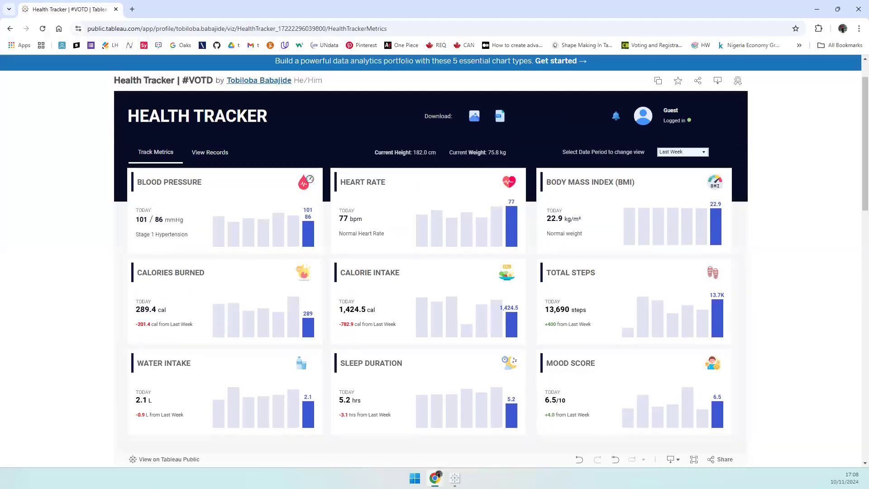
{"action": "left_click", "coordinate": [454, 477]}
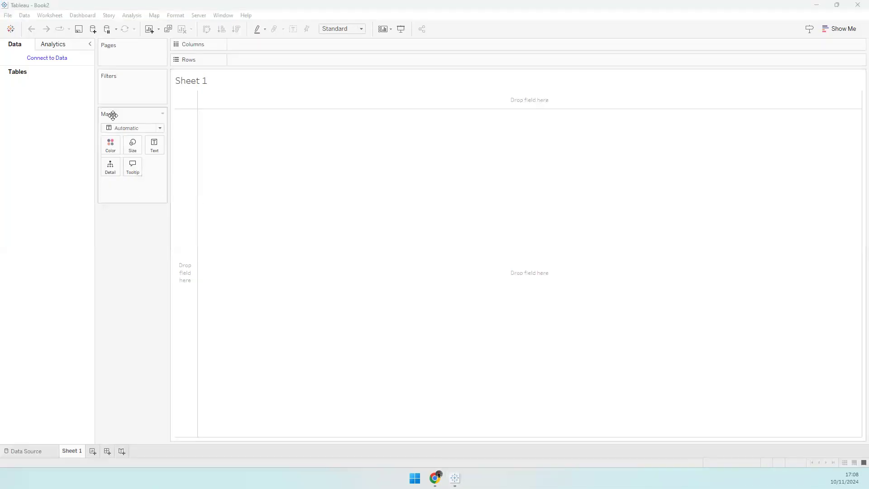
- Connect to the Health data CSV as a text-file data source
{"action": "left_click", "coordinate": [48, 59]}
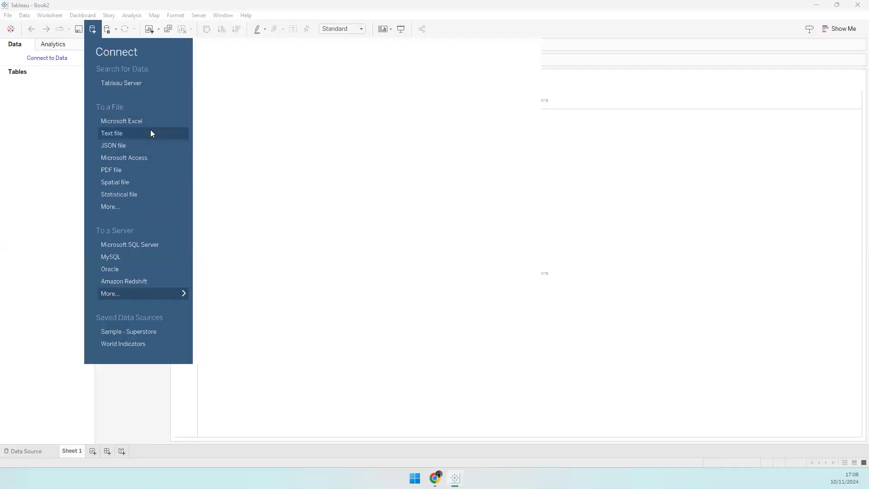
{"action": "left_click", "coordinate": [103, 133]}
{"action": "left_click", "coordinate": [132, 111]}
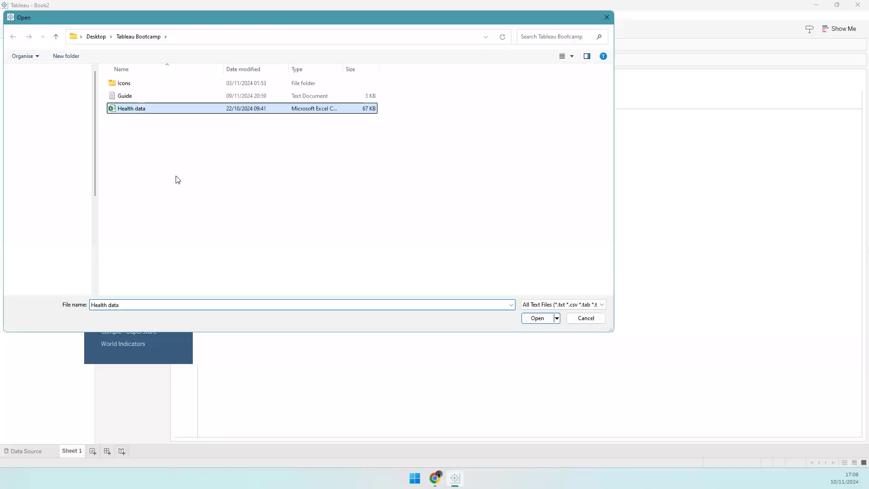
{"action": "left_click", "coordinate": [539, 318]}
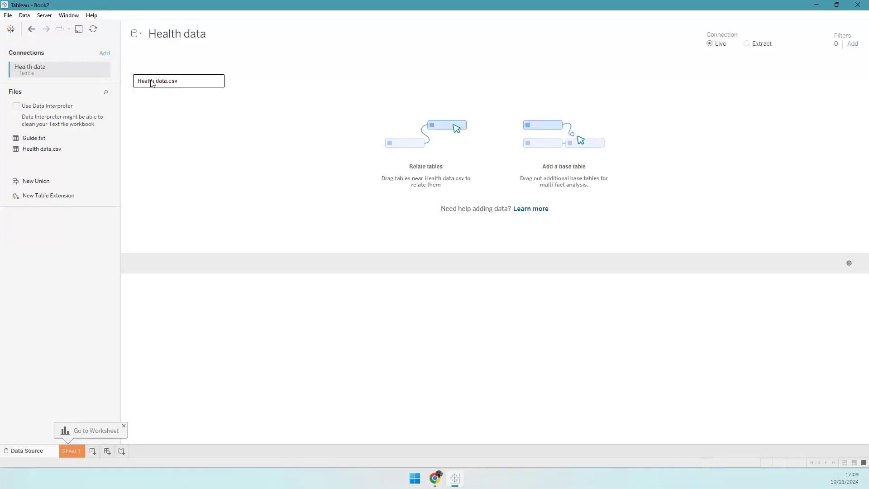
- Preview the Health data.csv rows, scroll through its columns, then go to Sheet 1
{"action": "left_click", "coordinate": [154, 85]}
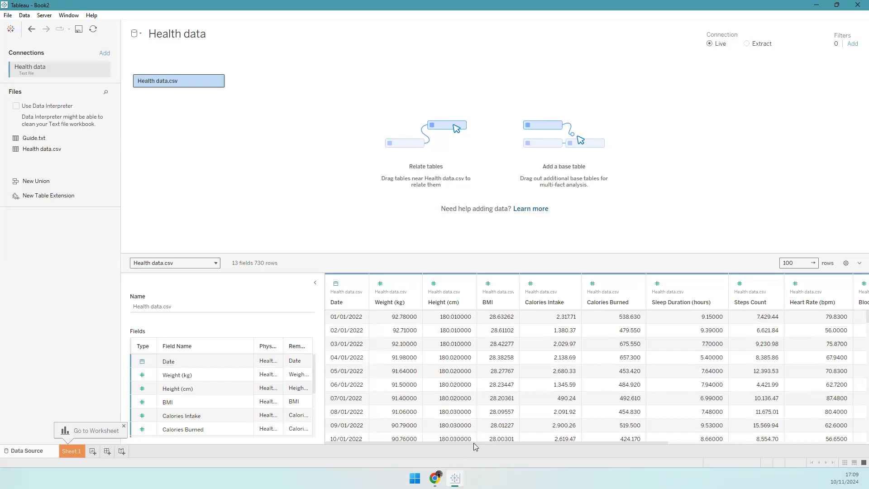
{"action": "scroll", "coordinate": [555, 439], "scroll_direction": "right", "scroll_amount": 5}
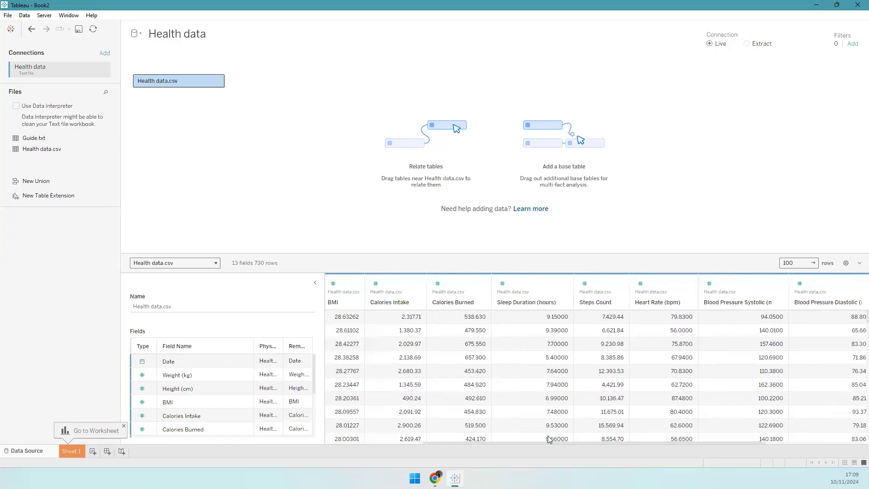
{"action": "scroll", "coordinate": [600, 443], "scroll_direction": "right", "scroll_amount": 3}
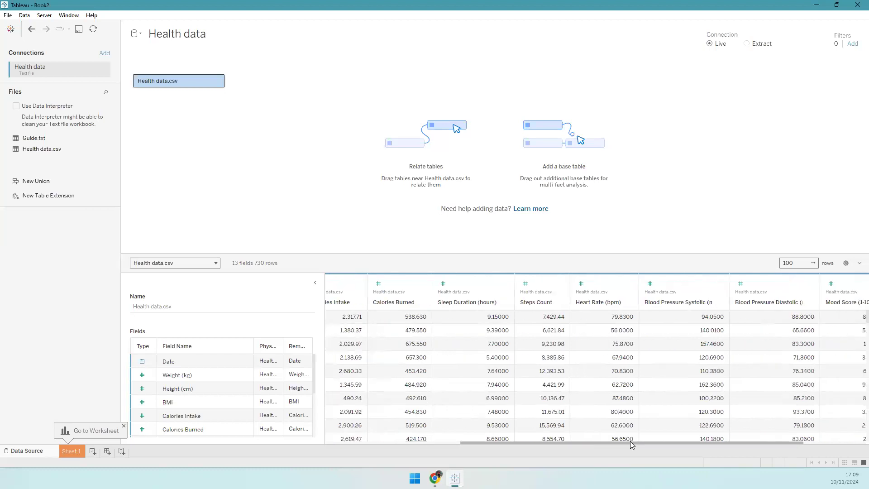
{"action": "scroll", "coordinate": [663, 445], "scroll_direction": "right", "scroll_amount": 3}
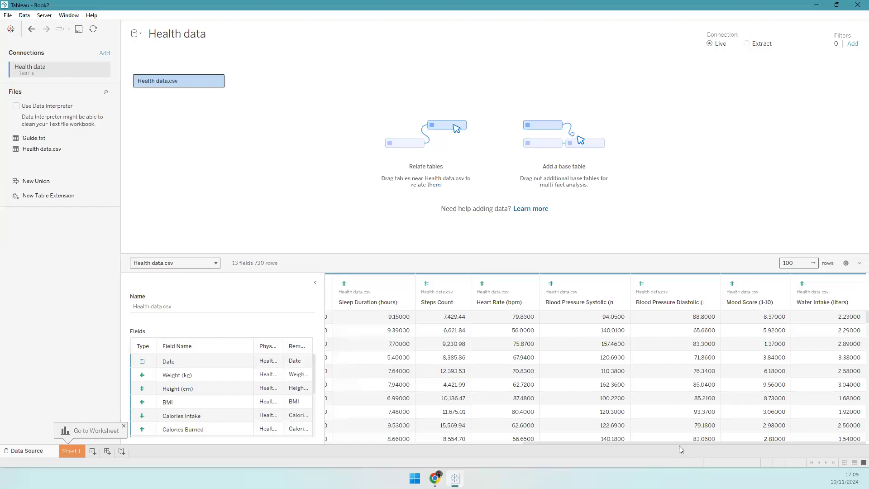
{"action": "left_click_drag", "start_coordinate": [634, 444], "coordinate": [395, 447]}
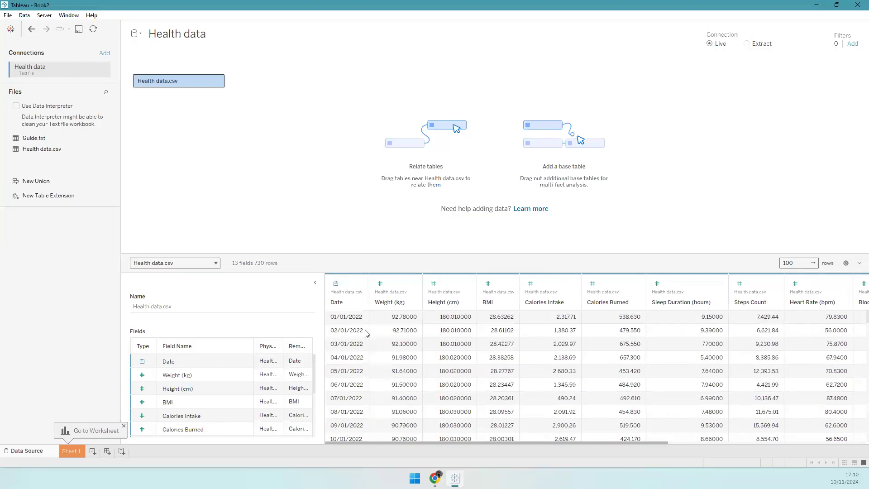
{"action": "scroll", "coordinate": [857, 389], "scroll_direction": "down", "scroll_amount": 2}
{"action": "scroll", "coordinate": [856, 389], "scroll_direction": "down", "scroll_amount": 20}
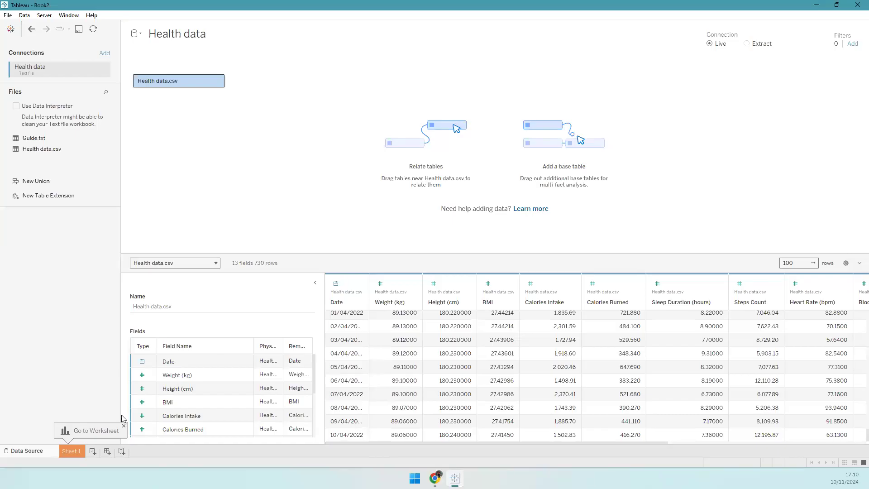
{"action": "left_click", "coordinate": [68, 453]}
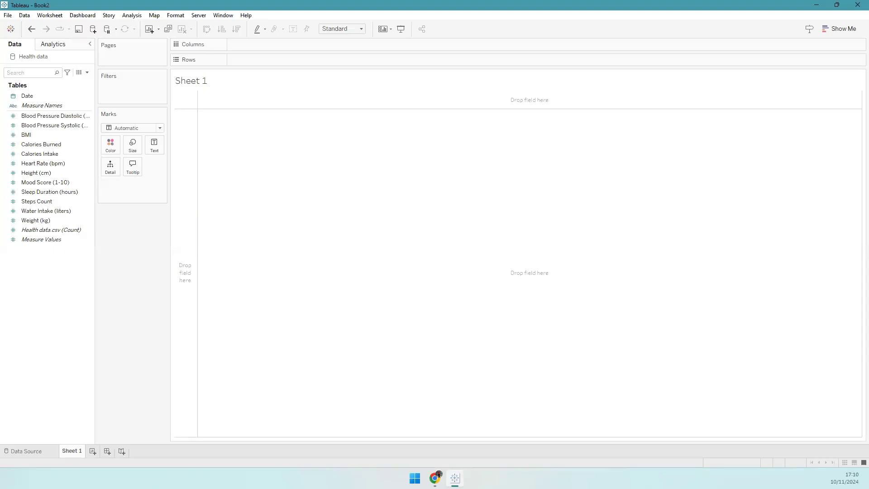
{"action": "left_click", "coordinate": [49, 182]}
{"action": "left_click", "coordinate": [57, 154]}
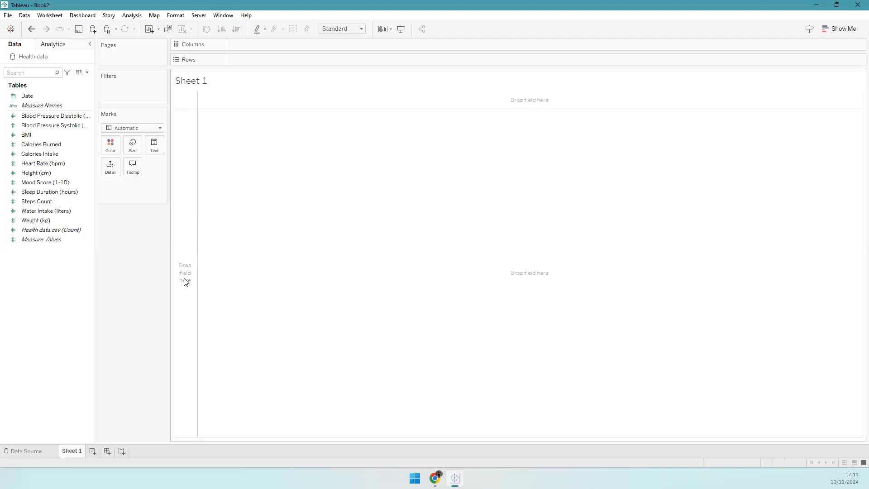
{"action": "left_click", "coordinate": [61, 182]}
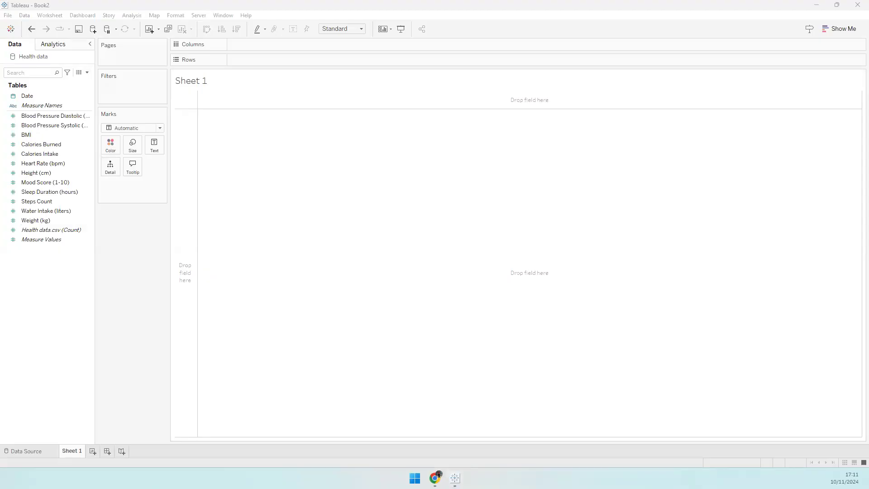
{"action": "left_click_drag", "start_coordinate": [260, 188], "coordinate": [346, 195]}
{"action": "left_click_drag", "start_coordinate": [336, 172], "coordinate": [0, 170]}
- Create a new calculated field named Latest Date
{"action": "left_click", "coordinate": [88, 76]}
{"action": "left_click", "coordinate": [88, 73]}
{"action": "left_click", "coordinate": [245, 161]}
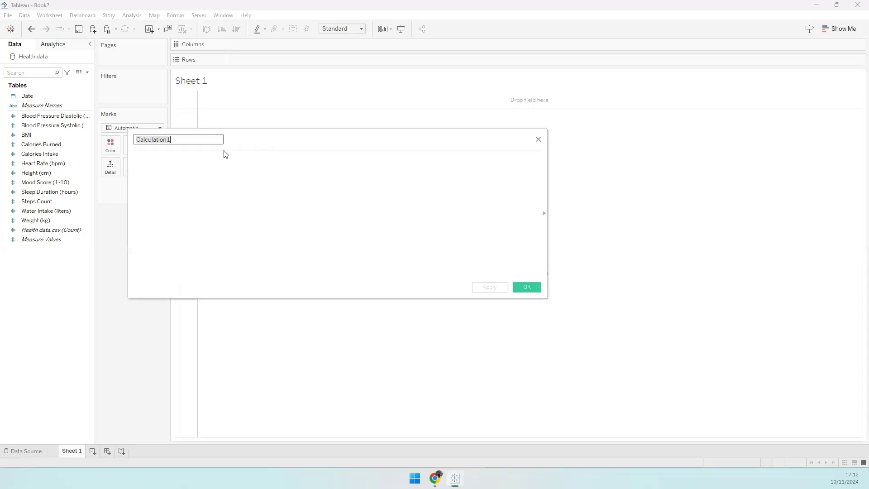
{"action": "type", "text": "Latest Date"}
{"action": "left_click", "coordinate": [225, 154]}
- Give Latest Date the commented formula { MAX([Date]) }, save it, and bring up the reference dashboard
{"action": "type", "text": "// Returns"}
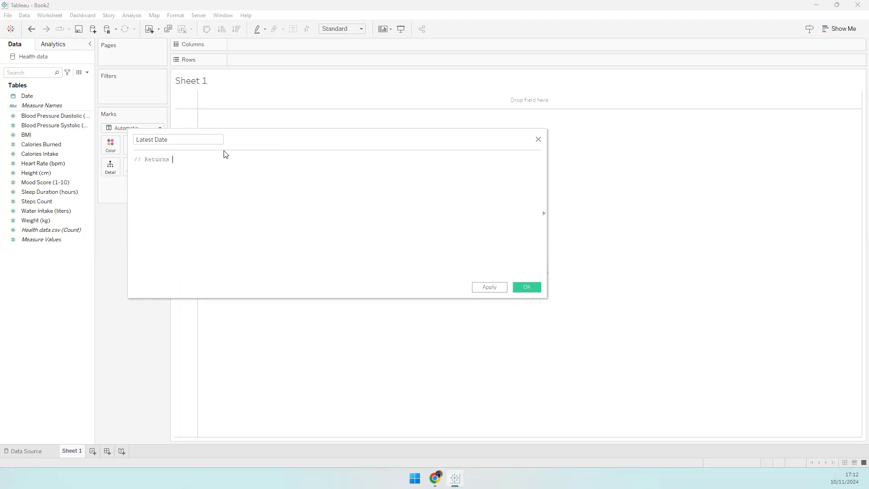
{"action": "type", "text": " the most recent date"}
{"action": "key", "text": "Return"}
{"action": "type", "text": "{ MAX("}
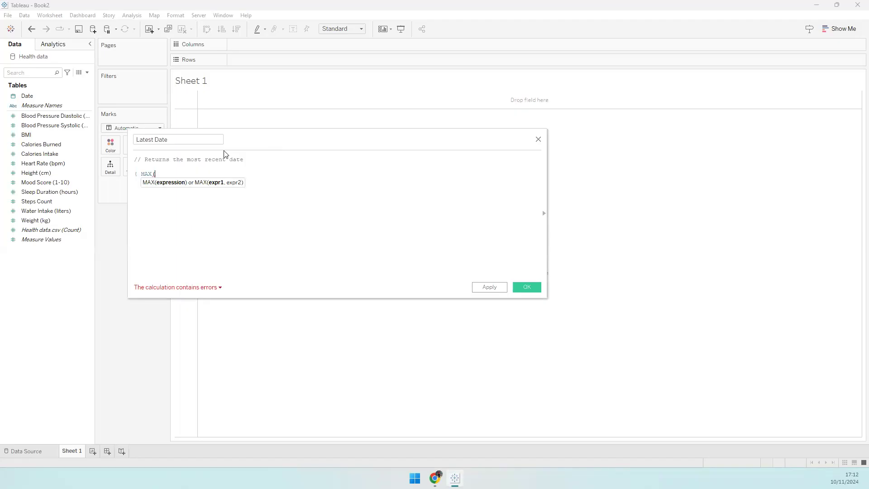
{"action": "type", "text": "[Date"}
{"action": "key", "text": "Return"}
{"action": "type", "text": ")}"}
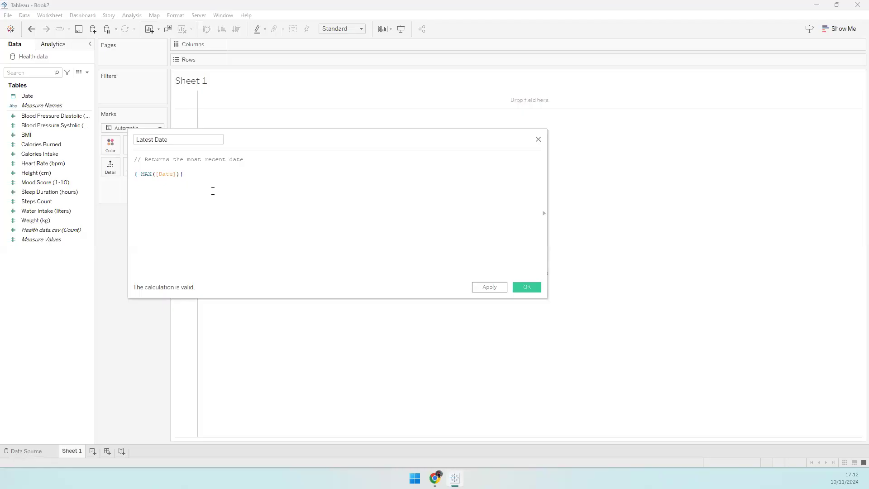
{"action": "left_click", "coordinate": [517, 287]}
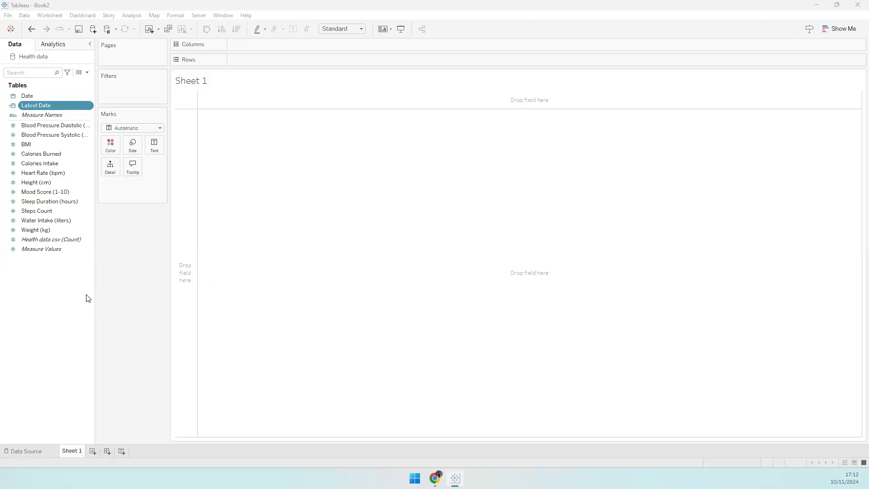
{"action": "left_click", "coordinate": [433, 479]}
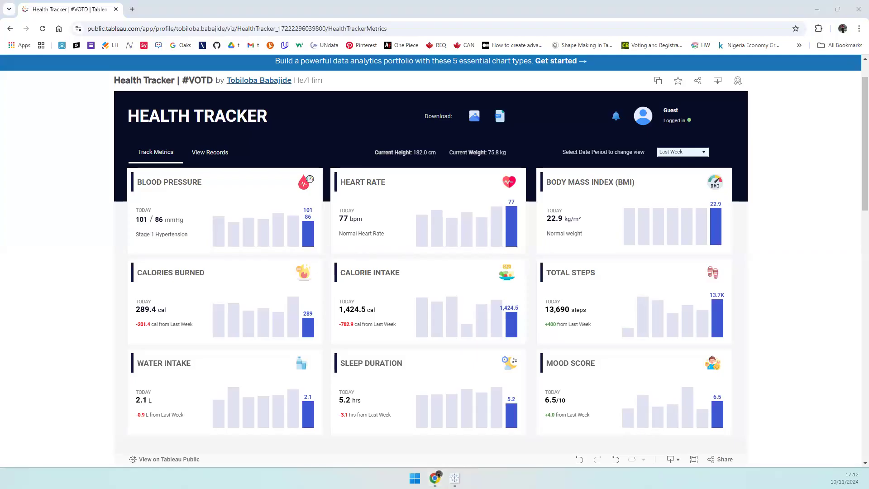
- Open the Select Date Period dropdown to review Last Week, Last Month and Last Year
{"action": "left_click", "coordinate": [669, 154]}
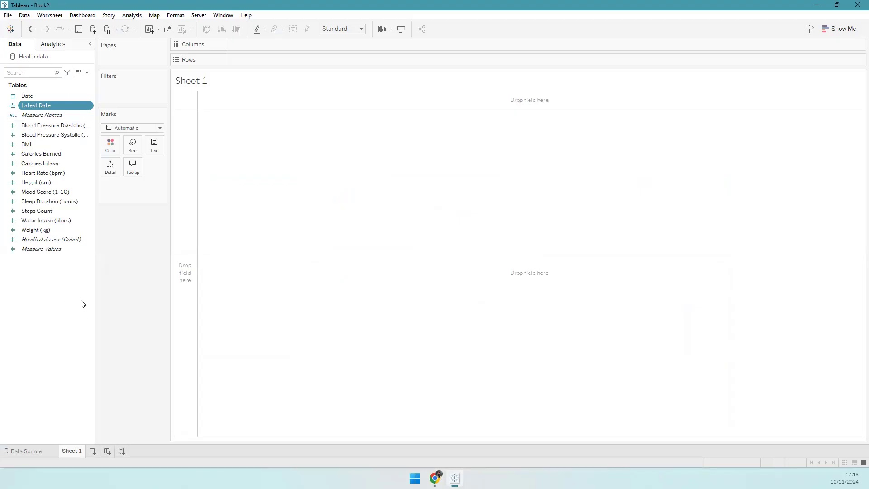
- Create a parameter named Date Period with the String data type
{"action": "right_click", "coordinate": [74, 320]}
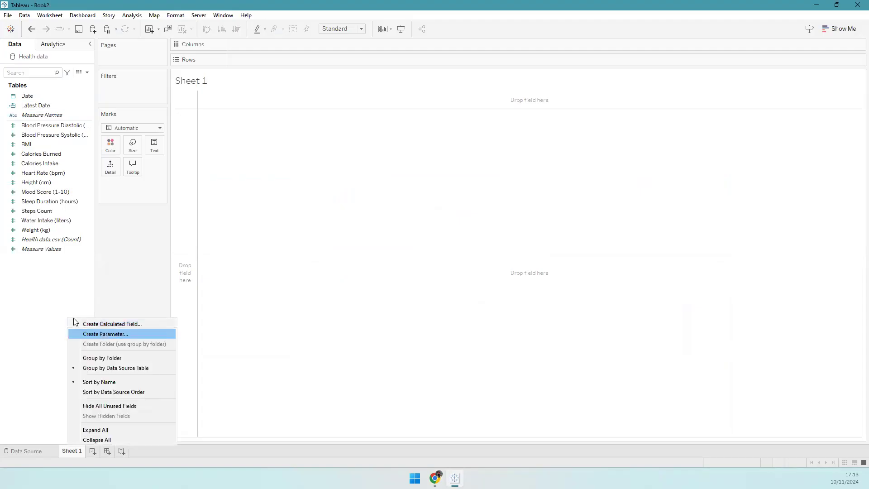
{"action": "right_click", "coordinate": [37, 296]}
{"action": "left_click", "coordinate": [61, 312]}
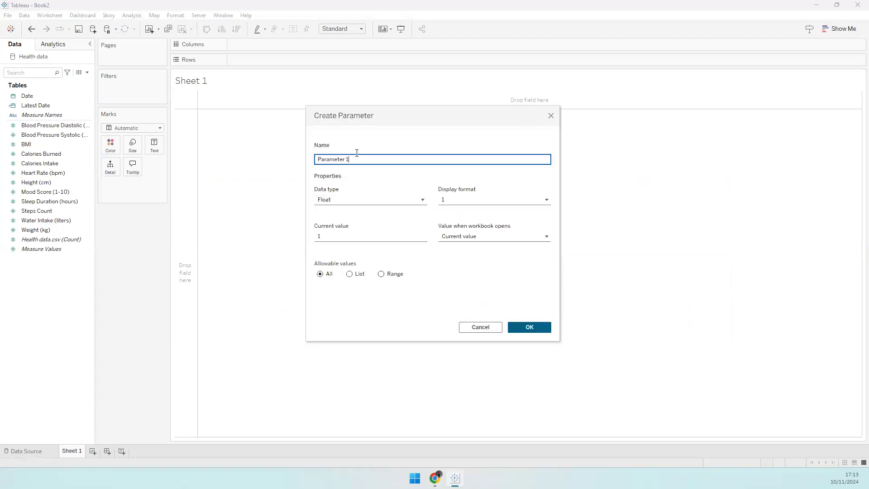
{"action": "triple_click", "coordinate": [358, 163]}
{"action": "type", "text": "Date Period"}
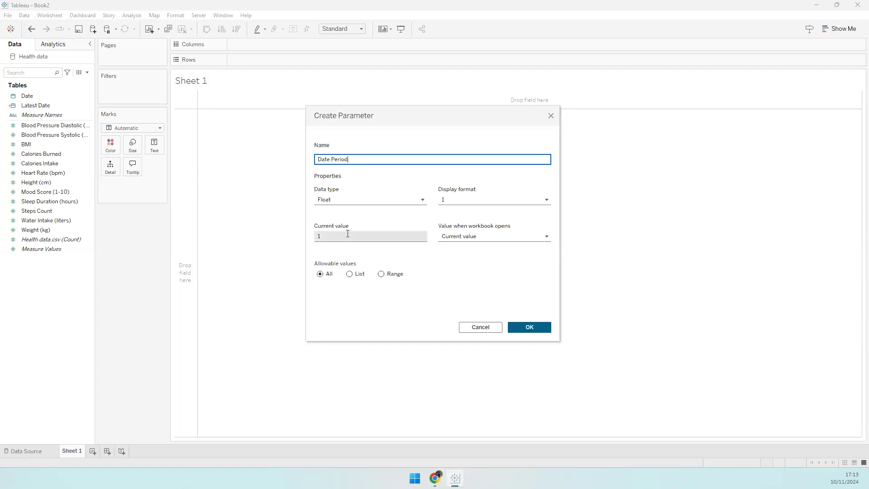
{"action": "left_click", "coordinate": [339, 199]}
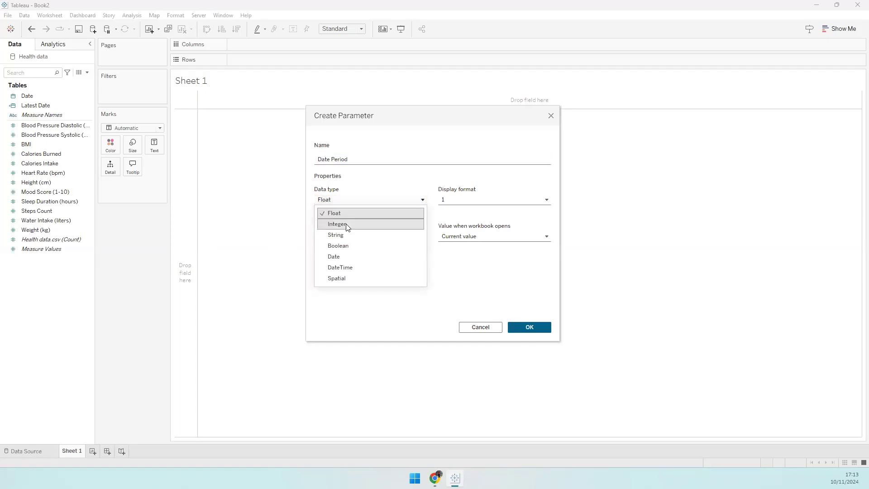
{"action": "left_click", "coordinate": [347, 234]}
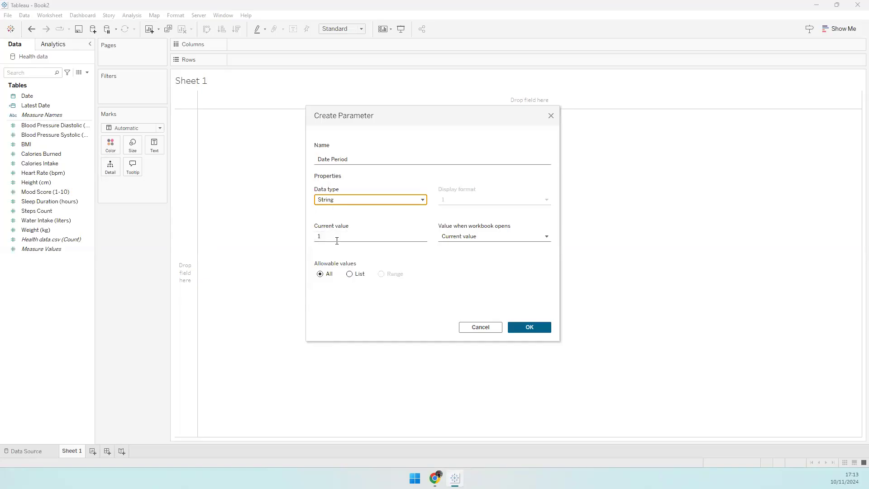
- Restrict Date Period to a list of values: Last Week, Last Month, Last Year
{"action": "left_click", "coordinate": [351, 274]}
{"action": "left_click", "coordinate": [337, 303]}
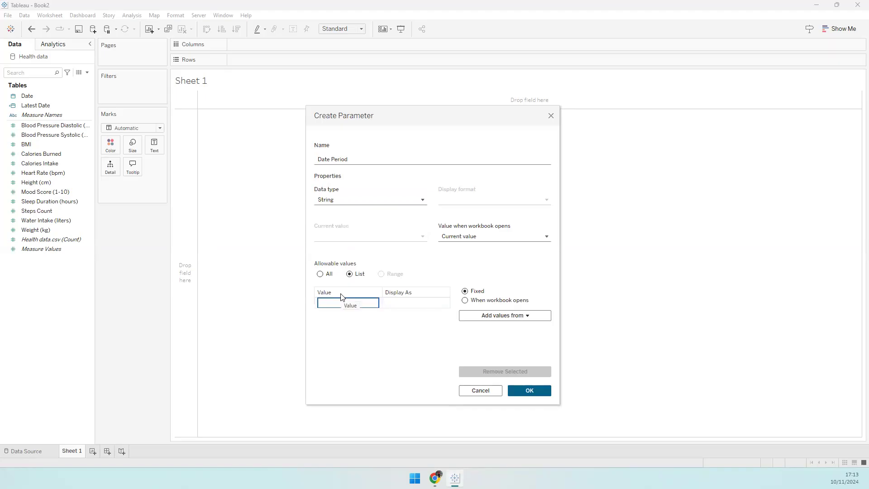
{"action": "type", "text": "Last Week"}
{"action": "key", "text": "Return"}
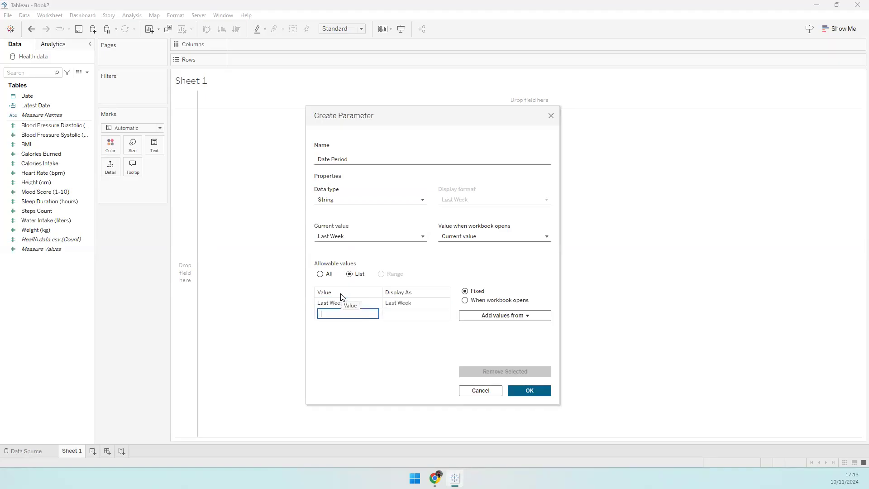
{"action": "type", "text": "Last Month"}
{"action": "key", "text": "Return"}
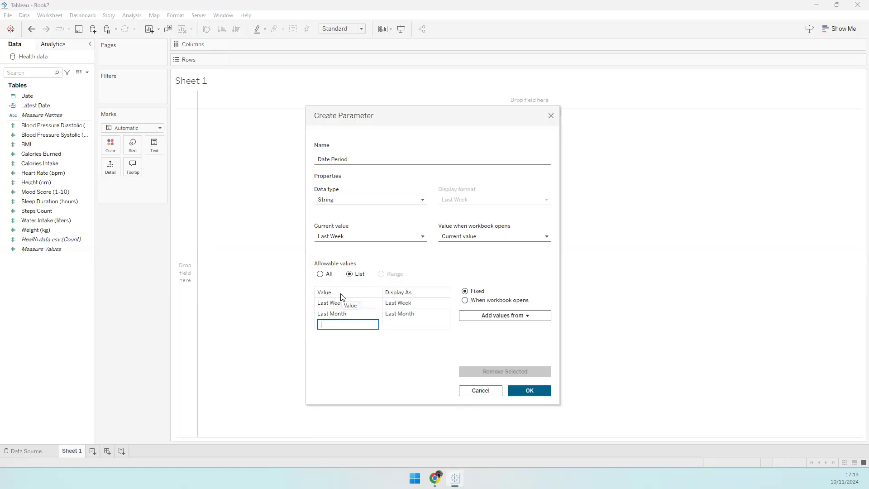
{"action": "type", "text": "Last Year"}
{"action": "left_click", "coordinate": [523, 386]}
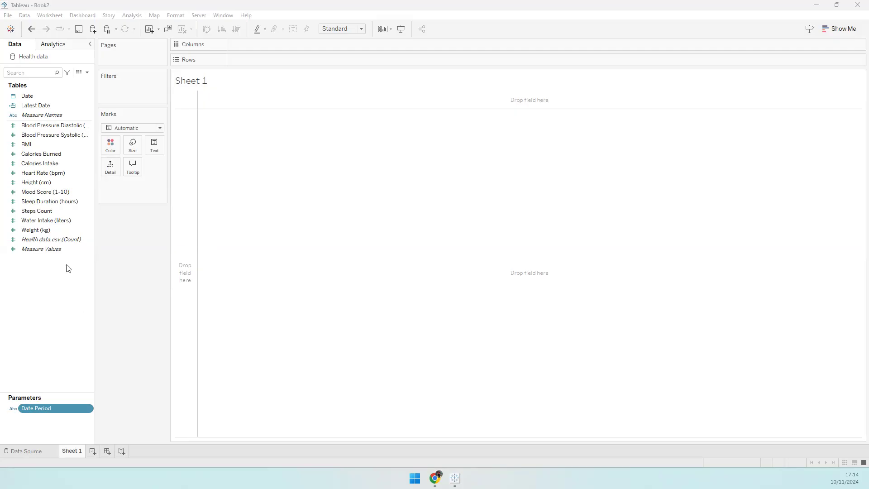
- Start a new calculated field named Latest Week
{"action": "right_click", "coordinate": [53, 272]}
{"action": "left_click", "coordinate": [78, 277]}
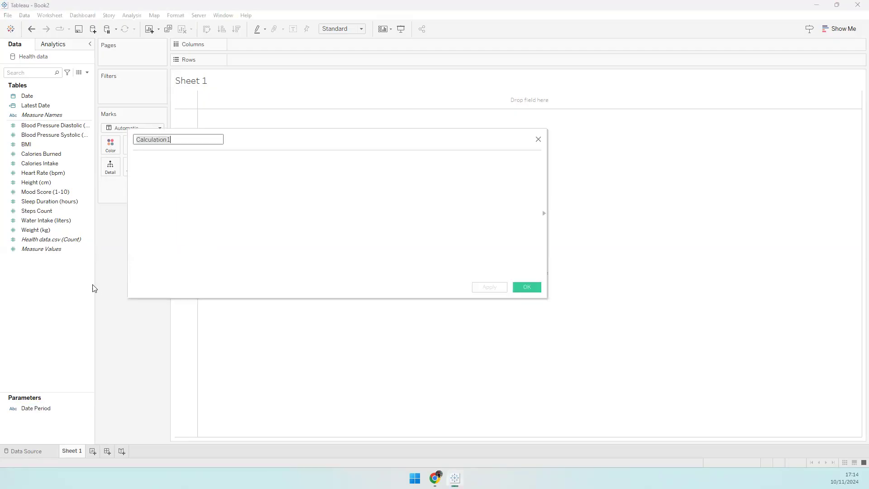
{"action": "type", "text": "Lastest"}
{"action": "key", "text": "BackSpace"}
{"action": "key", "text": "BackSpace"}
{"action": "key", "text": "BackSpace"}
{"action": "key", "text": "BackSpace"}
{"action": "key", "text": "BackSpace"}
{"action": "key", "text": "BackSpace"}
{"action": "type", "text": "test Week"}
{"action": "key", "text": "Tab"}
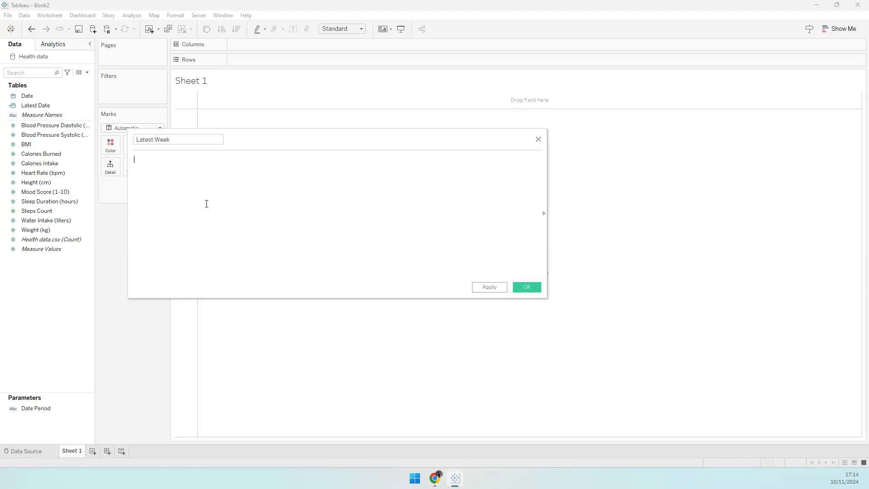
- Enter the comment 'return TRUE for the most recent week' and switch to the reference dashboard
{"action": "type", "text": "/ return TRUE for the most recent week"}
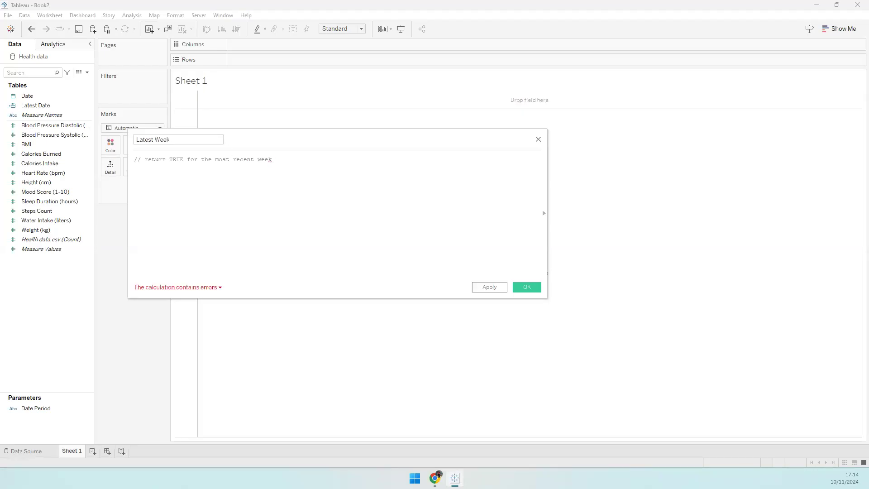
{"action": "left_click", "coordinate": [435, 478]}
{"action": "left_click", "coordinate": [684, 161]}
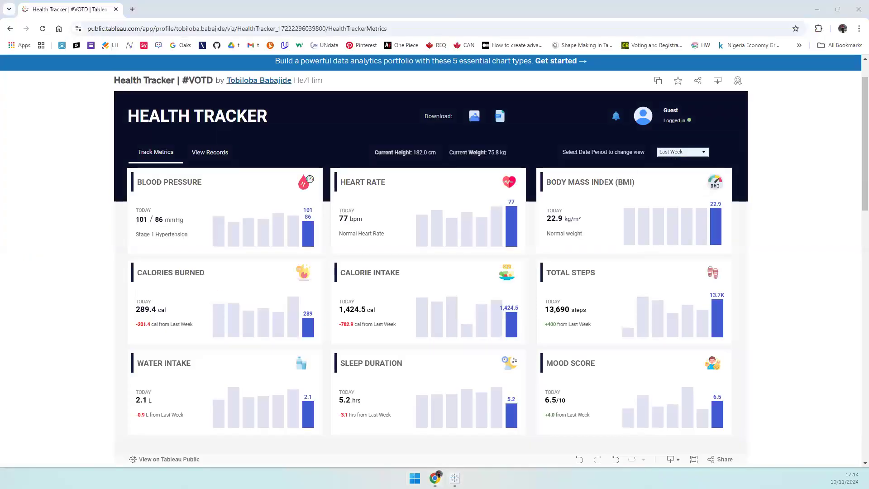
- Read a Blood Pressure bar's tooltip on the reference dashboard, then return to the Latest Week calculation
{"action": "mouse_move", "coordinate": [230, 238]}
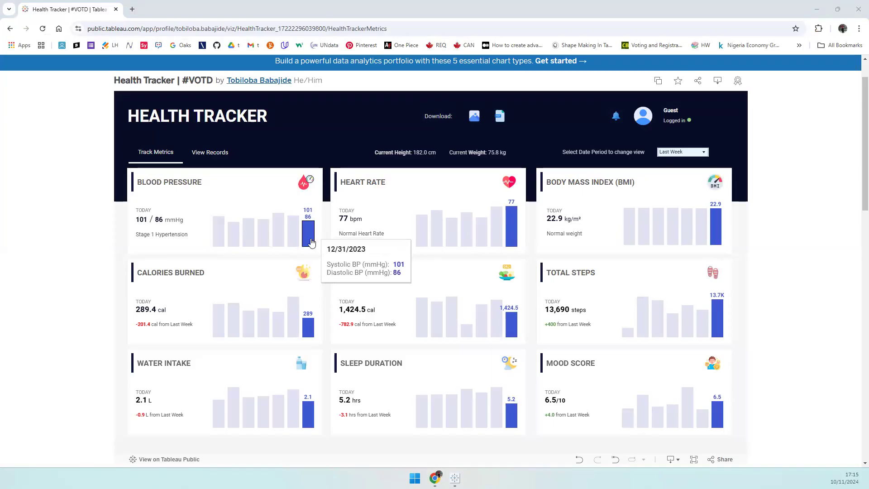
{"action": "left_click", "coordinate": [455, 478]}
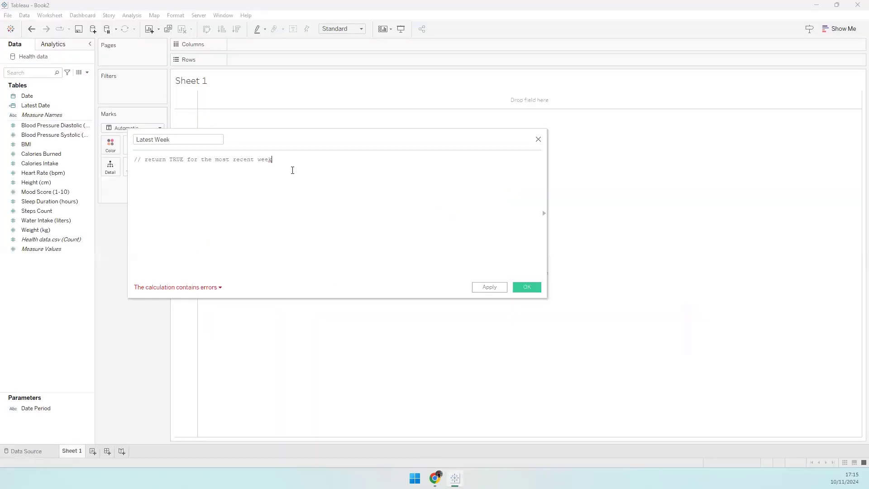
- Write the Latest Week formula comparing DATETRUNC('week', [Date]) with last week's start from MAX([Date])
{"action": "key", "text": "Return"}
{"action": "left_click", "coordinate": [262, 213]}
{"action": "type", "text": "DATETRUNC"}
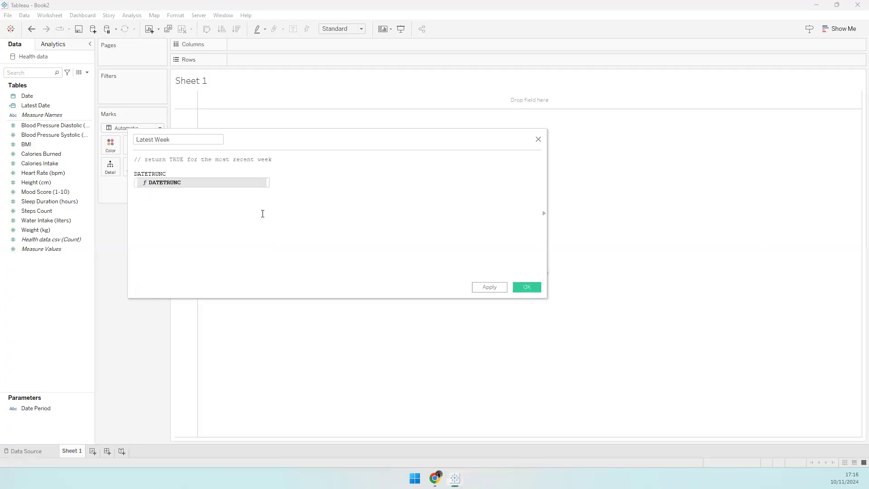
{"action": "type", "text": "('week'"}
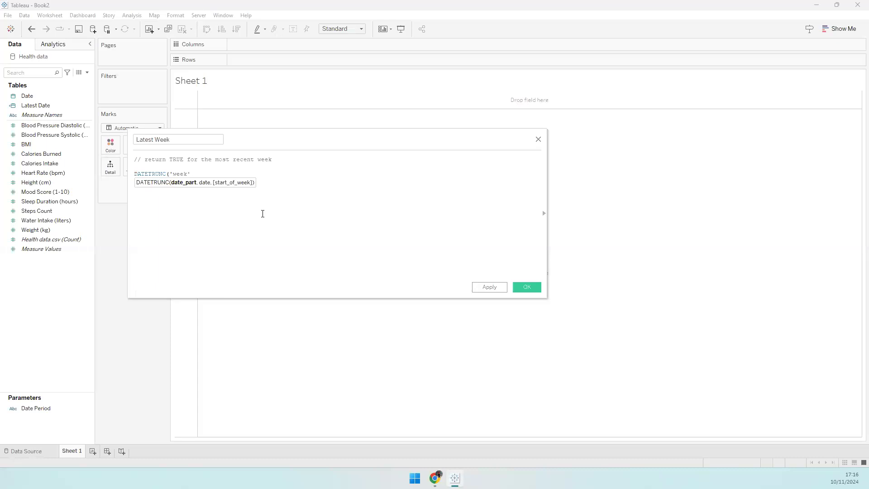
{"action": "type", "text": ", {date"}
{"action": "key", "text": "Return"}
{"action": "type", "text": ", {[Date]) = "}
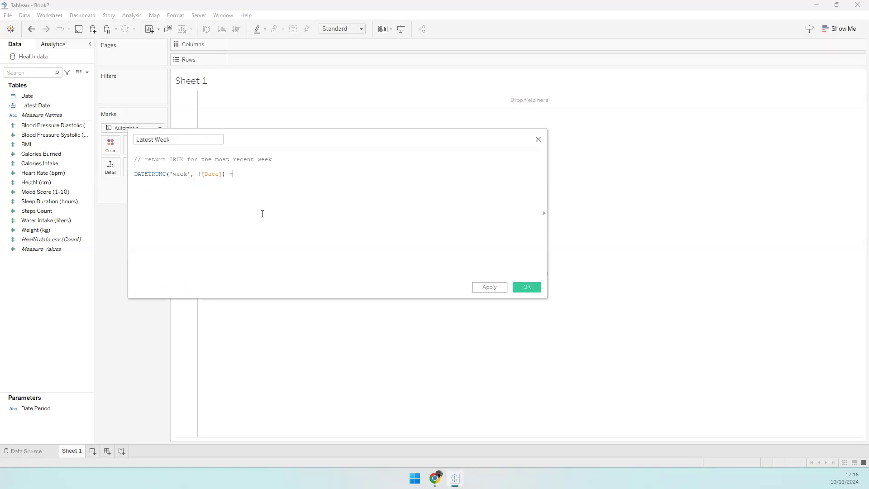
{"action": "type", "text": "DATEADD"}
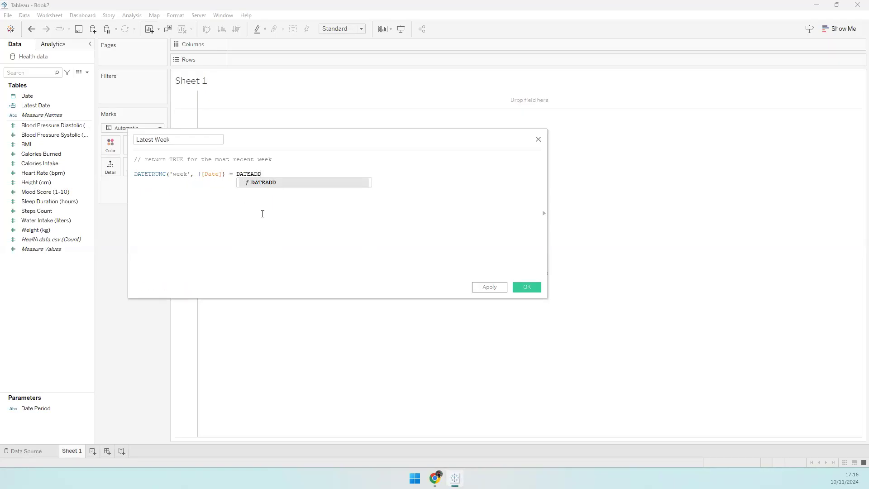
{"action": "type", "text": "('week'"}
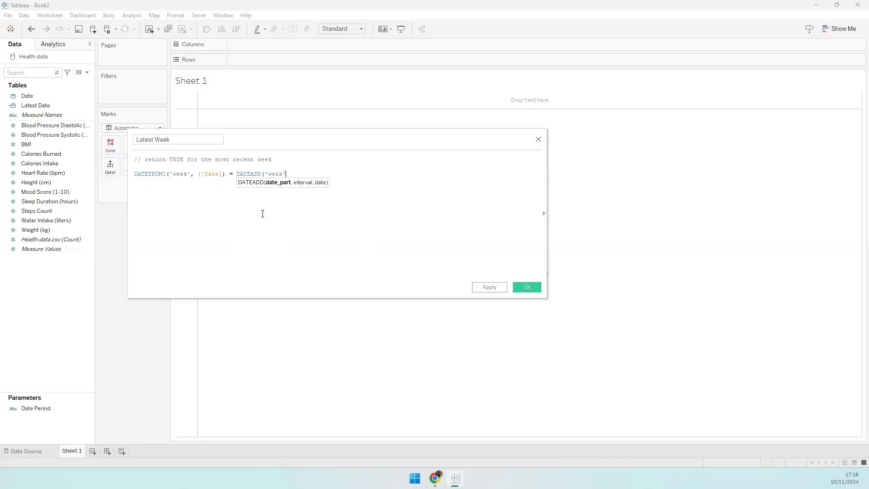
{"action": "type", "text": ", -1, DATETRUNC"}
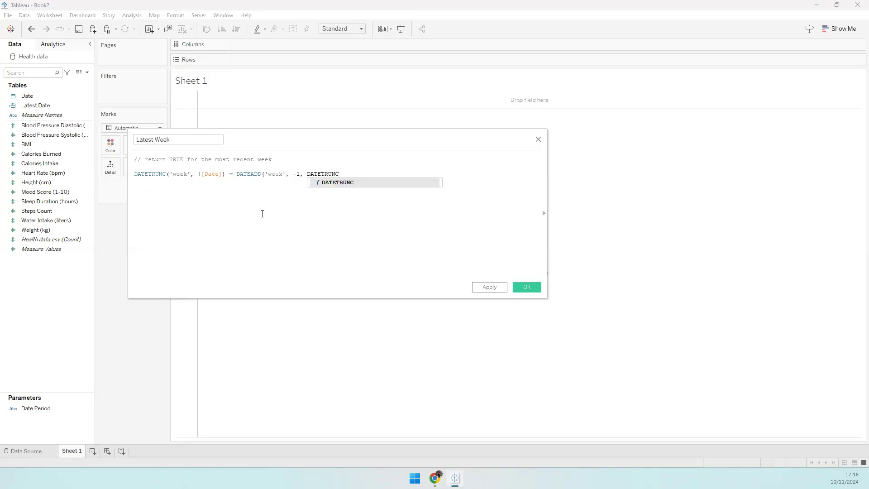
{"action": "type", "text": "('week',"}
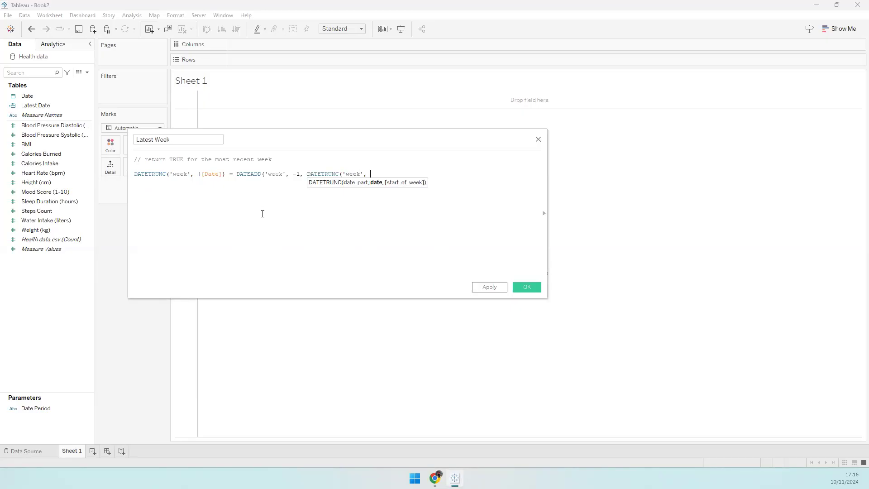
{"action": "type", "text": " { MAX([Date]"}
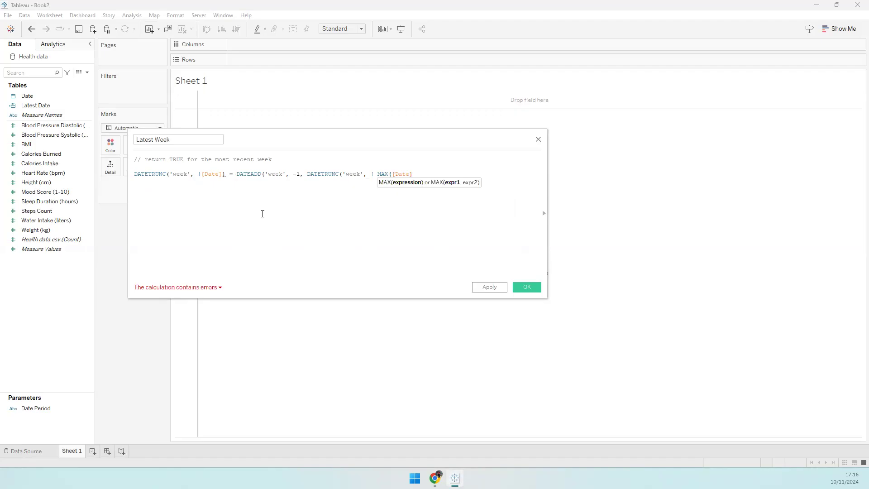
{"action": "type", "text": ")} + 1"}
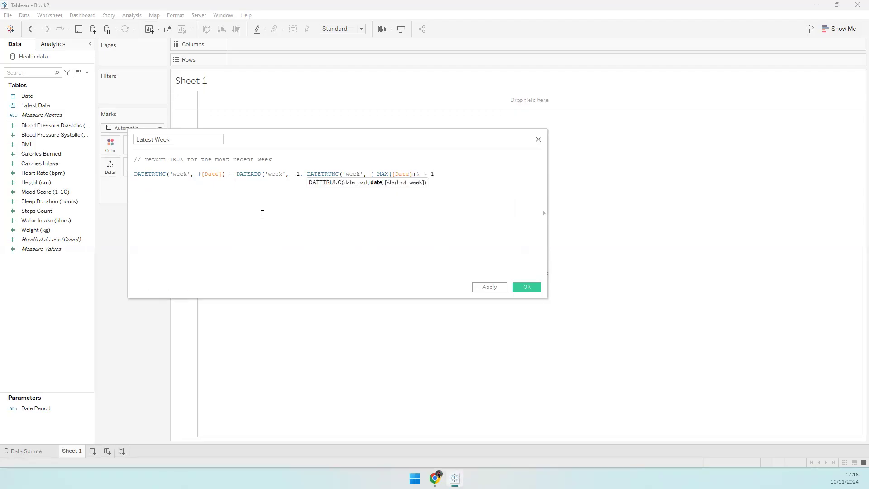
{"action": "type", "text": "))"}
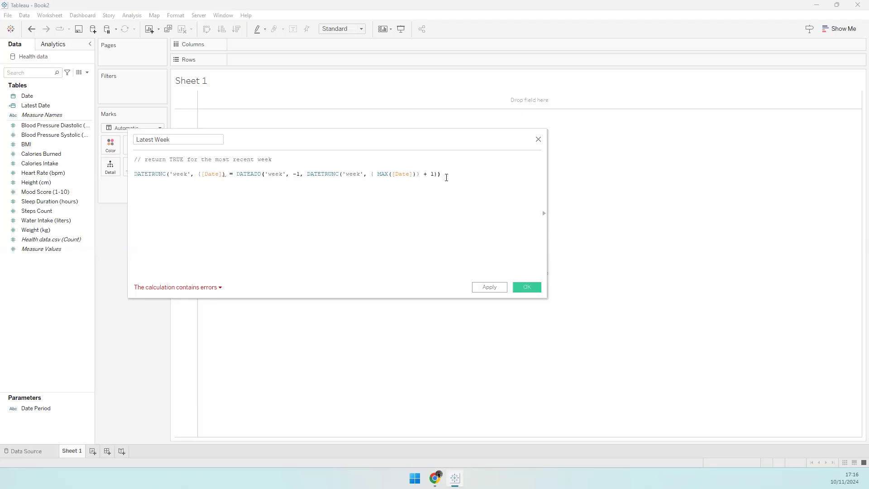
- Fix the formula error by deleting the stray bracket before [Date], then save the calculation
{"action": "left_click", "coordinate": [195, 290]}
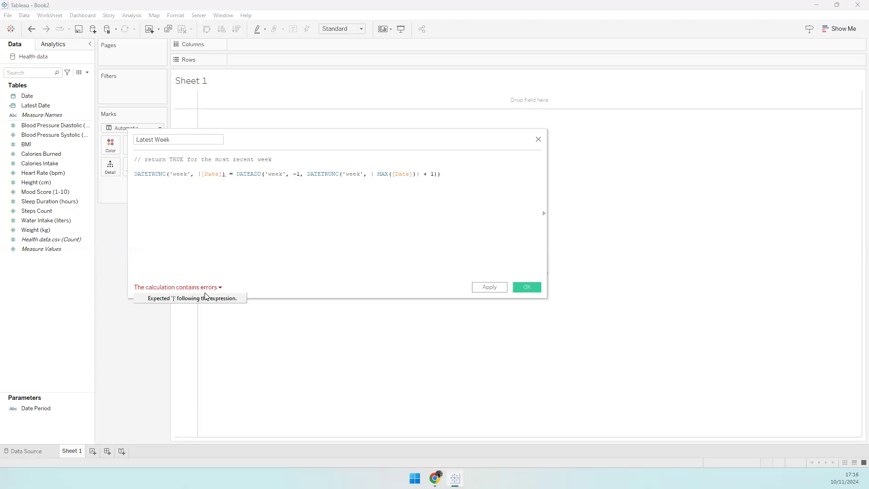
{"action": "left_click", "coordinate": [252, 191]}
{"action": "left_click", "coordinate": [224, 175]}
{"action": "key", "text": "Left"}
{"action": "key", "text": "Left"}
{"action": "key", "text": "Left"}
{"action": "key", "text": "Left"}
{"action": "key", "text": "Left"}
{"action": "key", "text": "Left"}
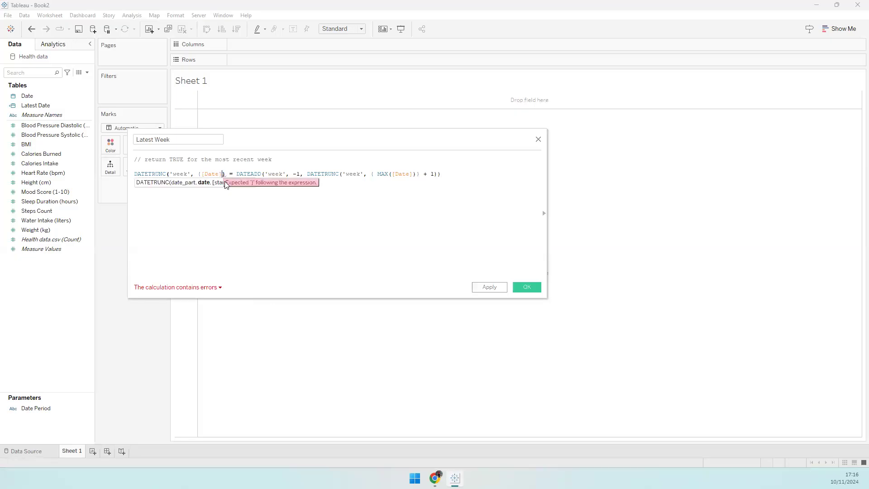
{"action": "key", "text": "BackSpace"}
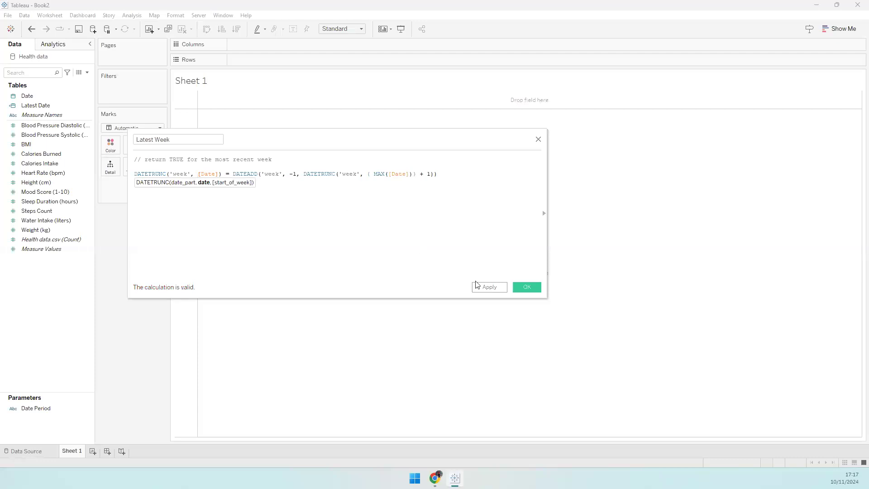
{"action": "left_click", "coordinate": [528, 288]}
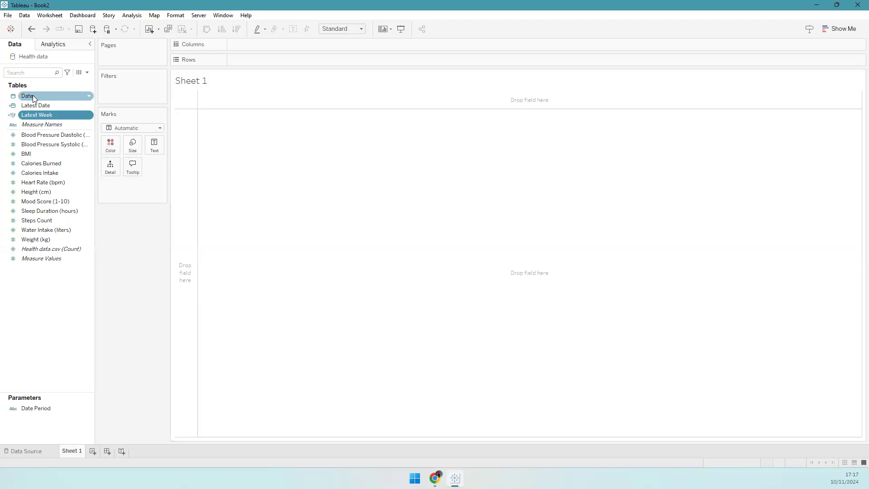
- Place Date on Columns as an Exact Date shown as a discrete Attribute
{"action": "left_click_drag", "start_coordinate": [34, 96], "coordinate": [181, 128]}
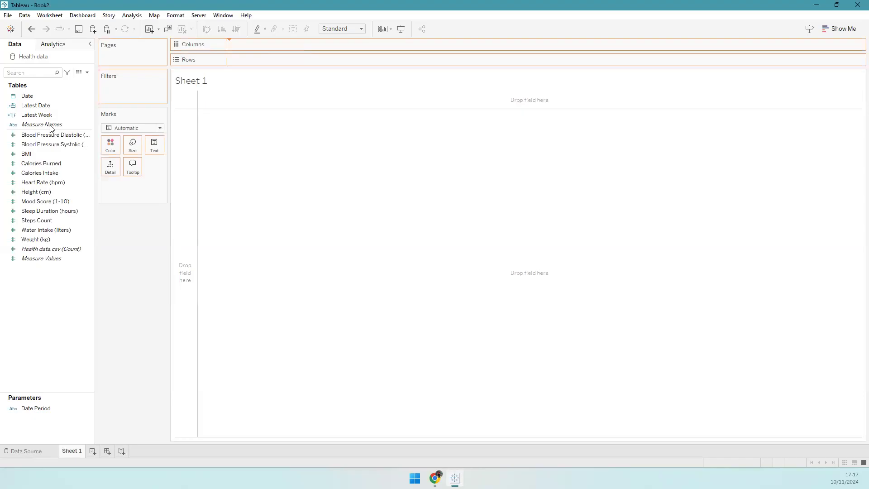
{"action": "left_click", "coordinate": [287, 44]}
{"action": "left_click", "coordinate": [282, 293]}
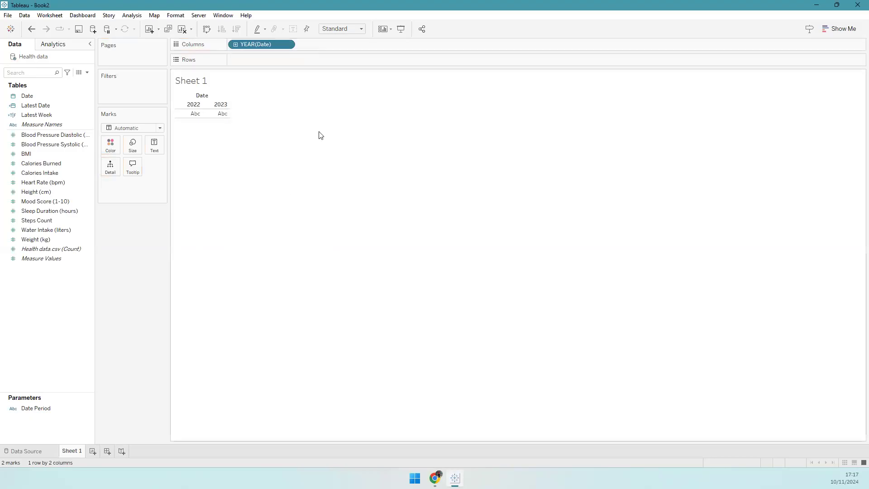
{"action": "left_click", "coordinate": [286, 44]}
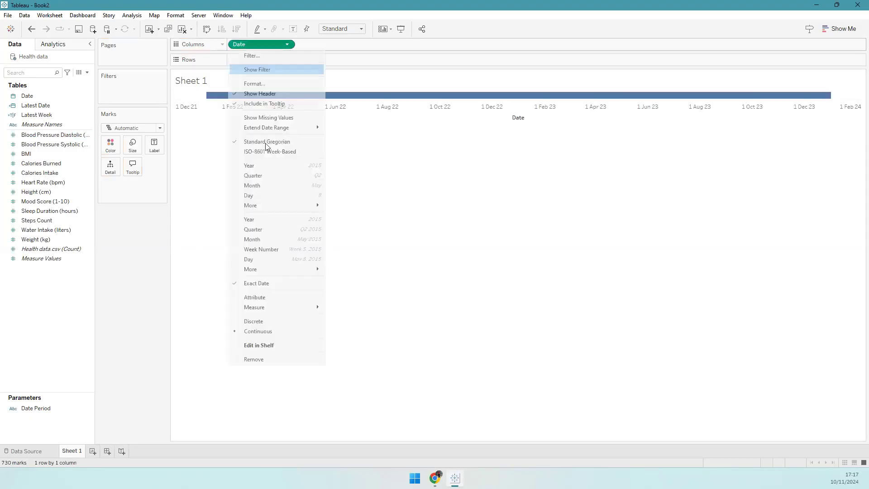
{"action": "left_click", "coordinate": [256, 297]}
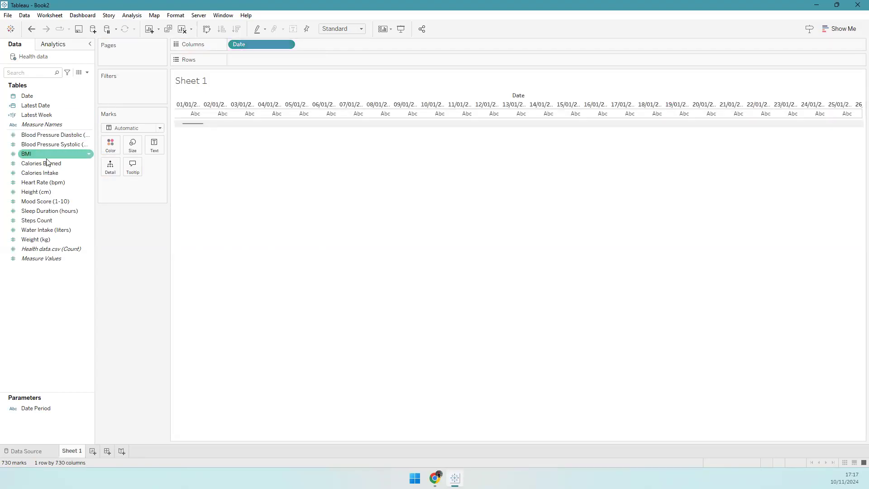
- Put Latest Week on Rows to split the daily dates into True and False
{"action": "left_click_drag", "start_coordinate": [41, 115], "coordinate": [284, 65]}
{"action": "left_click_drag", "start_coordinate": [227, 133], "coordinate": [856, 134]}
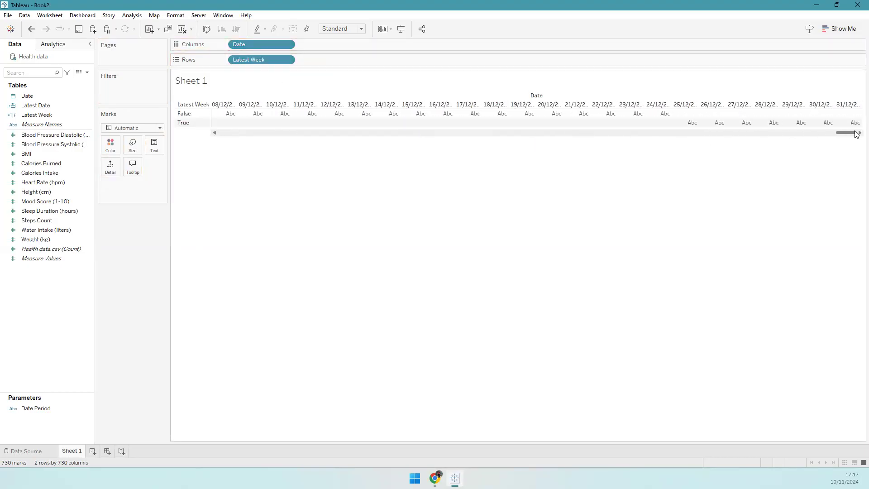
{"action": "left_click", "coordinate": [186, 114]}
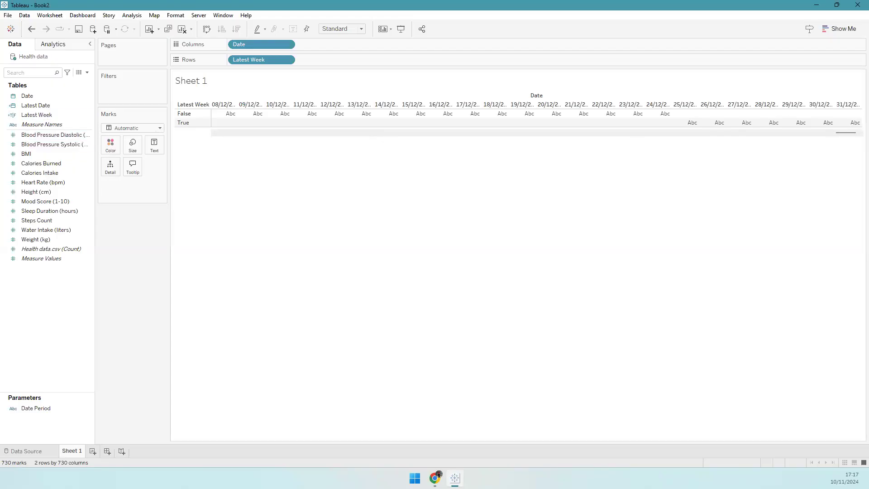
{"action": "left_click", "coordinate": [45, 114]}
{"action": "right_click", "coordinate": [28, 116]}
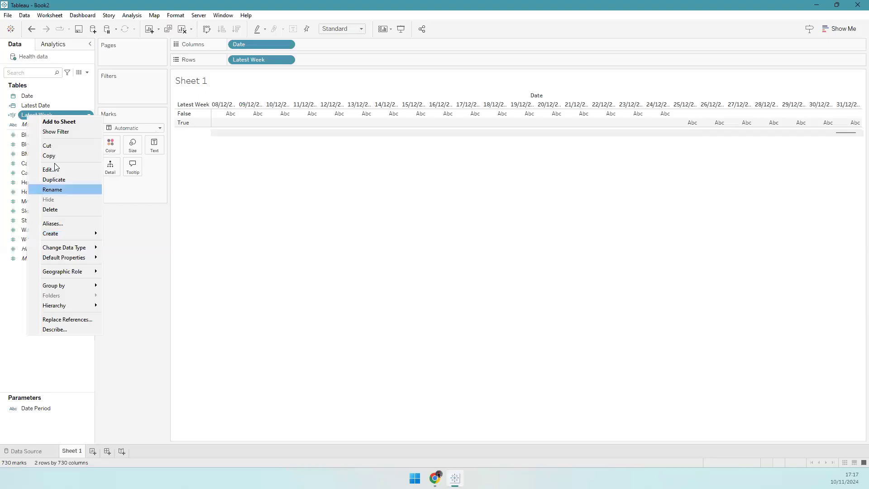
- In the Latest Week copy, change every 'week' in the comment and formula to 'month'
{"action": "right_click", "coordinate": [51, 127]}
{"action": "left_click", "coordinate": [89, 179]}
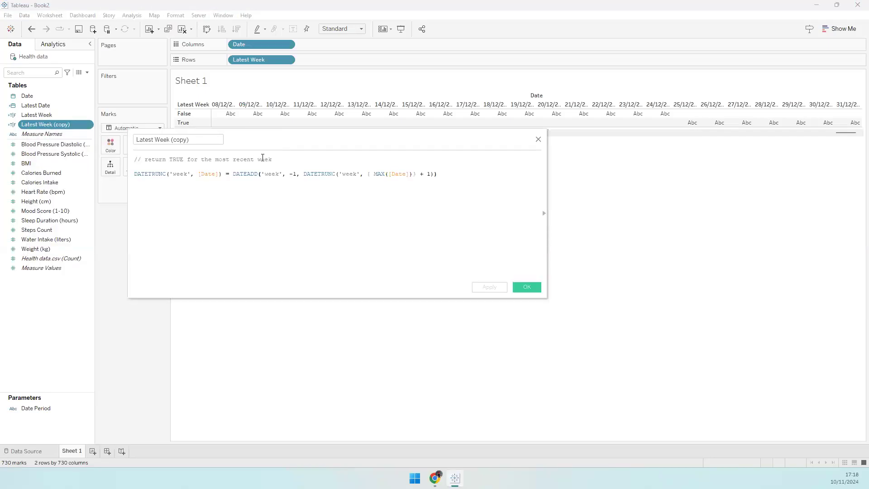
{"action": "double_click", "coordinate": [264, 159]}
{"action": "type", "text": "month"}
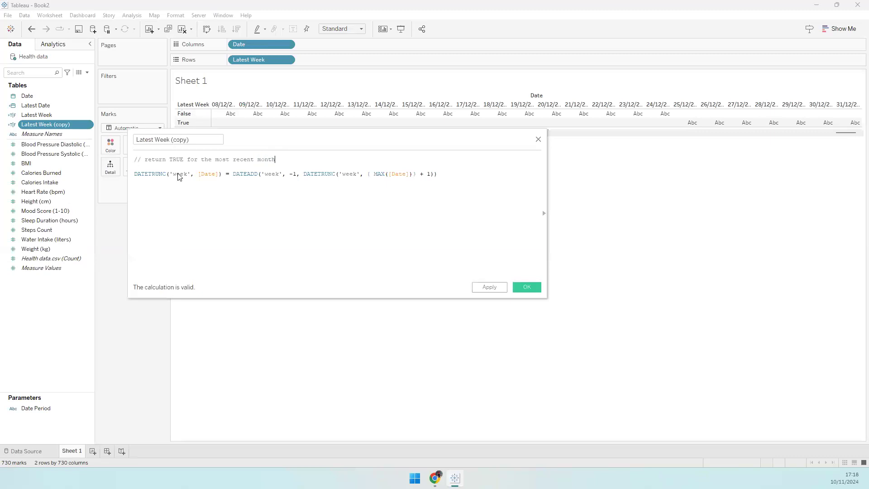
{"action": "double_click", "coordinate": [179, 174]}
{"action": "type", "text": "month"}
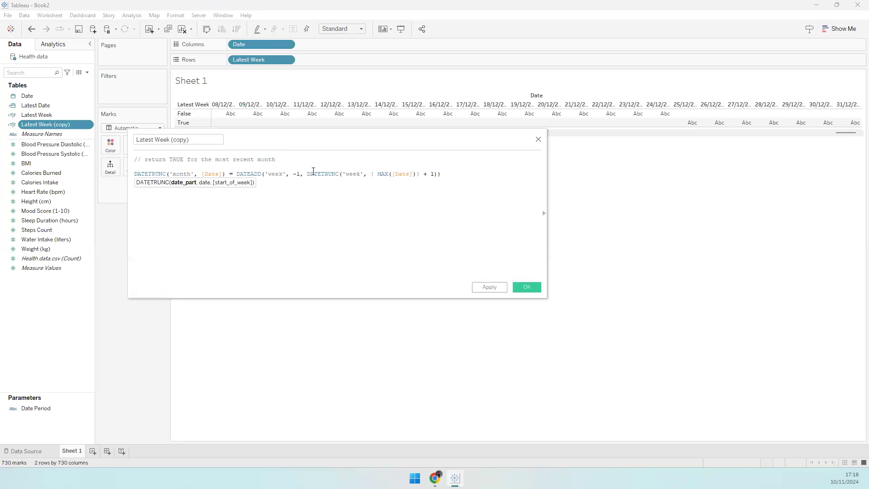
{"action": "left_click", "coordinate": [279, 174]}
{"action": "double_click", "coordinate": [275, 174]}
{"action": "type", "text": "month"}
{"action": "left_click", "coordinate": [356, 173]}
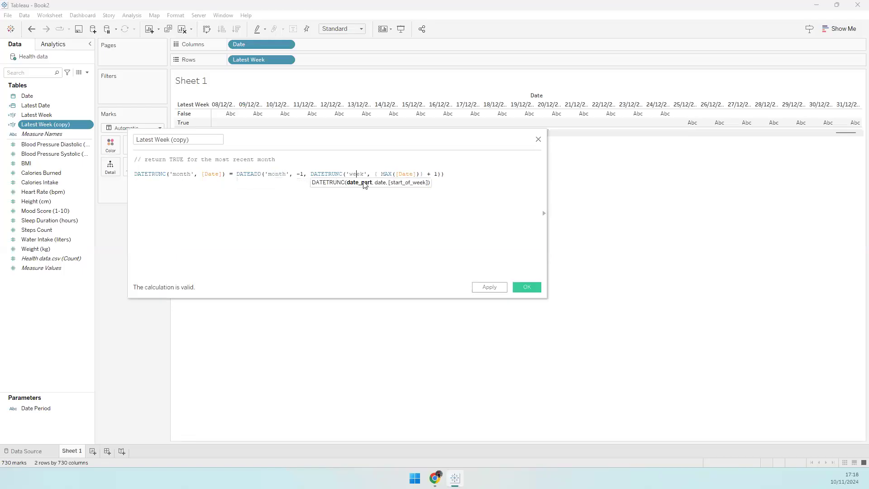
{"action": "double_click", "coordinate": [357, 174]}
{"action": "type", "text": "month"}
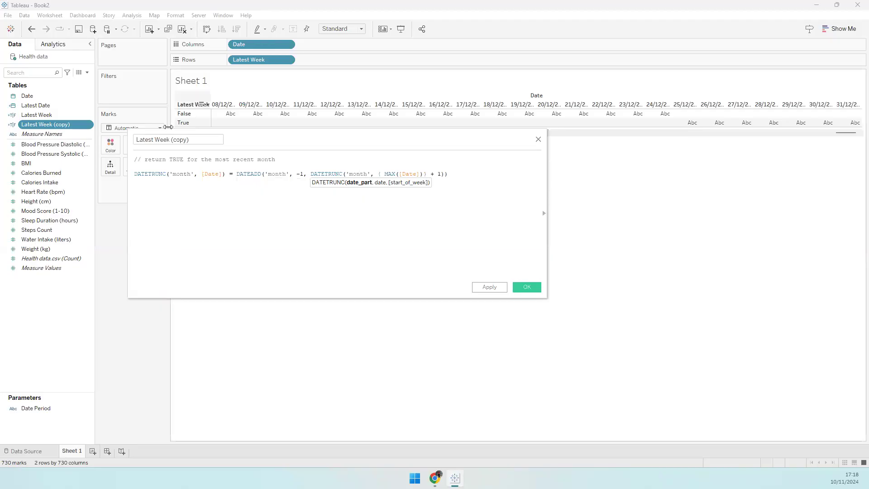
- Rename the copy Latest Month, save it, and swap it in for Latest Week on Rows
{"action": "left_click_drag", "start_coordinate": [157, 139], "coordinate": [190, 139]}
{"action": "type", "text": "Month"}
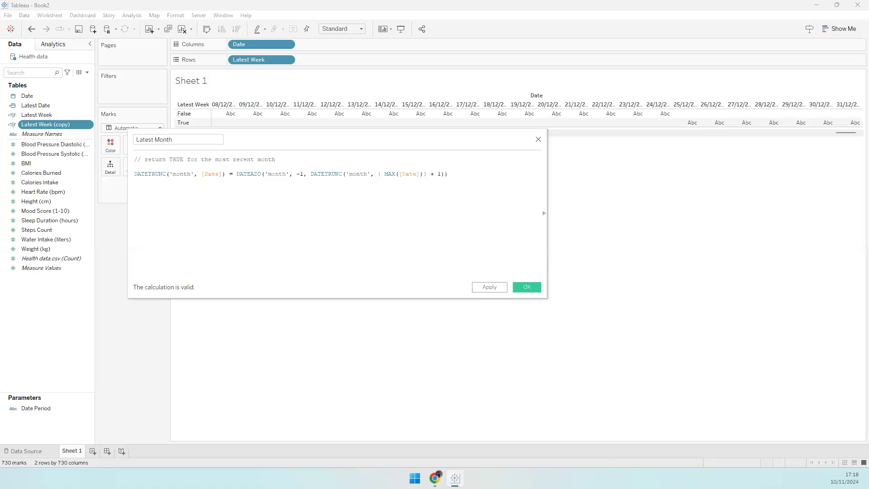
{"action": "left_click", "coordinate": [530, 286]}
{"action": "left_click_drag", "start_coordinate": [42, 116], "coordinate": [270, 63]}
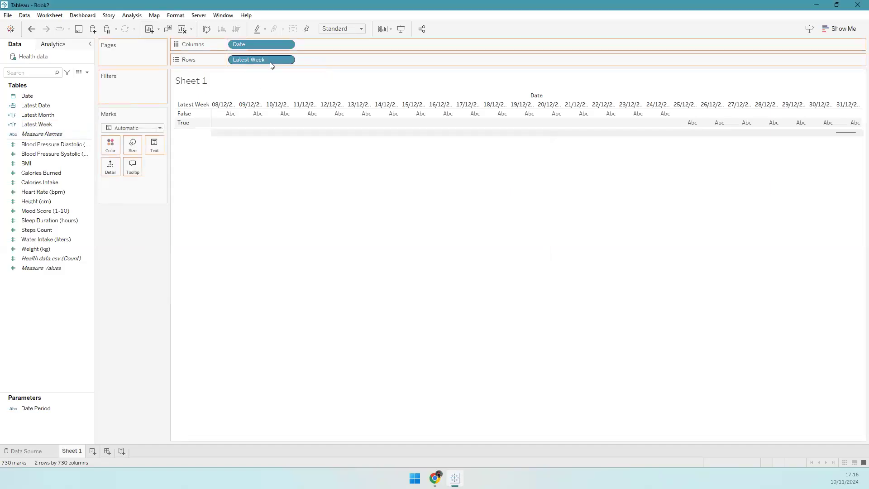
{"action": "left_click_drag", "start_coordinate": [817, 134], "coordinate": [841, 136]}
- Duplicate Latest Month and rename the copy Latest Year
{"action": "left_click", "coordinate": [57, 124]}
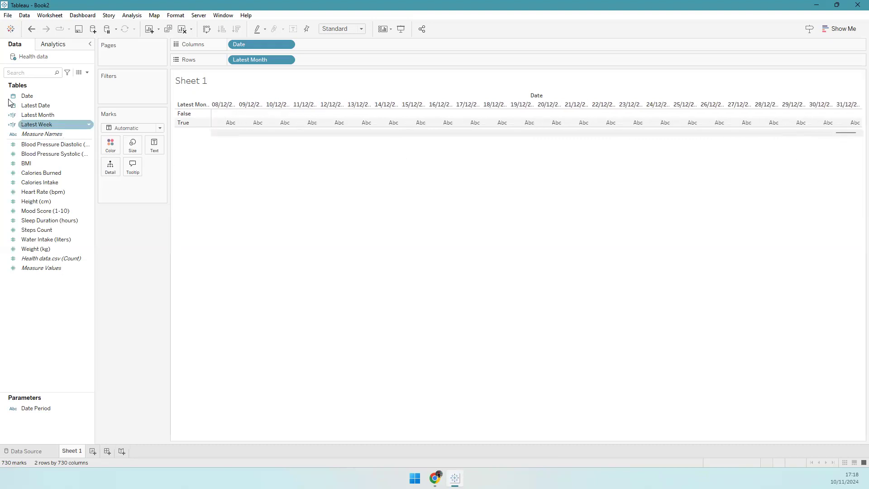
{"action": "right_click", "coordinate": [56, 116]}
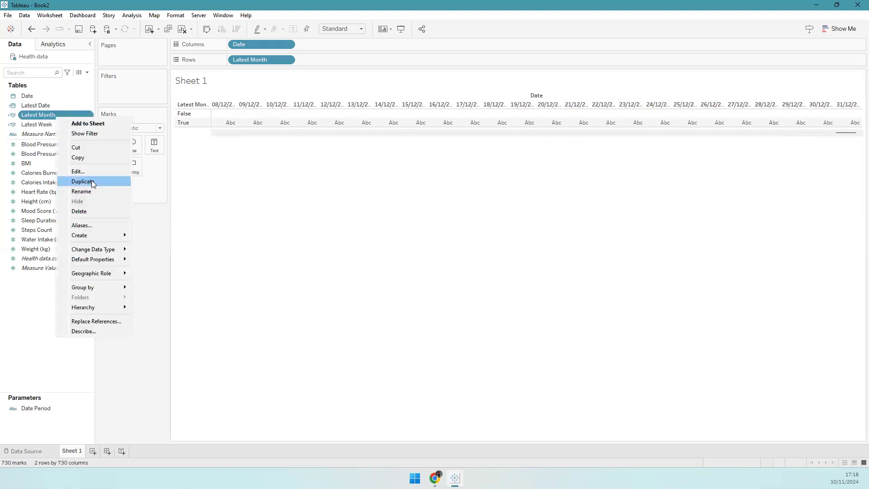
{"action": "left_click", "coordinate": [92, 181]}
{"action": "right_click", "coordinate": [66, 127]}
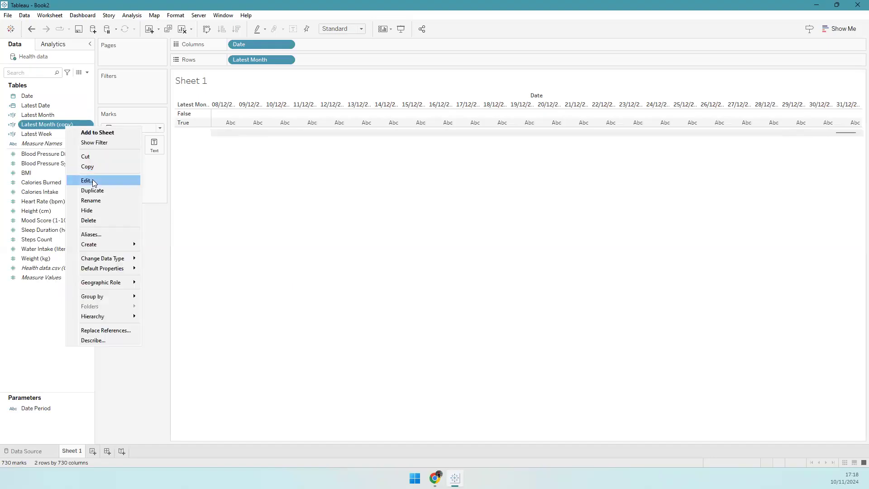
{"action": "left_click", "coordinate": [86, 180]}
{"action": "key", "text": "BackSpace"}
{"action": "key", "text": "BackSpace"}
{"action": "key", "text": "BackSpace"}
{"action": "key", "text": "BackSpace"}
{"action": "key", "text": "BackSpace"}
{"action": "key", "text": "BackSpace"}
{"action": "key", "text": "BackSpace"}
{"action": "key", "text": "BackSpace"}
{"action": "key", "text": "BackSpace"}
{"action": "key", "text": "BackSpace"}
{"action": "key", "text": "BackSpace"}
{"action": "key", "text": "BackSpace"}
{"action": "type", "text": "Year"}
- Change each 'month' in the Latest Year comment and formula to 'year', and save it
{"action": "double_click", "coordinate": [266, 159]}
{"action": "type", "text": "year"}
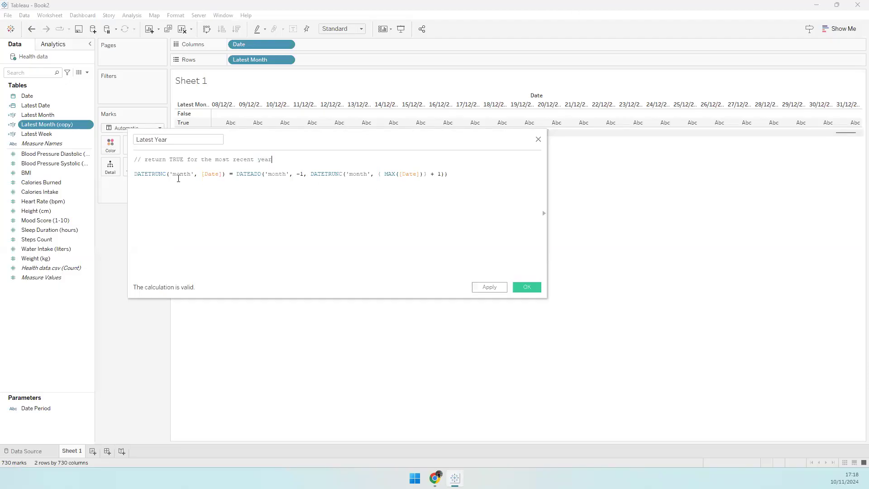
{"action": "double_click", "coordinate": [180, 175]}
{"action": "type", "text": "year"}
{"action": "key", "text": "Right"}
{"action": "key", "text": "Right"}
{"action": "key", "text": "Right"}
{"action": "key", "text": "Right"}
{"action": "key", "text": "Right"}
{"action": "key", "text": "Right"}
{"action": "key", "text": "Right"}
{"action": "key", "text": "Right"}
{"action": "key", "text": "Right"}
{"action": "key", "text": "Right"}
{"action": "key", "text": "Right"}
{"action": "key", "text": "Right"}
{"action": "key", "text": "Right"}
{"action": "key", "text": "Right"}
{"action": "key", "text": "Right"}
{"action": "key", "text": "Right"}
{"action": "key", "text": "Right"}
{"action": "key", "text": "Right"}
{"action": "key", "text": "Right"}
{"action": "key", "text": "Right"}
{"action": "key", "text": "ctrl+shift+Left"}
{"action": "type", "text": "year"}
{"action": "key", "text": "Right"}
{"action": "key", "text": "Right"}
{"action": "key", "text": "Right"}
{"action": "key", "text": "Right"}
{"action": "key", "text": "Right"}
{"action": "key", "text": "Right"}
{"action": "key", "text": "Right"}
{"action": "key", "text": "Right"}
{"action": "key", "text": "Right"}
{"action": "key", "text": "Right"}
{"action": "key", "text": "Right"}
{"action": "key", "text": "Right"}
{"action": "key", "text": "Right"}
{"action": "key", "text": "Right"}
{"action": "key", "text": "Right"}
{"action": "key", "text": "Right"}
{"action": "key", "text": "Right"}
{"action": "key", "text": "Right"}
{"action": "key", "text": "ctrl+shift+Right"}
{"action": "type", "text": "year"}
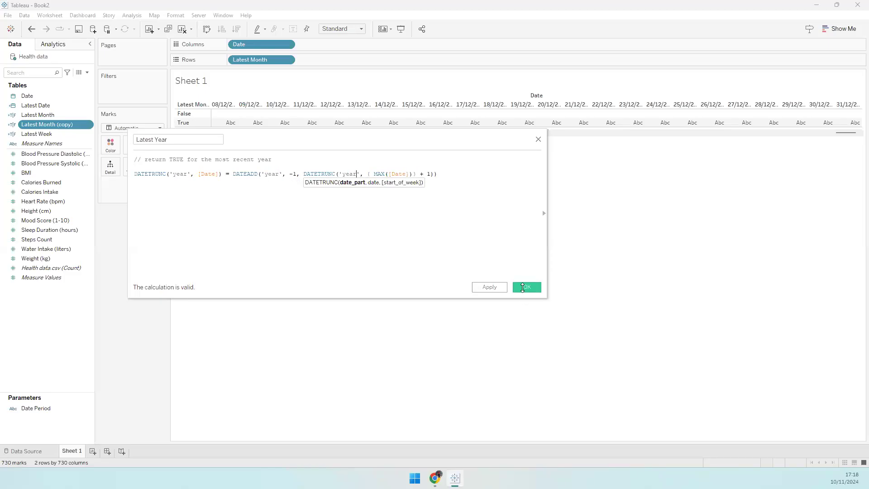
{"action": "left_click", "coordinate": [527, 287]}
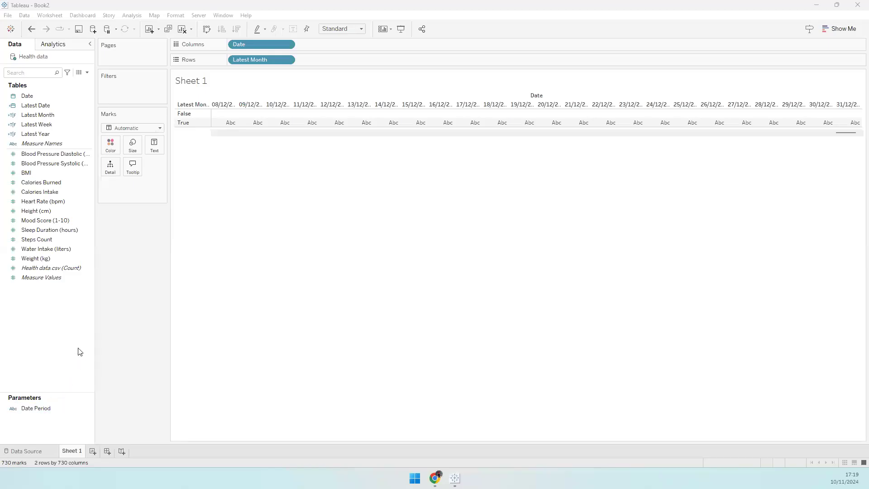
{"action": "right_click", "coordinate": [68, 308]}
- Create a calculated field named Date Period with a comment about returning TRUE for the selected period
{"action": "left_click", "coordinate": [109, 313]}
{"action": "type", "text": "Date Period"}
{"action": "key", "text": "Tab"}
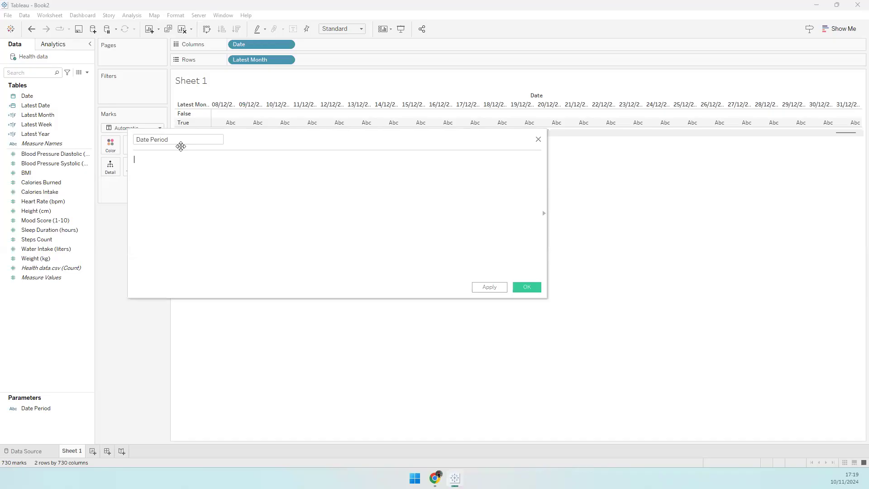
{"action": "type", "text": "// return TRUE for only the date period selected in the Dat"}
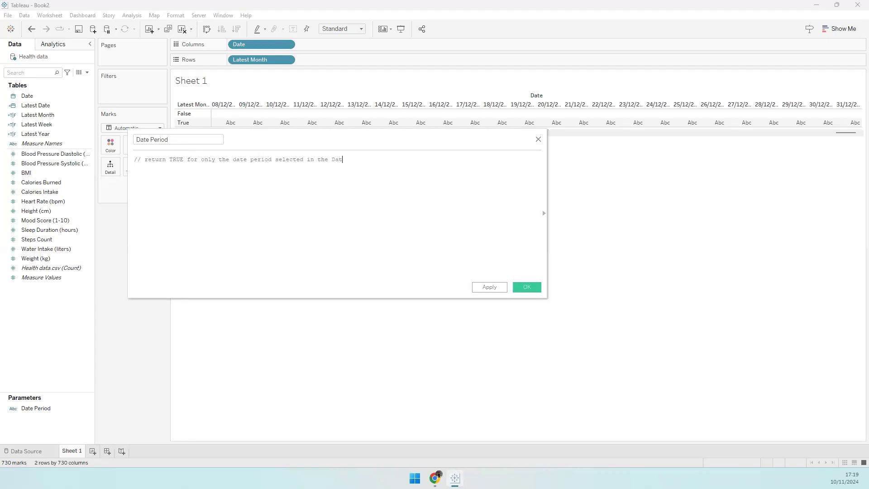
{"action": "type", "text": "e period parameter"}
{"action": "left_click", "coordinate": [50, 407]}
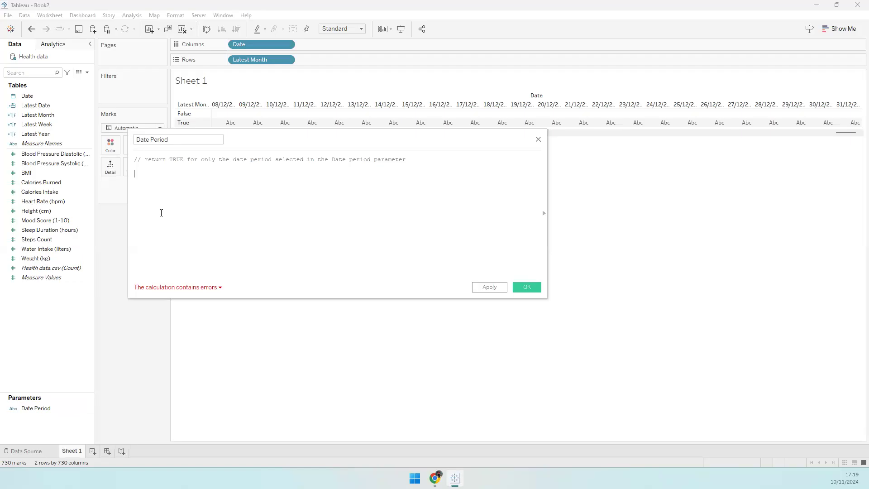
- Write CASE [Date Period] mapping 'Last Week', 'Last Month', 'Last Year' to Latest Week, Month, Year, then save
{"action": "type", "text": "CASE [Date"}
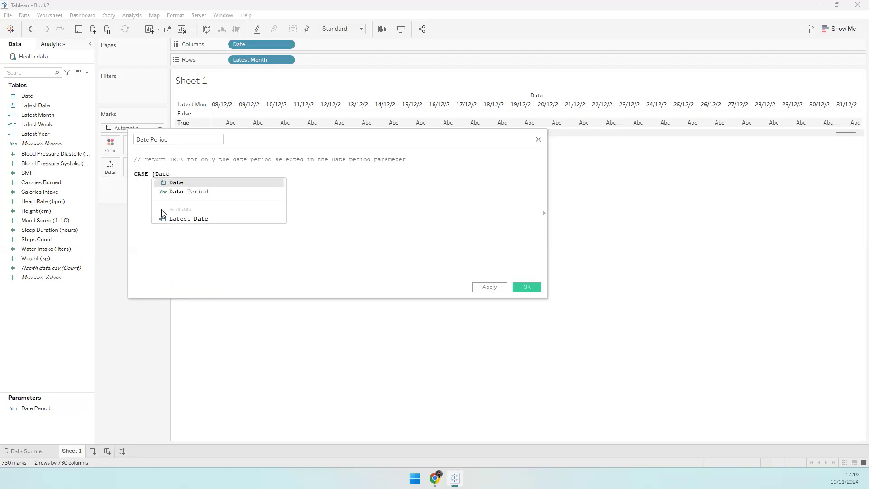
{"action": "left_click", "coordinate": [198, 191]}
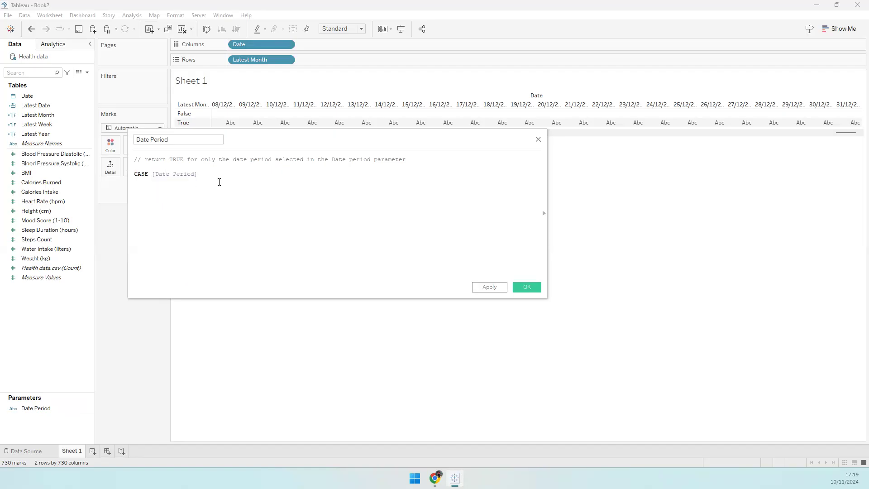
{"action": "type", "text": "WHEN 'Last Week' THEN [Latest We"}
{"action": "key", "text": "Return"}
{"action": "type", "text": "WHEN 'Last Month' THEN"}
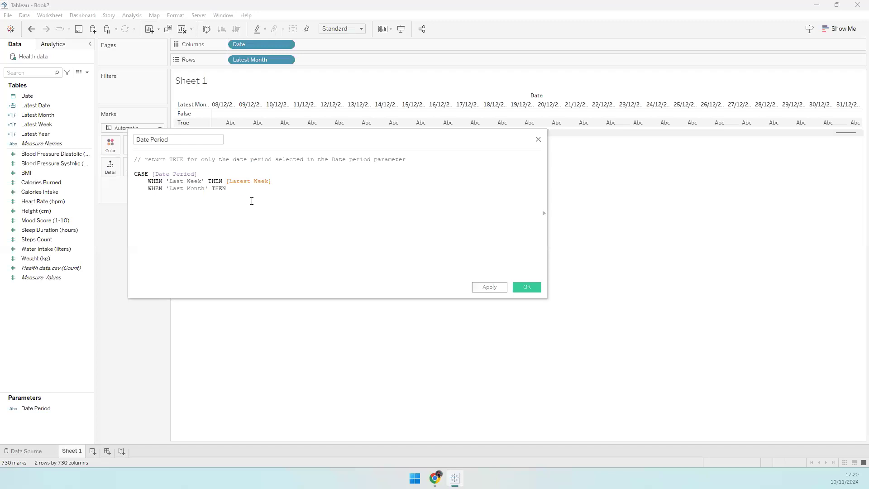
{"action": "scroll", "coordinate": [295, 225], "scroll_direction": "up", "scroll_amount": 3, "text": "ctrl"}
{"action": "type", "text": "["}
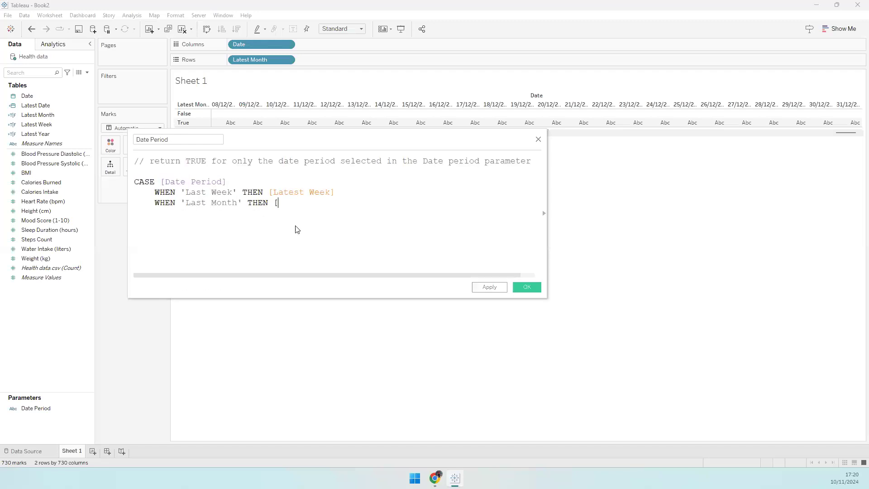
{"action": "type", "text": "Latest"}
{"action": "left_click", "coordinate": [296, 225]}
{"action": "type", "text": "WHEN 'Last"}
{"action": "key", "text": "ctrl+BackSpace"}
{"action": "type", "text": "Last Year' T"}
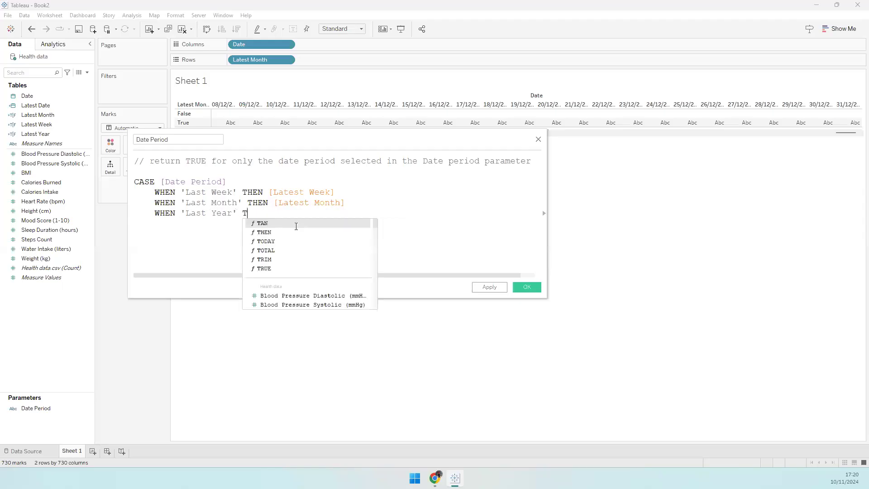
{"action": "type", "text": "HEN [Latest Year"}
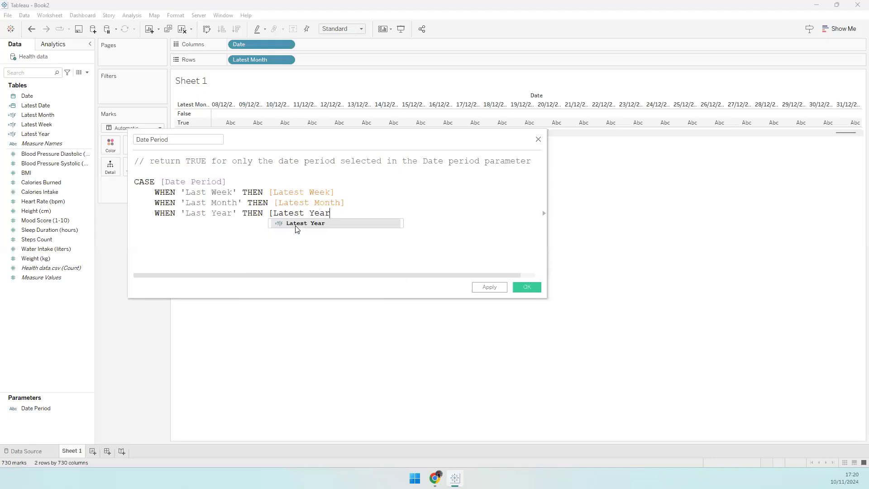
{"action": "left_click", "coordinate": [296, 225]}
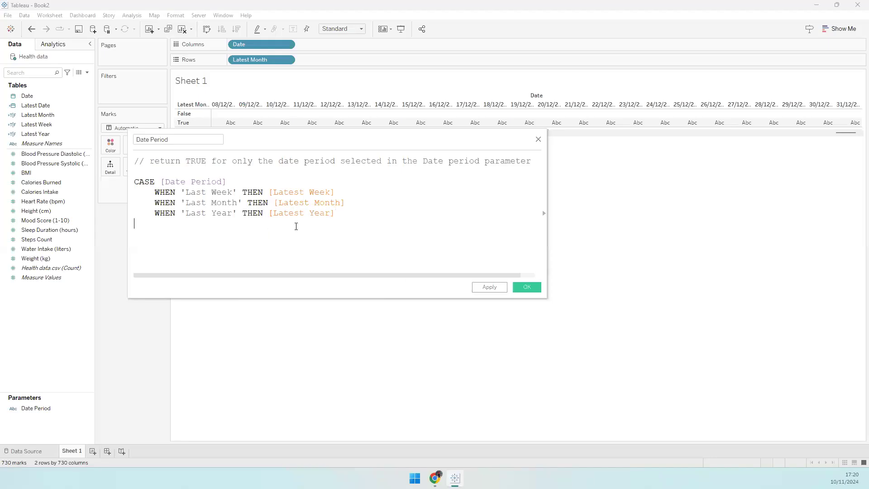
{"action": "type", "text": "END"}
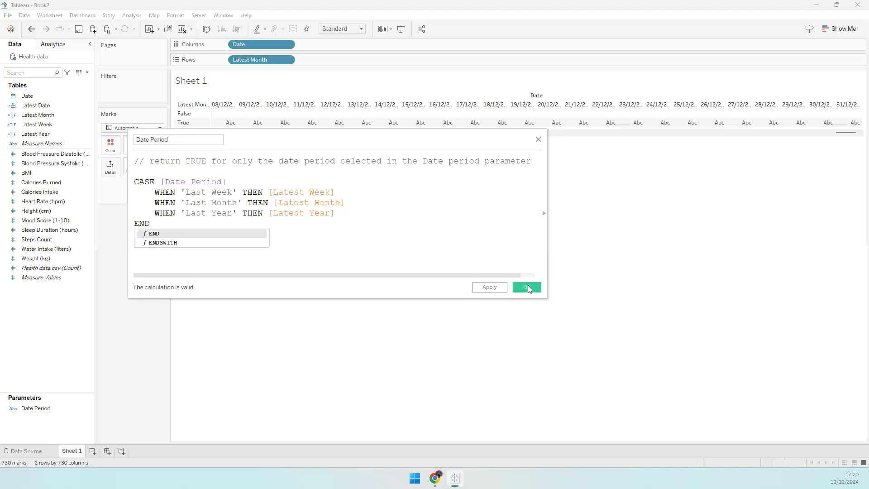
{"action": "left_click", "coordinate": [528, 287]}
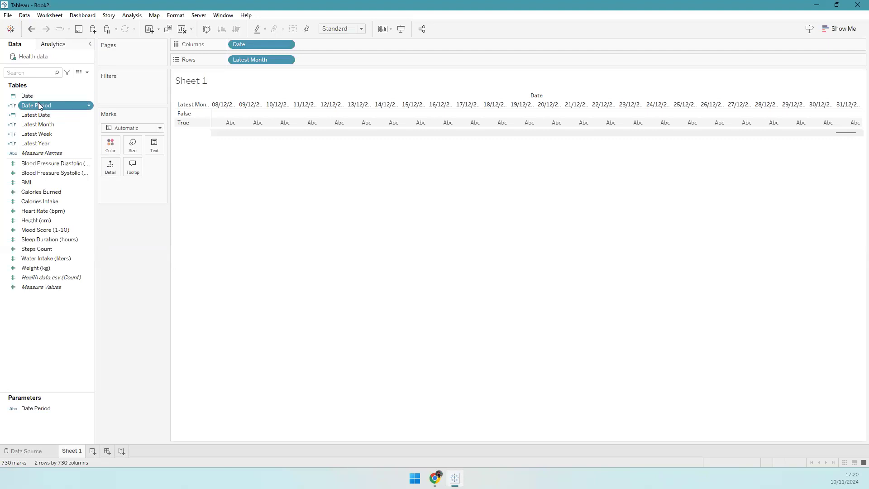
- Create a calculated field named Date Period Selected with a comment describing what it returns
{"action": "right_click", "coordinate": [66, 325]}
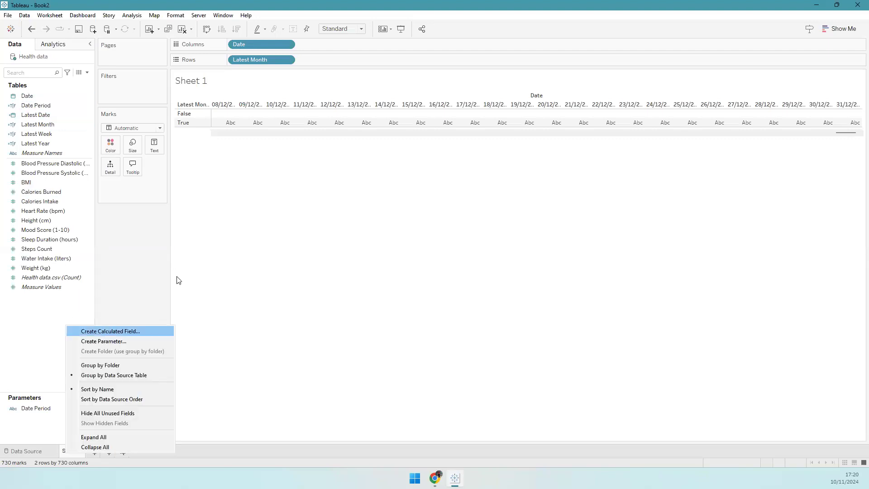
{"action": "key", "text": "Return"}
{"action": "type", "text": "Date Period Selected"}
{"action": "key", "text": "Tab"}
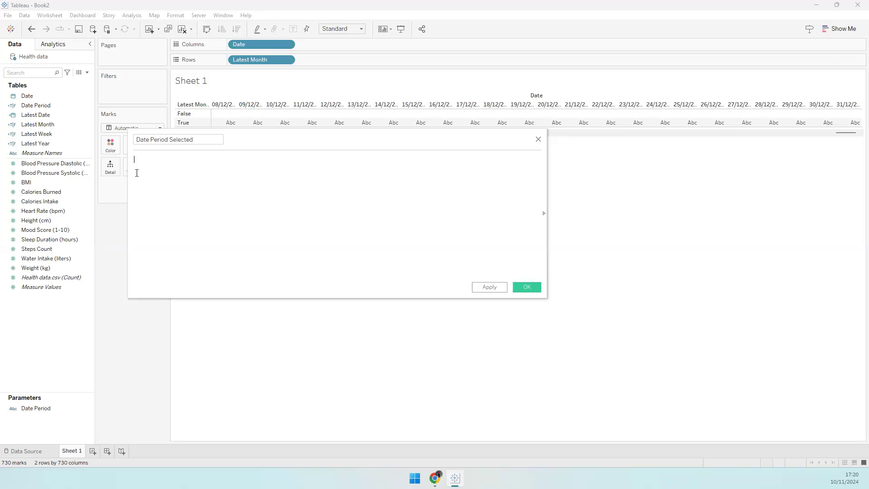
{"action": "type", "text": "/ Returns the name"}
{"action": "type", "text": " of teh date"}
{"action": "key", "text": "BackSpace"}
{"action": "key", "text": "BackSpace"}
{"action": "key", "text": "BackSpace"}
{"action": "key", "text": "BackSpace"}
{"action": "key", "text": "BackSpace"}
{"action": "key", "text": "BackSpace"}
{"action": "key", "text": "BackSpace"}
{"action": "type", "text": "he date period selected "}
{"action": "type", "text": "CASE"}
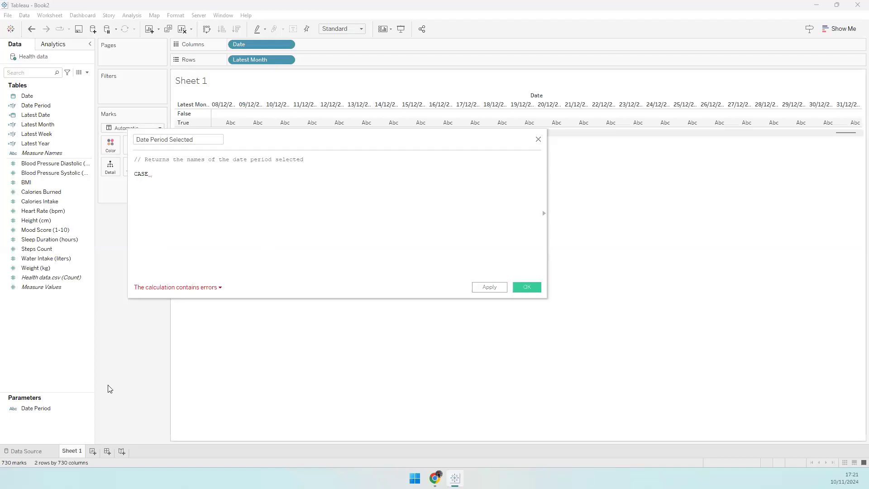
- Start the formula with CASE [Date Period] WHEN 'Last Week' THEN DATENAME('day', [Date])
{"action": "left_click_drag", "start_coordinate": [36, 409], "coordinate": [228, 184]}
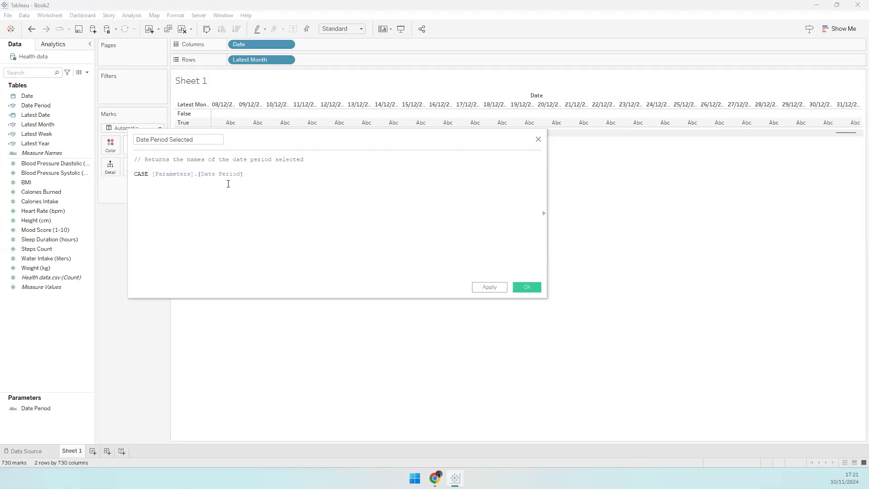
{"action": "type", "text": "WHEN 'Lsast Week' THEN DATENAME('day'"}
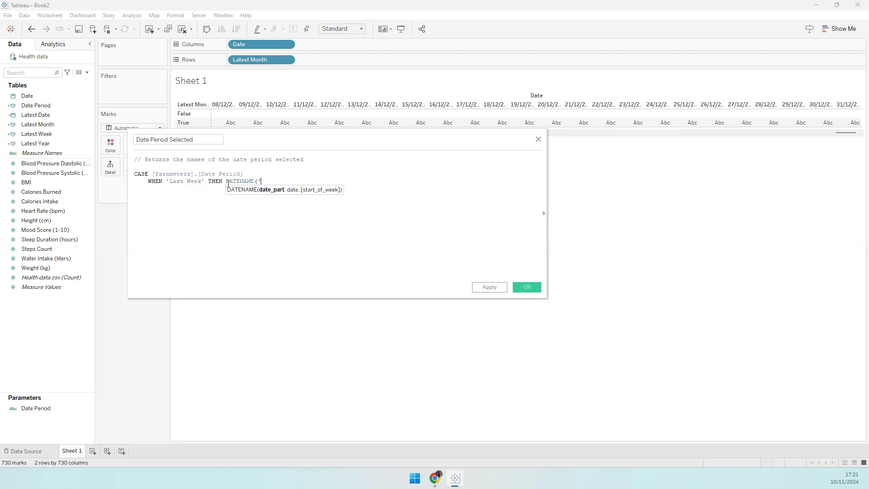
{"action": "type", "text": ", [Date"}
{"action": "key", "text": "Return"}
{"action": "type", "text": ")"}
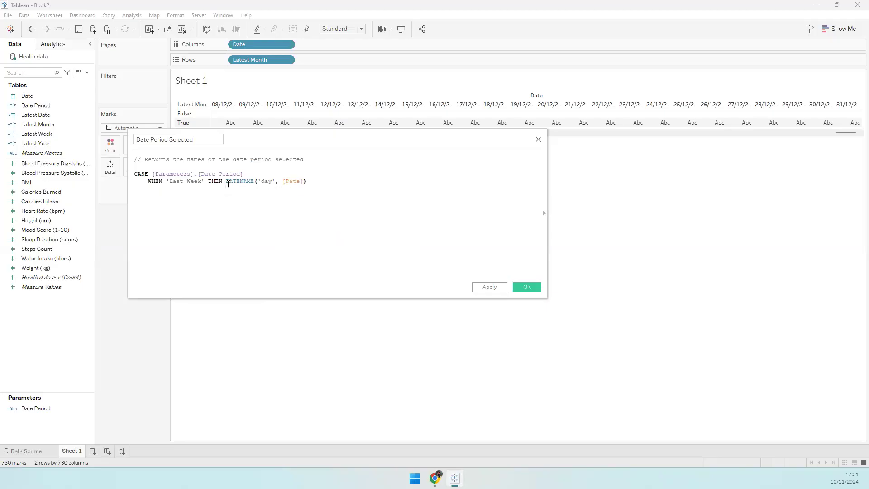
- Copy the WHEN line twice below itself and close the CASE with END
{"action": "left_click_drag", "start_coordinate": [308, 181], "coordinate": [134, 182]}
{"action": "key", "text": "ctrl+c"}
{"action": "left_click", "coordinate": [320, 185]}
{"action": "key", "text": "Return"}
{"action": "key", "text": "ctrl+v"}
{"action": "key", "text": "Return"}
{"action": "key", "text": "ctrl+v"}
{"action": "key", "text": "Return"}
{"action": "type", "text": "END"}
- Change the second WHEN line to 'Last Month', keeping DATENAME('day', [Date])
{"action": "double_click", "coordinate": [199, 190]}
{"action": "type", "text": "month"}
{"action": "scroll", "coordinate": [243, 227], "scroll_direction": "up", "scroll_amount": 2}
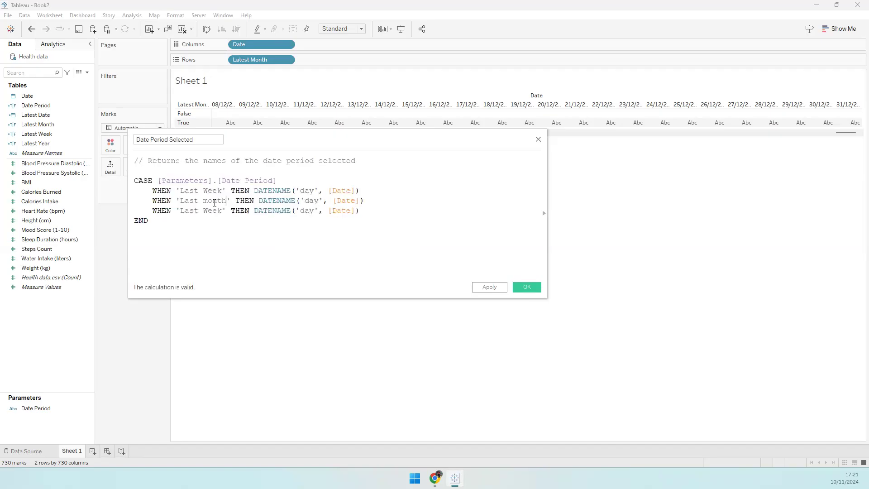
{"action": "double_click", "coordinate": [215, 203]}
{"action": "type", "text": "Month"}
{"action": "double_click", "coordinate": [310, 200]}
{"action": "type", "text": "month"}
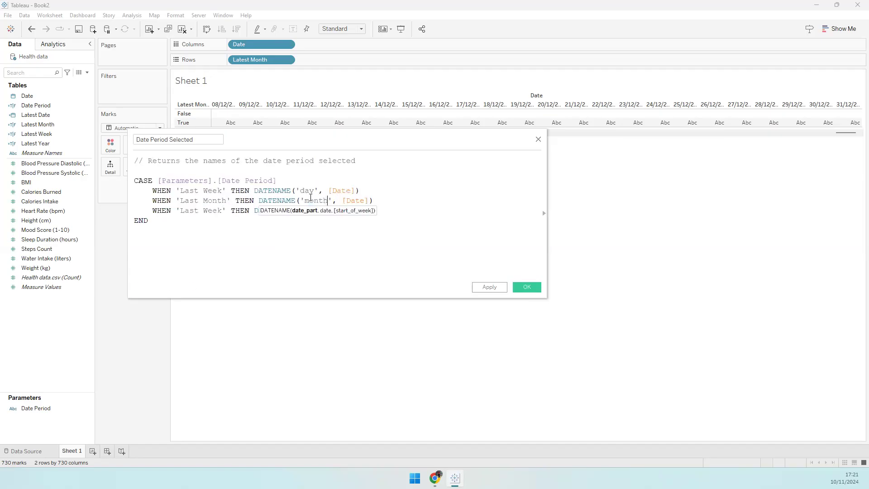
{"action": "key", "text": "ctrl+shift+Left"}
{"action": "type", "text": "day"}
- Check the reference dashboard, then set the third line to 'Last Year' with DATENAME('month', [Date]) and save
{"action": "left_click_drag", "start_coordinate": [180, 211], "coordinate": [222, 210]}
{"action": "left_click", "coordinate": [434, 478]}
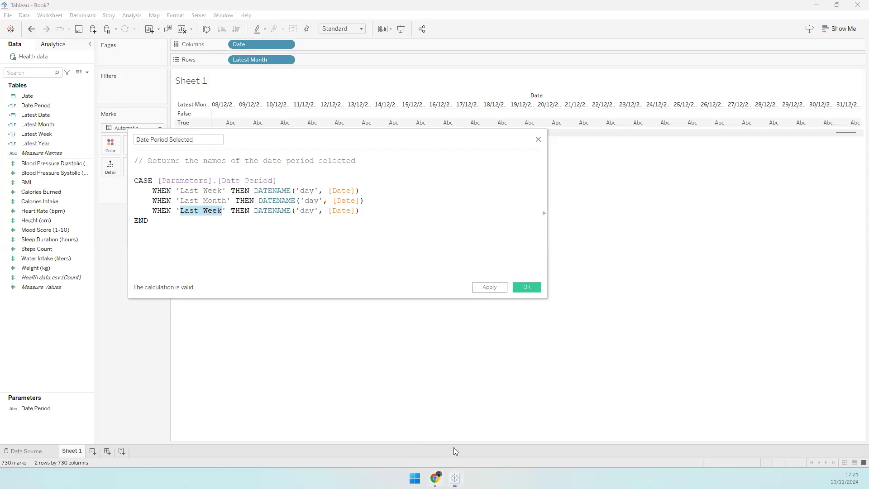
{"action": "left_click", "coordinate": [684, 156]}
{"action": "left_click", "coordinate": [674, 165]}
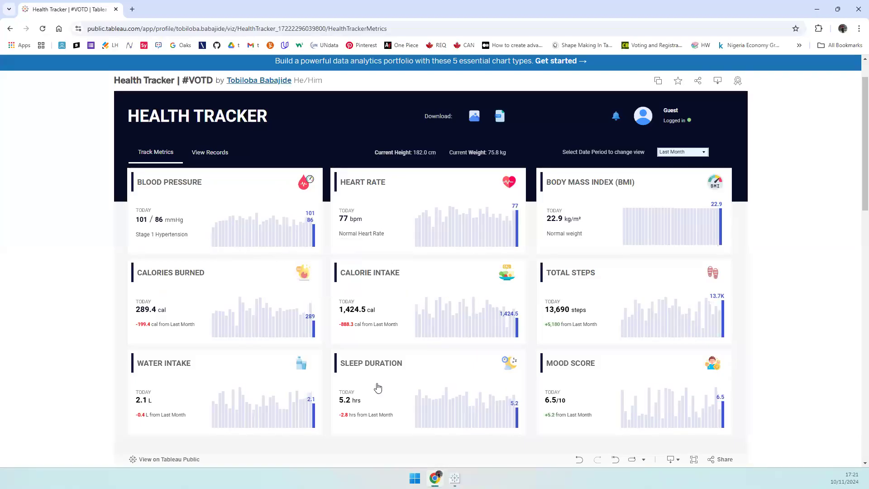
{"action": "left_click", "coordinate": [455, 477]}
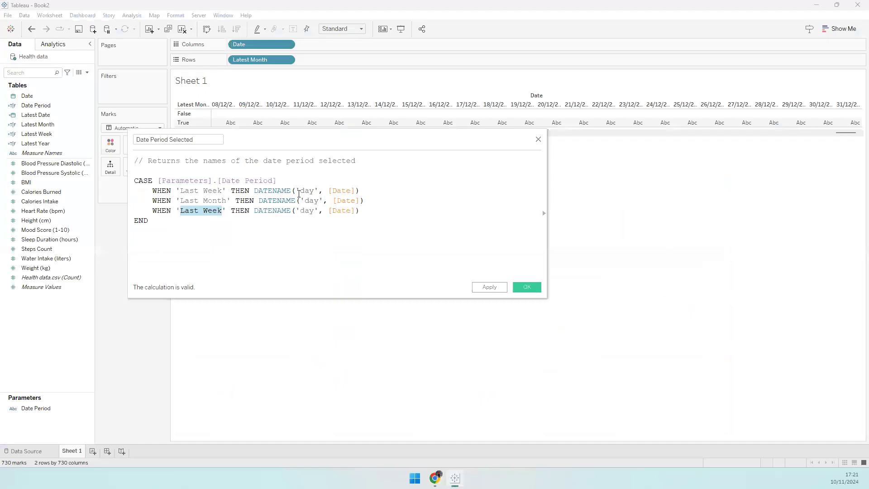
{"action": "left_click", "coordinate": [226, 211]}
{"action": "double_click", "coordinate": [213, 211]}
{"action": "type", "text": "Year"}
{"action": "double_click", "coordinate": [305, 209]}
{"action": "type", "text": "month"}
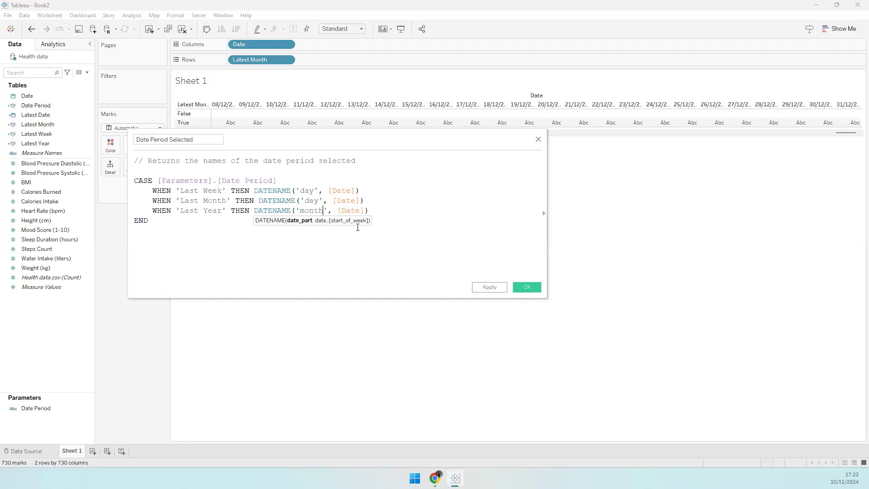
{"action": "left_click", "coordinate": [525, 287]}
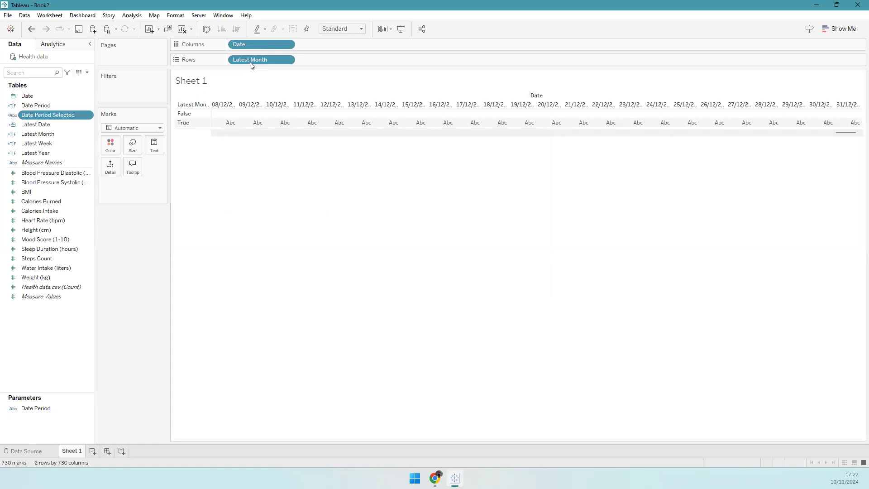
- Clear Latest Month and Date from the shelves and put Date Period Selected on Columns
{"action": "left_click_drag", "start_coordinate": [250, 59], "coordinate": [41, 346]}
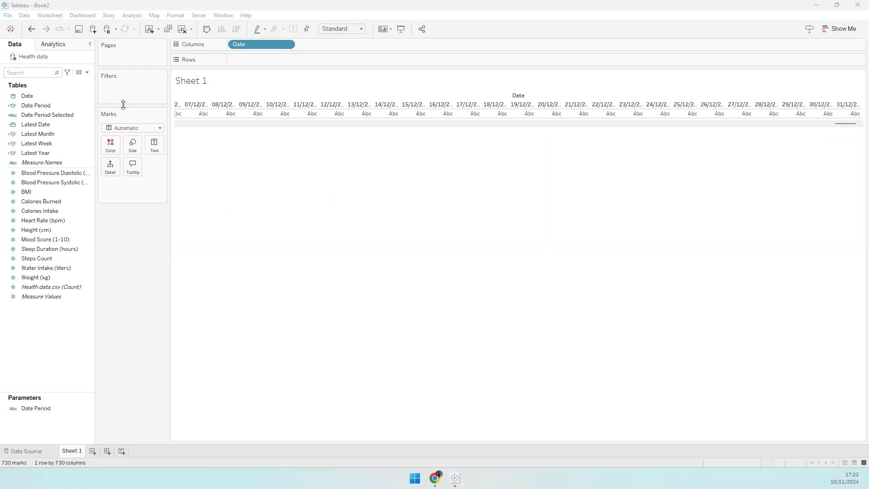
{"action": "left_click_drag", "start_coordinate": [250, 44], "coordinate": [45, 331]}
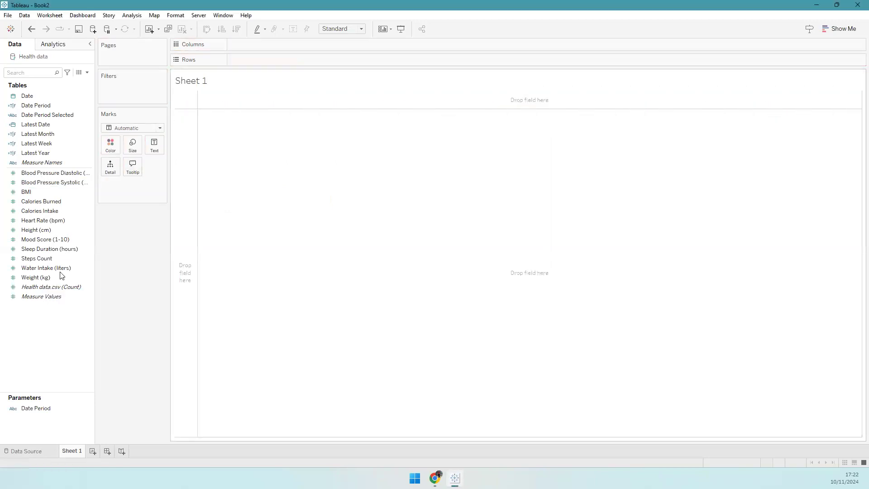
{"action": "left_click_drag", "start_coordinate": [48, 116], "coordinate": [264, 81]}
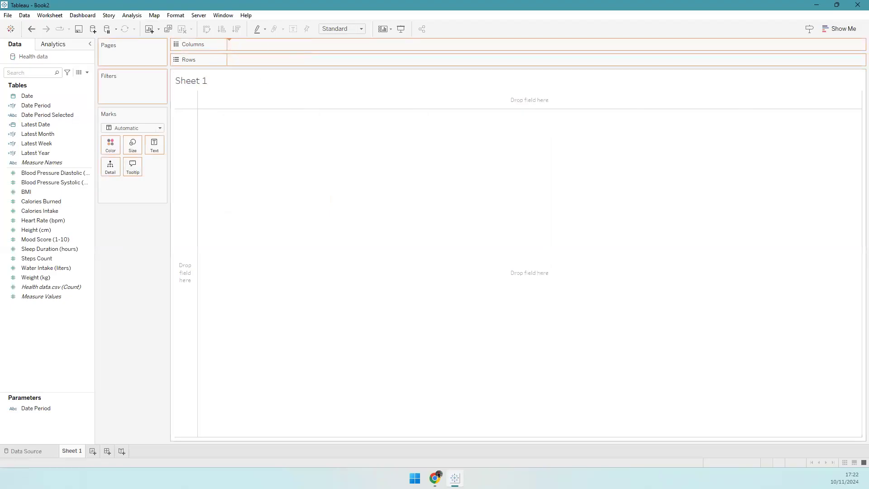
- Show the Date Period parameter control set to Last Month, then remove Date Period Selected from Columns
{"action": "right_click", "coordinate": [42, 408]}
{"action": "left_click", "coordinate": [80, 326]}
{"action": "left_click", "coordinate": [828, 88]}
{"action": "left_click", "coordinate": [824, 97]}
{"action": "left_click", "coordinate": [824, 88]}
{"action": "left_click", "coordinate": [825, 104]}
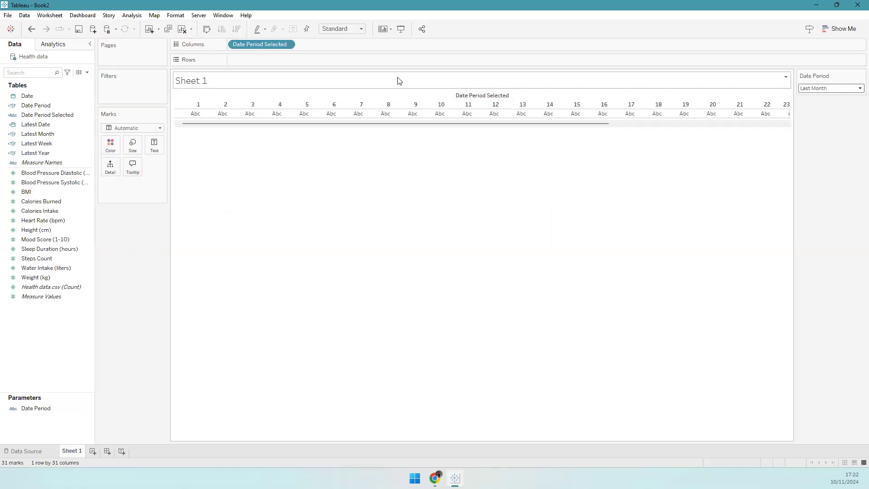
{"action": "left_click_drag", "start_coordinate": [261, 44], "coordinate": [169, 270]}
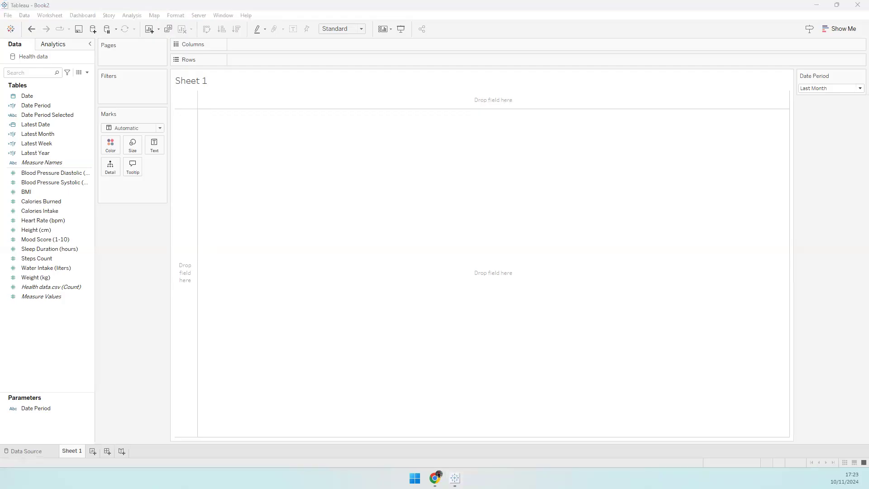
- Start a calculated field named Prior Week with a comment about returning the date one week before the most recent date
{"action": "left_click", "coordinate": [87, 72]}
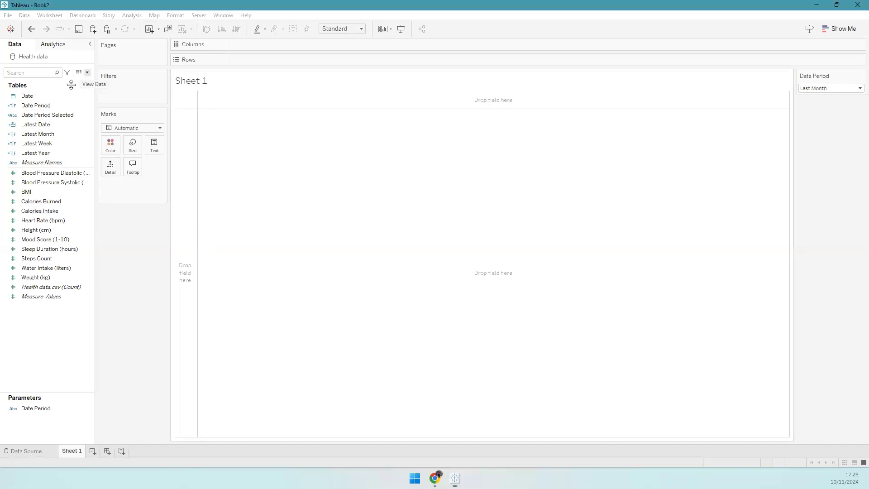
{"action": "left_click", "coordinate": [67, 84]}
{"action": "type", "text": "Frior Week"}
{"action": "left_click", "coordinate": [342, 211]}
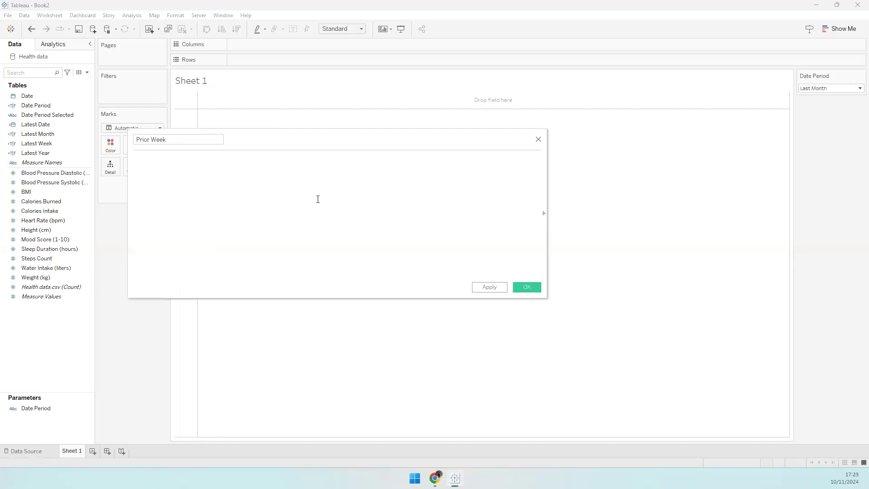
{"action": "type", "text": "// return the"}
{"action": "key", "text": "BackSpace"}
{"action": "key", "text": "BackSpace"}
{"action": "key", "text": "BackSpace"}
{"action": "key", "text": "BackSpace"}
{"action": "key", "text": "BackSpace"}
{"action": "key", "text": "BackSpace"}
{"action": "key", "text": "BackSpace"}
{"action": "key", "text": "BackSpace"}
{"action": "key", "text": "BackSpace"}
{"action": "key", "text": "BackSpace"}
{"action": "type", "text": "Return the date exactly "}
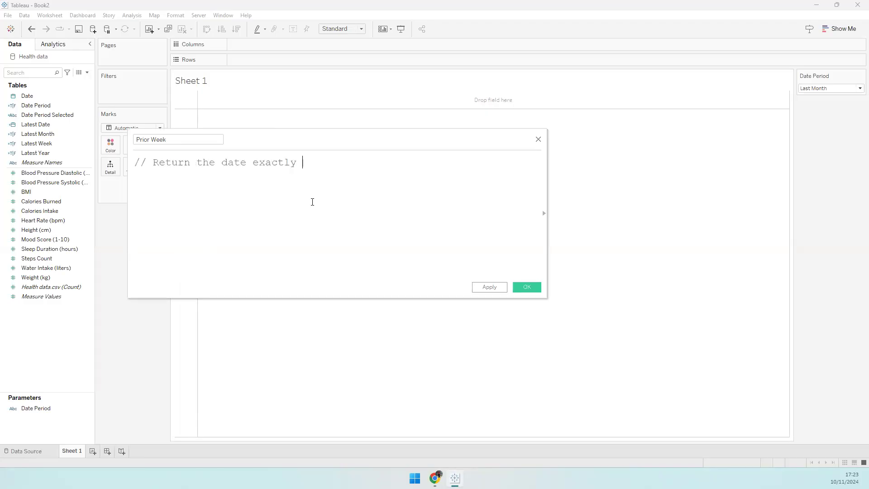
{"action": "type", "text": "one week to the most recent date"}
{"action": "key", "text": "Return"}
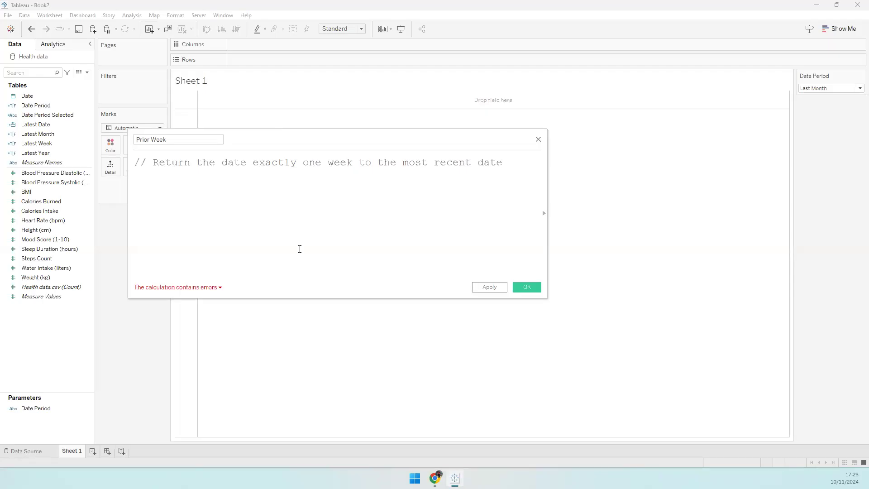
- Enter the formula DATEADD('week', -1, { MAX([Date]) }) and save the Prior Week field
{"action": "type", "text": "DATEAD"}
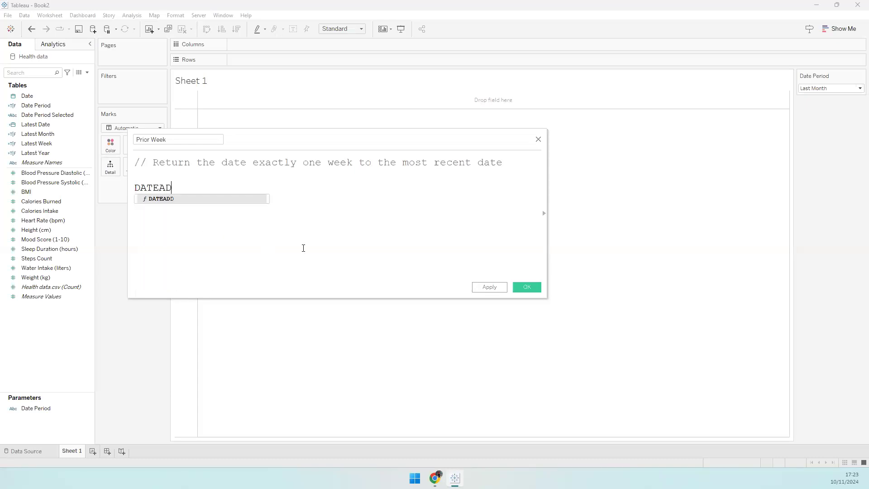
{"action": "type", "text": "D('week"}
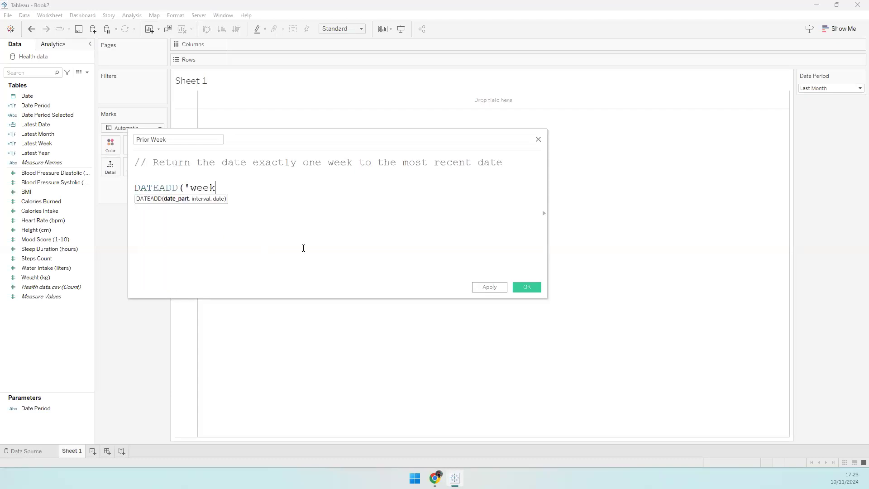
{"action": "type", "text": "', -1"}
{"action": "key", "text": "BackSpace"}
{"action": "type", "text": ", { MAX("}
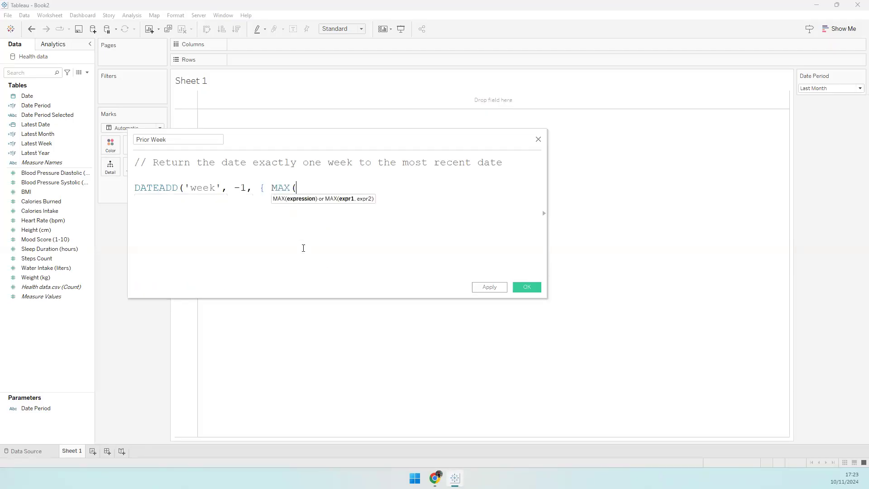
{"action": "type", "text": "[Date]0"}
{"action": "key", "text": "BackSpace"}
{"action": "type", "text": ")}"}
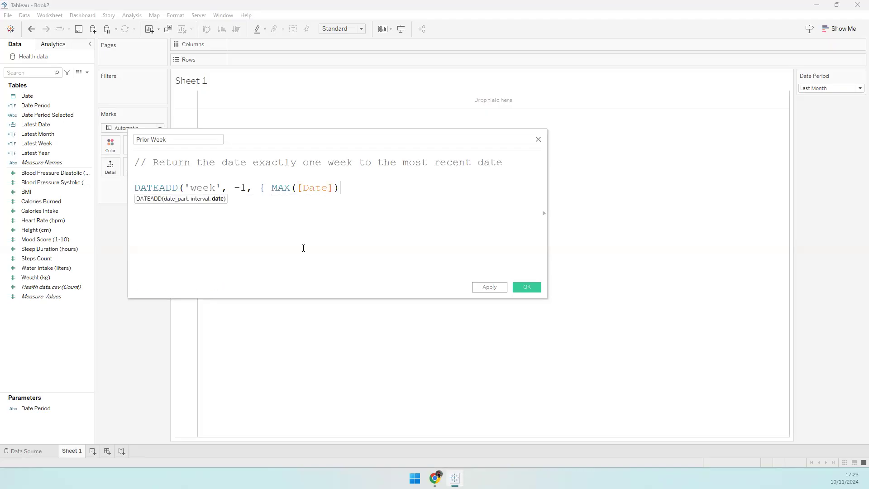
{"action": "left_click", "coordinate": [234, 187]}
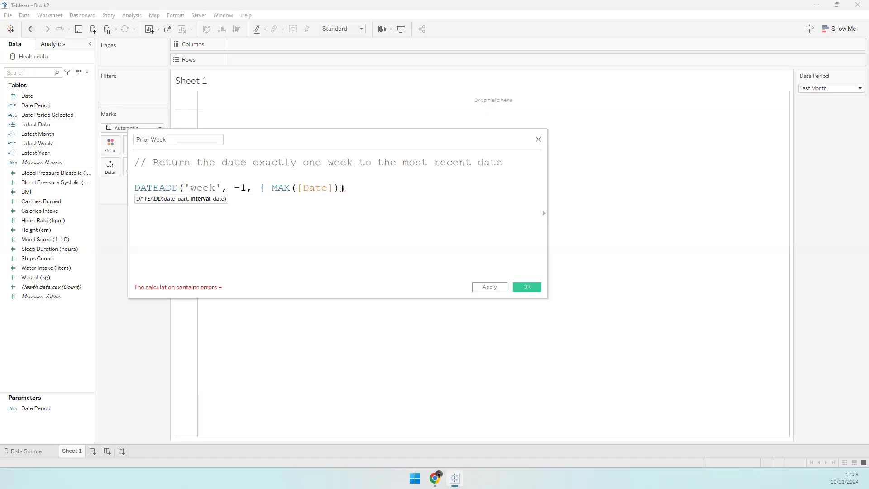
{"action": "left_click", "coordinate": [353, 186]}
{"action": "type", "text": ")"}
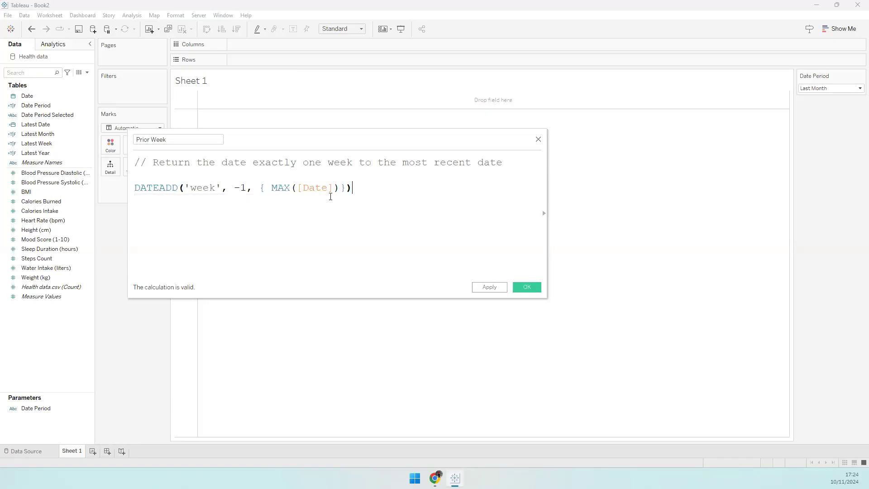
{"action": "left_click_drag", "start_coordinate": [135, 188], "coordinate": [382, 188]}
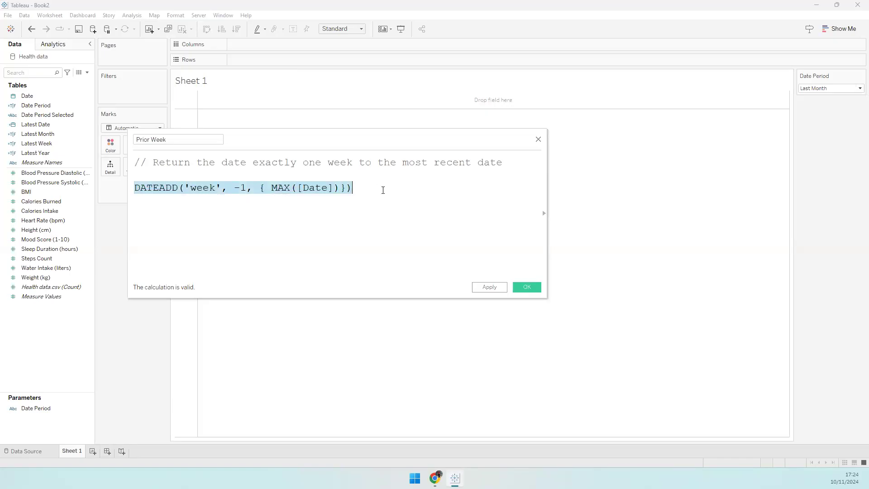
{"action": "left_click", "coordinate": [285, 189]}
{"action": "left_click_drag", "start_coordinate": [234, 188], "coordinate": [247, 188]}
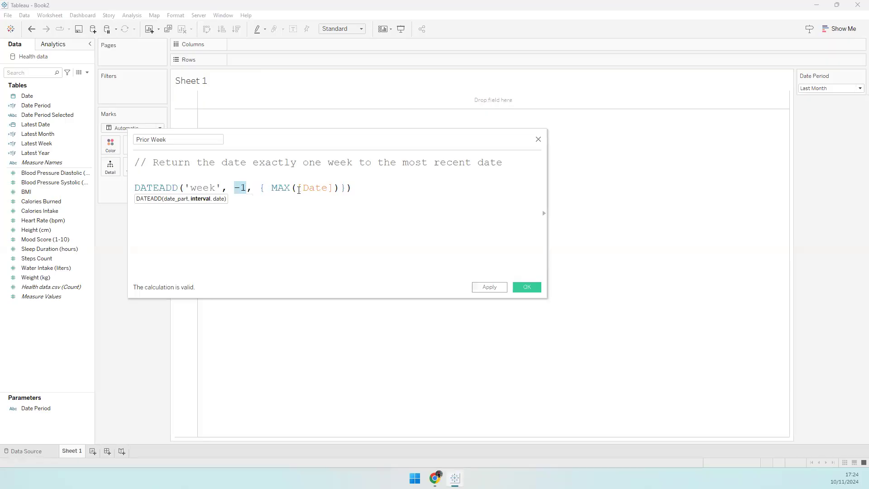
{"action": "left_click", "coordinate": [525, 287]}
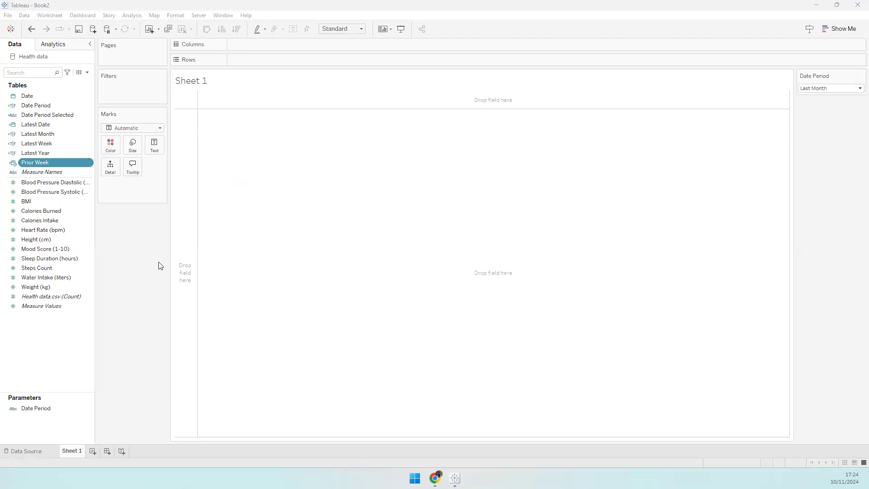
- Duplicate Prior Week into Prior Month, changing 'week' to 'month' in the formula and comment
{"action": "right_click", "coordinate": [60, 163]}
{"action": "left_click", "coordinate": [81, 215]}
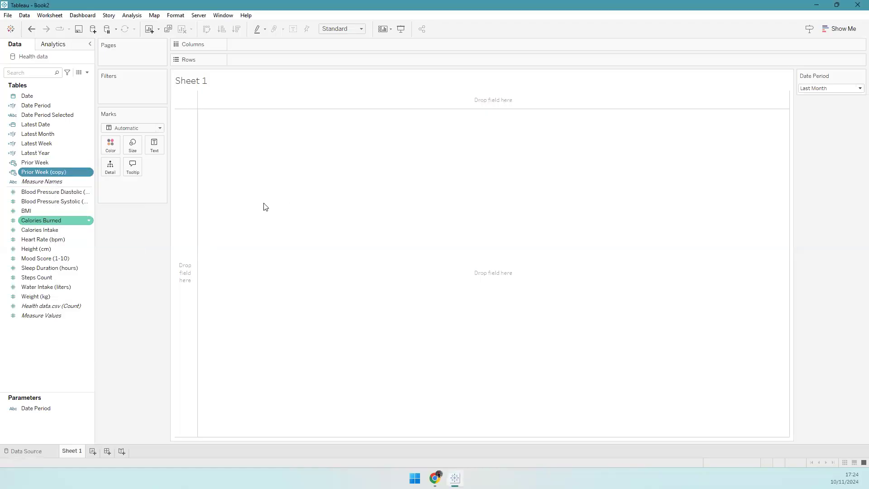
{"action": "key", "text": "BackSpace"}
{"action": "key", "text": "BackSpace"}
{"action": "key", "text": "BackSpace"}
{"action": "key", "text": "BackSpace"}
{"action": "key", "text": "BackSpace"}
{"action": "key", "text": "BackSpace"}
{"action": "key", "text": "BackSpace"}
{"action": "key", "text": "BackSpace"}
{"action": "key", "text": "BackSpace"}
{"action": "key", "text": "BackSpace"}
{"action": "key", "text": "BackSpace"}
{"action": "type", "text": "Month"}
{"action": "key", "text": "Tab"}
{"action": "left_click_drag", "start_coordinate": [172, 173], "coordinate": [173, 176]}
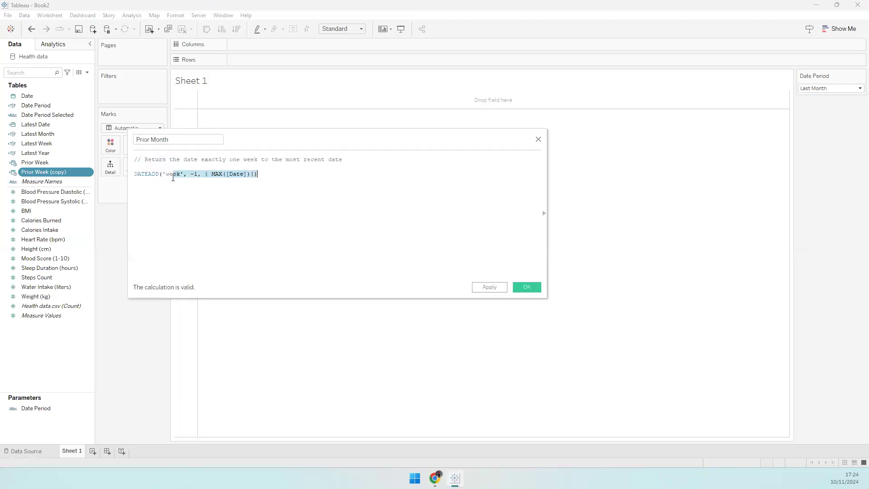
{"action": "key", "text": "ctrl+Left"}
{"action": "key", "text": "ctrl+Left"}
{"action": "key", "text": "ctrl+Left"}
{"action": "key", "text": "ctrl+Left"}
{"action": "key", "text": "ctrl+Left"}
{"action": "key", "text": "ctrl+Left"}
{"action": "key", "text": "ctrl+Left"}
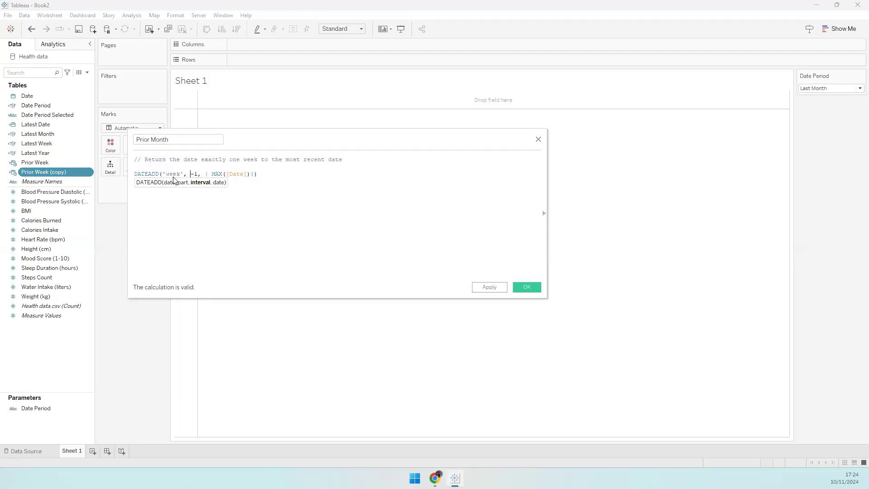
{"action": "key", "text": "ctrl+shift+Right"}
{"action": "type", "text": "month"}
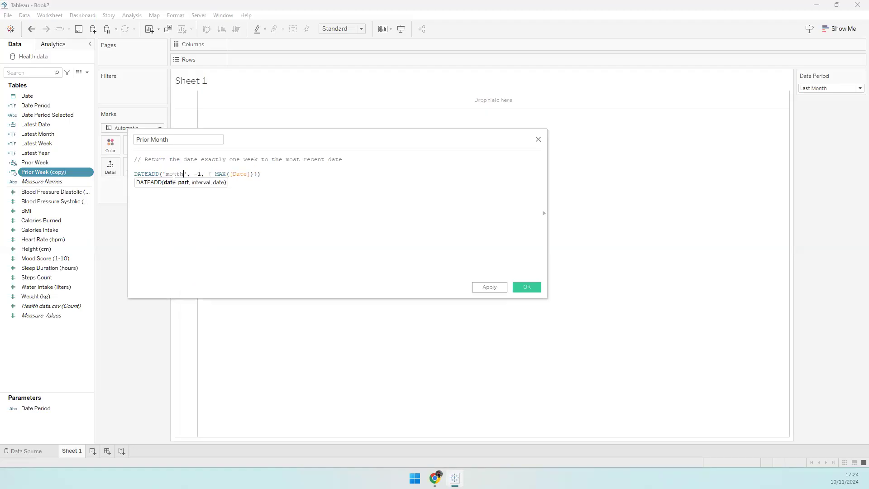
{"action": "key", "text": "End"}
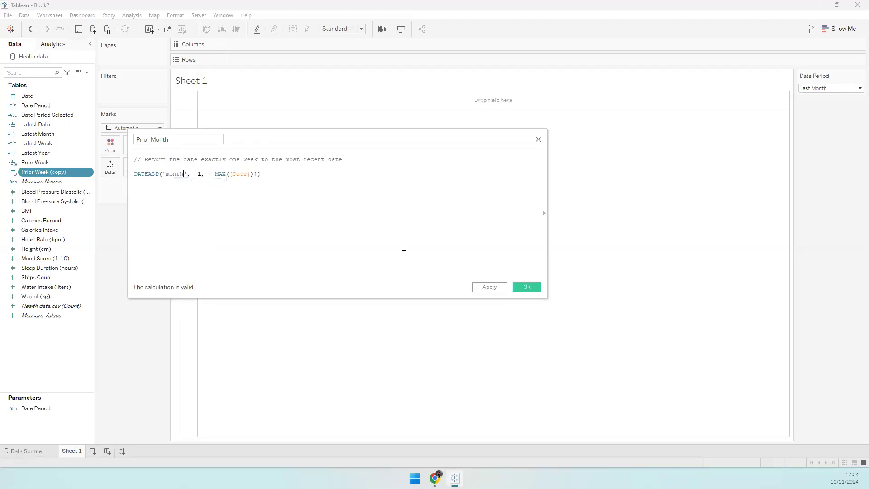
{"action": "double_click", "coordinate": [254, 160]}
{"action": "type", "text": "month"}
{"action": "left_click", "coordinate": [527, 287]}
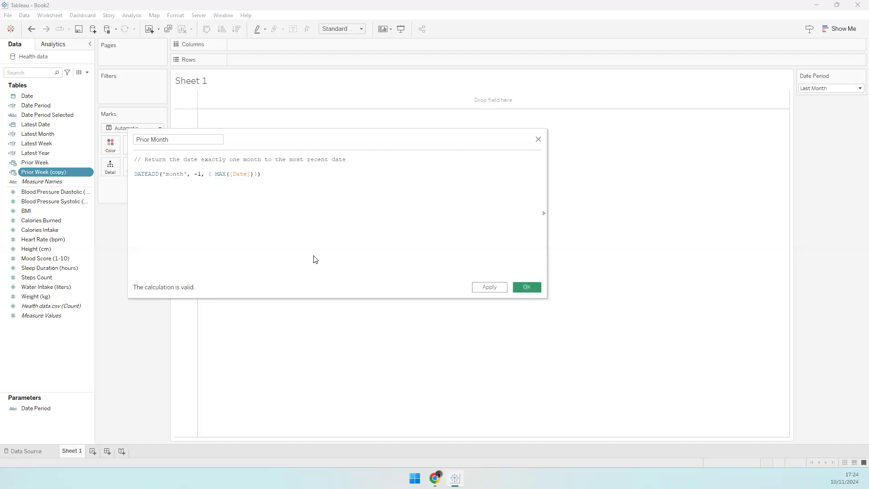
- Duplicate Prior Week again and turn the copy into Prior Year using the 'year' date part
{"action": "right_click", "coordinate": [41, 174]}
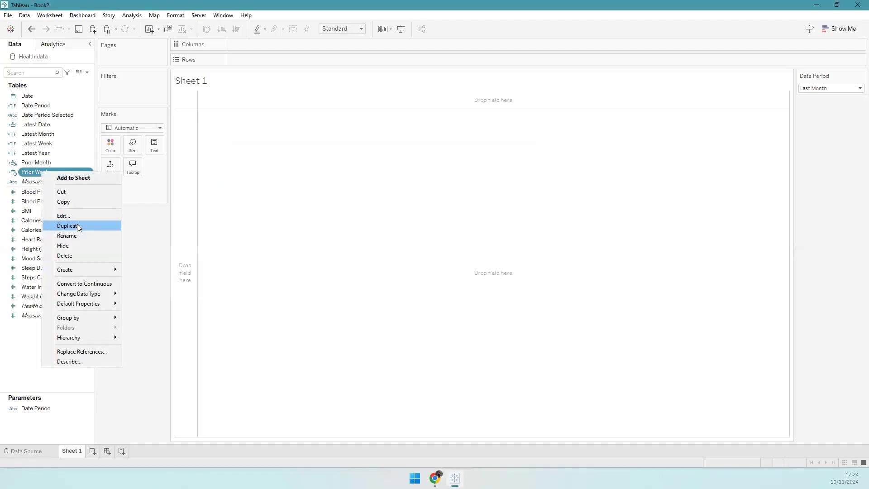
{"action": "left_click", "coordinate": [77, 223]}
{"action": "right_click", "coordinate": [51, 183]}
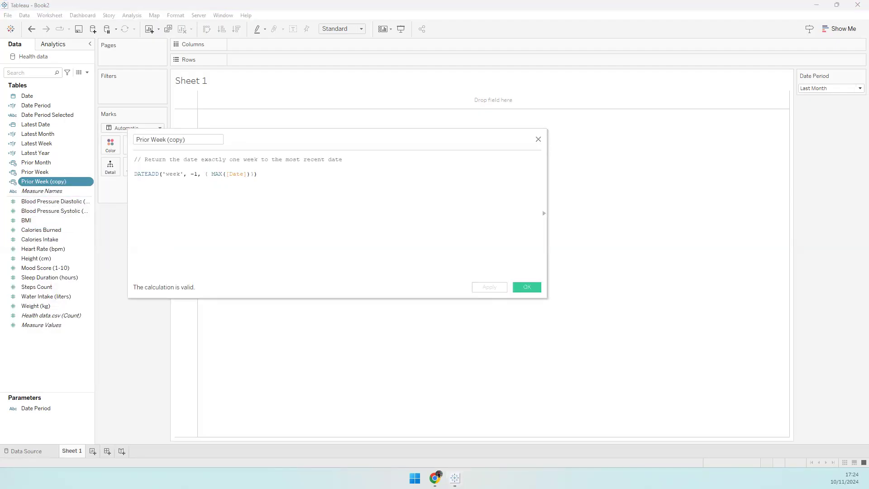
{"action": "left_click", "coordinate": [167, 173]}
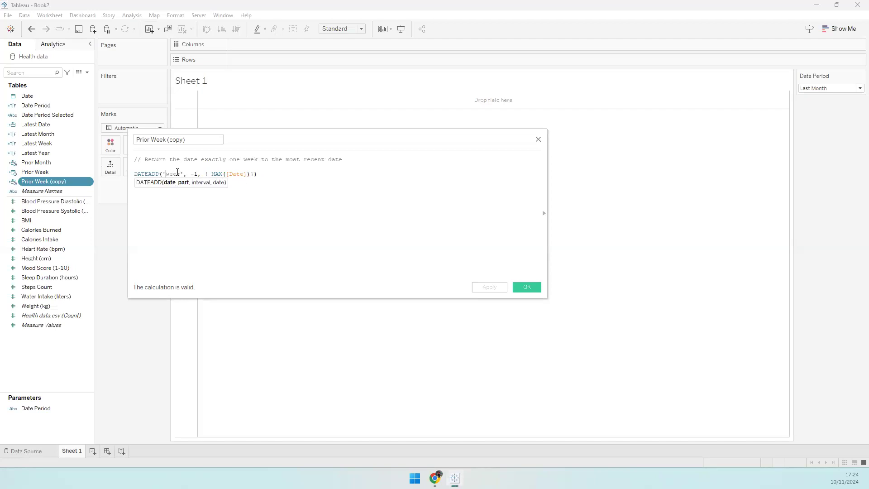
{"action": "double_click", "coordinate": [177, 173]}
{"action": "type", "text": "year"}
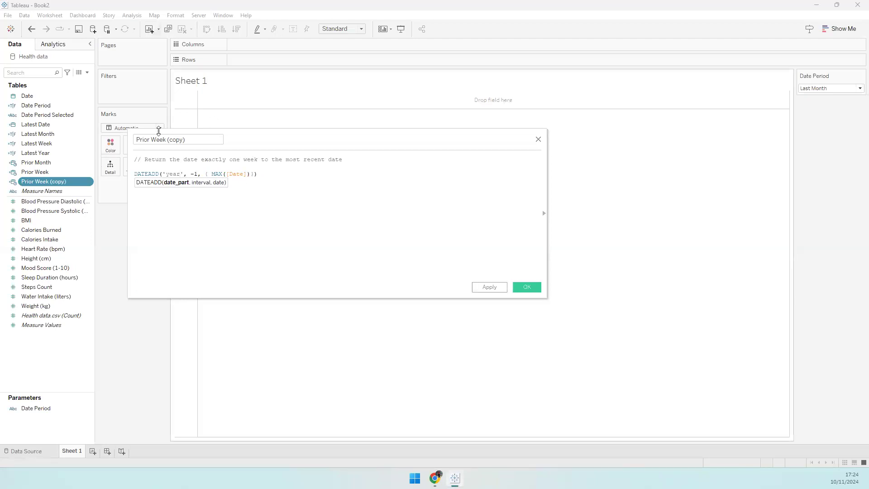
{"action": "left_click", "coordinate": [151, 139]}
{"action": "key", "text": "shift+End"}
{"action": "type", "text": "Year"}
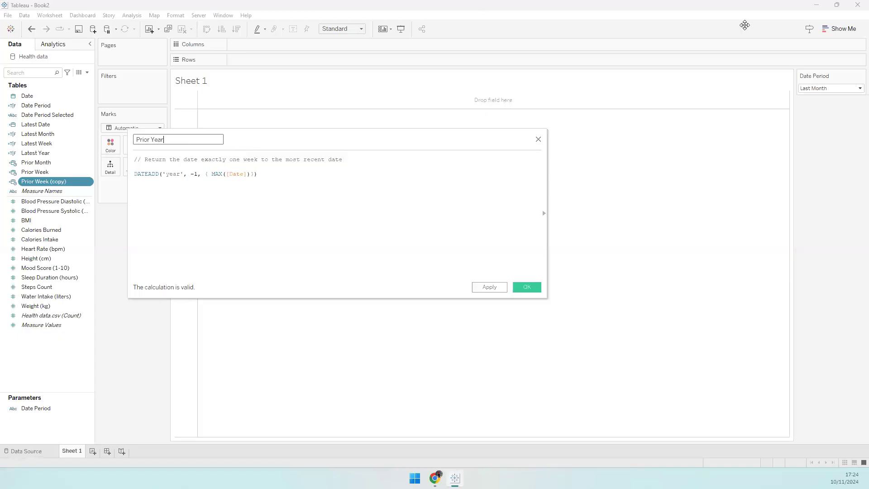
{"action": "left_click", "coordinate": [527, 288]}
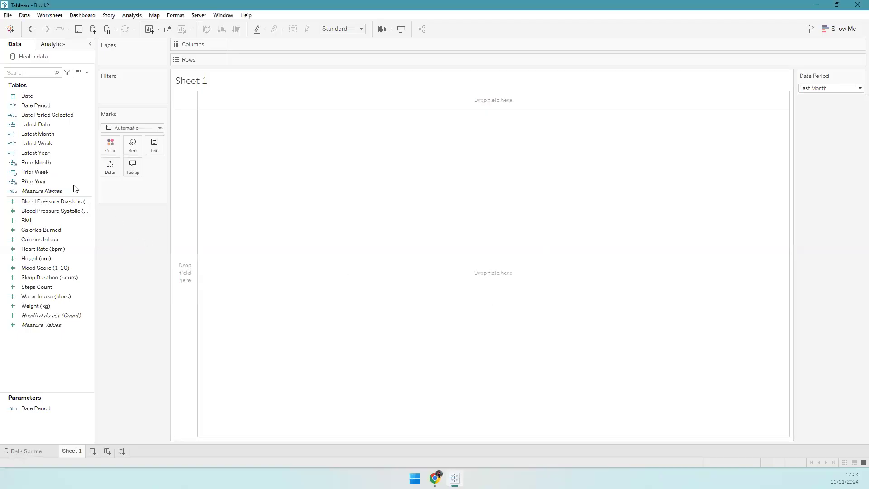
- Add Prior Year and Latest Date to the view, each shown as an exact date
{"action": "left_click_drag", "start_coordinate": [57, 181], "coordinate": [154, 145]}
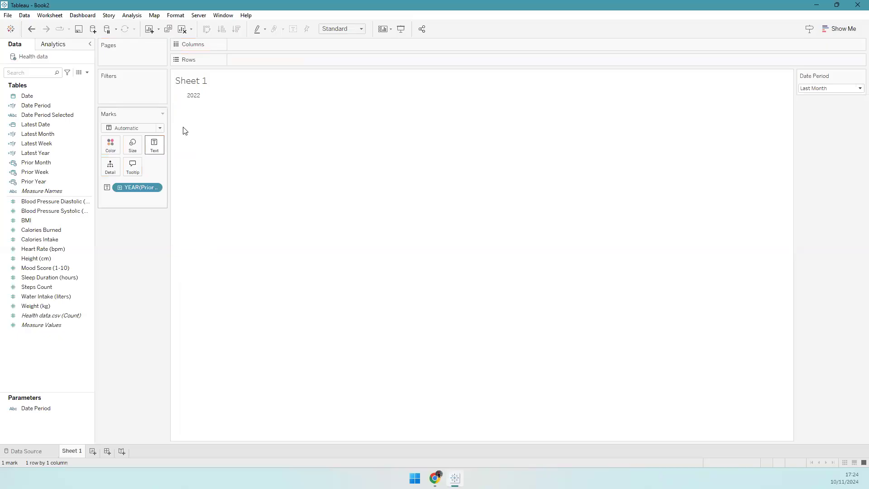
{"action": "left_click", "coordinate": [156, 188]}
{"action": "left_click", "coordinate": [176, 407]}
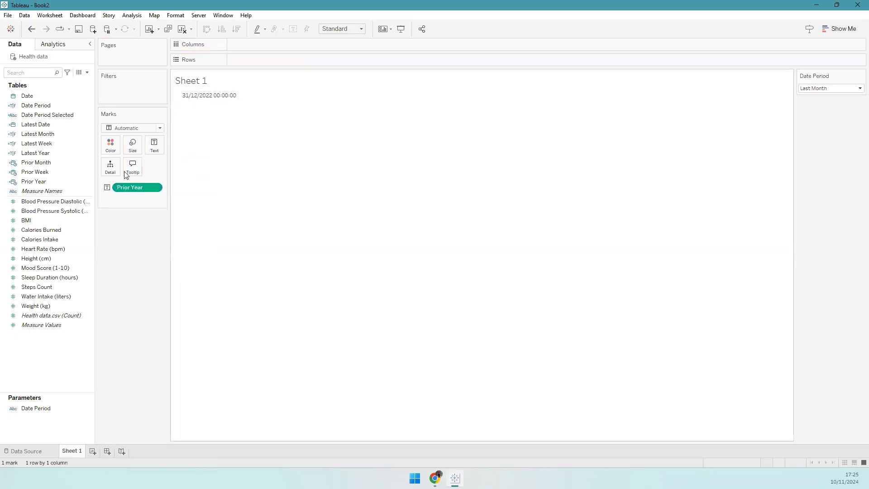
{"action": "left_click_drag", "start_coordinate": [33, 124], "coordinate": [156, 148]}
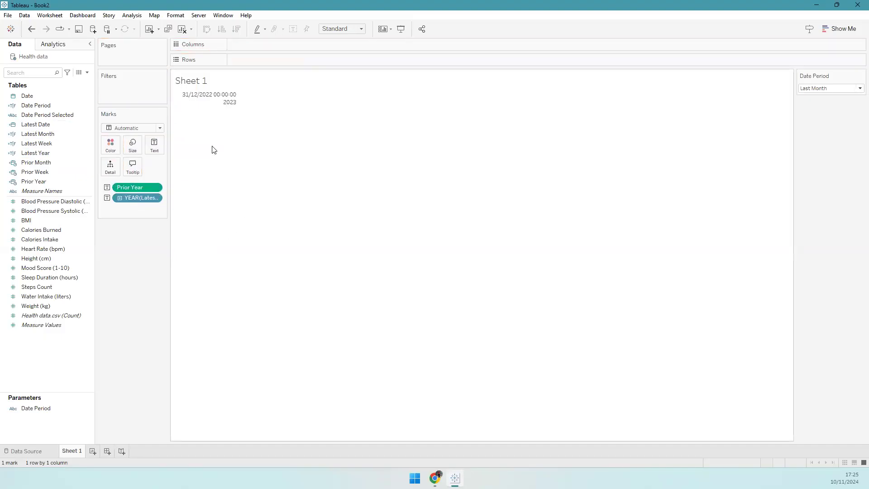
{"action": "left_click", "coordinate": [157, 197]}
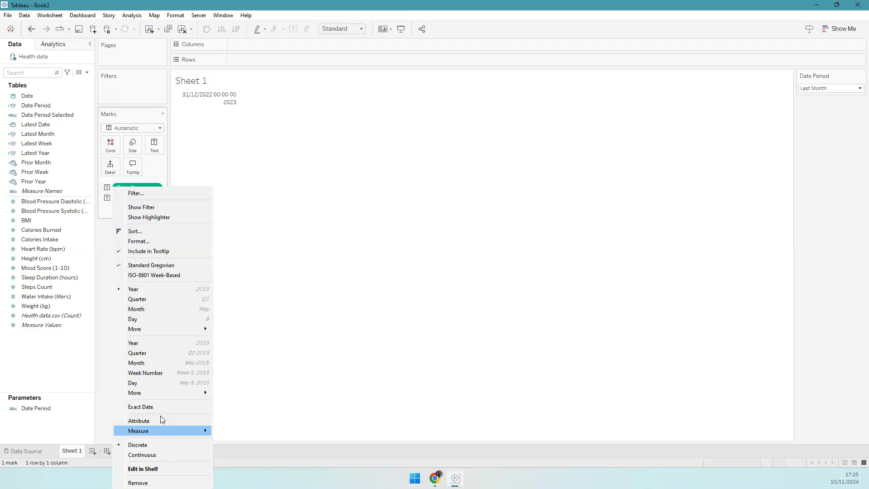
{"action": "left_click", "coordinate": [157, 407]}
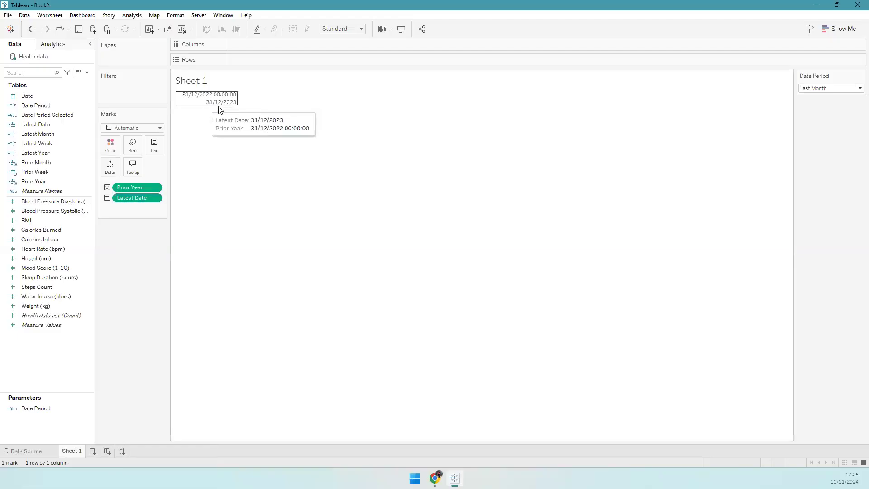
- Add Prior Month and Prior Week as text labels showing exact dates 30/11/2023 and 24/12/2023
{"action": "mouse_move", "coordinate": [214, 107]}
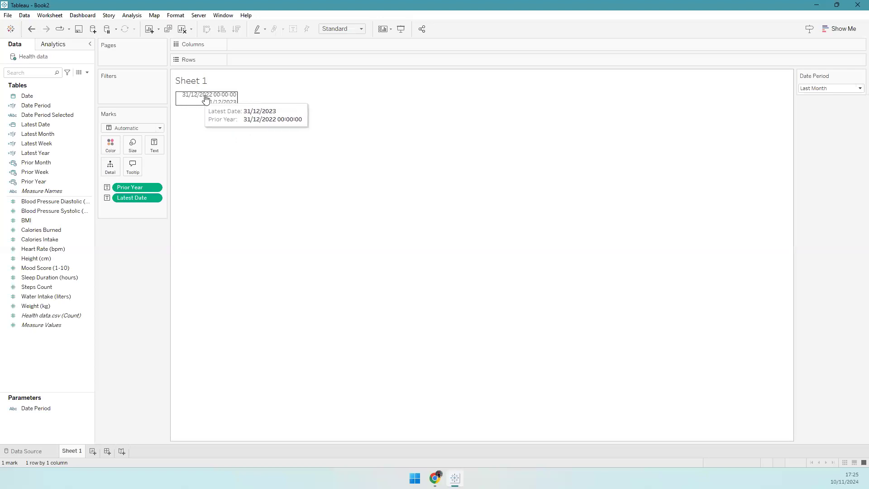
{"action": "left_click", "coordinate": [57, 171]}
{"action": "left_click", "coordinate": [54, 163], "text": "ctrl"}
{"action": "left_click_drag", "start_coordinate": [58, 163], "coordinate": [154, 207]}
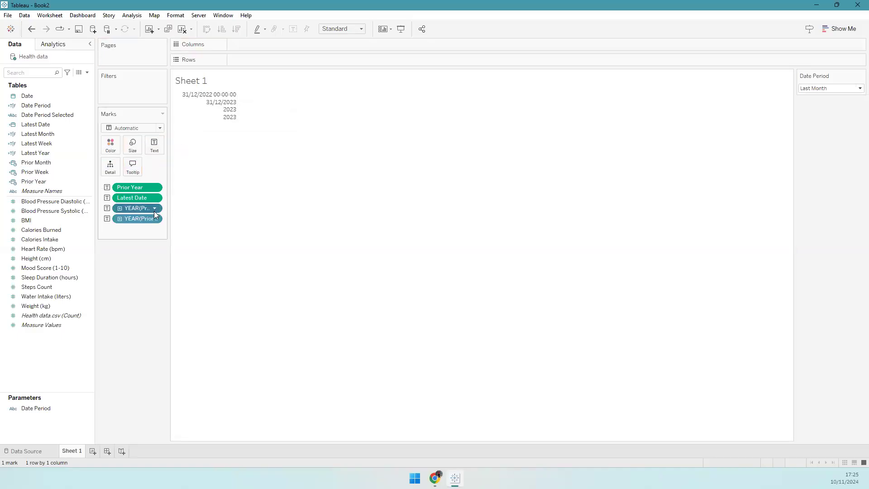
{"action": "right_click", "coordinate": [153, 211]}
{"action": "left_click", "coordinate": [165, 407]}
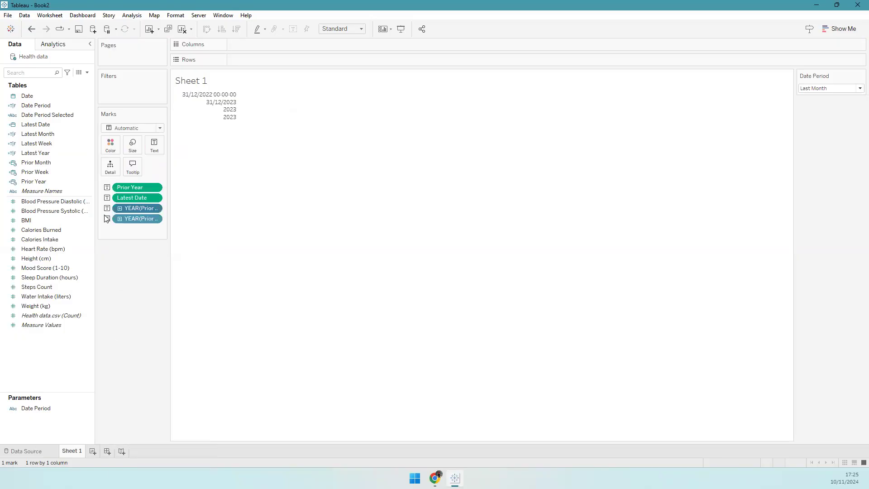
{"action": "right_click", "coordinate": [138, 219]}
{"action": "left_click", "coordinate": [149, 407]}
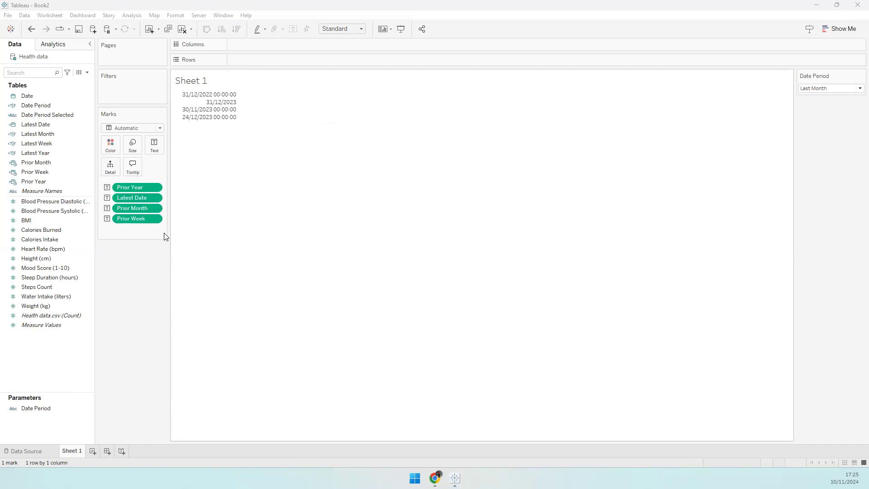
{"action": "left_click", "coordinate": [53, 345]}
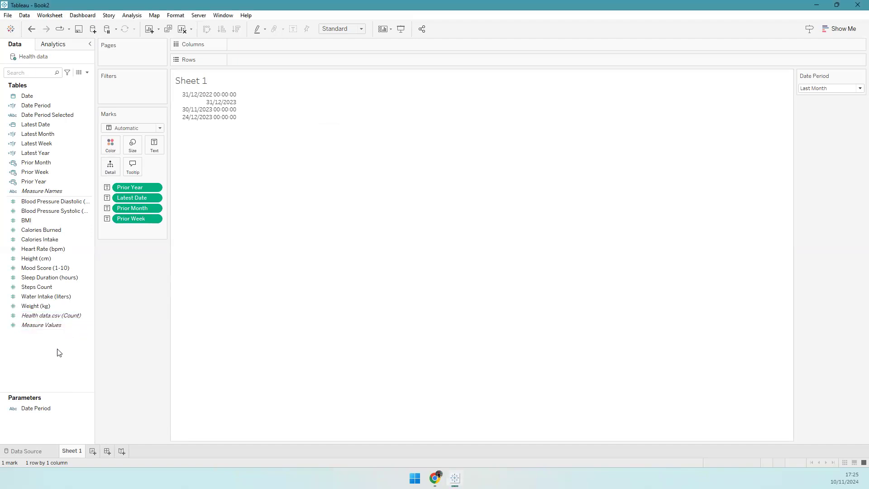
- Create a new calculated field named Latest Day, with the cursor placed in its empty formula box
{"action": "right_click", "coordinate": [76, 348]}
{"action": "left_click", "coordinate": [76, 349]}
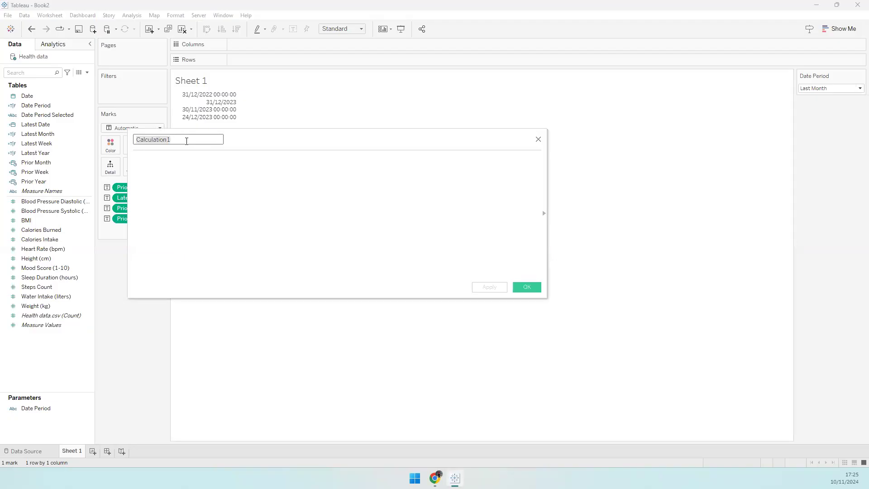
{"action": "type", "text": "La"}
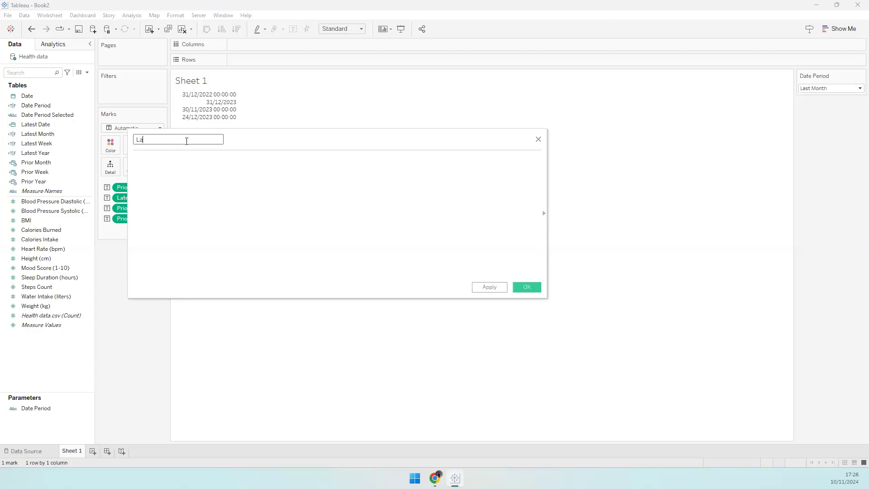
{"action": "type", "text": "test Day"}
{"action": "left_click", "coordinate": [201, 193]}
- On the reference dashboard in Chrome, change the Date Period from Last Month to Last Week
{"action": "key", "text": "alt+Tab"}
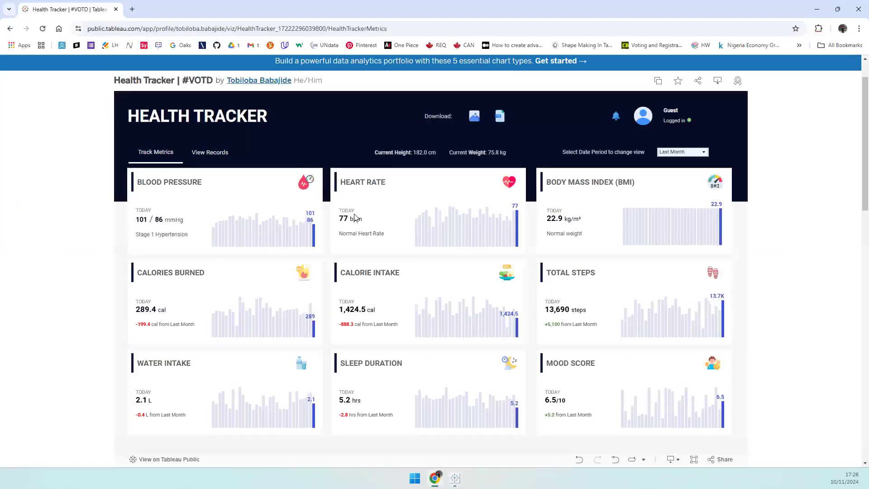
{"action": "left_click", "coordinate": [672, 153]}
{"action": "left_click", "coordinate": [671, 162]}
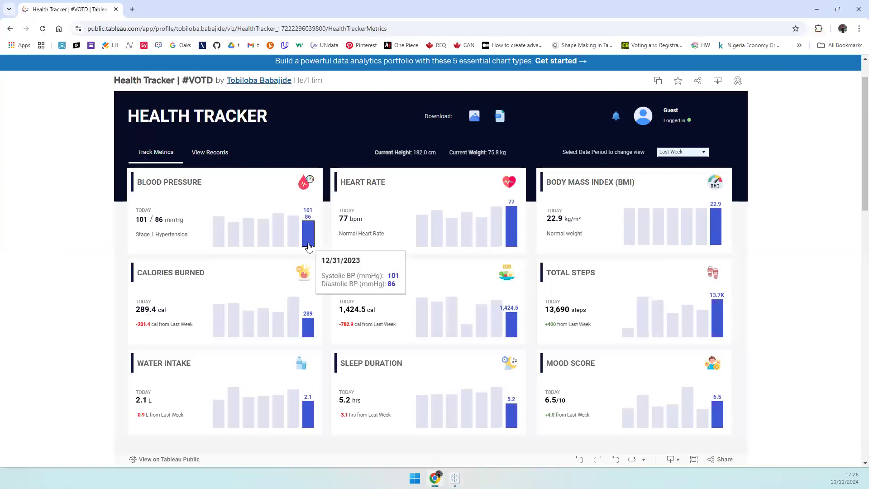
{"action": "mouse_move", "coordinate": [309, 240]}
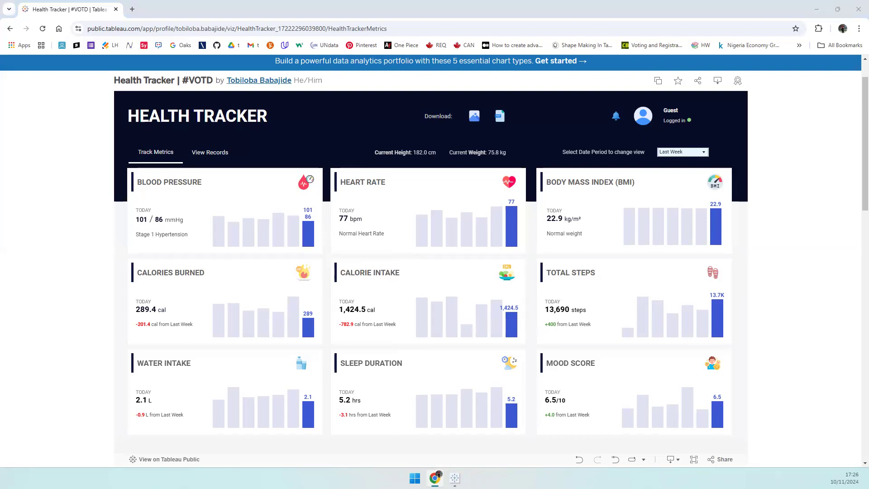
- Add the comment '// Return TRUE for the most recent day' to the Latest Day calculation
{"action": "left_click", "coordinate": [454, 478]}
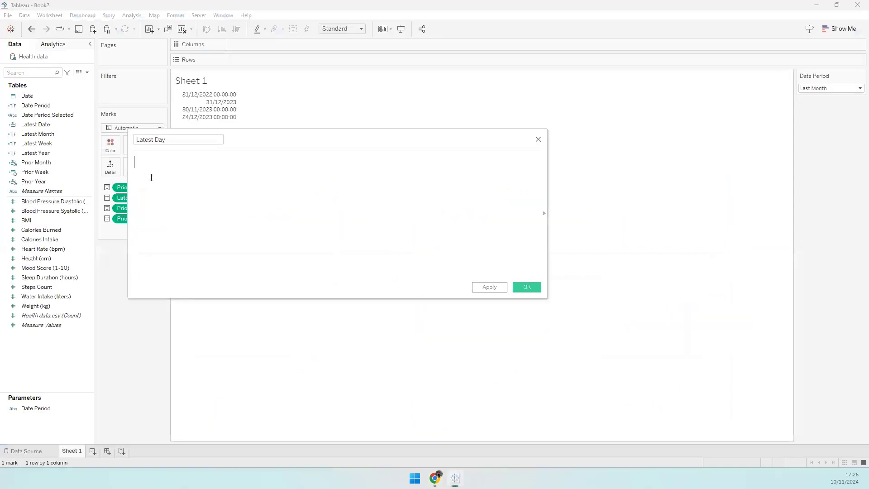
{"action": "left_click", "coordinate": [168, 181]}
{"action": "type", "text": "//"}
{"action": "key", "text": "BackSpace"}
{"action": "key", "text": "BackSpace"}
{"action": "type", "text": "// Return "}
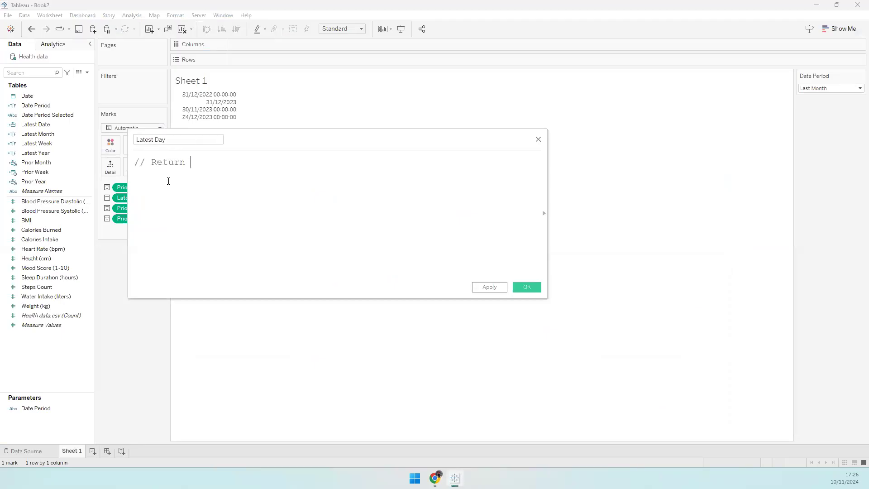
{"action": "type", "text": "TRUE for the most recent day"}
{"action": "key", "text": "Return"}
{"action": "key", "text": "Return"}
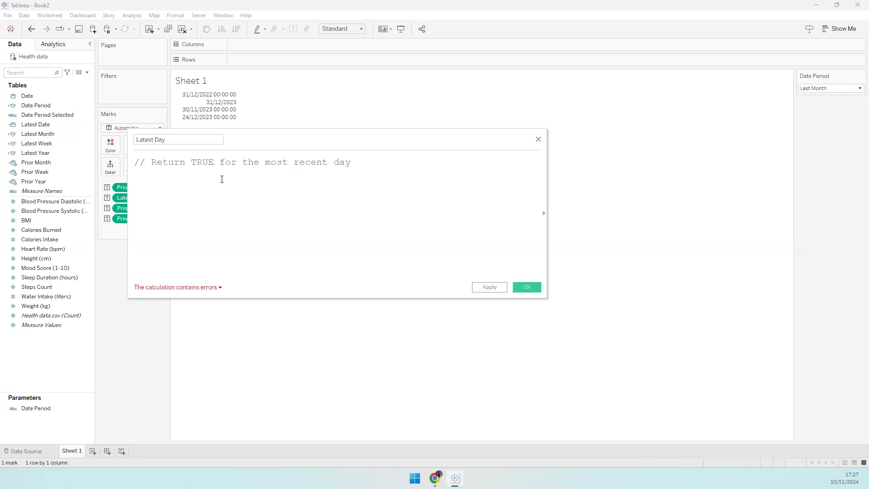
- Enter DATETRUNC('day', [Date]) = DATEADD('day', -1, DATETRUNC('day', { MAX([Date]) } + 1)), verify it, and save
{"action": "type", "text": "DATETRUN"}
{"action": "key", "text": "Return"}
{"action": "type", "text": "'da"}
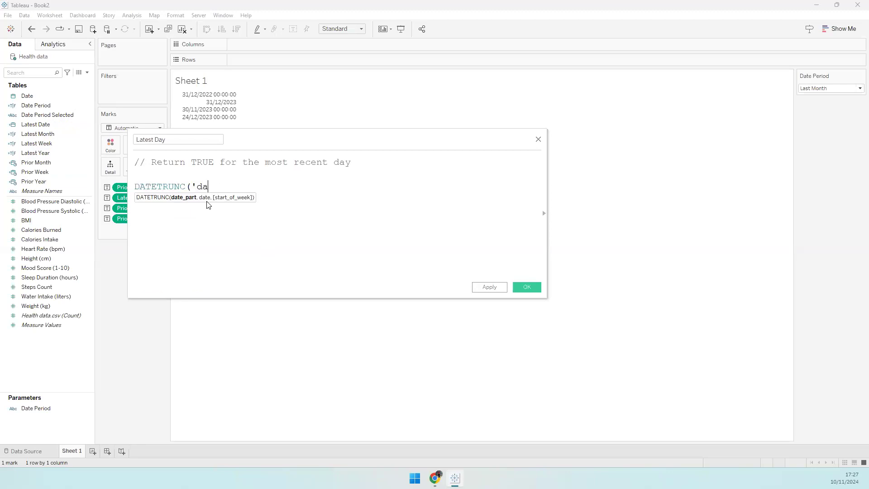
{"action": "type", "text": "y', [Date"}
{"action": "key", "text": "Return"}
{"action": "type", "text": ") = "}
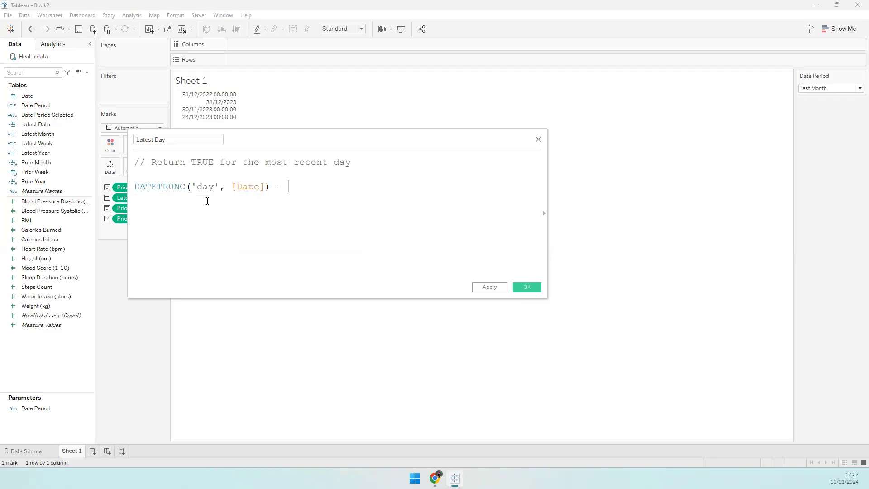
{"action": "type", "text": "DATEADD("}
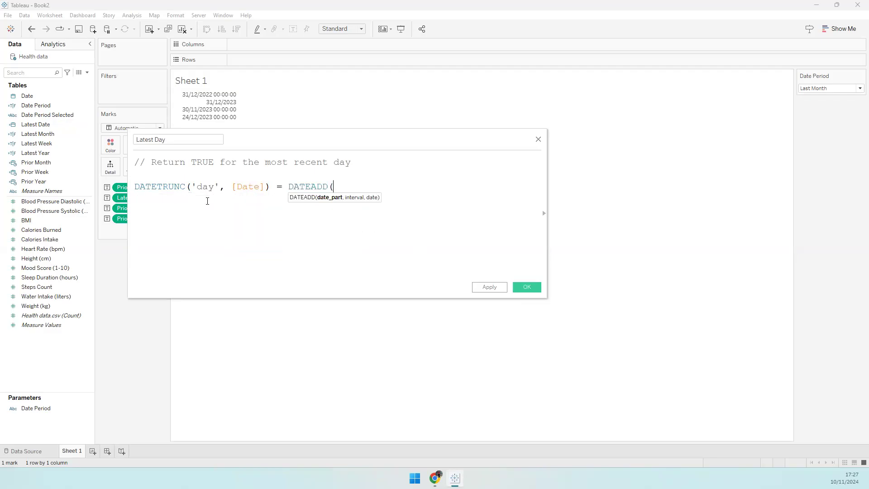
{"action": "type", "text": "'day', -1, DATETRUNC('day',"}
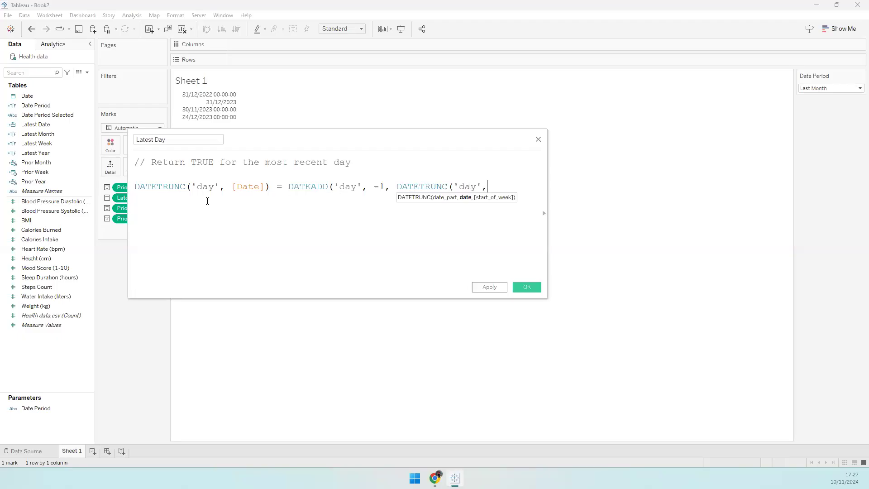
{"action": "type", "text": " { MAX(DAte"}
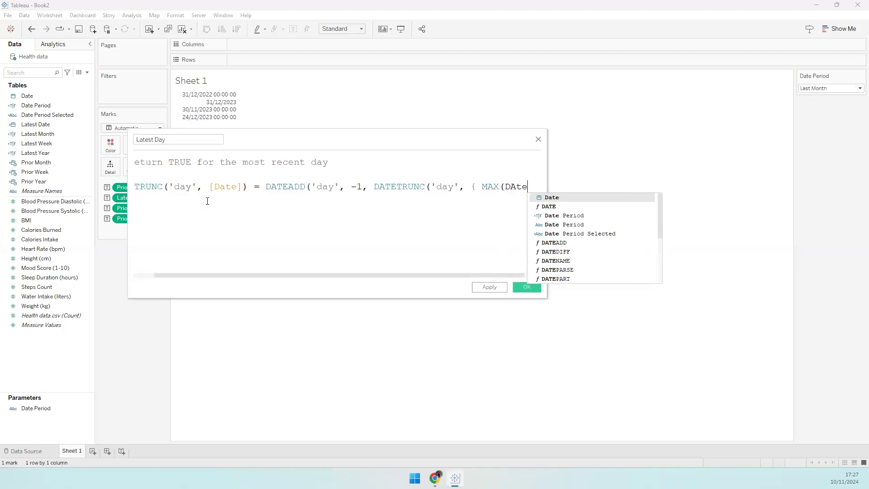
{"action": "key", "text": "Return"}
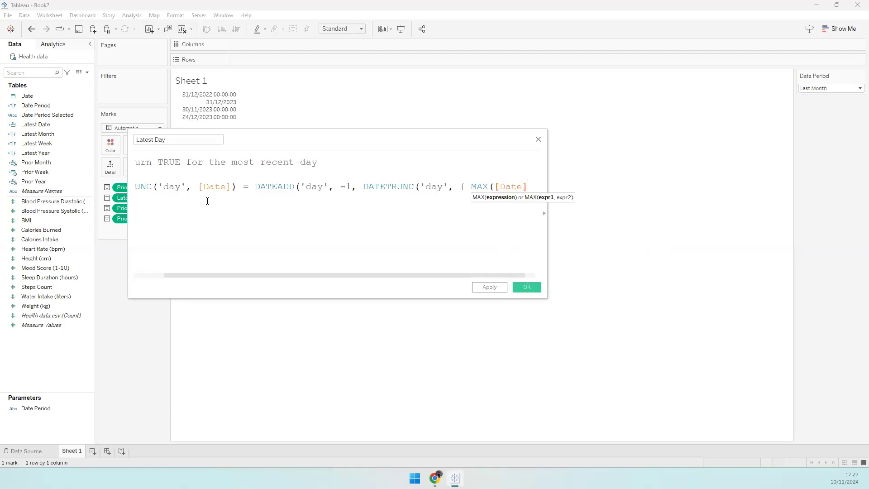
{"action": "type", "text": ")} "}
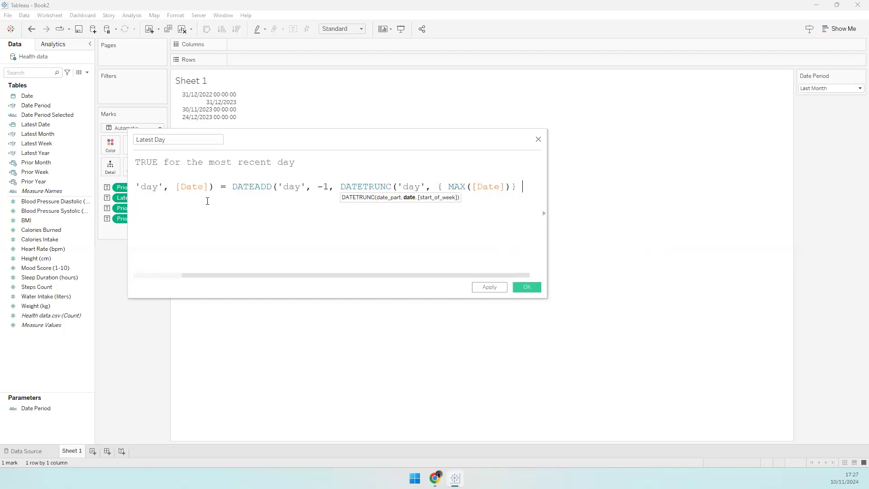
{"action": "type", "text": "+ 1))"}
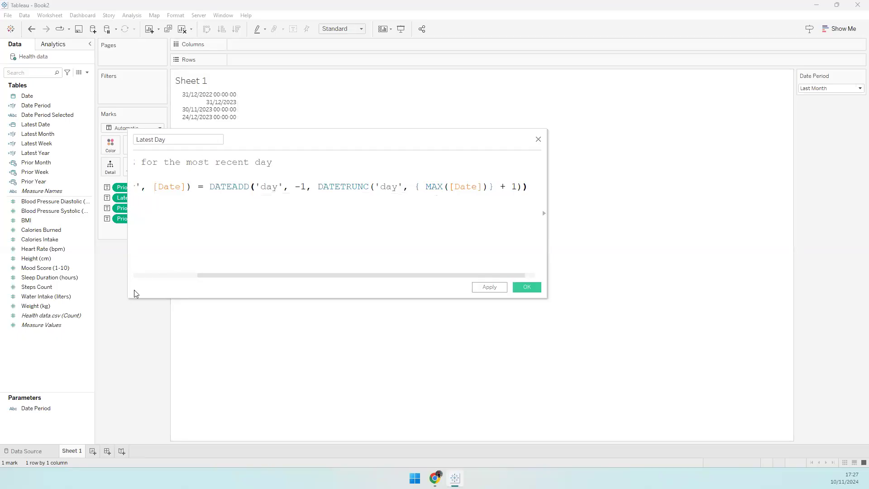
{"action": "left_click", "coordinate": [147, 275]}
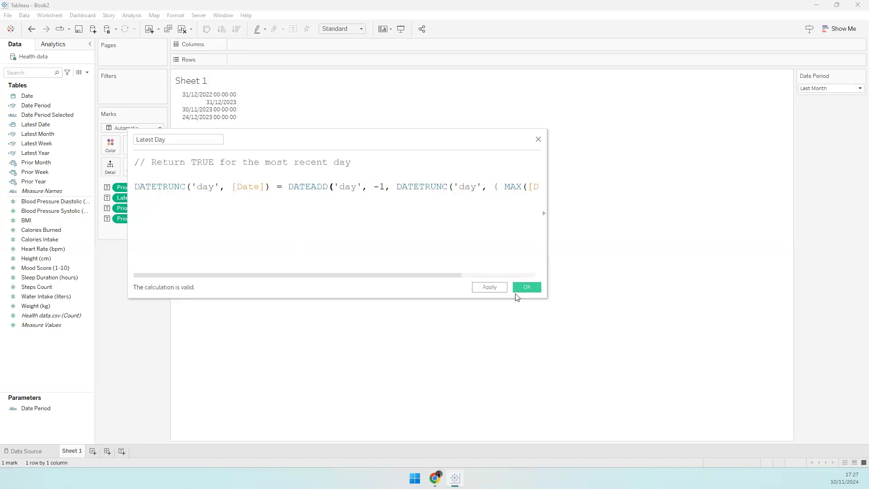
{"action": "left_click", "coordinate": [526, 287]}
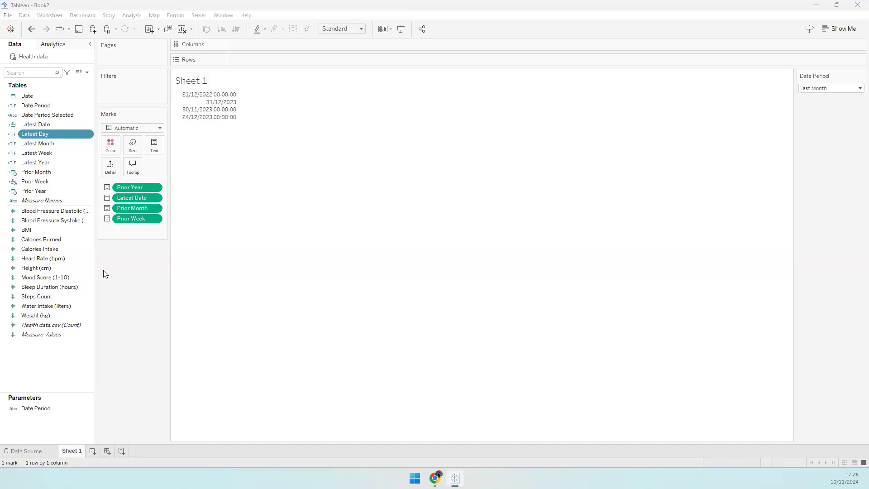
- Create a new calculated field, Calculation1, from the Data pane
{"action": "right_click", "coordinate": [55, 355]}
{"action": "left_click", "coordinate": [77, 356]}
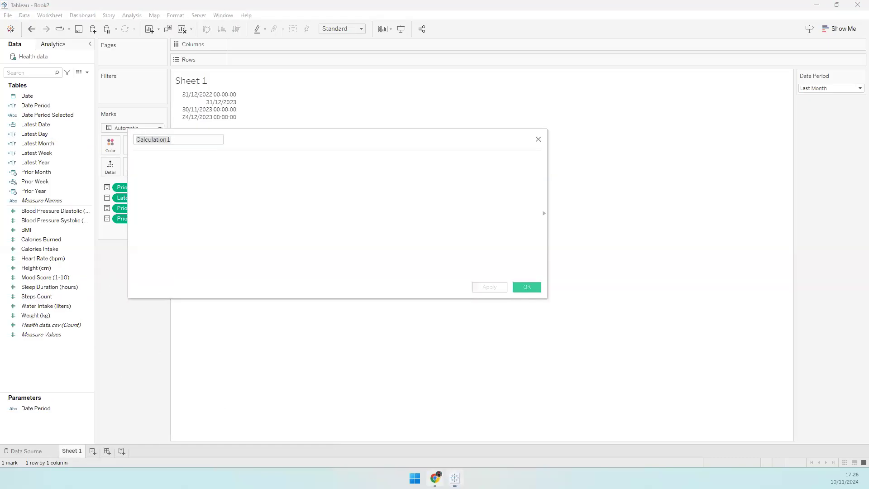
{"action": "left_click", "coordinate": [434, 478]}
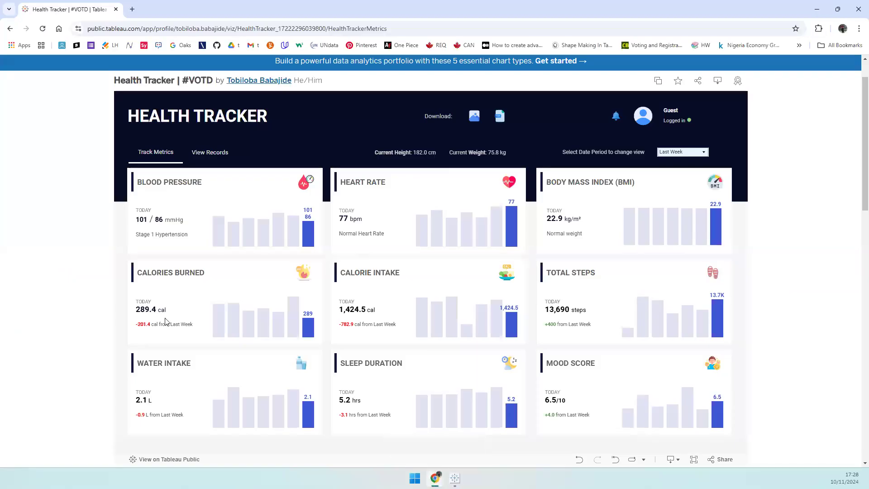
- Name the new calculation 'Date Color'
{"action": "left_click", "coordinate": [435, 478]}
{"action": "type", "text": "Date Color"}
{"action": "left_click", "coordinate": [169, 179]}
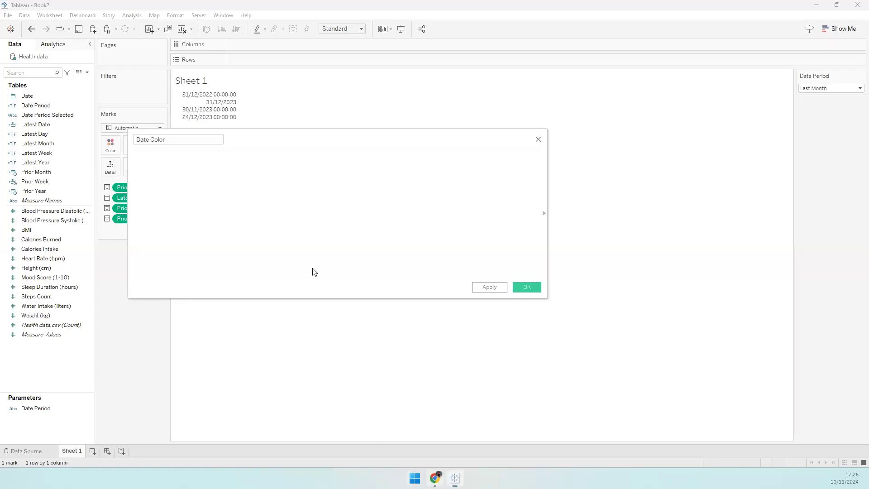
- On the reference dashboard in Chrome, switch the Date Period to Last Month, then Last Year
{"action": "key", "text": "alt+Tab"}
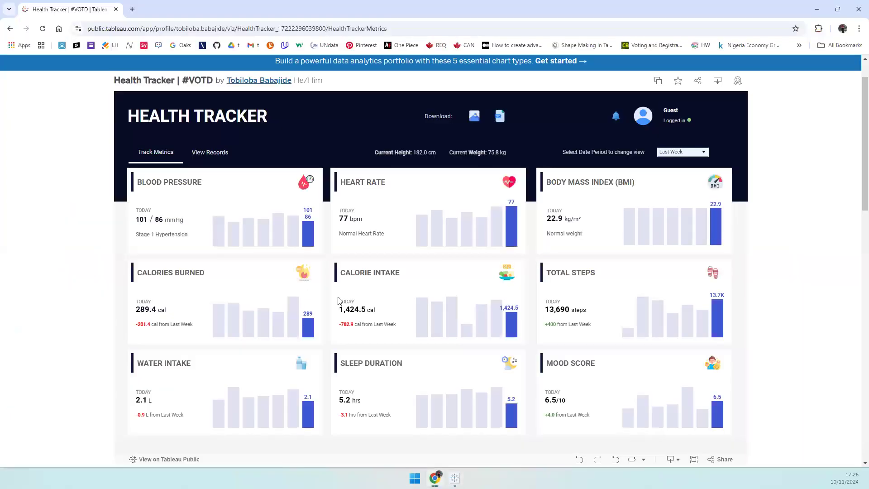
{"action": "left_click", "coordinate": [684, 153]}
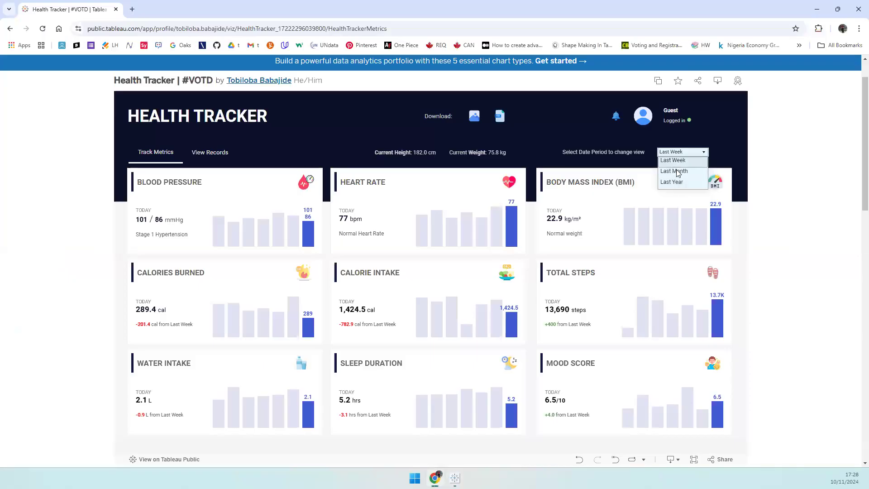
{"action": "left_click", "coordinate": [675, 171]}
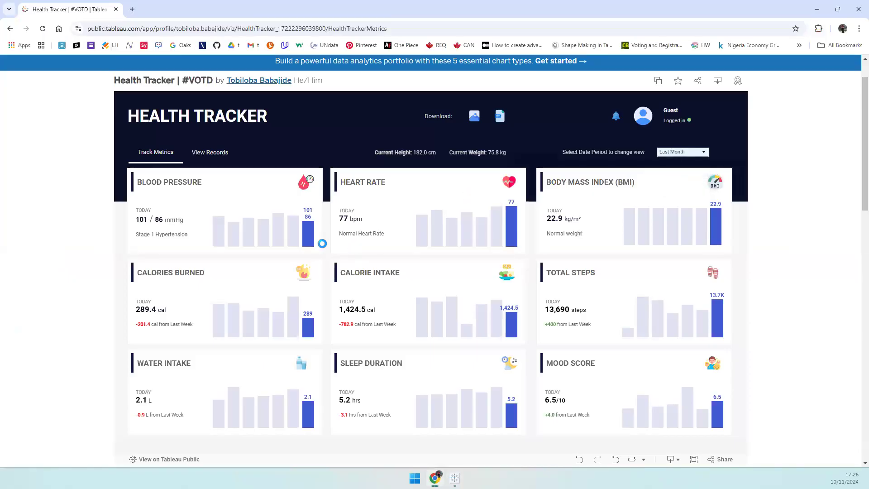
{"action": "mouse_move", "coordinate": [314, 237]}
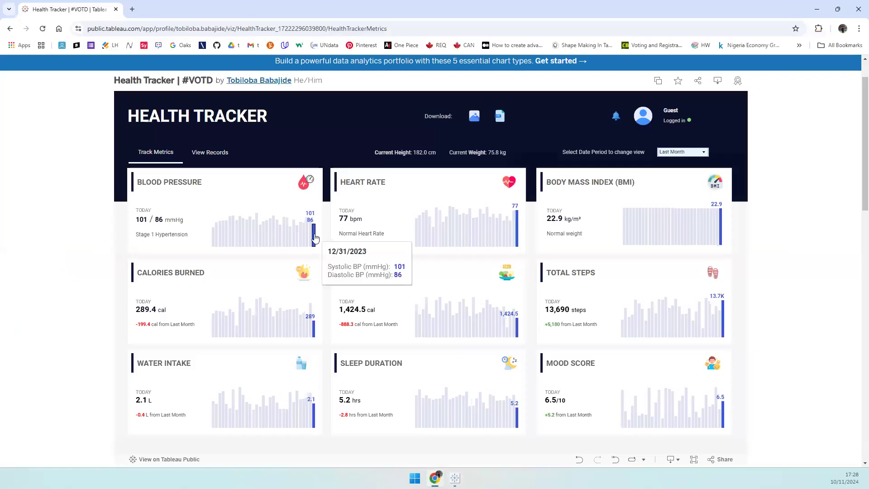
{"action": "left_click", "coordinate": [673, 153]}
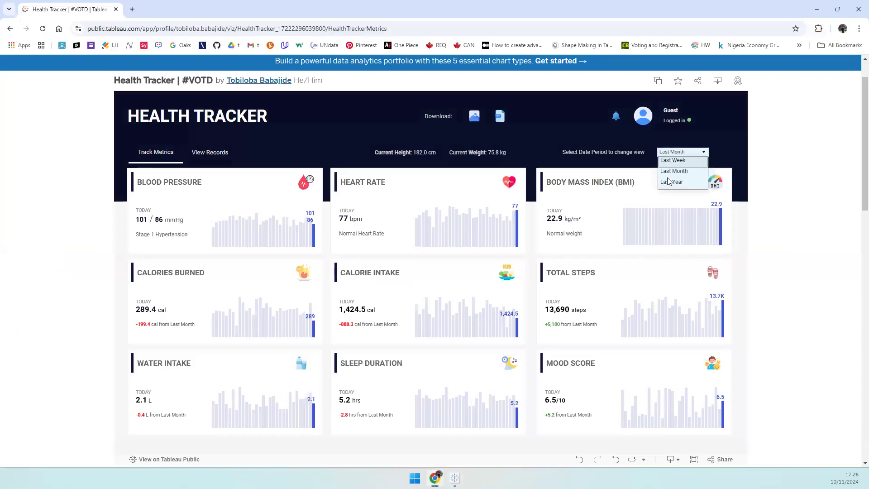
{"action": "left_click", "coordinate": [671, 181]}
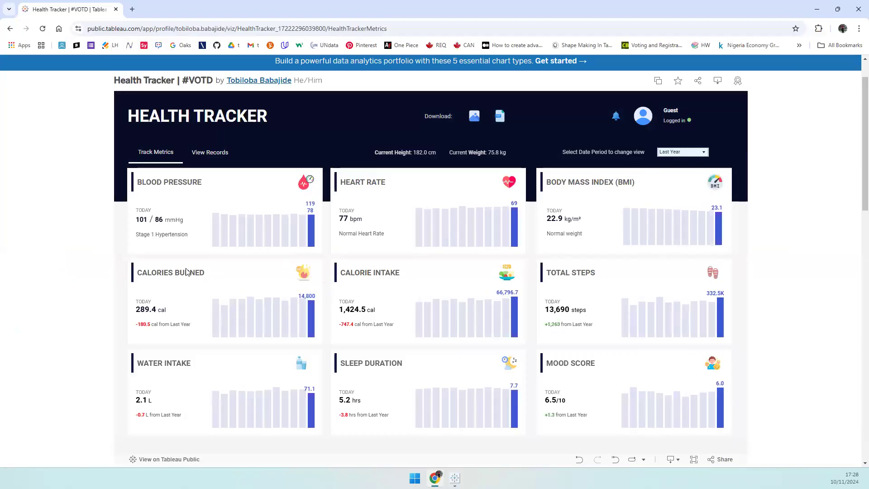
{"action": "mouse_move", "coordinate": [315, 235]}
- Add the comment '// Return TRUE for the latest period depending on the parameter value' and begin CASE [Date Period] WHEN 'Last Week' THEN
{"action": "left_click", "coordinate": [455, 479]}
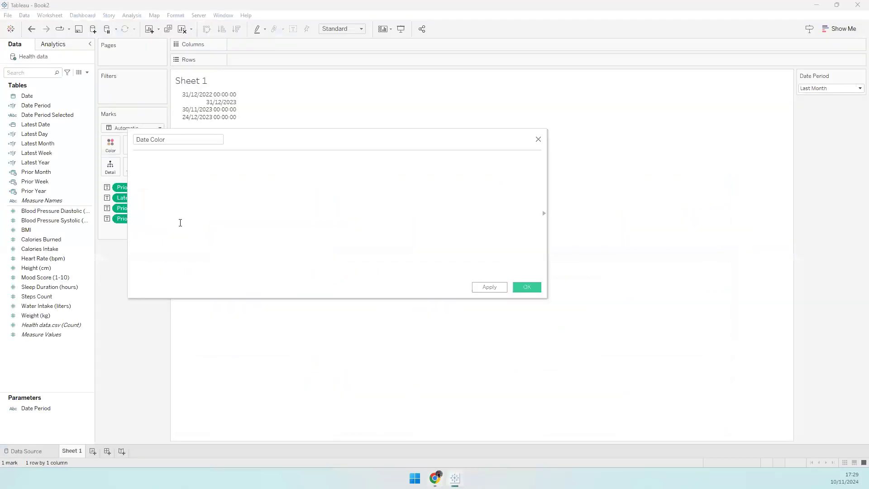
{"action": "type", "text": "// Return TRUE for the lates"}
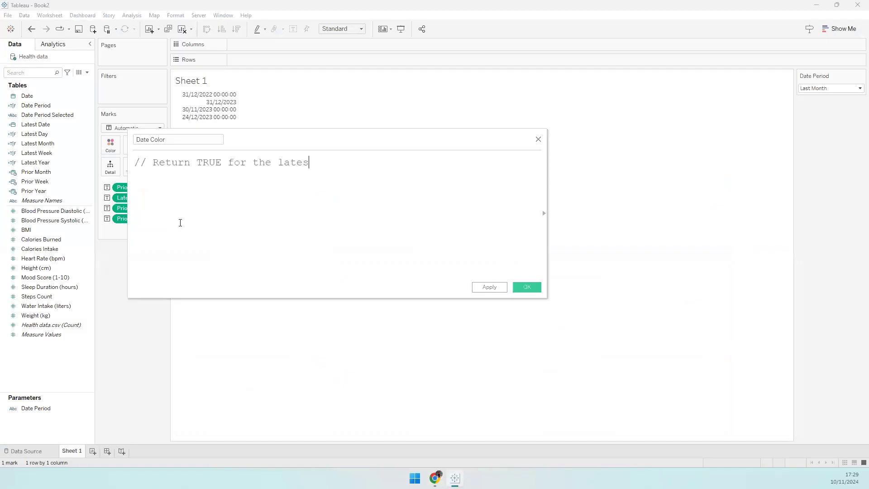
{"action": "type", "text": "t period depending on the parame"}
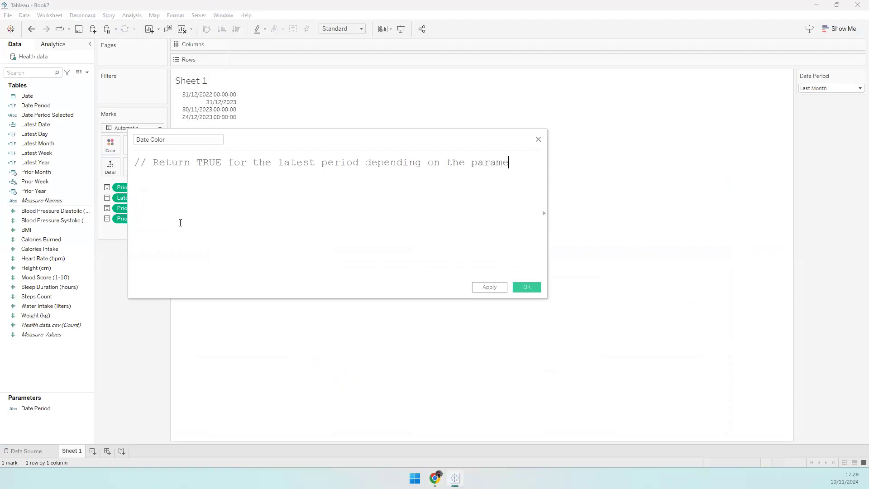
{"action": "type", "text": "ter value"}
{"action": "key", "text": "Return"}
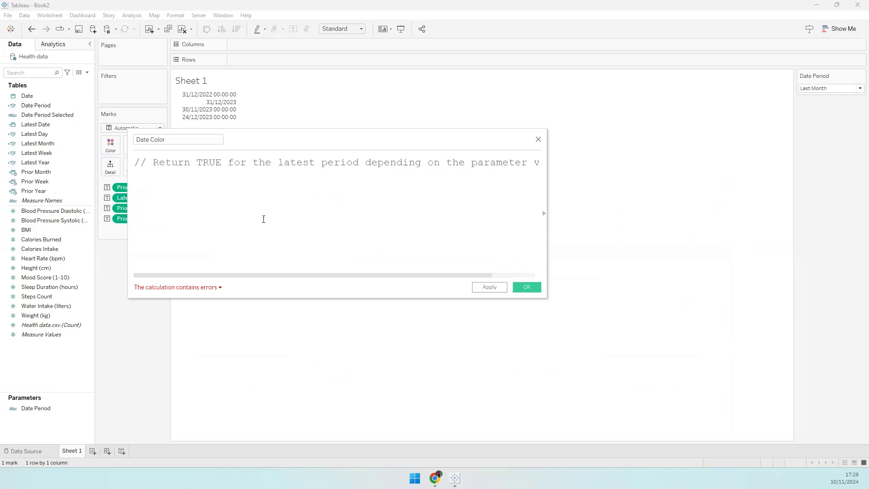
{"action": "type", "text": "CASE"}
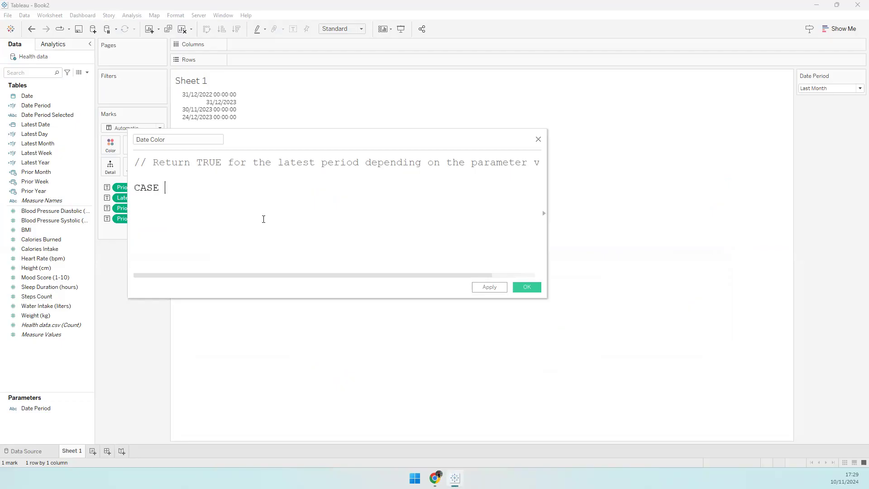
{"action": "type", "text": " [Date"}
{"action": "key", "text": "Return"}
{"action": "key", "text": "BackSpace"}
{"action": "type", "text": "Per"}
{"action": "key", "text": "Return"}
{"action": "key", "text": "Return"}
{"action": "key", "text": "Tab"}
{"action": "type", "text": "WHEN 'Last W"}
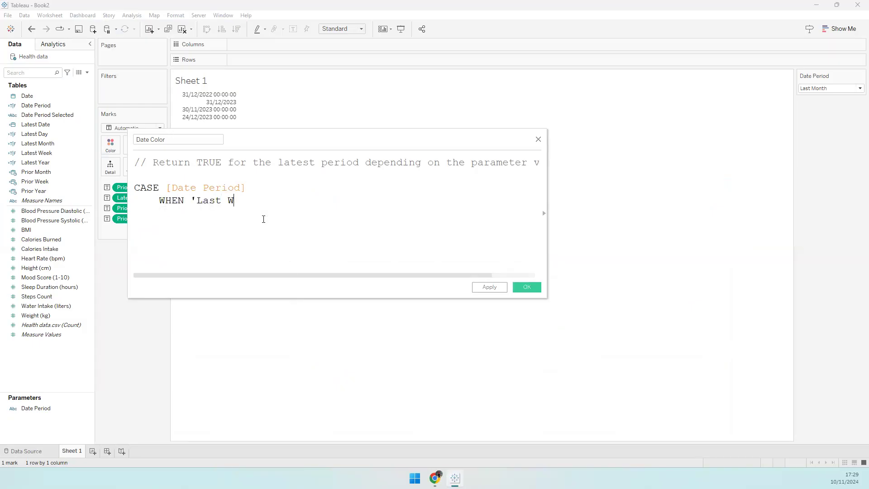
{"action": "type", "text": "eek' THEN"}
- Make the Last Week branch return [Latest Day], copy it into three WHEN lines, and add END
{"action": "left_click_drag", "start_coordinate": [37, 134], "coordinate": [384, 208]}
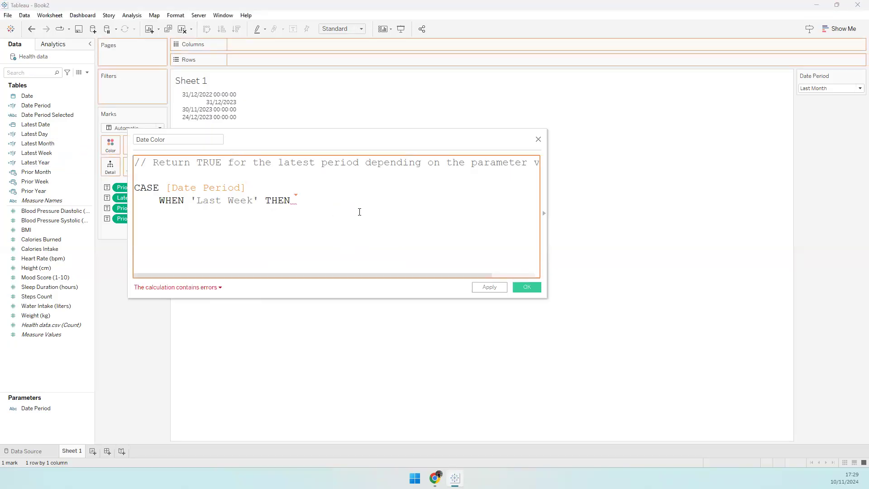
{"action": "key", "text": "shift+Left"}
{"action": "key", "text": "shift+Left"}
{"action": "key", "text": "shift+Left"}
{"action": "key", "text": "shift+Left"}
{"action": "key", "text": "shift+Left"}
{"action": "key", "text": "shift+Left"}
{"action": "key", "text": "shift+Left"}
{"action": "key", "text": "shift+Left"}
{"action": "key", "text": "shift+Left"}
{"action": "key", "text": "shift+Left"}
{"action": "key", "text": "shift+Left"}
{"action": "key", "text": "shift+Left"}
{"action": "key", "text": "shift+Left"}
{"action": "key", "text": "shift+Left"}
{"action": "key", "text": "shift+Left"}
{"action": "key", "text": "shift+Left"}
{"action": "key", "text": "shift+Left"}
{"action": "key", "text": "shift+Left"}
{"action": "key", "text": "shift+Left"}
{"action": "key", "text": "shift+Left"}
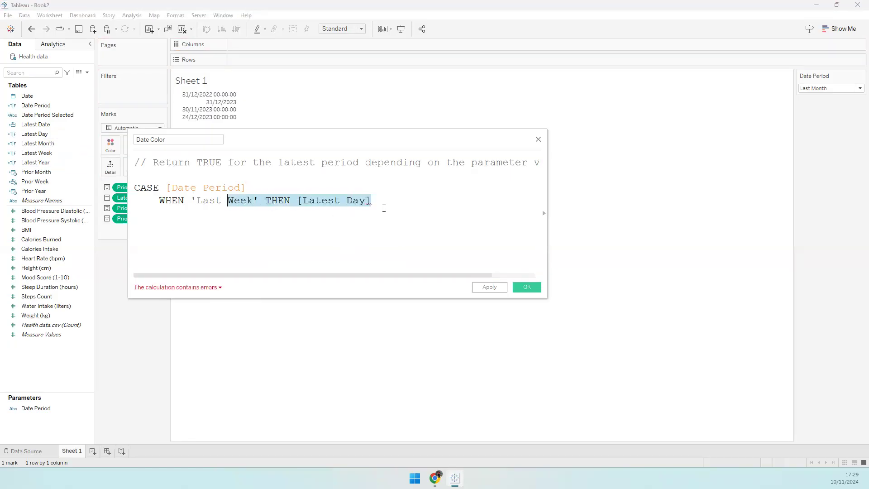
{"action": "key", "text": "ctrl+c"}
{"action": "key", "text": "Right"}
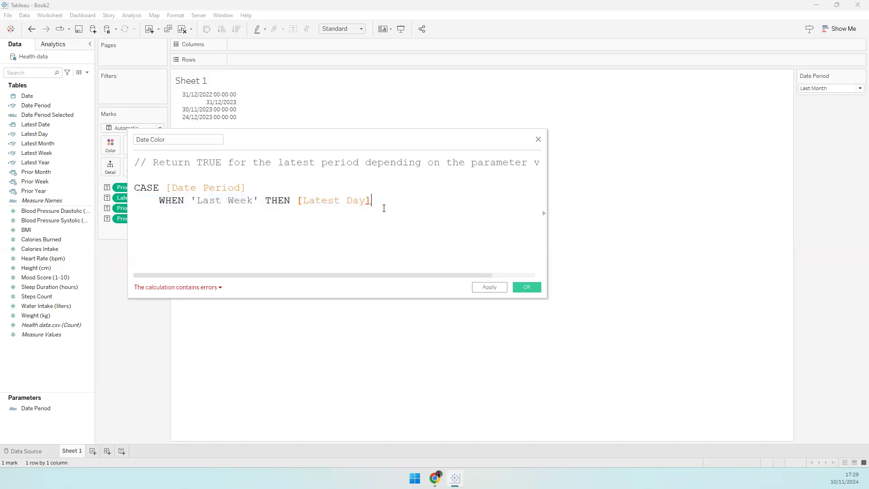
{"action": "key", "text": "ctrl+v"}
{"action": "key", "text": "ctrl+v"}
{"action": "type", "text": "END"}
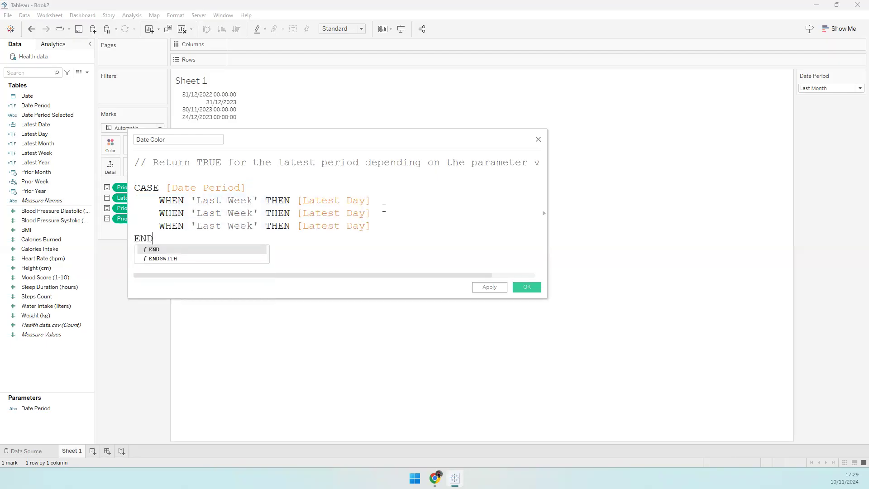
- Change the second and third branches to 'Last Month' and 'Last Year'
{"action": "double_click", "coordinate": [224, 215]}
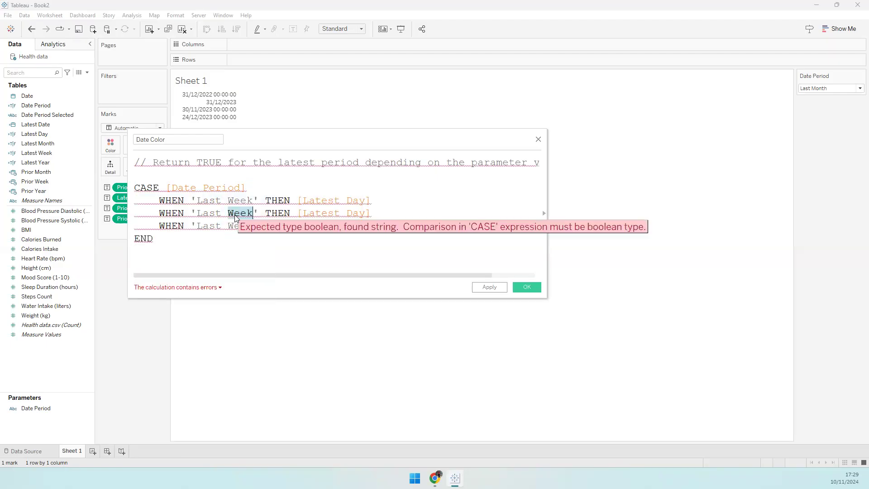
{"action": "type", "text": "Mont"}
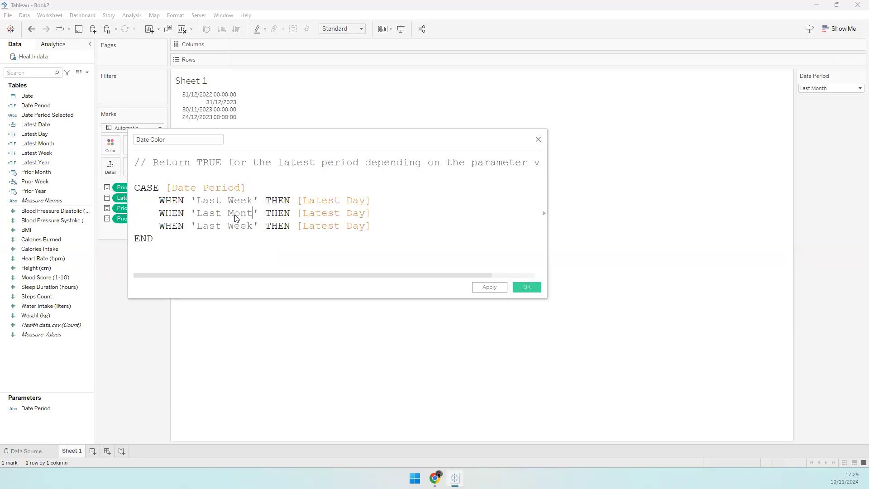
{"action": "type", "text": "h"}
{"action": "left_click", "coordinate": [235, 225]}
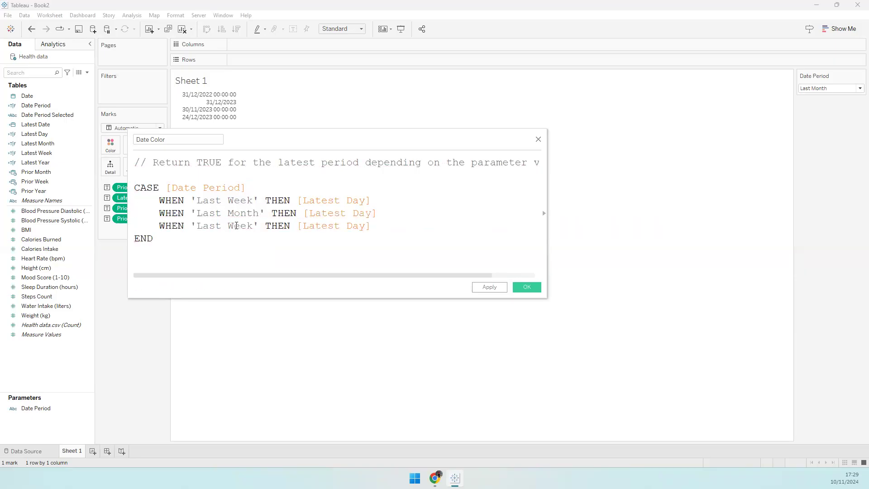
{"action": "double_click", "coordinate": [240, 226]}
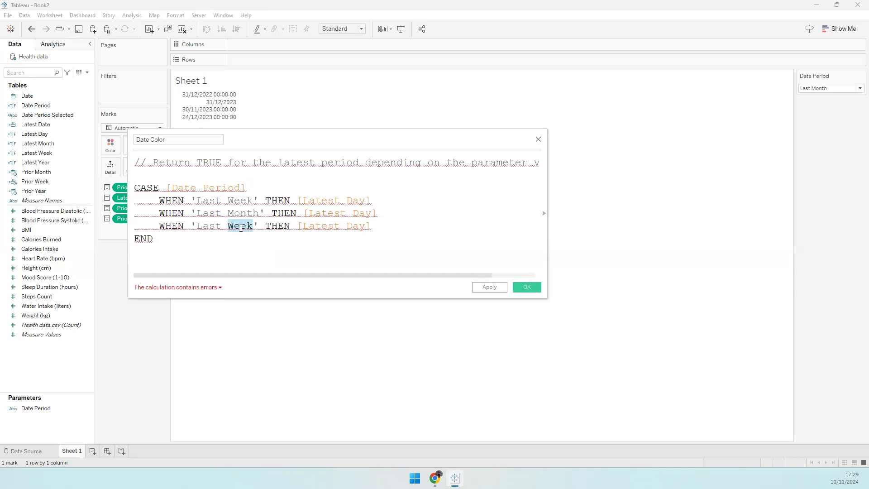
{"action": "type", "text": "Year"}
- Insert the Date Period parameter, make the Last Year branch return [Latest Month], and save Date Color
{"action": "left_click_drag", "start_coordinate": [36, 408], "coordinate": [209, 188]}
{"action": "left_click_drag", "start_coordinate": [298, 226], "coordinate": [381, 227]}
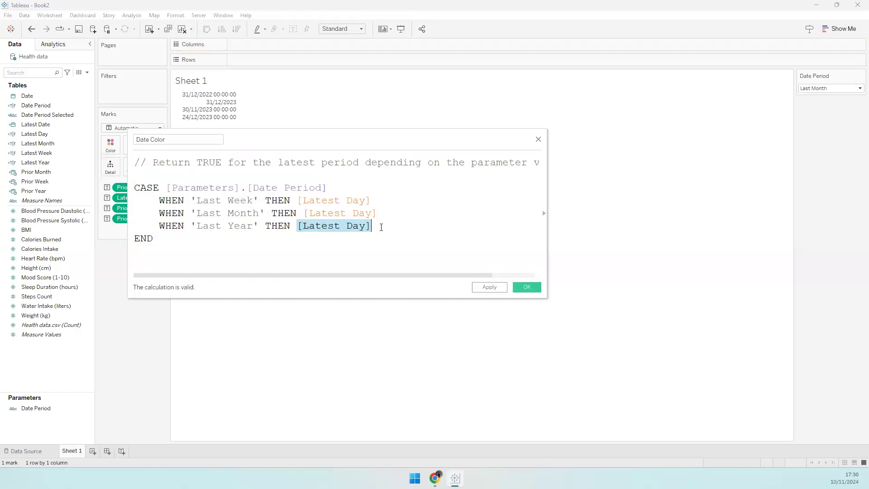
{"action": "type", "text": "[Latest"}
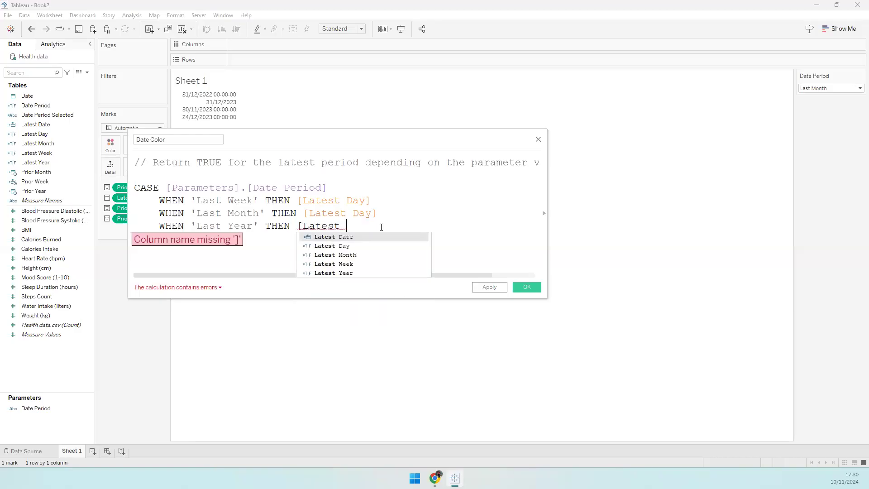
{"action": "type", "text": " Month]"}
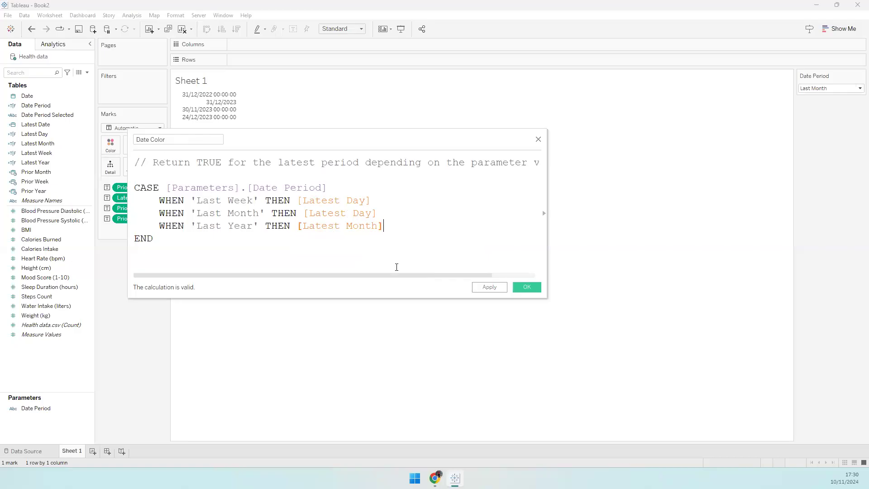
{"action": "left_click", "coordinate": [517, 287]}
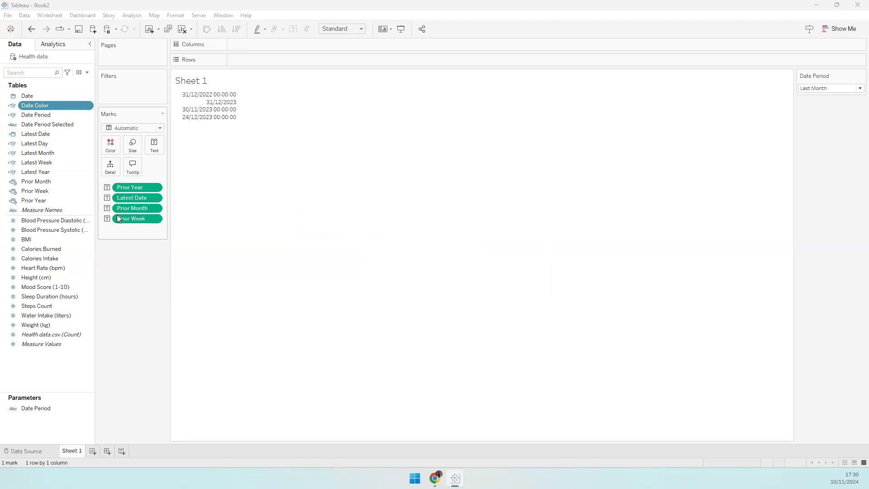
- Group the Data pane by folder and create a folder named 'Date Calculations'
{"action": "left_click", "coordinate": [87, 72]}
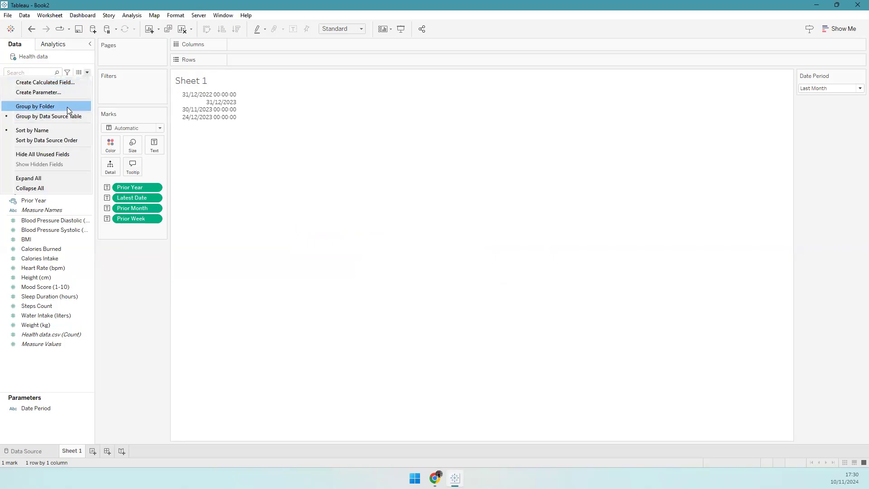
{"action": "left_click", "coordinate": [67, 107]}
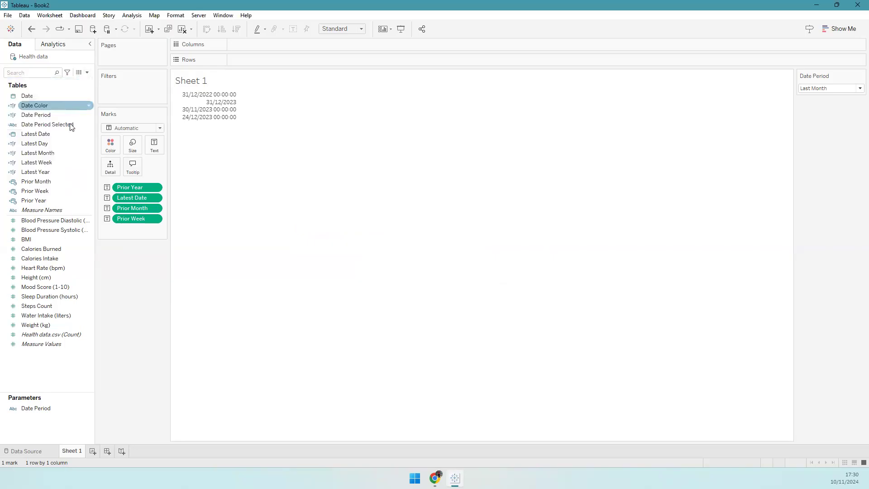
{"action": "right_click", "coordinate": [66, 374]}
{"action": "left_click", "coordinate": [113, 269]}
{"action": "type", "text": "Date Calculation"}
{"action": "key", "text": "BackSpace"}
{"action": "type", "text": "ons"}
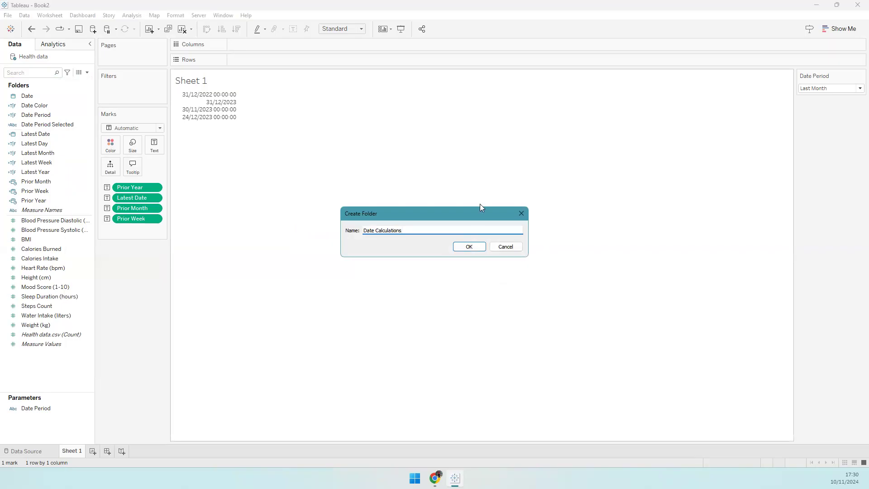
{"action": "left_click", "coordinate": [463, 251]}
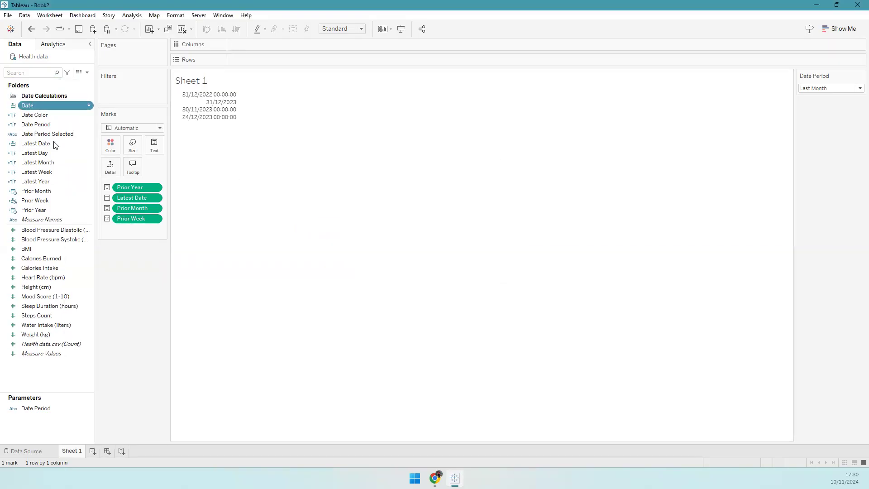
- Move the fields from Date through Prior Year into Date Calculations and collapse the folder
{"action": "left_click", "coordinate": [51, 209], "text": "shift"}
{"action": "left_click_drag", "start_coordinate": [53, 125], "coordinate": [52, 94]}
{"action": "left_click", "coordinate": [5, 95]}
{"action": "left_click", "coordinate": [5, 95]}
{"action": "left_click", "coordinate": [45, 114]}
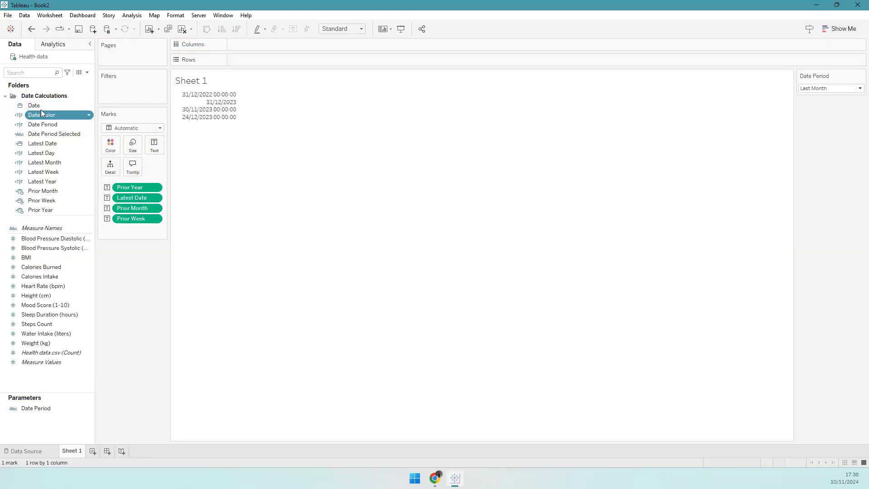
{"action": "left_click", "coordinate": [4, 97]}
{"action": "left_click", "coordinate": [4, 97]}
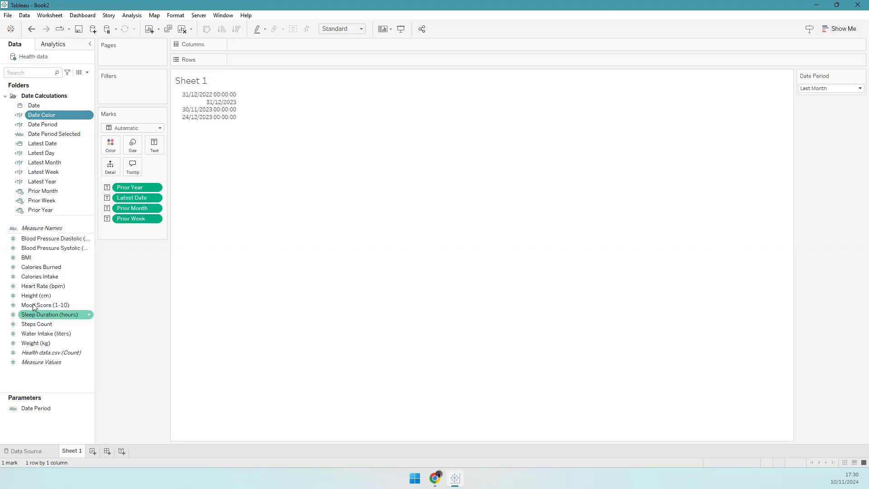
{"action": "left_click", "coordinate": [5, 96]}
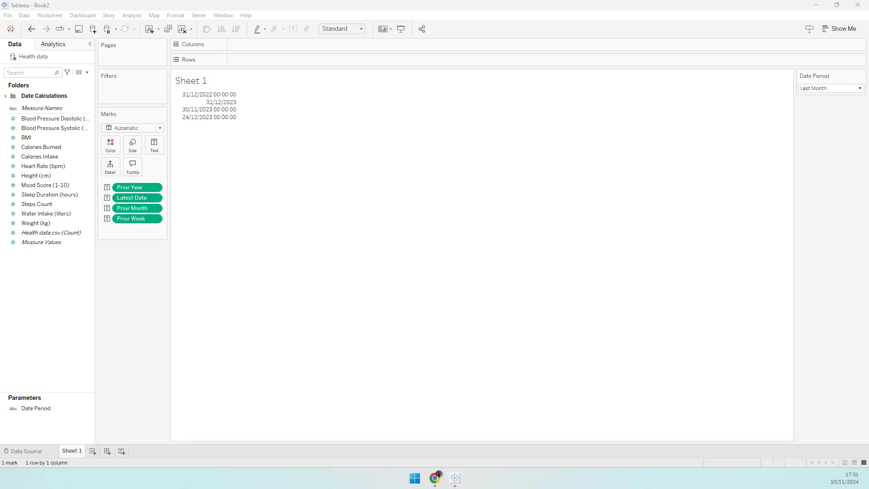
{"action": "key", "text": "alt+Tab"}
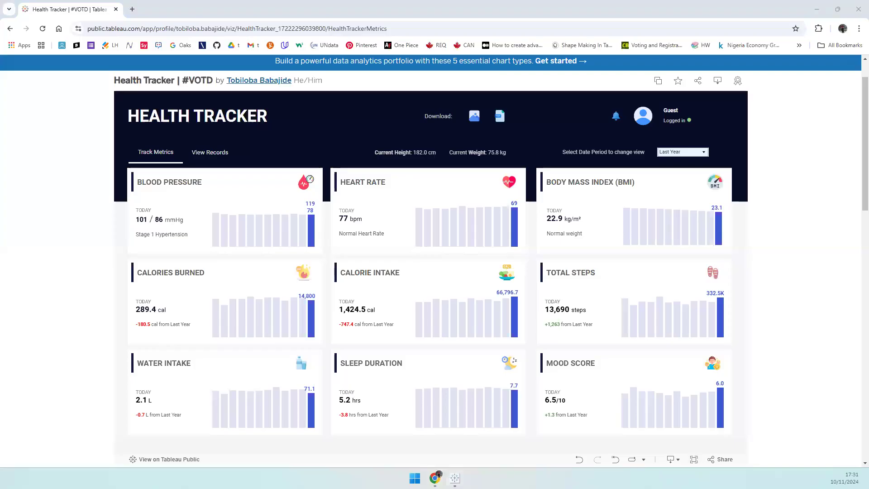
- Back in Tableau, start a new calculated field from the Data pane
{"action": "key", "text": "alt+Tab"}
{"action": "right_click", "coordinate": [58, 269]}
{"action": "left_click", "coordinate": [92, 274]}
- Name the field 'Latest BMI' with the comment '// Returns the BMI for the most recent date'
{"action": "type", "text": "Lat"}
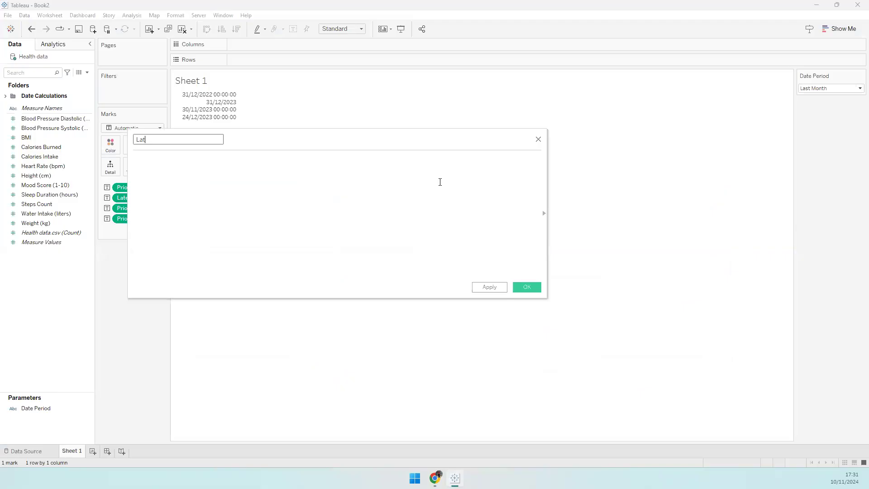
{"action": "type", "text": "est BMI"}
{"action": "key", "text": "Tab"}
{"action": "type", "text": "///"}
{"action": "key", "text": "BackSpace"}
{"action": "scroll", "coordinate": [347, 219], "scroll_direction": "up", "scroll_amount": 5, "text": "ctrl"}
{"action": "type", "text": "retur"}
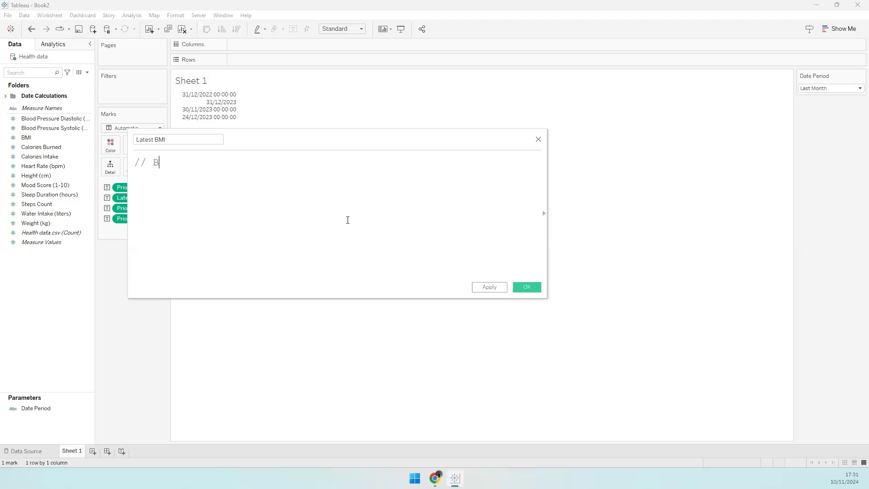
{"action": "key", "text": "ctrl+BackSpace"}
{"action": "type", "text": "Returns the BMI for th"}
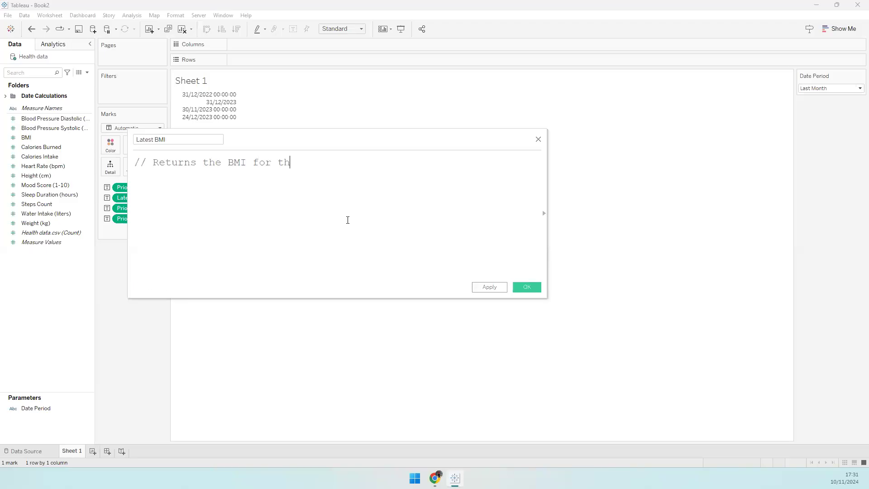
{"action": "type", "text": "e most recent date"}
{"action": "key", "text": "Return"}
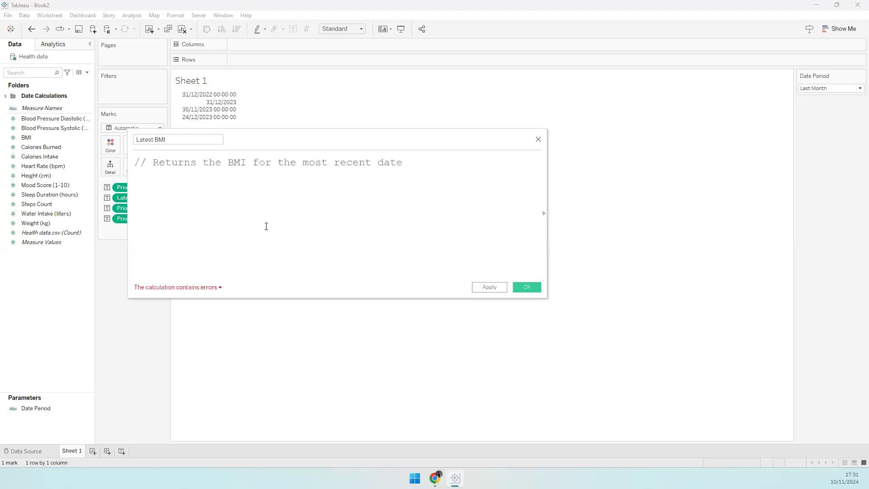
- Enter AVG(IF [Date] = [Latest Date] THEN [BMI] END) and save the calculation
{"action": "type", "text": "AVG("}
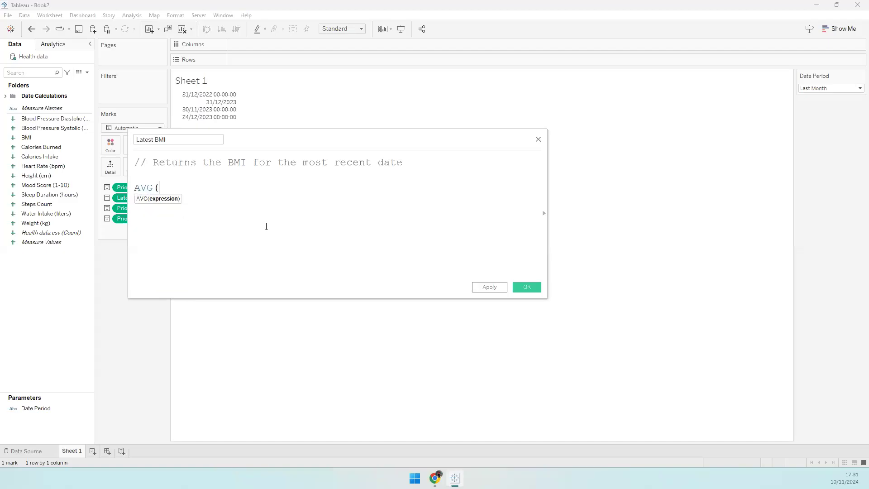
{"action": "type", "text": "IF "}
{"action": "type", "text": "[Date]"}
{"action": "type", "text": " = [Latest Date]"}
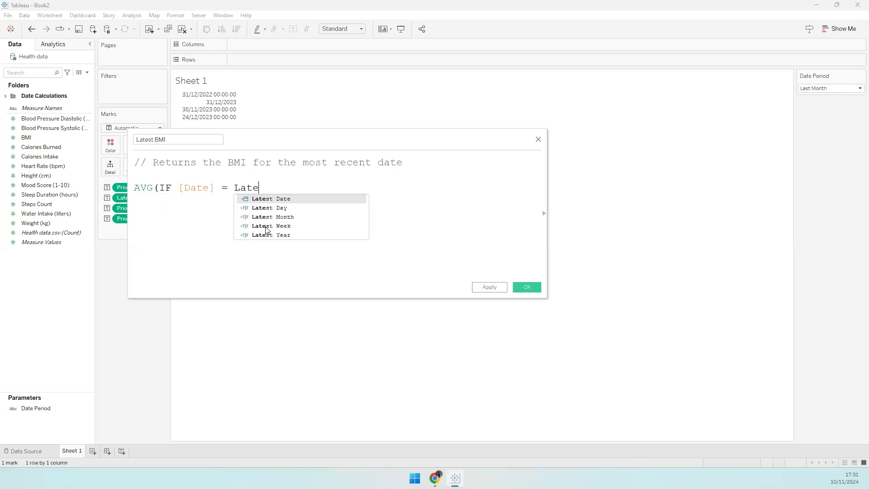
{"action": "key", "text": "Return"}
{"action": "type", "text": "T"}
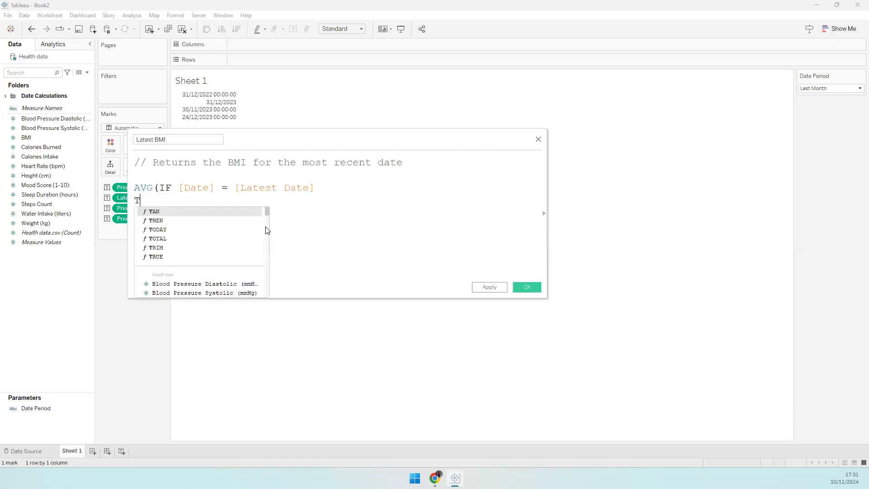
{"action": "type", "text": "HEN [BMI]"}
{"action": "key", "text": "Return"}
{"action": "type", "text": "EN"}
{"action": "key", "text": "BackSpace"}
{"action": "key", "text": "BackSpace"}
{"action": "type", "text": "NE"}
{"action": "key", "text": "BackSpace"}
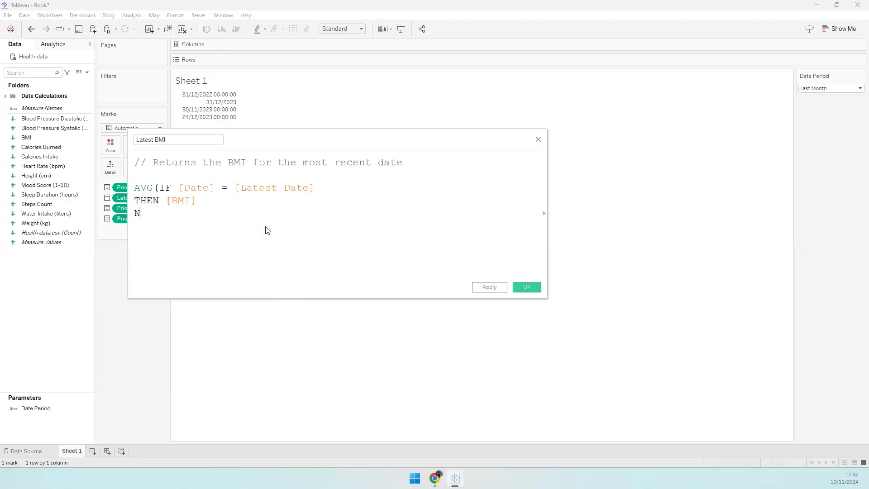
{"action": "key", "text": "BackSpace"}
{"action": "type", "text": "END)"}
{"action": "left_click", "coordinate": [526, 287]}
- Duplicate Latest BMI, rename the copy 'Latest BP Dias', and change the comment's BMI to 'Diastolic BP'
{"action": "right_click", "coordinate": [72, 187]}
{"action": "left_click", "coordinate": [84, 252]}
{"action": "right_click", "coordinate": [56, 196]}
{"action": "left_click", "coordinate": [81, 251]}
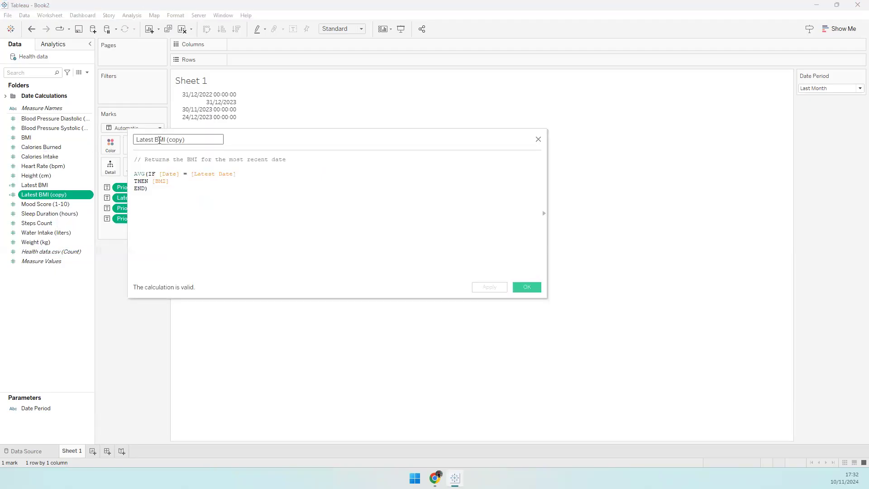
{"action": "key", "text": "shift+End"}
{"action": "type", "text": "P Dias"}
{"action": "left_click", "coordinate": [265, 164]}
{"action": "scroll", "coordinate": [253, 164], "scroll_direction": "up", "scroll_amount": 5}
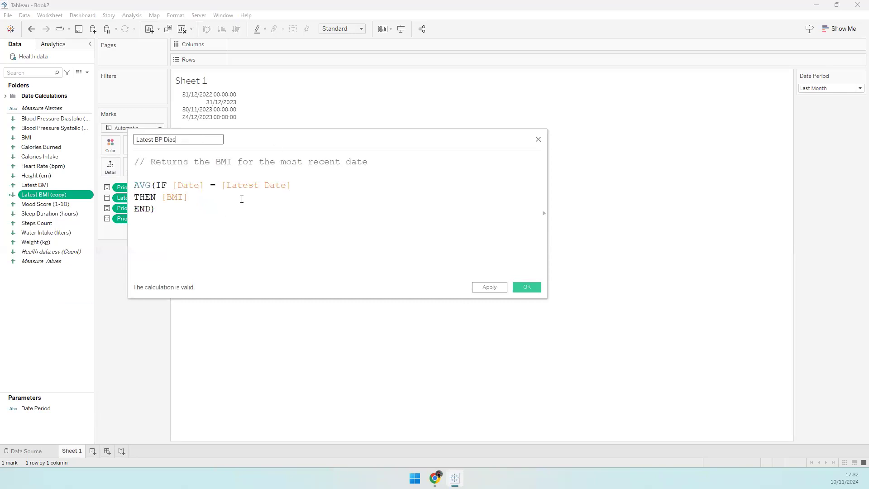
{"action": "double_click", "coordinate": [240, 163]}
{"action": "type", "text": "Diastolic BOP"}
{"action": "key", "text": "BackSpace"}
{"action": "key", "text": "BackSpace"}
{"action": "type", "text": "P"}
- Replace [BMI] with [Blood Pressure Diastolic (mmHg)] in the formula and save Latest BP Dias
{"action": "left_click_drag", "start_coordinate": [167, 200], "coordinate": [206, 201]}
{"action": "type", "text": "BP"}
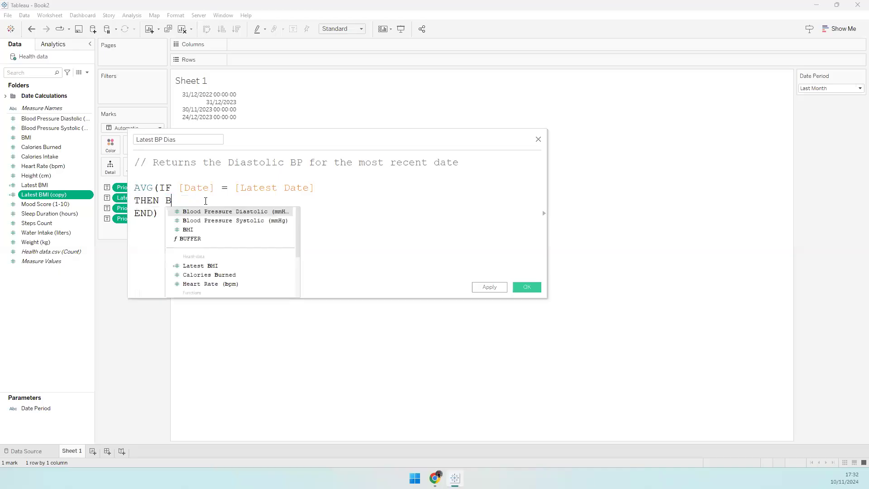
{"action": "key", "text": "BackSpace"}
{"action": "key", "text": "BackSpace"}
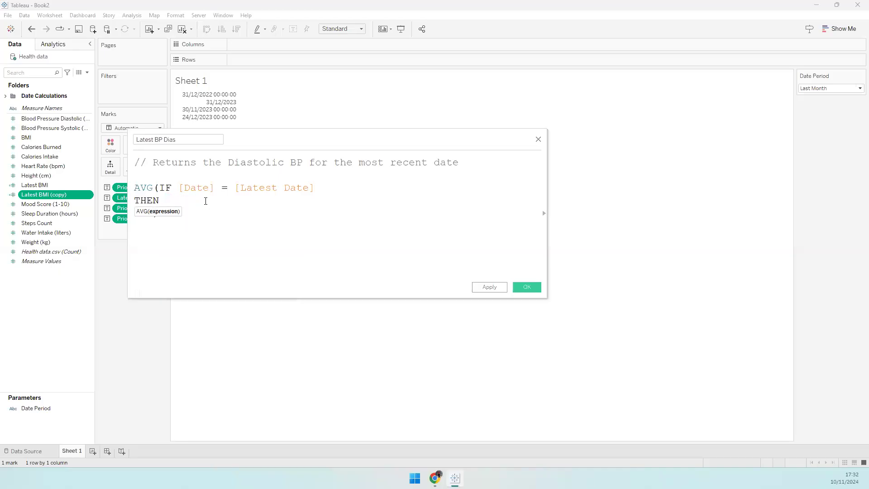
{"action": "type", "text": "Blood"}
{"action": "key", "text": "Return"}
{"action": "key", "text": "Return"}
{"action": "type", "text": "END)"}
{"action": "key", "text": "ctrl+z"}
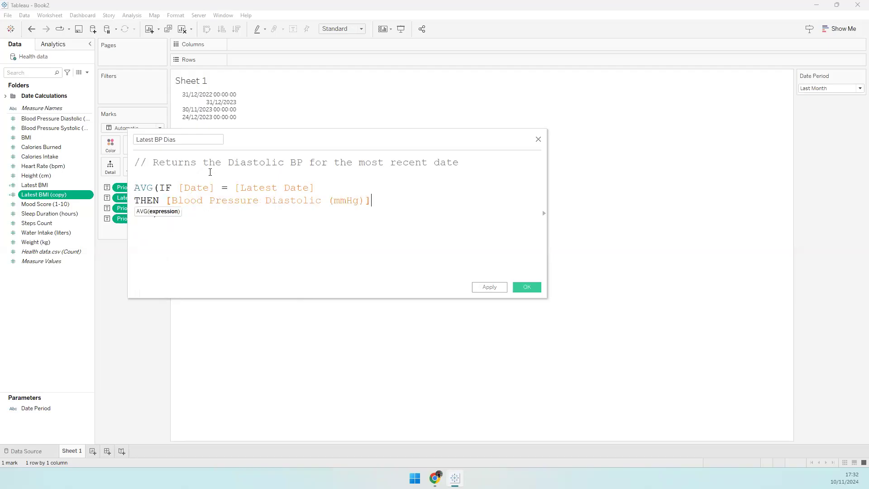
{"action": "left_click", "coordinate": [199, 210]}
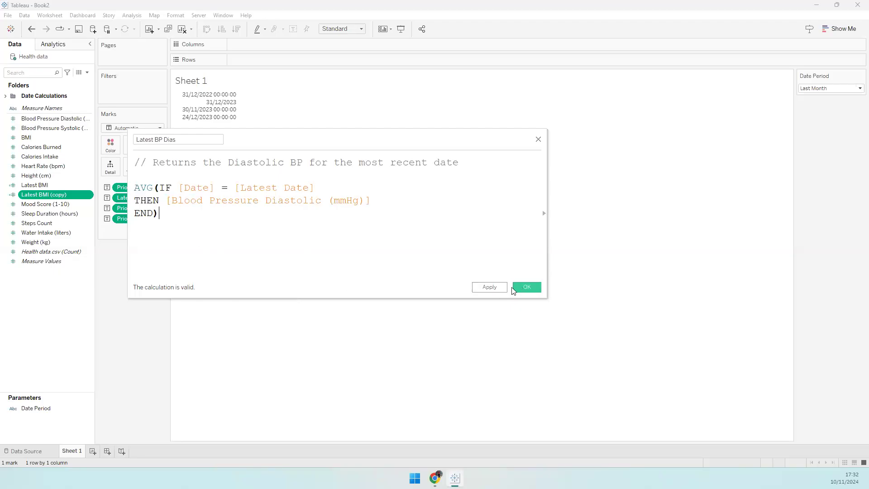
{"action": "left_click", "coordinate": [526, 287]}
- Make three duplicates of the Latest BP Dias field
{"action": "right_click", "coordinate": [62, 194]}
{"action": "left_click", "coordinate": [87, 258]}
{"action": "right_click", "coordinate": [50, 204]}
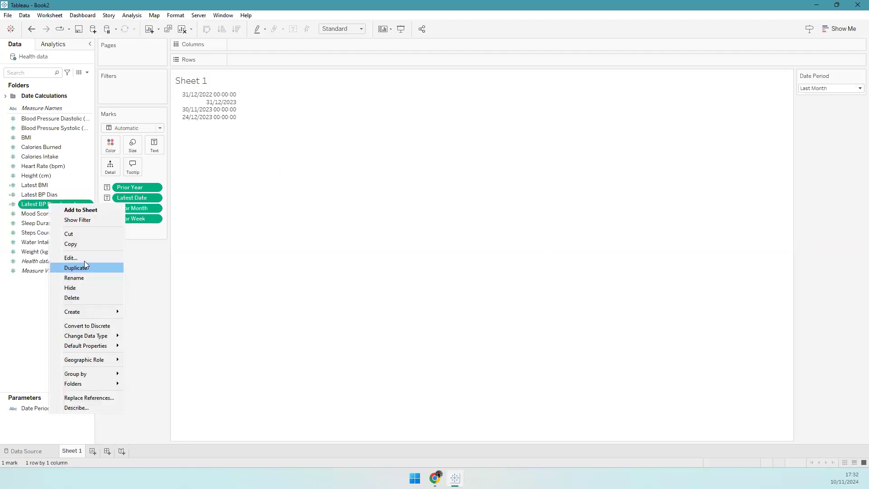
{"action": "left_click", "coordinate": [84, 267]}
{"action": "right_click", "coordinate": [62, 213]}
{"action": "left_click", "coordinate": [85, 278]}
- Rename one copy 'Latest BP Sys' and change its comment to Systolic
{"action": "right_click", "coordinate": [59, 203]}
{"action": "left_click", "coordinate": [100, 259]}
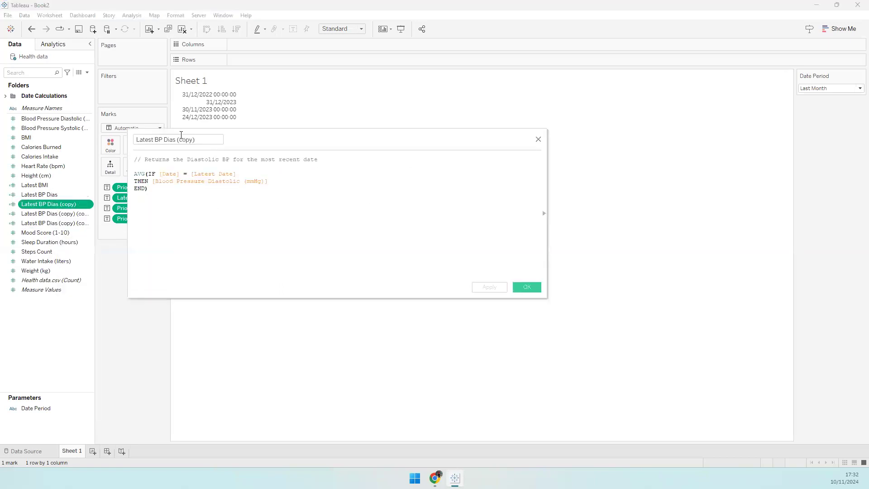
{"action": "left_click_drag", "start_coordinate": [167, 140], "coordinate": [208, 143]}
{"action": "key", "text": "BackSpace"}
{"action": "key", "text": "BackSpace"}
{"action": "type", "text": "Sys"}
{"action": "double_click", "coordinate": [201, 159]}
{"action": "type", "text": "Systolic"}
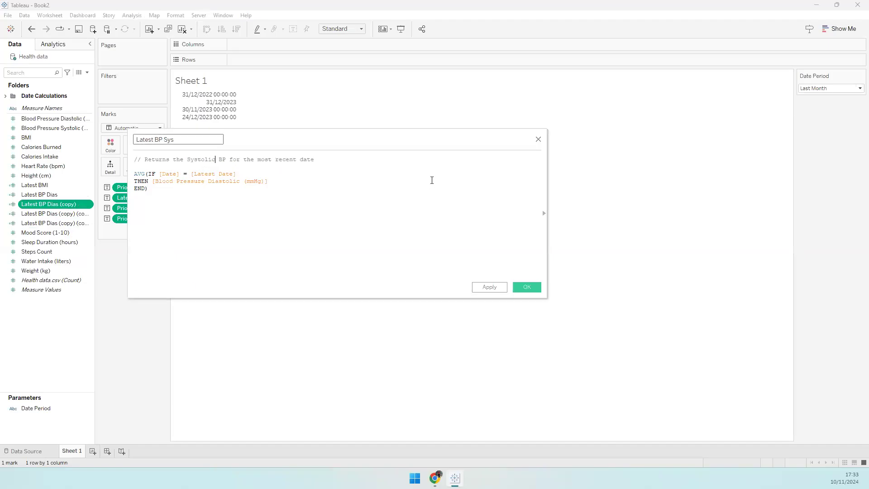
- Point Latest BP Sys at [Blood Pressure Systolic (mmHg)], restore END), and save it
{"action": "scroll", "coordinate": [240, 216], "scroll_direction": "up", "scroll_amount": 5}
{"action": "double_click", "coordinate": [258, 199]}
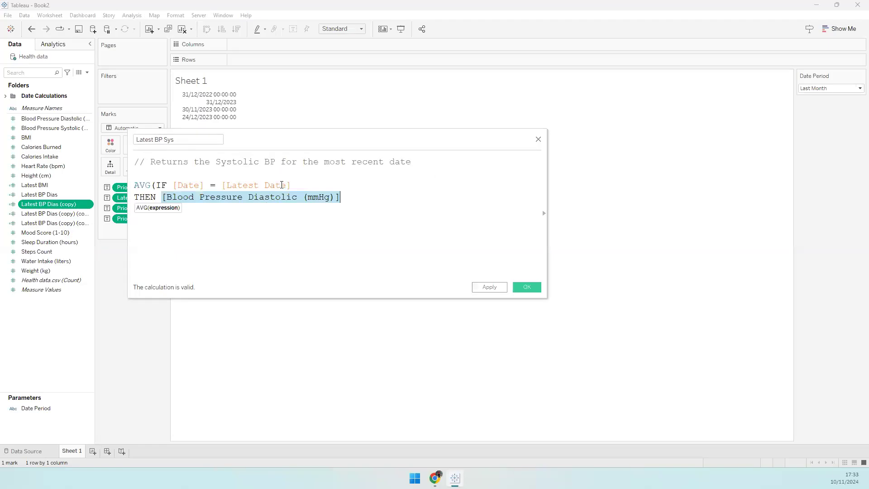
{"action": "key", "text": "ctrl+Left"}
{"action": "key", "text": "ctrl+Left"}
{"action": "key", "text": "ctrl+Left"}
{"action": "key", "text": "ctrl+shift+Left"}
{"action": "type", "text": "Systol"}
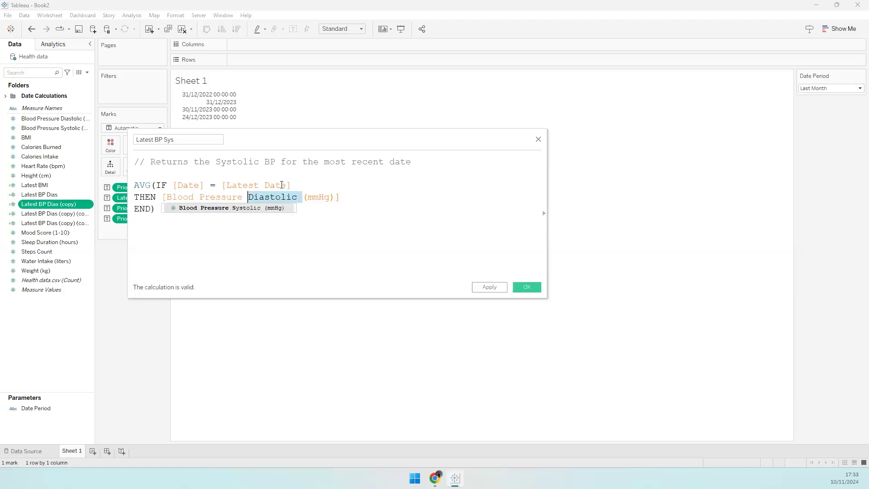
{"action": "key", "text": "Return"}
{"action": "key", "text": "Delete"}
{"action": "key", "text": "Delete"}
{"action": "key", "text": "Delete"}
{"action": "key", "text": "Delete"}
{"action": "key", "text": "Delete"}
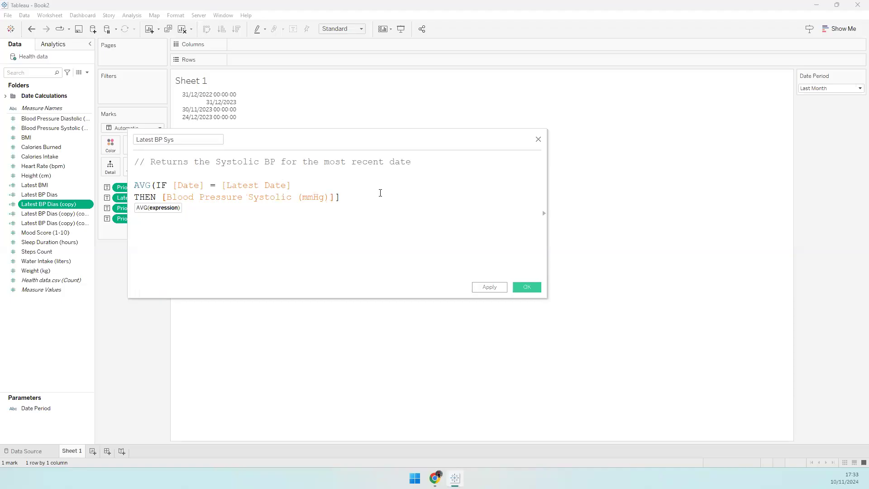
{"action": "key", "text": "Return"}
{"action": "type", "text": "END)"}
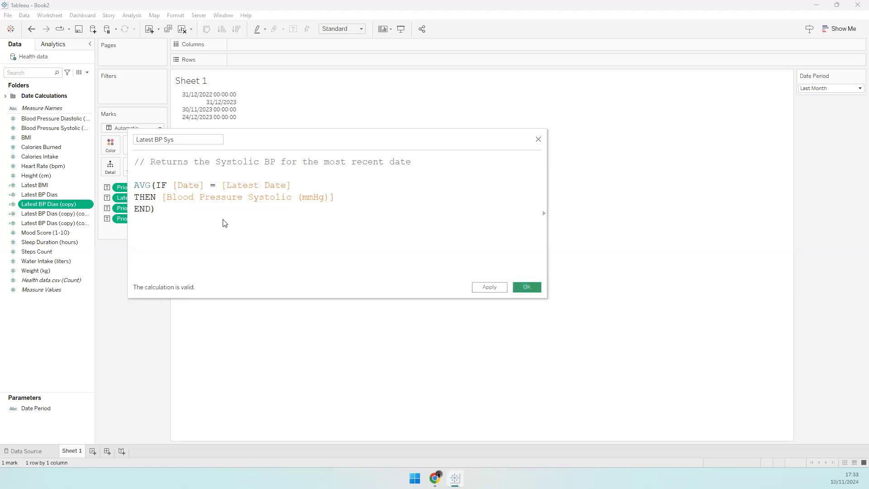
{"action": "left_click", "coordinate": [527, 287]}
- Rename another copy 'Latest Cal Bur' with the comment changed to 'Calories burned'
{"action": "right_click", "coordinate": [69, 204]}
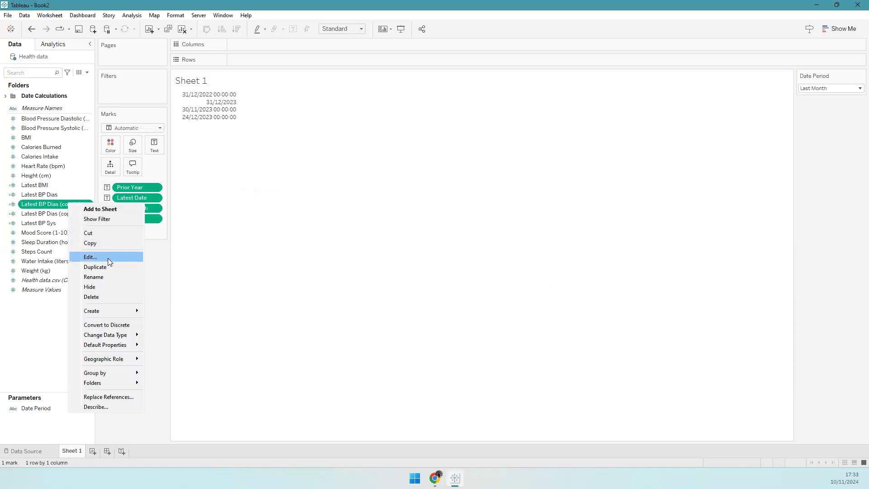
{"action": "left_click", "coordinate": [107, 257]}
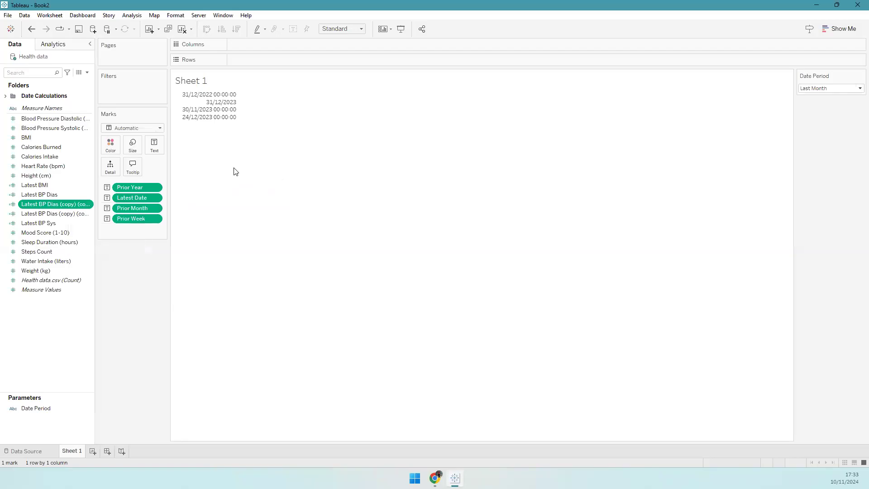
{"action": "left_click_drag", "start_coordinate": [157, 139], "coordinate": [252, 149]}
{"action": "key", "text": "BackSpace"}
{"action": "type", "text": "Ca"}
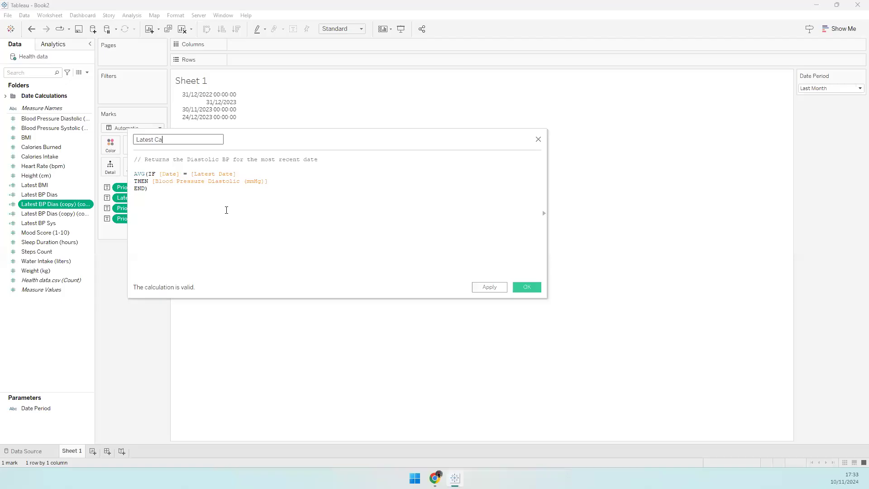
{"action": "type", "text": "l Bur"}
{"action": "left_click", "coordinate": [213, 178]}
{"action": "key", "text": "ctrl+a"}
{"action": "scroll", "coordinate": [249, 200], "scroll_direction": "up", "scroll_amount": 2, "text": "ctrl"}
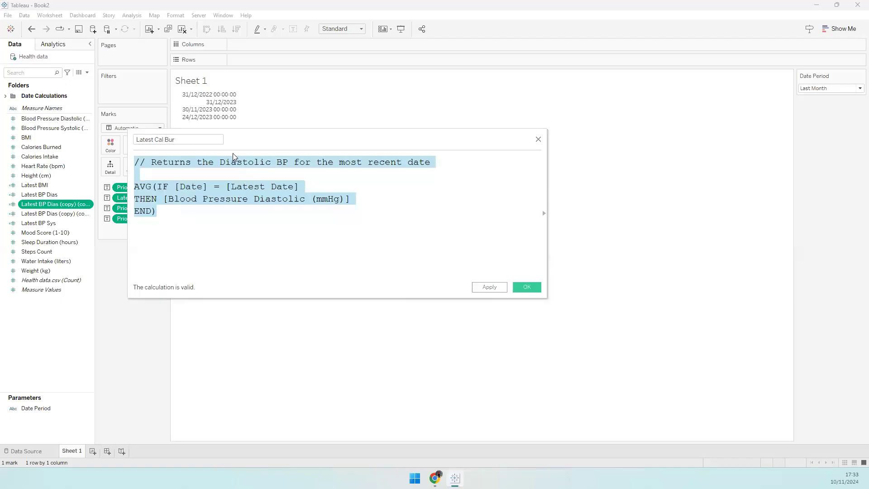
{"action": "left_click_drag", "start_coordinate": [220, 162], "coordinate": [288, 162]}
{"action": "type", "text": "Calories burned"}
- Swap the field reference for [Calories Burned] and save Latest Cal Bur
{"action": "mouse_move", "coordinate": [163, 199]}
{"action": "left_mouse_down"}
{"action": "mouse_move", "coordinate": [353, 218]}
{"action": "mouse_move", "coordinate": [365, 200]}
{"action": "left_mouse_up"}
{"action": "key", "text": "Delete"}
{"action": "type", "text": "Cal"}
{"action": "key", "text": "Return"}
{"action": "left_click", "coordinate": [522, 286]}
- Open the last spare copy's calculation for editing
{"action": "right_click", "coordinate": [62, 206]}
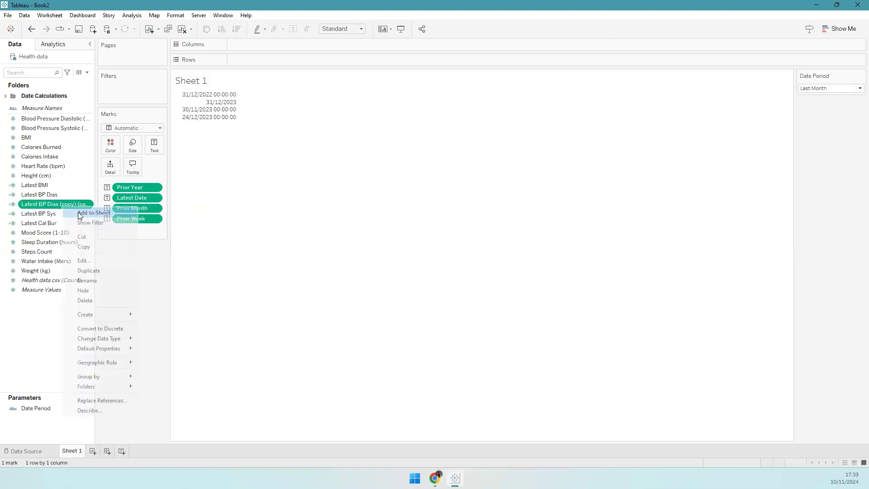
{"action": "left_click", "coordinate": [102, 259]}
{"action": "left_click", "coordinate": [142, 140]}
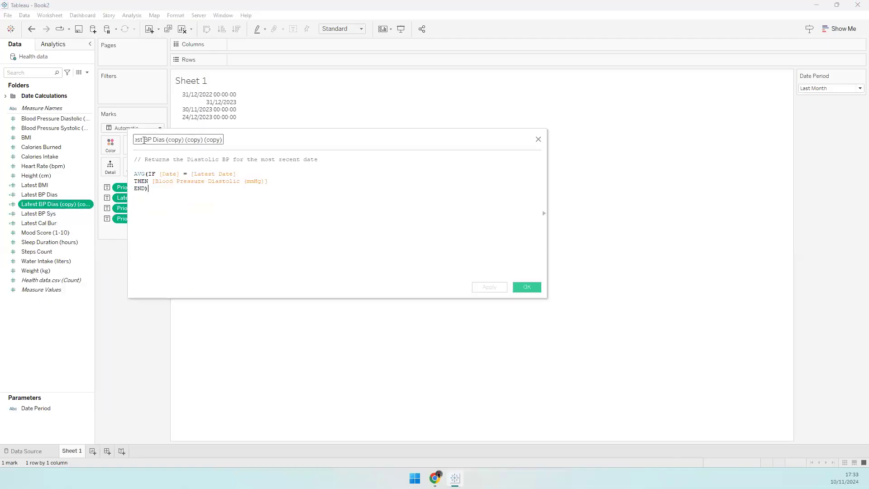
{"action": "left_click_drag", "start_coordinate": [144, 140], "coordinate": [233, 138]}
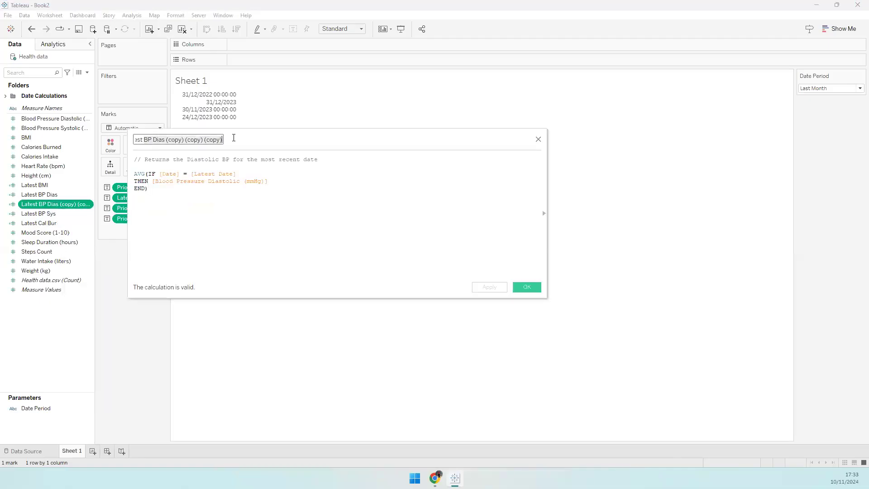
- Select Blood Pressure Diastolic, Mood Score, Sleep Duration, Steps Count and Water Intake in the Data pane
{"action": "left_click", "coordinate": [40, 118]}
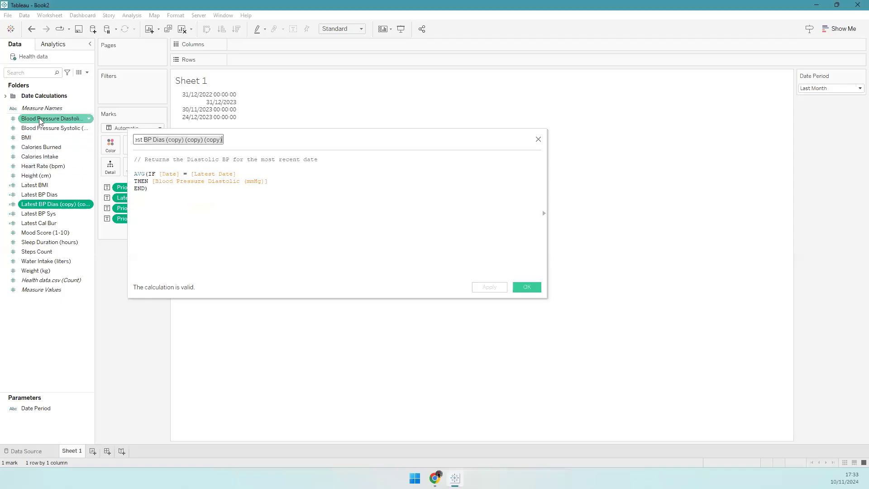
{"action": "left_click", "coordinate": [51, 176], "text": "shift"}
{"action": "left_click", "coordinate": [35, 231], "text": "ctrl"}
{"action": "left_click", "coordinate": [50, 245], "text": "ctrl"}
{"action": "left_click", "coordinate": [48, 252], "text": "ctrl"}
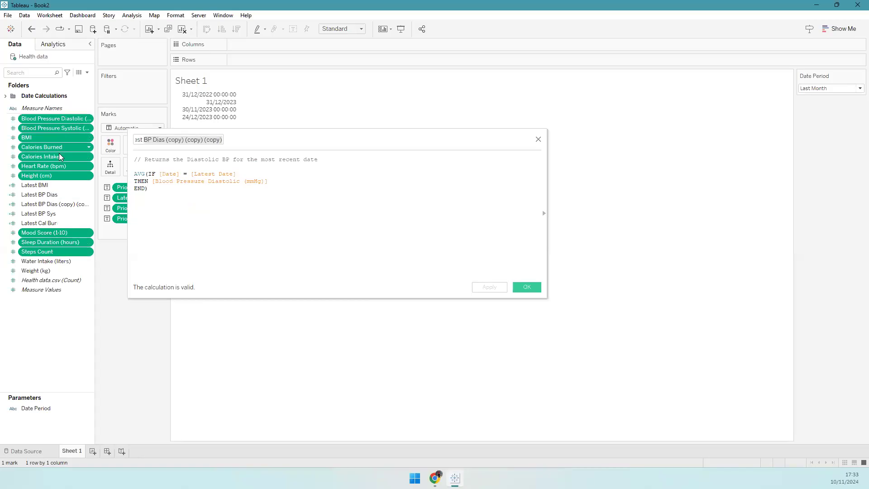
{"action": "left_click", "coordinate": [46, 179], "text": "ctrl"}
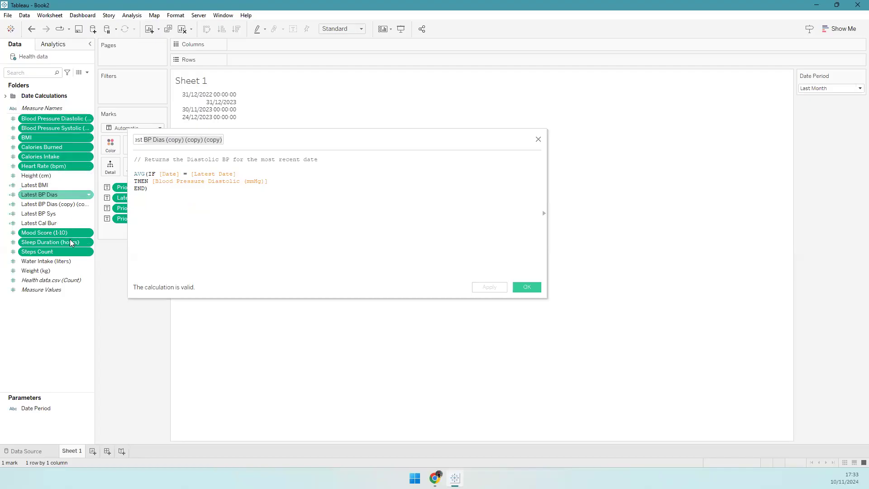
{"action": "left_click", "coordinate": [50, 260], "text": "ctrl"}
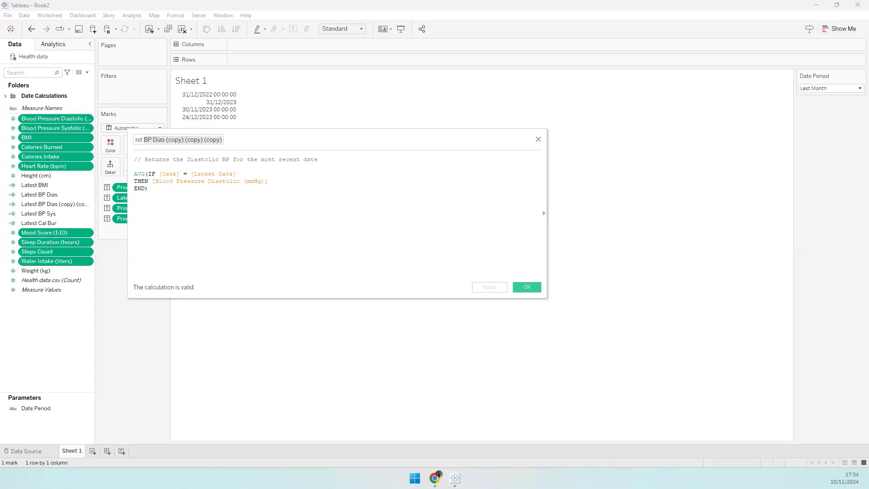
- Rename the copied calculation to Latest Calorie Intake
{"action": "left_click", "coordinate": [235, 196]}
{"action": "scroll", "coordinate": [232, 196], "scroll_direction": "up", "scroll_amount": 4}
{"action": "left_click_drag", "start_coordinate": [147, 140], "coordinate": [272, 141]}
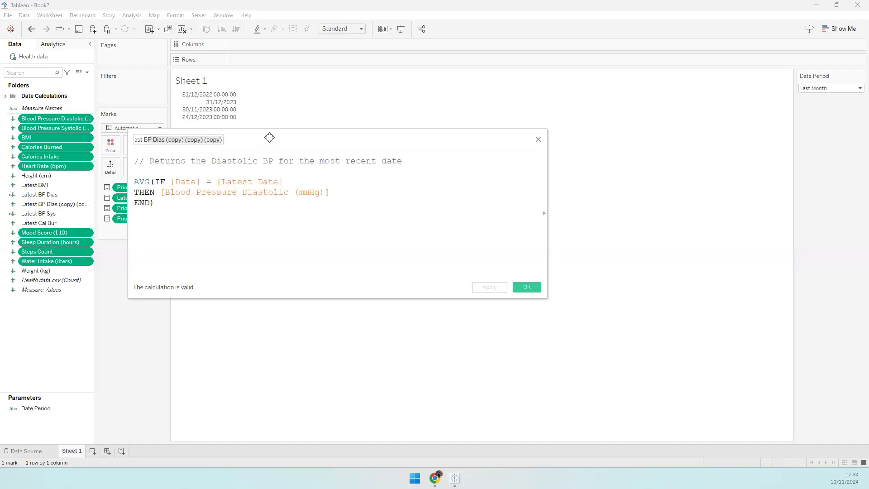
{"action": "left_click", "coordinate": [203, 139]}
{"action": "key", "text": "BackSpace"}
{"action": "key", "text": "BackSpace"}
{"action": "key", "text": "BackSpace"}
{"action": "key", "text": "BackSpace"}
{"action": "key", "text": "BackSpace"}
{"action": "key", "text": "BackSpace"}
{"action": "key", "text": "BackSpace"}
{"action": "key", "text": "BackSpace"}
{"action": "key", "text": "BackSpace"}
{"action": "key", "text": "BackSpace"}
{"action": "key", "text": "BackSpace"}
{"action": "key", "text": "BackSpace"}
{"action": "key", "text": "BackSpace"}
{"action": "key", "text": "BackSpace"}
{"action": "key", "text": "BackSpace"}
{"action": "key", "text": "BackSpace"}
{"action": "key", "text": "BackSpace"}
{"action": "key", "text": "BackSpace"}
{"action": "key", "text": "BackSpace"}
{"action": "key", "text": "BackSpace"}
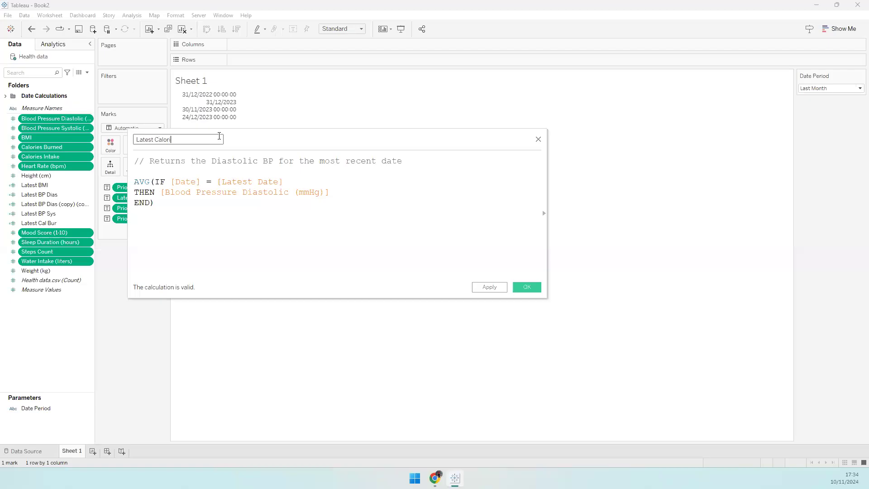
{"action": "type", "text": "Calorie Intake"}
- Change the comment and formula field to Calories Intake and save the calculation
{"action": "left_click_drag", "start_coordinate": [212, 162], "coordinate": [273, 163]}
{"action": "type", "text": "Calorie Intake"}
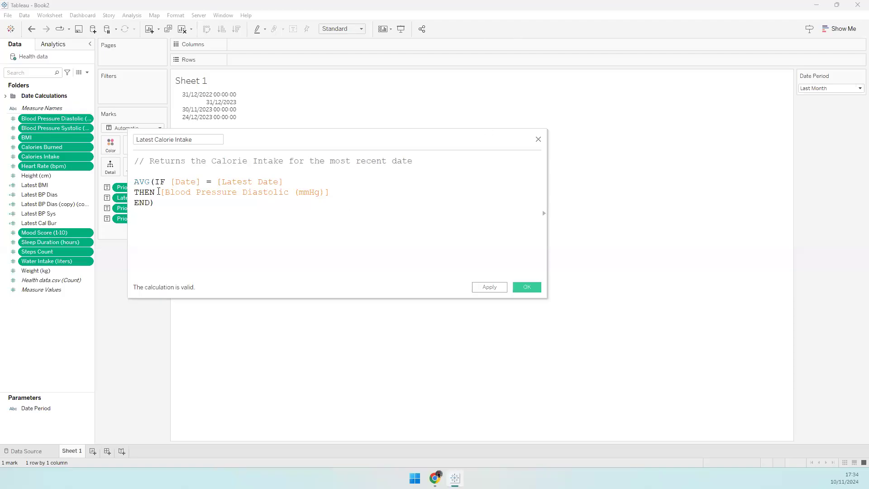
{"action": "left_click_drag", "start_coordinate": [159, 192], "coordinate": [328, 208]}
{"action": "type", "text": "cal"}
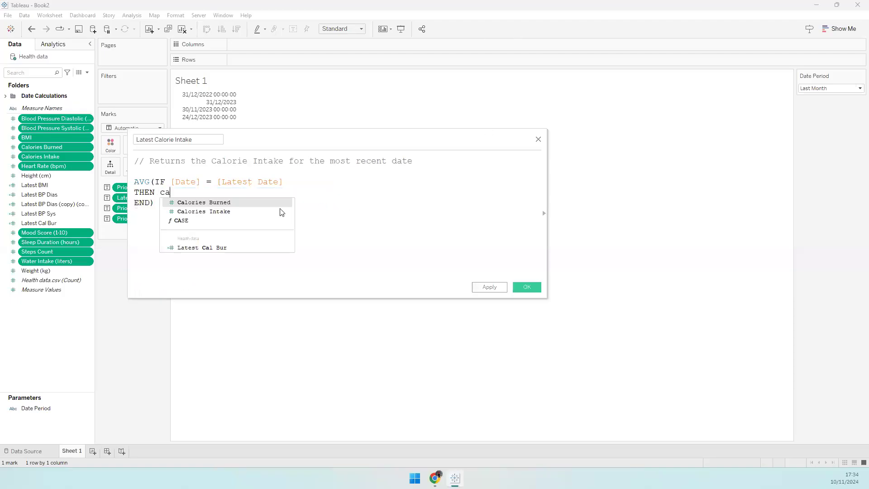
{"action": "key", "text": "Return"}
{"action": "left_click", "coordinate": [519, 284]}
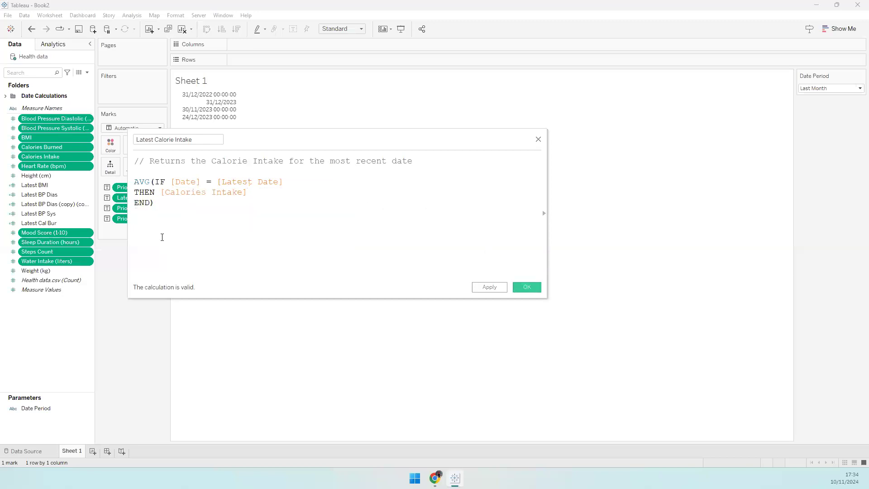
{"action": "left_click", "coordinate": [42, 195]}
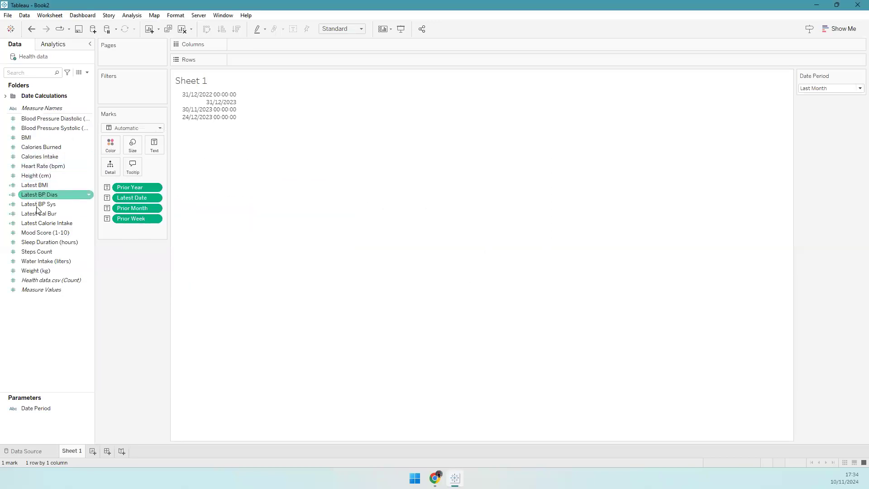
- Duplicate the four selected Latest fields
{"action": "left_click", "coordinate": [49, 221], "text": "shift"}
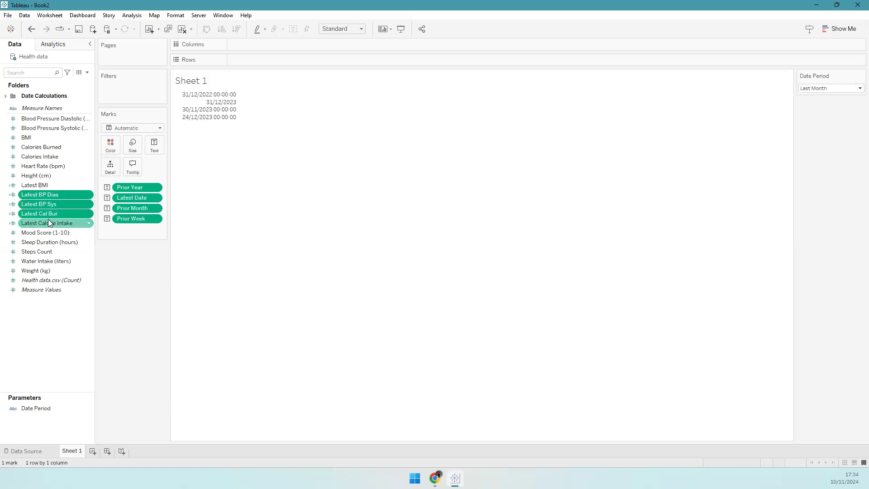
{"action": "right_click", "coordinate": [52, 212]}
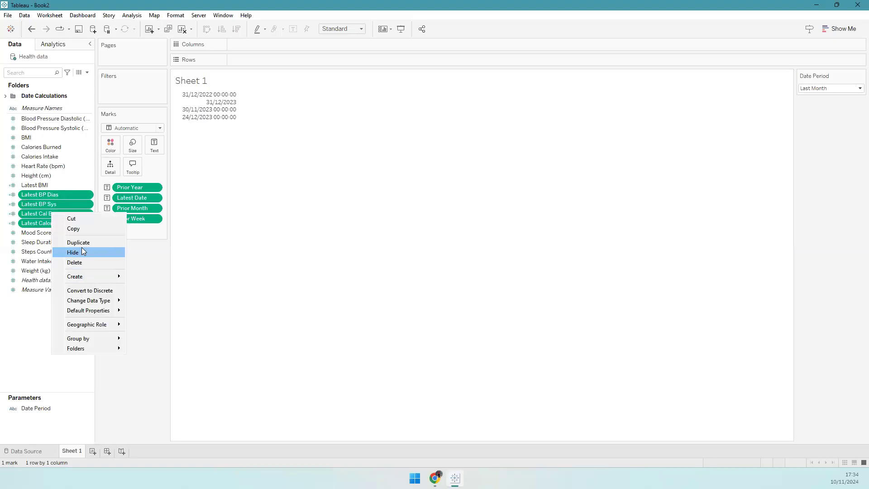
{"action": "left_click", "coordinate": [81, 241]}
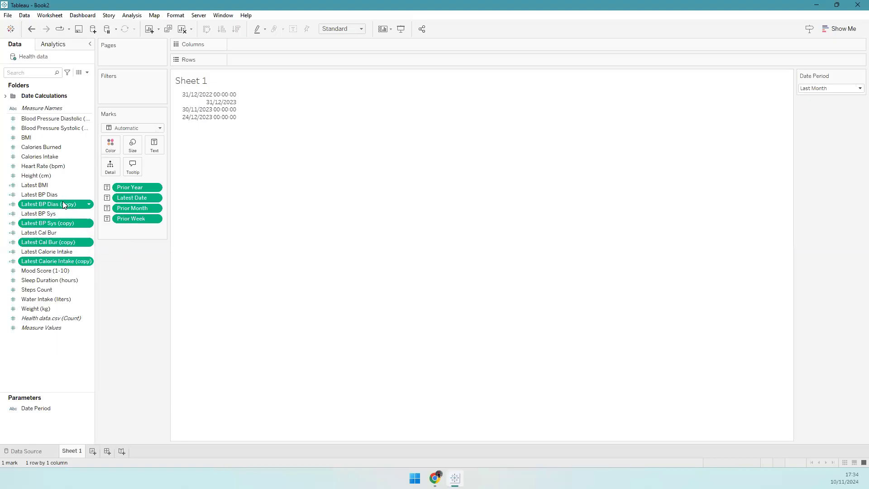
- Rename Latest BP Dias (copy) to Latest HR bpm
{"action": "left_click", "coordinate": [64, 203]}
{"action": "right_click", "coordinate": [63, 204]}
{"action": "left_click", "coordinate": [101, 257]}
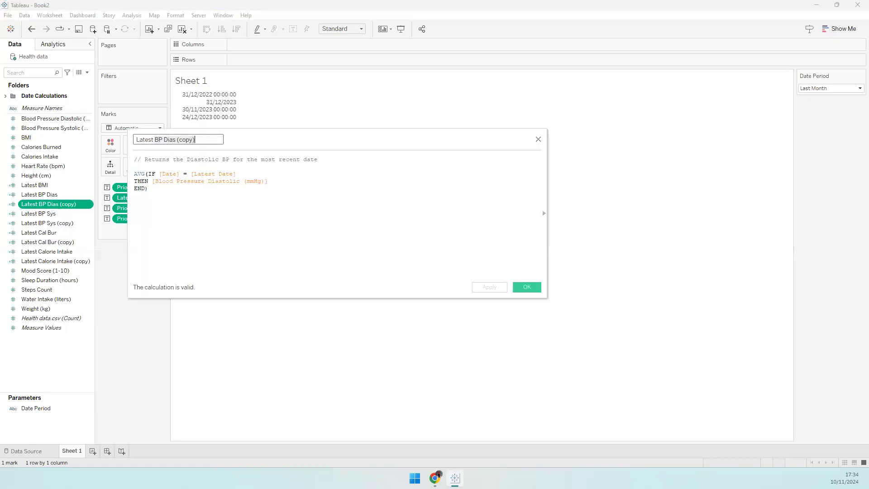
{"action": "left_click", "coordinate": [155, 140]}
{"action": "left_click_drag", "start_coordinate": [155, 139], "coordinate": [222, 144]}
{"action": "left_click_drag", "start_coordinate": [156, 139], "coordinate": [231, 139]}
{"action": "type", "text": "HR bpm"}
- Change the comment to heart rate, use [Heart Rate (bpm)] in the formula, and save
{"action": "key", "text": "Tab"}
{"action": "left_click", "coordinate": [219, 176]}
{"action": "scroll", "coordinate": [230, 181], "scroll_direction": "up", "scroll_amount": 5}
{"action": "scroll", "coordinate": [230, 181], "scroll_direction": "up", "scroll_amount": 1}
{"action": "left_click_drag", "start_coordinate": [219, 162], "coordinate": [290, 162]}
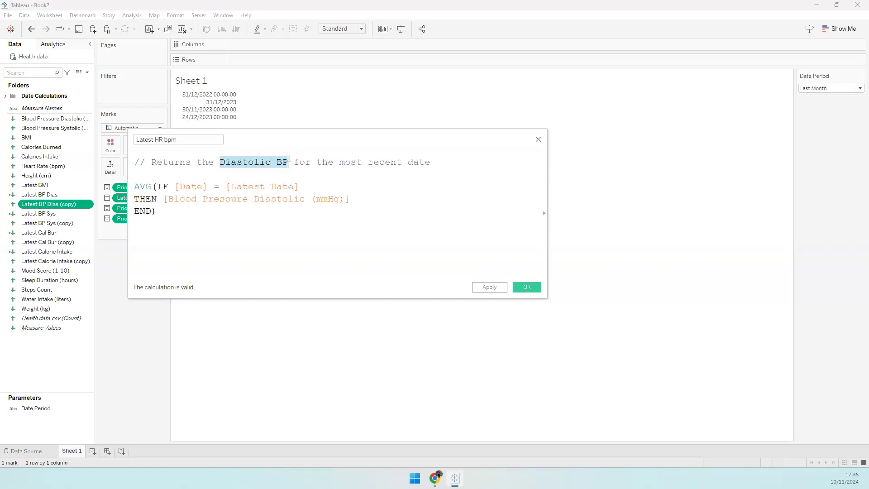
{"action": "type", "text": "heart rate"}
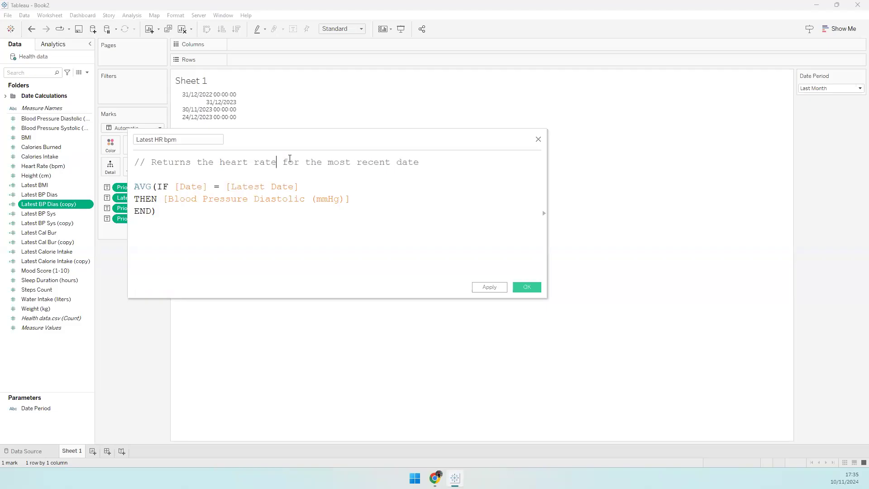
{"action": "left_click_drag", "start_coordinate": [164, 199], "coordinate": [354, 190]}
{"action": "key", "text": "BackSpace"}
{"action": "type", "text": "hear"}
{"action": "key", "text": "Return"}
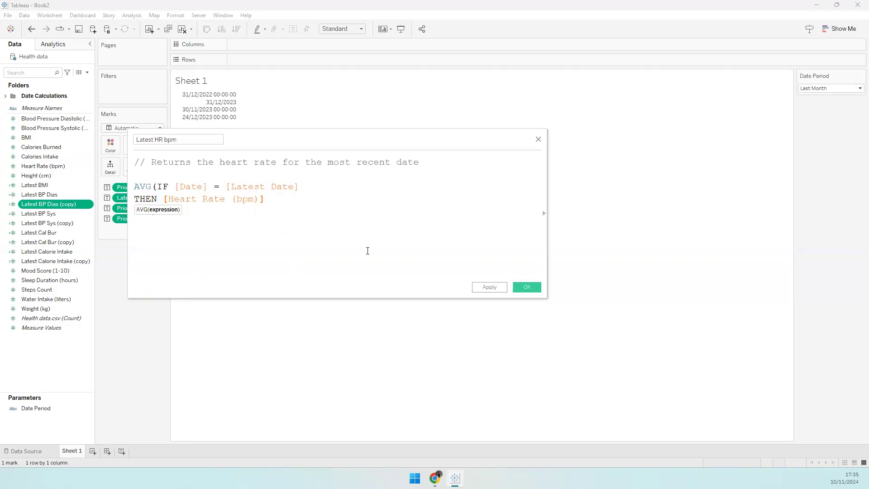
{"action": "left_click", "coordinate": [521, 285]}
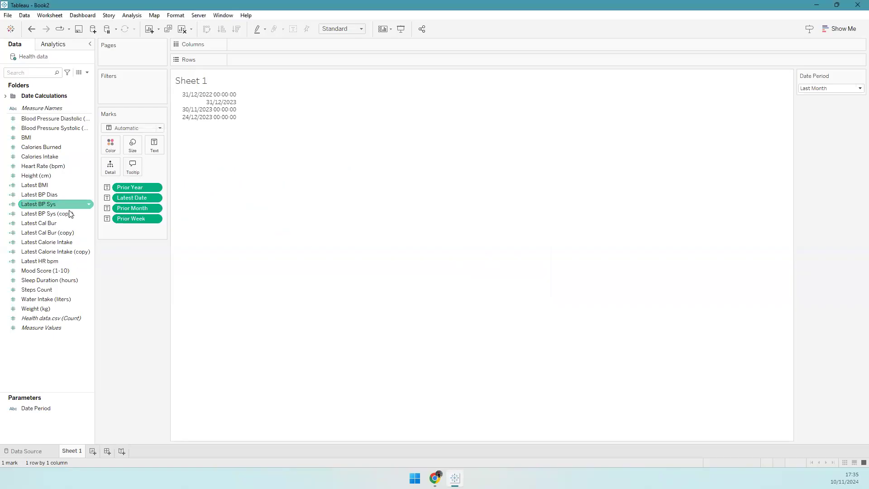
- Rename Latest BP Sys (copy) to Latest Mood score
{"action": "left_click", "coordinate": [88, 214]}
{"action": "left_click", "coordinate": [109, 264]}
{"action": "left_click", "coordinate": [157, 141]}
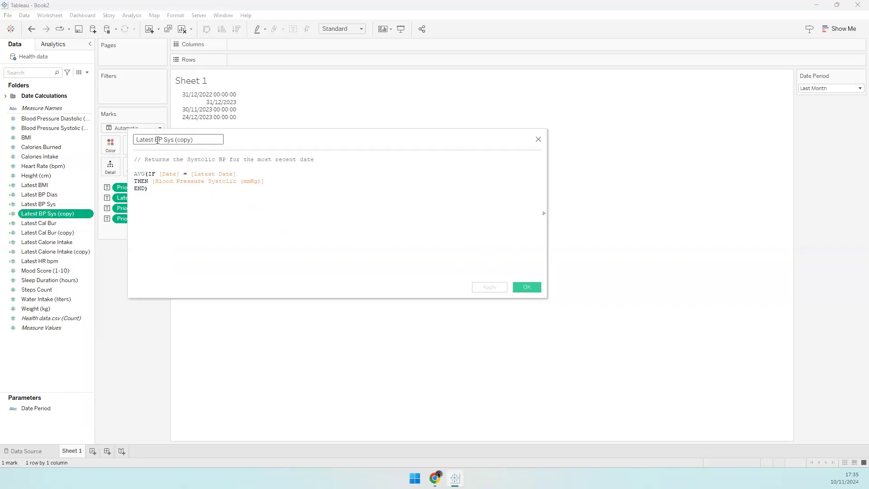
{"action": "key", "text": "BackSpace"}
{"action": "key", "text": "BackSpace"}
{"action": "key", "text": "BackSpace"}
{"action": "key", "text": "BackSpace"}
{"action": "key", "text": "BackSpace"}
{"action": "key", "text": "BackSpace"}
{"action": "key", "text": "BackSpace"}
{"action": "key", "text": "BackSpace"}
{"action": "key", "text": "BackSpace"}
{"action": "key", "text": "BackSpace"}
{"action": "key", "text": "BackSpace"}
{"action": "key", "text": "BackSpace"}
{"action": "key", "text": "BackSpace"}
{"action": "type", "text": "Mood score"}
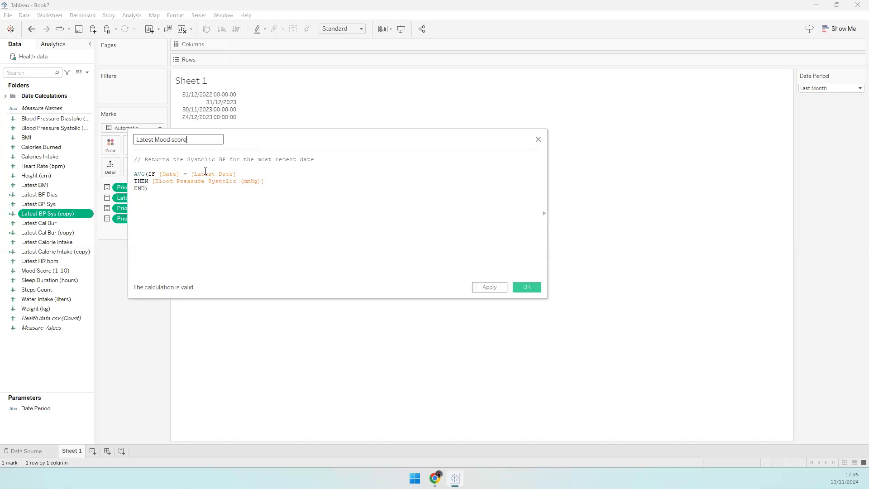
- Update the comment to Mood score, swap in [Mood Score (1-10)] closing with END), and save
{"action": "left_click_drag", "start_coordinate": [186, 160], "coordinate": [225, 161]}
{"action": "type", "text": "Mood score"}
{"action": "left_click_drag", "start_coordinate": [267, 181], "coordinate": [155, 182]}
{"action": "type", "text": "Mood"}
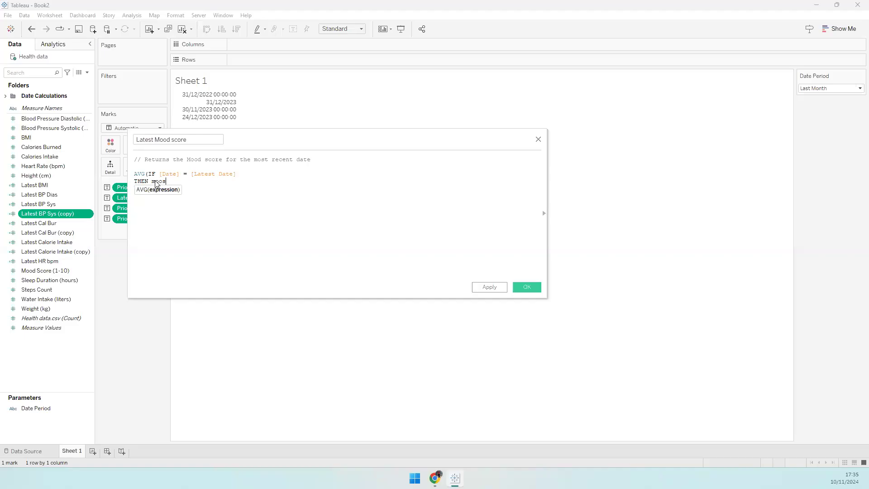
{"action": "key", "text": "Return"}
{"action": "key", "text": "Return"}
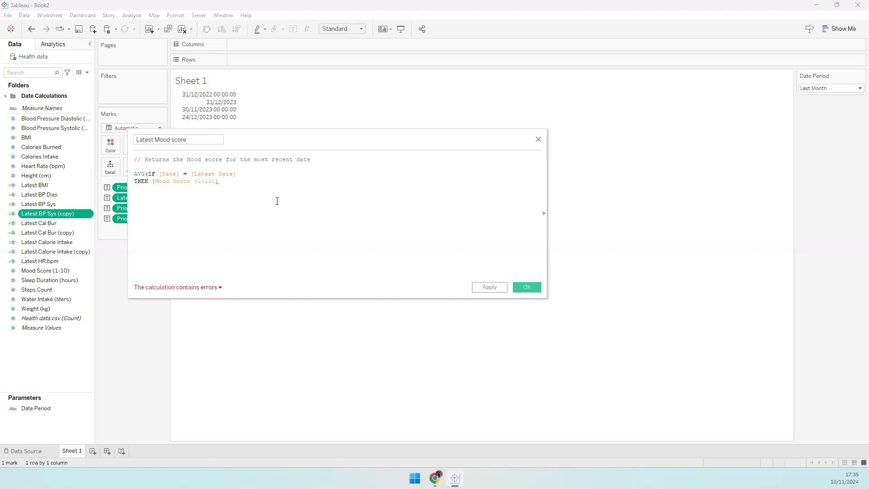
{"action": "type", "text": "END)"}
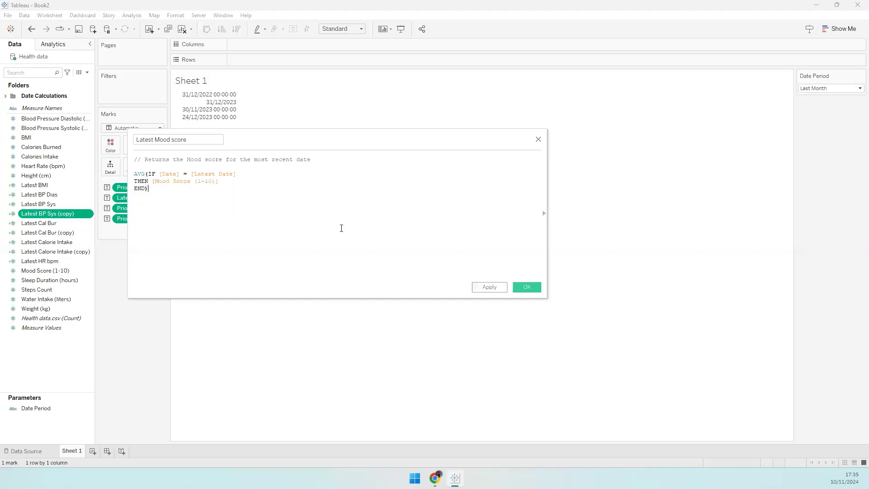
{"action": "left_click", "coordinate": [530, 289]}
- Rename Latest Cal Bur (copy) to Latest Sleep Dur
{"action": "right_click", "coordinate": [64, 223]}
{"action": "left_click", "coordinate": [86, 279]}
{"action": "left_click", "coordinate": [192, 140]}
{"action": "key", "text": "BackSpace"}
{"action": "key", "text": "BackSpace"}
{"action": "key", "text": "BackSpace"}
{"action": "key", "text": "BackSpace"}
{"action": "key", "text": "BackSpace"}
{"action": "key", "text": "BackSpace"}
{"action": "key", "text": "BackSpace"}
{"action": "key", "text": "BackSpace"}
{"action": "key", "text": "BackSpace"}
{"action": "key", "text": "BackSpace"}
{"action": "key", "text": "BackSpace"}
{"action": "key", "text": "BackSpace"}
{"action": "key", "text": "BackSpace"}
{"action": "key", "text": "BackSpace"}
{"action": "type", "text": "Sleep Dur"}
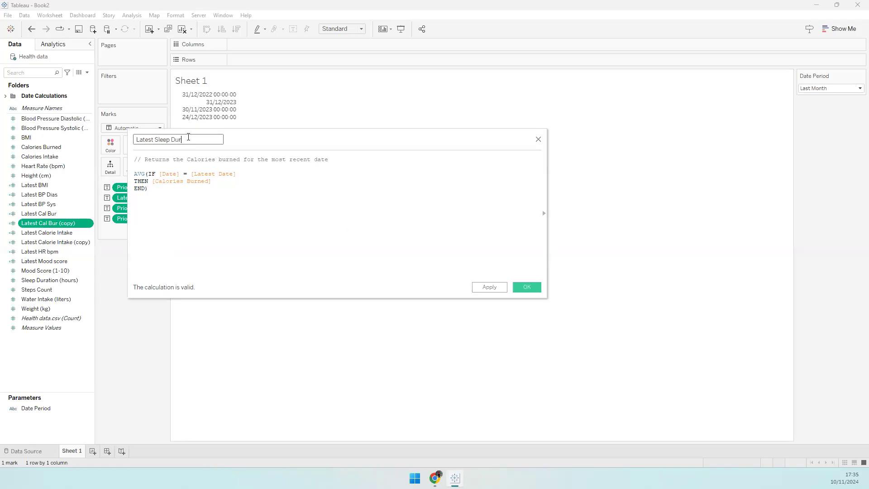
{"action": "key", "text": "Tab"}
- Change the comment to sleep duration, use [Sleep Duration (hours)], and save
{"action": "left_click", "coordinate": [218, 202]}
{"action": "scroll", "coordinate": [208, 204], "scroll_direction": "up", "scroll_amount": 8}
{"action": "left_click_drag", "start_coordinate": [232, 167], "coordinate": [332, 167]}
{"action": "type", "text": "sleep duration"}
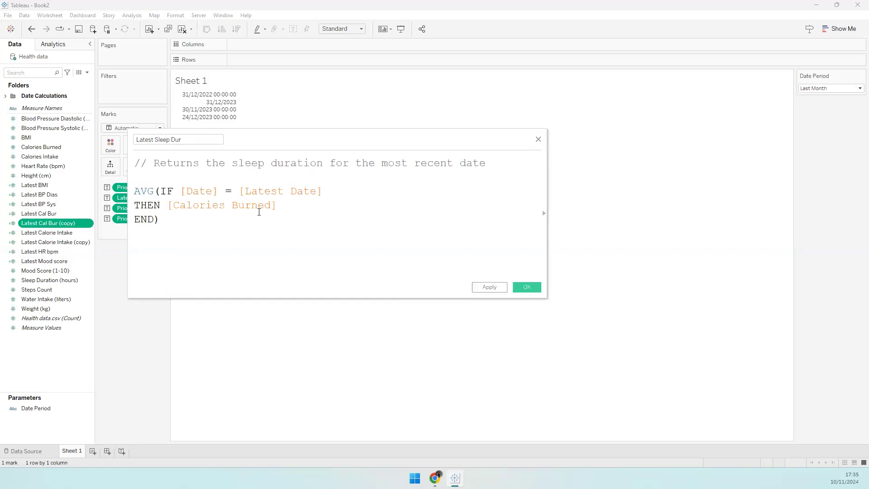
{"action": "left_click_drag", "start_coordinate": [168, 205], "coordinate": [283, 203]}
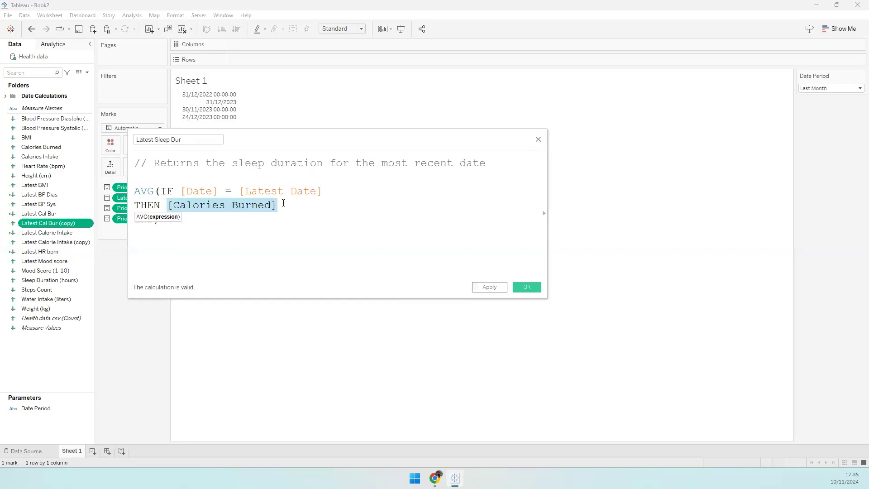
{"action": "type", "text": "sleep"}
{"action": "key", "text": "Return"}
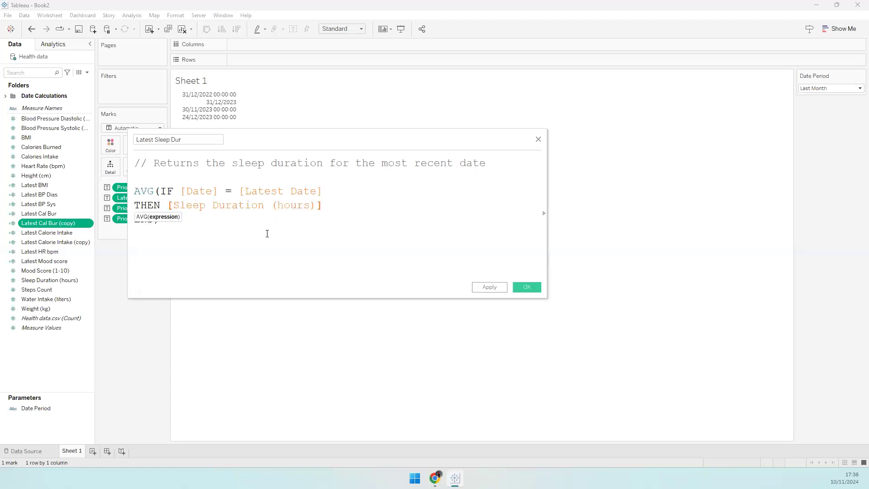
{"action": "left_click", "coordinate": [517, 286]}
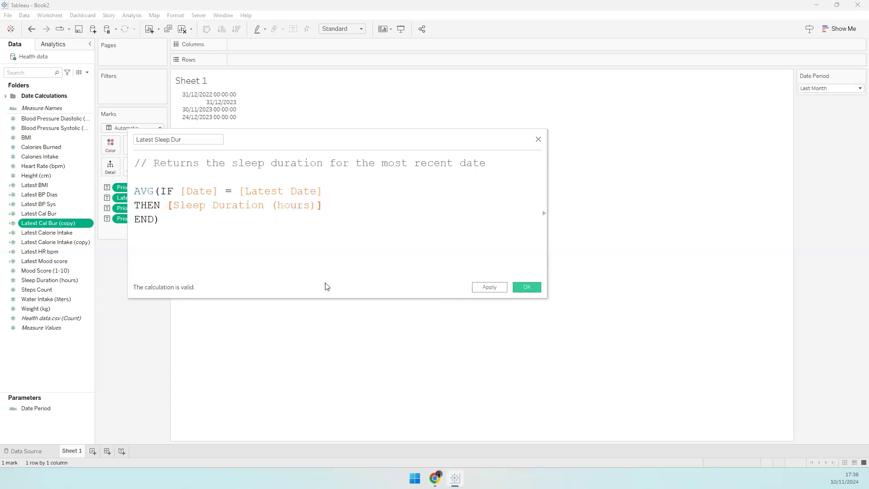
{"action": "right_click", "coordinate": [68, 232]}
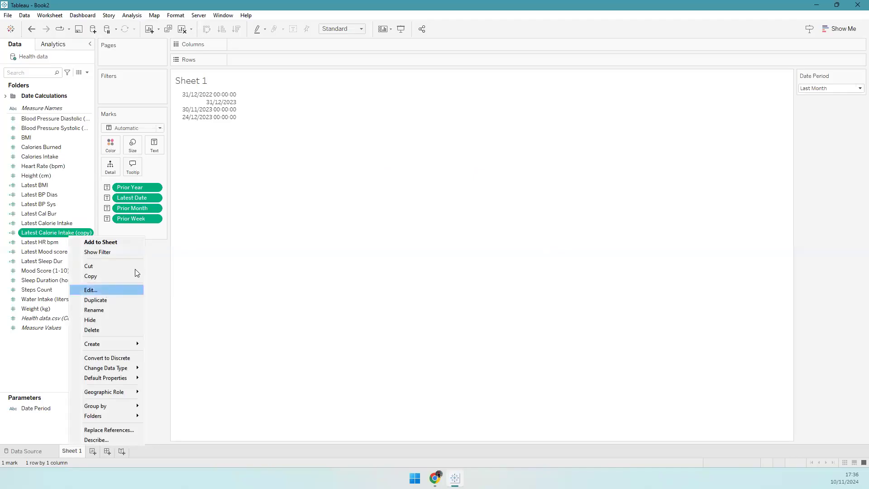
- Rename the Calorie Intake copy to Latest Steps count using [Steps Count] and a steps count comment
{"action": "left_click", "coordinate": [135, 288]}
{"action": "left_click_drag", "start_coordinate": [155, 140], "coordinate": [231, 138]}
{"action": "type", "text": "Steps count"}
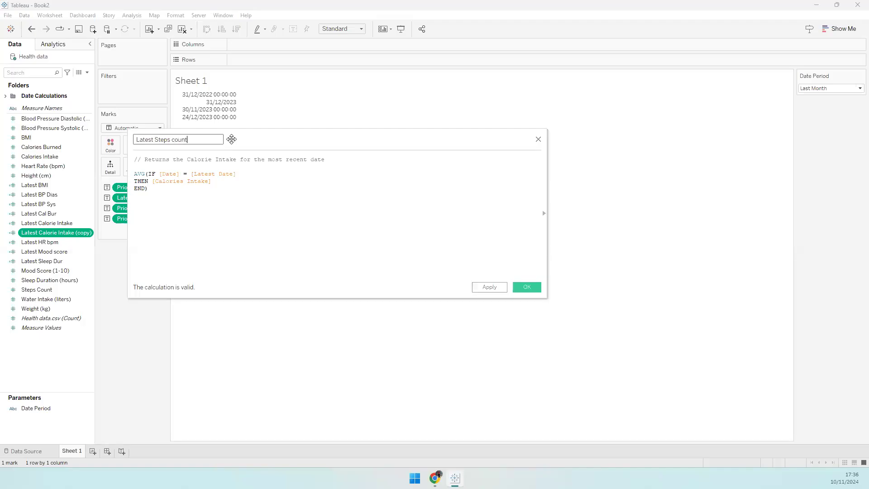
{"action": "key", "text": "Tab"}
{"action": "left_click", "coordinate": [202, 197]}
{"action": "left_click_drag", "start_coordinate": [153, 181], "coordinate": [236, 159]}
{"action": "type", "text": "Steps"}
{"action": "key", "text": "Return"}
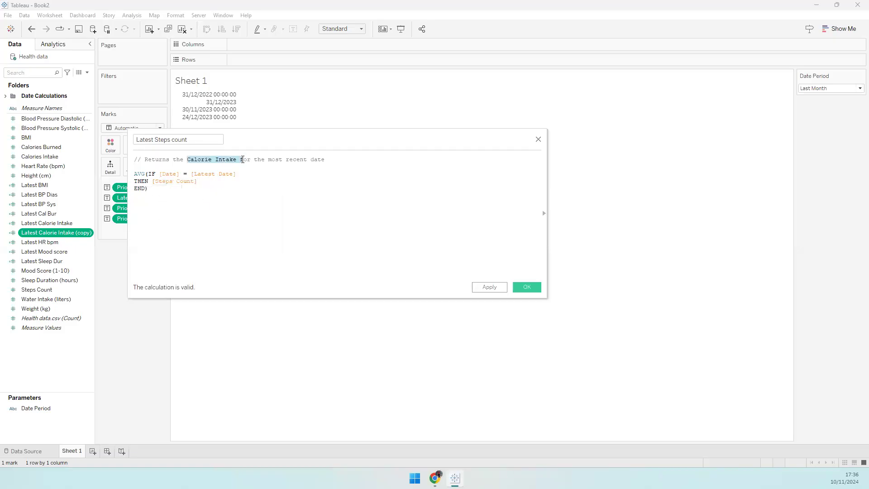
{"action": "type", "text": "steps co"}
{"action": "type", "text": "unt"}
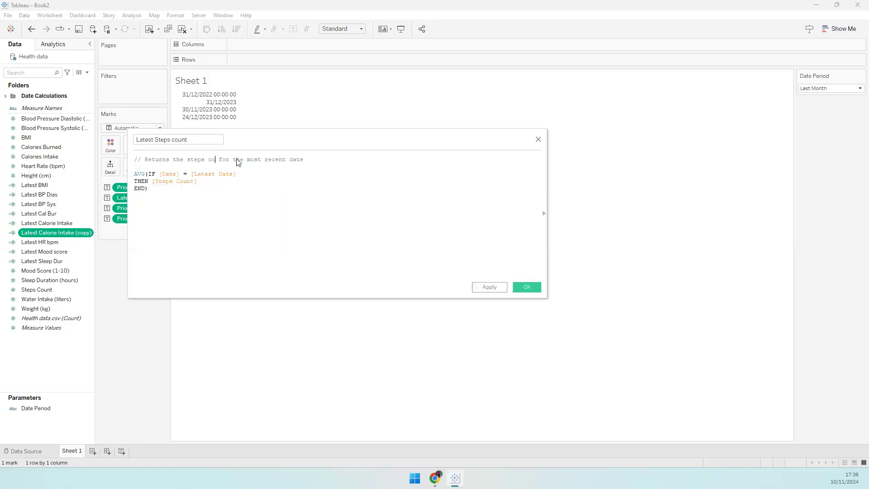
{"action": "left_click", "coordinate": [536, 288]}
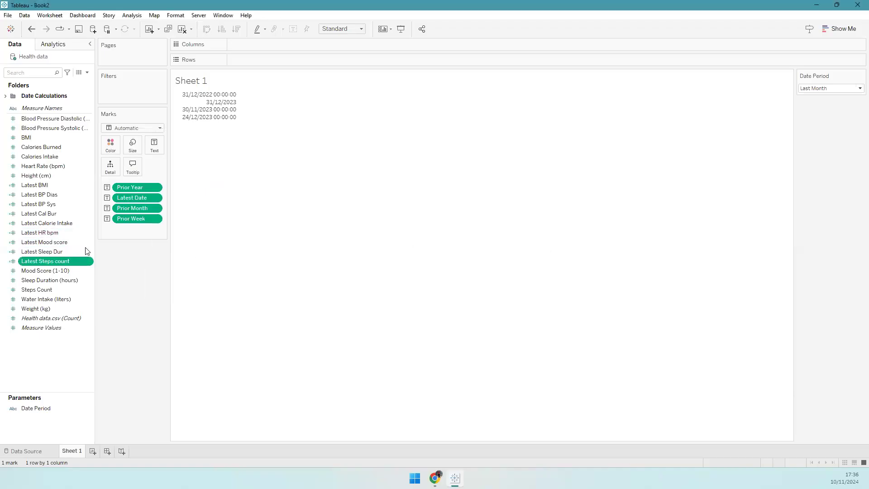
- Duplicate Latest Steps count and rename the copy Latest Water intake
{"action": "right_click", "coordinate": [66, 263]}
{"action": "left_click", "coordinate": [102, 323]}
{"action": "right_click", "coordinate": [65, 270]}
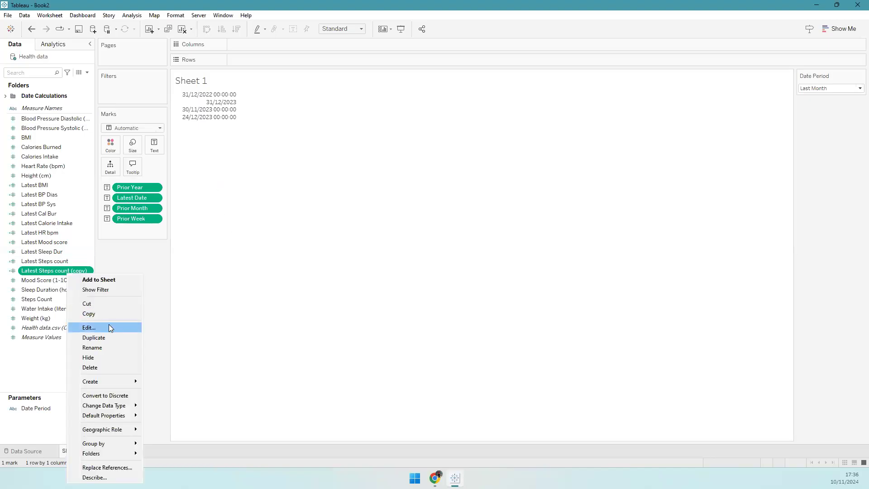
{"action": "left_click", "coordinate": [109, 324]}
{"action": "left_click_drag", "start_coordinate": [157, 139], "coordinate": [220, 140]}
{"action": "type", "text": "Water inatk"}
{"action": "key", "text": "ctrl+BackSpace"}
{"action": "type", "text": "intake"}
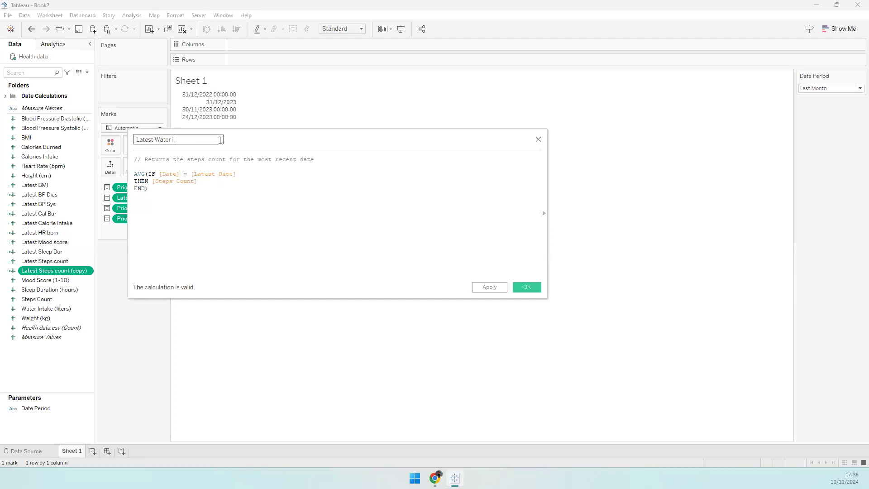
- Replace [Steps Count] with [Water Intake (liters)], change the comment to water intake, and save
{"action": "left_click", "coordinate": [152, 181]}
{"action": "key", "text": "shift+End"}
{"action": "type", "text": "wat"}
{"action": "key", "text": "Return"}
{"action": "key", "text": "ctrl+shift+Right"}
{"action": "key", "text": "ctrl+shift+Right"}
{"action": "type", "text": "water"}
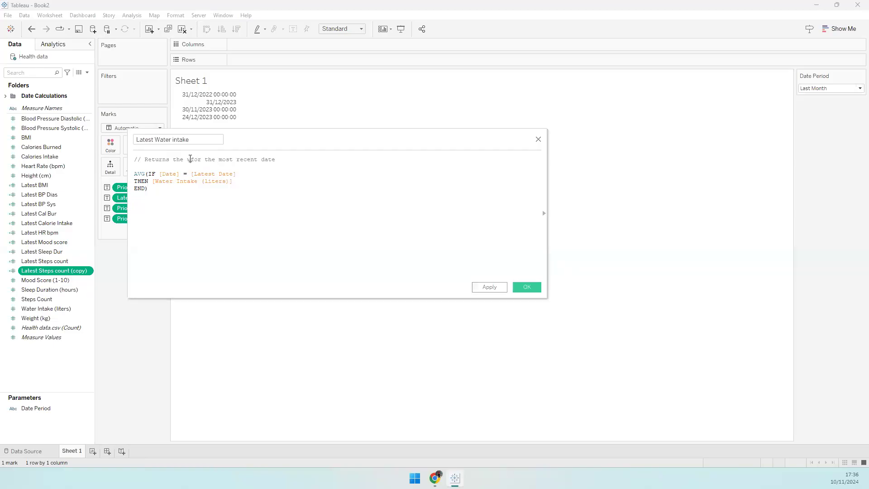
{"action": "type", "text": " intake"}
{"action": "left_click", "coordinate": [525, 290]}
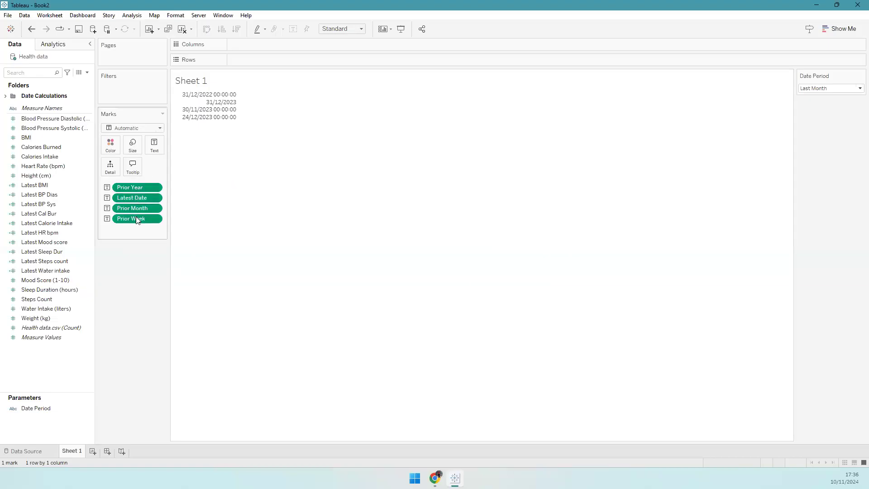
- Clear the date pills, test Latest Sleep Dur as text (5.150), then remove it
{"action": "left_click_drag", "start_coordinate": [140, 224], "coordinate": [112, 255]}
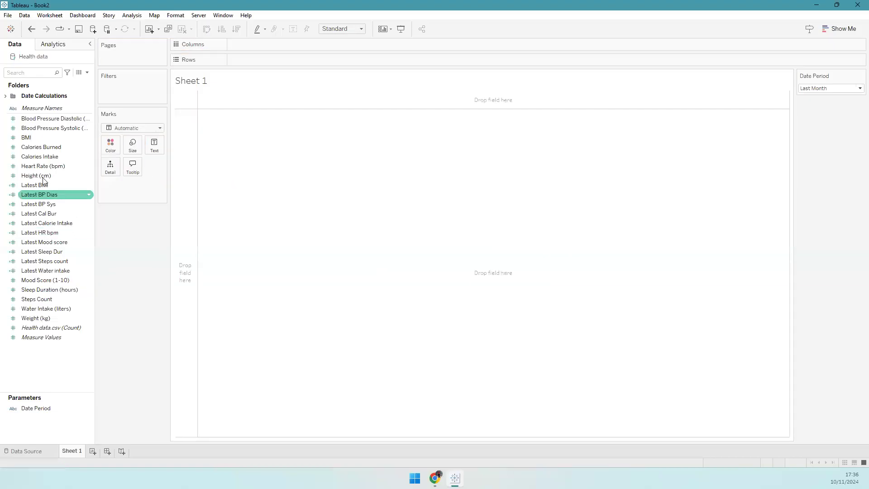
{"action": "left_click_drag", "start_coordinate": [45, 184], "coordinate": [155, 150]}
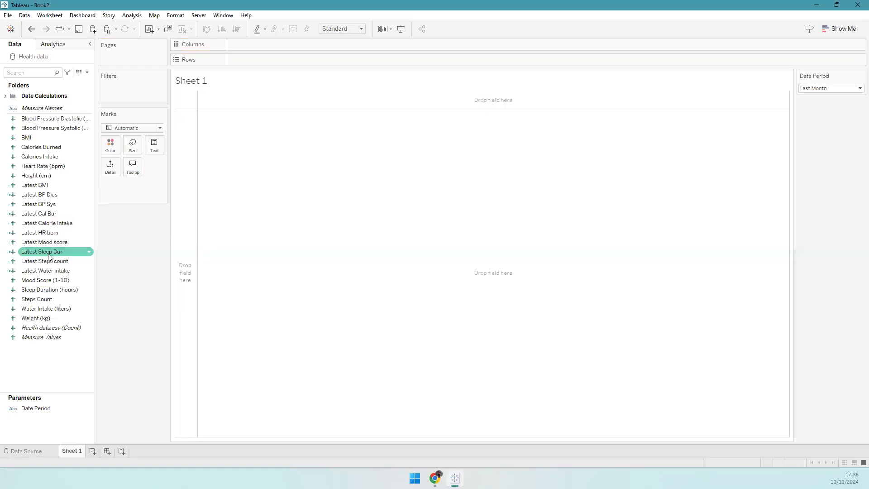
{"action": "left_click_drag", "start_coordinate": [48, 252], "coordinate": [155, 143]}
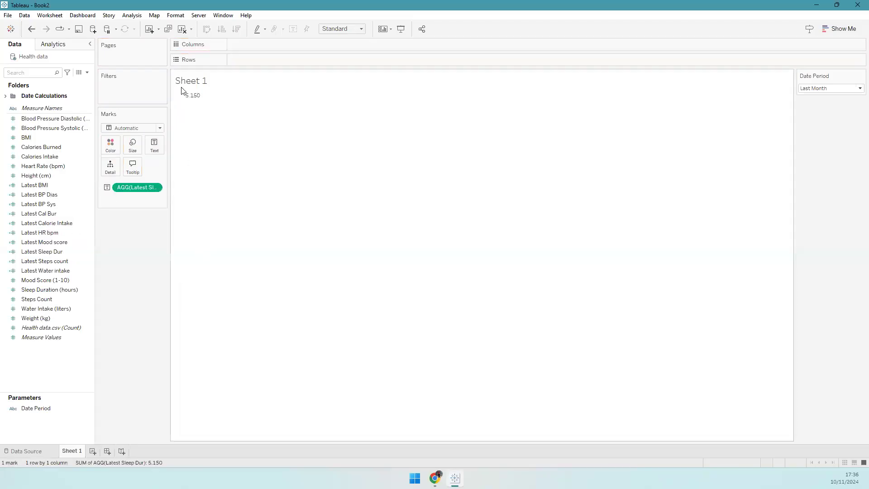
{"action": "left_click_drag", "start_coordinate": [137, 187], "coordinate": [56, 208]}
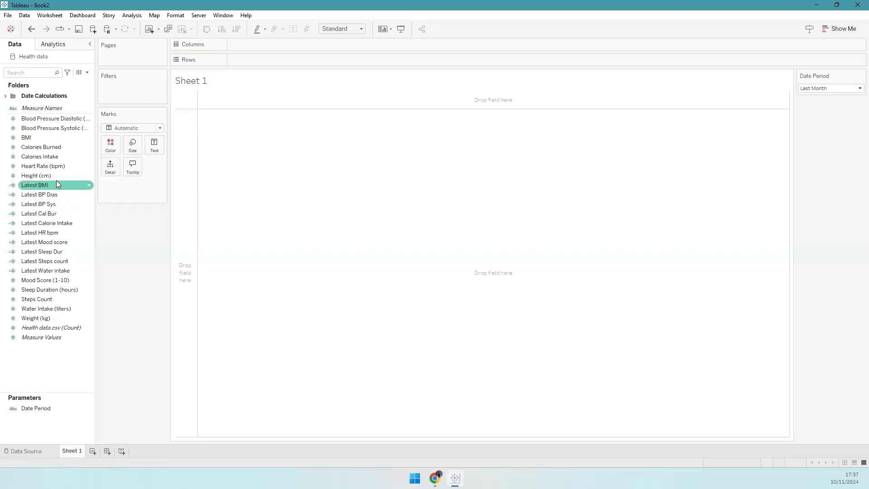
{"action": "left_click", "coordinate": [87, 72]}
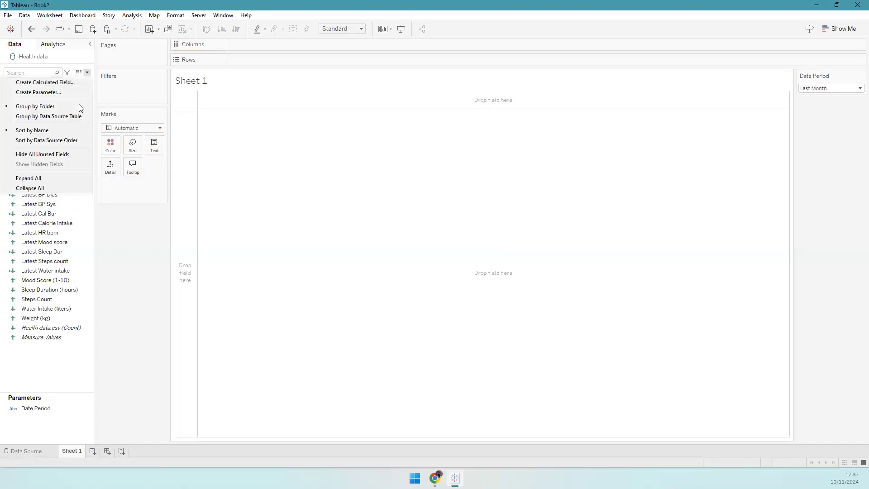
- Create a Data pane folder named Latest Metrics
{"action": "right_click", "coordinate": [50, 382]}
{"action": "left_click", "coordinate": [82, 279]}
{"action": "type", "text": "Latest Metrics"}
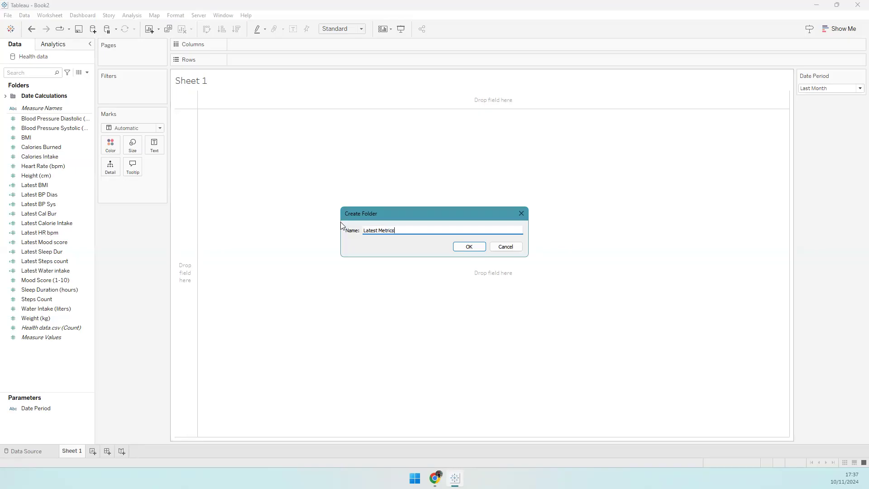
{"action": "left_click", "coordinate": [466, 247]}
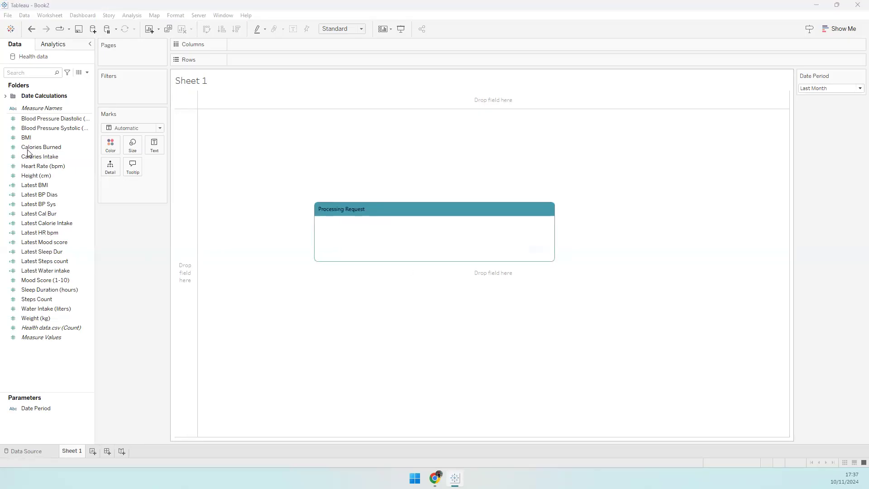
- Move the ten Latest fields, Latest BMI through Latest Water intake, into Latest Metrics and collapse it
{"action": "left_click", "coordinate": [47, 195]}
{"action": "left_click", "coordinate": [48, 279], "text": "shift"}
{"action": "left_click_drag", "start_coordinate": [48, 195], "coordinate": [37, 108]}
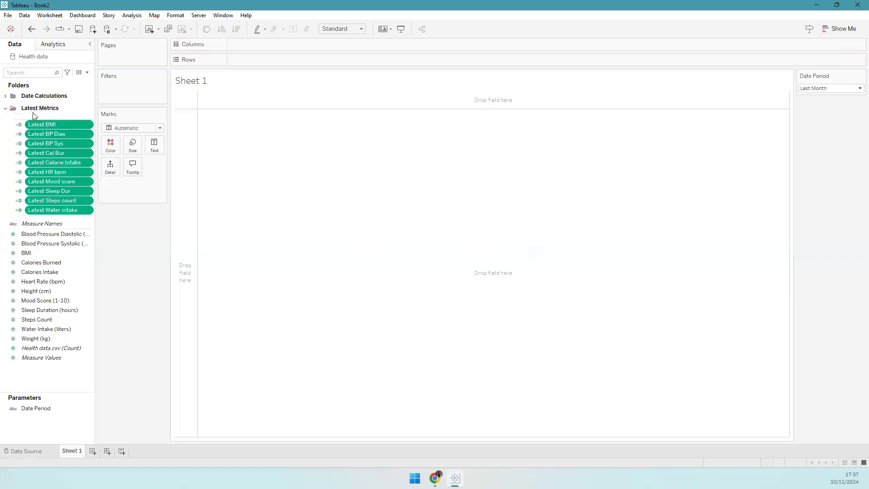
{"action": "left_click", "coordinate": [5, 108]}
{"action": "left_click", "coordinate": [21, 120]}
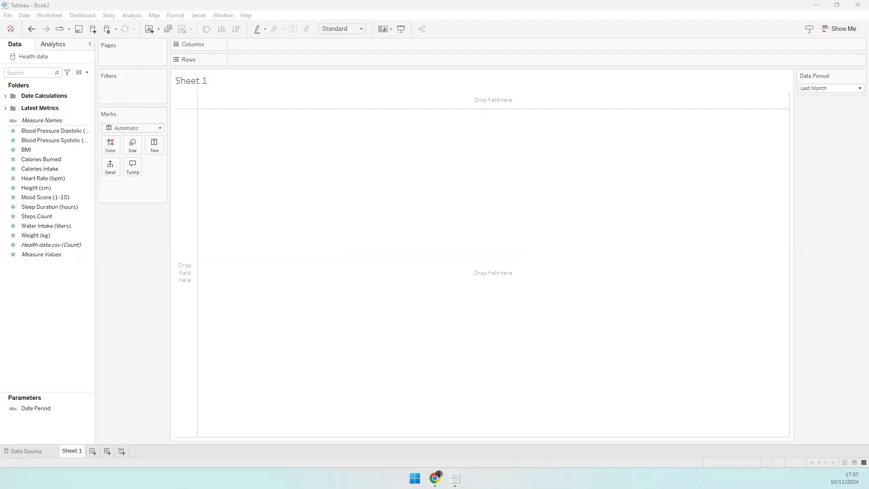
- Create a new calculated field named Prior Cal Bur
{"action": "left_click", "coordinate": [88, 73]}
{"action": "left_click", "coordinate": [86, 81]}
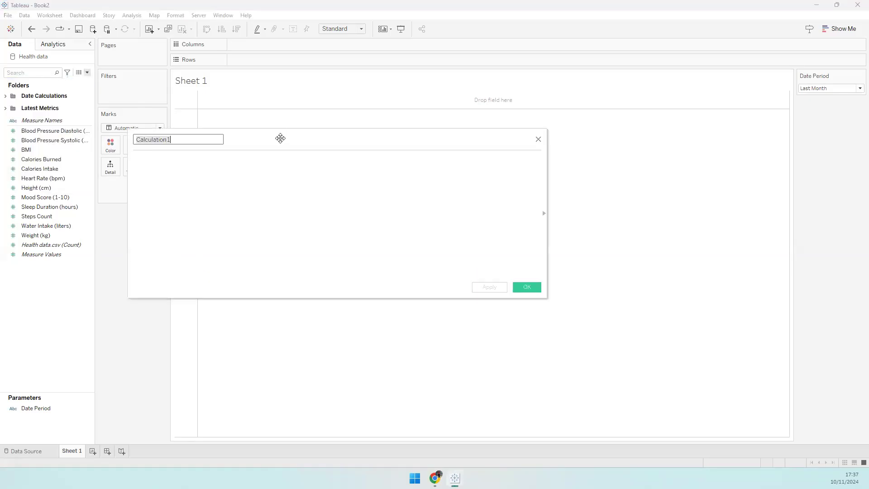
{"action": "left_click_drag", "start_coordinate": [262, 139], "coordinate": [335, 140]}
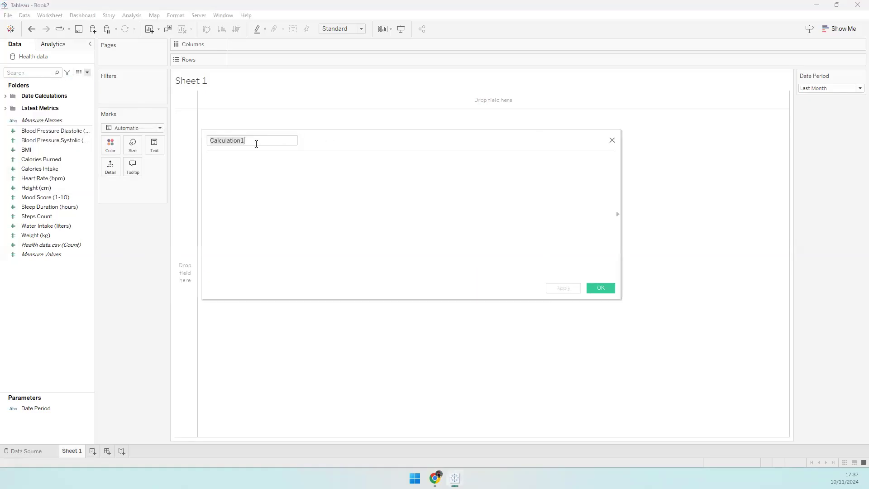
{"action": "type", "text": "Prior Metric"}
{"action": "key", "text": "Tab"}
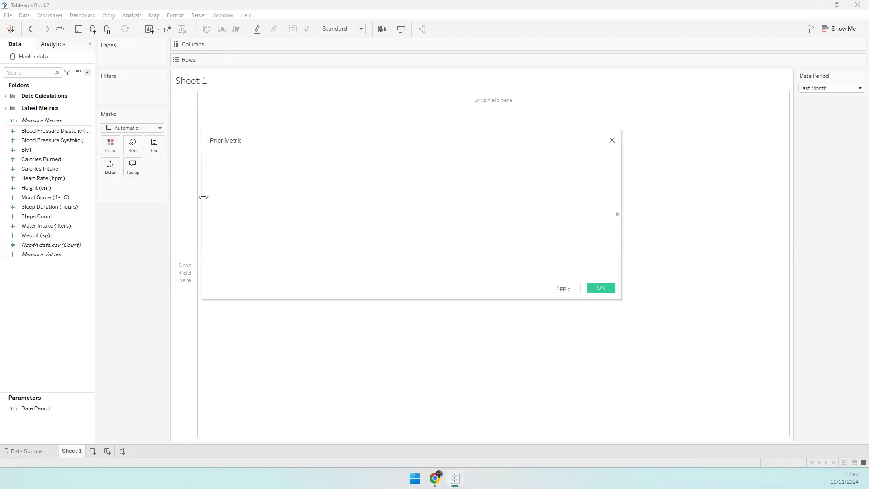
{"action": "left_click", "coordinate": [248, 141]}
{"action": "key", "text": "BackSpace"}
{"action": "key", "text": "BackSpace"}
{"action": "key", "text": "BackSpace"}
{"action": "key", "text": "BackSpace"}
{"action": "key", "text": "BackSpace"}
{"action": "key", "text": "BackSpace"}
{"action": "type", "text": "Calor"}
{"action": "key", "text": "Tab"}
- Add a comment about returning prior-date calories burned per selected date period, checking Date Period options
{"action": "left_click", "coordinate": [289, 175]}
{"action": "type", "text": "// return the calories burned"}
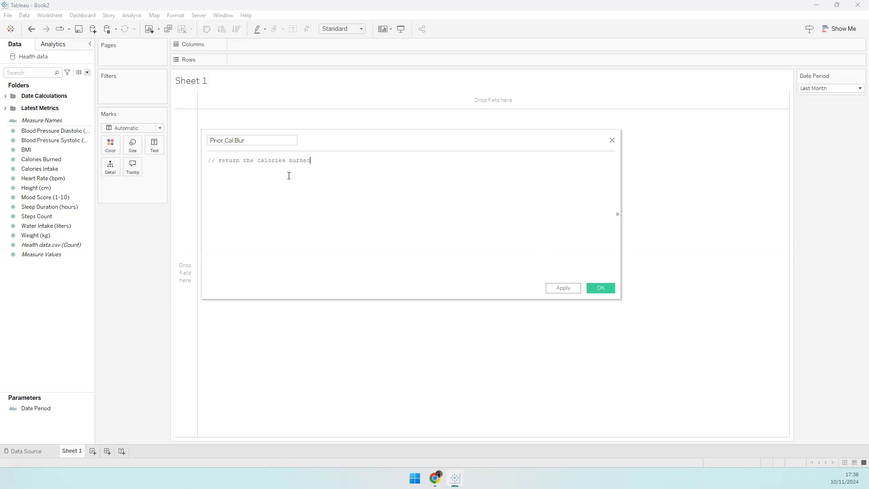
{"action": "type", "text": " for the prior date depending on the date period se"}
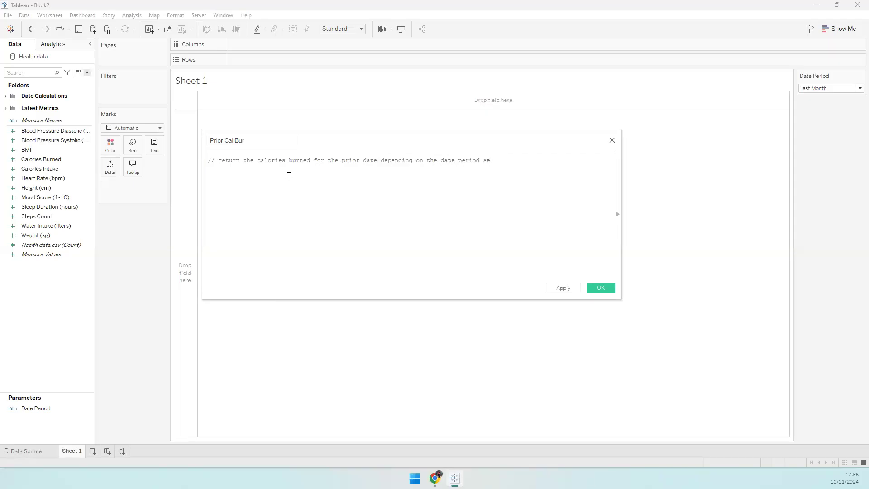
{"action": "type", "text": "lected"}
{"action": "key", "text": "Return"}
{"action": "left_click", "coordinate": [815, 88]}
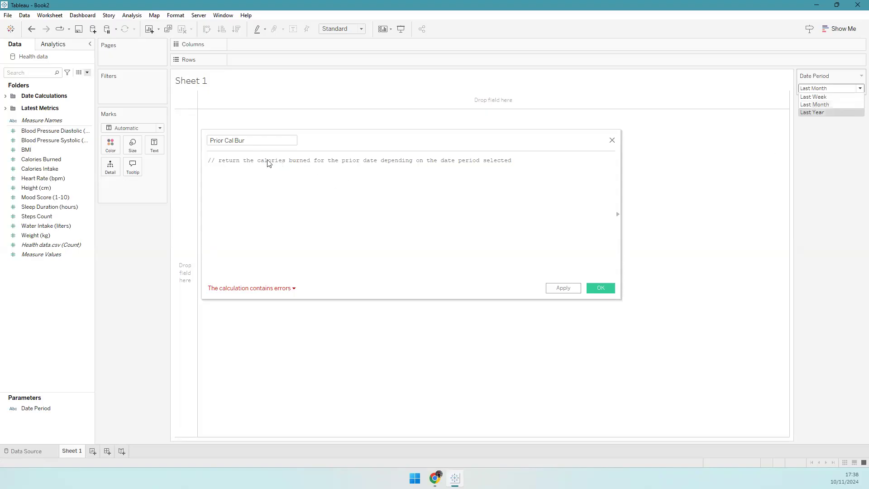
{"action": "left_click", "coordinate": [244, 144]}
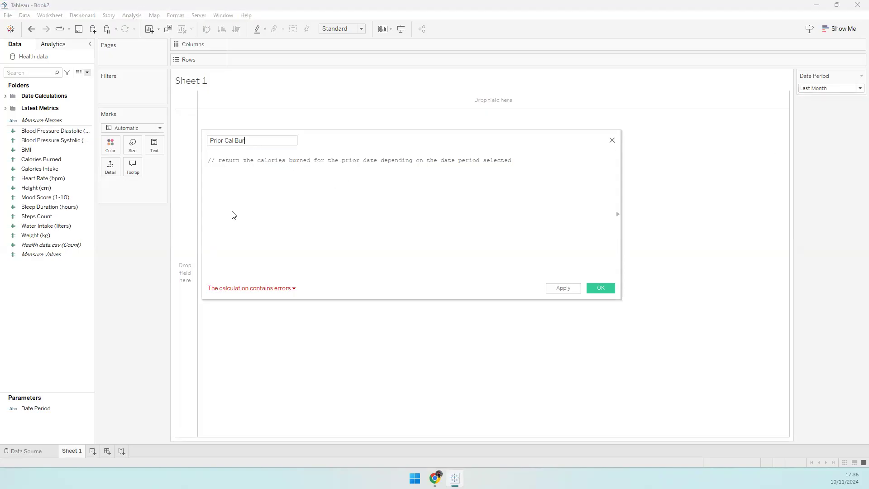
{"action": "left_click", "coordinate": [253, 176]}
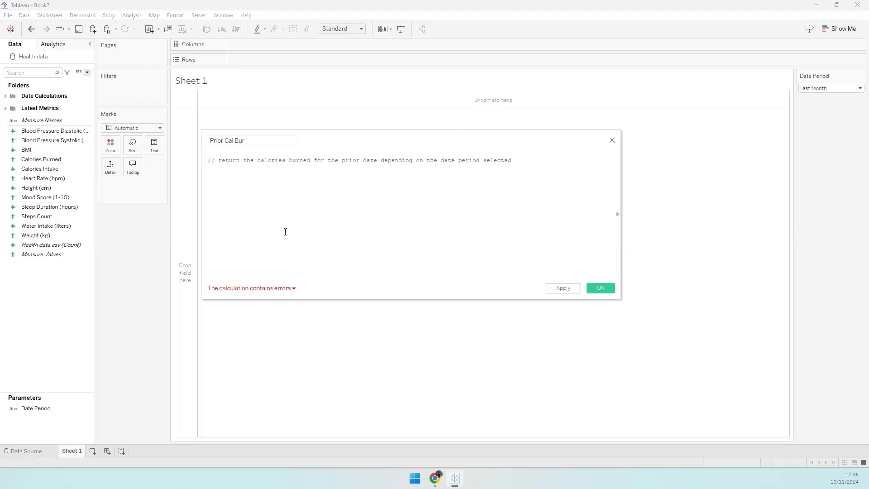
{"action": "scroll", "coordinate": [280, 238], "scroll_direction": "up", "scroll_amount": 3}
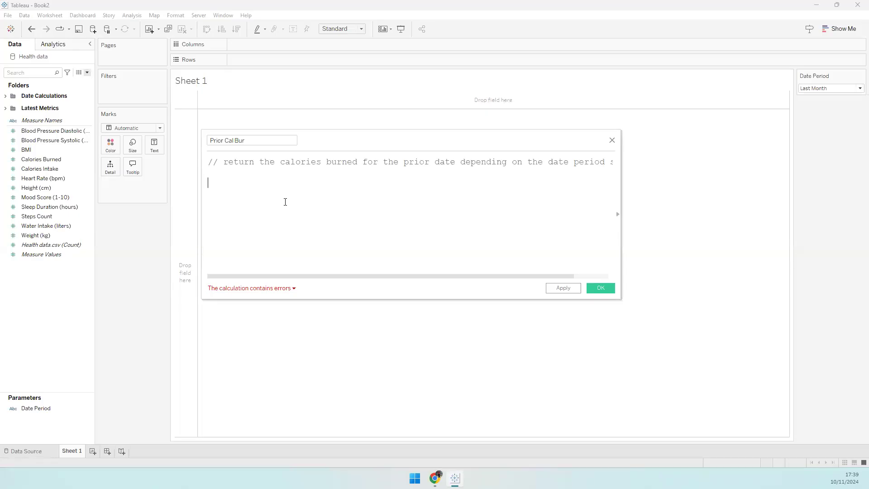
- Start the formula with CASE [Date Period] WHEN 'Last Week' THEN IF [Date] = [Prior Week]
{"action": "type", "text": "CASE"}
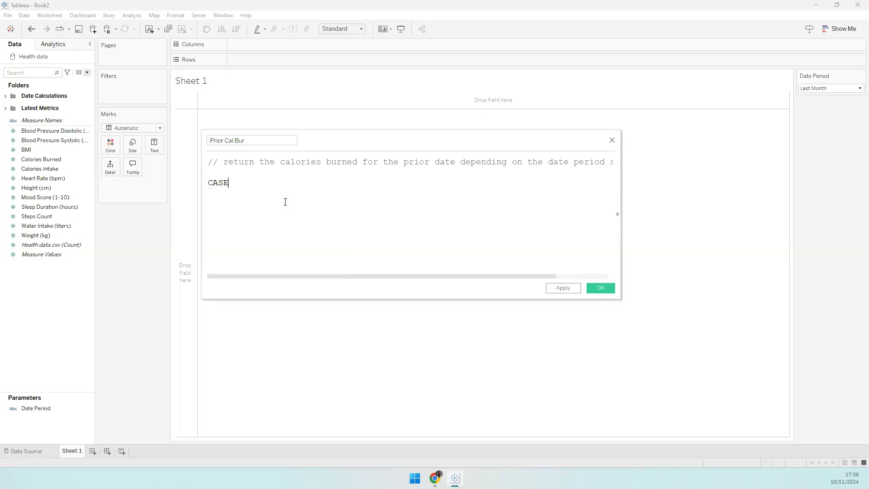
{"action": "type", "text": " Date Per"}
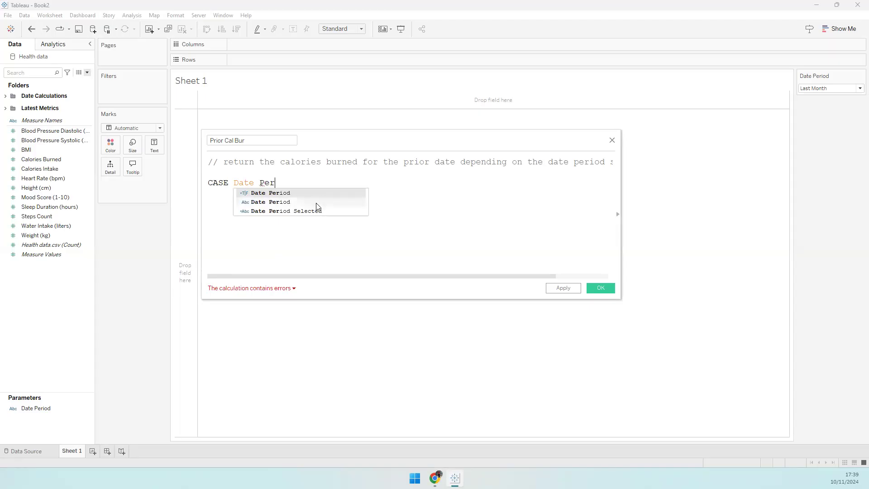
{"action": "left_click", "coordinate": [317, 203]}
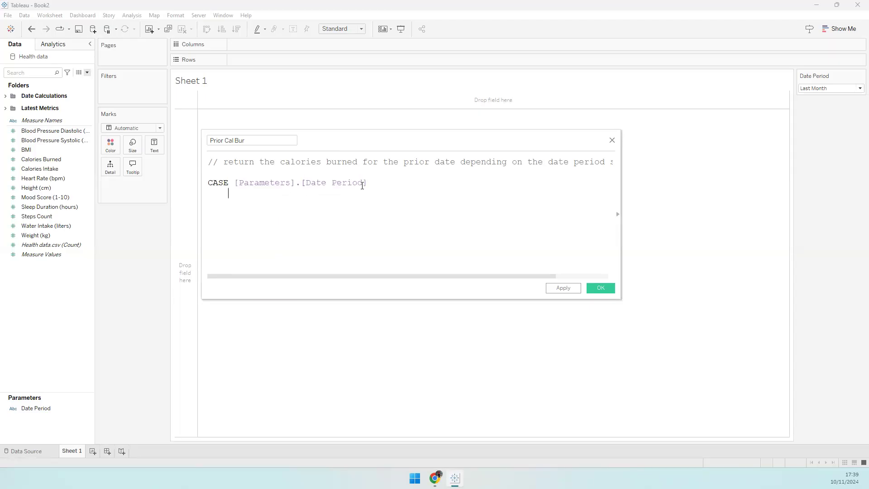
{"action": "type", "text": "WHEN 'Last week"}
{"action": "key", "text": "BackSpace"}
{"action": "key", "text": "BackSpace"}
{"action": "key", "text": "BackSpace"}
{"action": "key", "text": "BackSpace"}
{"action": "type", "text": "Week' THEN IF"}
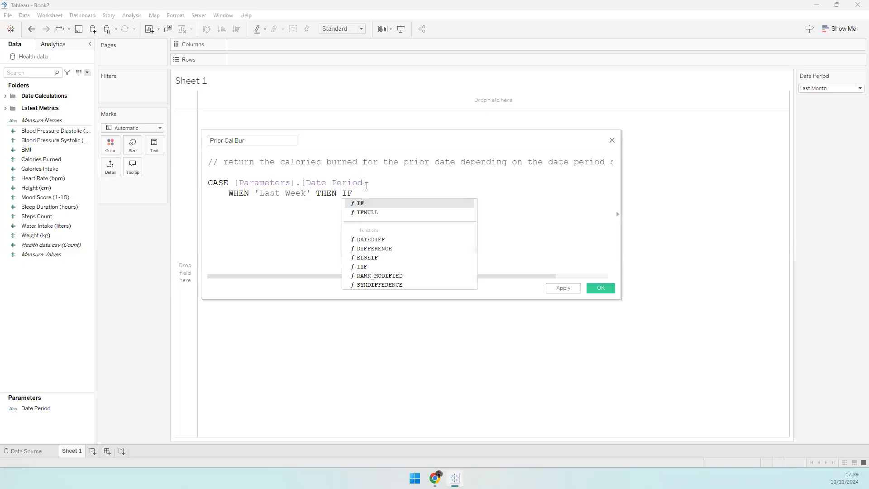
{"action": "type", "text": " Date"}
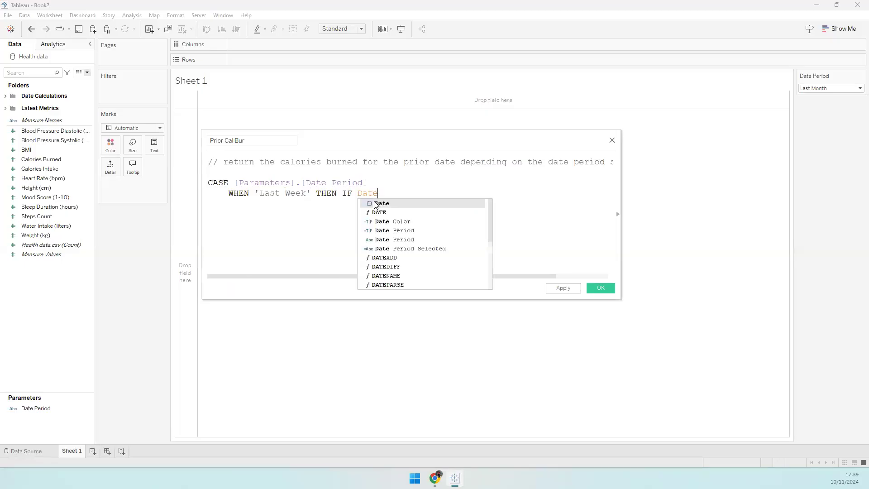
{"action": "left_click", "coordinate": [376, 203]}
{"action": "type", "text": "= "}
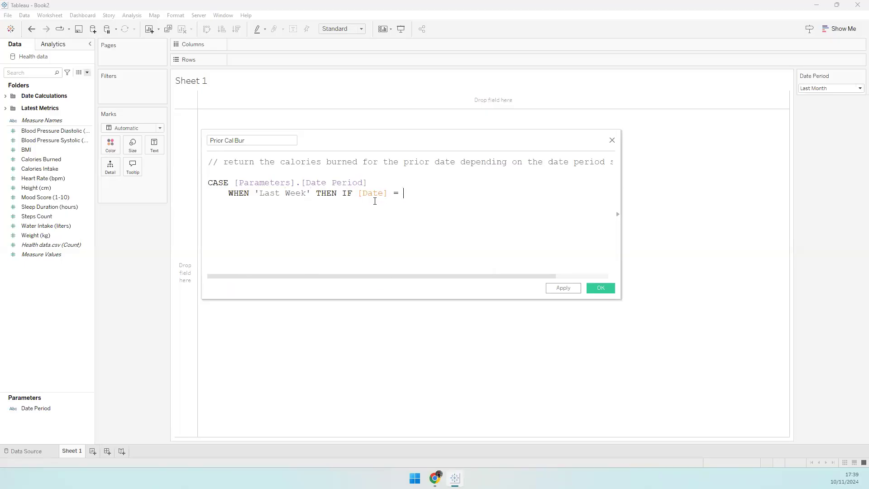
{"action": "type", "text": "Prior"}
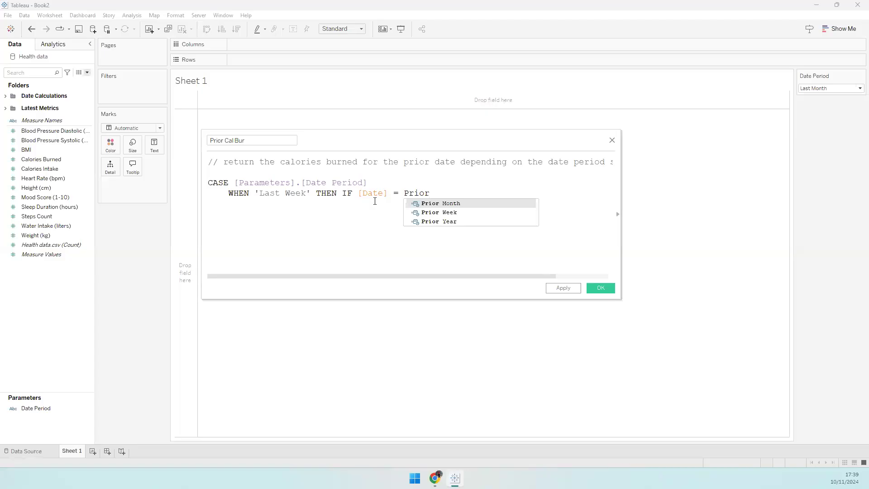
{"action": "key", "text": "Down"}
{"action": "key", "text": "Return"}
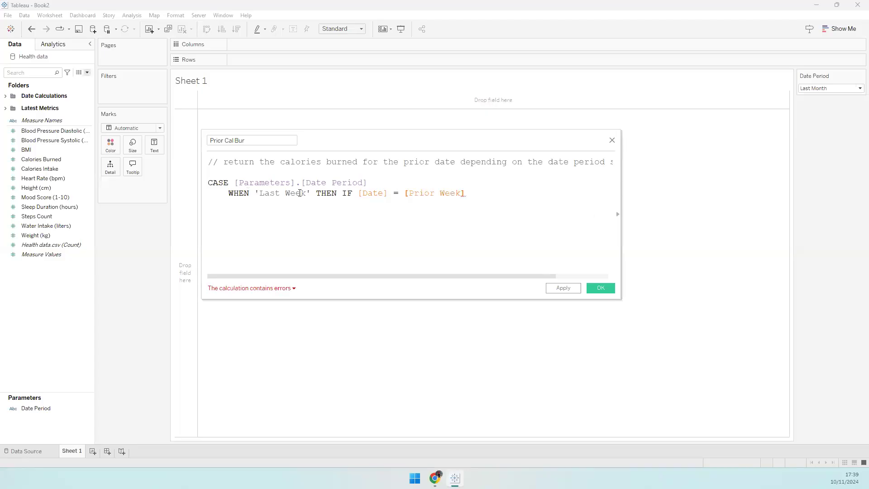
- Finish the Last Week branch with THEN [Calories Burned] END
{"action": "left_click_drag", "start_coordinate": [344, 195], "coordinate": [468, 195]}
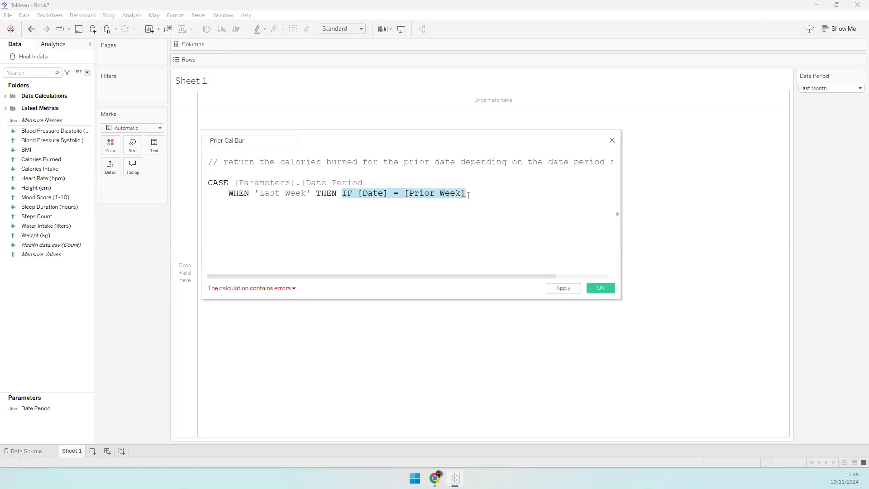
{"action": "left_click", "coordinate": [376, 196]}
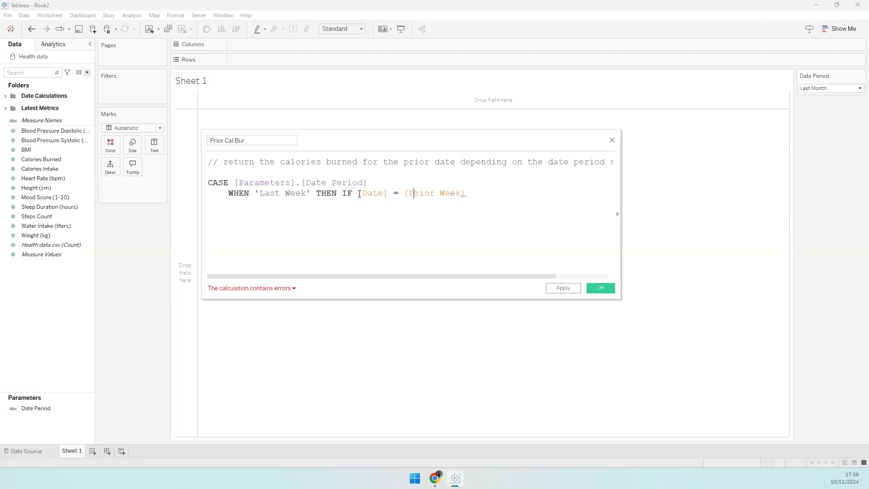
{"action": "left_click", "coordinate": [473, 197]}
{"action": "type", "text": "THEN [Calories Burned] "}
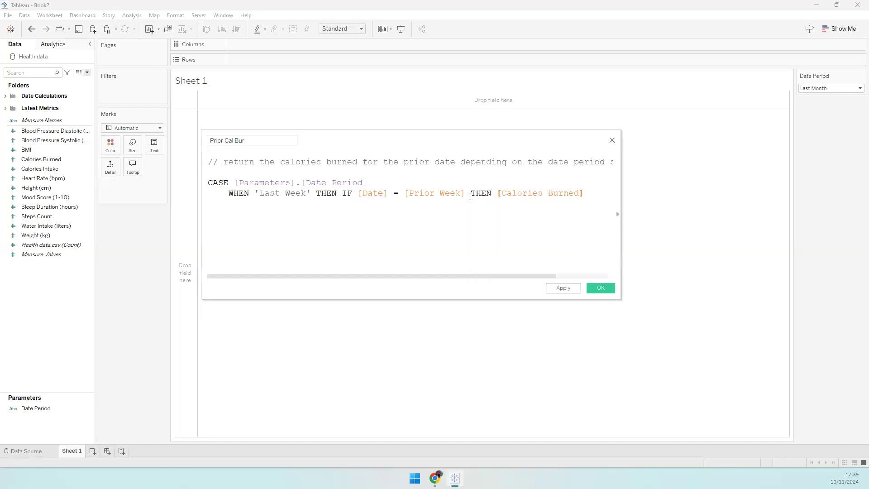
{"action": "type", "text": "END"}
- Select the entire Last Week line, undoing the stray pastes along the way
{"action": "left_click", "coordinate": [369, 184]}
{"action": "key", "text": "shift+Left"}
{"action": "key", "text": "shift+Left"}
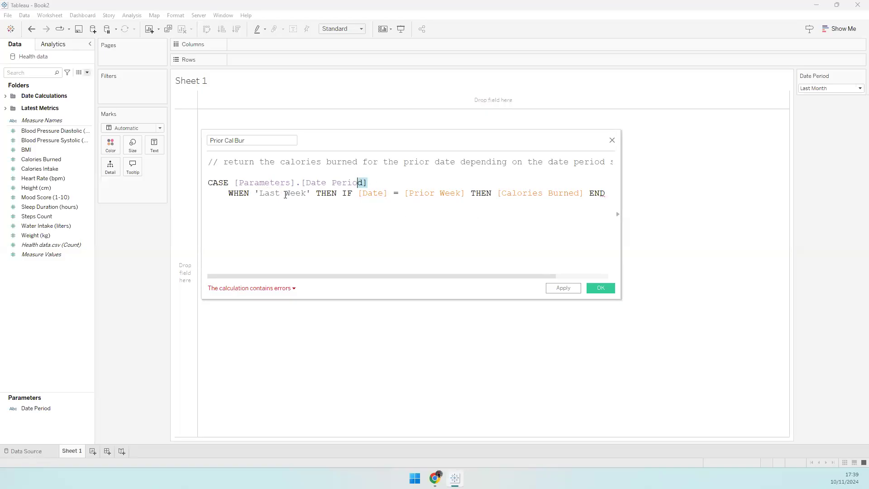
{"action": "left_click_drag", "start_coordinate": [359, 193], "coordinate": [461, 215]}
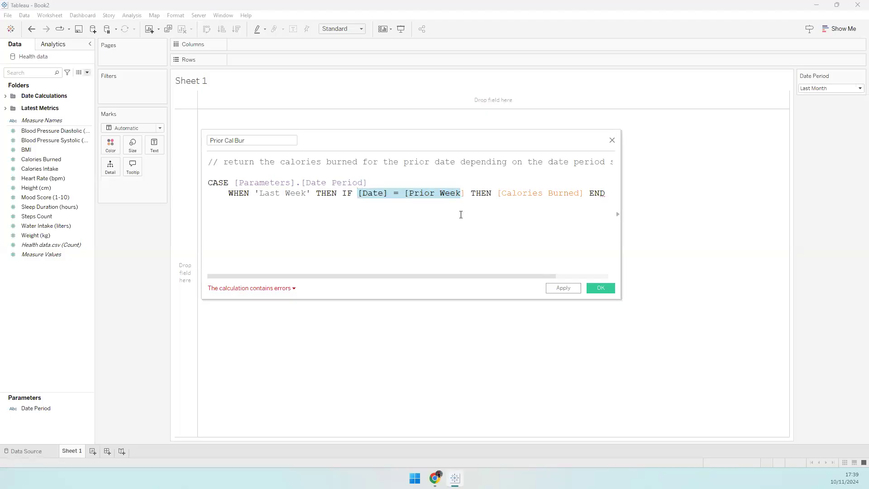
{"action": "left_click", "coordinate": [508, 196]}
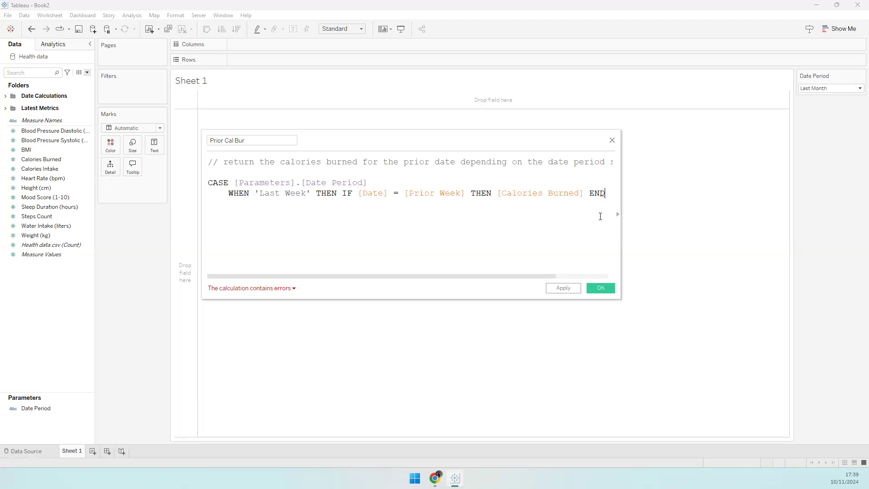
{"action": "left_click_drag", "start_coordinate": [605, 193], "coordinate": [208, 193]}
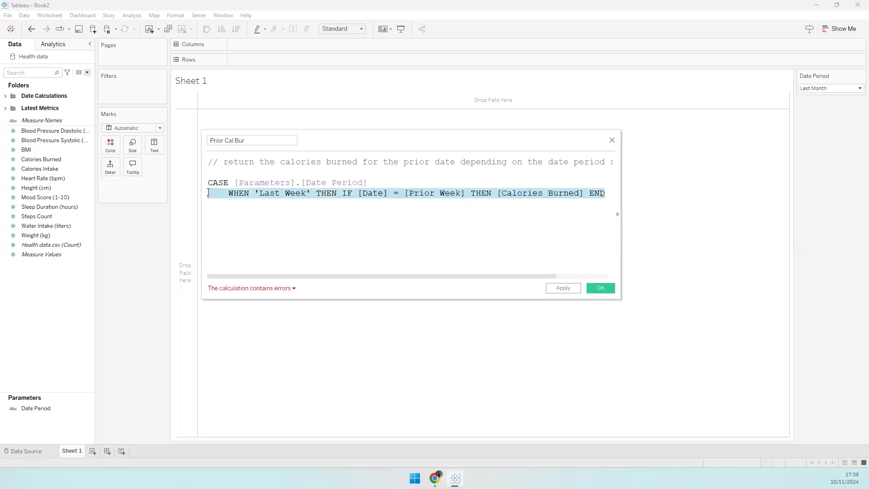
{"action": "left_click", "coordinate": [402, 195]}
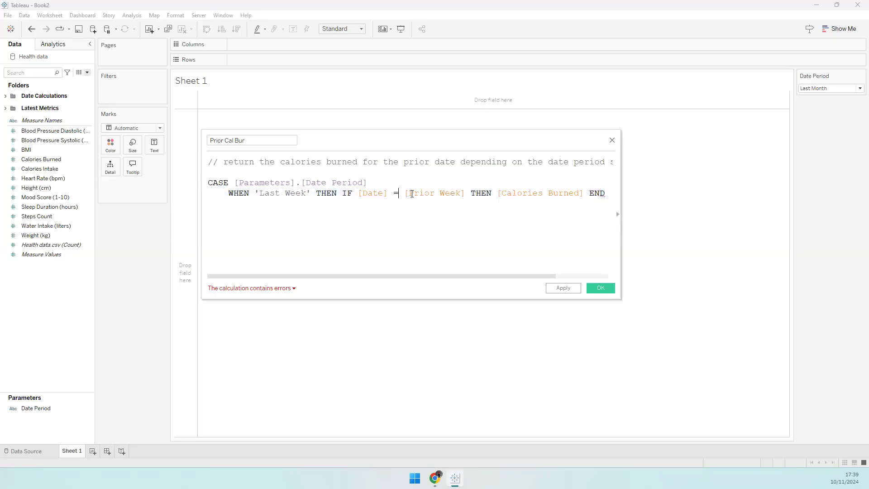
{"action": "left_click", "coordinate": [605, 193]}
{"action": "key", "text": "Return"}
{"action": "key", "text": "Return"}
{"action": "type", "text": "WHEN 'Last Week' THEN [Latest Day]"}
{"action": "key", "text": "ctrl+z"}
{"action": "left_click_drag", "start_coordinate": [207, 199], "coordinate": [201, 195]}
{"action": "type", "text": "WHEN 'Last Week' THEN [Latest Day]"}
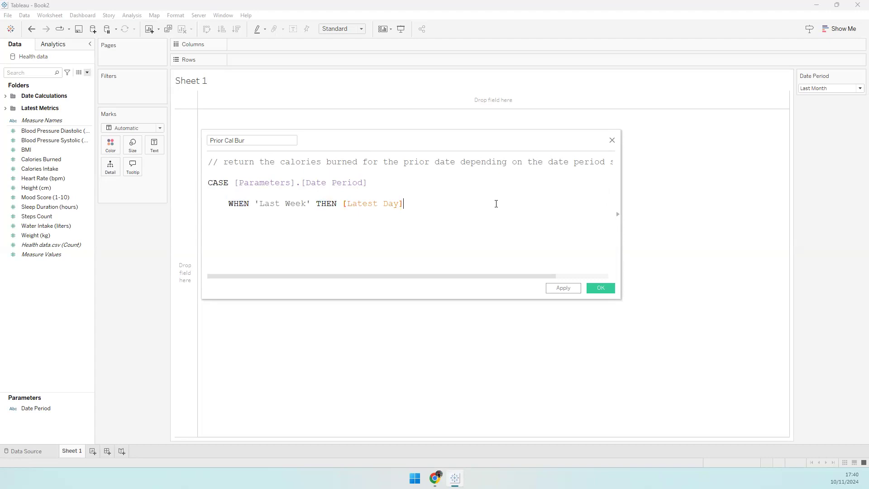
{"action": "key", "text": "ctrl+z"}
{"action": "left_click_drag", "start_coordinate": [605, 193], "coordinate": [206, 195]}
- Duplicate the Last Week line twice and close the CASE with END
{"action": "key", "text": "ctrl+c"}
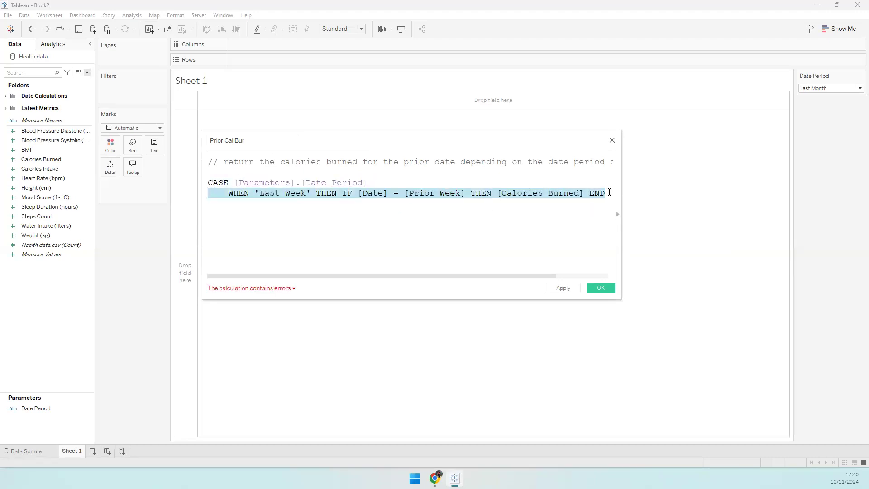
{"action": "left_click", "coordinate": [617, 201]}
{"action": "key", "text": "ctrl+v"}
{"action": "key", "text": "Return"}
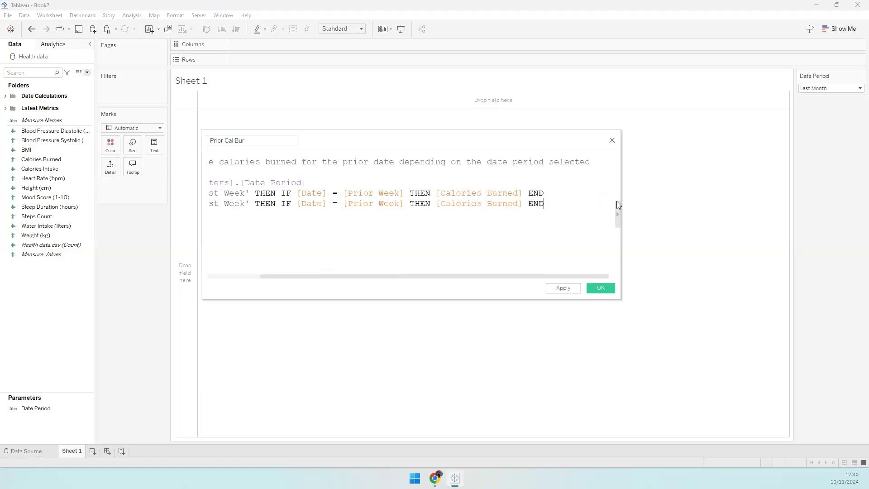
{"action": "key", "text": "ctrl+v"}
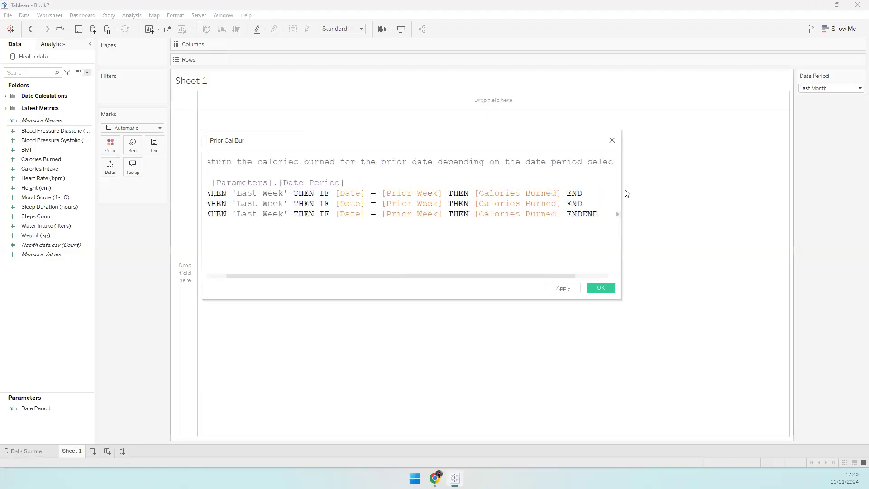
{"action": "key", "text": "Return"}
{"action": "type", "text": "END"}
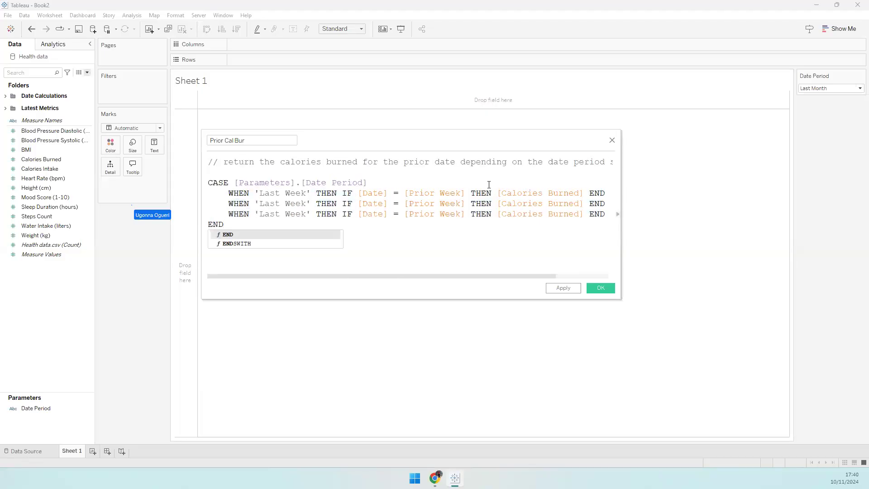
{"action": "left_click", "coordinate": [373, 193]}
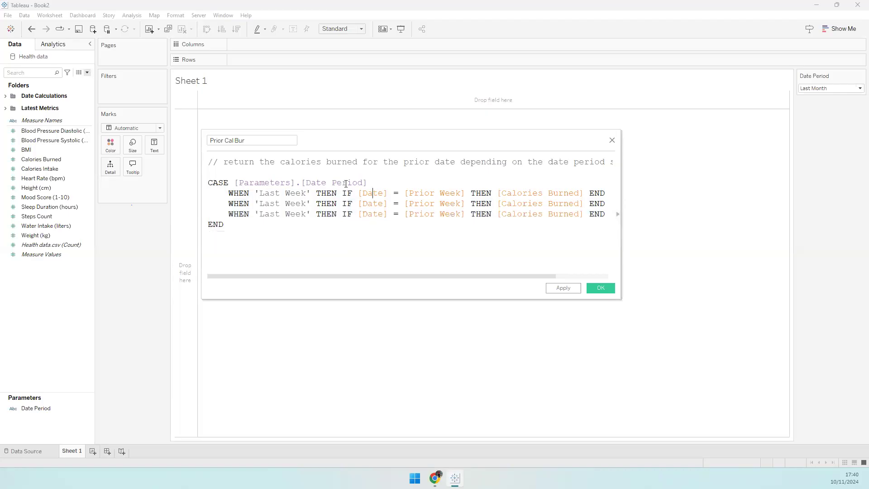
- Change the second branch to 'Last Month' comparing against [Prior Month]
{"action": "double_click", "coordinate": [291, 204]}
{"action": "type", "text": "Month"}
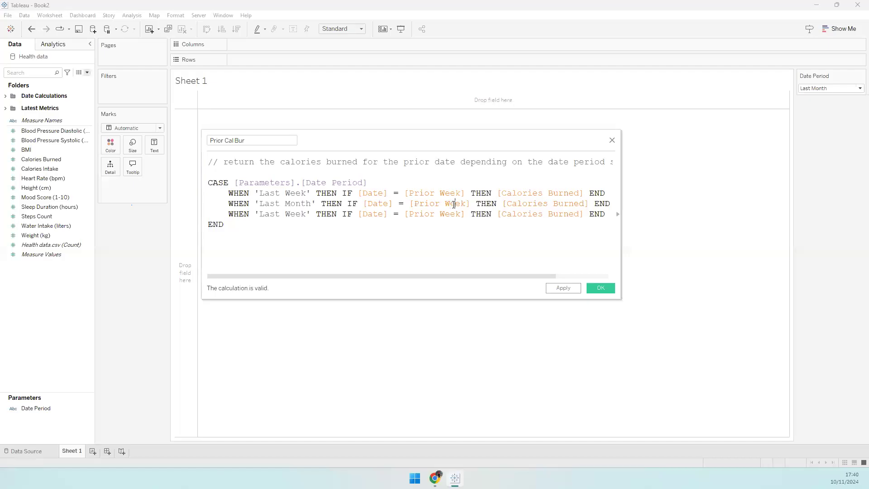
{"action": "left_click_drag", "start_coordinate": [445, 204], "coordinate": [462, 205]}
{"action": "type", "text": "Mo"}
{"action": "key", "text": "Return"}
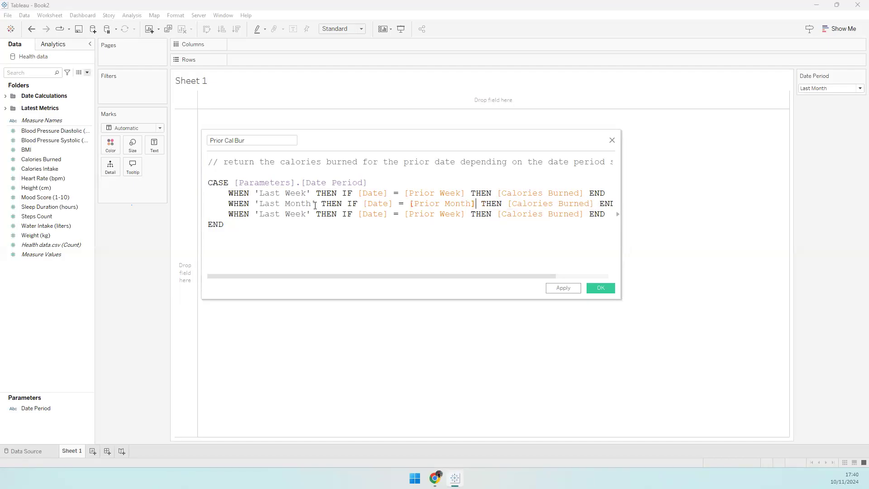
- Change the third branch to 'Last Year' with [Prior Year], then save Prior Cal Bur
{"action": "left_click_drag", "start_coordinate": [624, 295], "coordinate": [713, 295]}
{"action": "double_click", "coordinate": [293, 212]}
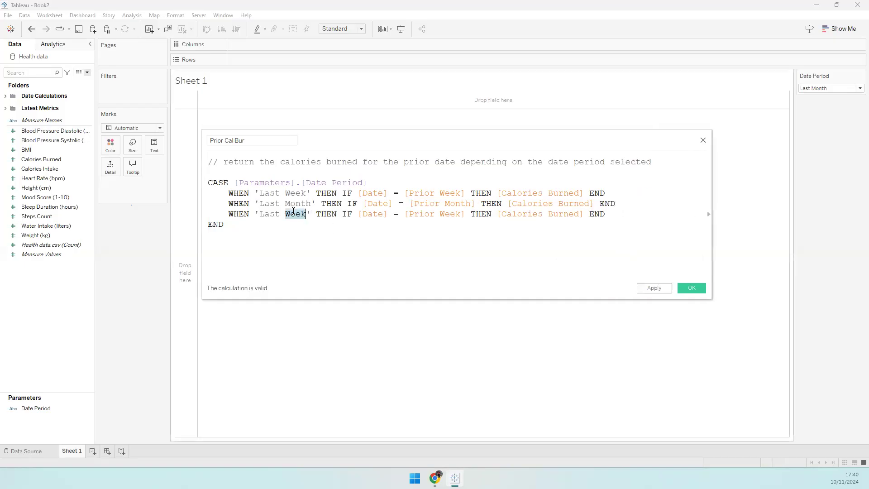
{"action": "type", "text": "Year"}
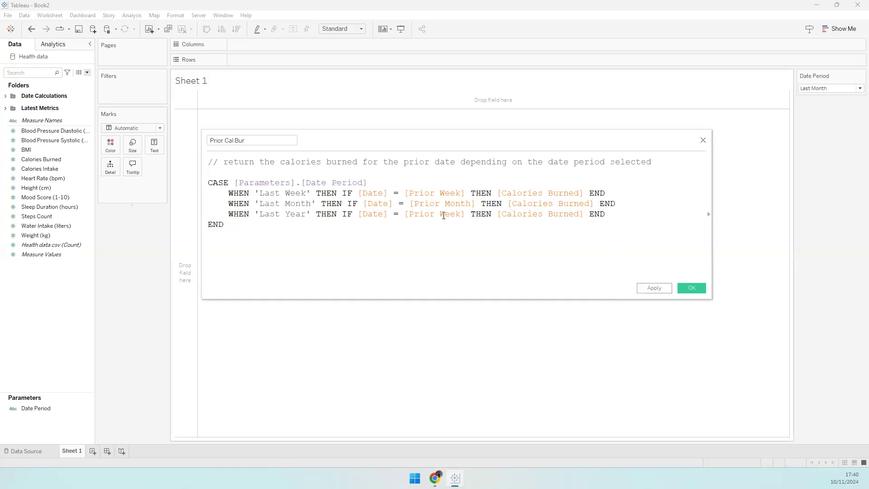
{"action": "left_click_drag", "start_coordinate": [440, 214], "coordinate": [460, 218]}
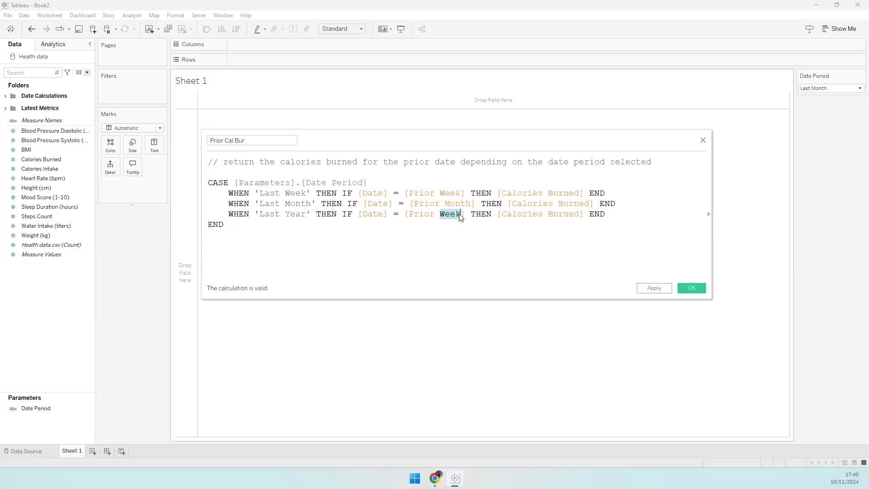
{"action": "type", "text": "Year"}
{"action": "left_click", "coordinate": [566, 260]}
{"action": "key", "text": "BackSpace"}
{"action": "left_click", "coordinate": [585, 262]}
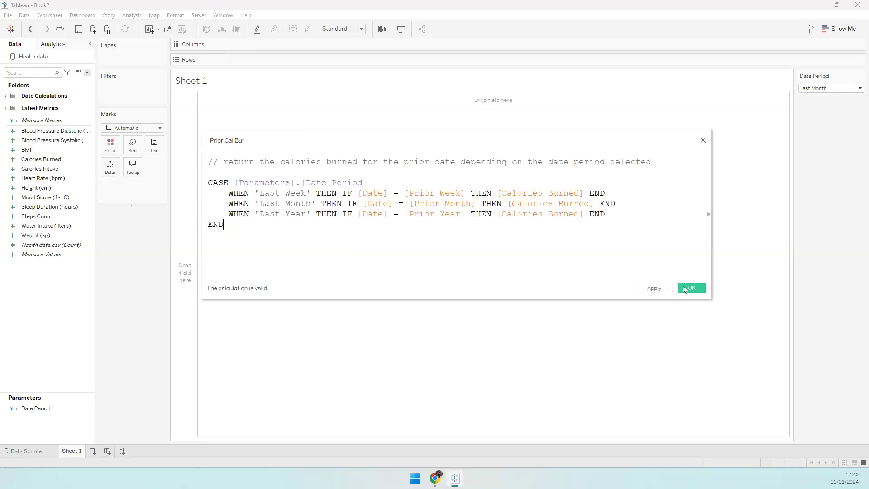
{"action": "left_click", "coordinate": [687, 288]}
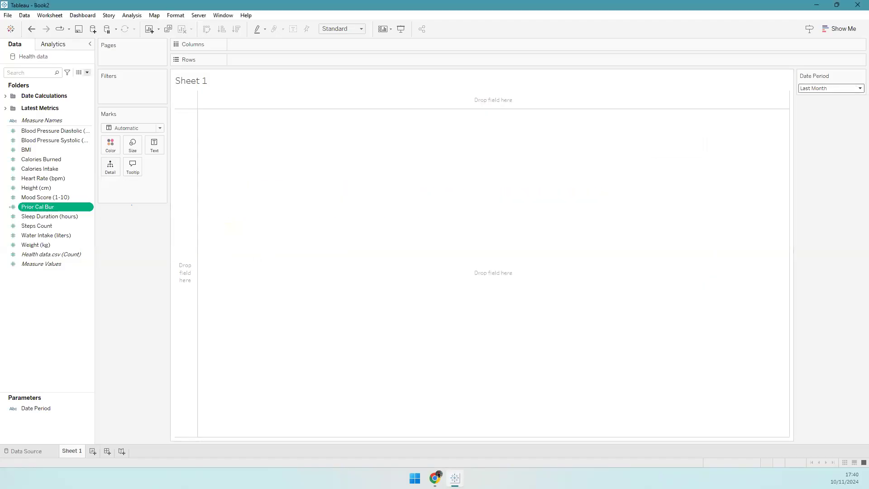
- Duplicate Prior Cal Bur and rename the copy Prior Cal Int
{"action": "right_click", "coordinate": [54, 207]}
{"action": "left_click", "coordinate": [79, 259]}
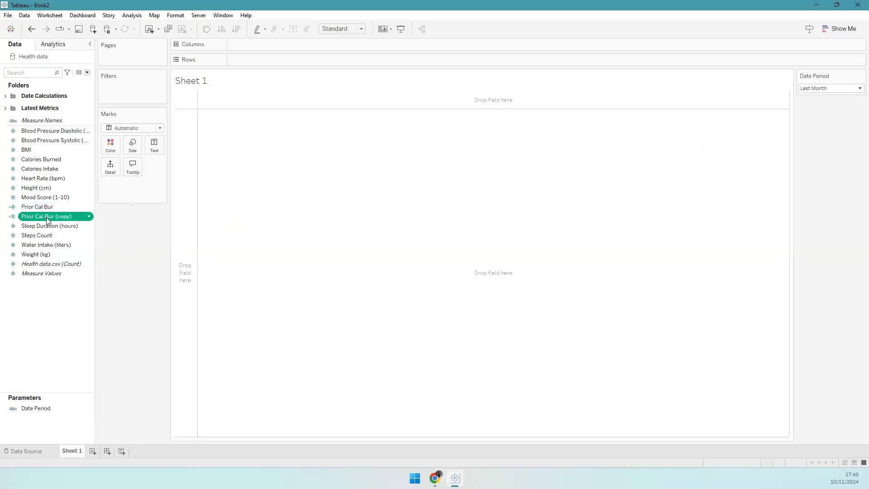
{"action": "right_click", "coordinate": [56, 217]}
{"action": "left_click", "coordinate": [67, 260]}
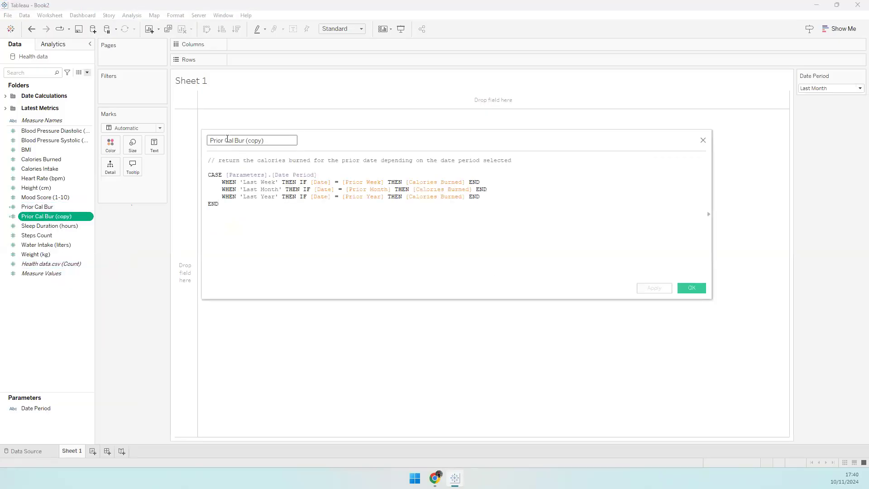
{"action": "left_click_drag", "start_coordinate": [227, 138], "coordinate": [282, 145]}
{"action": "type", "text": "Cal int"}
{"action": "key", "text": "BackSpace"}
{"action": "key", "text": "BackSpace"}
{"action": "key", "text": "BackSpace"}
{"action": "type", "text": "Int"}
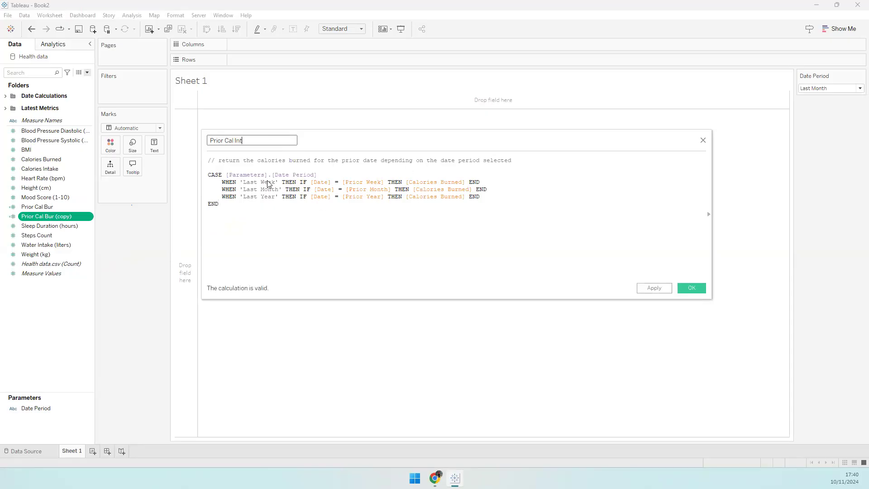
- Replace burned with intake in the comment and the Last Week and Last Month branches
{"action": "double_click", "coordinate": [299, 161]}
{"action": "type", "text": "intake"}
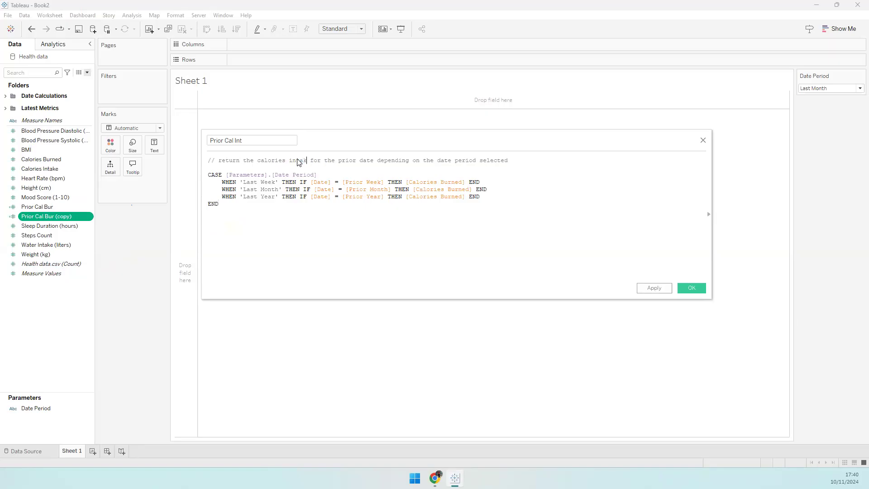
{"action": "double_click", "coordinate": [444, 182]}
{"action": "type", "text": "Intake"}
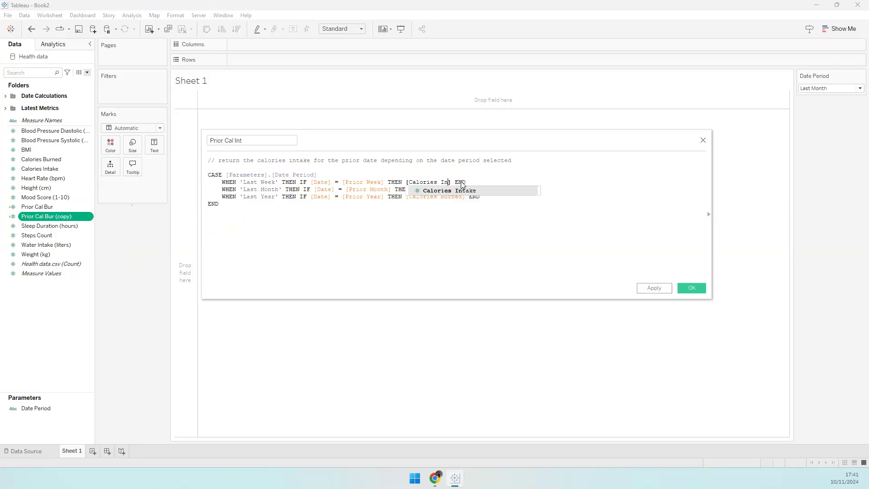
{"action": "left_click", "coordinate": [424, 245]}
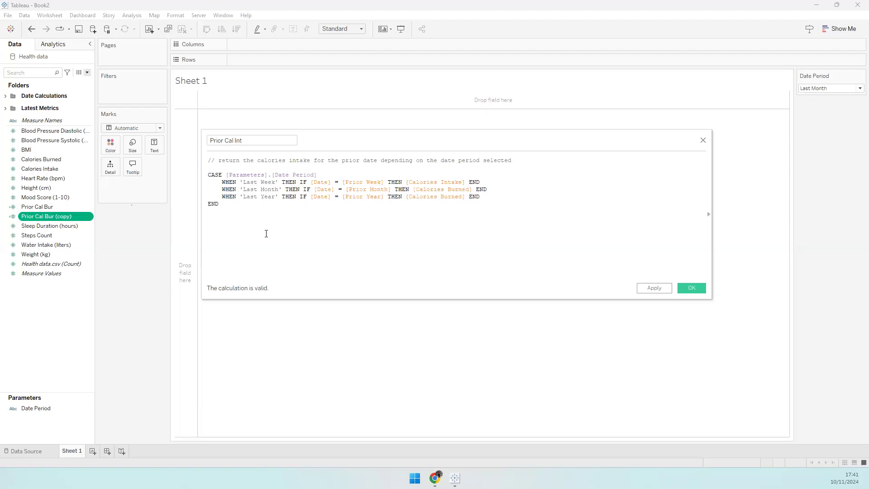
{"action": "double_click", "coordinate": [460, 189]}
{"action": "type", "text": "Intake"}
{"action": "left_click", "coordinate": [447, 227]}
- Switch the Last Year branch to [Calories Intake] and save Prior Cal Int
{"action": "double_click", "coordinate": [445, 198]}
{"action": "key", "text": "Left"}
{"action": "key", "text": "ctrl+shift+Left"}
{"action": "type", "text": "Intake"}
{"action": "left_click", "coordinate": [409, 232]}
{"action": "scroll", "coordinate": [462, 231], "scroll_direction": "up", "scroll_amount": 2}
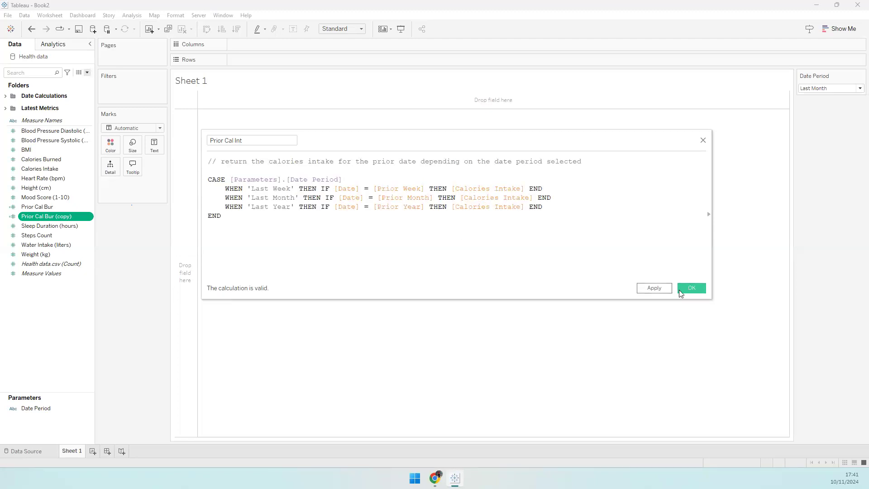
{"action": "left_click", "coordinate": [679, 288]}
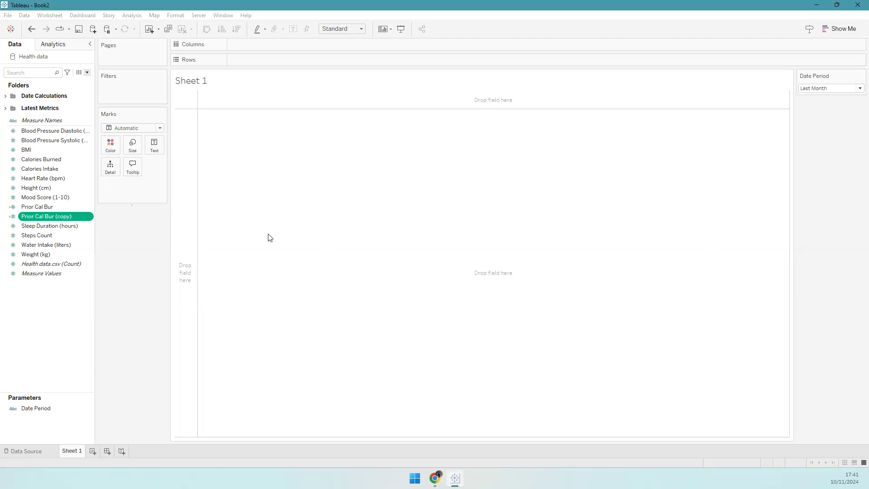
{"action": "left_click", "coordinate": [45, 207]}
- Duplicate Prior Cal Bur and Prior Cal Int twice to make four copies
{"action": "left_click", "coordinate": [48, 214], "text": "ctrl"}
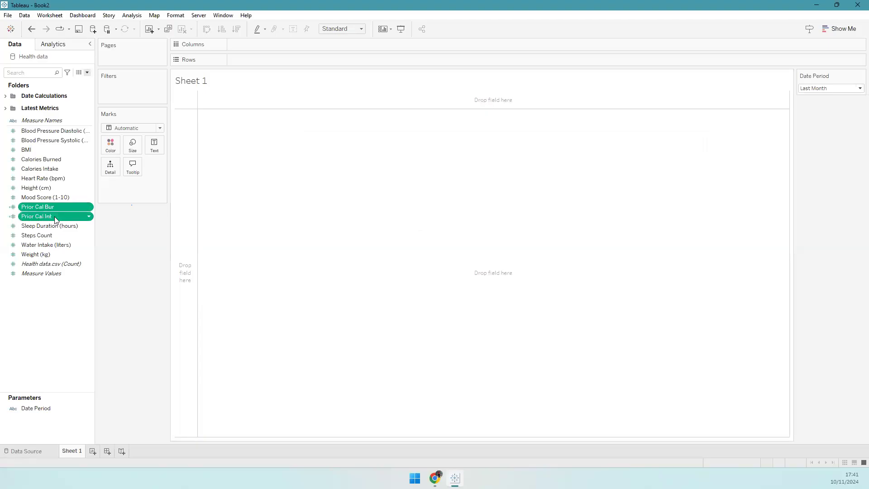
{"action": "right_click", "coordinate": [48, 215]}
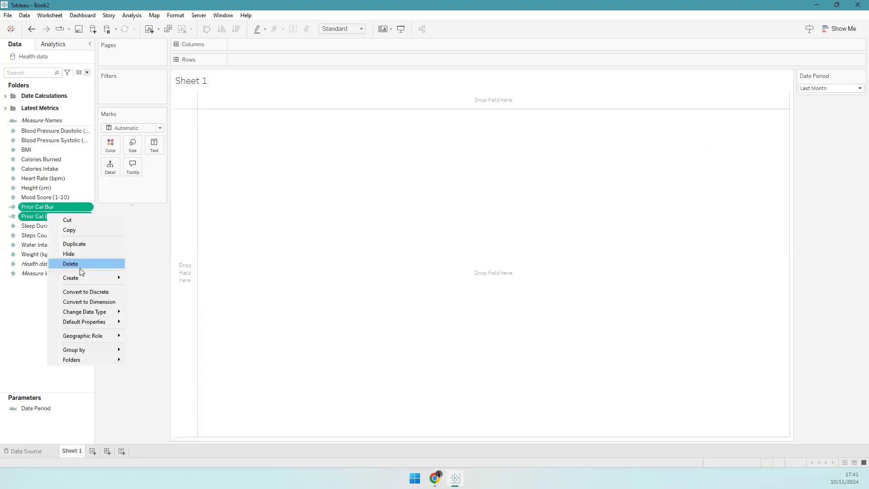
{"action": "left_click", "coordinate": [73, 243]}
{"action": "right_click", "coordinate": [60, 217]}
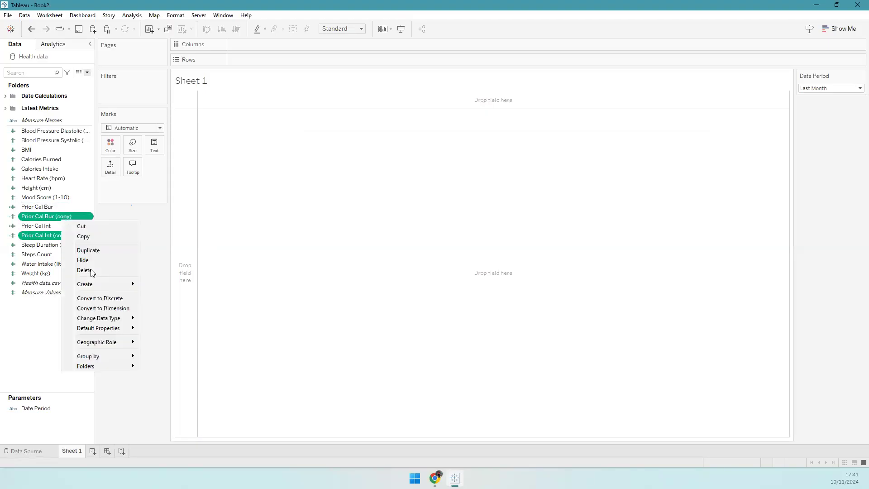
{"action": "left_click", "coordinate": [77, 246]}
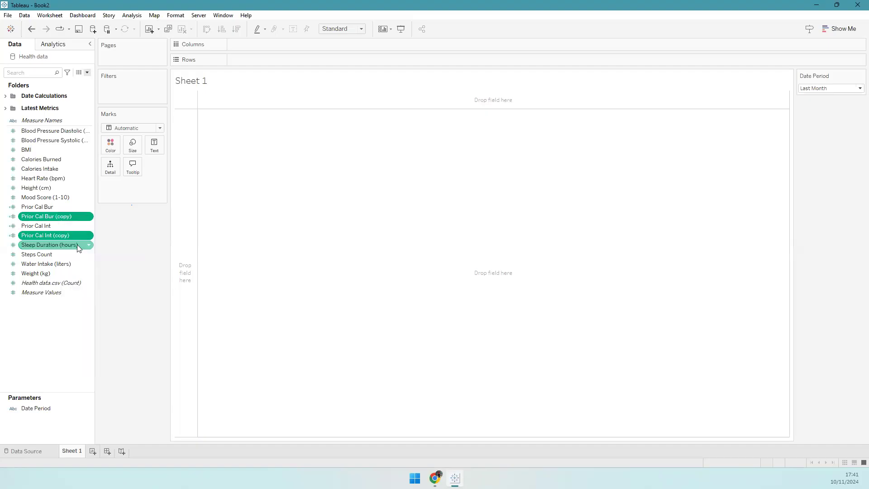
- Rename Prior Cal Bur (copy) to Prior Mood Score and change the comment to mood score
{"action": "double_click", "coordinate": [56, 215]}
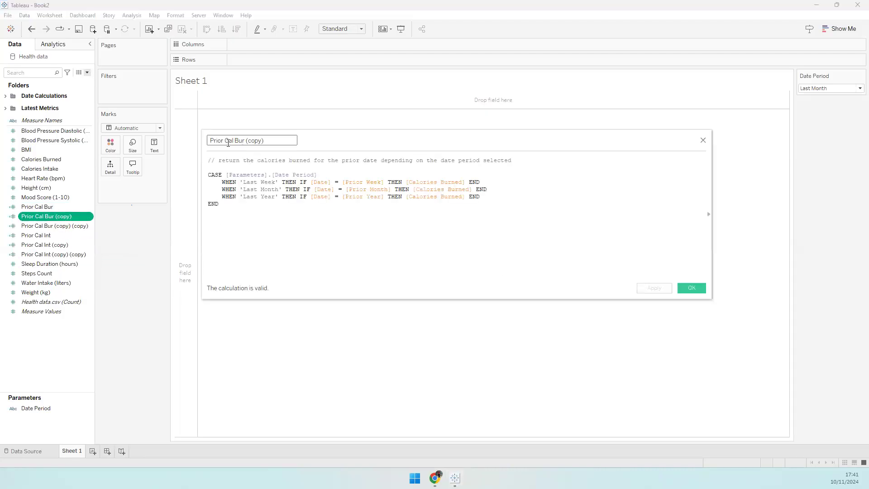
{"action": "left_click_drag", "start_coordinate": [226, 141], "coordinate": [293, 139]}
{"action": "type", "text": "mood"}
{"action": "key", "text": "BackSpace"}
{"action": "key", "text": "BackSpace"}
{"action": "key", "text": "BackSpace"}
{"action": "key", "text": "BackSpace"}
{"action": "type", "text": "Mood Score"}
{"action": "key", "text": "Tab"}
{"action": "left_click", "coordinate": [294, 171]}
{"action": "key", "text": "ctrl+shift+Right"}
{"action": "key", "text": "ctrl+shift+Right"}
{"action": "type", "text": "mood score"}
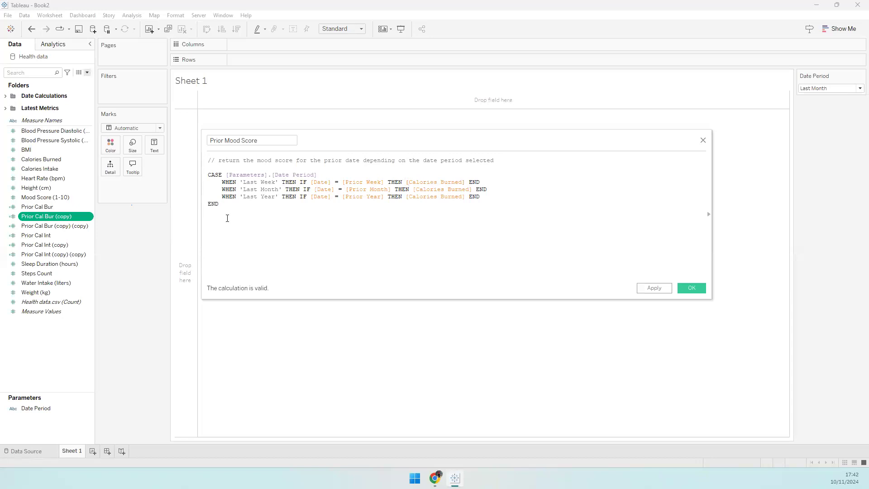
- Put Mood Score (1-10) into every branch and save the valid calculation
{"action": "mouse_move", "coordinate": [39, 195]}
{"action": "left_mouse_down"}
{"action": "mouse_move", "coordinate": [449, 193]}
{"action": "mouse_move", "coordinate": [335, 207]}
{"action": "mouse_move", "coordinate": [431, 194]}
{"action": "left_mouse_up"}
{"action": "left_click_drag", "start_coordinate": [46, 197], "coordinate": [439, 208]}
{"action": "left_click", "coordinate": [649, 284]}
{"action": "left_click", "coordinate": [684, 285]}
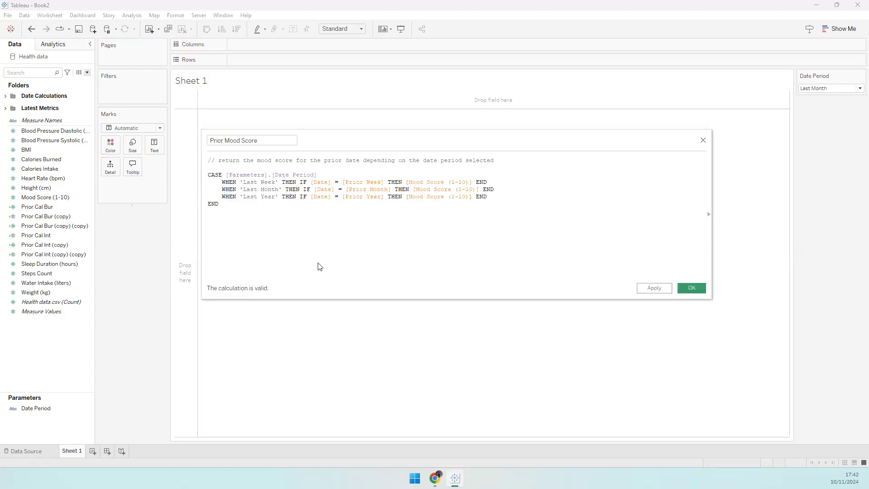
{"action": "right_click", "coordinate": [73, 218]}
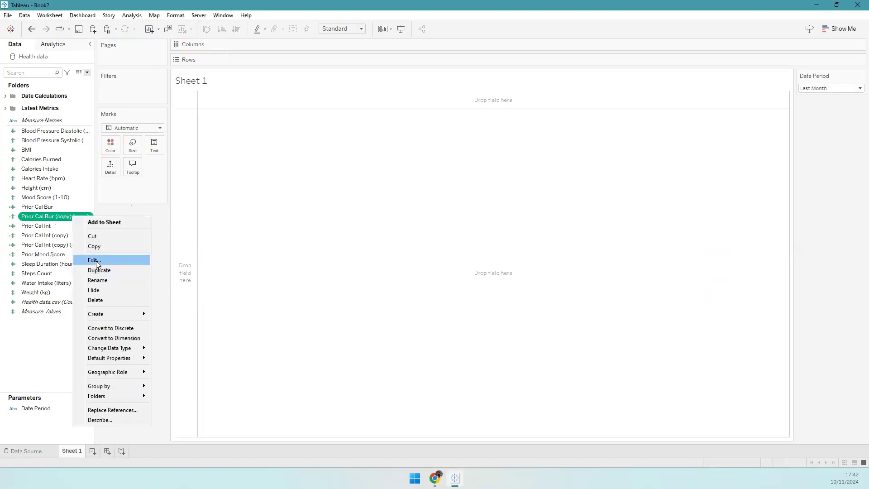
- Rename the next copy to Prior Sleep Dur, insert Sleep Duration (hours), and save
{"action": "left_click", "coordinate": [96, 259]}
{"action": "left_click", "coordinate": [229, 141]}
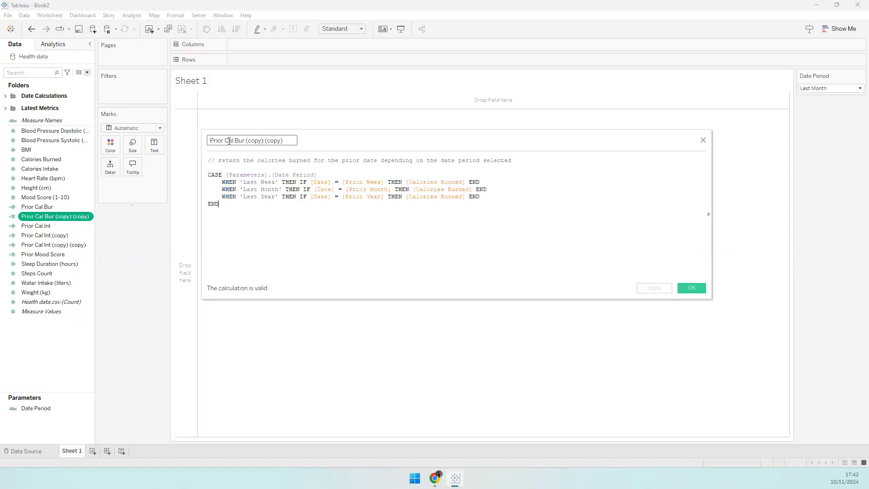
{"action": "left_click_drag", "start_coordinate": [226, 142], "coordinate": [295, 140]}
{"action": "type", "text": "Sleep Dur"}
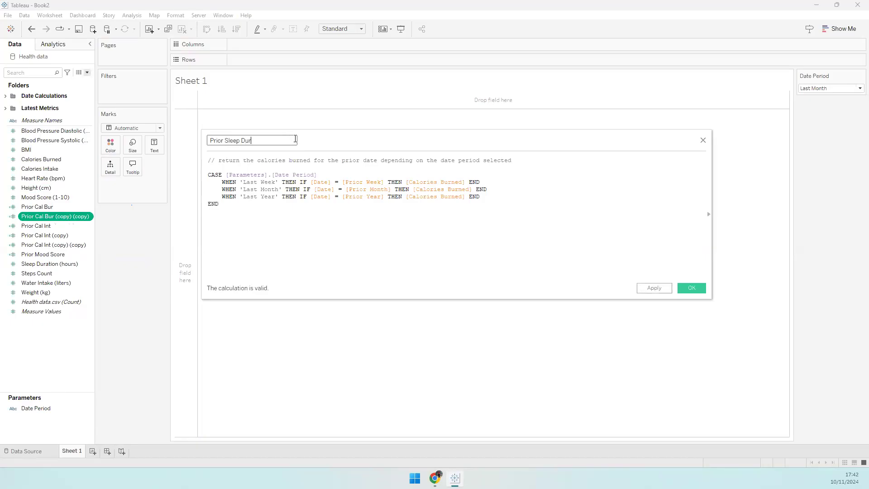
{"action": "key", "text": "Tab"}
{"action": "left_click", "coordinate": [317, 207]}
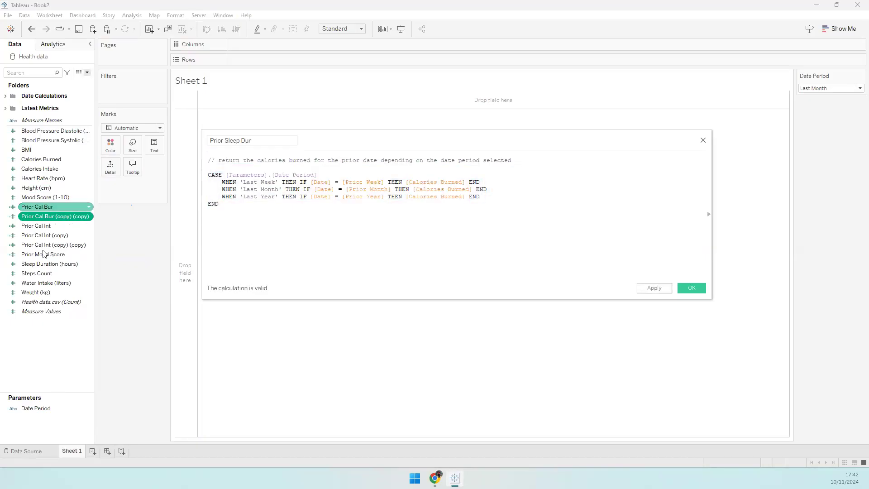
{"action": "mouse_move", "coordinate": [33, 267]}
{"action": "left_mouse_down"}
{"action": "mouse_move", "coordinate": [408, 186]}
{"action": "mouse_move", "coordinate": [435, 189]}
{"action": "left_mouse_up"}
{"action": "mouse_move", "coordinate": [45, 265]}
{"action": "left_mouse_down"}
{"action": "mouse_move", "coordinate": [441, 190]}
{"action": "mouse_move", "coordinate": [411, 232]}
{"action": "mouse_move", "coordinate": [441, 205]}
{"action": "left_mouse_up"}
{"action": "left_click", "coordinate": [692, 288]}
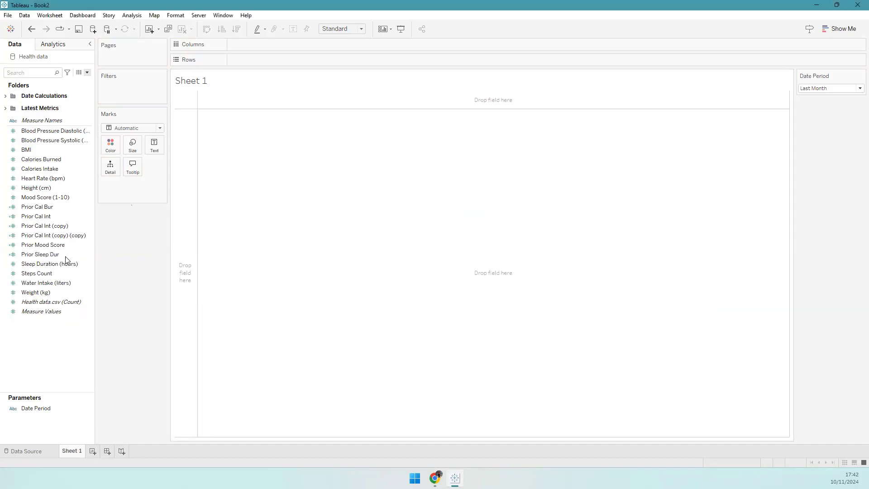
- Rename Prior Cal Int (copy) to Prior Steps Count with Steps Count in all three branches
{"action": "left_click", "coordinate": [60, 227]}
{"action": "right_click", "coordinate": [61, 227]}
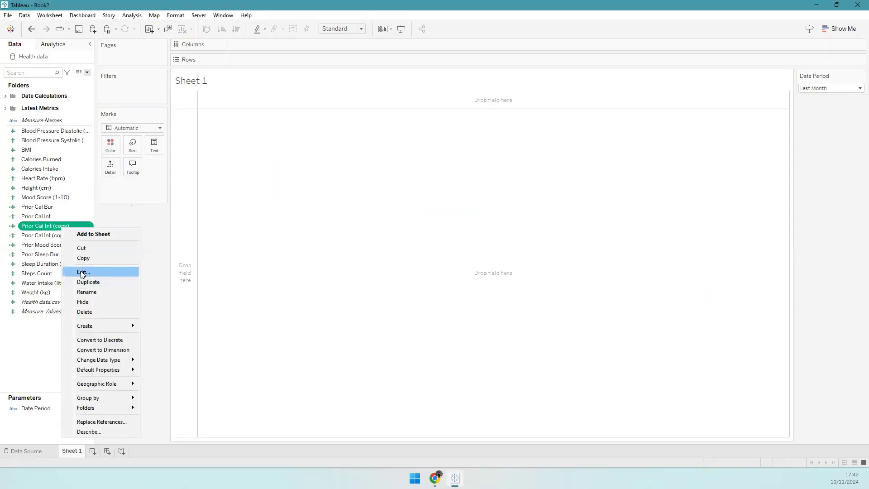
{"action": "left_click", "coordinate": [108, 272]}
{"action": "left_click_drag", "start_coordinate": [224, 140], "coordinate": [300, 141]}
{"action": "type", "text": "Steps Count"}
{"action": "key", "text": "Tab"}
{"action": "left_click", "coordinate": [444, 206]}
{"action": "left_click_drag", "start_coordinate": [55, 273], "coordinate": [430, 183]}
{"action": "left_click_drag", "start_coordinate": [62, 275], "coordinate": [428, 190]}
{"action": "left_click_drag", "start_coordinate": [302, 252], "coordinate": [439, 197]}
{"action": "left_click", "coordinate": [690, 290]}
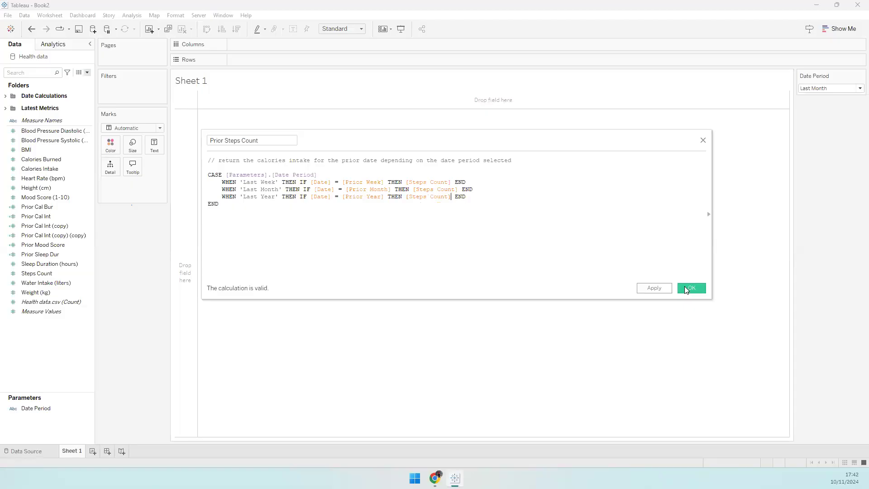
{"action": "left_click", "coordinate": [89, 226]}
{"action": "left_click", "coordinate": [90, 272]}
- Rename the last copy Prior Water Intake, use Water Intake (liters) in all three branches, and save
{"action": "left_click", "coordinate": [225, 140]}
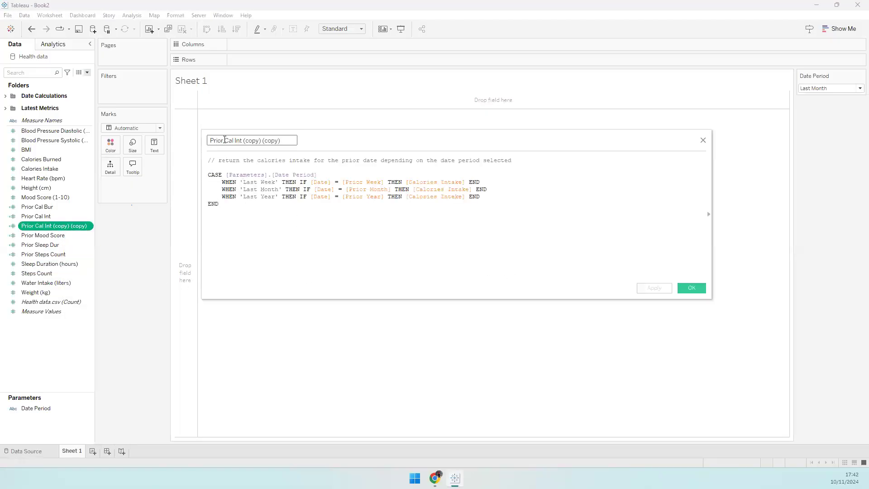
{"action": "left_click_drag", "start_coordinate": [225, 140], "coordinate": [308, 138]}
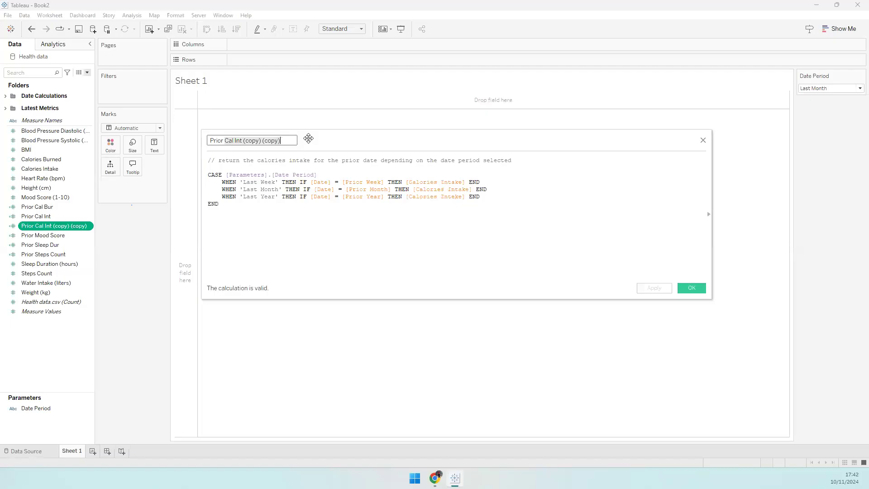
{"action": "type", "text": "Water Intake"}
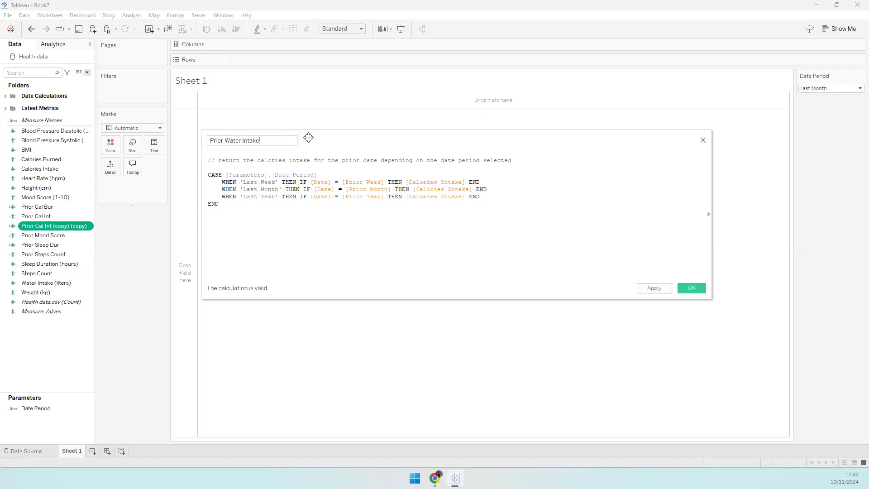
{"action": "left_click", "coordinate": [331, 239]}
{"action": "left_click_drag", "start_coordinate": [43, 282], "coordinate": [428, 188]}
{"action": "left_click_drag", "start_coordinate": [58, 282], "coordinate": [431, 198]}
{"action": "left_click_drag", "start_coordinate": [41, 288], "coordinate": [436, 200]}
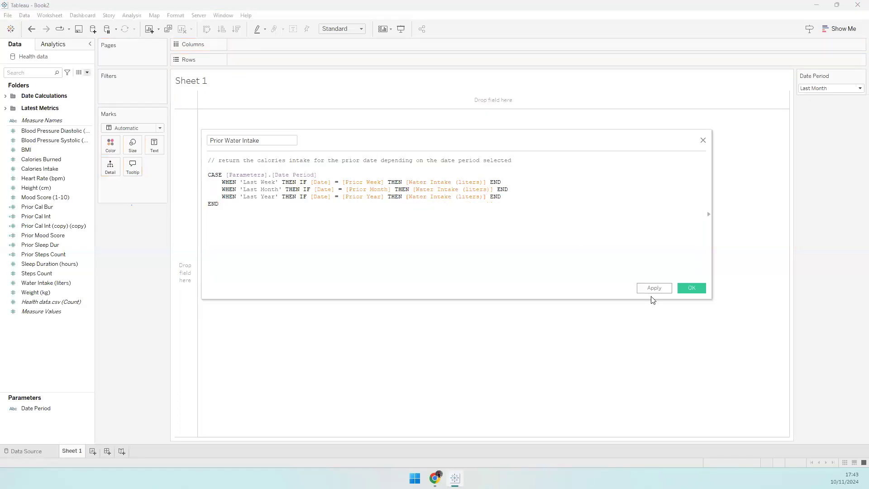
{"action": "left_click", "coordinate": [692, 288]}
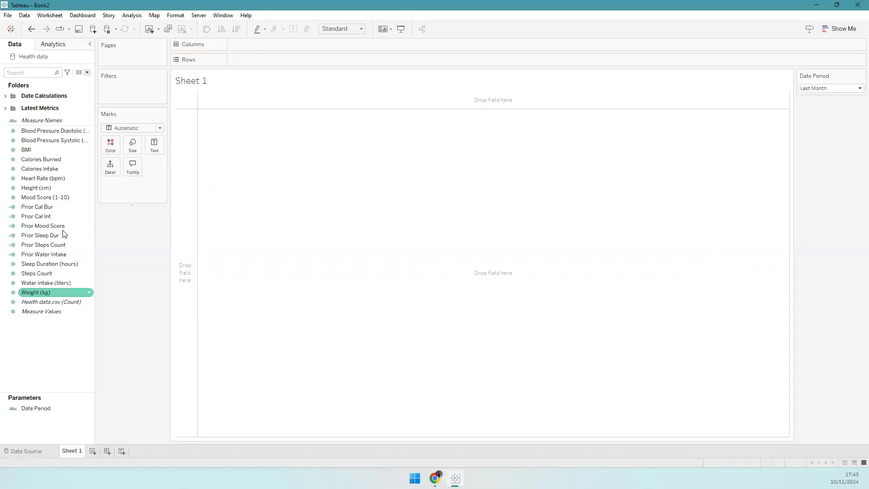
- Create a new Prior Metrics folder in the Data pane
{"action": "right_click", "coordinate": [60, 320]}
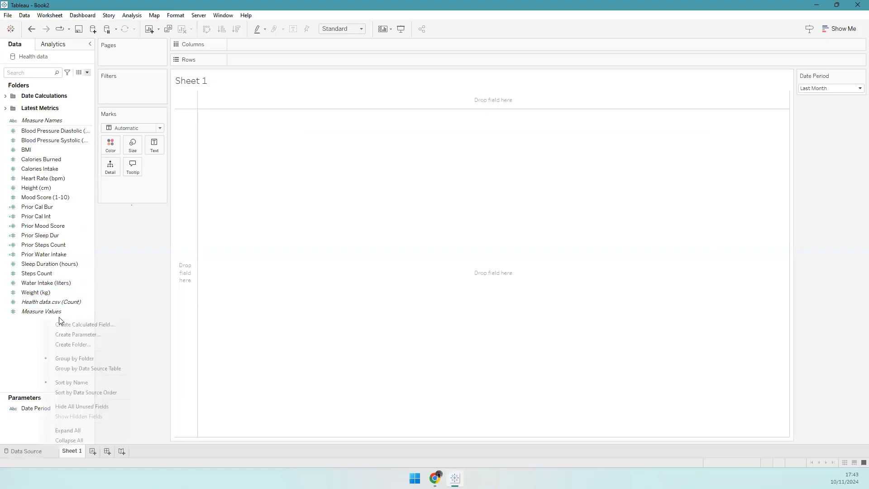
{"action": "left_click", "coordinate": [68, 344]}
{"action": "type", "text": "Prior me"}
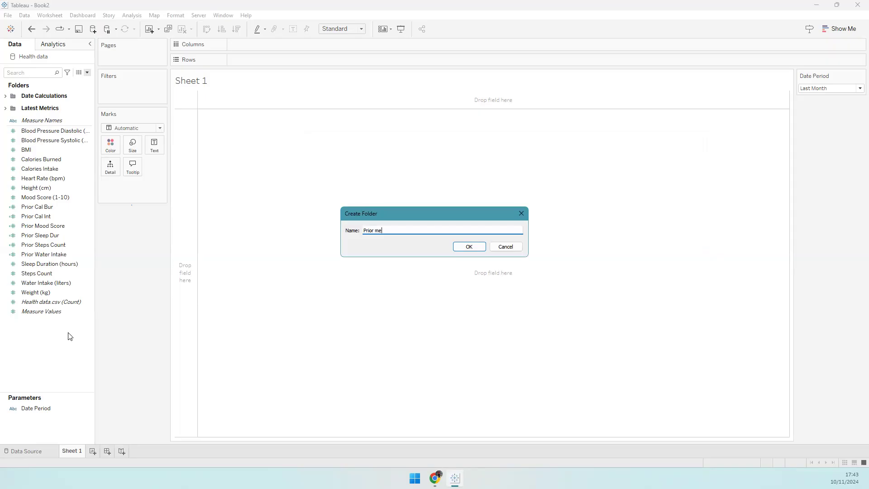
{"action": "key", "text": "BackSpace"}
{"action": "key", "text": "BackSpace"}
{"action": "key", "text": "BackSpace"}
{"action": "key", "text": "BackSpace"}
{"action": "key", "text": "BackSpace"}
{"action": "key", "text": "BackSpace"}
{"action": "type", "text": "Metrics"}
{"action": "key", "text": "Return"}
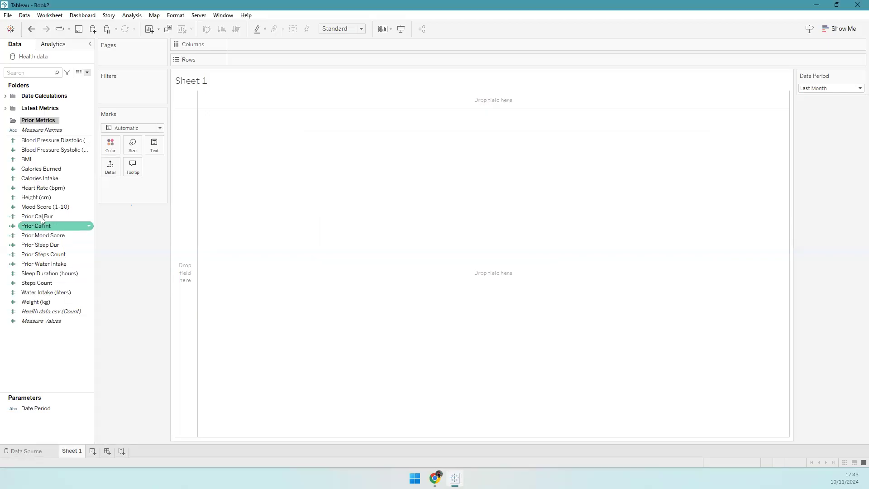
- Move the six Prior fields into Prior Metrics and collapse the folder
{"action": "left_click", "coordinate": [41, 226], "text": "shift"}
{"action": "left_click", "coordinate": [56, 263]}
{"action": "left_click", "coordinate": [48, 217], "text": "shift"}
{"action": "left_click_drag", "start_coordinate": [49, 228], "coordinate": [40, 120]}
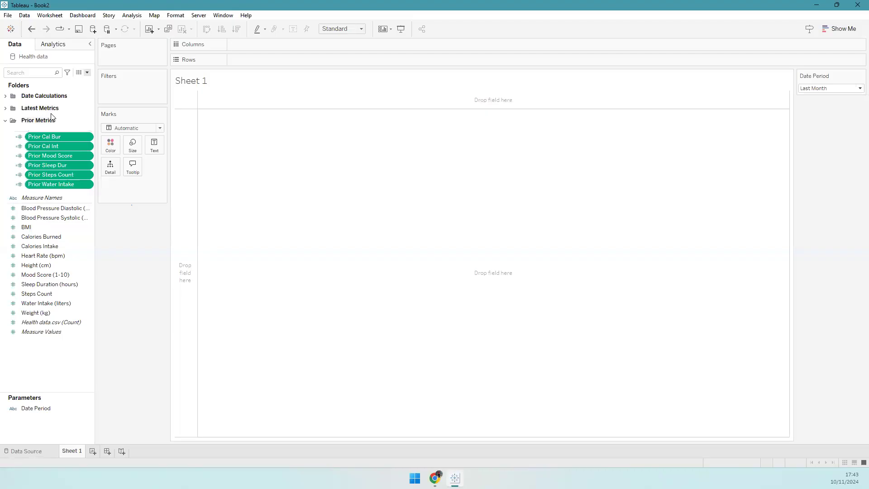
{"action": "left_click", "coordinate": [5, 120]}
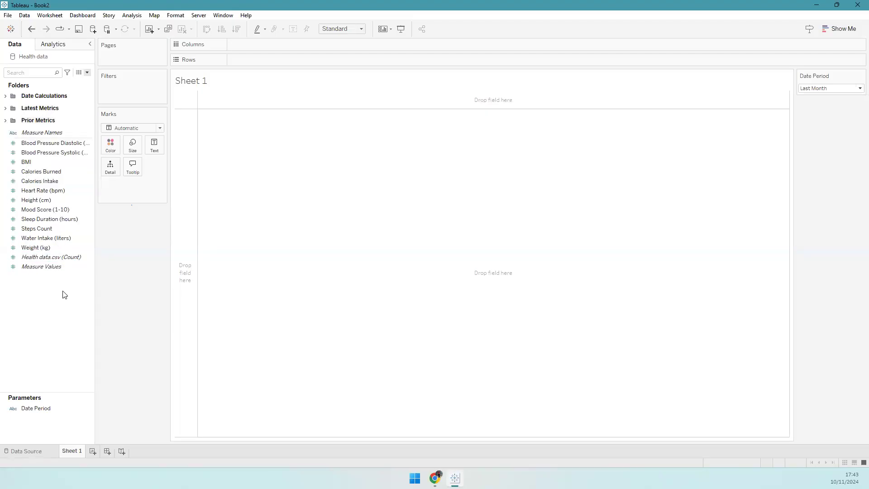
- Group the twelve measures from Blood Pressure Diastolic through Weight (kg) into a new Metrics folder
{"action": "left_click", "coordinate": [45, 143]}
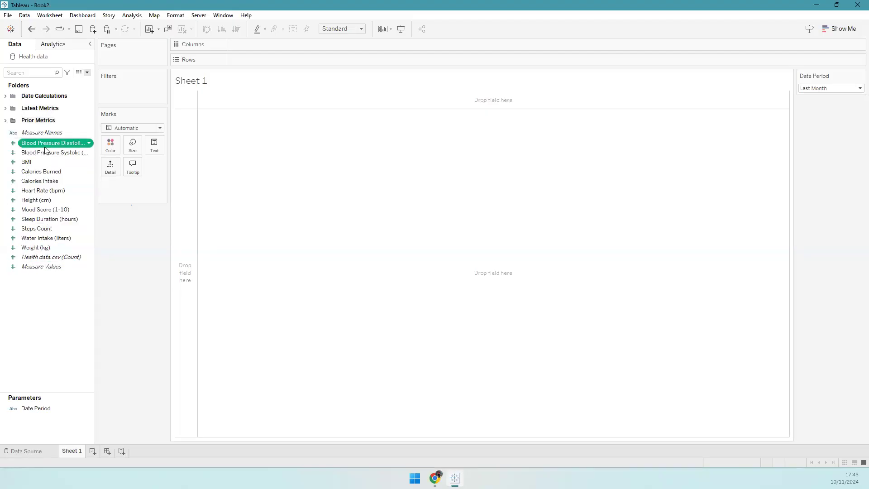
{"action": "left_click", "coordinate": [57, 248], "text": "shift"}
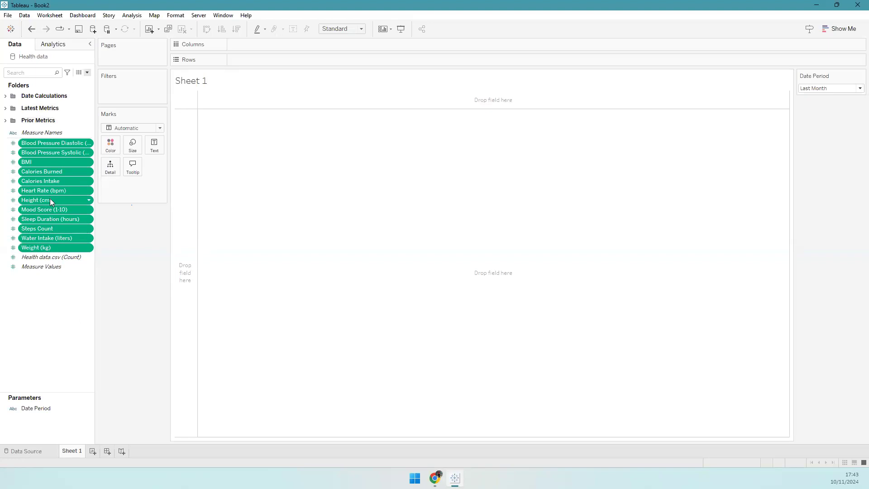
{"action": "right_click", "coordinate": [53, 212]}
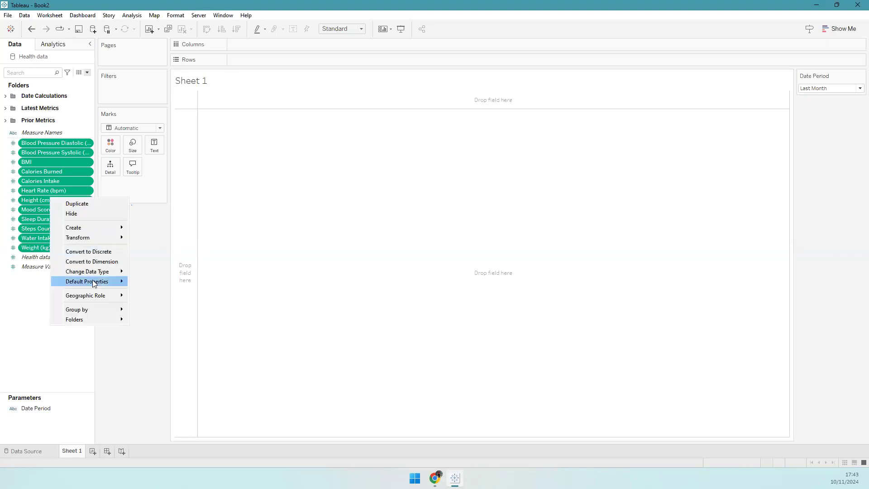
{"action": "mouse_move", "coordinate": [124, 319]}
{"action": "left_click", "coordinate": [162, 332]}
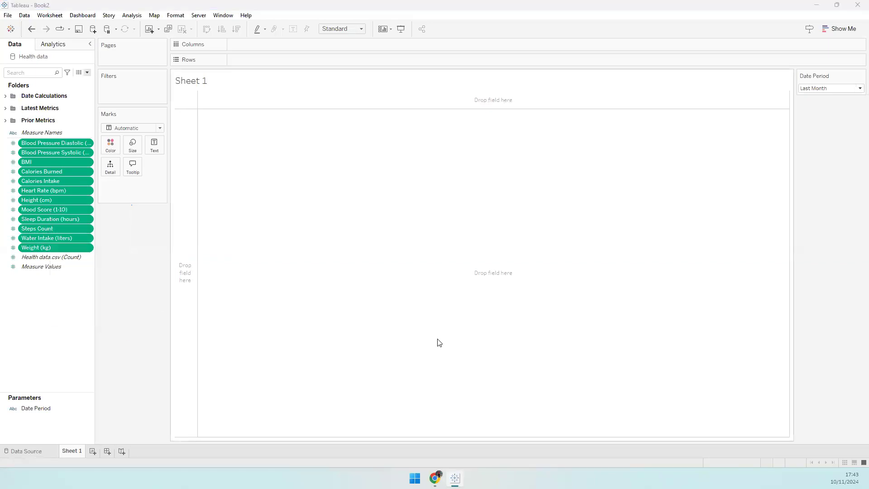
{"action": "type", "text": "Metrics"}
{"action": "left_click", "coordinate": [469, 246]}
{"action": "left_click", "coordinate": [5, 121]}
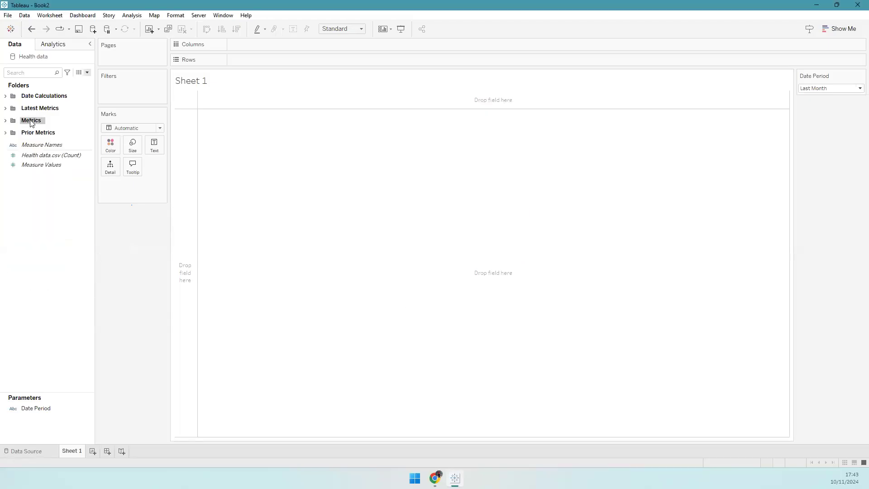
- Check the Date Calculations, Latest Metrics, Metrics and Prior Metrics folders, then view the published Health Tracker dashboard
{"action": "left_click", "coordinate": [6, 132]}
{"action": "left_click", "coordinate": [5, 120]}
{"action": "left_click", "coordinate": [5, 107]}
{"action": "left_click", "coordinate": [5, 95]}
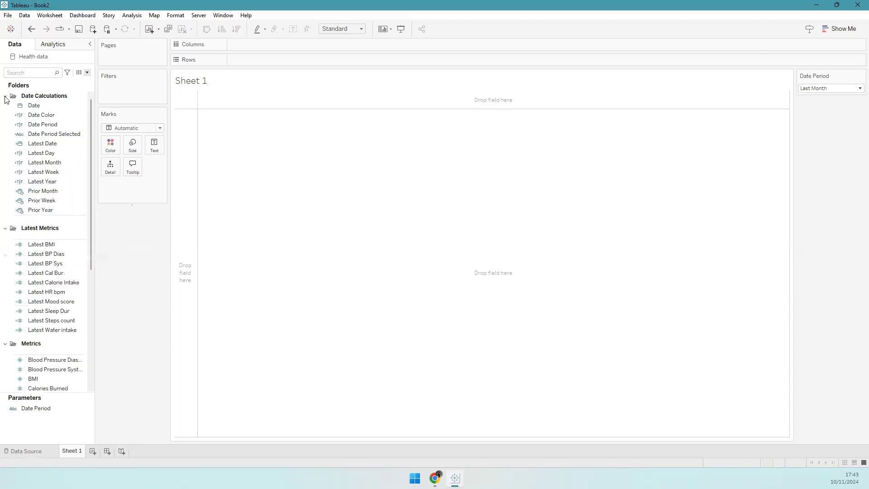
{"action": "left_click", "coordinate": [5, 96]}
{"action": "left_click", "coordinate": [5, 108]}
{"action": "left_click", "coordinate": [5, 120]}
{"action": "left_click", "coordinate": [6, 132]}
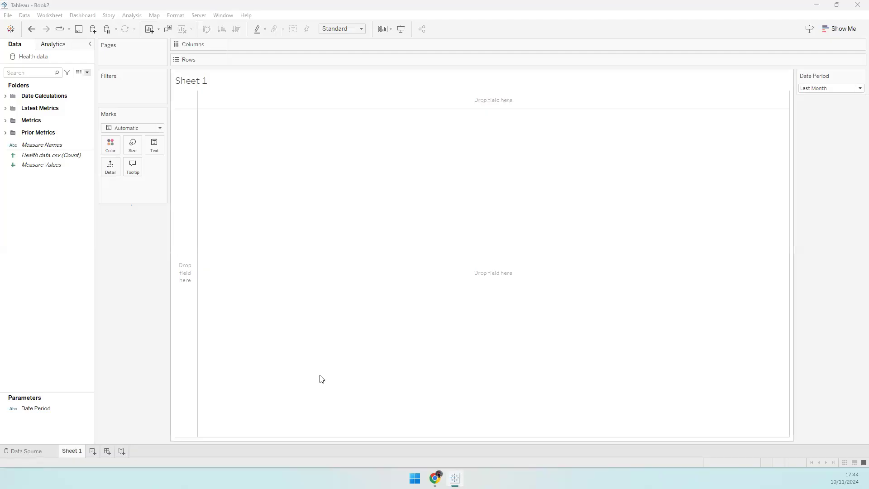
{"action": "left_click", "coordinate": [42, 233]}
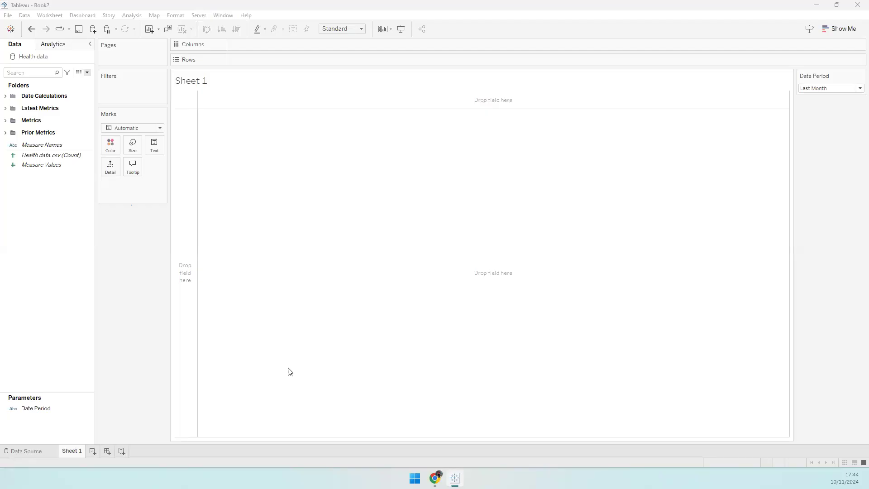
{"action": "left_click", "coordinate": [435, 477]}
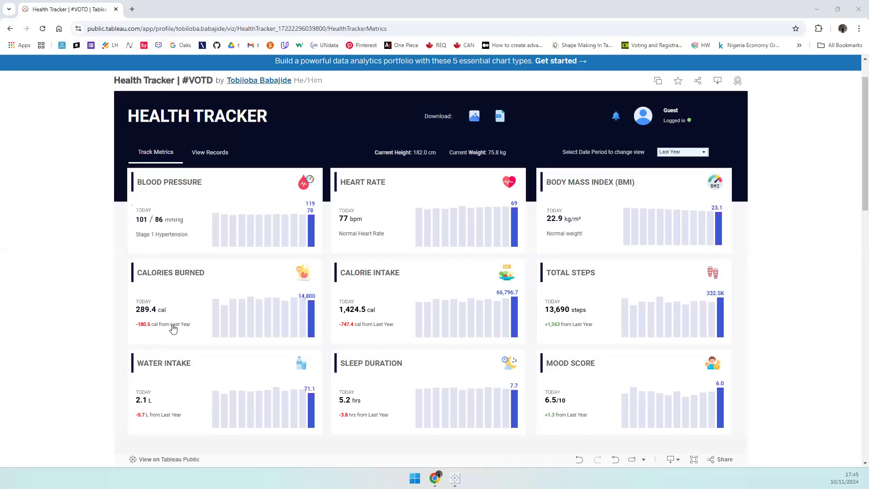
- Switch from Chrome to the Tableau Desktop Book2 workbook with its empty Sheet 1
{"action": "mouse_move", "coordinate": [455, 479]}
{"action": "left_click", "coordinate": [455, 478]}
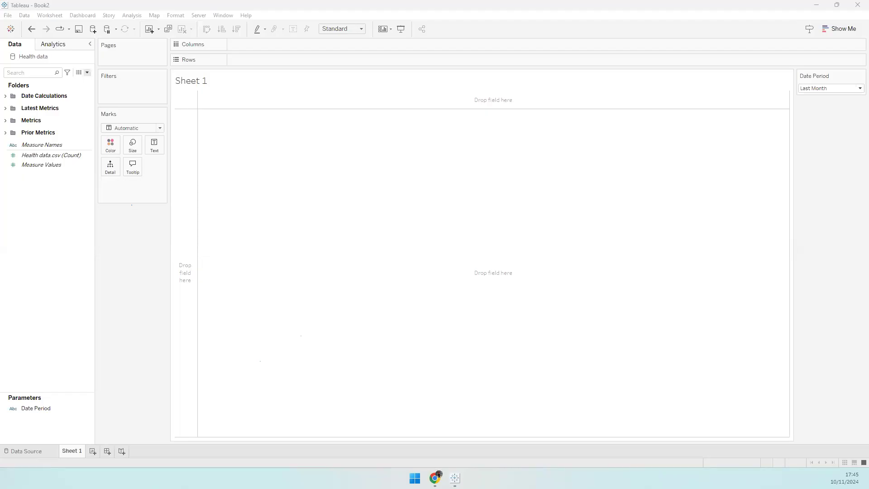
- Create a calculated field named Cal Bur Diff - with a comment about returning the negative Calories burned difference
{"action": "right_click", "coordinate": [56, 208]}
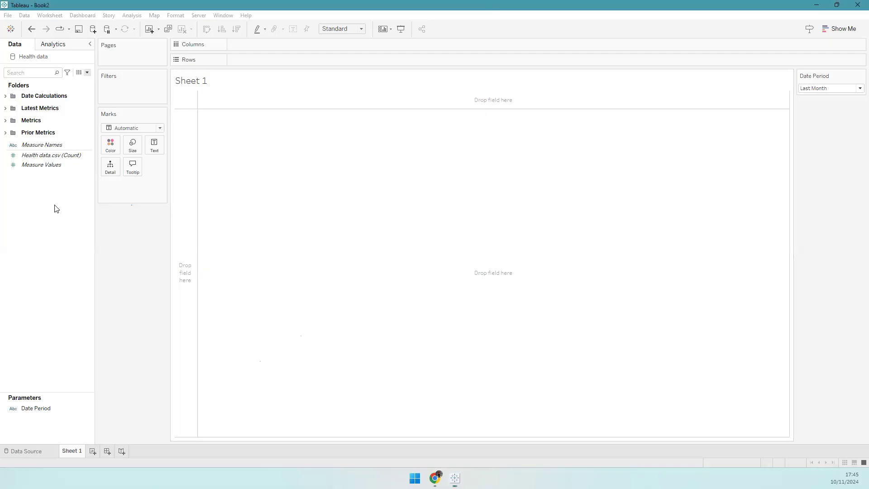
{"action": "key", "text": "Return"}
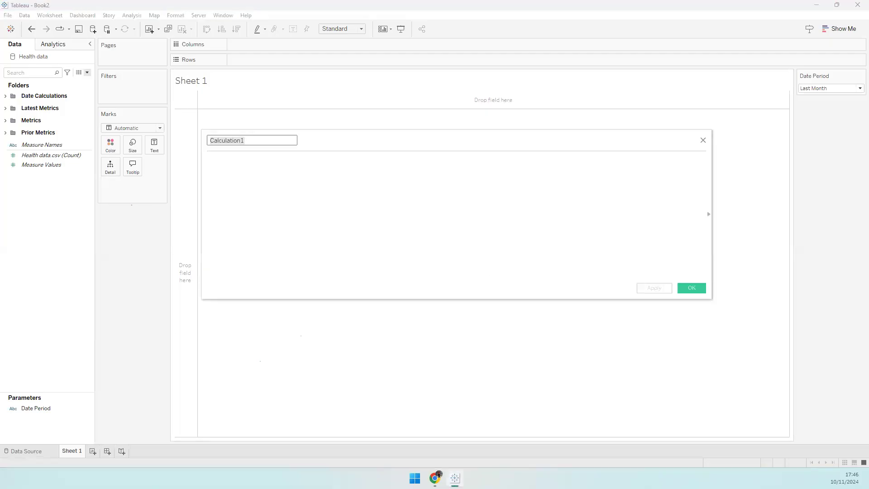
{"action": "double_click", "coordinate": [256, 140]}
{"action": "type", "text": "Cal Bur Diff -"}
{"action": "left_click", "coordinate": [318, 197]}
{"action": "type", "text": "// Conditional statement tio"}
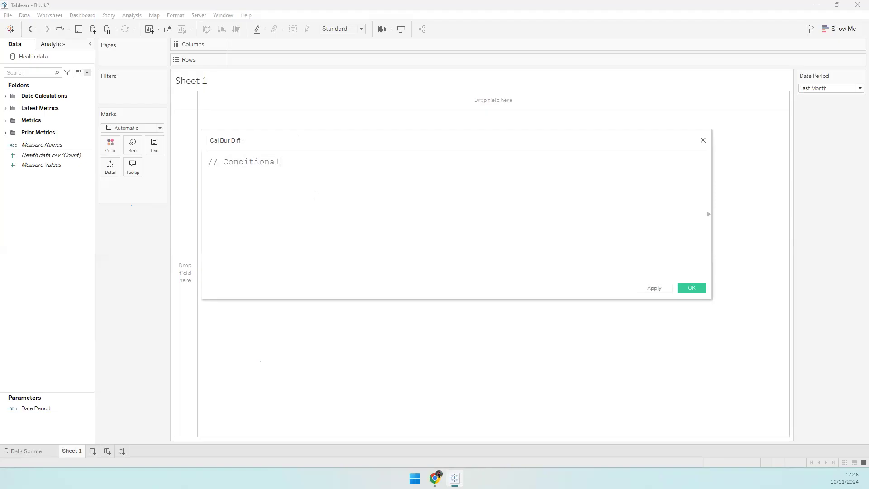
{"action": "key", "text": "BackSpace"}
{"action": "key", "text": "BackSpace"}
{"action": "type", "text": "o return te"}
{"action": "key", "text": "BackSpace"}
{"action": "key", "text": "BackSpace"}
{"action": "type", "text": "he negative difference for Calories burned if Latest < Prior"}
- Enter IF [Latest Cal Bur] < [Prior Cal Bur] THEN Latest minus Prior END, then review the errors
{"action": "key", "text": "Return"}
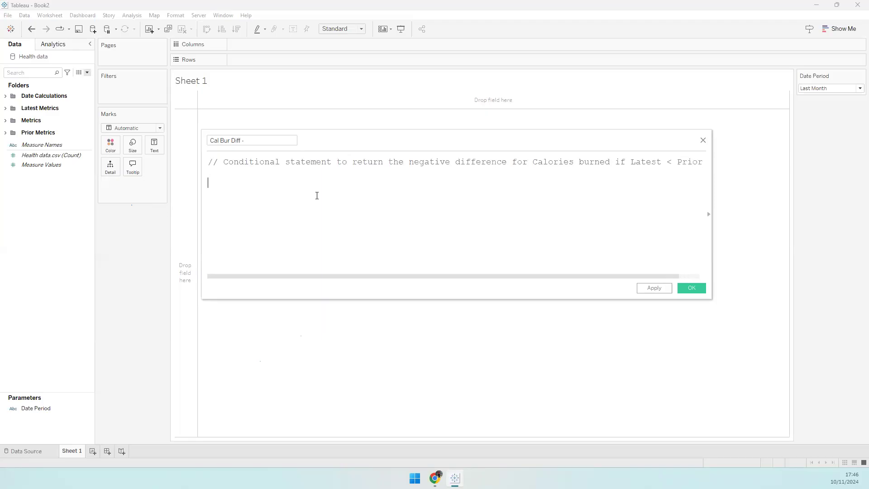
{"action": "type", "text": "IF lates t ca"}
{"action": "key", "text": "Return"}
{"action": "type", "text": "< [Prior"}
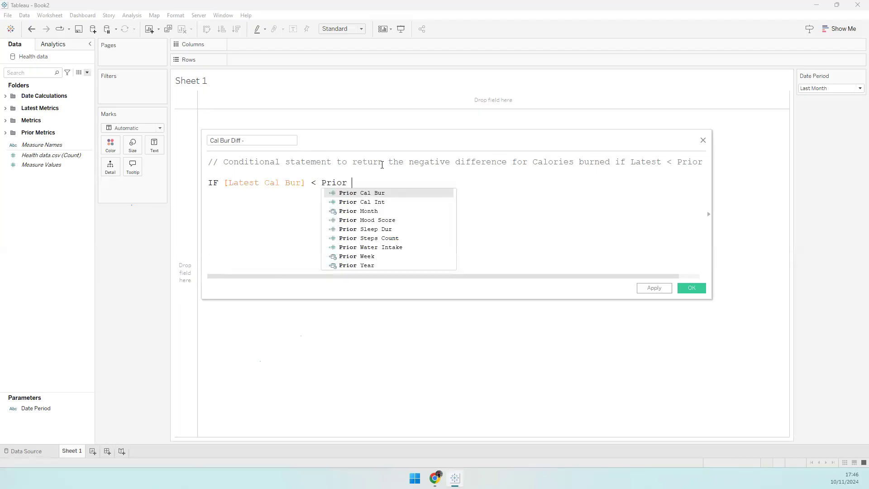
{"action": "key", "text": "Return"}
{"action": "type", "text": "THEN "}
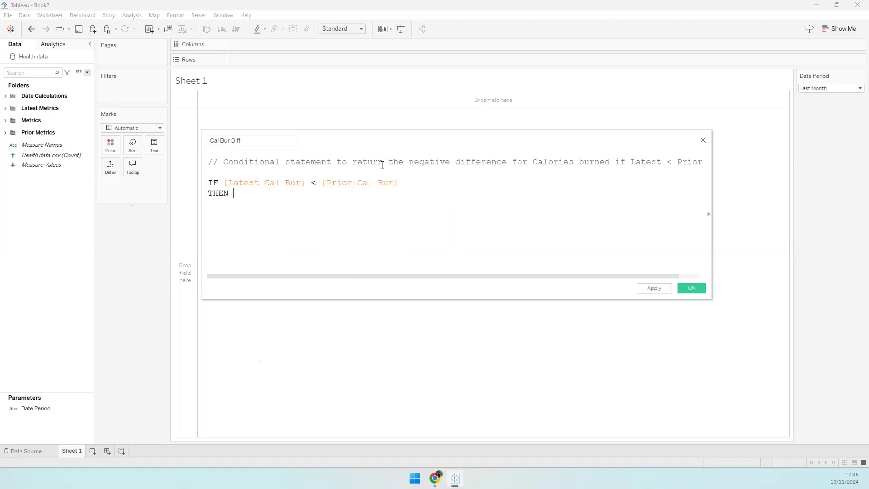
{"action": "type", "text": "LAtest"}
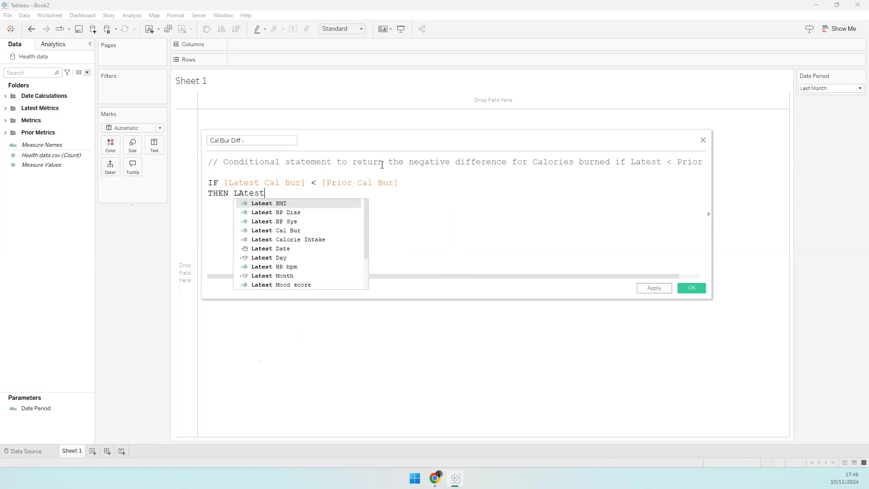
{"action": "key", "text": "Down"}
{"action": "key", "text": "Down"}
{"action": "key", "text": "Down"}
{"action": "key", "text": "Return"}
{"action": "type", "text": "- Prior"}
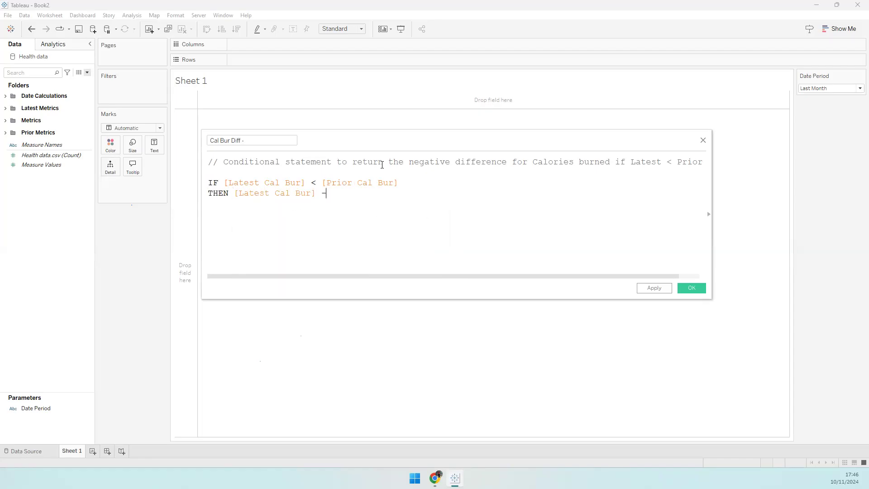
{"action": "key", "text": "Down"}
{"action": "key", "text": "Up"}
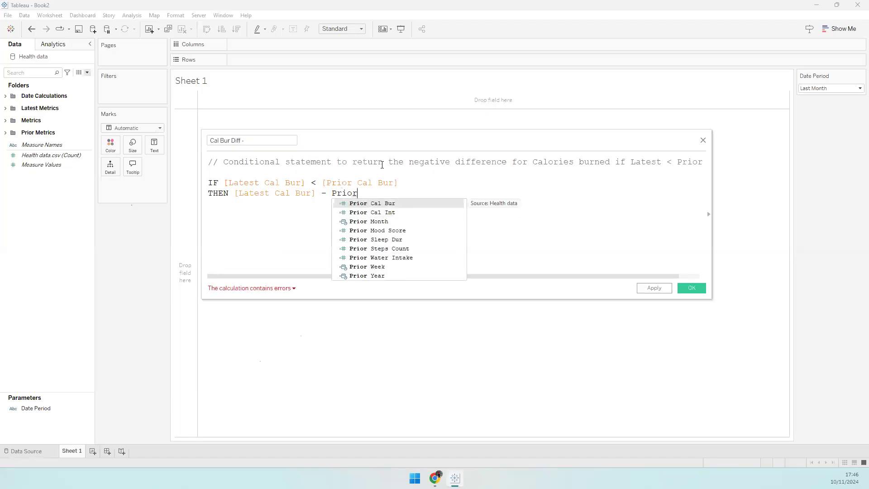
{"action": "key", "text": "Return"}
{"action": "key", "text": "Return"}
{"action": "type", "text": "END"}
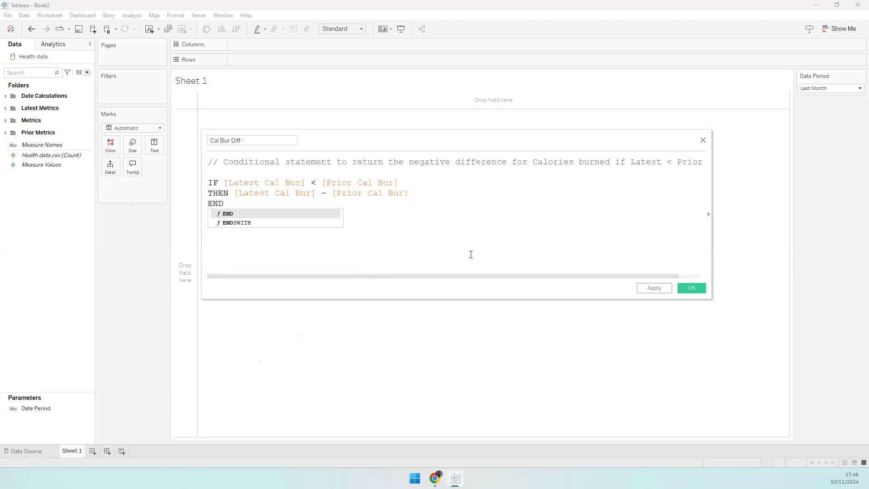
{"action": "key", "text": "Escape"}
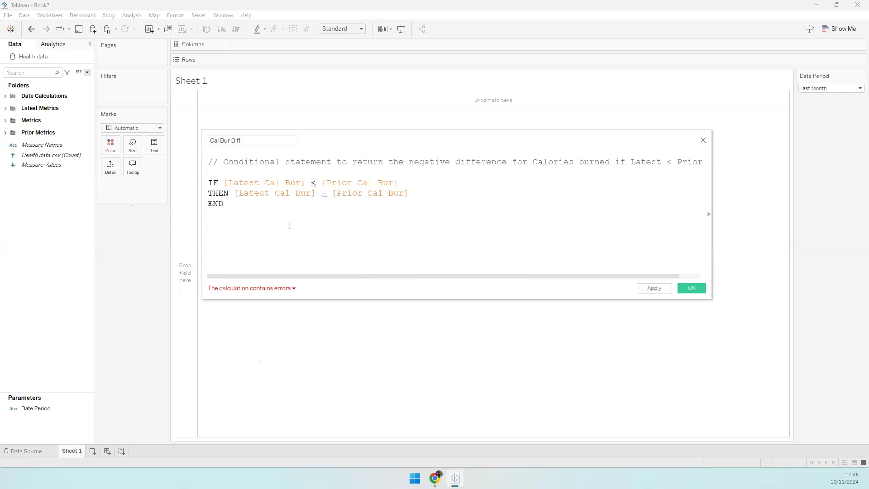
{"action": "left_click", "coordinate": [261, 290]}
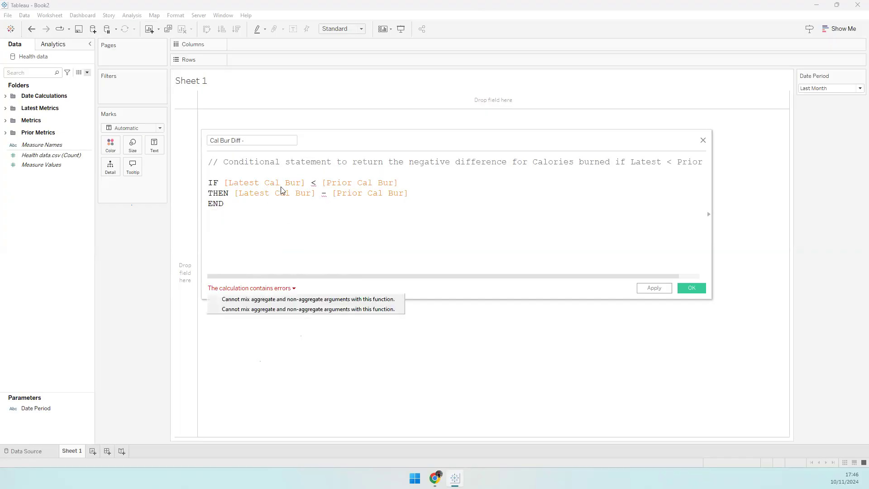
{"action": "left_click", "coordinate": [11, 133]}
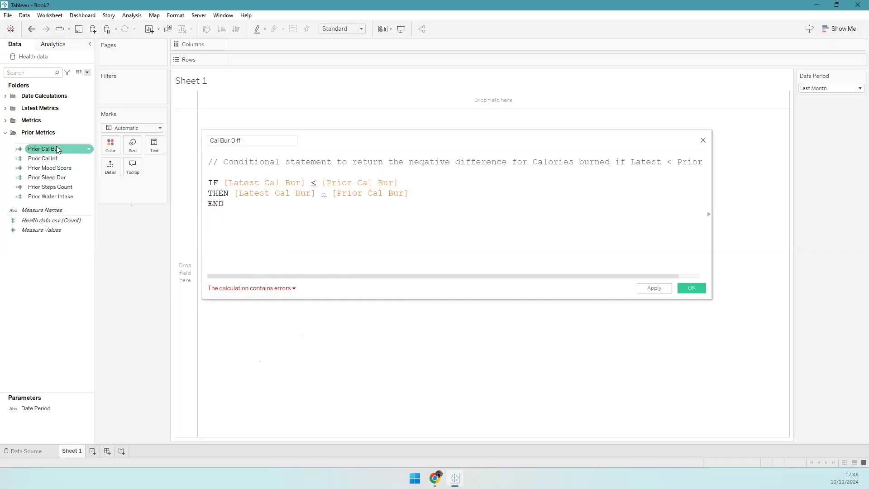
- Wrap the Prior Cal Bur CASE formula in AVG( … ) and save it
{"action": "right_click", "coordinate": [56, 149]}
{"action": "left_click", "coordinate": [93, 191]}
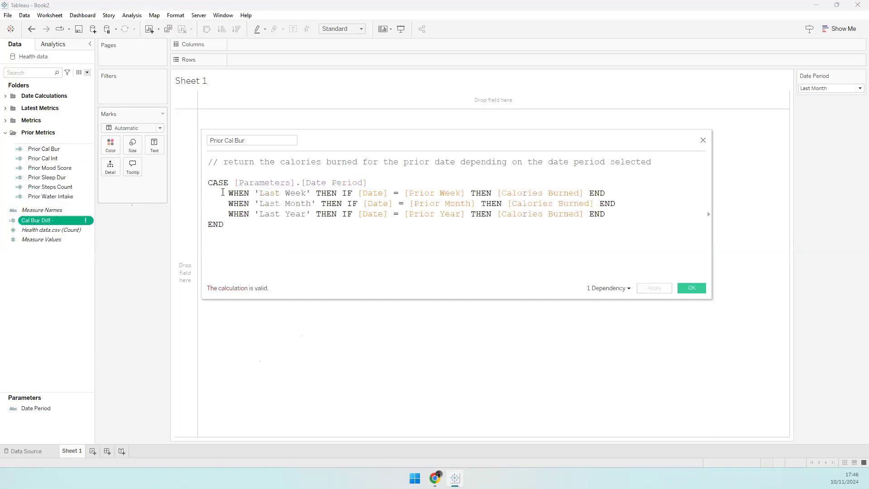
{"action": "type", "text": "AV"}
{"action": "key", "text": "BackSpace"}
{"action": "key", "text": "BackSpace"}
{"action": "type", "text": "VG("}
{"action": "left_click", "coordinate": [209, 183]}
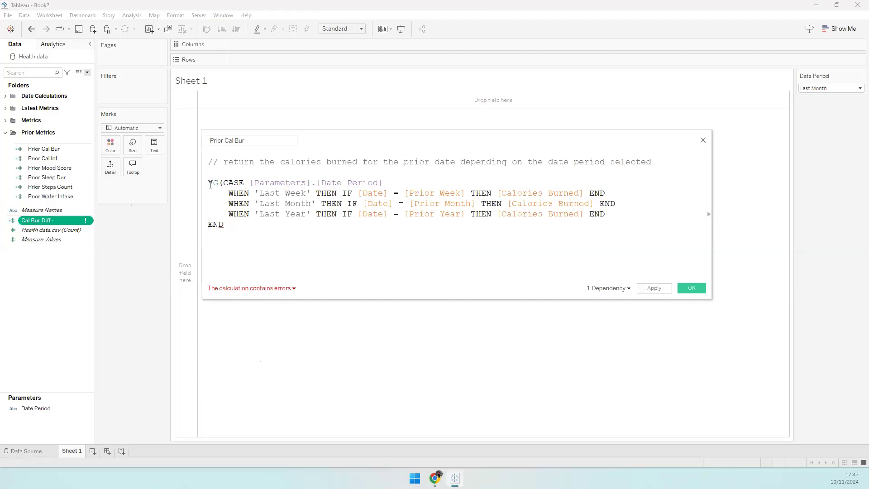
{"action": "type", "text": "A"}
{"action": "left_click", "coordinate": [312, 233]}
{"action": "type", "text": ")"}
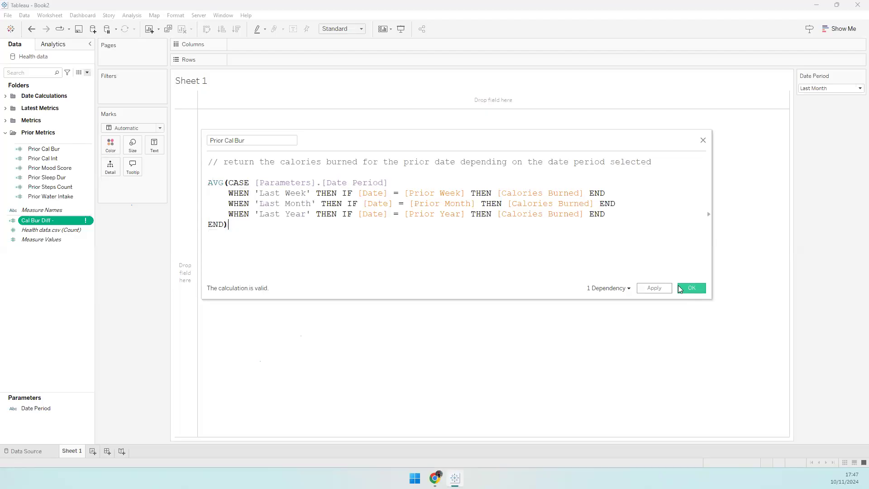
{"action": "left_click", "coordinate": [680, 289]}
- Wrap the Prior Cal Int CASE formula in AVG( … ) and save it
{"action": "right_click", "coordinate": [40, 152]}
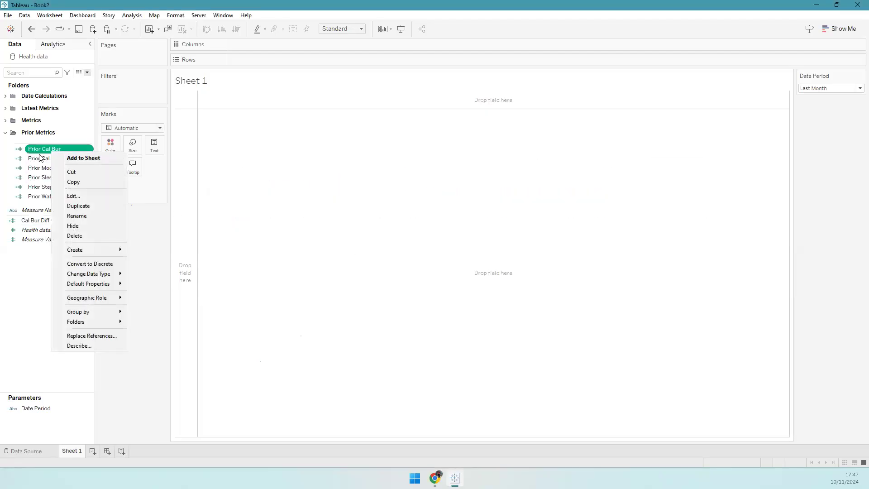
{"action": "left_click", "coordinate": [40, 158]}
{"action": "right_click", "coordinate": [40, 158]}
{"action": "left_click", "coordinate": [73, 199]}
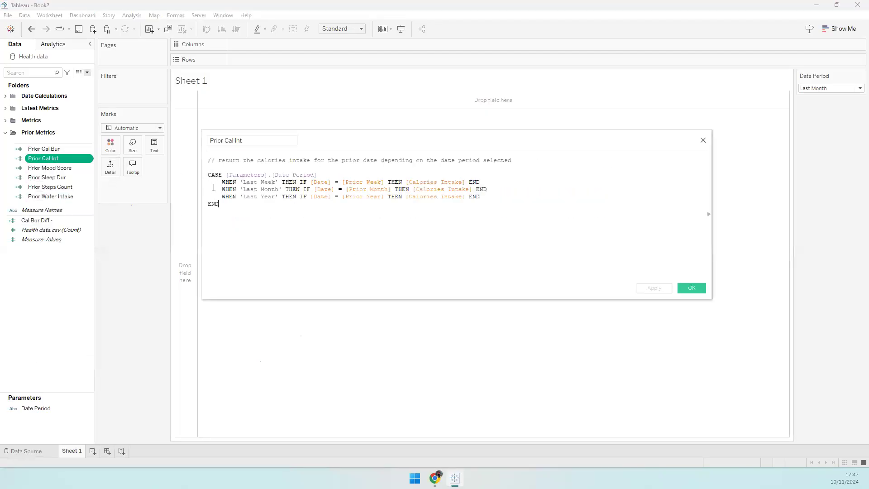
{"action": "left_click", "coordinate": [209, 175]}
{"action": "type", "text": "AVG("}
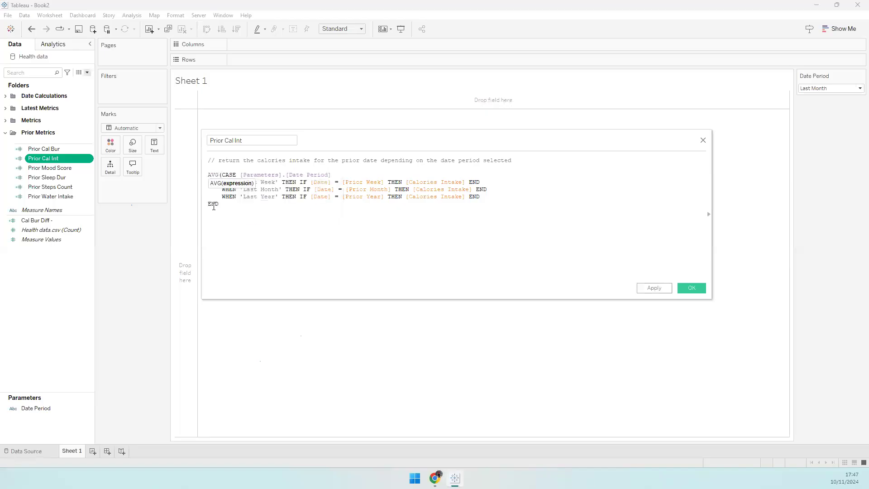
{"action": "left_click", "coordinate": [234, 205]}
{"action": "type", "text": ")"}
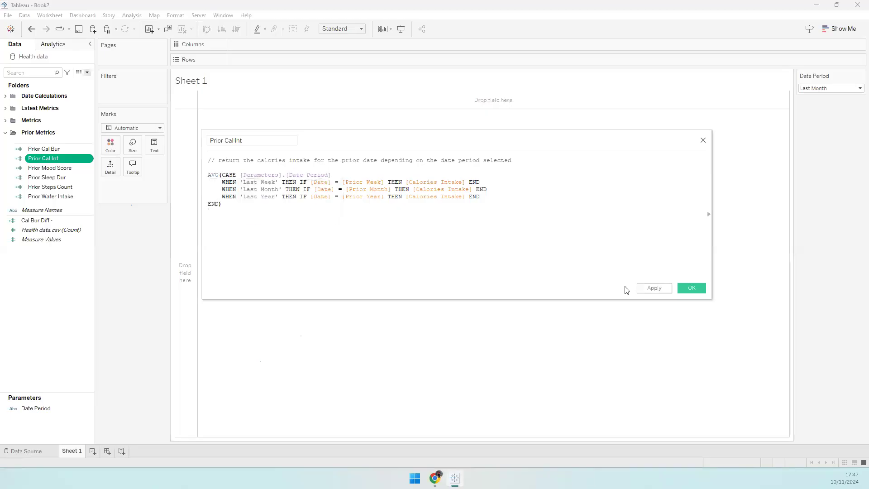
{"action": "key", "text": "Return"}
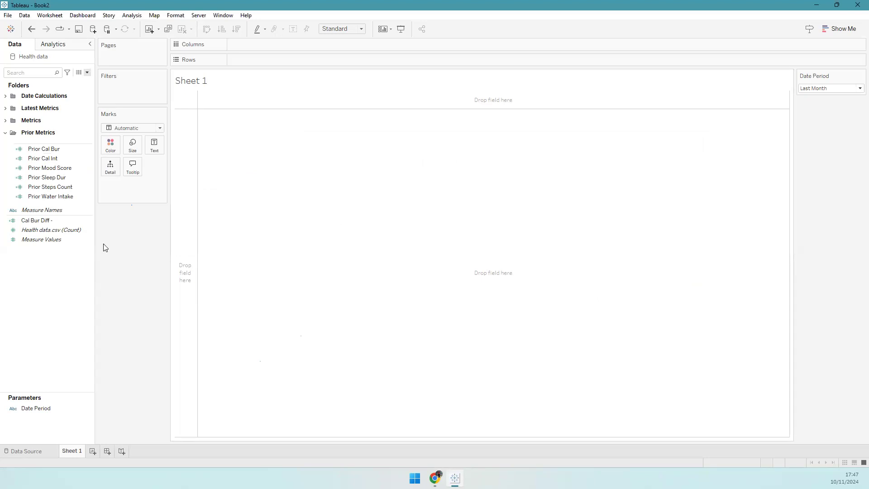
- Reopen Cal Bur Diff - and clear the Prior Cal Bur reference in its IF line
{"action": "right_click", "coordinate": [76, 222]}
{"action": "left_click", "coordinate": [109, 268]}
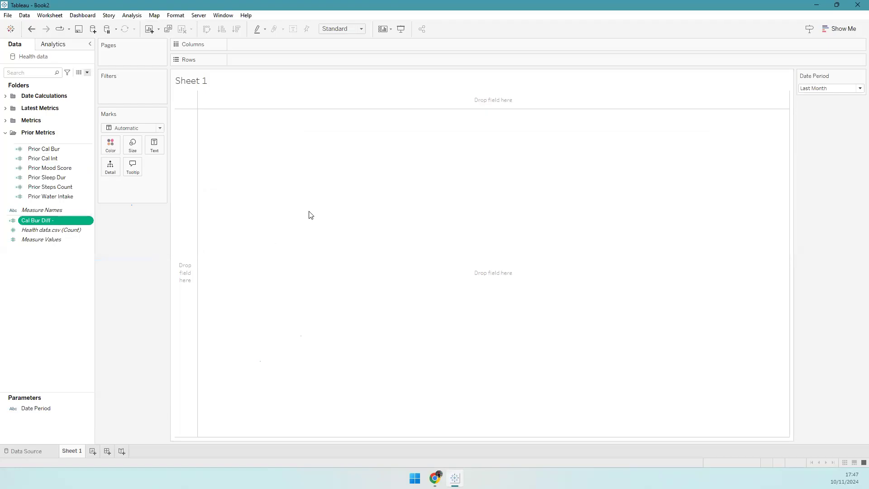
{"action": "scroll", "coordinate": [277, 188], "scroll_direction": "up", "scroll_amount": 1}
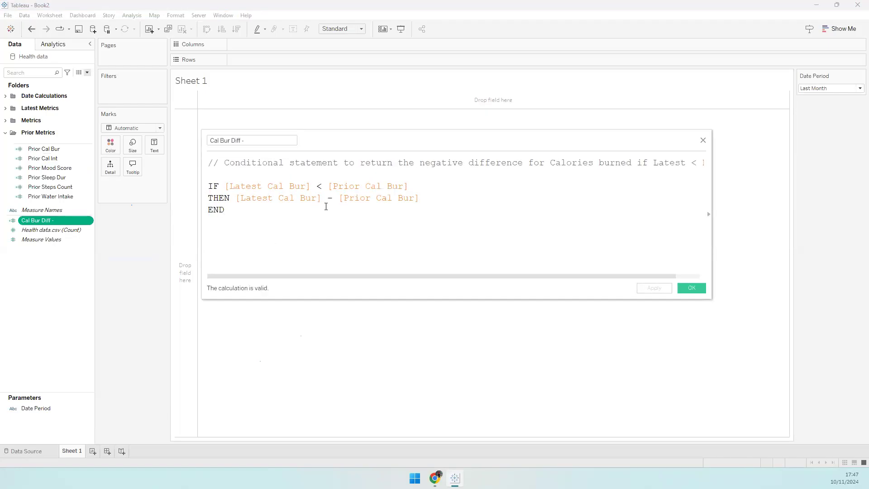
{"action": "left_click_drag", "start_coordinate": [331, 184], "coordinate": [417, 190]}
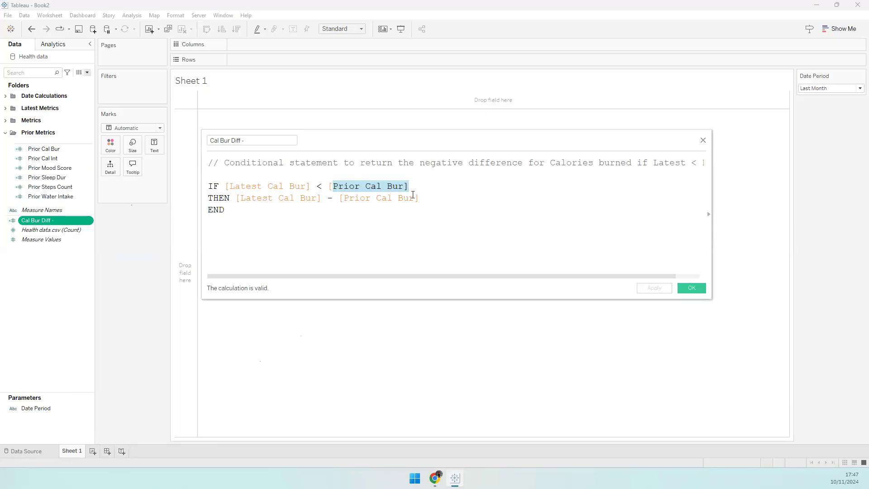
{"action": "left_click", "coordinate": [408, 199]}
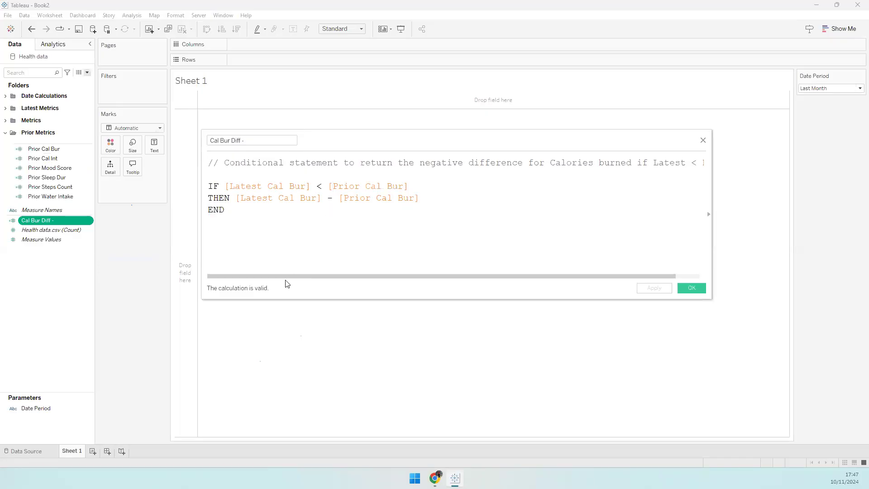
{"action": "left_click", "coordinate": [58, 168]}
- Wrap the Prior Mood Score and Prior Sleep Dur CASE formulas in AVG( … )
{"action": "right_click", "coordinate": [57, 166]}
{"action": "left_click", "coordinate": [74, 211]}
{"action": "left_click", "coordinate": [210, 188]}
{"action": "type", "text": "AVG(CASE [Parameters].[Date Period"}
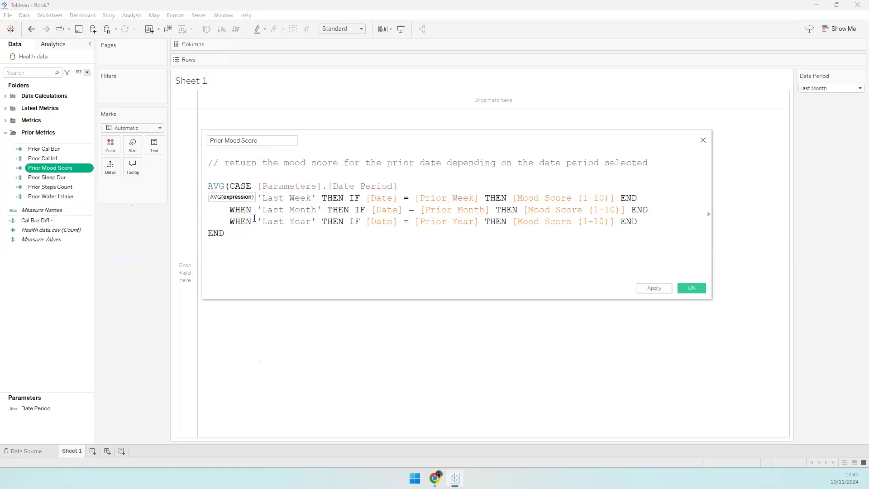
{"action": "left_click", "coordinate": [252, 245]}
{"action": "type", "text": ")"}
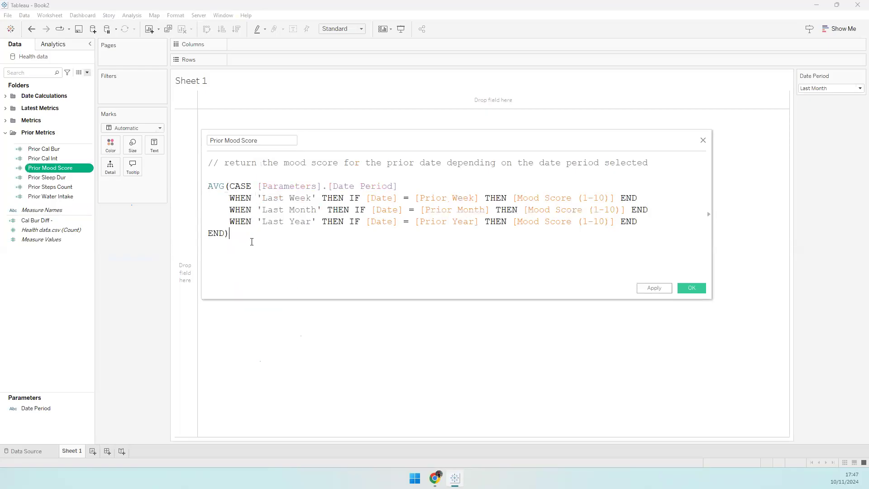
{"action": "right_click", "coordinate": [69, 176]}
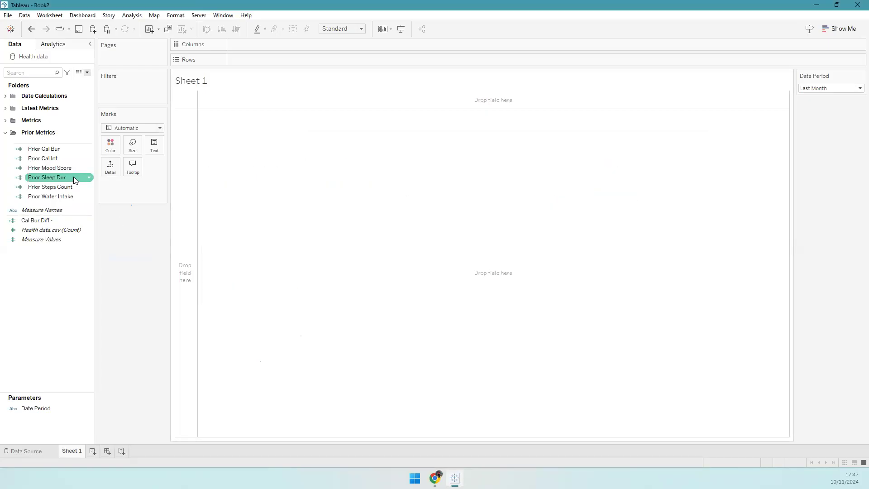
{"action": "left_click", "coordinate": [92, 219]}
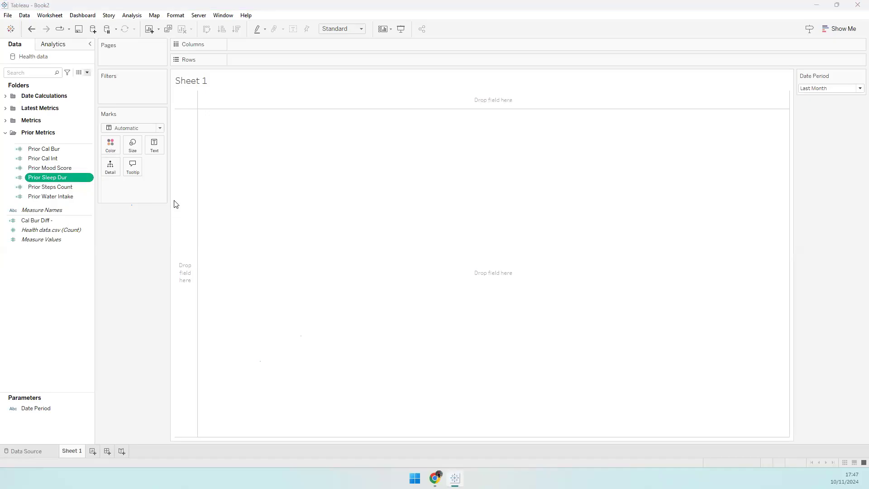
{"action": "left_click", "coordinate": [209, 174]}
{"action": "type", "text": "AV"}
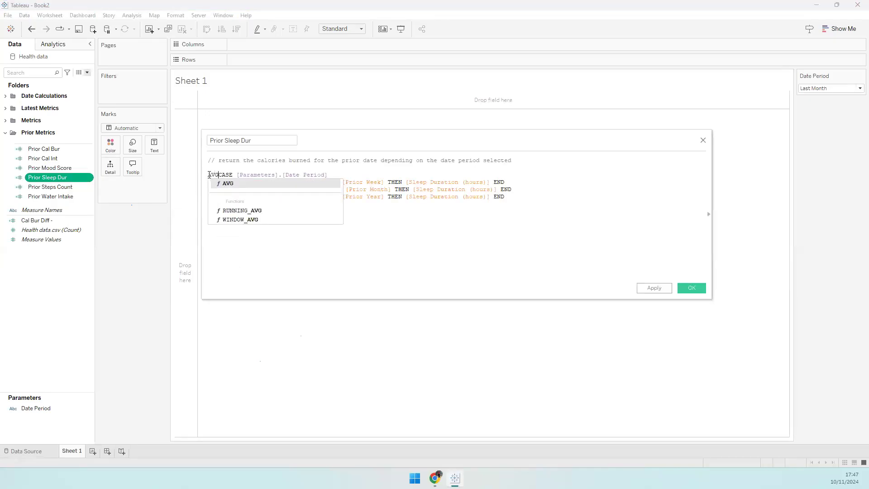
{"action": "key", "text": "Return"}
{"action": "left_click", "coordinate": [235, 215]}
{"action": "type", "text": ")"}
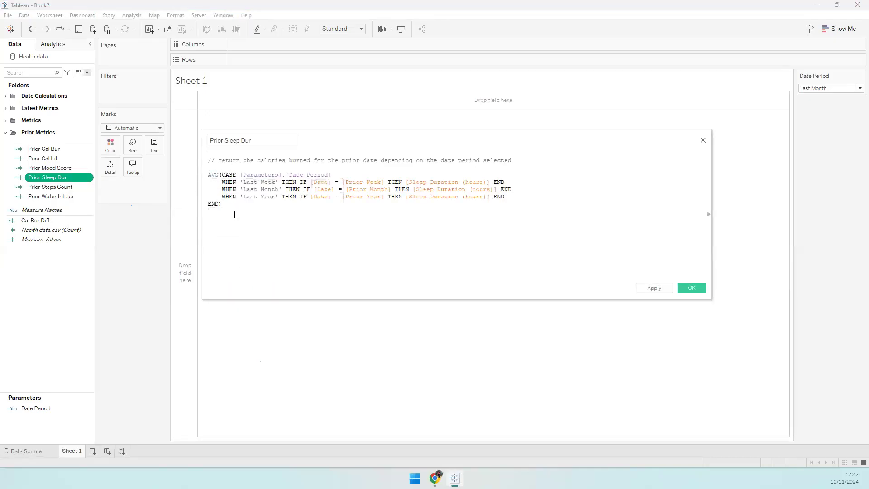
{"action": "left_click", "coordinate": [697, 289]}
- Wrap Prior Steps Count and Prior Water Intake in AVG( … ), then collapse Prior Metrics
{"action": "left_click", "coordinate": [59, 189]}
{"action": "right_click", "coordinate": [76, 190]}
{"action": "left_click", "coordinate": [104, 232]}
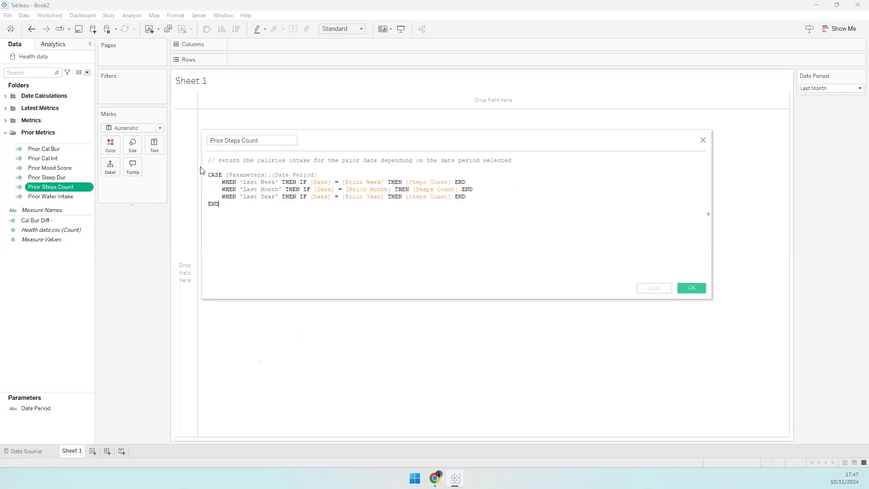
{"action": "type", "text": "AVG("}
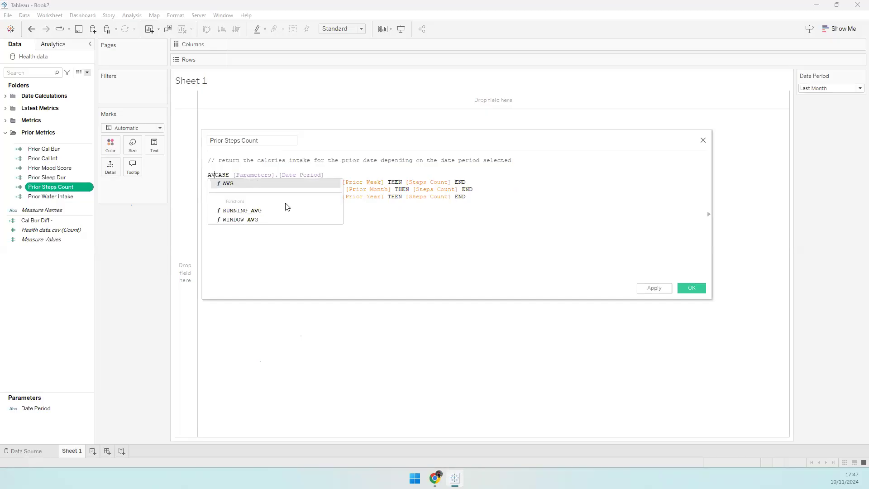
{"action": "left_click", "coordinate": [272, 222]}
{"action": "type", "text": ")"}
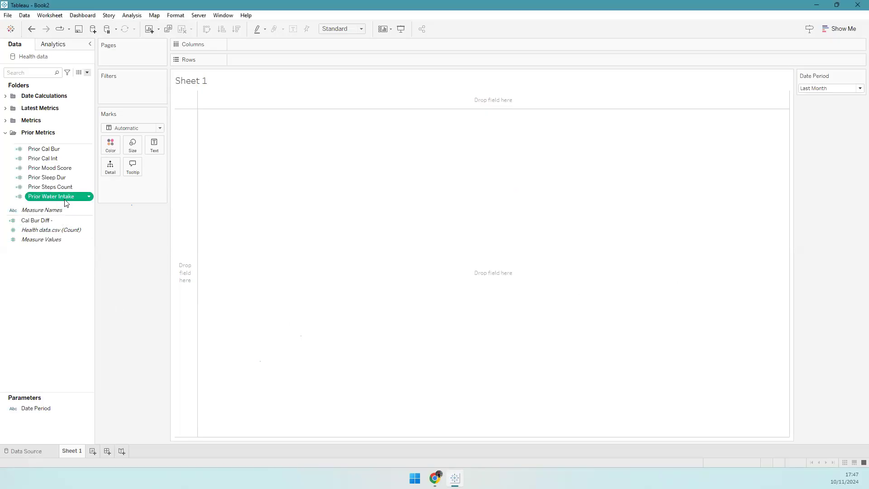
{"action": "right_click", "coordinate": [61, 198]}
{"action": "left_click", "coordinate": [80, 243]}
{"action": "left_click", "coordinate": [209, 175]}
{"action": "type", "text": "AV"}
{"action": "key", "text": "Return"}
{"action": "left_click", "coordinate": [280, 217]}
{"action": "type", "text": ")"}
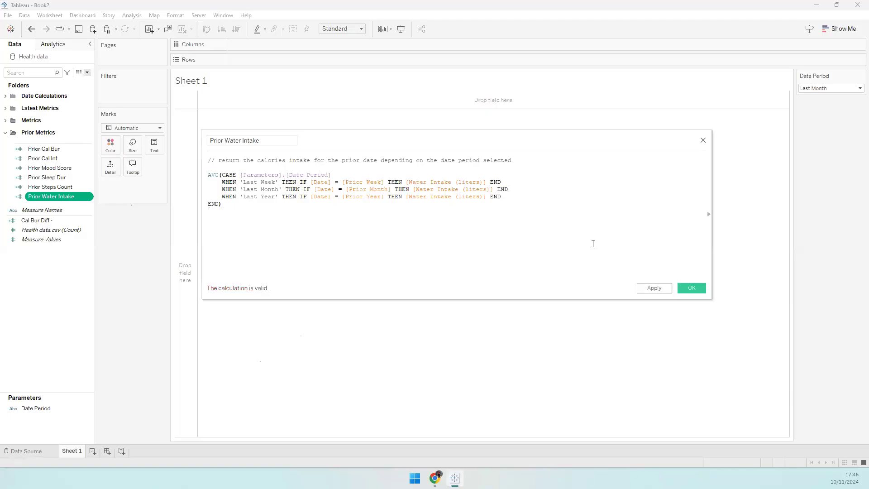
{"action": "left_click", "coordinate": [692, 293]}
{"action": "left_click", "coordinate": [21, 147]}
{"action": "left_click", "coordinate": [6, 132]}
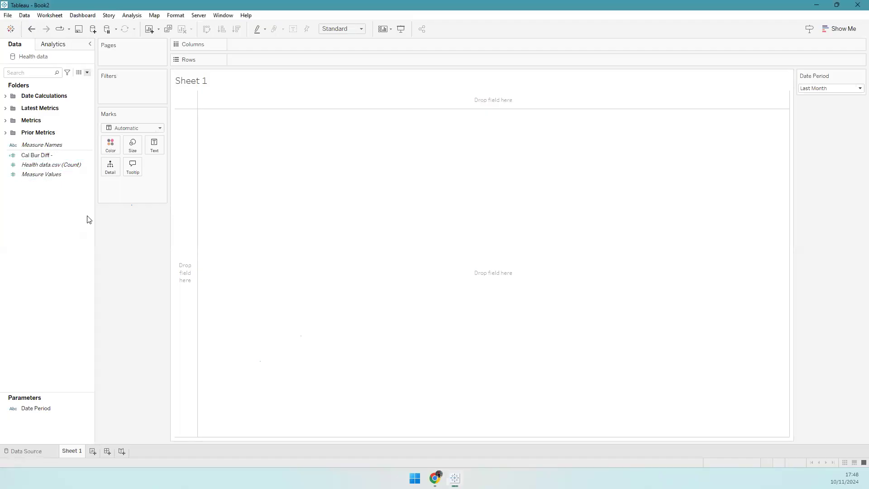
- Make two duplicate copies of the Cal Bur Diff - calculation
{"action": "right_click", "coordinate": [53, 195]}
{"action": "right_click", "coordinate": [32, 155]}
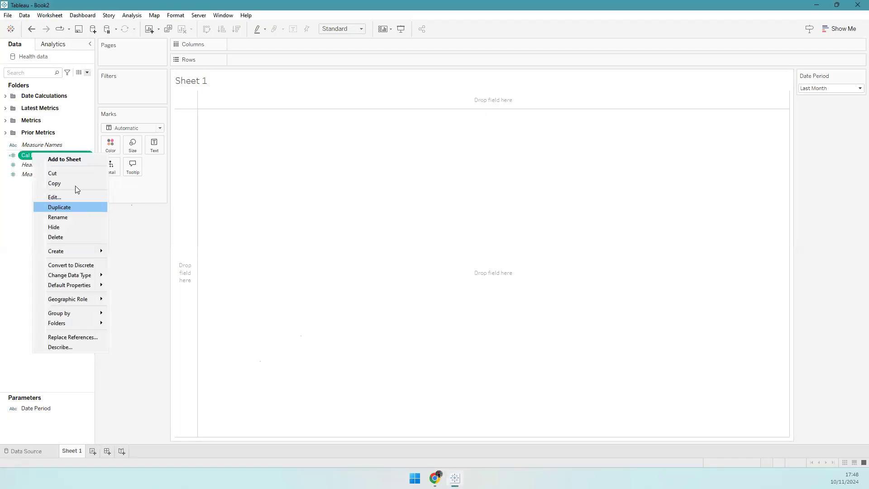
{"action": "left_click", "coordinate": [72, 205]}
{"action": "right_click", "coordinate": [77, 164]}
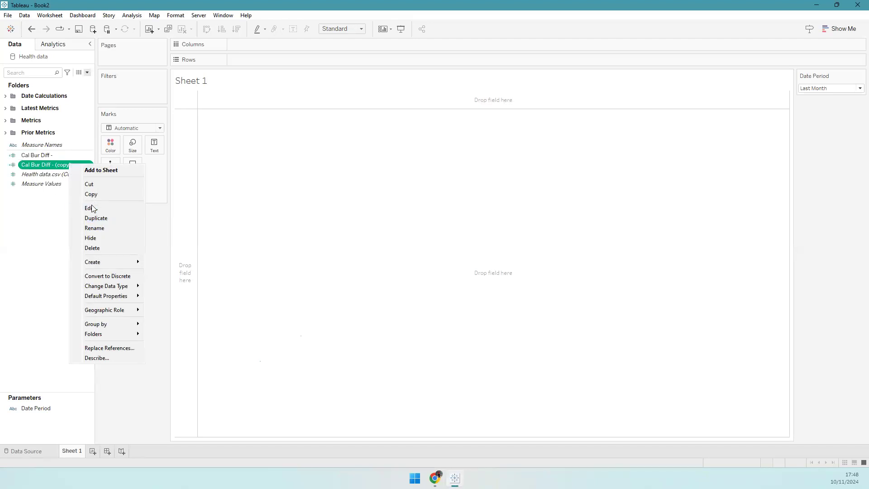
{"action": "left_click", "coordinate": [93, 206]}
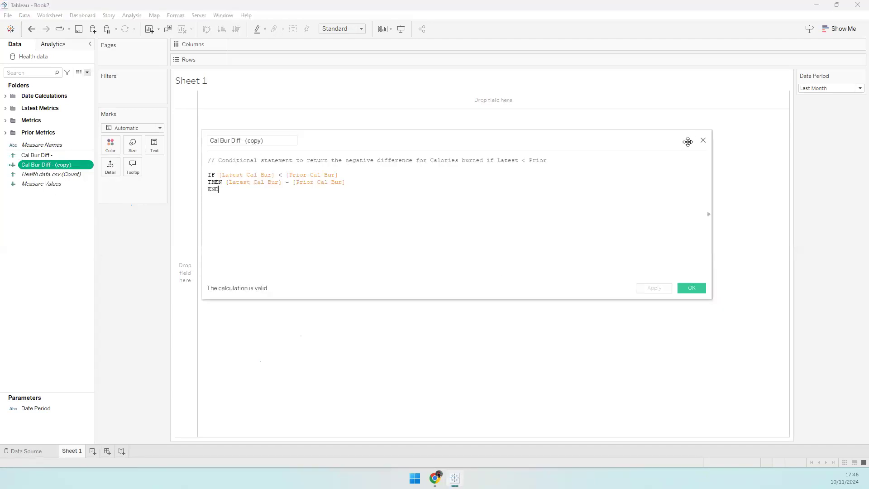
{"action": "left_click", "coordinate": [703, 140]}
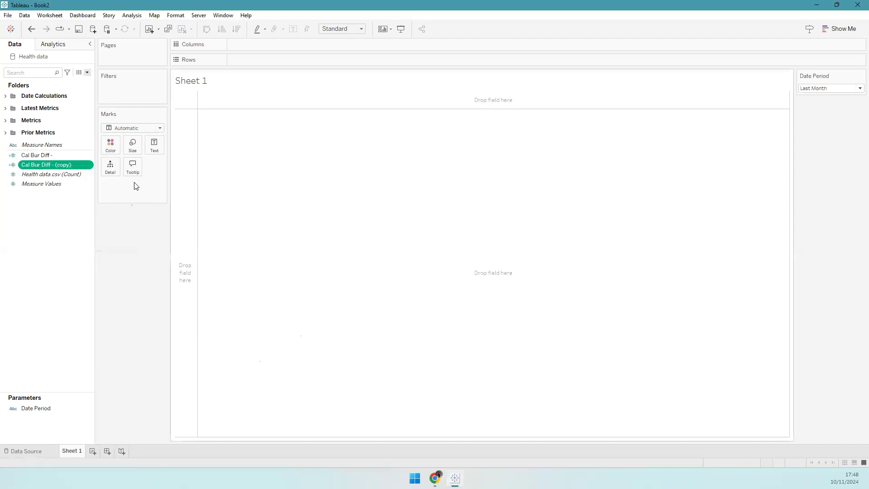
{"action": "right_click", "coordinate": [61, 165]}
{"action": "left_click", "coordinate": [74, 219]}
{"action": "left_click", "coordinate": [50, 164]}
{"action": "left_click", "coordinate": [54, 174], "text": "ctrl"}
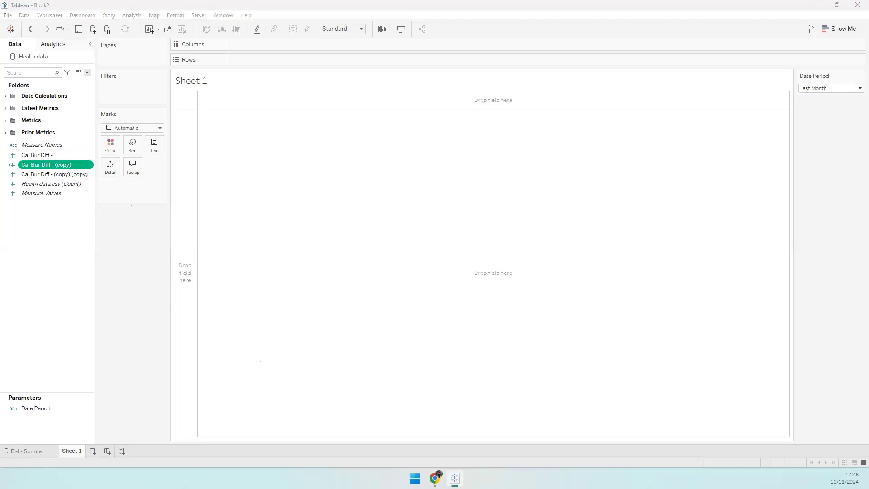
- Rename the first copy to Cal Bur Diff + and change its comment's comparison to >
{"action": "right_click", "coordinate": [71, 165]}
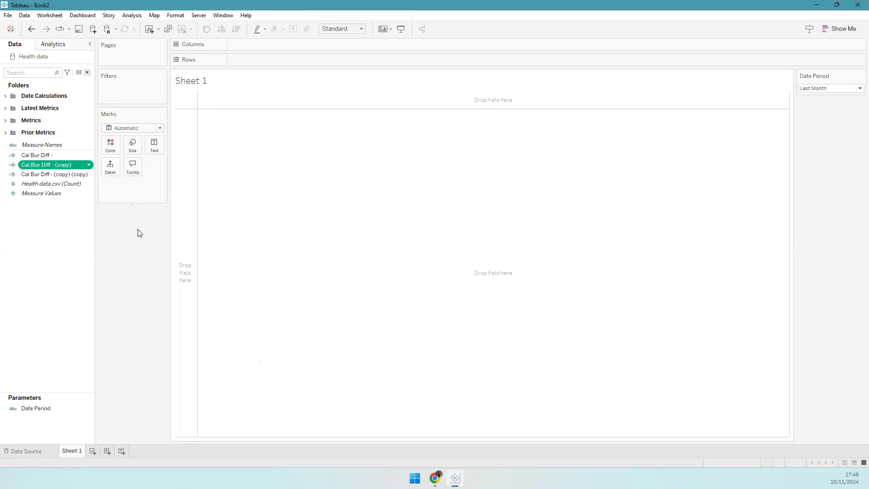
{"action": "left_click", "coordinate": [112, 210]}
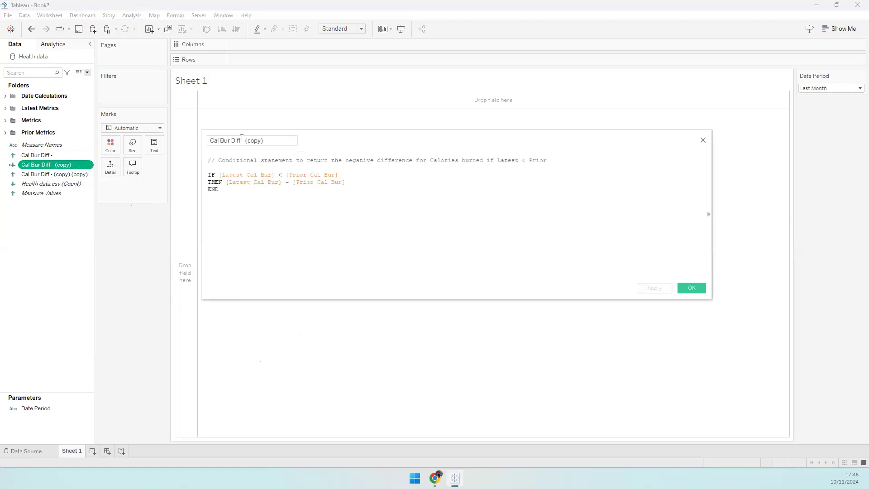
{"action": "key", "text": "BackSpace"}
{"action": "key", "text": "BackSpace"}
{"action": "key", "text": "BackSpace"}
{"action": "key", "text": "BackSpace"}
{"action": "key", "text": "BackSpace"}
{"action": "key", "text": "BackSpace"}
{"action": "key", "text": "BackSpace"}
{"action": "key", "text": "BackSpace"}
{"action": "type", "text": "+"}
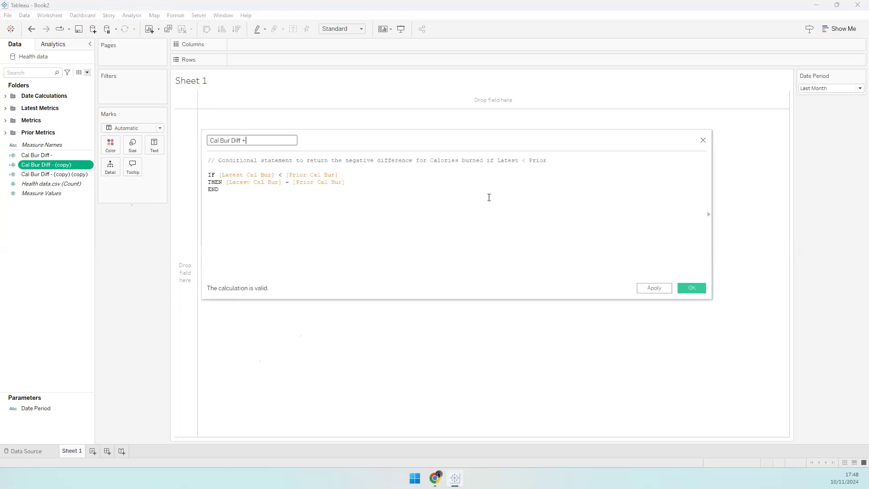
{"action": "left_click", "coordinate": [524, 160]}
{"action": "key", "text": "BackSpace"}
{"action": "type", "text": ">"}
{"action": "type", "text": ">"}
{"action": "left_click", "coordinate": [678, 289]}
- Rename the second copy to Cal Bur No Diff, changing its < comparison to =
{"action": "right_click", "coordinate": [72, 165]}
{"action": "left_click", "coordinate": [90, 211]}
{"action": "left_click_drag", "start_coordinate": [240, 141], "coordinate": [365, 146]}
{"action": "key", "text": "BackSpace"}
{"action": "type", "text": "No Diff"}
{"action": "left_click", "coordinate": [280, 175]}
{"action": "type", "text": "="}
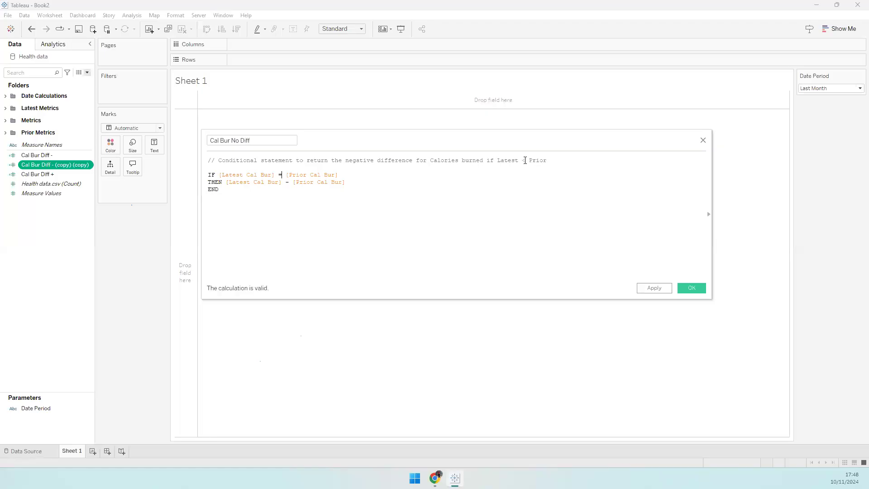
{"action": "type", "text": "="}
{"action": "left_click", "coordinate": [689, 289]}
{"action": "left_click", "coordinate": [55, 164]}
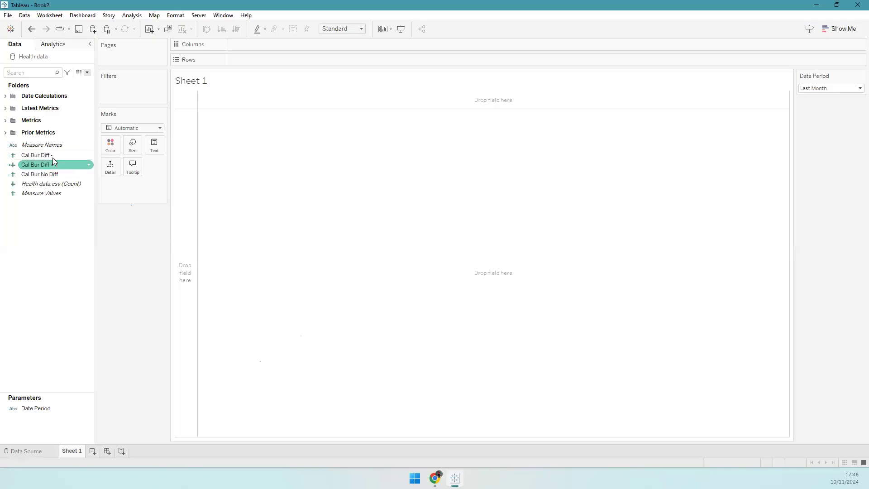
{"action": "left_click", "coordinate": [52, 156]}
- Put Cal Bur Diff -, Cal Bur Diff + and Cal Bur No Diff on Text, joined into one label line
{"action": "left_click", "coordinate": [55, 175], "text": "shift"}
{"action": "left_click_drag", "start_coordinate": [49, 177], "coordinate": [151, 151]}
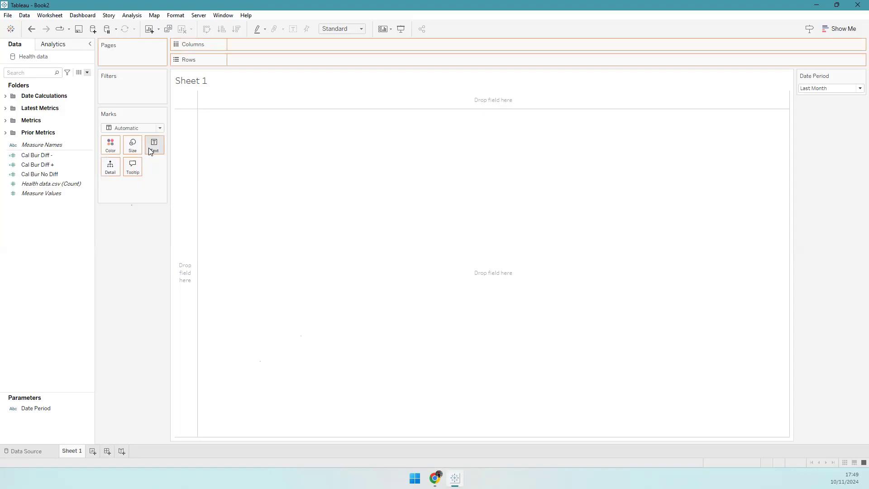
{"action": "left_click_drag", "start_coordinate": [150, 150], "coordinate": [201, 166]}
{"action": "left_click", "coordinate": [232, 165]}
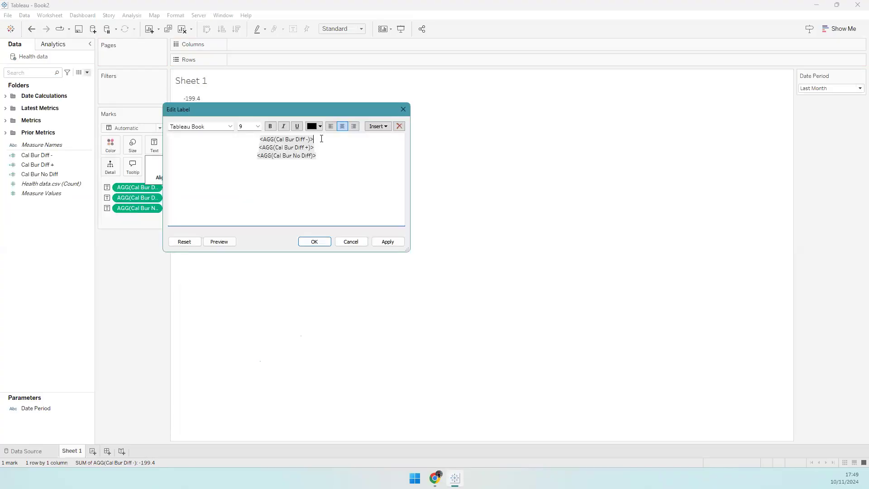
{"action": "key", "text": "Delete"}
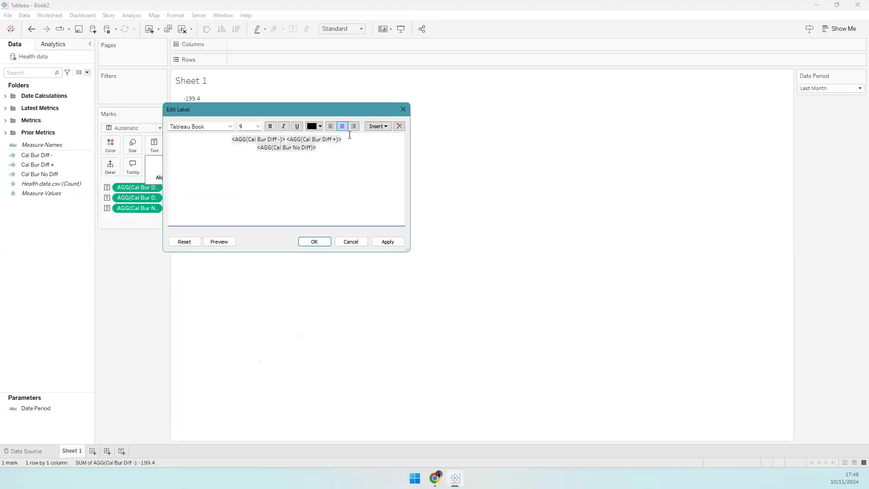
{"action": "key", "text": "Delete"}
- Colour the No Diff, Diff + and Diff - values grey, green and red, and bold the label
{"action": "key", "text": "shift+End"}
{"action": "left_click", "coordinate": [315, 126]}
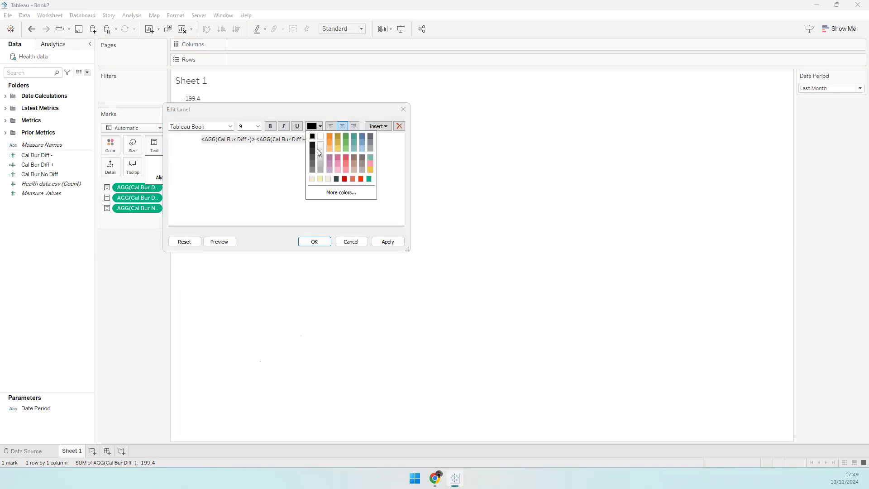
{"action": "left_click", "coordinate": [315, 161]}
{"action": "double_click", "coordinate": [298, 138]}
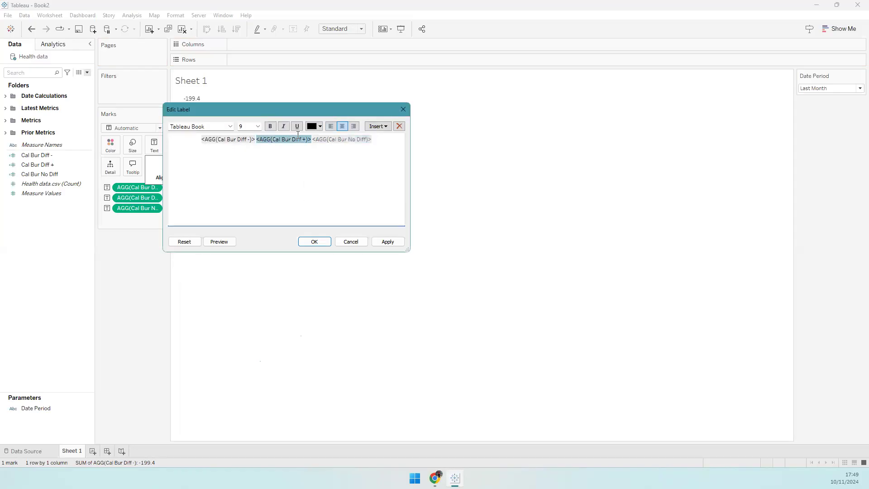
{"action": "left_click", "coordinate": [319, 127]}
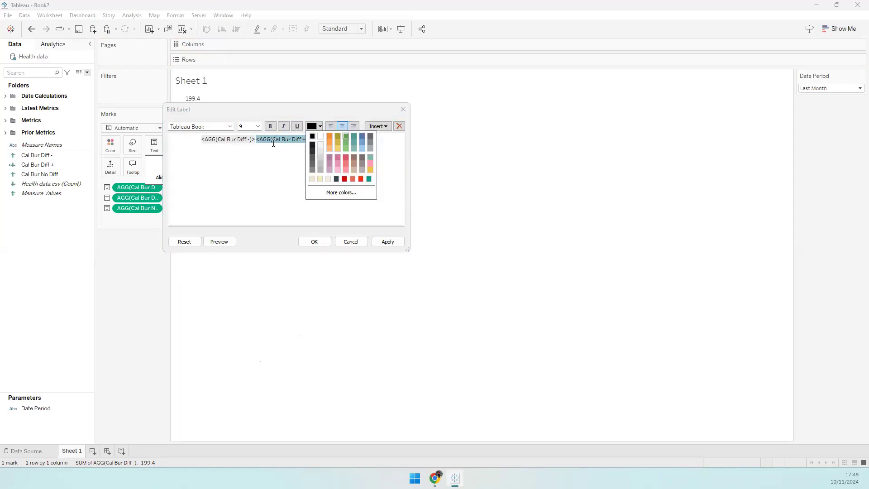
{"action": "left_click", "coordinate": [345, 138]}
{"action": "key", "text": "shift+Home"}
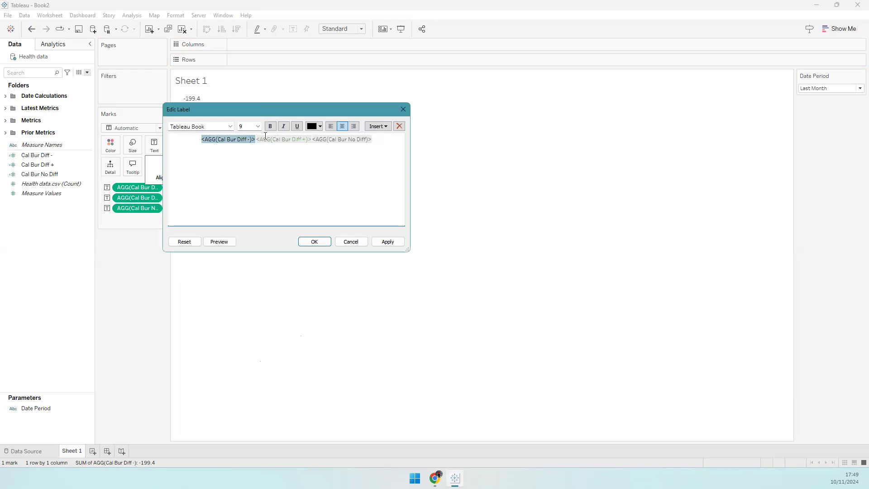
{"action": "left_click", "coordinate": [320, 126]}
{"action": "left_click", "coordinate": [349, 176]}
{"action": "key", "text": "ctrl+a"}
{"action": "left_click", "coordinate": [275, 126]}
{"action": "double_click", "coordinate": [237, 139]}
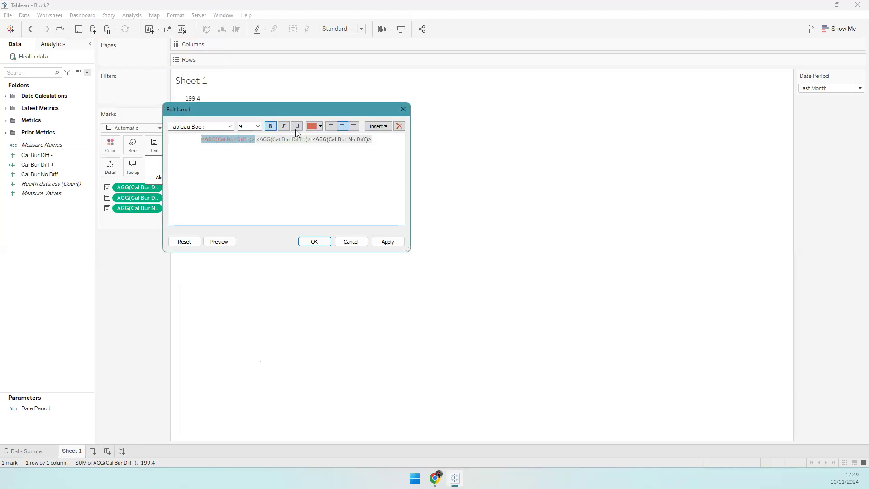
{"action": "left_click", "coordinate": [320, 126]}
{"action": "left_click", "coordinate": [290, 162]}
{"action": "left_click", "coordinate": [314, 241]}
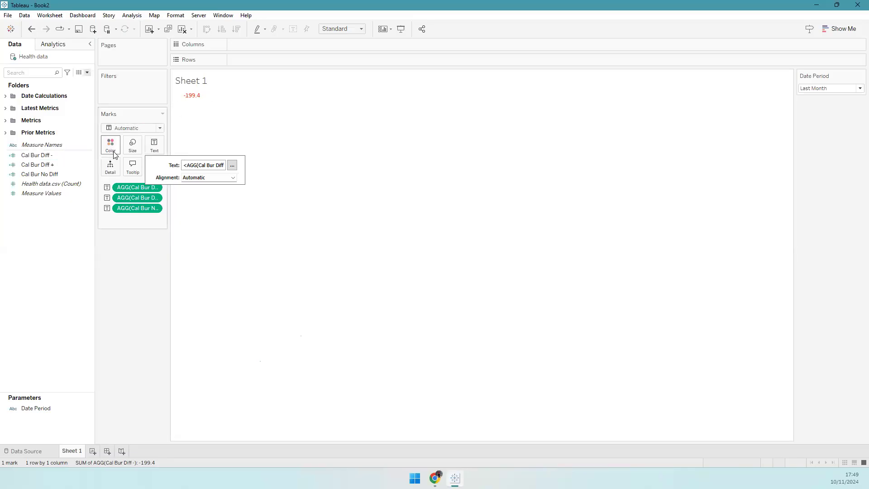
{"action": "left_click", "coordinate": [74, 194]}
{"action": "left_click", "coordinate": [105, 213]}
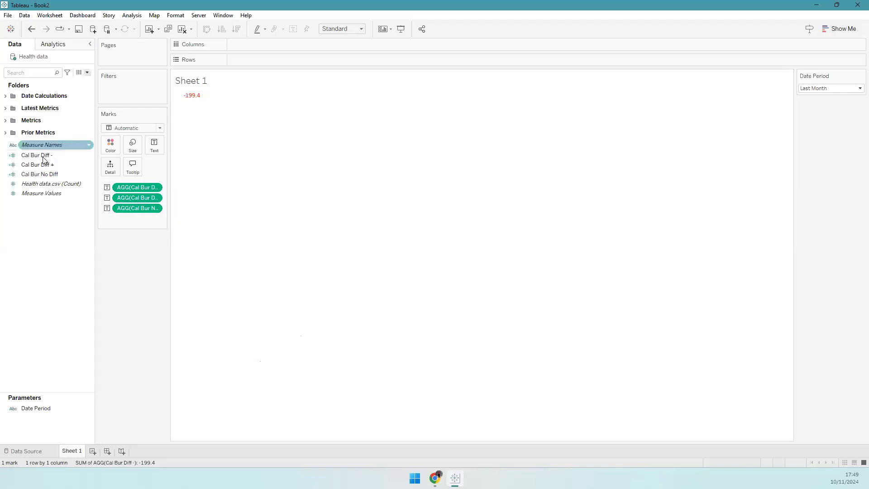
- Create the Cal Int Diff - calculation from the pasted formula, referencing Latest Calorie Intake
{"action": "right_click", "coordinate": [42, 211]}
{"action": "left_click", "coordinate": [18, 238]}
{"action": "right_click", "coordinate": [41, 217]}
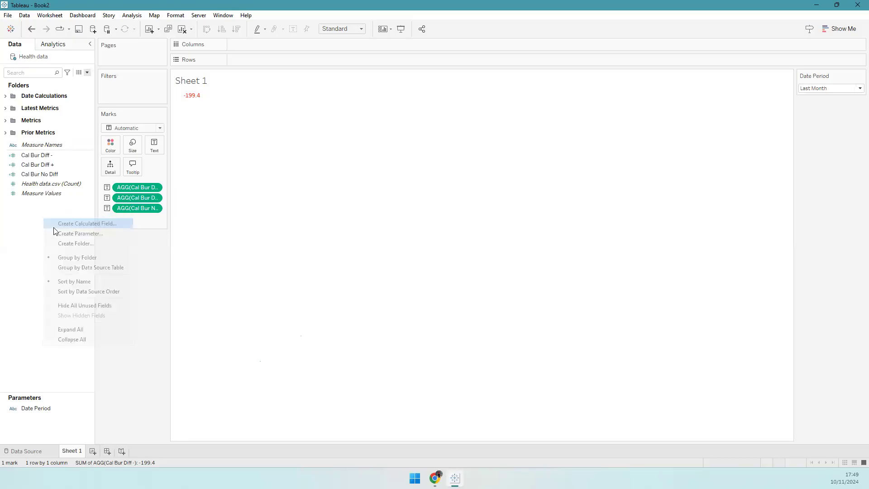
{"action": "left_click", "coordinate": [68, 221]}
{"action": "type", "text": "Cal Int Diff -"}
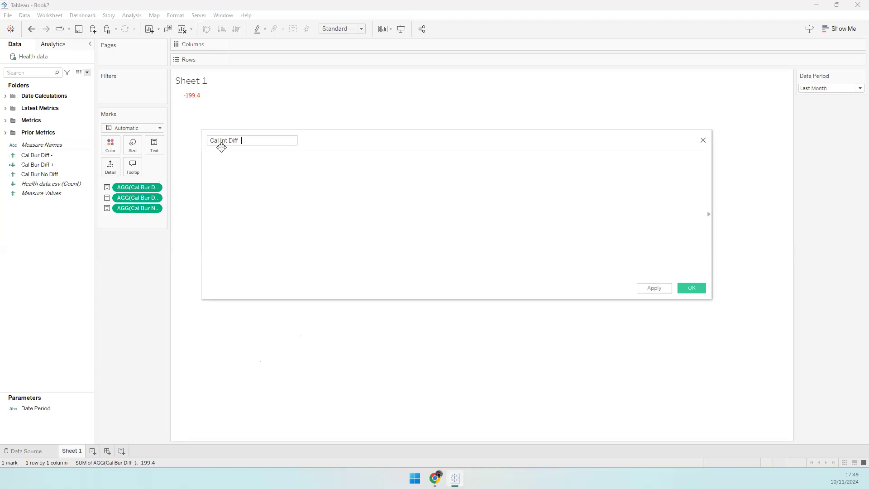
{"action": "key", "text": "Tab"}
{"action": "type", "text": "// Conditional statement to return the negative difference for Calorie Intake if Latest < Prior  IF [Latest Cal Int] < [Prior Cal Int] THEN [Latest Cal Int] - [Prior Cal Int] END"}
{"action": "left_click", "coordinate": [395, 220]}
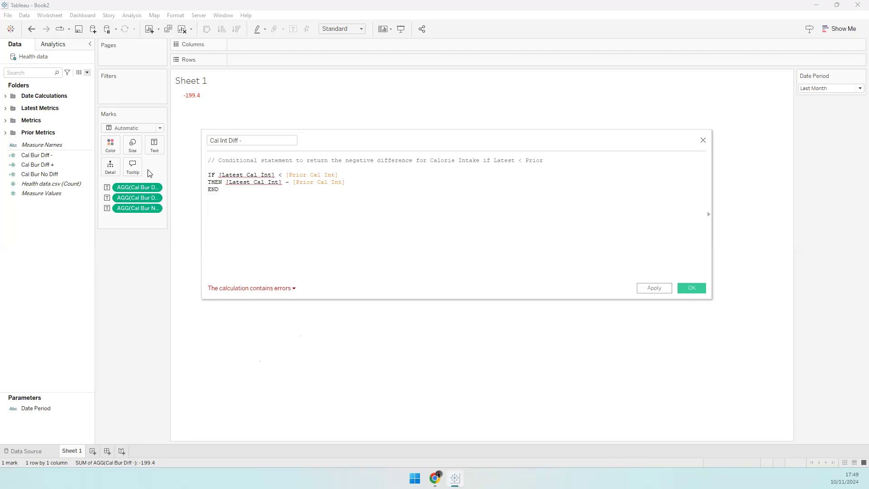
{"action": "left_click", "coordinate": [5, 108]}
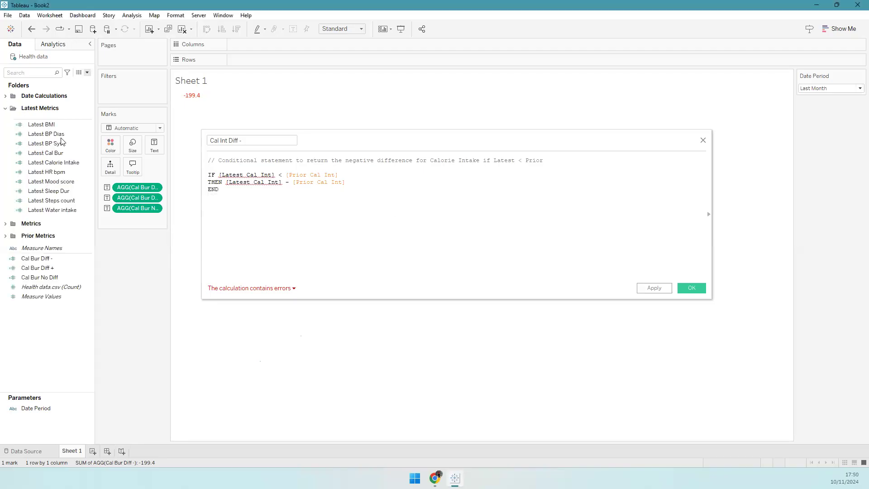
{"action": "left_click", "coordinate": [258, 175]}
{"action": "left_click_drag", "start_coordinate": [45, 162], "coordinate": [251, 183]}
{"action": "left_click", "coordinate": [691, 288]}
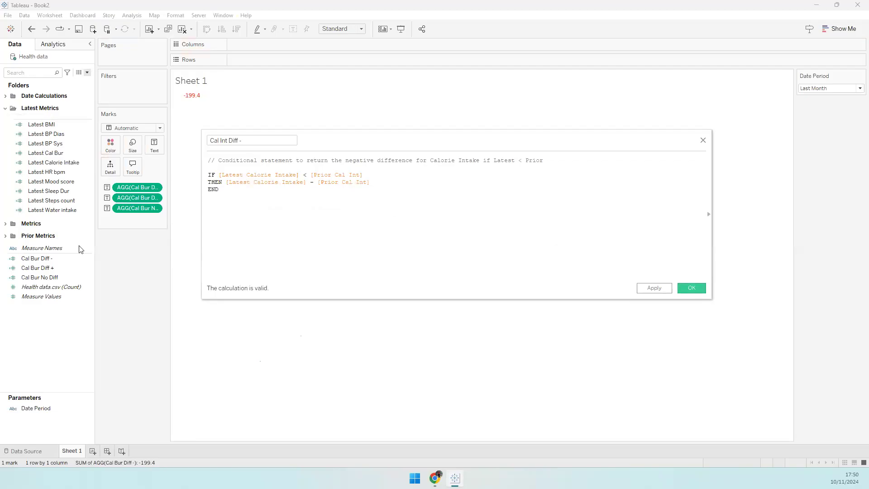
- Discard the extra new calculation and duplicate Cal Int Diff - twice
{"action": "right_click", "coordinate": [45, 325]}
{"action": "left_click", "coordinate": [67, 329]}
{"action": "type", "text": "Cal"}
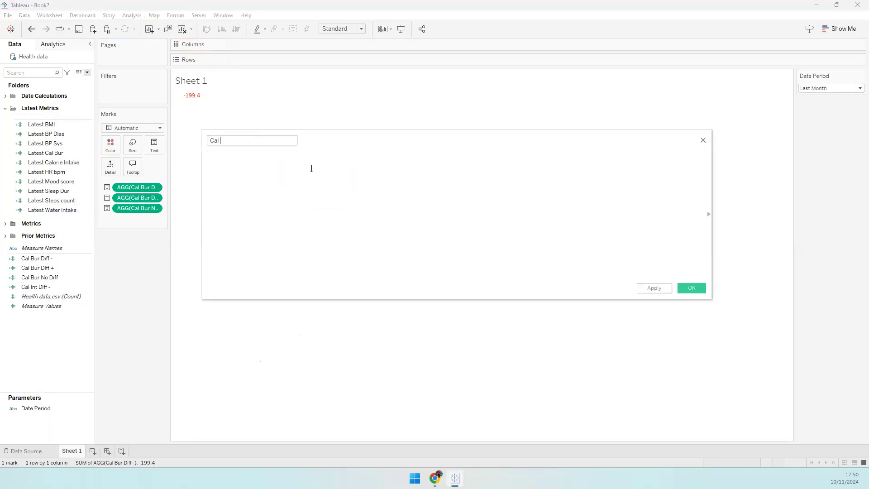
{"action": "left_click", "coordinate": [702, 140]}
{"action": "left_click", "coordinate": [51, 287]}
{"action": "right_click", "coordinate": [51, 288]}
{"action": "left_click", "coordinate": [88, 341]}
{"action": "right_click", "coordinate": [57, 298]}
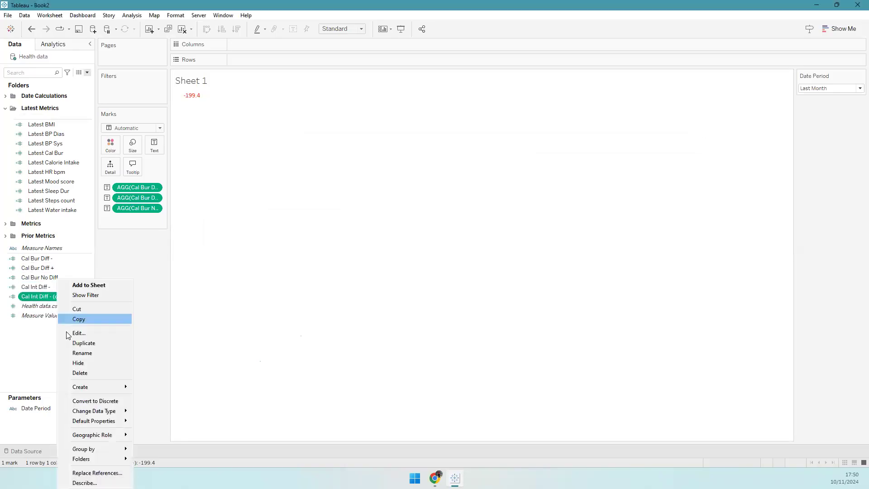
{"action": "left_click", "coordinate": [72, 341]}
- Turn the first copy into Cal Int Diff +, changing the condition to Latest > Prior
{"action": "left_click", "coordinate": [50, 296]}
{"action": "right_click", "coordinate": [50, 296]}
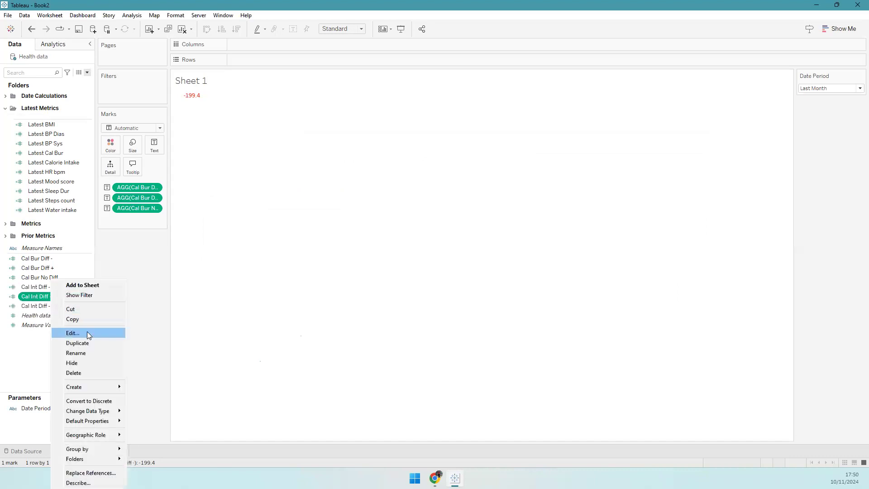
{"action": "left_click", "coordinate": [87, 331]}
{"action": "left_click", "coordinate": [236, 140]}
{"action": "key", "text": "shift+End"}
{"action": "type", "text": "+"}
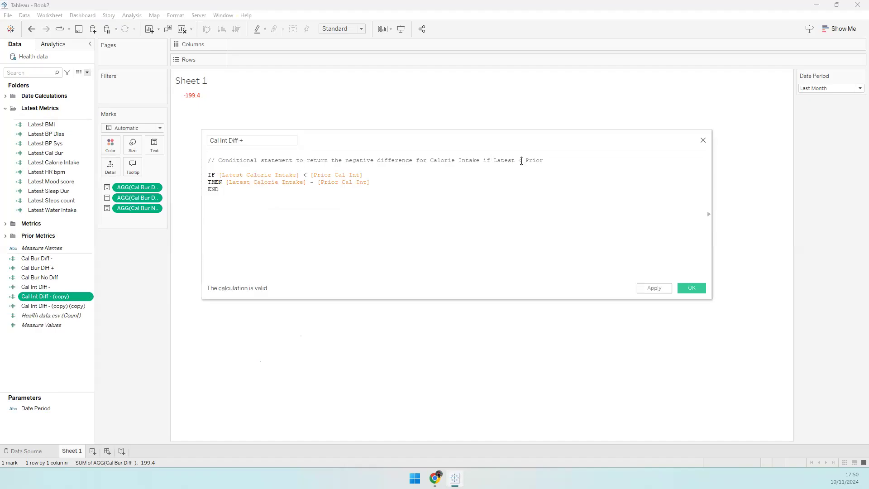
{"action": "type", "text": " >"}
{"action": "left_click", "coordinate": [306, 175]}
{"action": "key", "text": "BackSpace"}
{"action": "type", "text": ">"}
{"action": "left_click", "coordinate": [692, 288]}
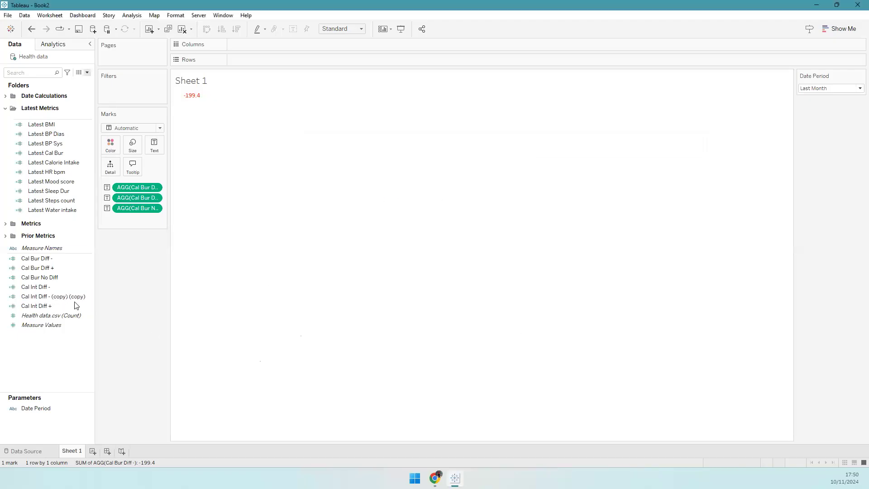
- Turn the second copy into Cal Int No Diff, using = in the condition and comment
{"action": "right_click", "coordinate": [67, 296]}
{"action": "left_click", "coordinate": [96, 333]}
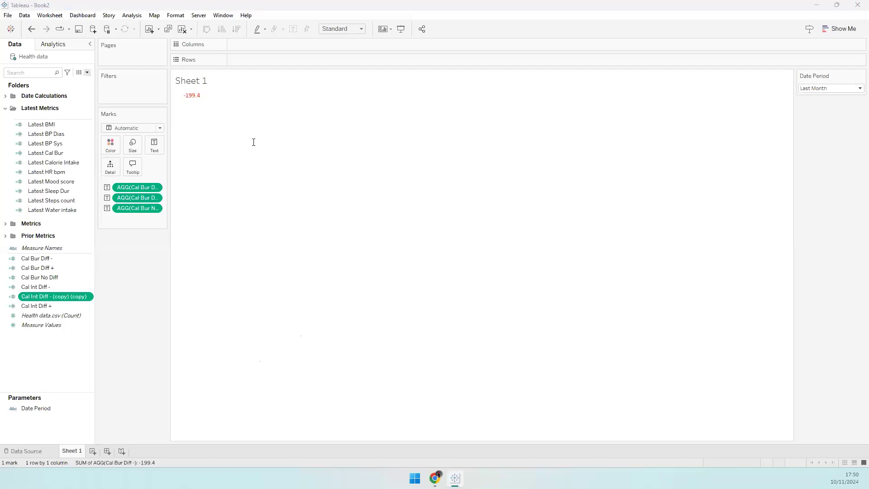
{"action": "left_click_drag", "start_coordinate": [238, 142], "coordinate": [369, 140]}
{"action": "key", "text": "BackSpace"}
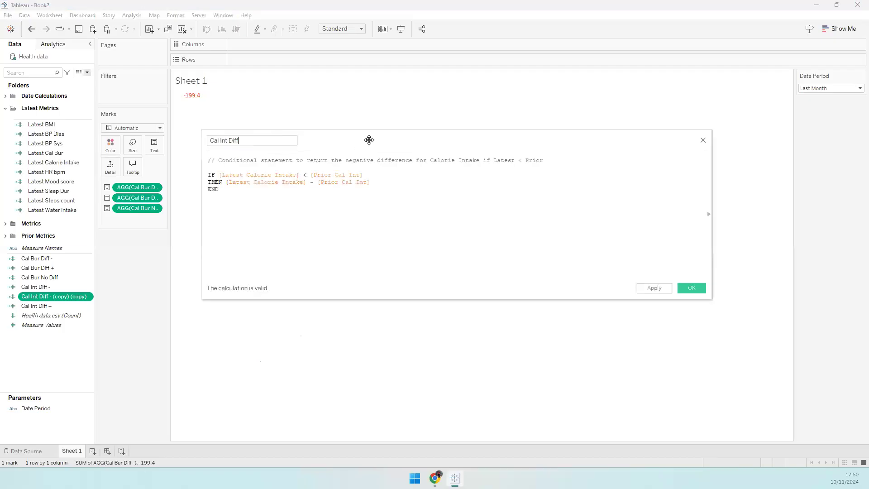
{"action": "type", "text": "No"}
{"action": "left_click", "coordinate": [306, 175]}
{"action": "type", "text": "="}
{"action": "double_click", "coordinate": [520, 160]}
{"action": "type", "text": "="}
{"action": "left_click", "coordinate": [688, 290]}
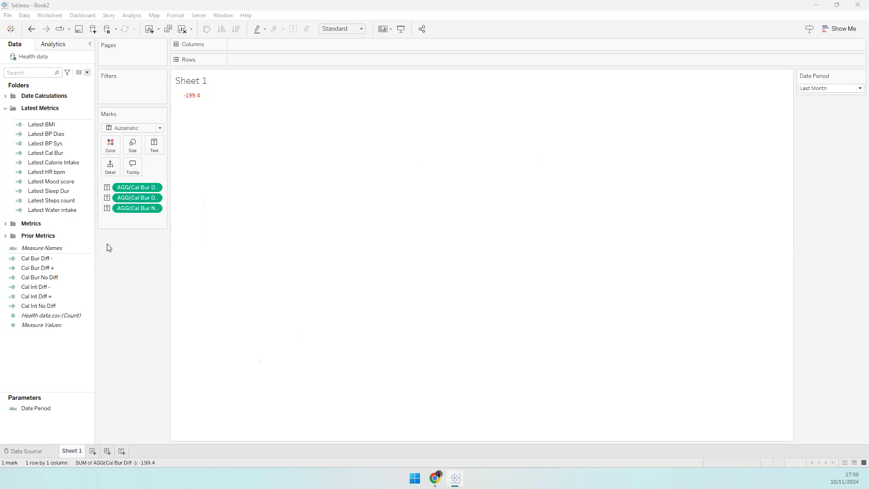
- Create Mood Score Diff - from the pasted formula, inserting the Latest Mood score field
{"action": "left_click", "coordinate": [87, 73]}
{"action": "left_click", "coordinate": [80, 80]}
{"action": "type", "text": "Mood Score"}
{"action": "key", "text": "Tab"}
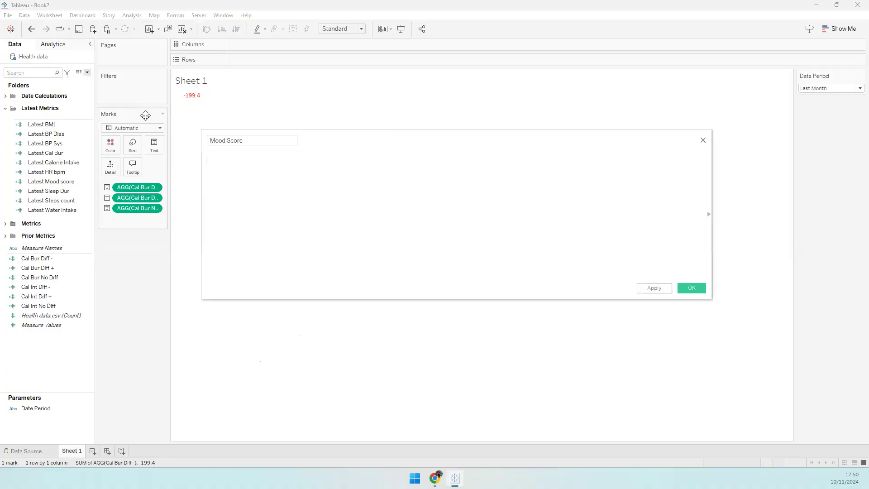
{"action": "left_click", "coordinate": [262, 142]}
{"action": "type", "text": "Diff -"}
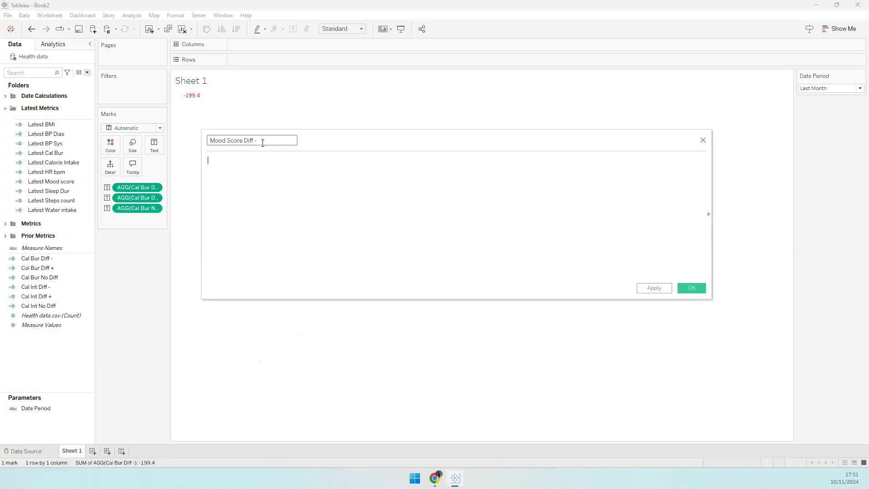
{"action": "type", "text": "// Conditional statement to return the negative difference for mood score if Latest < Prior  IF [Latest Mood Score] < [Prior Mood Score] THEN [Latest Mood Score] - [Prior Mood Score] END"}
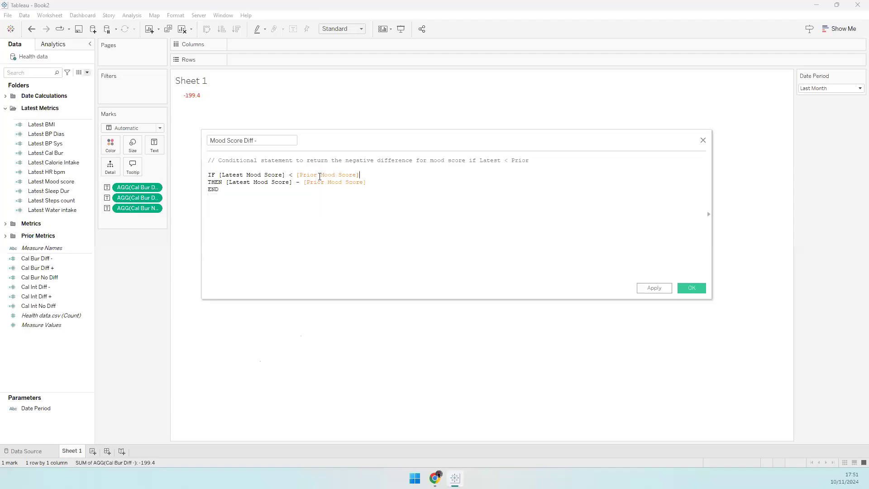
{"action": "left_click_drag", "start_coordinate": [57, 181], "coordinate": [273, 191]}
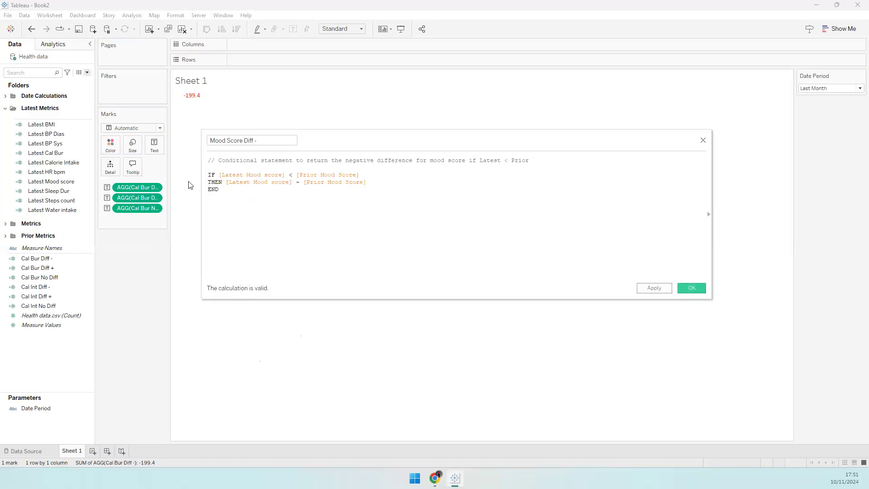
- Duplicate Mood Score Diff - twice and rename one copy Mood Score Diff + with >
{"action": "right_click", "coordinate": [51, 315]}
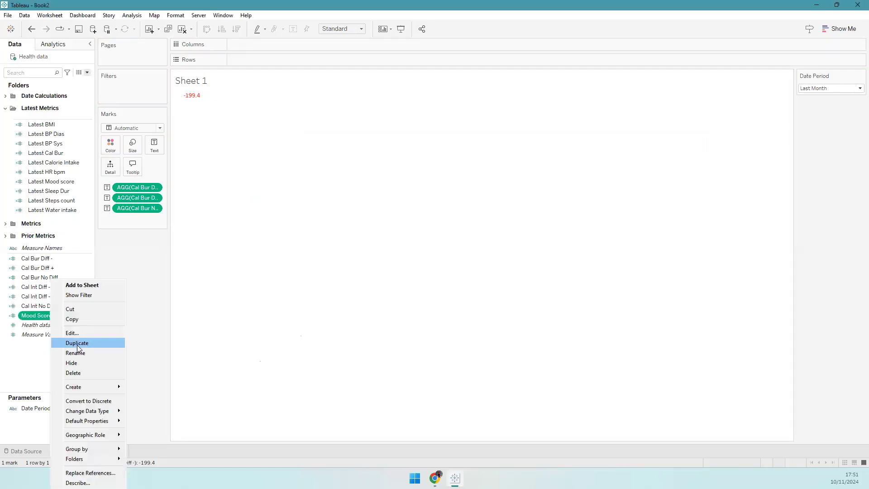
{"action": "left_click", "coordinate": [78, 345]}
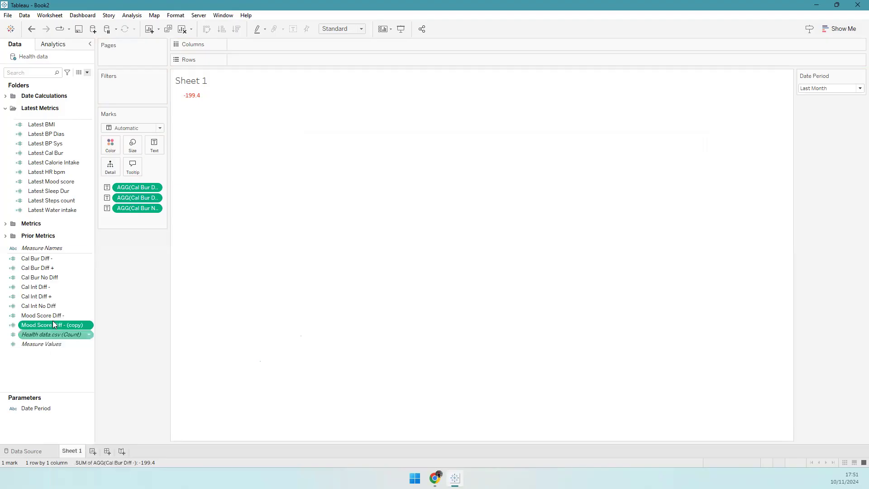
{"action": "right_click", "coordinate": [54, 325]}
{"action": "left_click", "coordinate": [78, 336]}
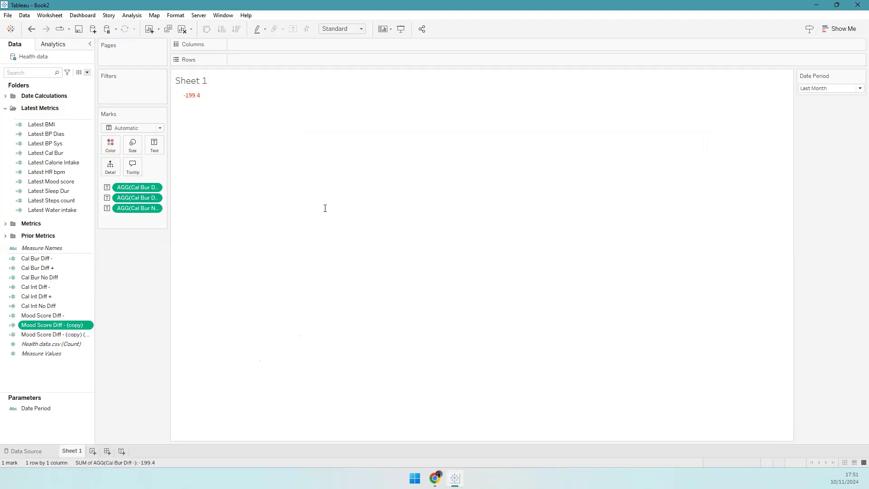
{"action": "left_click_drag", "start_coordinate": [255, 141], "coordinate": [325, 145]}
{"action": "type", "text": "+"}
{"action": "left_click", "coordinate": [508, 162]}
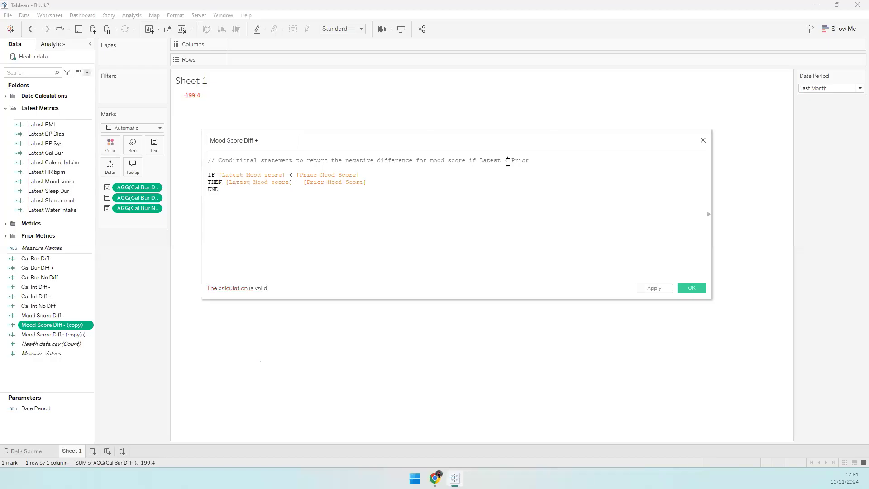
{"action": "type", "text": ">"}
{"action": "double_click", "coordinate": [291, 176]}
- Make the other copy Mood Score No diff, using = in the condition and comment
{"action": "right_click", "coordinate": [65, 324]}
{"action": "left_click", "coordinate": [103, 342]}
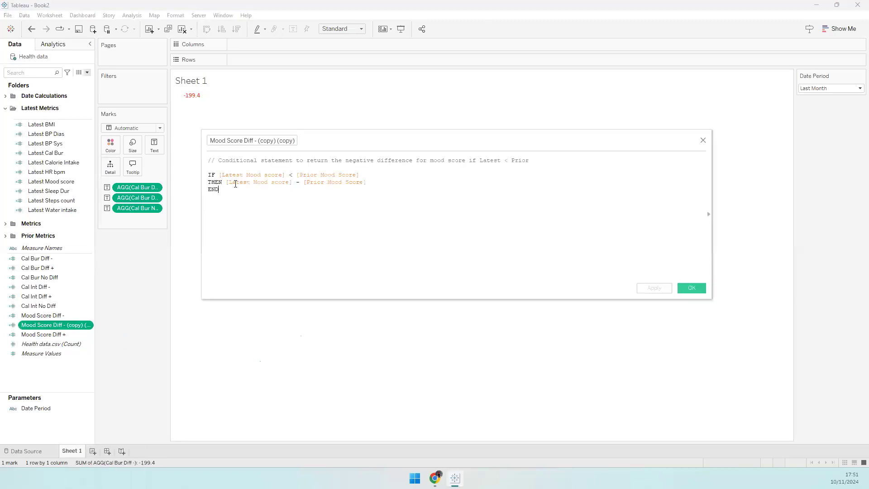
{"action": "left_click_drag", "start_coordinate": [244, 140], "coordinate": [357, 139]}
{"action": "type", "text": "No diff"}
{"action": "key", "text": "Tab"}
{"action": "left_click", "coordinate": [280, 202]}
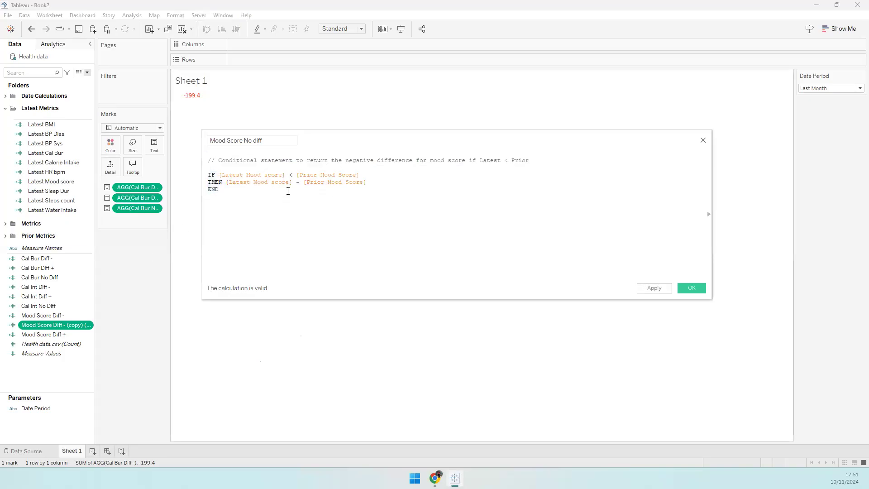
{"action": "key", "text": "Delete"}
{"action": "type", "text": "="}
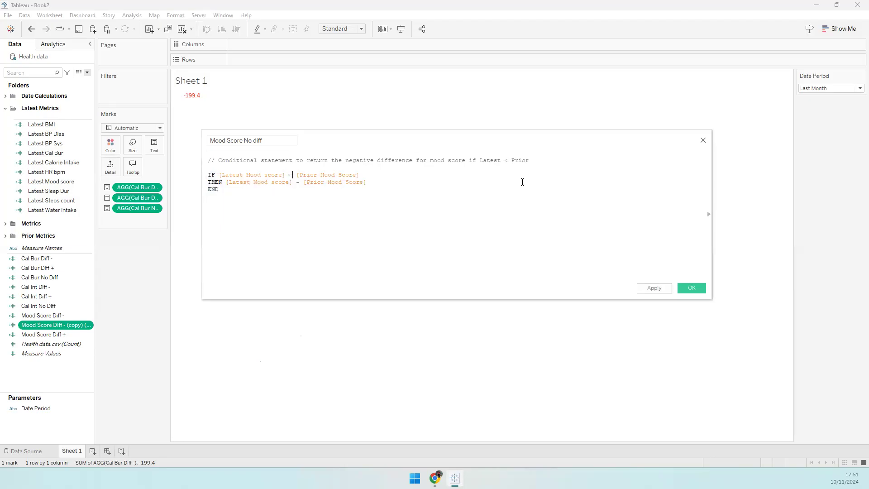
{"action": "left_click", "coordinate": [505, 159]}
{"action": "key", "text": "Delete"}
{"action": "type", "text": "="}
{"action": "left_click", "coordinate": [691, 288]}
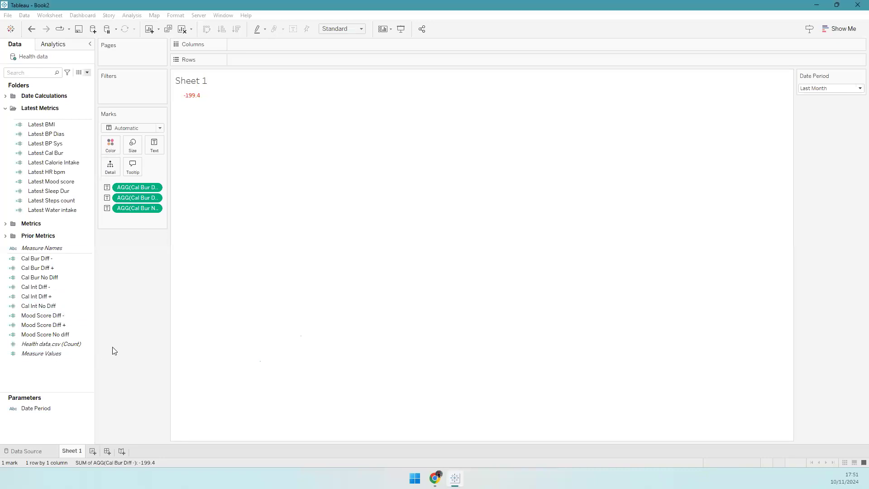
- Fix Steps Count Diff - and Diff + to reference Latest Steps count
{"action": "right_click", "coordinate": [49, 348]}
{"action": "left_click", "coordinate": [90, 358]}
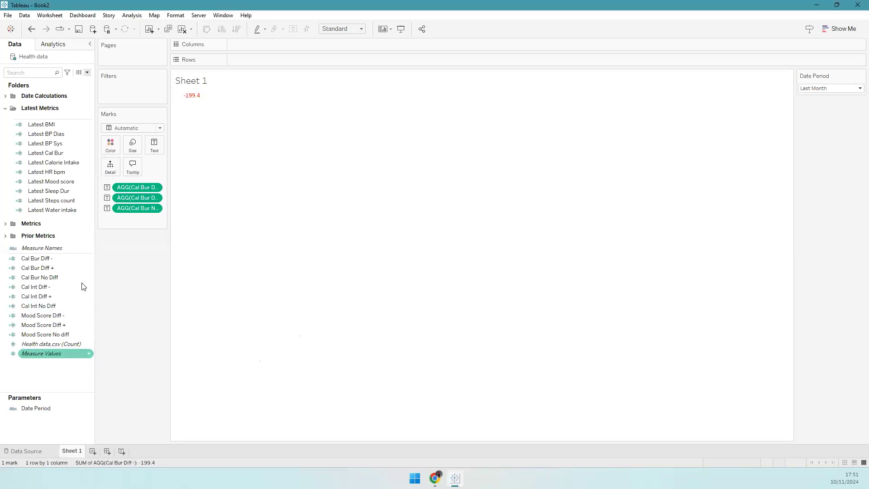
{"action": "right_click", "coordinate": [55, 349]}
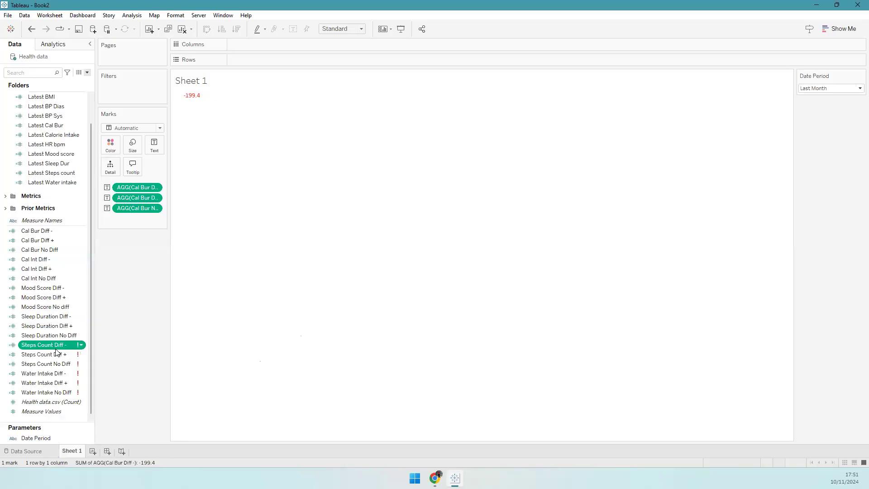
{"action": "left_click", "coordinate": [90, 322]}
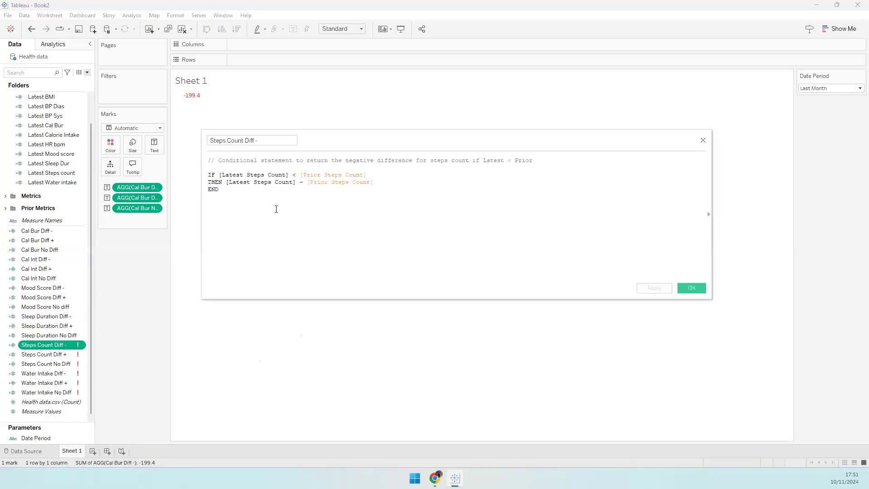
{"action": "left_click_drag", "start_coordinate": [56, 174], "coordinate": [248, 192]}
{"action": "left_click", "coordinate": [691, 288]}
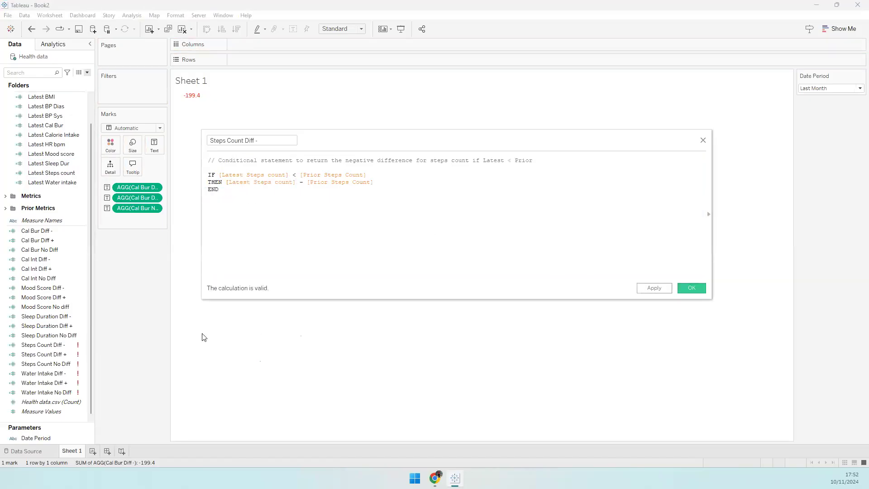
{"action": "right_click", "coordinate": [58, 352]}
{"action": "left_click", "coordinate": [86, 323]}
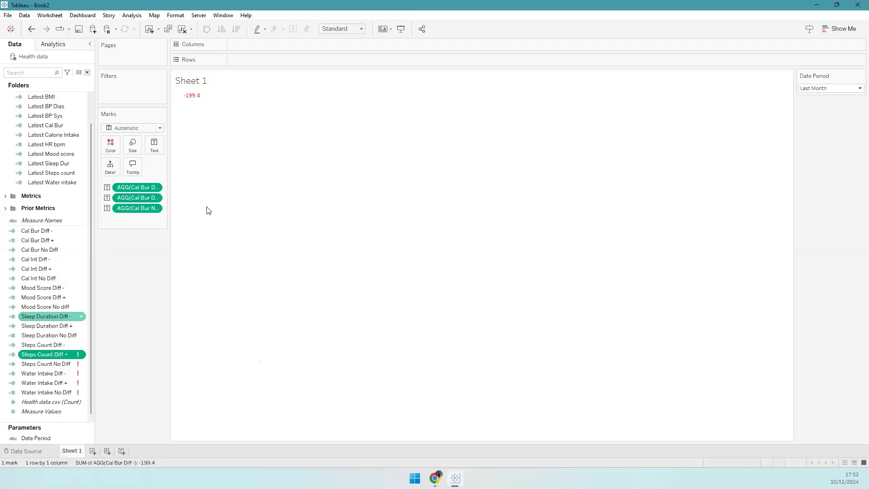
{"action": "left_click_drag", "start_coordinate": [54, 171], "coordinate": [258, 191]}
{"action": "left_click", "coordinate": [691, 288]}
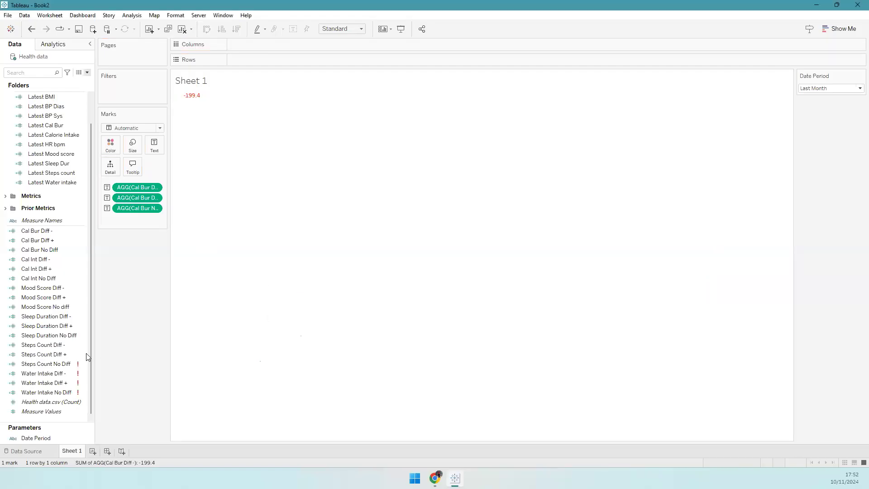
- Fix Steps Count No Diff so its IF line uses Latest Steps count
{"action": "left_click", "coordinate": [67, 355]}
{"action": "right_click", "coordinate": [67, 357]}
{"action": "right_click", "coordinate": [43, 363]}
{"action": "left_click", "coordinate": [75, 320]}
{"action": "left_click_drag", "start_coordinate": [49, 174], "coordinate": [253, 182]}
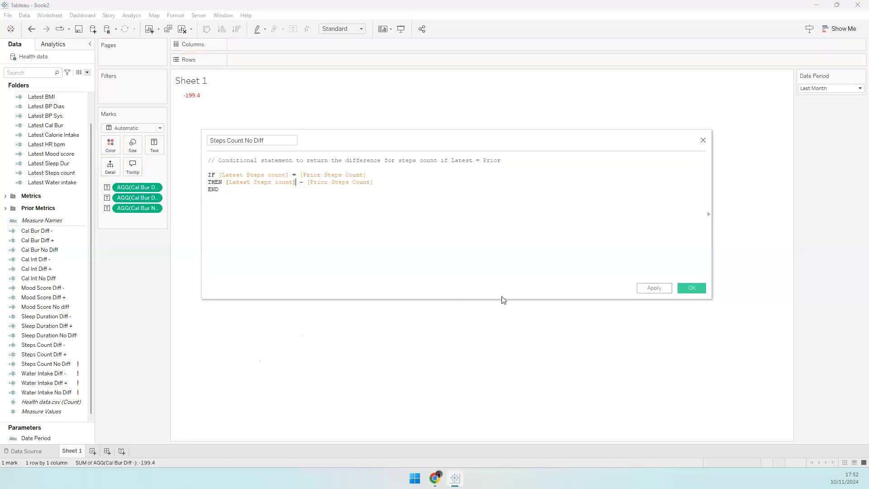
{"action": "left_click", "coordinate": [687, 287]}
- Fix Water Intake Diff - and Diff + to reference Latest Water intake
{"action": "right_click", "coordinate": [61, 372]}
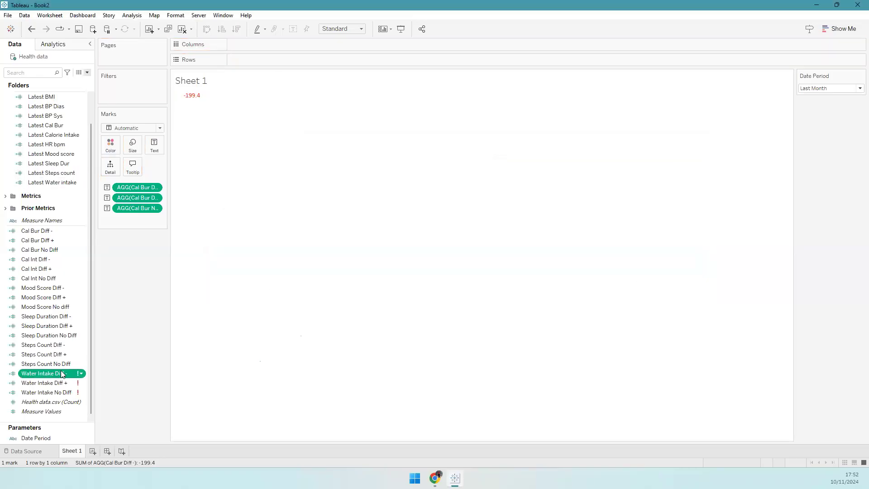
{"action": "left_click", "coordinate": [94, 209]}
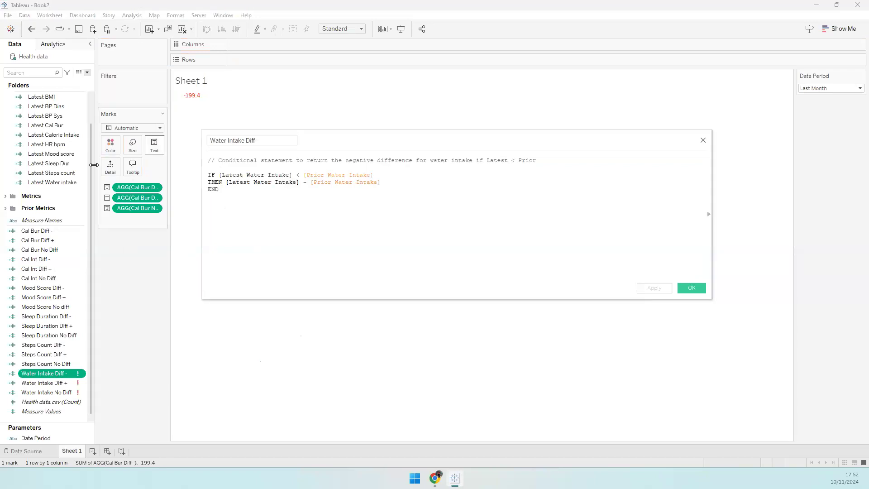
{"action": "left_click_drag", "start_coordinate": [45, 182], "coordinate": [269, 177]}
{"action": "left_click_drag", "start_coordinate": [41, 182], "coordinate": [248, 191]}
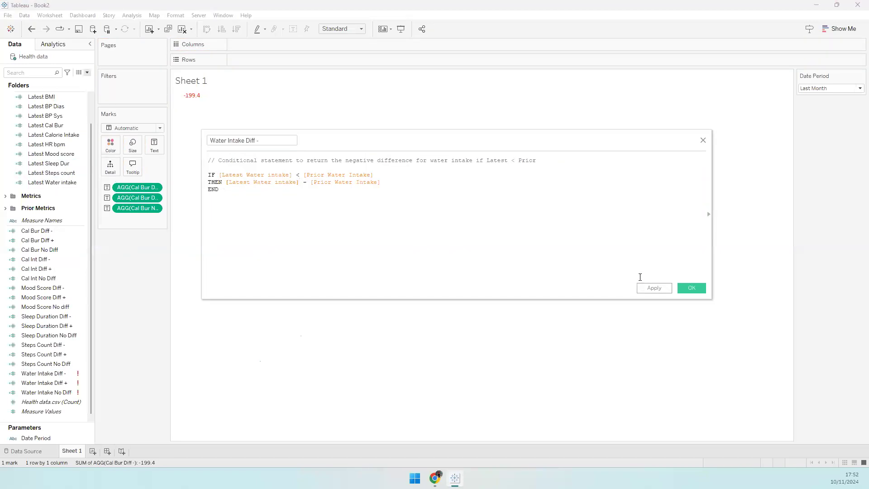
{"action": "left_click", "coordinate": [689, 291]}
{"action": "left_click", "coordinate": [44, 382]}
{"action": "right_click", "coordinate": [68, 382]}
{"action": "left_click", "coordinate": [93, 323]}
{"action": "left_click_drag", "start_coordinate": [50, 182], "coordinate": [248, 183]}
{"action": "left_click", "coordinate": [63, 392]}
- Fix Water Intake No Diff's IF and THEN lines to use Latest Water intake
{"action": "right_click", "coordinate": [61, 392]}
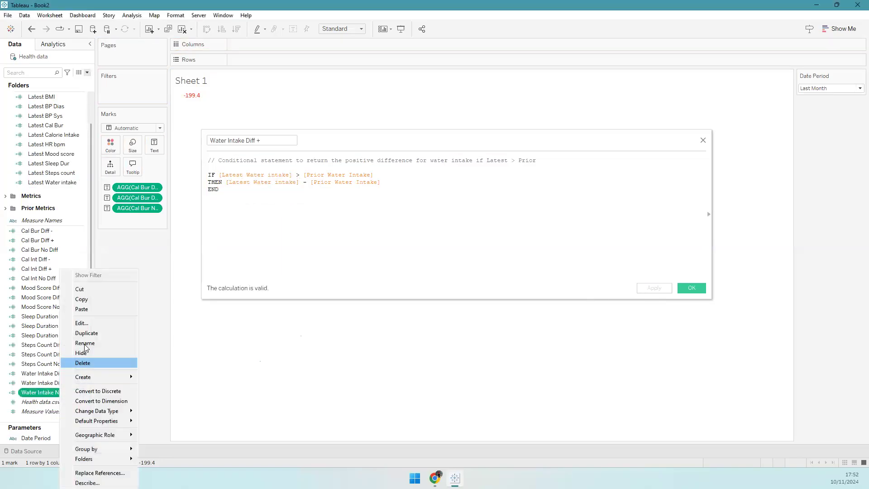
{"action": "left_click", "coordinate": [82, 322]}
{"action": "left_click_drag", "start_coordinate": [52, 182], "coordinate": [262, 183]}
{"action": "left_click_drag", "start_coordinate": [52, 183], "coordinate": [261, 189]}
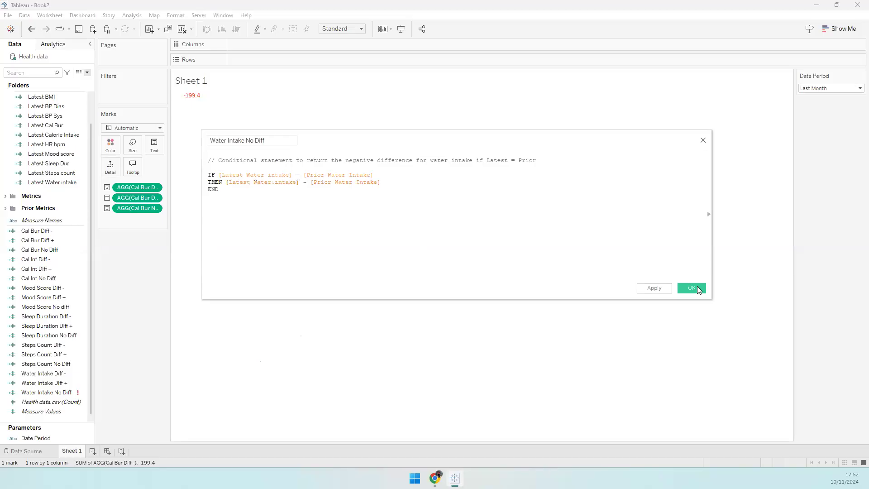
{"action": "key", "text": "Return"}
{"action": "left_click", "coordinate": [45, 230]}
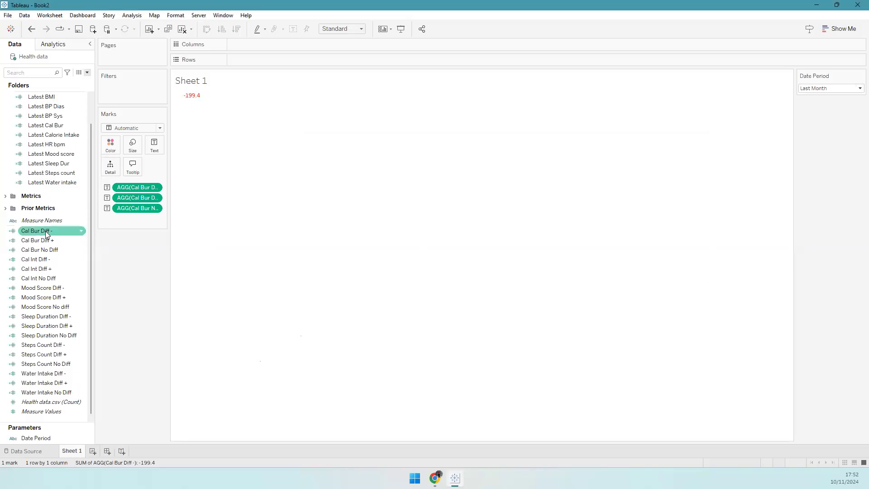
- Group the six Diff - fields into a new folder named Negative differences
{"action": "left_click", "coordinate": [55, 259], "text": "ctrl"}
{"action": "left_click", "coordinate": [67, 288], "text": "ctrl"}
{"action": "left_click", "coordinate": [68, 316], "text": "ctrl"}
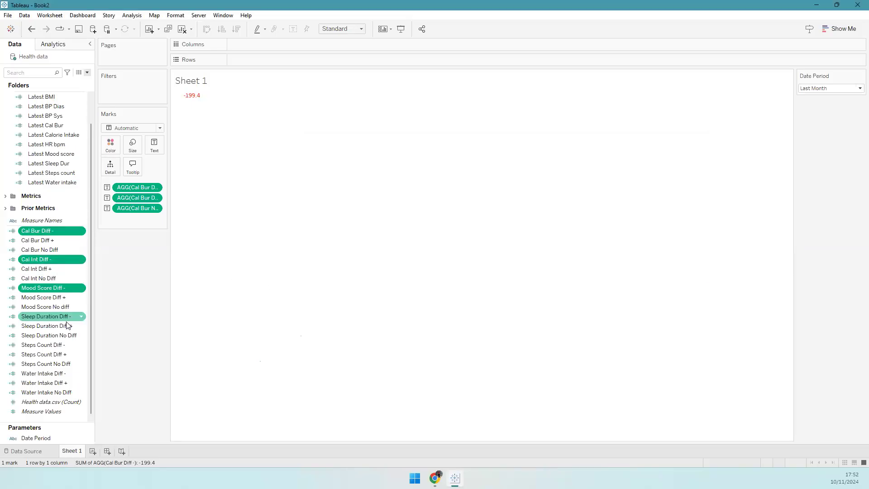
{"action": "left_click", "coordinate": [69, 345], "text": "ctrl"}
{"action": "left_click", "coordinate": [66, 373], "text": "ctrl"}
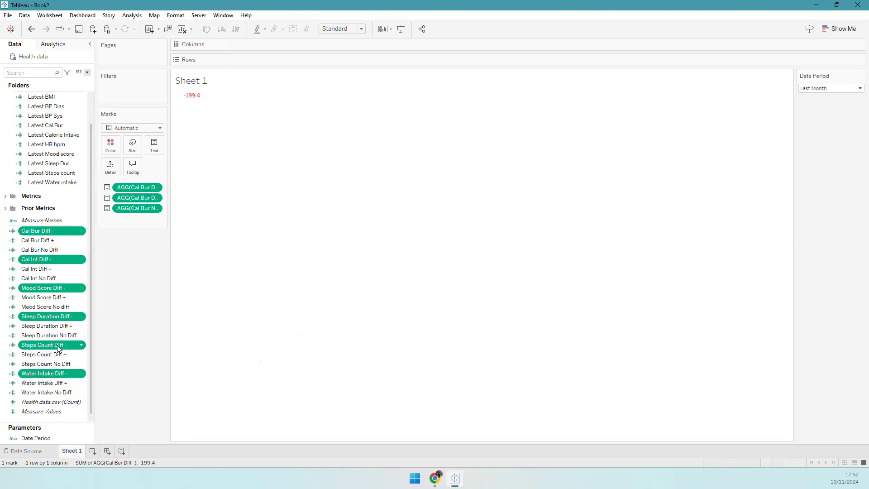
{"action": "right_click", "coordinate": [57, 347]}
{"action": "mouse_move", "coordinate": [104, 474]}
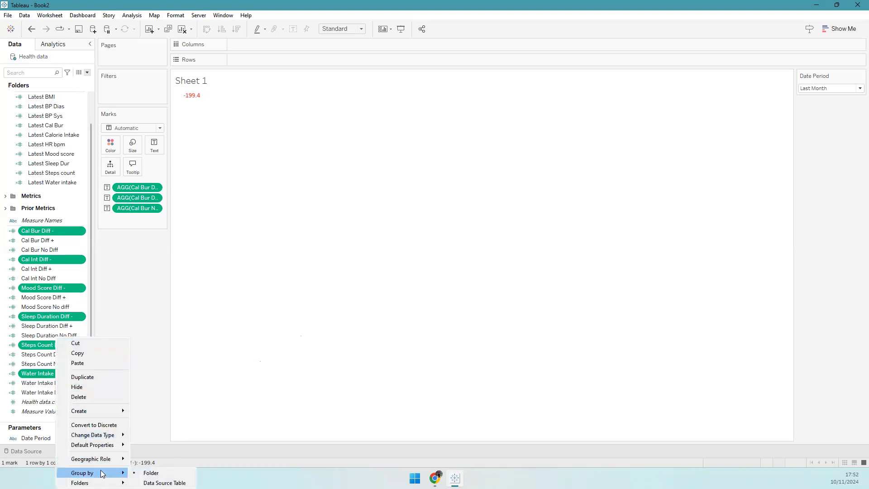
{"action": "left_click", "coordinate": [154, 482]}
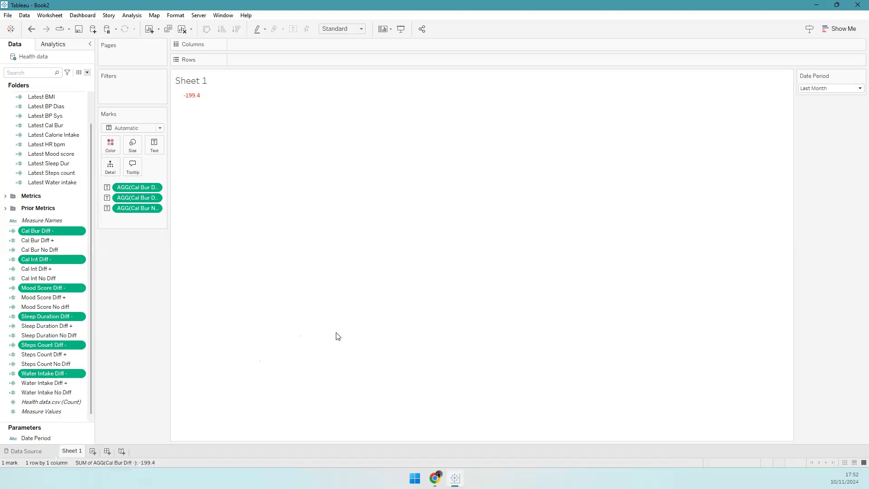
{"action": "type", "text": "negative difference"}
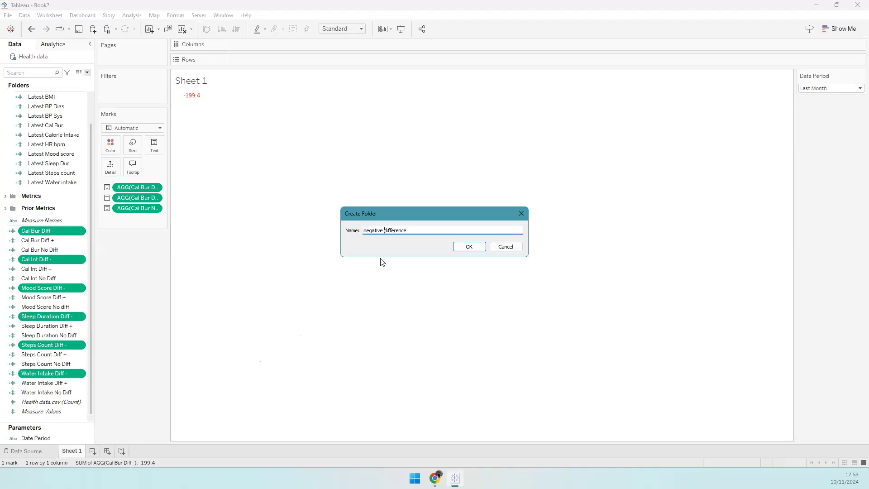
{"action": "key", "text": "Delete"}
{"action": "type", "text": "N"}
{"action": "left_click", "coordinate": [469, 247]}
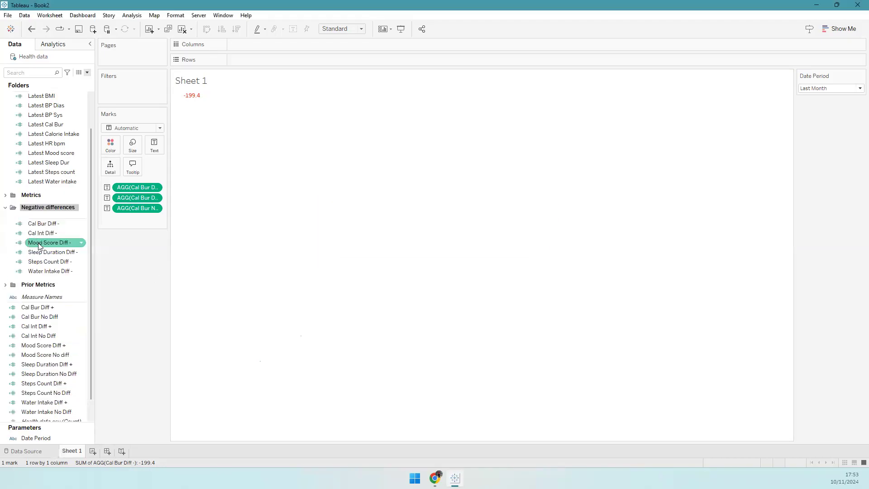
- Group the six Diff + fields into a new folder named Positive Differences
{"action": "scroll", "coordinate": [50, 297], "scroll_direction": "down", "scroll_amount": 1}
{"action": "left_click", "coordinate": [49, 288]}
{"action": "left_click", "coordinate": [53, 307], "text": "ctrl"}
{"action": "left_click", "coordinate": [55, 326], "text": "ctrl"}
{"action": "left_click", "coordinate": [58, 345], "text": "ctrl"}
{"action": "left_click", "coordinate": [61, 364], "text": "ctrl"}
{"action": "left_click", "coordinate": [60, 384], "text": "ctrl"}
{"action": "right_click", "coordinate": [71, 383]}
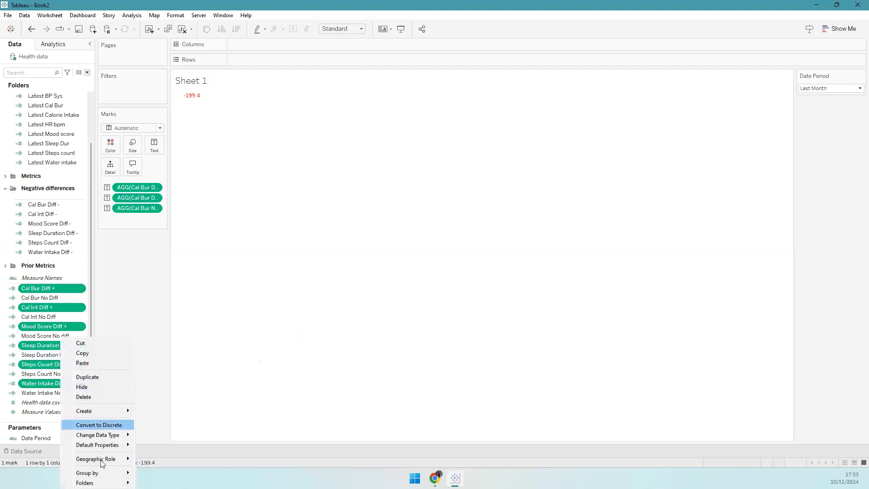
{"action": "mouse_move", "coordinate": [90, 482]}
{"action": "left_click", "coordinate": [163, 482]}
{"action": "type", "text": "Positive Differences"}
{"action": "left_click", "coordinate": [469, 246]}
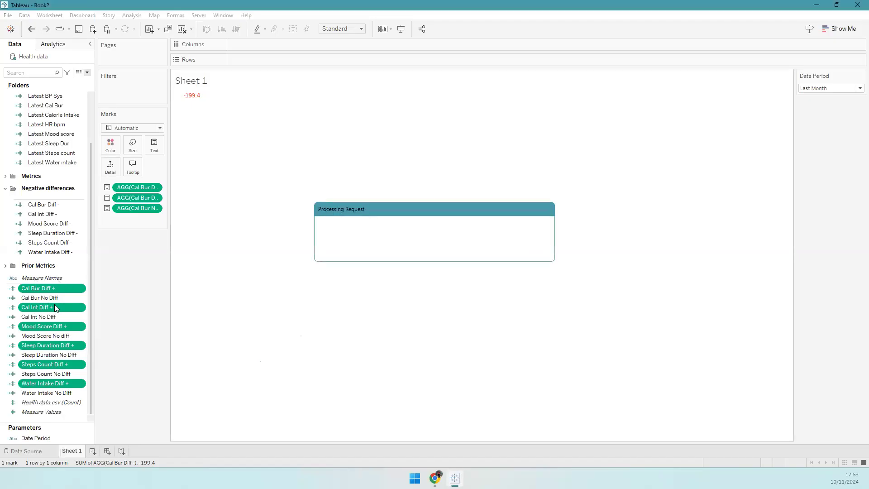
- Group the six No Diff fields into a new folder named No diff
{"action": "left_click", "coordinate": [51, 366]}
{"action": "left_click", "coordinate": [49, 375], "text": "ctrl"}
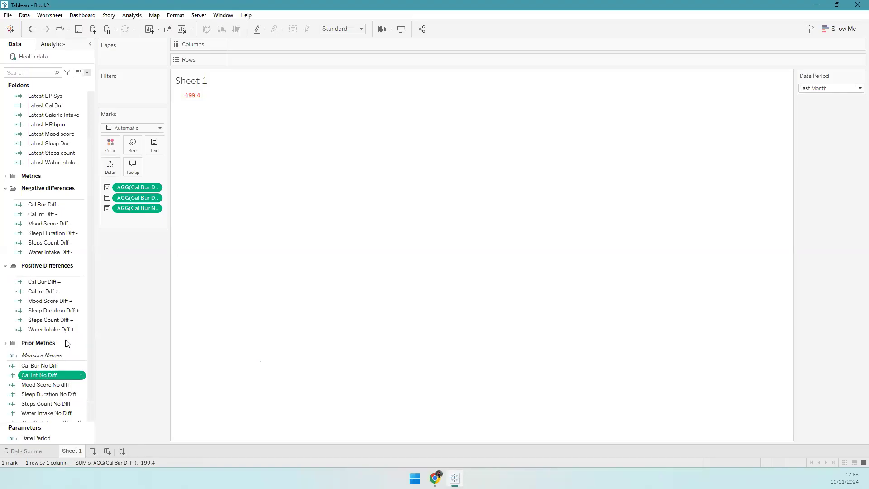
{"action": "scroll", "coordinate": [54, 362], "scroll_direction": "down", "scroll_amount": 1}
{"action": "left_click", "coordinate": [61, 393], "text": "shift"}
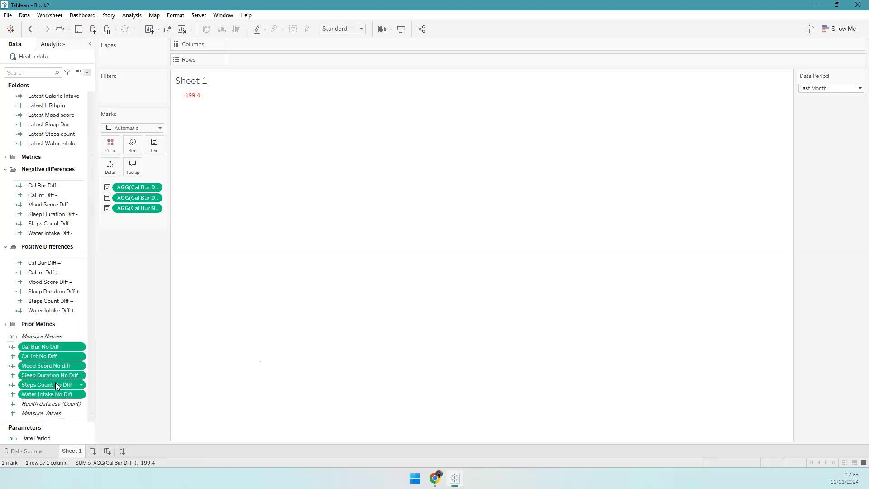
{"action": "right_click", "coordinate": [75, 402]}
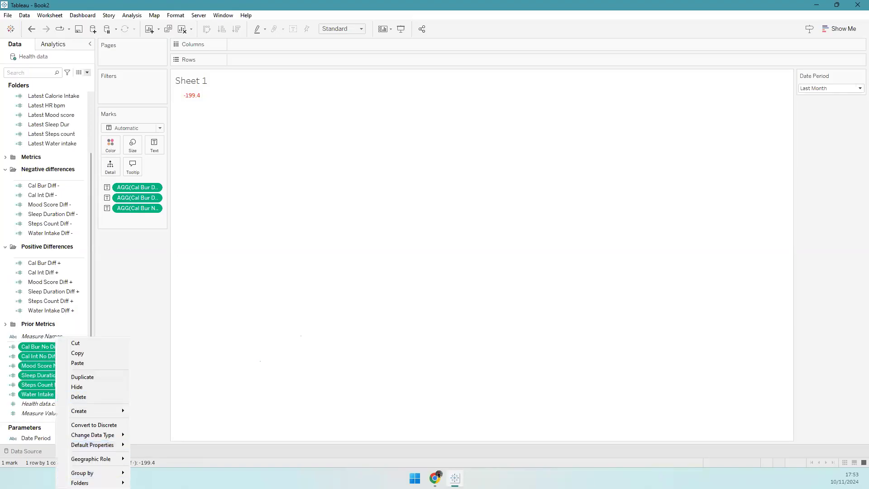
{"action": "left_click", "coordinate": [163, 481]}
{"action": "type", "text": "NB"}
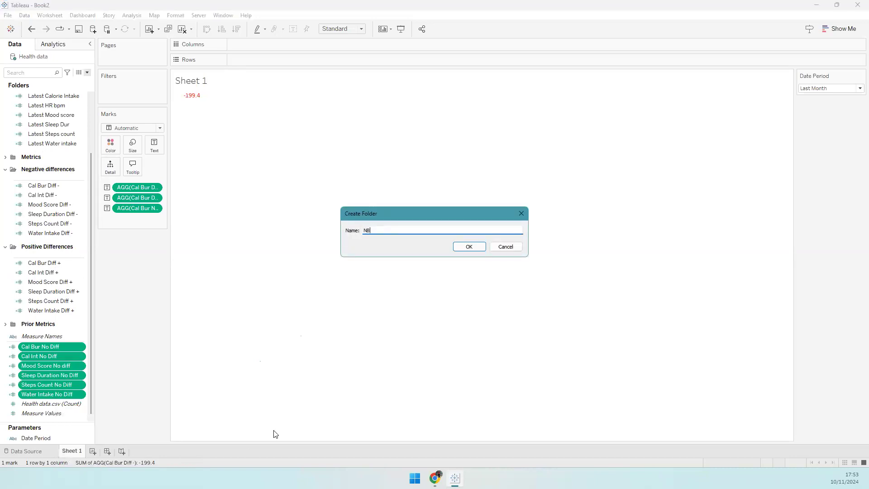
{"action": "left_click", "coordinate": [469, 247]}
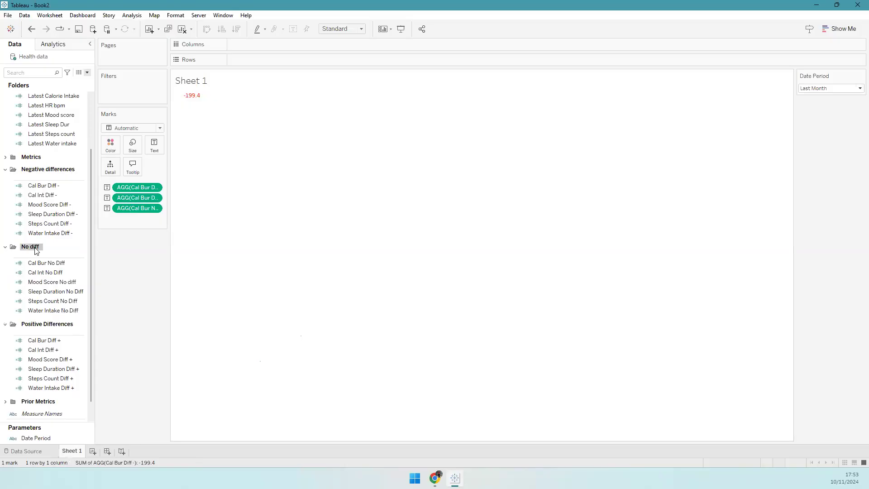
- Rename the No diff folder to No difference and collapse all the field folders
{"action": "right_click", "coordinate": [36, 250]}
{"action": "left_click", "coordinate": [54, 252]}
{"action": "type", "text": "erence"}
{"action": "key", "text": "Return"}
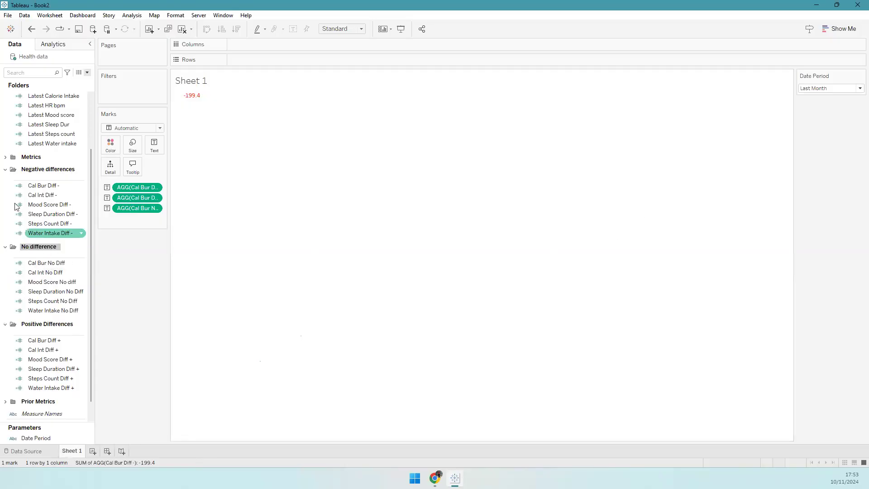
{"action": "left_click", "coordinate": [5, 170]}
{"action": "left_click", "coordinate": [4, 226]}
{"action": "left_click", "coordinate": [5, 259]}
{"action": "left_click", "coordinate": [6, 108]}
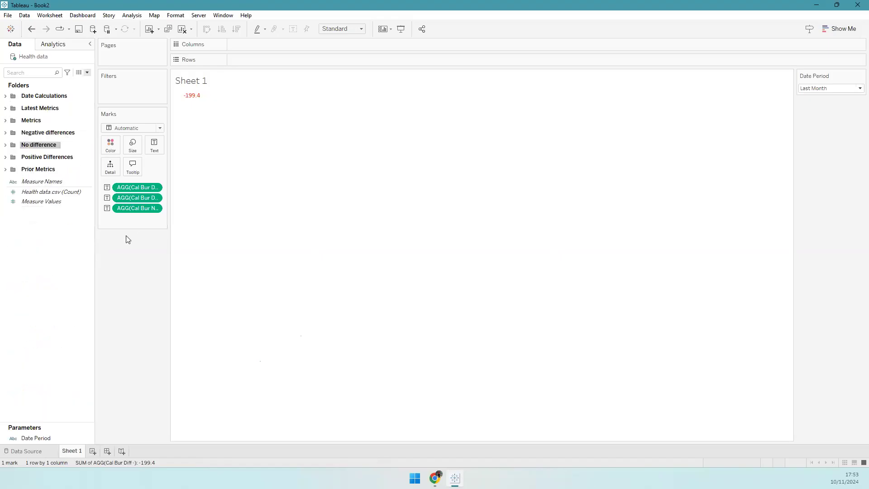
{"action": "left_click", "coordinate": [47, 280]}
- Bring the Health Tracker reference dashboard in Chrome back into view
{"action": "left_click", "coordinate": [435, 477]}
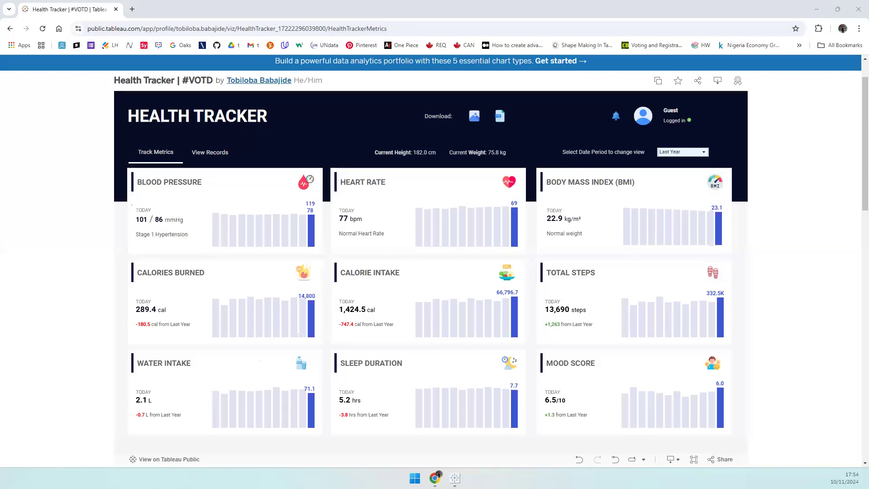
- Start a new calculated field named BMI text, leaving its formula empty for now
{"action": "key", "text": "alt+Tab"}
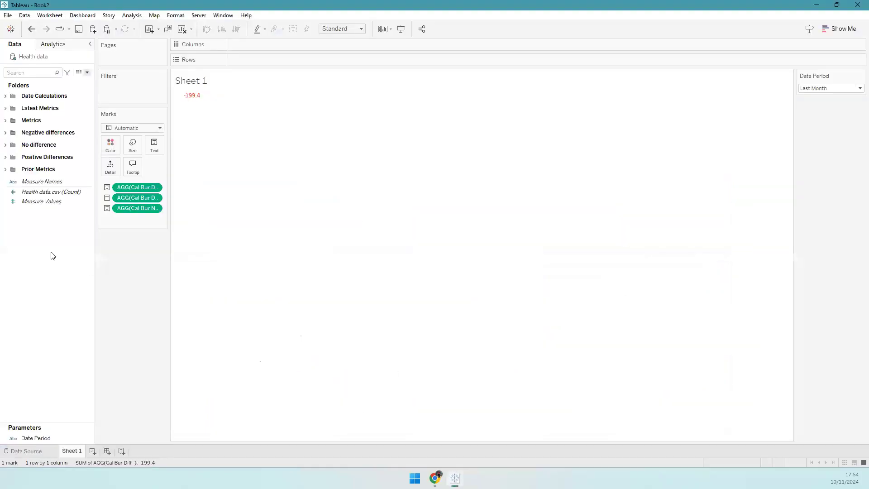
{"action": "right_click", "coordinate": [84, 243]}
{"action": "left_click", "coordinate": [85, 255]}
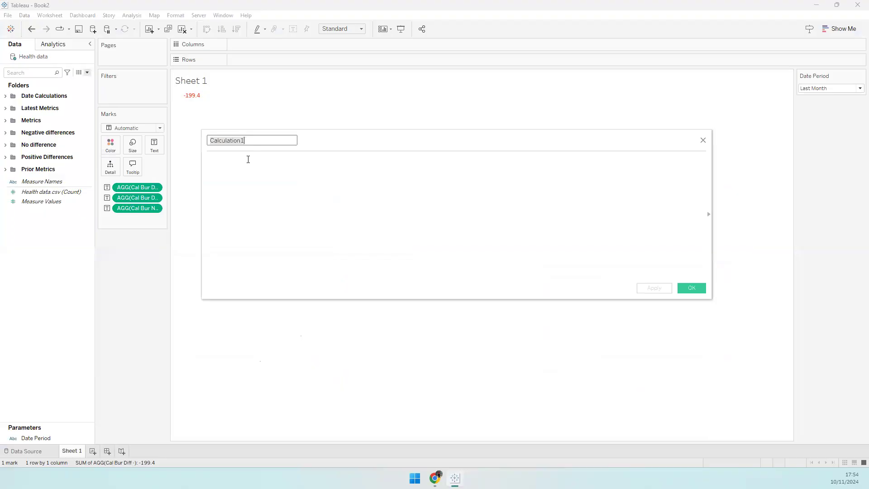
{"action": "type", "text": "BMI text"}
{"action": "left_click", "coordinate": [247, 159]}
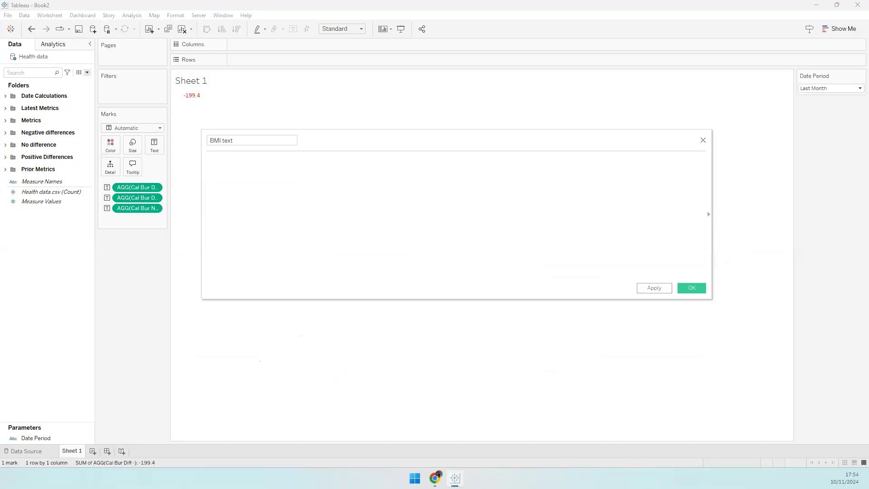
{"action": "left_click", "coordinate": [435, 478]}
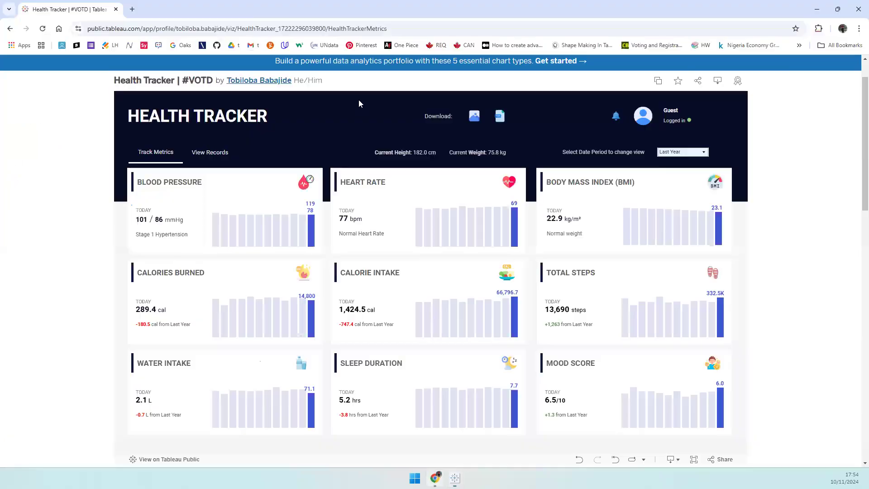
- Look up BMI weight-status ranges in a Google image search, then close that tab
{"action": "left_click", "coordinate": [132, 9]}
{"action": "type", "text": "BMI"}
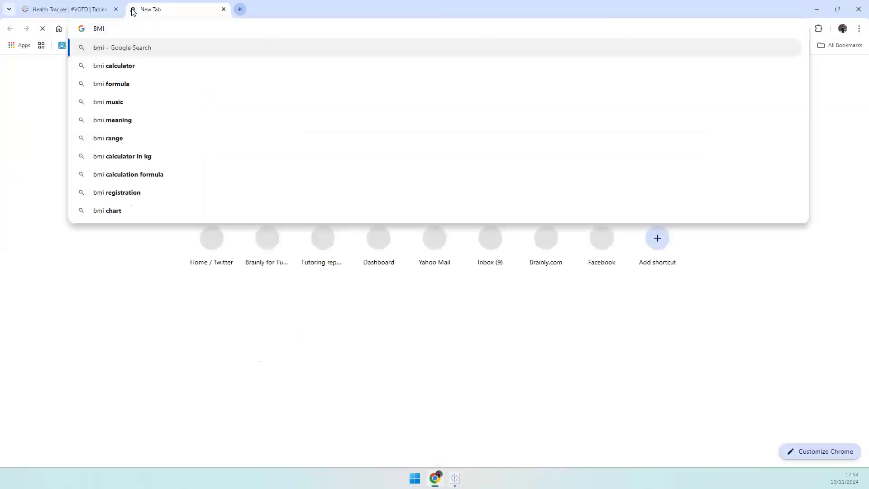
{"action": "key", "text": "Return"}
{"action": "left_click", "coordinate": [131, 106]}
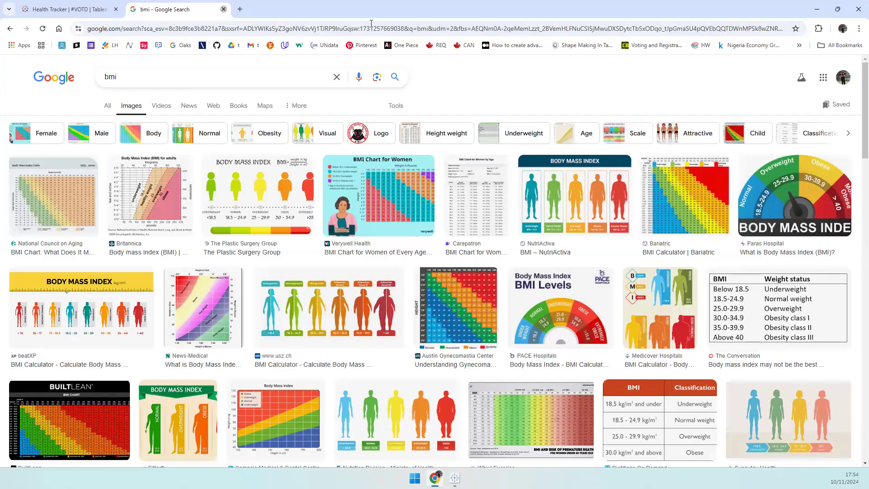
{"action": "left_click", "coordinate": [223, 9]}
{"action": "left_click", "coordinate": [817, 9]}
- Add a comment and the first branch: IF [Latest BMI] <= 18.4 THEN 'Underweight'
{"action": "left_click", "coordinate": [258, 198]}
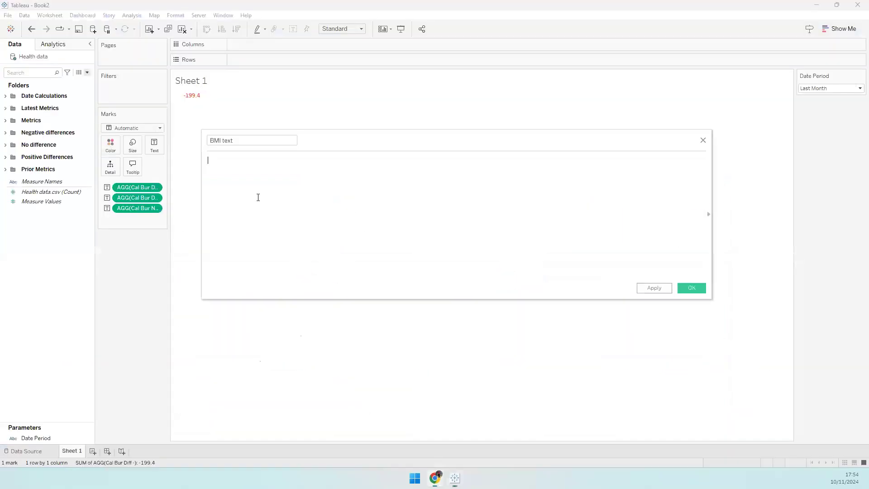
{"action": "type", "text": "// Contiditional "}
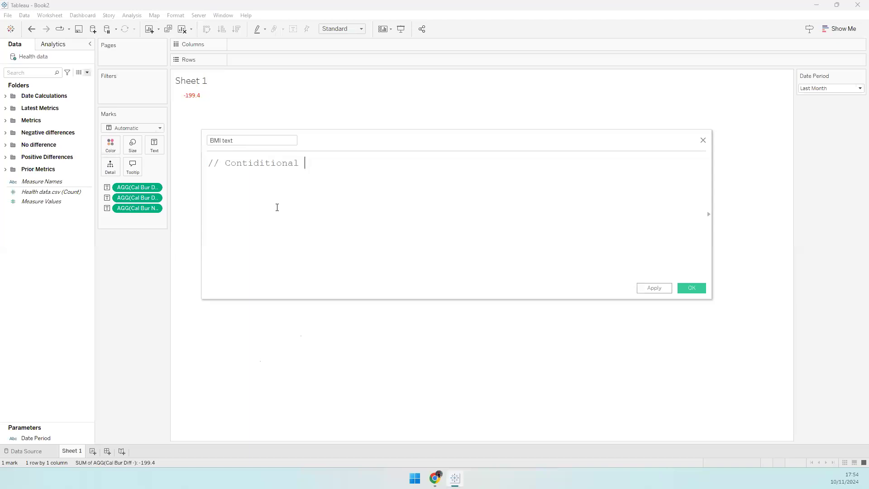
{"action": "type", "text": "statements to return different texts for diff"}
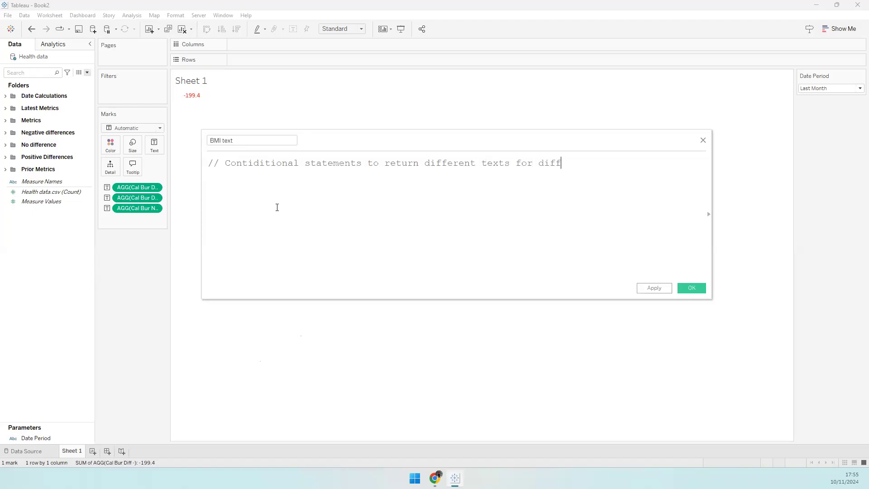
{"action": "type", "text": "erencet values "}
{"action": "type", "text": "of M"}
{"action": "type", "text": "MI"}
{"action": "key", "text": "Return"}
{"action": "type", "text": "IF ["}
{"action": "type", "text": "Late"}
{"action": "key", "text": "Return"}
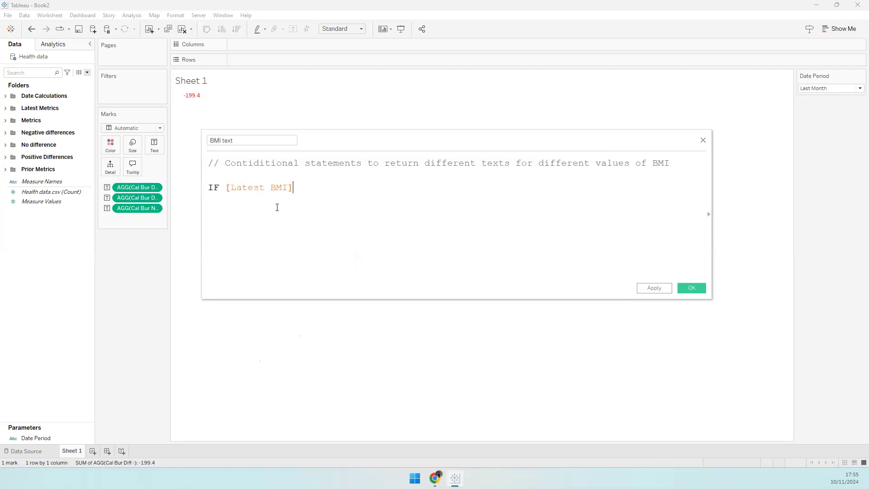
{"action": "type", "text": "<= 18.4"}
{"action": "key", "text": "Return"}
{"action": "type", "text": "THEN 'Underweight'"}
{"action": "key", "text": "Return"}
- Add ELSEIF [Latest BMI] <= 24.9 THEN 'Normal weight', ELSE 'Overweight', and END
{"action": "type", "text": "ELSEIGF"}
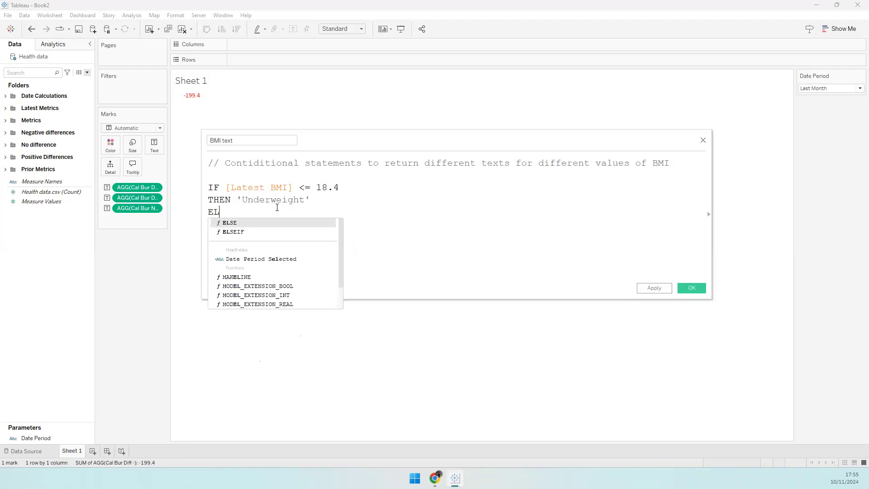
{"action": "key", "text": "BackSpace"}
{"action": "key", "text": "BackSpace"}
{"action": "type", "text": "F"}
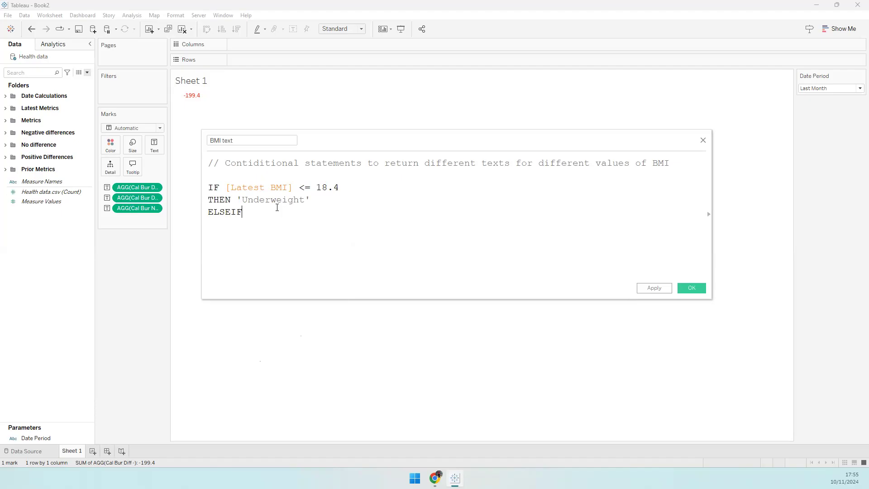
{"action": "type", "text": " [Latest"}
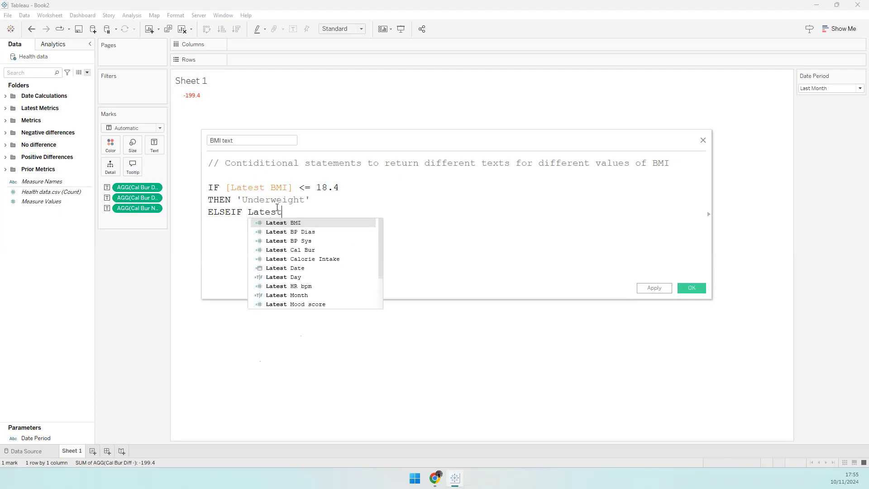
{"action": "key", "text": "Return"}
{"action": "type", "text": "<= 24.9 "}
{"action": "type", "text": "THEN"}
{"action": "type", "text": " 'Normal"}
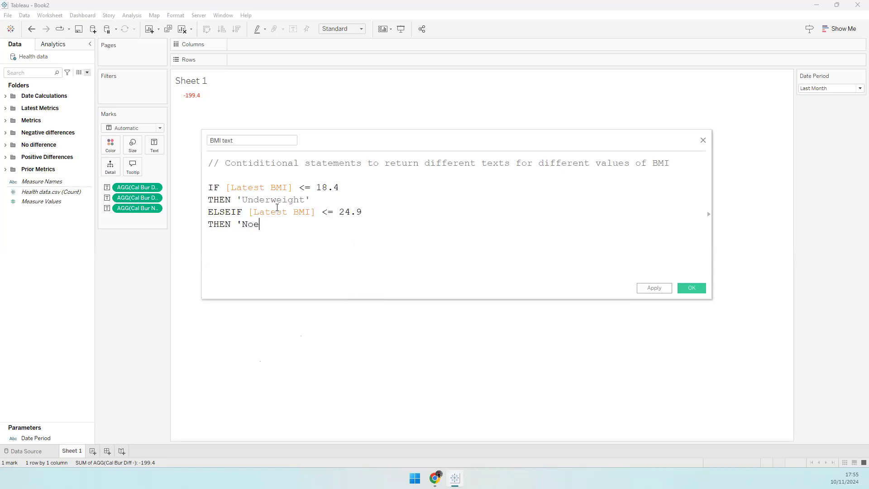
{"action": "type", "text": " weight'"}
{"action": "key", "text": "Return"}
{"action": "type", "text": "ELSE"}
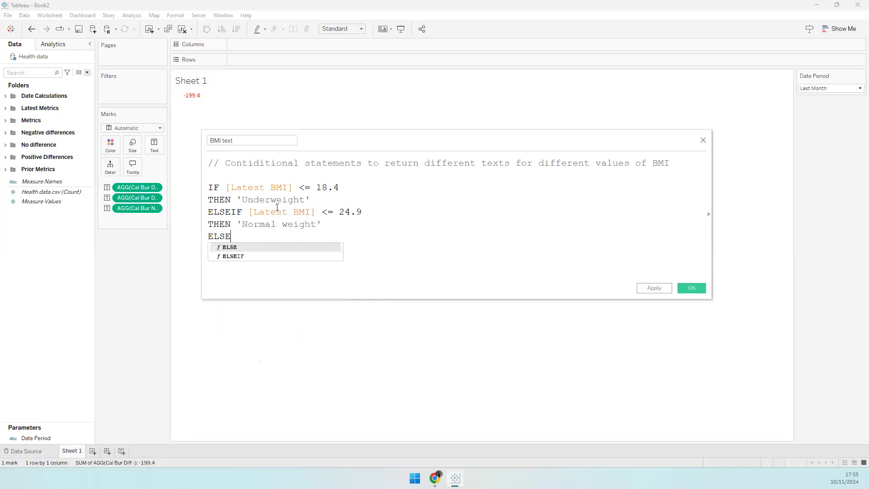
{"action": "type", "text": " 'Overweight'"}
{"action": "key", "text": "Return"}
{"action": "type", "text": "END"}
- Review the IF, THEN and ELSEIF lines of the BMI formula and save the calculation
{"action": "left_click", "coordinate": [273, 204]}
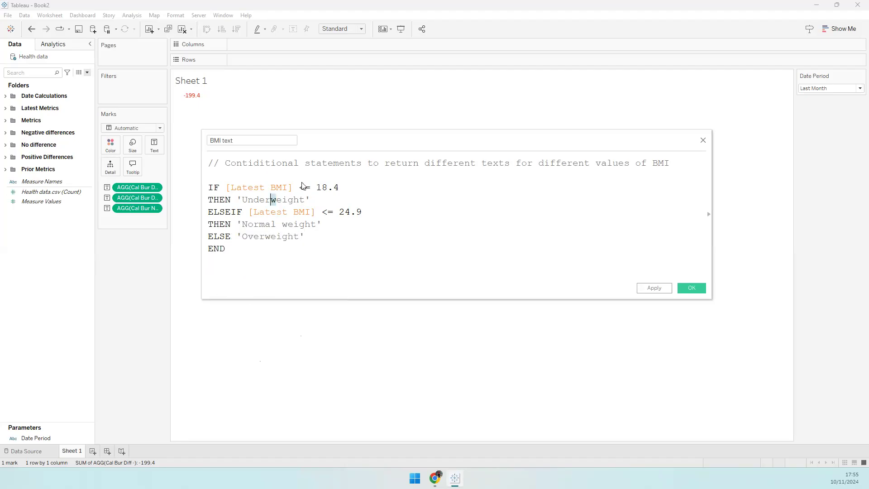
{"action": "left_click_drag", "start_coordinate": [340, 187], "coordinate": [315, 188]}
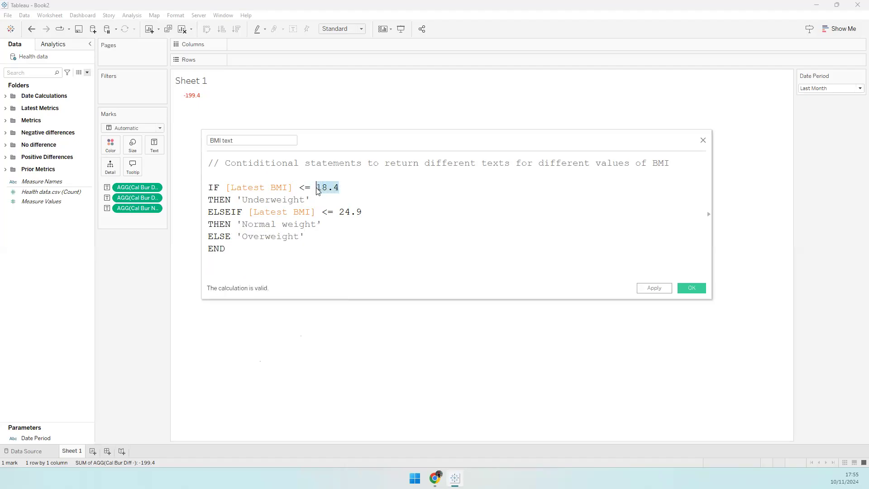
{"action": "double_click", "coordinate": [287, 200]}
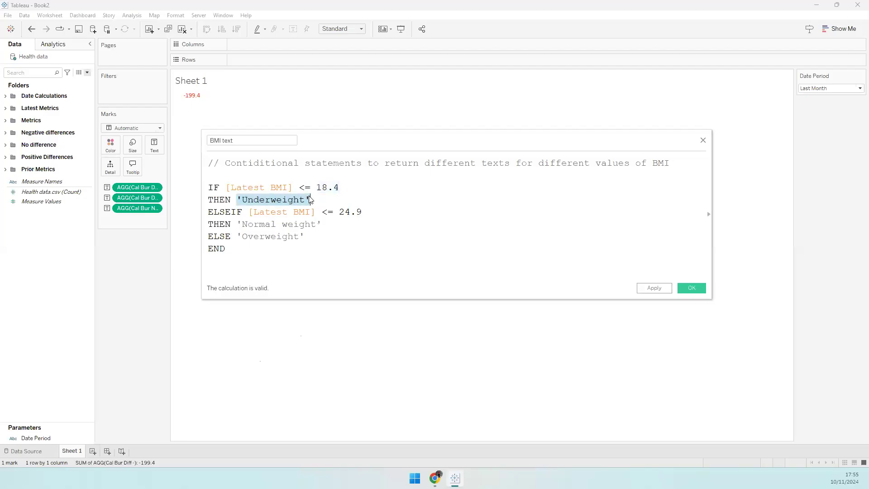
{"action": "left_click", "coordinate": [293, 211]}
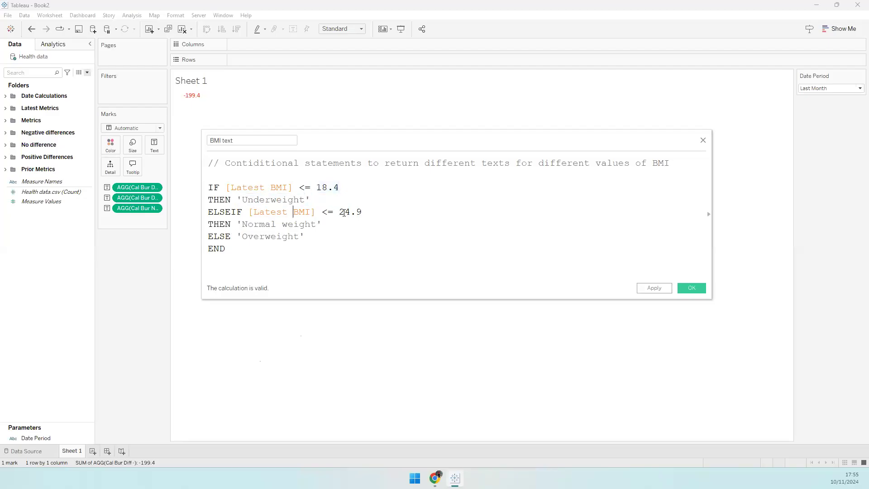
{"action": "left_click_drag", "start_coordinate": [339, 187], "coordinate": [208, 187]}
{"action": "left_click", "coordinate": [293, 199]}
{"action": "left_click_drag", "start_coordinate": [362, 212], "coordinate": [208, 188]}
{"action": "left_click", "coordinate": [299, 236]}
{"action": "left_click", "coordinate": [696, 290]}
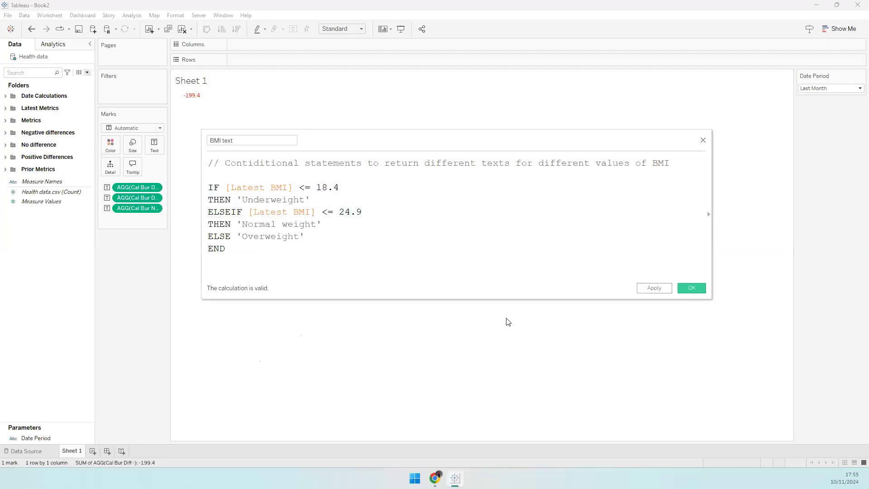
- Start a new calculation named BP text, then open a blank Chrome tab
{"action": "right_click", "coordinate": [48, 246]}
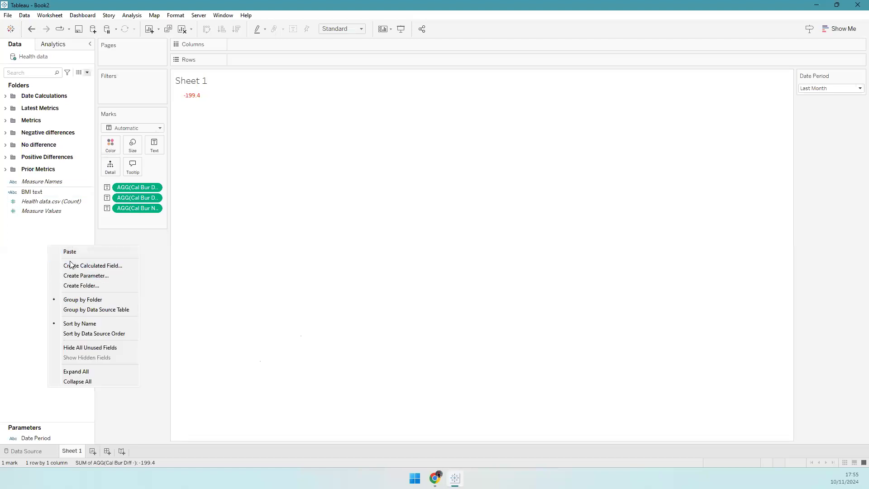
{"action": "left_click", "coordinate": [70, 262]}
{"action": "right_click", "coordinate": [55, 260]}
{"action": "left_click", "coordinate": [73, 280]}
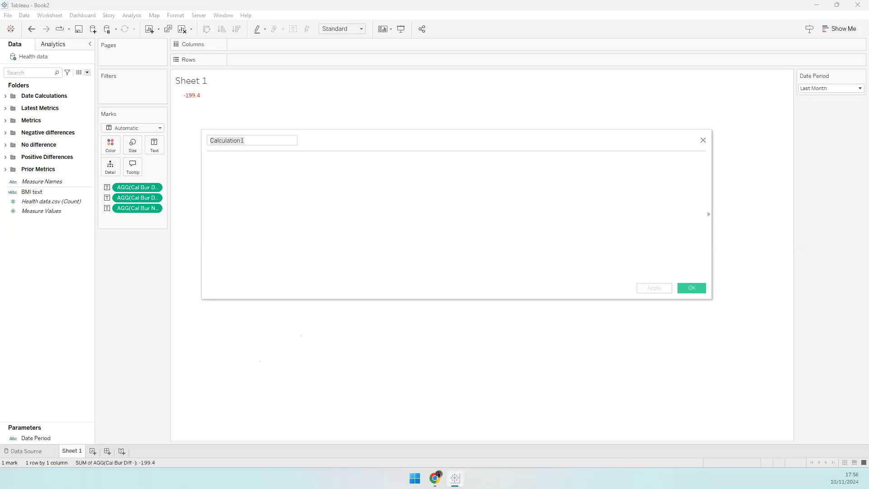
{"action": "left_click", "coordinate": [251, 143]}
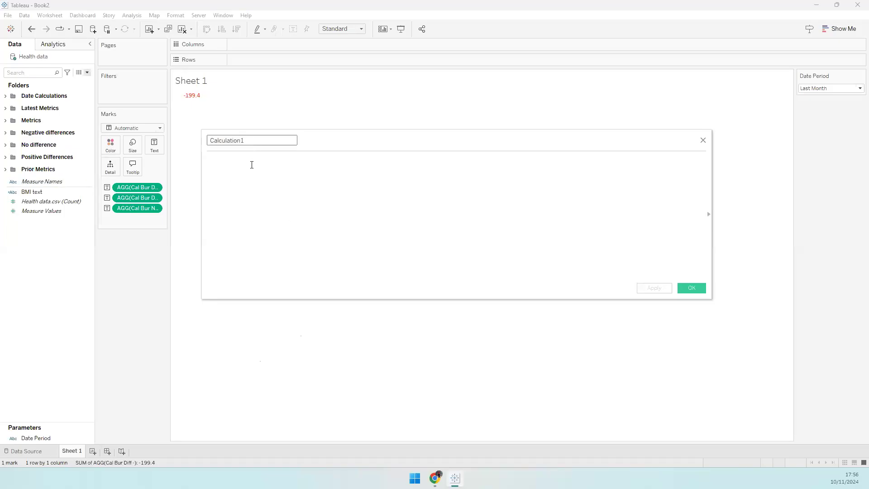
{"action": "key", "text": "ctrl+a"}
{"action": "type", "text": "BP"}
{"action": "key", "text": "Tab"}
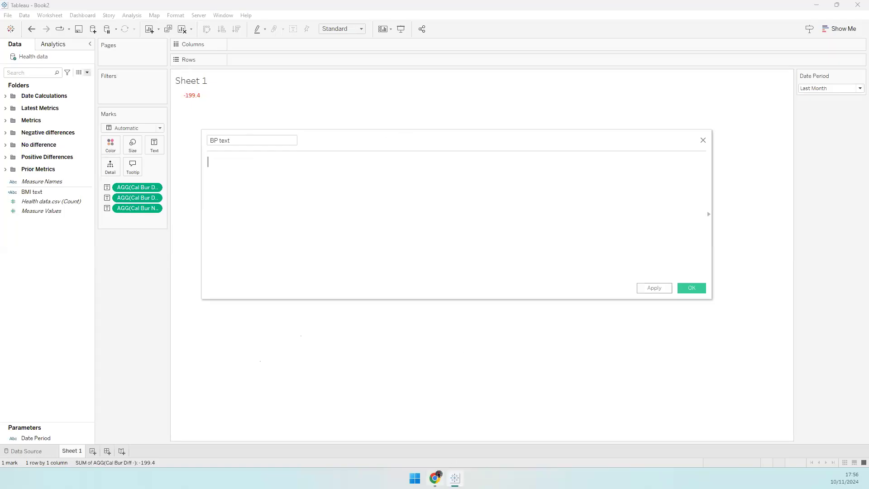
{"action": "key", "text": "alt+Tab"}
{"action": "left_click", "coordinate": [131, 9]}
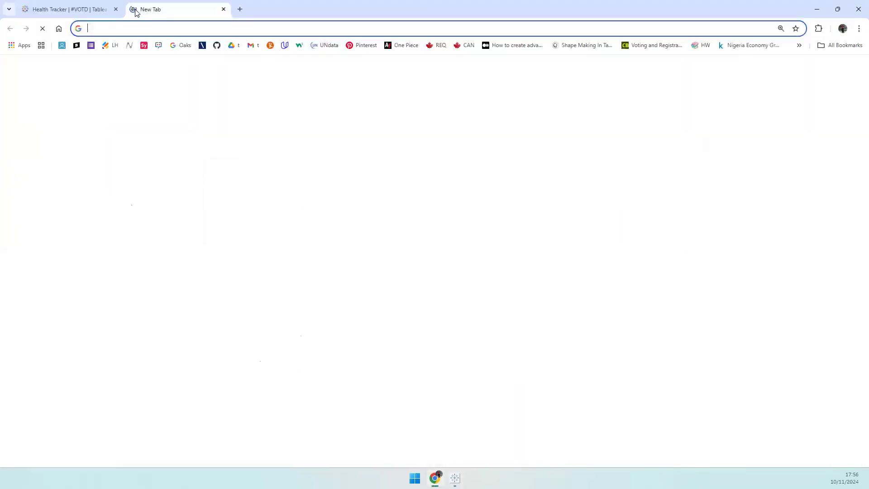
- Search Google Images for 'bp range' to review blood pressure category charts
{"action": "type", "text": "BP"}
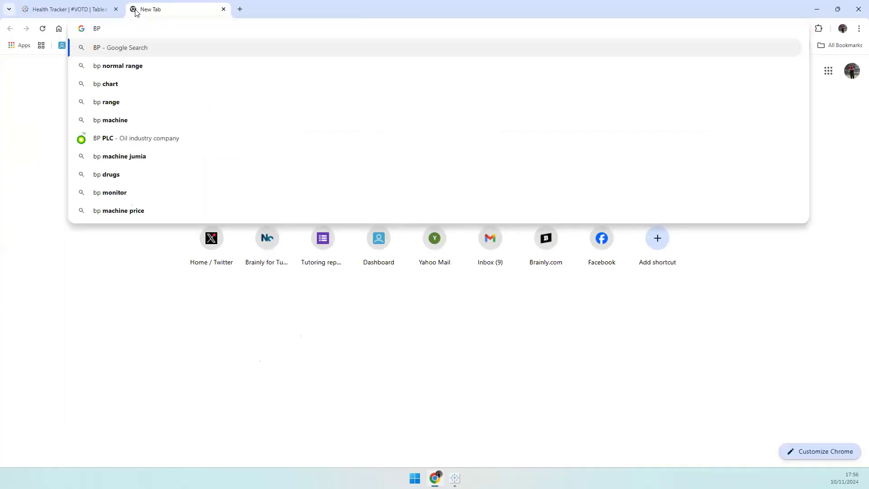
{"action": "key", "text": "Down"}
{"action": "key", "text": "Down"}
{"action": "key", "text": "Down"}
{"action": "key", "text": "Return"}
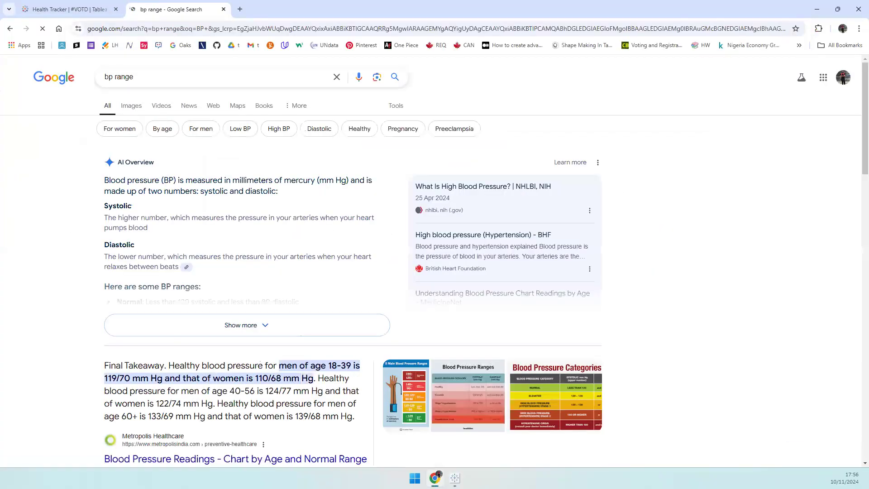
{"action": "left_click", "coordinate": [132, 106]}
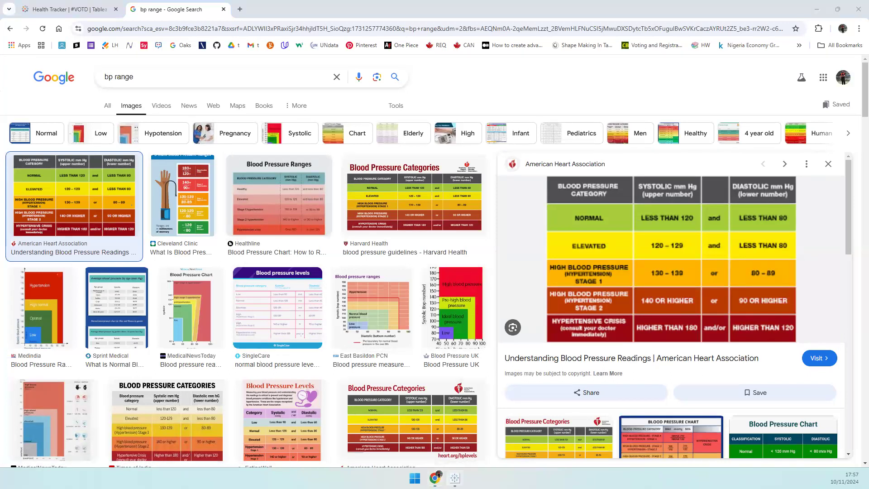
{"action": "key", "text": "alt+Tab"}
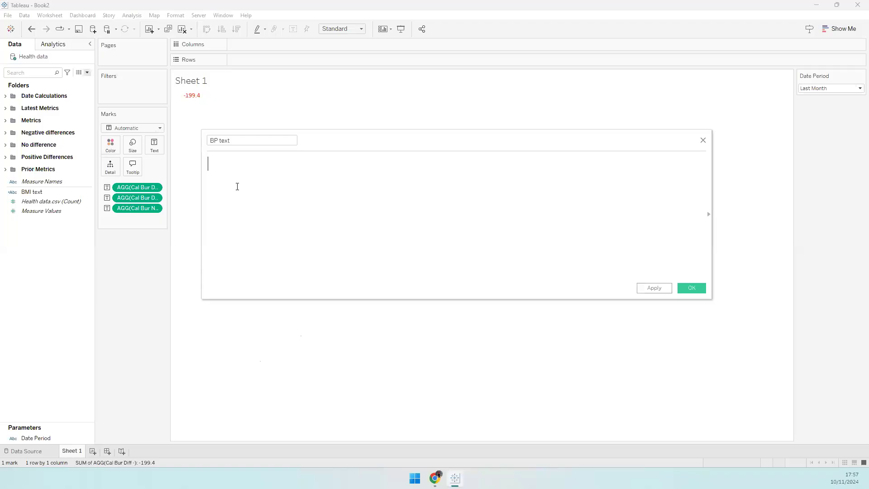
- Add a comment about returning different texts for different blood pressure values
{"action": "type", "text": "onditional statements to return different textrs"}
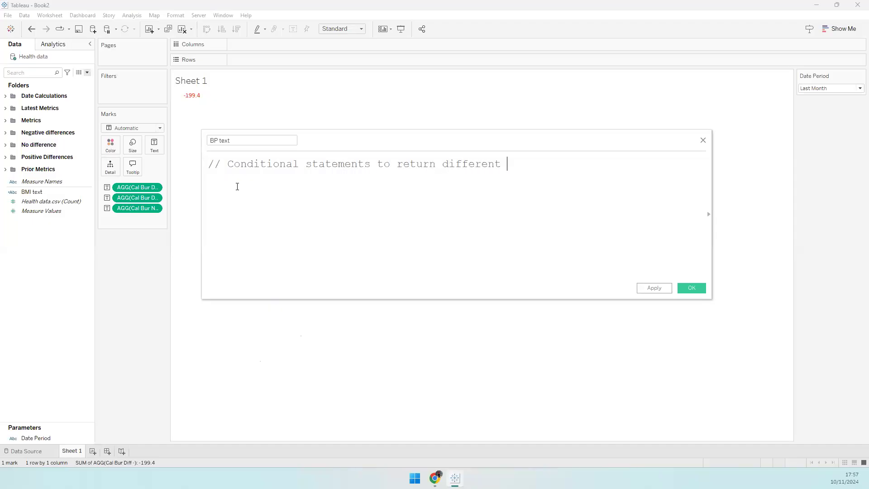
{"action": "key", "text": "BackSpace"}
{"action": "key", "text": "BackSpace"}
{"action": "type", "text": "s for different value"}
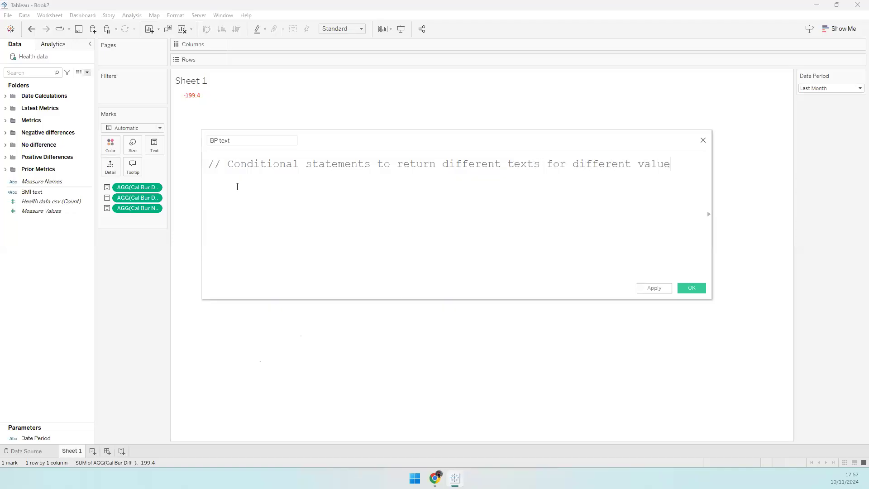
{"action": "type", "text": "s of BLood Pressure"}
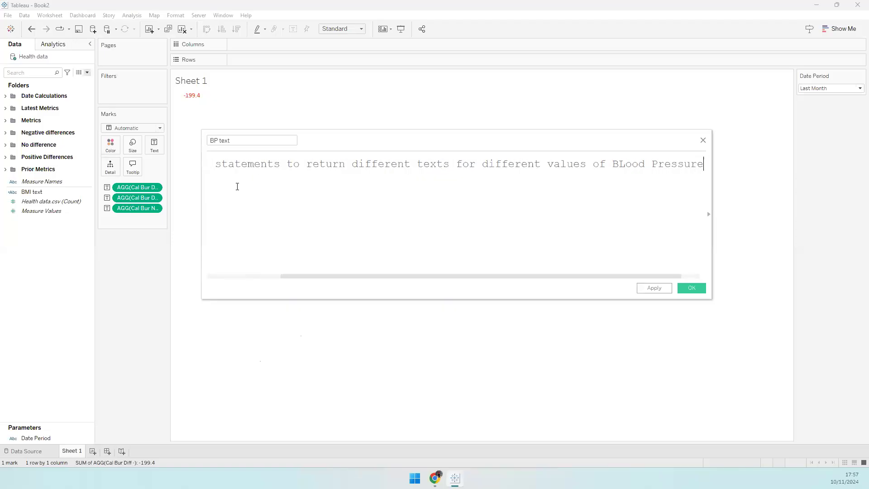
{"action": "key", "text": "Return"}
- Write IF [Latest BP Sys] <= 120 AND [Latest BP Dias] <= 80 THEN 'Normal Blood Pressure', then ELSEIF
{"action": "type", "text": "IF"}
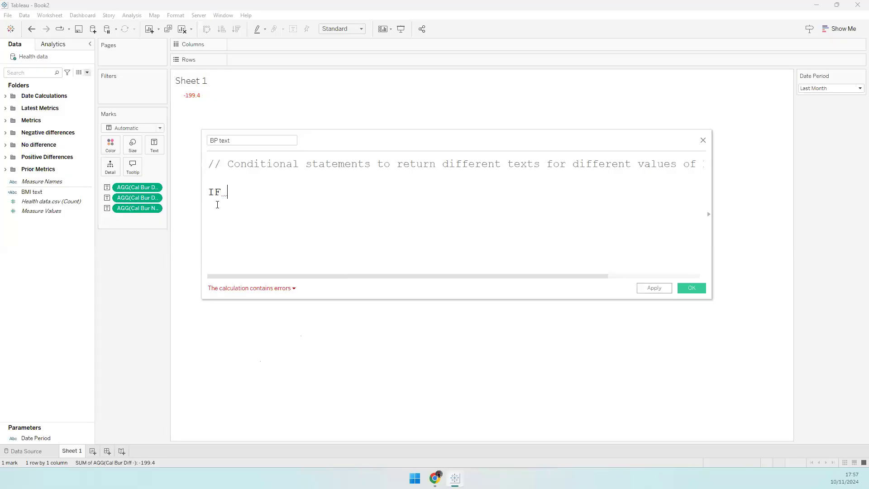
{"action": "type", "text": " [Latest"}
{"action": "key", "text": "Down"}
{"action": "key", "text": "Down"}
{"action": "key", "text": "Return"}
{"action": "type", "text": "<= 120 AND"}
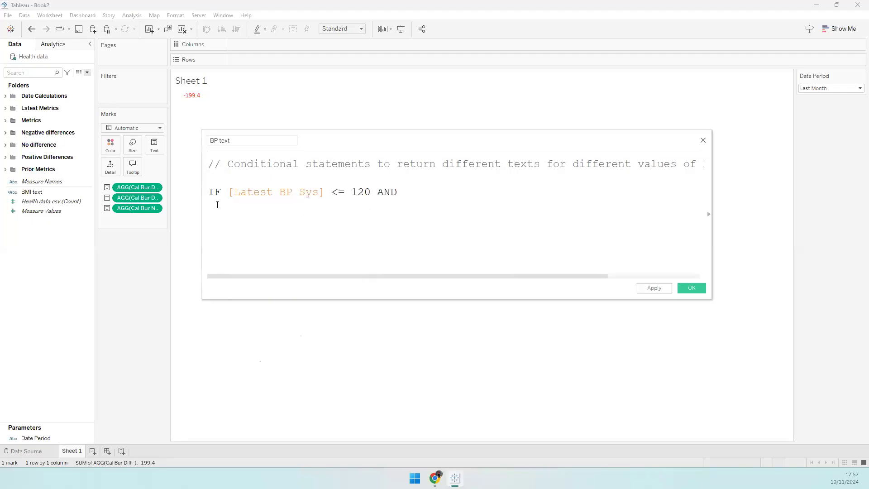
{"action": "type", "text": " [Lates"}
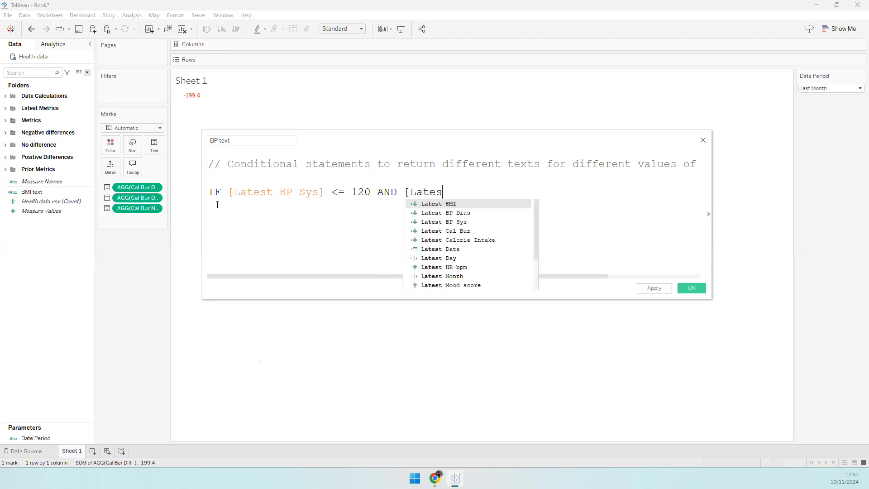
{"action": "key", "text": "Return"}
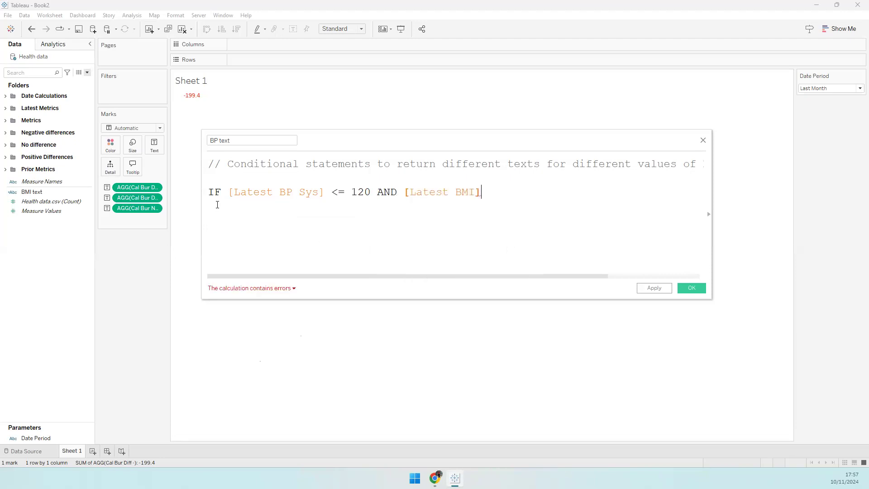
{"action": "key", "text": "BackSpace"}
{"action": "key", "text": "BackSpace"}
{"action": "key", "text": "BackSpace"}
{"action": "type", "text": "P"}
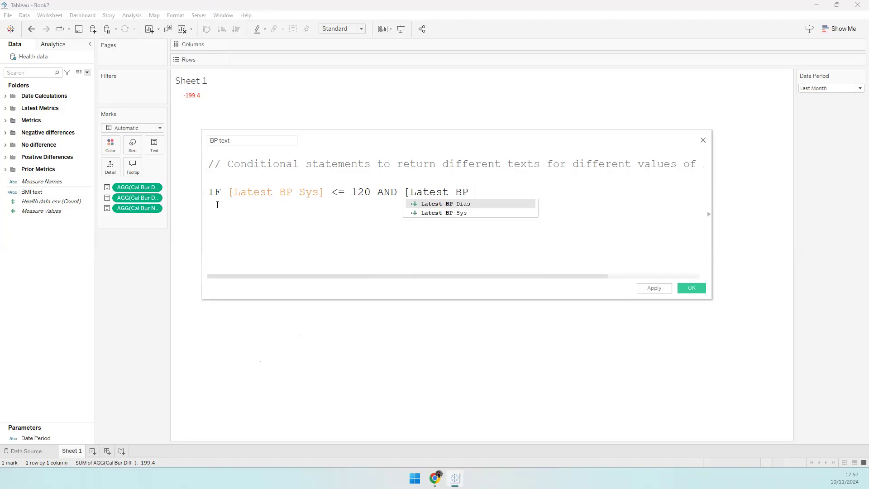
{"action": "key", "text": "Return"}
{"action": "type", "text": "<="}
{"action": "type", "text": " 80 "}
{"action": "type", "text": "THEN"}
{"action": "key", "text": "Return"}
{"action": "key", "text": "BackSpace"}
{"action": "type", "text": "'Normal Blood Pressure'"}
{"action": "key", "text": "Return"}
{"action": "type", "text": "ELSEIF"}
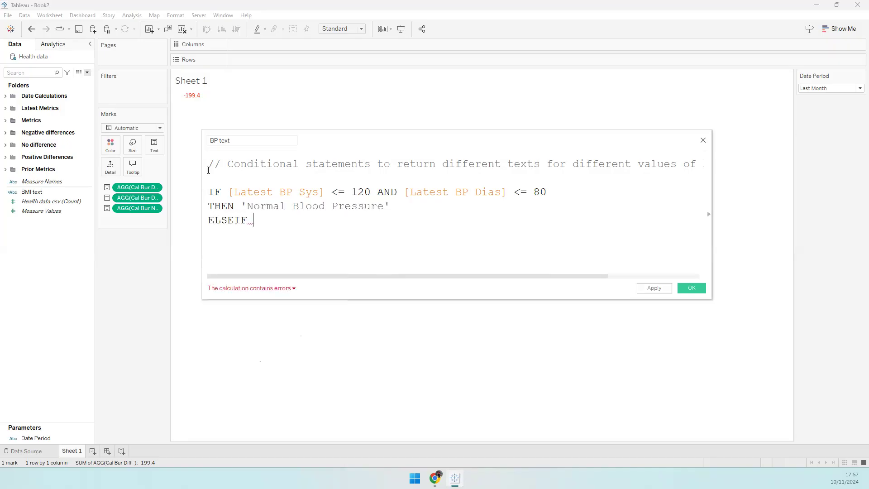
- Reuse the IF condition after ELSEIF, changed to systolic <= 129 and diastolic < 80
{"action": "left_click_drag", "start_coordinate": [228, 192], "coordinate": [549, 192]}
{"action": "left_click", "coordinate": [388, 221]}
{"action": "left_click_drag", "start_coordinate": [229, 192], "coordinate": [549, 192]}
{"action": "key", "text": "ctrl+c"}
{"action": "left_click", "coordinate": [341, 272]}
{"action": "key", "text": "ctrl+v"}
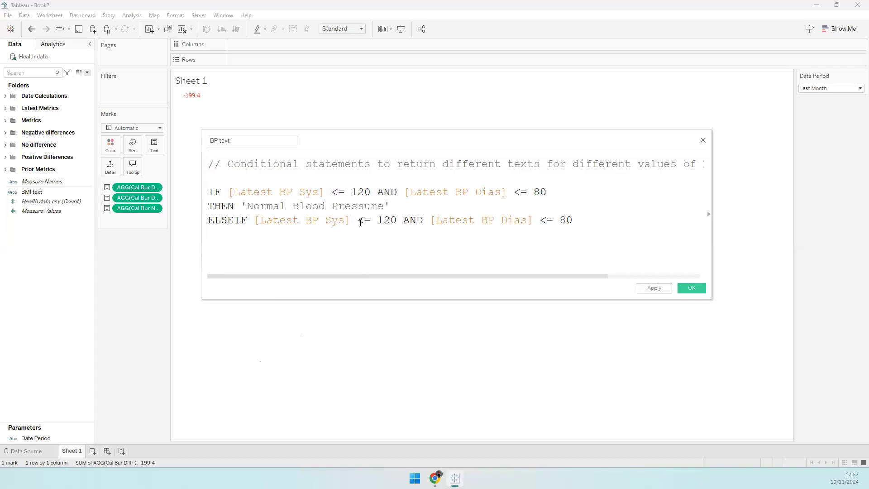
{"action": "key", "text": "shift+Right"}
{"action": "type", "text": "9"}
{"action": "left_click_drag", "start_coordinate": [546, 220], "coordinate": [553, 221]}
{"action": "key", "text": "BackSpace"}
- Add THEN 'Elevated Blood Pressure', start the next 'ELSEIF (' branch, and check the BP chart
{"action": "key", "text": "Return"}
{"action": "type", "text": "THEN 'Elevate"}
{"action": "key", "text": "BackSpace"}
{"action": "key", "text": "BackSpace"}
{"action": "type", "text": "evated Blood P"}
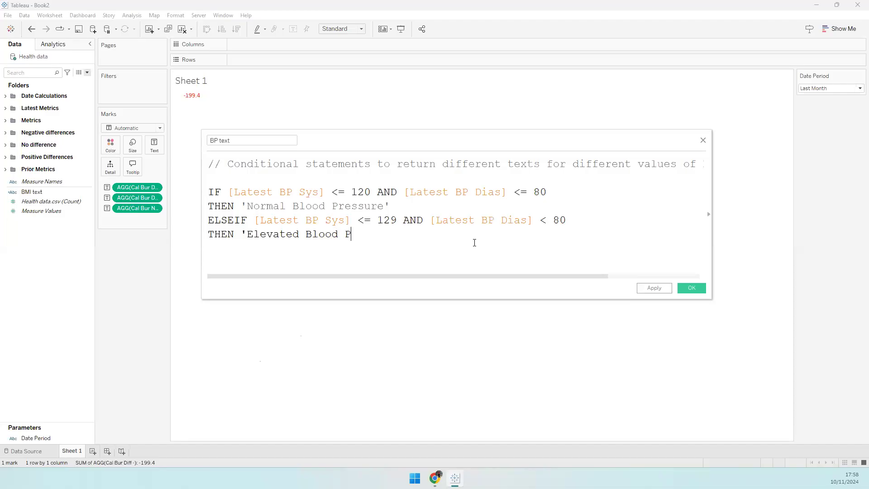
{"action": "type", "text": "ressure'"}
{"action": "key", "text": "Return"}
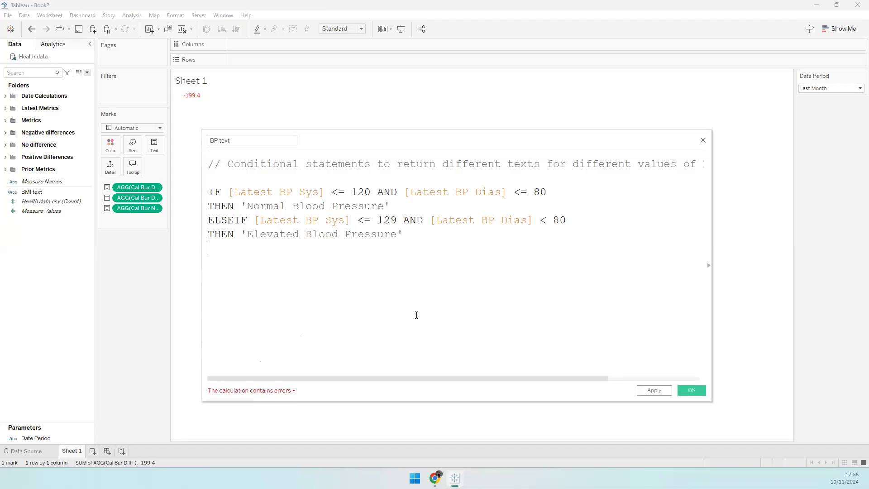
{"action": "type", "text": "ELSEIF "}
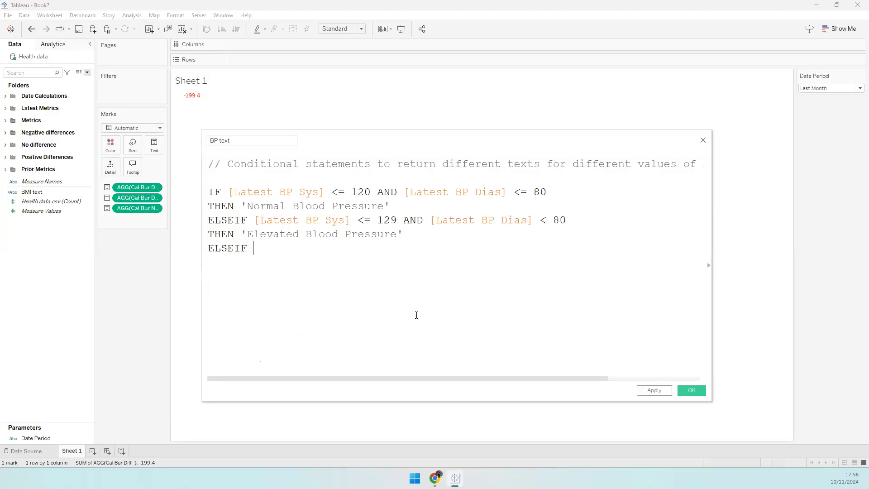
{"action": "type", "text": "("}
{"action": "key", "text": "alt+Tab"}
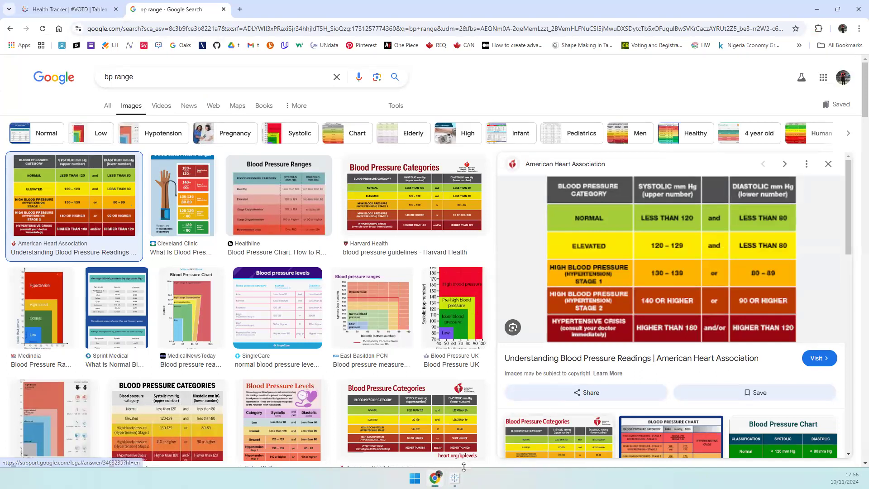
- Return from the blood pressure chart to the BP text calculation editor
{"action": "key", "text": "alt+Tab"}
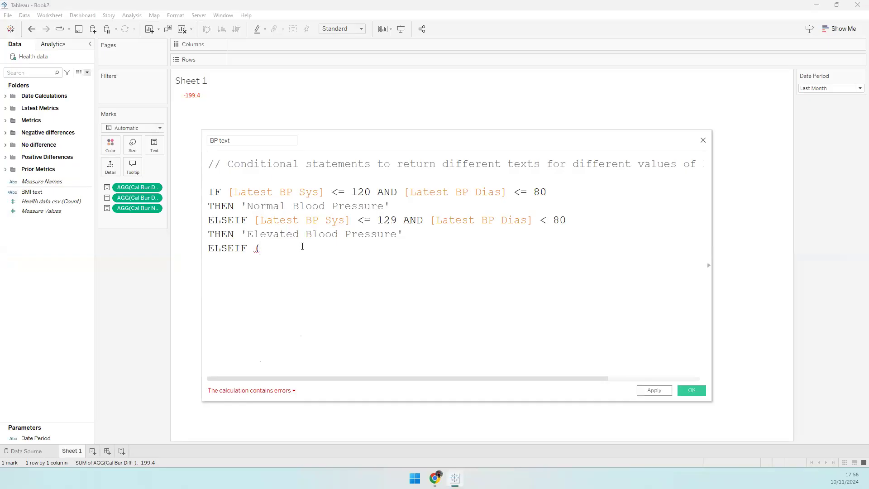
- Start the third condition with Latest BP Sys >= 130 AND a second Latest field
{"action": "type", "text": "[Latest"}
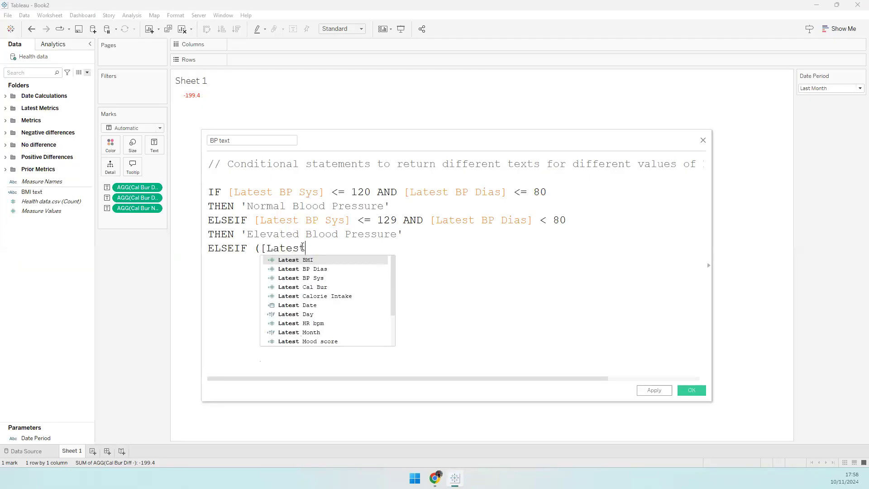
{"action": "key", "text": "Down"}
{"action": "key", "text": "Down"}
{"action": "key", "text": "Return"}
{"action": "type", "text": "<= 139"}
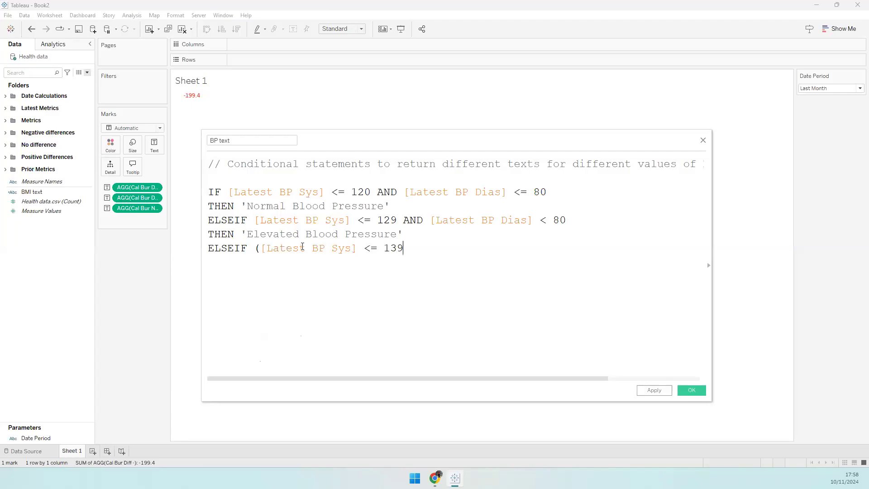
{"action": "type", "text": " AND [L"}
{"action": "key", "text": "shift+Left"}
{"action": "key", "text": "shift+Left"}
{"action": "key", "text": "shift+Left"}
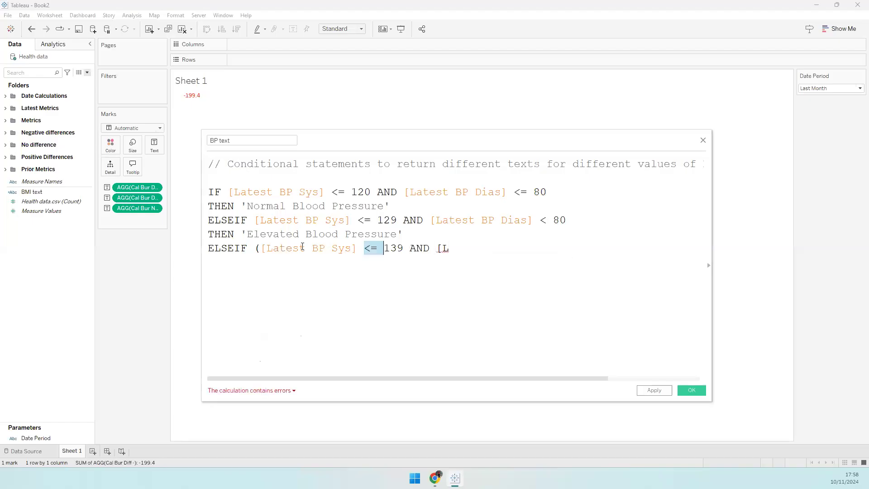
{"action": "type", "text": ">="}
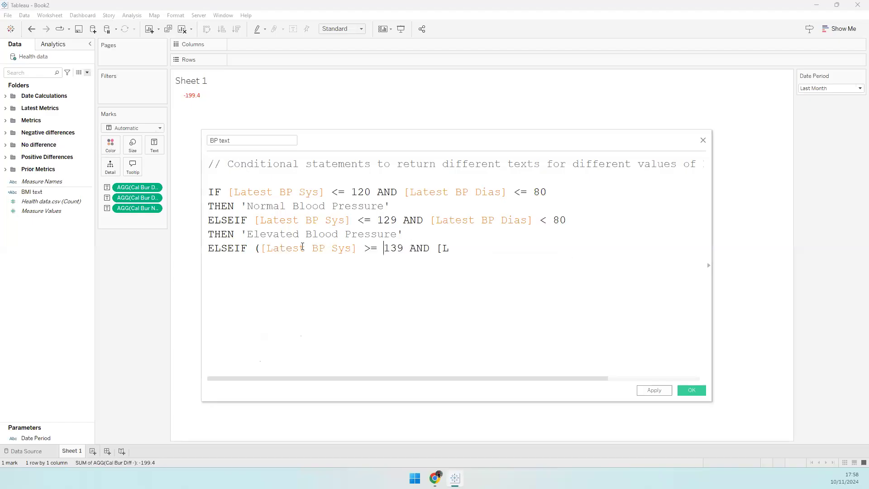
{"action": "key", "text": "Right"}
{"action": "key", "text": "Right"}
{"action": "key", "text": "Right"}
{"action": "key", "text": "Right"}
{"action": "key", "text": "BackSpace"}
{"action": "key", "text": "BackSpace"}
{"action": "type", "text": "0"}
{"action": "key", "text": "Right"}
{"action": "key", "text": "Right"}
{"action": "key", "text": "Right"}
{"action": "key", "text": "Right"}
{"action": "key", "text": "Right"}
{"action": "type", "text": "a"}
{"action": "key", "text": "Return"}
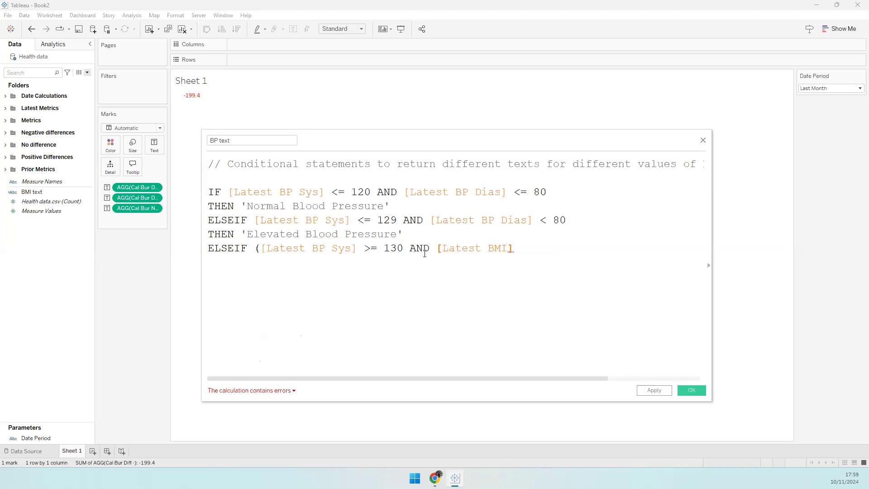
- Correct the second field to Latest BP Sys, cap it at <= 139, and add OR
{"action": "left_click_drag", "start_coordinate": [332, 248], "coordinate": [352, 248]}
{"action": "left_click_drag", "start_coordinate": [493, 248], "coordinate": [504, 248]}
{"action": "key", "text": "BackSpace"}
{"action": "type", "text": "P"}
{"action": "key", "text": "Down"}
{"action": "key", "text": "Return"}
{"action": "type", "text": "<= 1"}
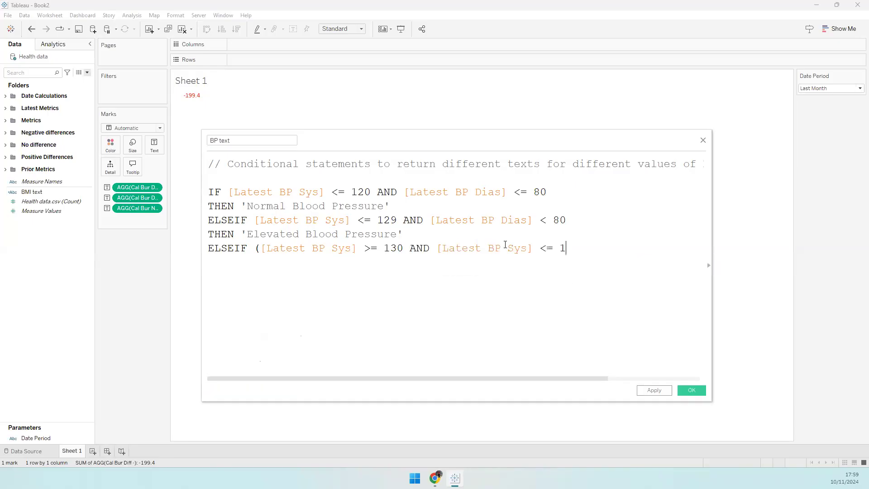
{"action": "type", "text": "39) OR"}
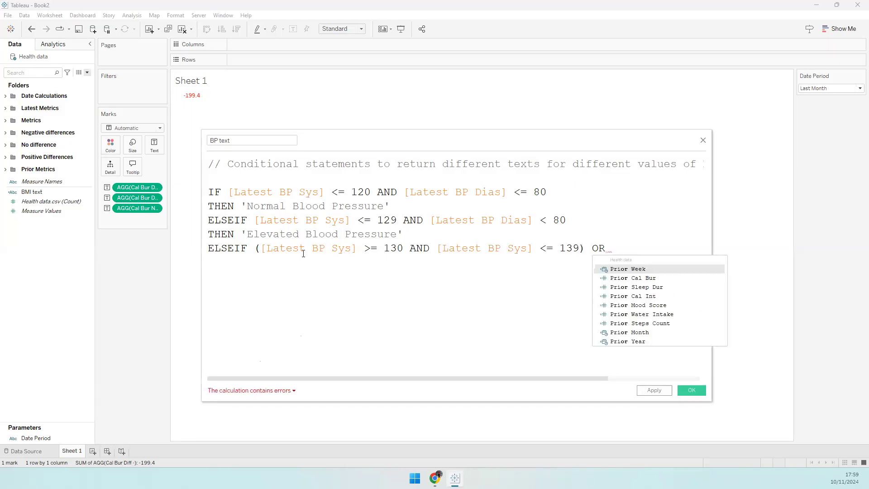
- Duplicate the systolic 130–139 clause after OR, checking the blood pressure ranges chart
{"action": "left_click_drag", "start_coordinate": [254, 248], "coordinate": [587, 248]}
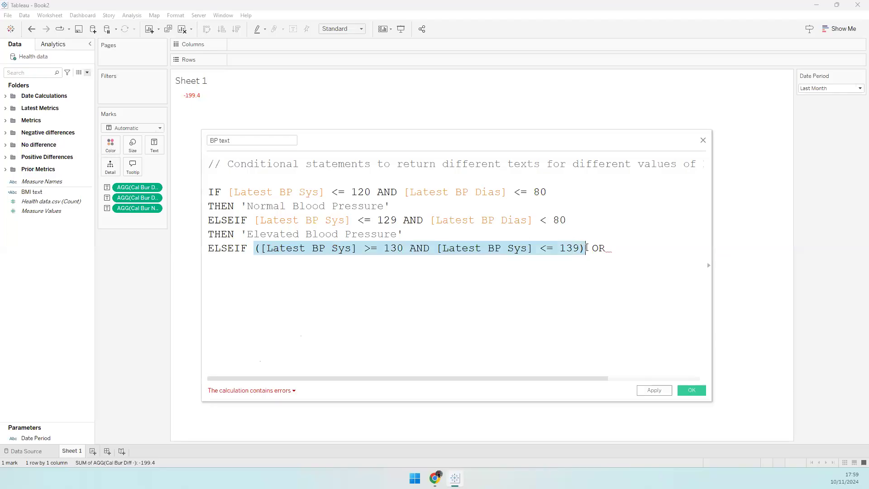
{"action": "key", "text": "ctrl+c"}
{"action": "left_click", "coordinate": [631, 251]}
{"action": "key", "text": "ctrl+v"}
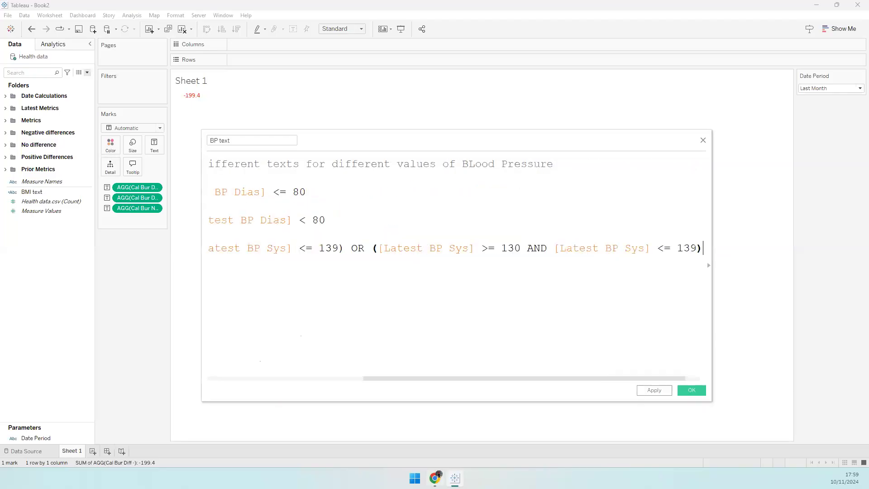
{"action": "key", "text": "alt+Tab"}
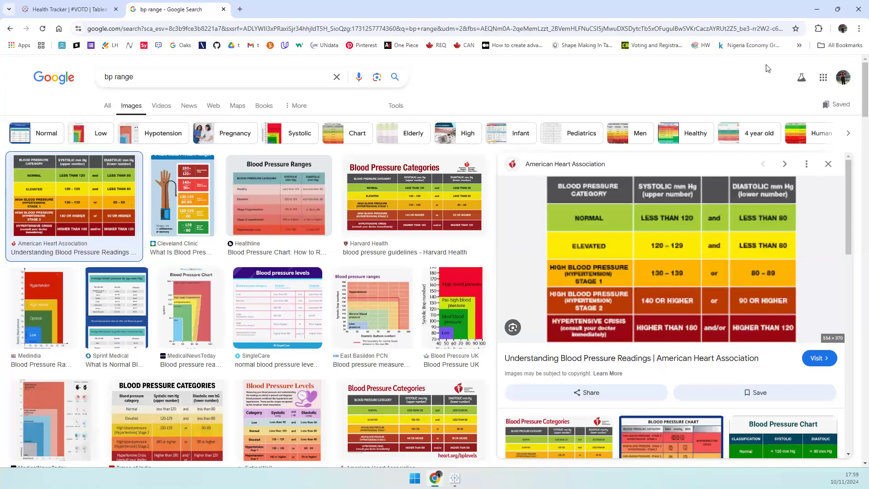
{"action": "left_click", "coordinate": [817, 9]}
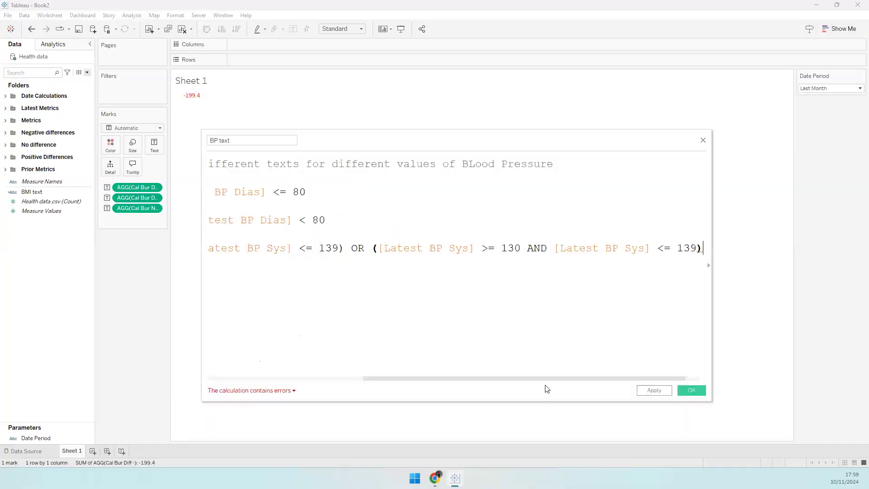
- Change the pasted clause to test Latest BP Dias against 80
{"action": "left_click_drag", "start_coordinate": [578, 378], "coordinate": [594, 378]}
{"action": "double_click", "coordinate": [439, 250]}
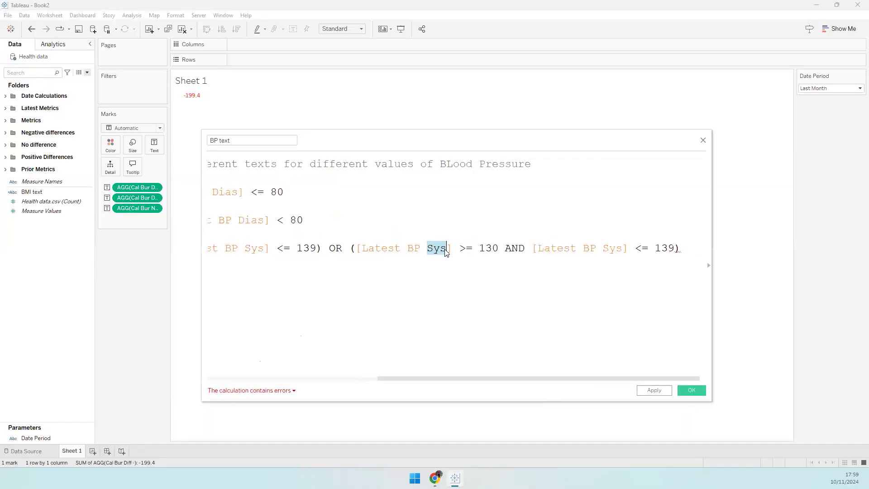
{"action": "type", "text": "Dia"}
{"action": "key", "text": "Return"}
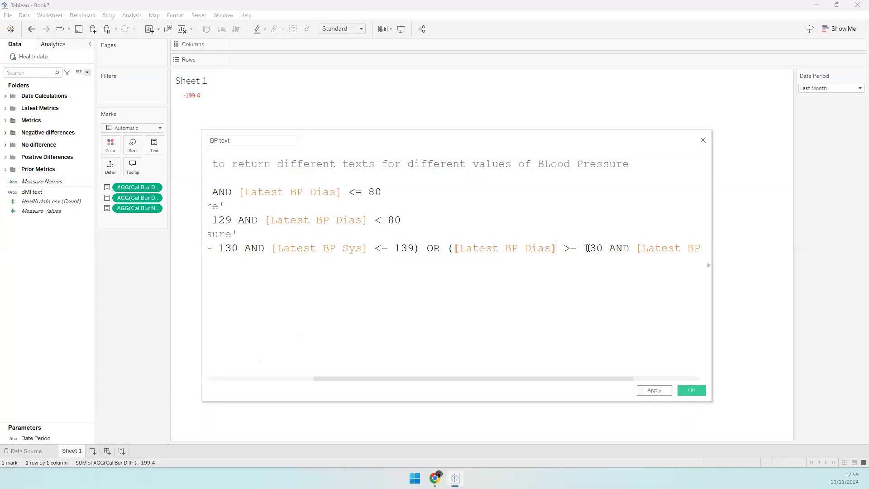
{"action": "left_click_drag", "start_coordinate": [587, 248], "coordinate": [600, 248]}
{"action": "key", "text": "BackSpace"}
{"action": "type", "text": "8"}
{"action": "left_click_drag", "start_coordinate": [573, 380], "coordinate": [670, 281]}
{"action": "left_click_drag", "start_coordinate": [655, 247], "coordinate": [666, 252]}
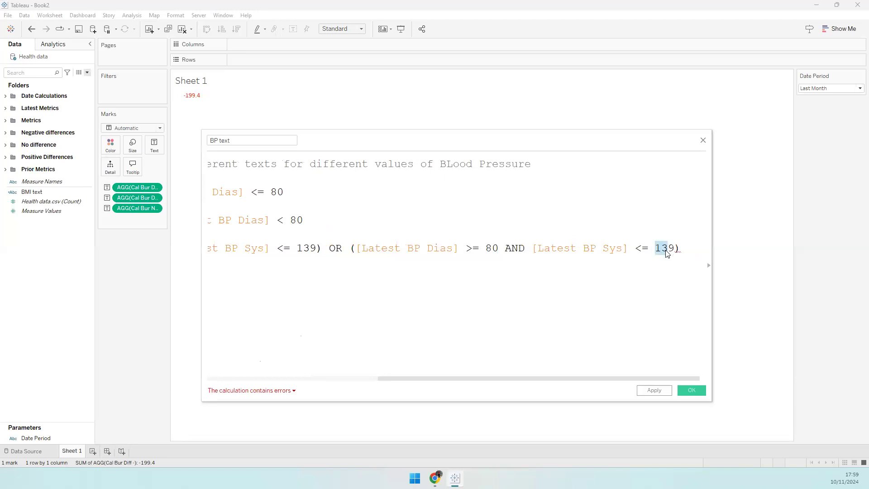
{"action": "type", "text": "8"}
- Add a result line returning 'Stage 1 Hypertension', fixing its spelling
{"action": "left_click", "coordinate": [696, 246]}
{"action": "key", "text": "Return"}
{"action": "type", "text": "T"}
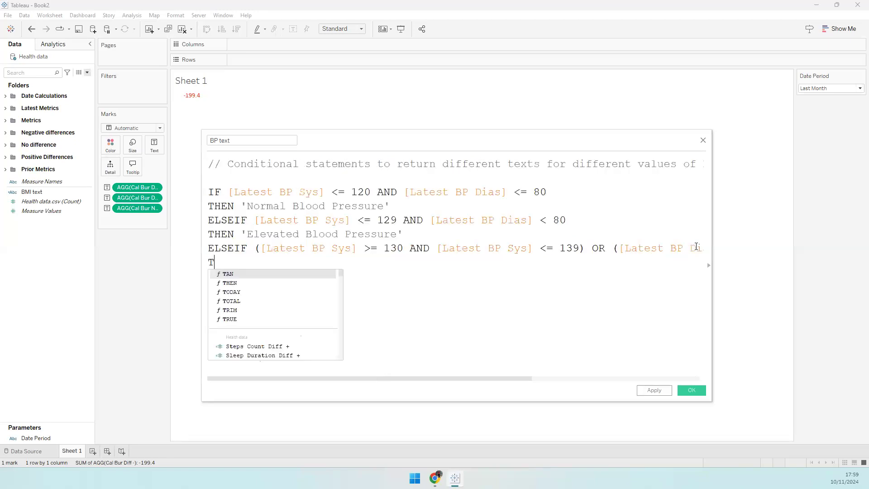
{"action": "type", "text": "HEN 'Sta"}
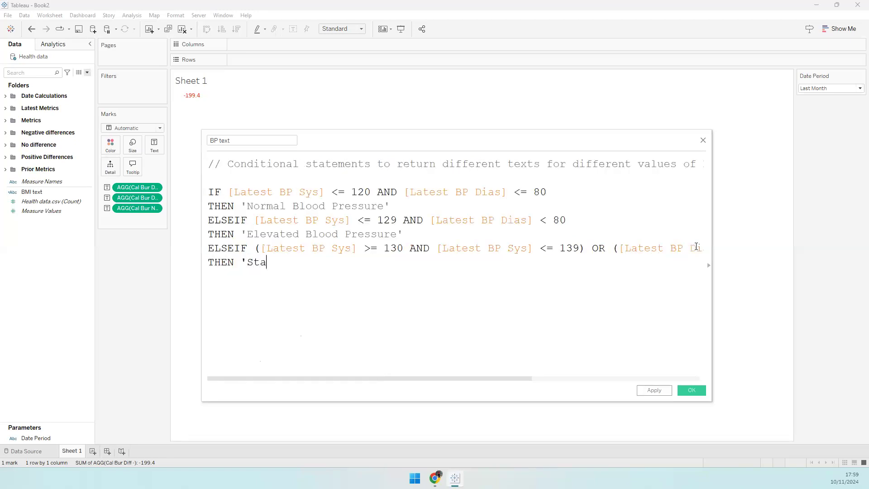
{"action": "type", "text": "ge 1 Hypertension'"}
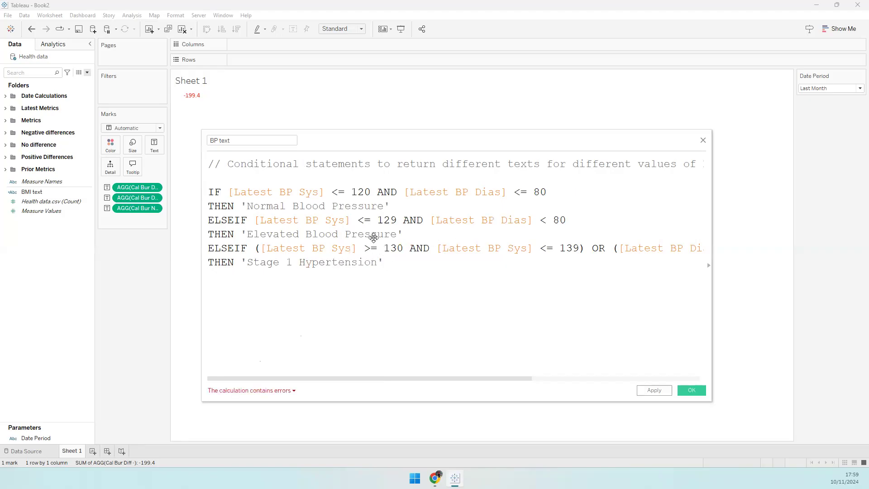
- Review the Stage 1 condition and select it for reuse
{"action": "left_click_drag", "start_coordinate": [441, 377], "coordinate": [571, 377]}
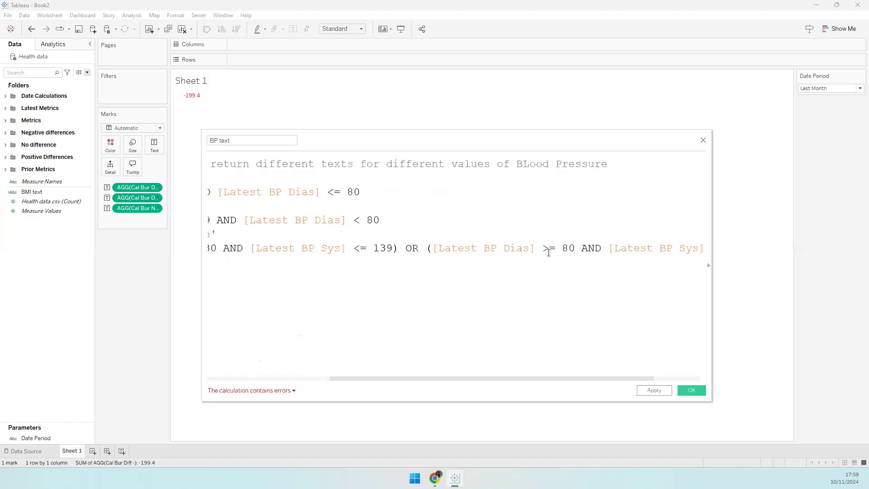
{"action": "left_click", "coordinate": [324, 380]}
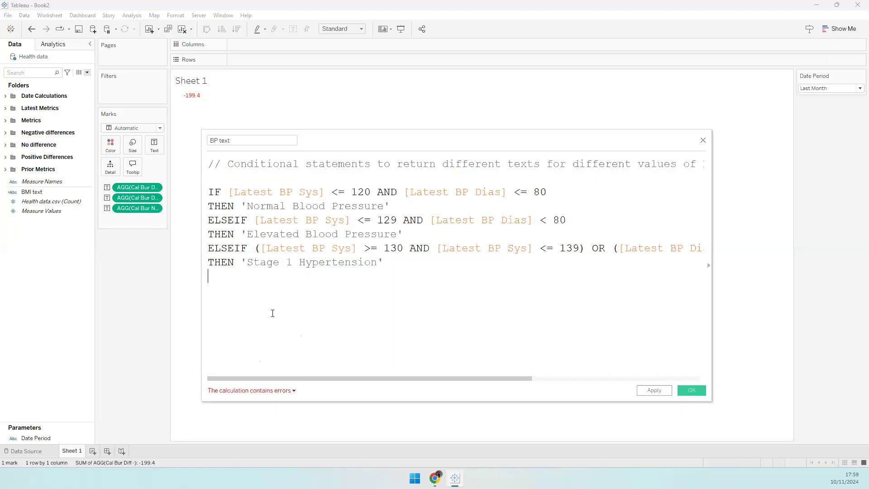
{"action": "left_click", "coordinate": [569, 380]}
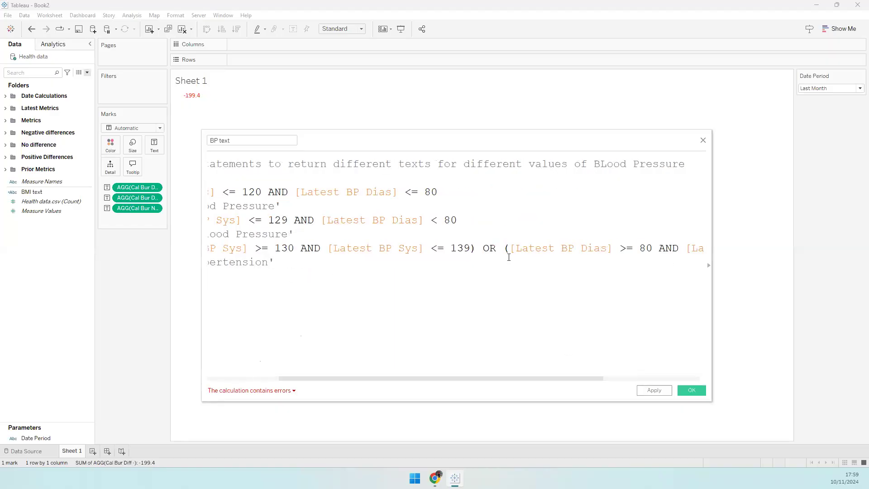
{"action": "double_click", "coordinate": [489, 248]}
{"action": "left_click", "coordinate": [508, 248]}
{"action": "left_click_drag", "start_coordinate": [471, 249], "coordinate": [254, 251]}
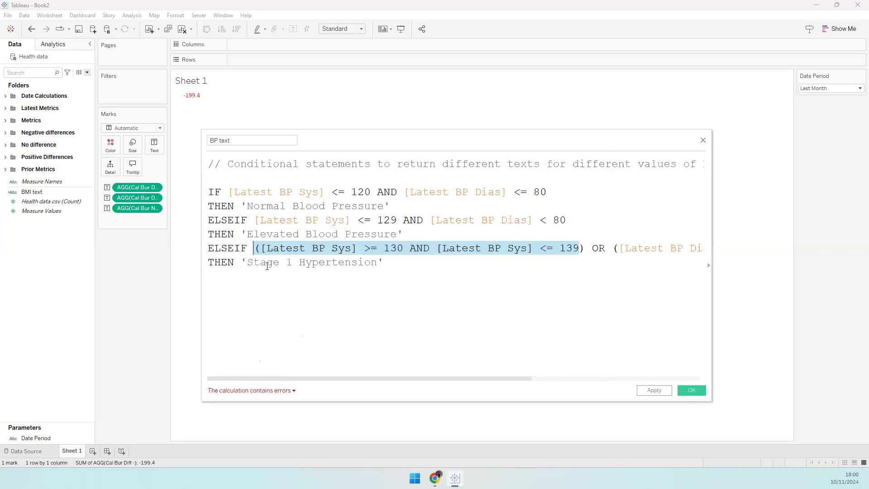
{"action": "left_click", "coordinate": [248, 265]}
- Add a new ELSEIF line and paste a copy of the Stage 1 condition and result
{"action": "left_click", "coordinate": [388, 263]}
{"action": "key", "text": "Return"}
{"action": "type", "text": "ELSEIF"}
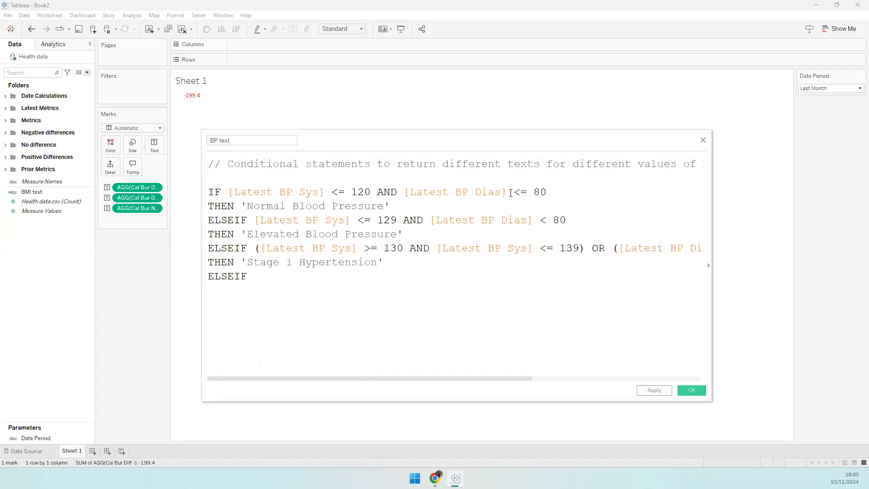
{"action": "left_click_drag", "start_coordinate": [254, 251], "coordinate": [399, 277]}
{"action": "left_click", "coordinate": [326, 276]}
{"action": "key", "text": "ctrl+v"}
- Edit the copied thresholds to systolic 140–149 and diastolic 90 or above
{"action": "type", "text": "140"}
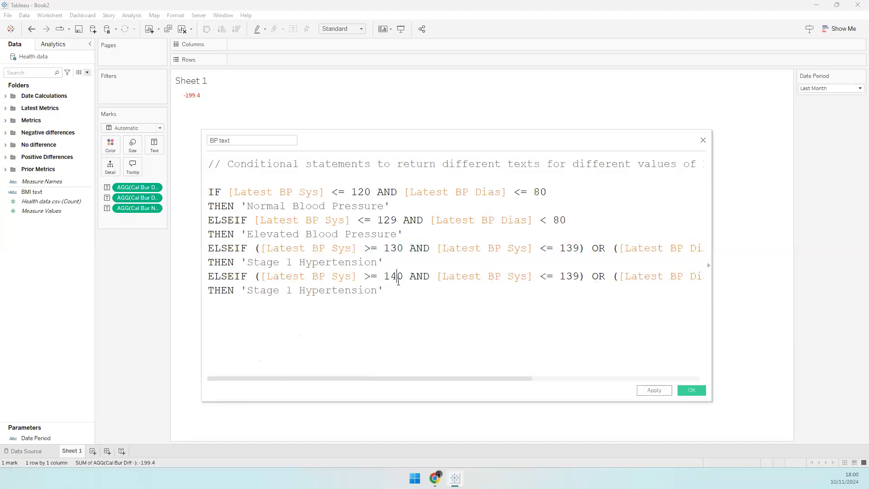
{"action": "left_click_drag", "start_coordinate": [573, 278], "coordinate": [580, 279]}
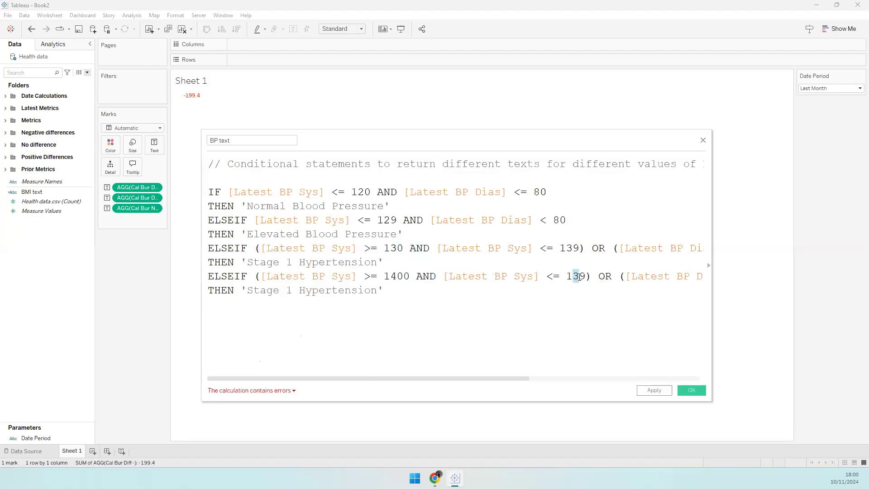
{"action": "type", "text": "4"}
{"action": "left_click_drag", "start_coordinate": [507, 379], "coordinate": [682, 362]}
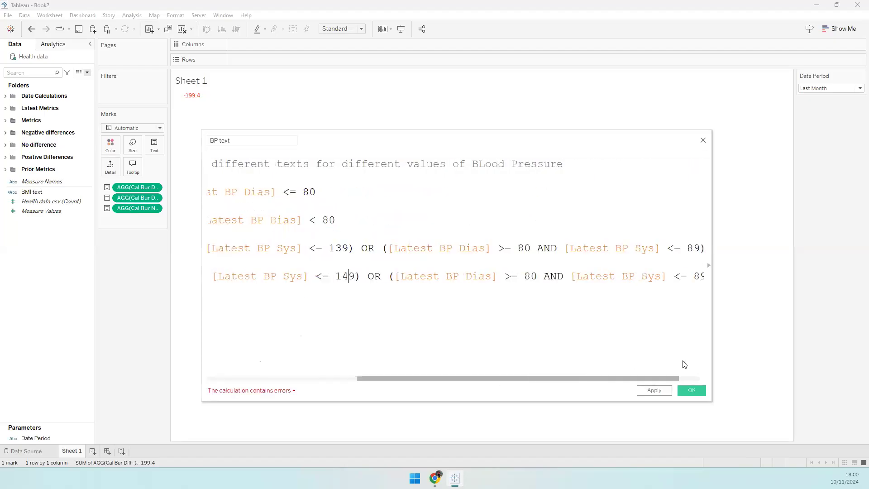
{"action": "double_click", "coordinate": [498, 277]}
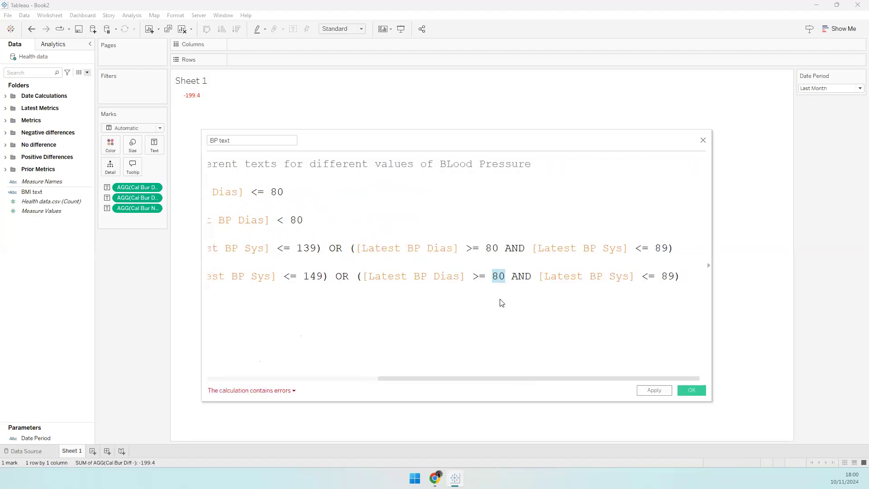
{"action": "type", "text": "120"}
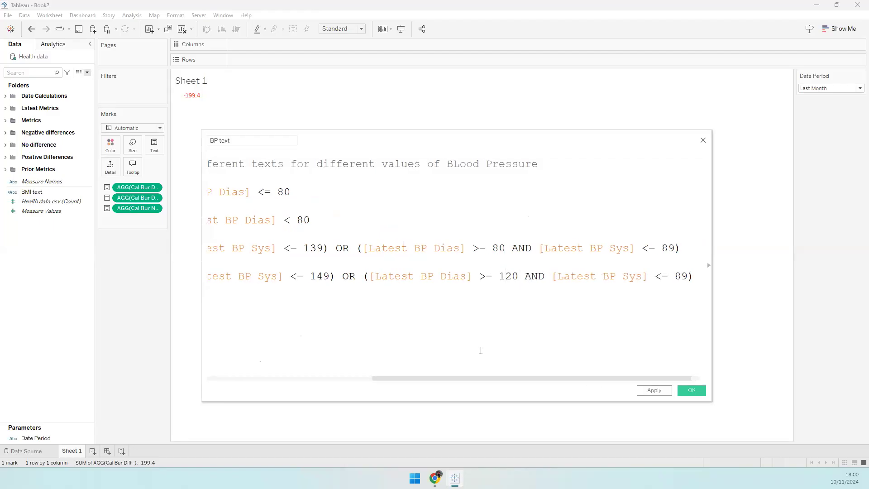
{"action": "key", "text": "ctrl+shift+Left"}
{"action": "type", "text": "8"}
{"action": "key", "text": "BackSpace"}
{"action": "type", "text": "90"}
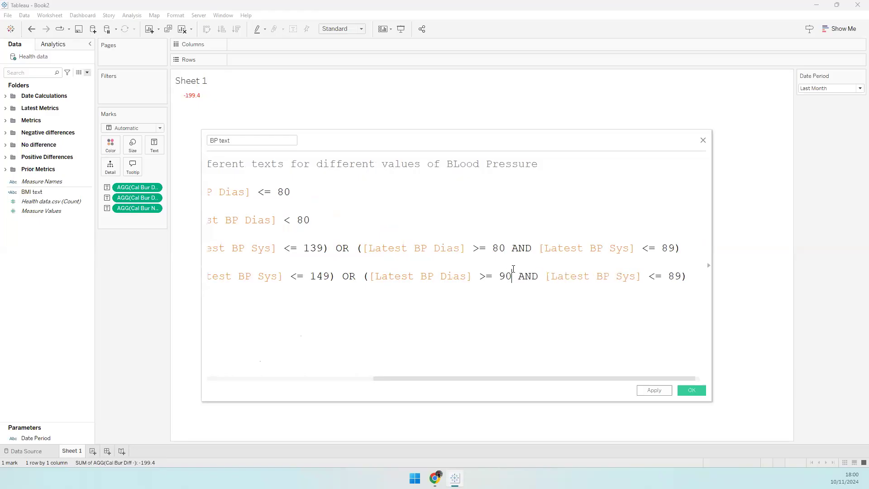
{"action": "left_click_drag", "start_coordinate": [678, 275], "coordinate": [681, 273]}
{"action": "type", "text": "120"}
- Label it 'Stage 2 Hypertension', add ELSE 'Hypertensive Crisis - Consult a Doctor Immediately' and END
{"action": "left_click", "coordinate": [318, 292]}
{"action": "key", "text": "ctrl+v"}
{"action": "key", "text": "Home"}
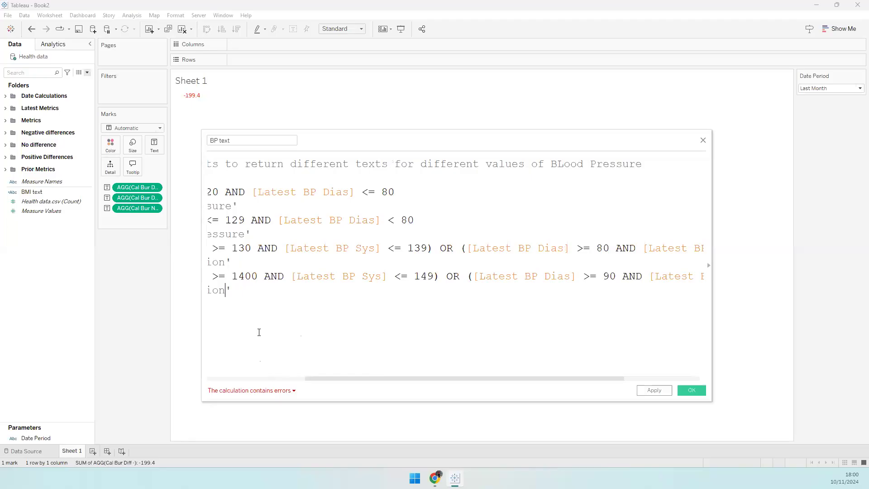
{"action": "double_click", "coordinate": [288, 292]}
{"action": "type", "text": "2 Hypertension' "}
{"action": "type", "text": "ELSE "}
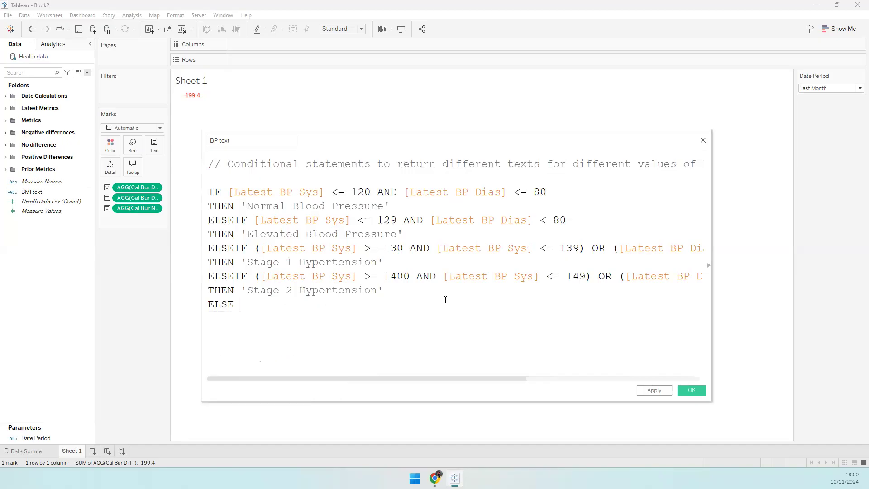
{"action": "type", "text": "'Hypertensive Crisi"}
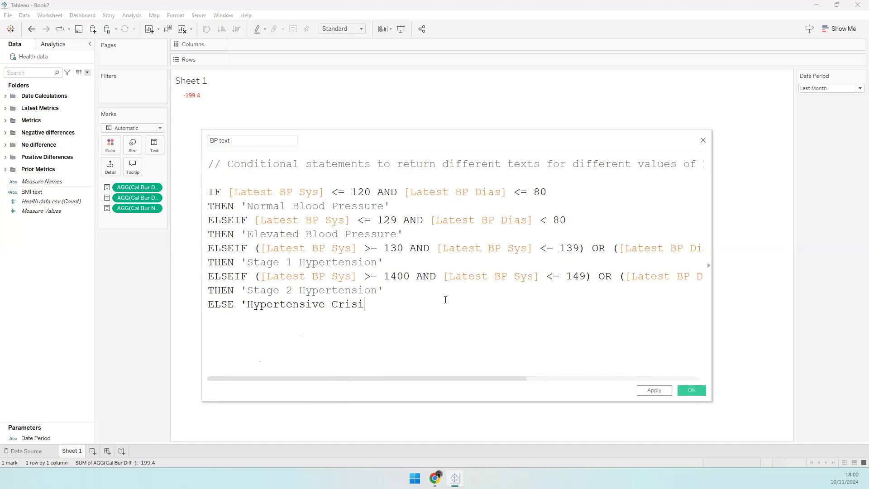
{"action": "type", "text": "s - Consult a Doctor Immediately'"}
{"action": "key", "text": "Return"}
{"action": "type", "text": "END"}
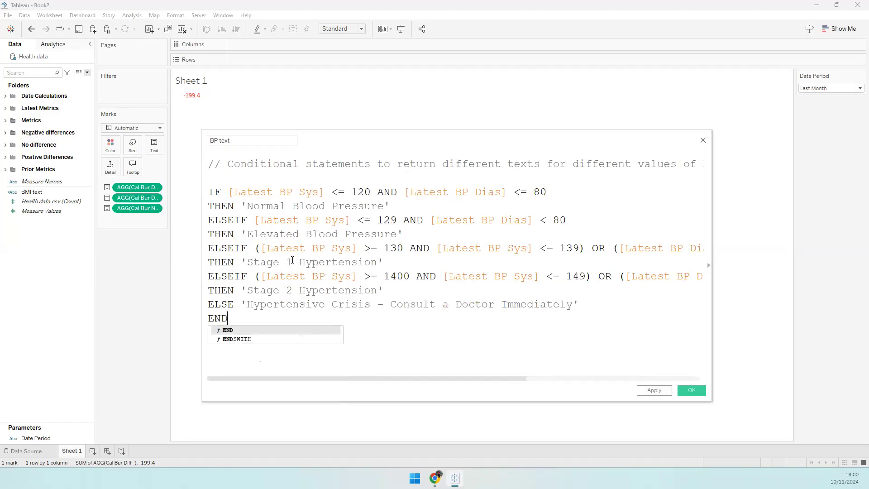
{"action": "key", "text": "Escape"}
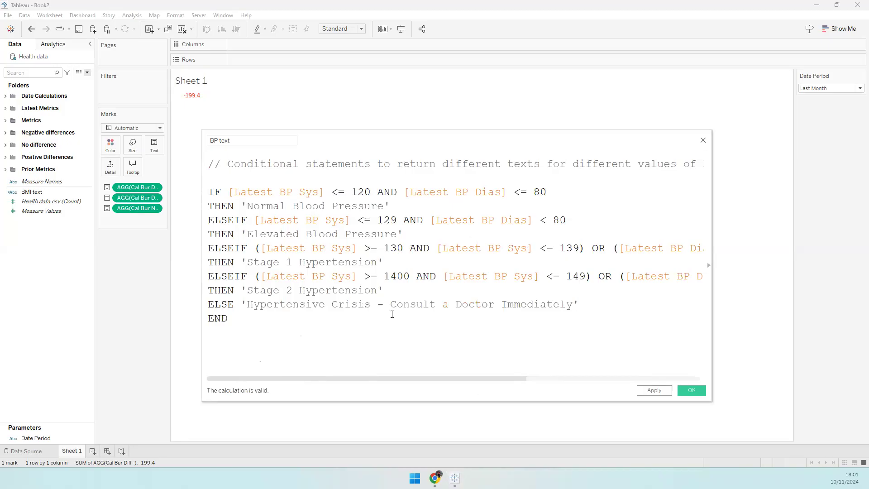
- Fix 1400 to 140, widen the editor, check the BP chart, and save BP text
{"action": "key", "text": "Delete"}
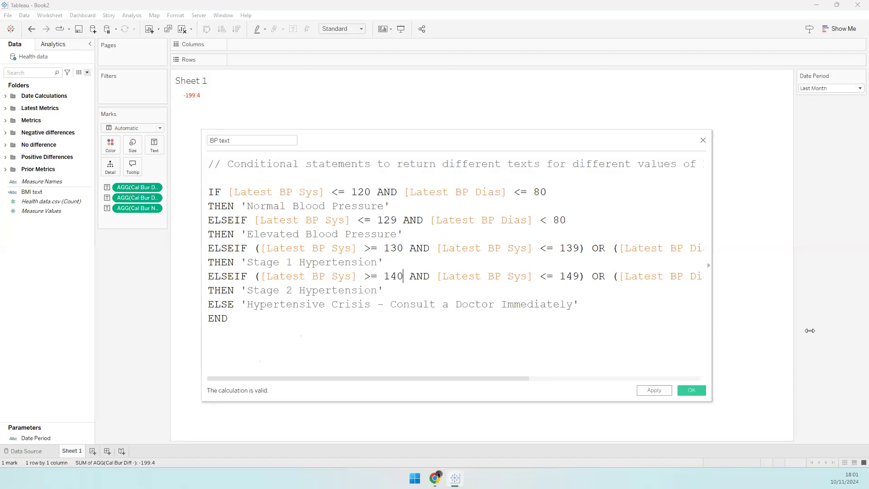
{"action": "left_click_drag", "start_coordinate": [711, 337], "coordinate": [850, 324]}
{"action": "left_click_drag", "start_coordinate": [202, 129], "coordinate": [109, 128]}
{"action": "left_click_drag", "start_coordinate": [250, 126], "coordinate": [184, 96]}
{"action": "left_click_drag", "start_coordinate": [784, 273], "coordinate": [814, 274]}
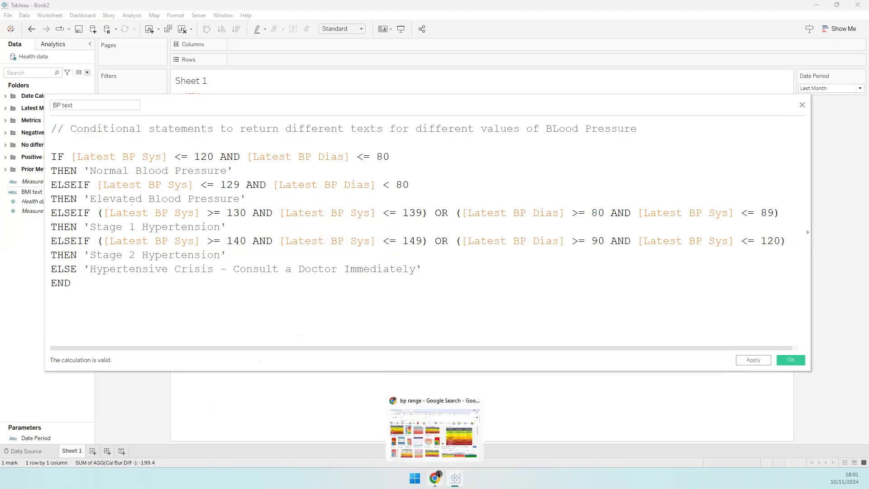
{"action": "key", "text": "alt+Tab"}
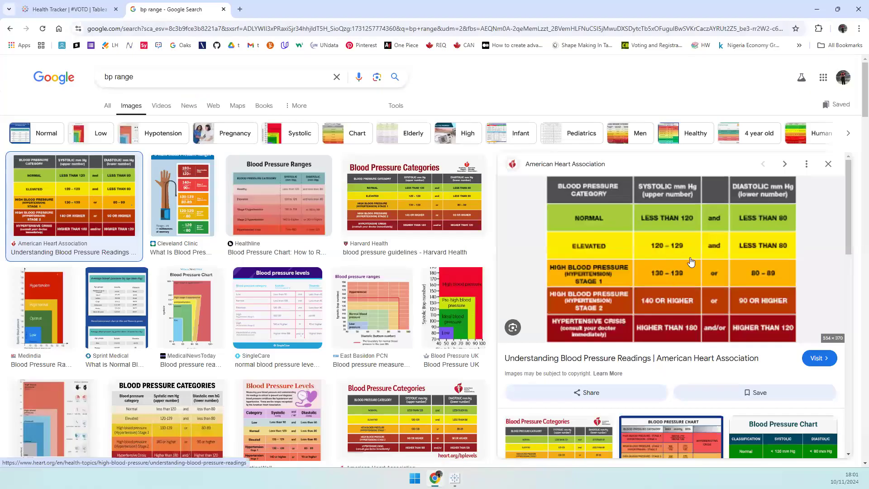
{"action": "left_click", "coordinate": [816, 9]}
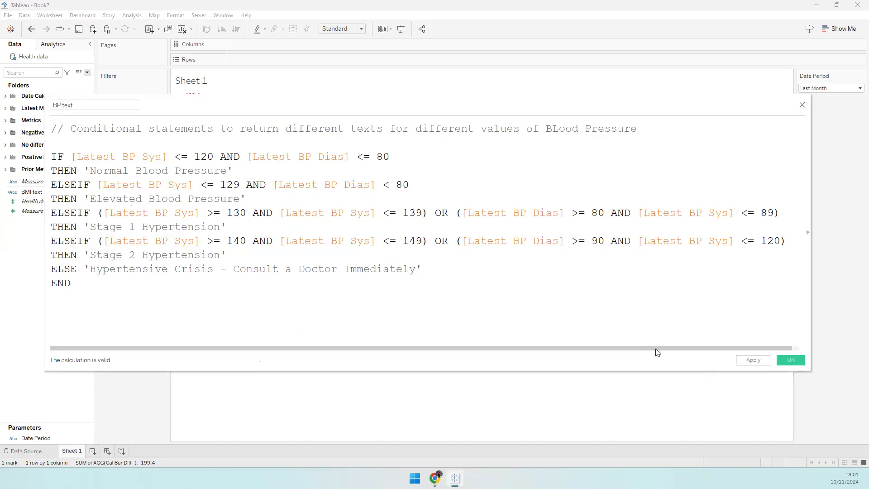
{"action": "left_click", "coordinate": [783, 359]}
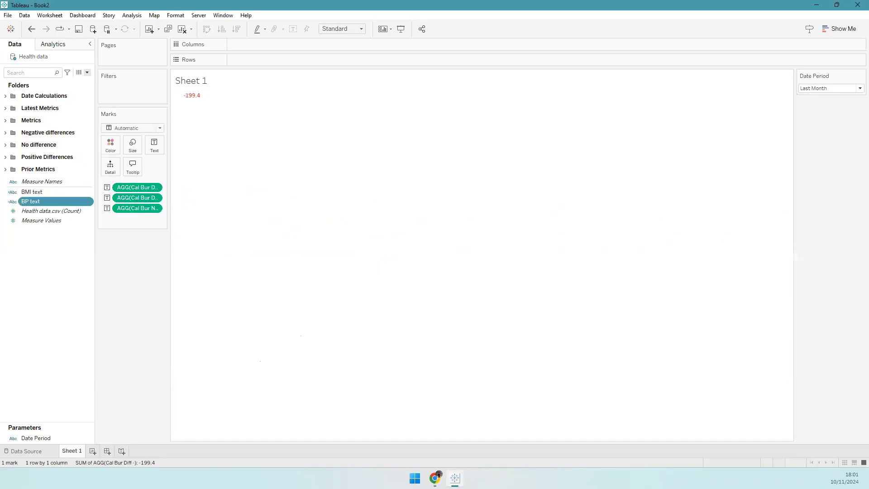
- Create a new calculated field from the Data pane and name it HR text
{"action": "right_click", "coordinate": [74, 255]}
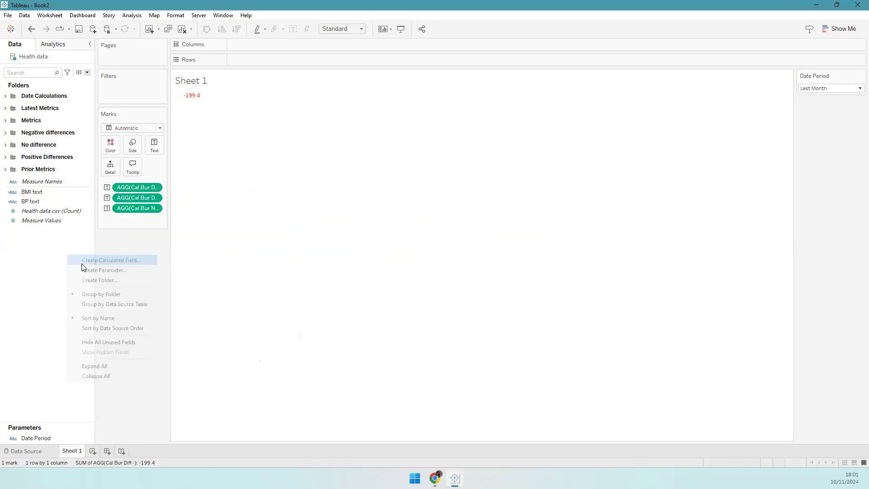
{"action": "left_click", "coordinate": [91, 259]}
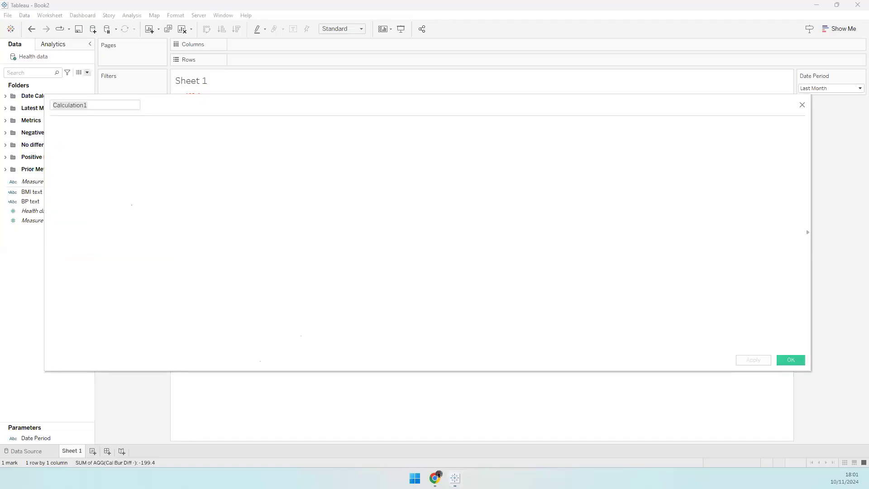
{"action": "left_click", "coordinate": [104, 148]}
{"action": "double_click", "coordinate": [87, 107]}
{"action": "type", "text": "HR text"}
{"action": "key", "text": "Tab"}
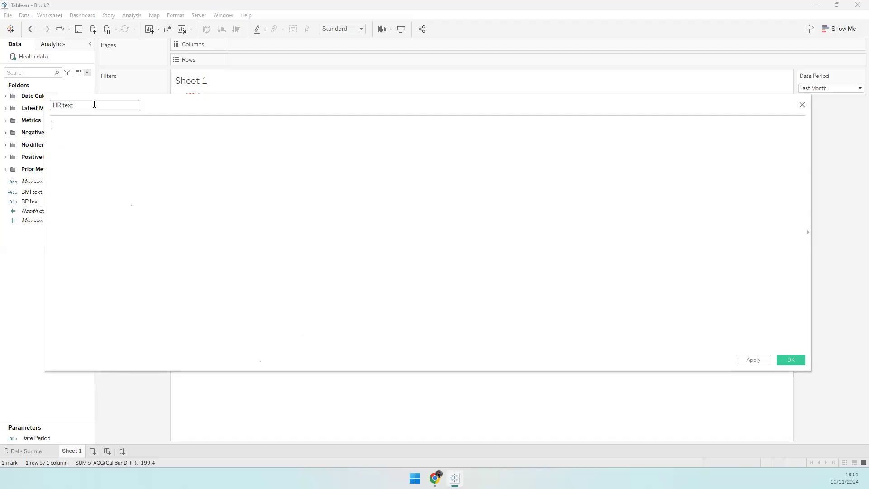
- Enter IF [Latest HR bpm] < 60 THEN 'Low as the formula's opening
{"action": "type", "text": "IF L"}
{"action": "scroll", "coordinate": [216, 169], "scroll_direction": "up", "scroll_amount": 5}
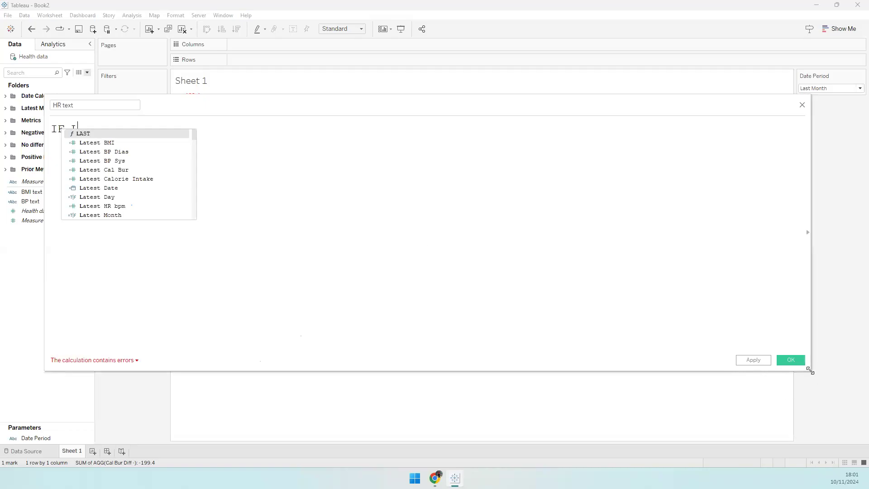
{"action": "left_click_drag", "start_coordinate": [810, 369], "coordinate": [516, 332]}
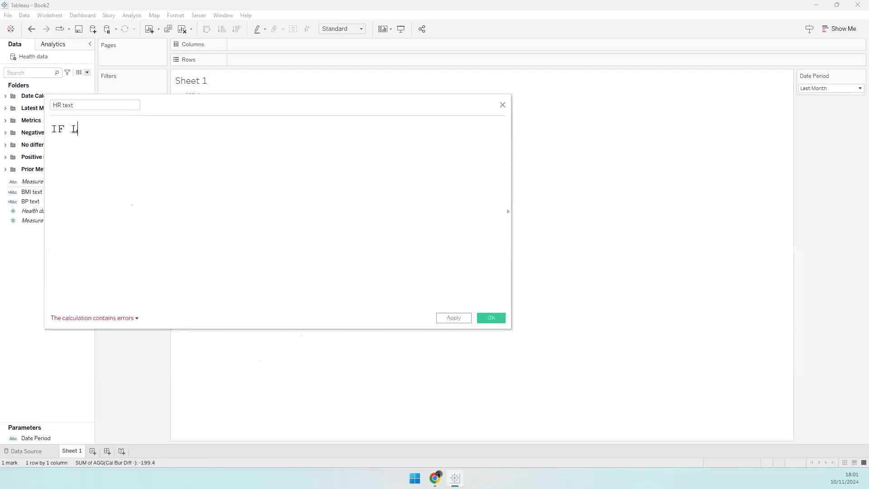
{"action": "type", "text": "atest"}
{"action": "key", "text": "Return"}
{"action": "key", "text": "BackSpace"}
{"action": "key", "text": "BackSpace"}
{"action": "key", "text": "BackSpace"}
{"action": "key", "text": "BackSpace"}
{"action": "type", "text": "HR"}
{"action": "key", "text": "Return"}
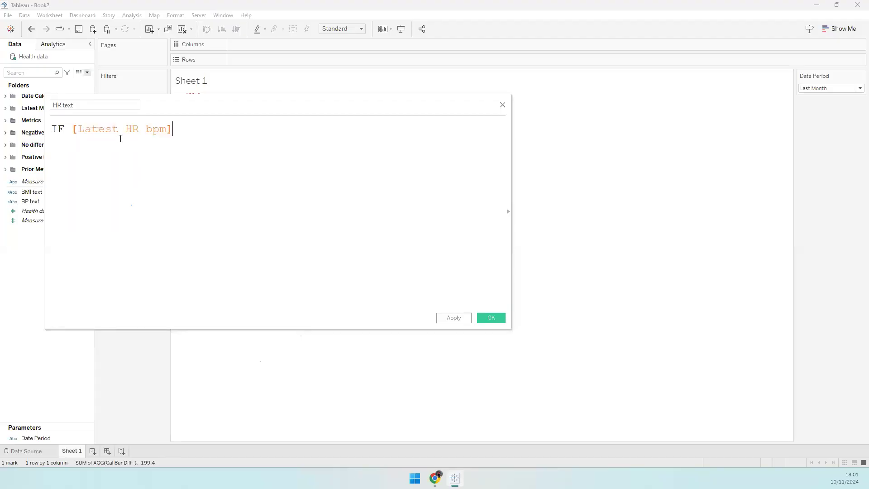
{"action": "type", "text": "< 60THEN 'NL"}
{"action": "key", "text": "BackSpace"}
{"action": "type", "text": "o"}
{"action": "key", "text": "BackSpace"}
{"action": "key", "text": "BackSpace"}
{"action": "type", "text": "Low"}
- In Chrome, replace the search query with 'heart rate range'
{"action": "left_click", "coordinate": [435, 478]}
{"action": "left_click", "coordinate": [190, 31]}
{"action": "type", "text": "low heart"}
{"action": "key", "text": "ctrl+a"}
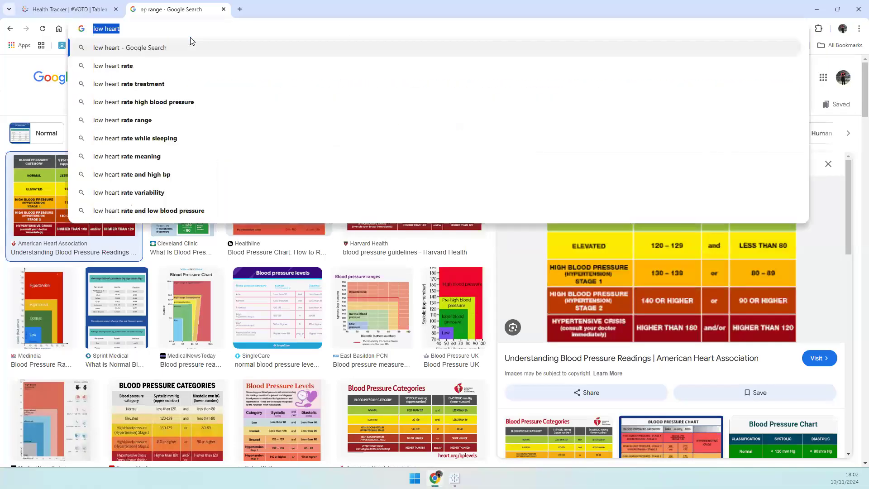
{"action": "type", "text": "heart rate range"}
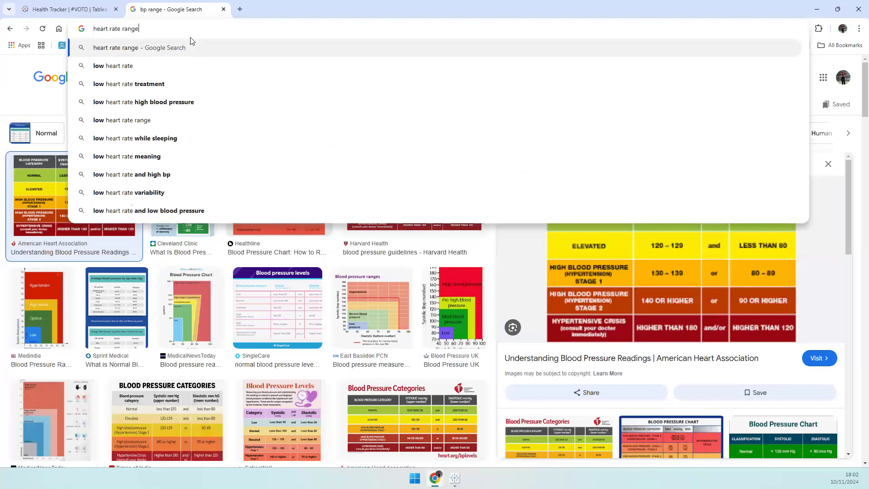
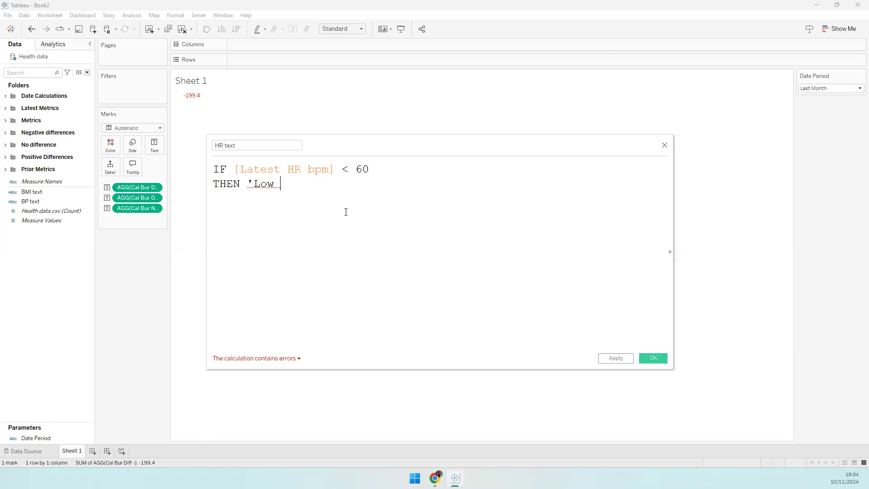
- Close the 'Low Heart Rate' label and add the 60–100 'Normal Heart Rate' ELSEIF condition
{"action": "type", "text": "H"}
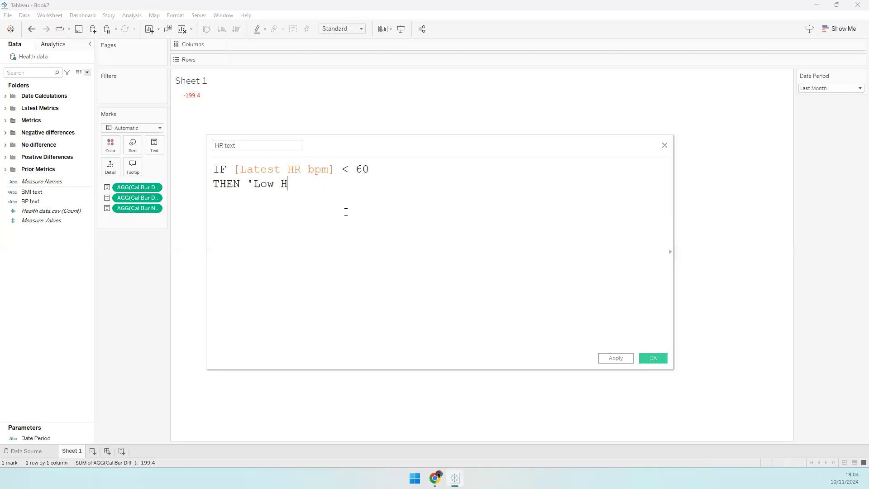
{"action": "type", "text": "eart Rate'"}
{"action": "key", "text": "Return"}
{"action": "type", "text": "ELSEIF"}
{"action": "type", "text": " [Late"}
{"action": "key", "text": "Return"}
{"action": "type", "text": ">"}
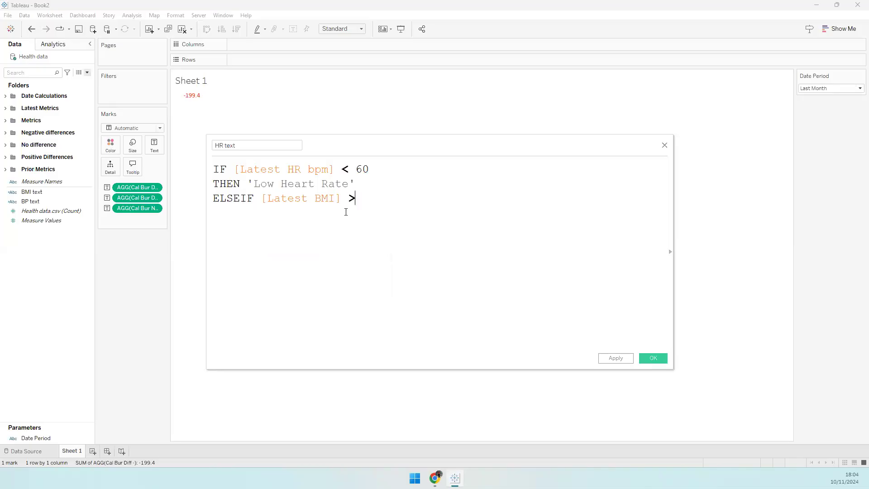
{"action": "type", "text": "= 60 A"}
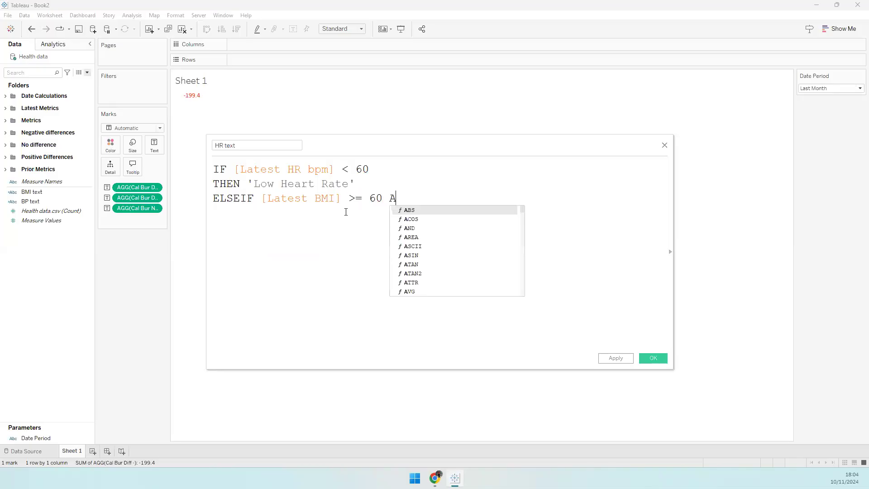
{"action": "type", "text": "ND [Lates"}
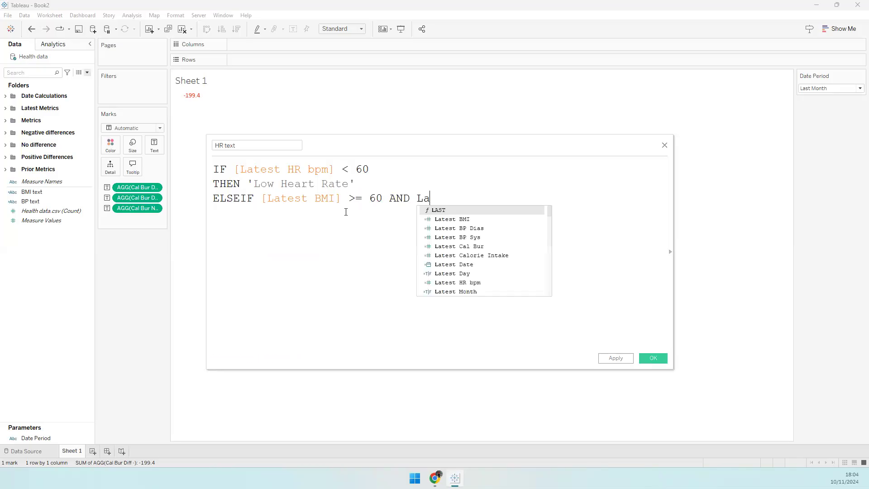
{"action": "key", "text": "Return"}
{"action": "type", "text": "<= 100 "}
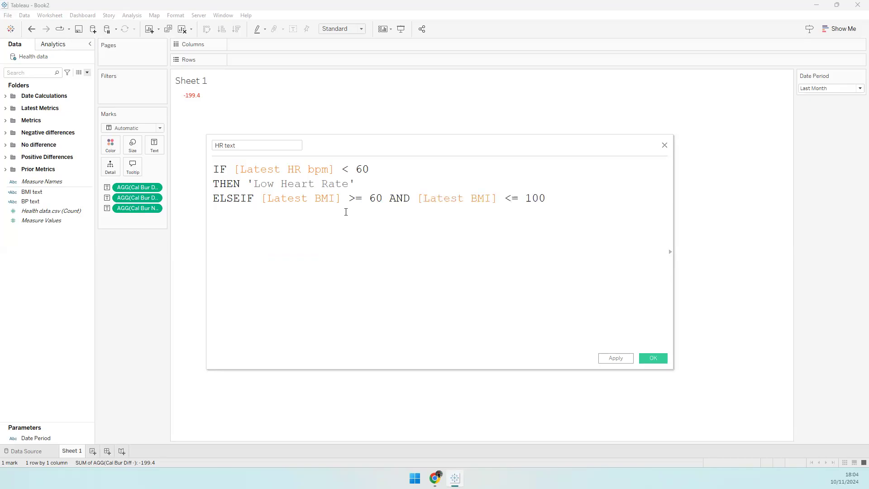
{"action": "type", "text": "THEN 'Normal Heart Rate"}
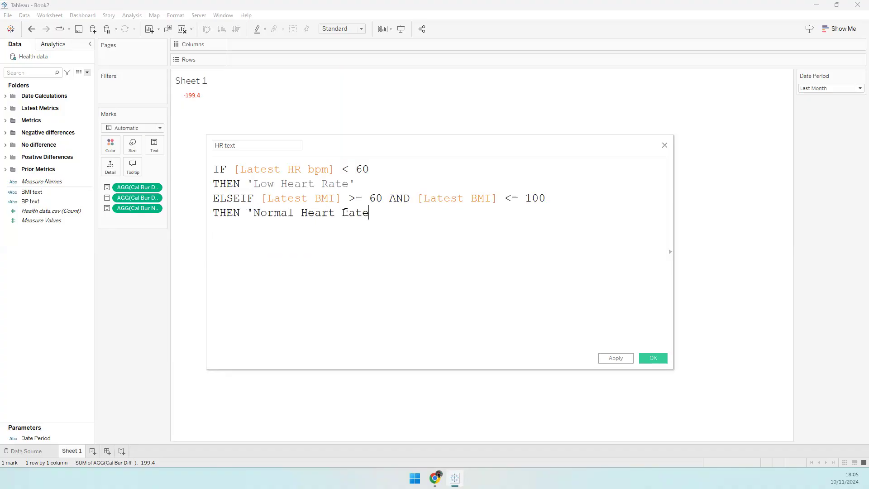
{"action": "type", "text": "'"}
- Add an ELSEIF condition labelling Latest HR bpm above 100 as 'High Heart Rate'
{"action": "key", "text": "Return"}
{"action": "type", "text": "ELSEIF Late"}
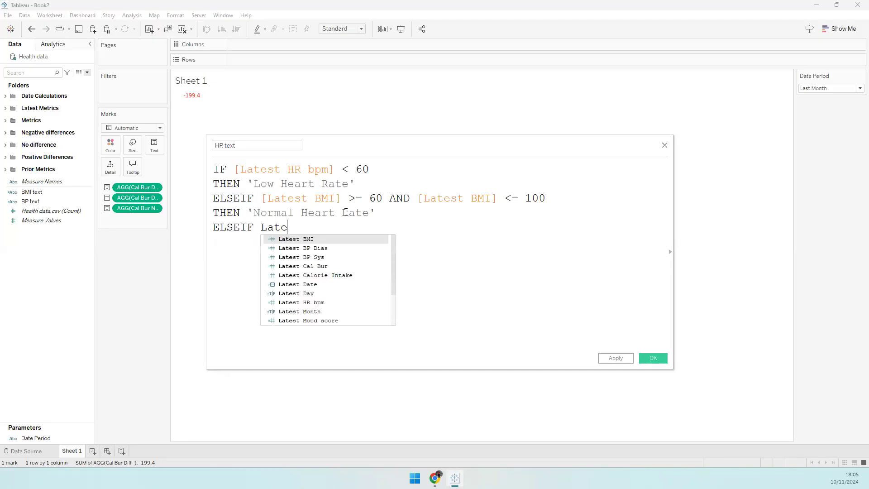
{"action": "key", "text": "Down"}
{"action": "key", "text": "Down"}
{"action": "key", "text": "Down"}
{"action": "key", "text": "Down"}
{"action": "key", "text": "Down"}
{"action": "key", "text": "Down"}
{"action": "key", "text": "Down"}
{"action": "key", "text": "Return"}
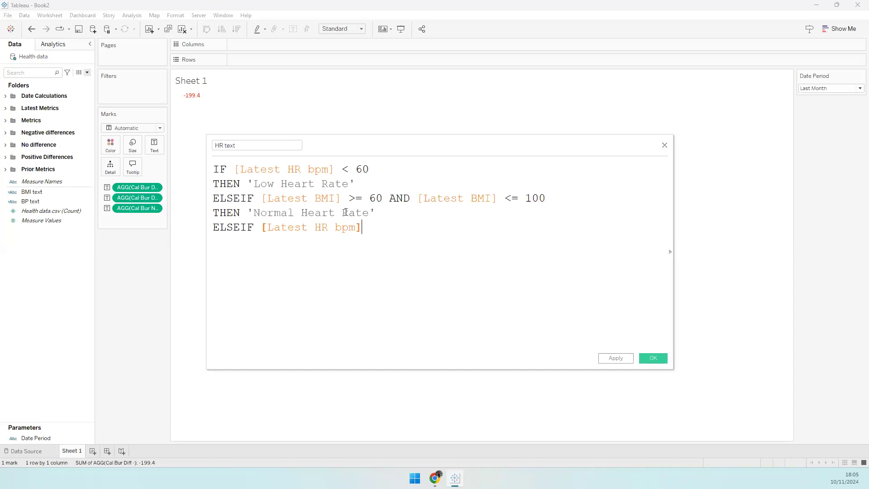
{"action": "type", "text": "> 100 TH"}
{"action": "type", "text": "EN"}
{"action": "key", "text": "BackSpace"}
{"action": "key", "text": "BackSpace"}
{"action": "key", "text": "BackSpace"}
{"action": "key", "text": "BackSpace"}
{"action": "key", "text": "BackSpace"}
{"action": "key", "text": "BackSpace"}
{"action": "key", "text": "Return"}
{"action": "type", "text": "THEN 'High Heart Rate   '"}
- Finish with ELSE 'Invalid Heart Rate' and END, then save the HR text field
{"action": "key", "text": "Return"}
{"action": "type", "text": "ELS"}
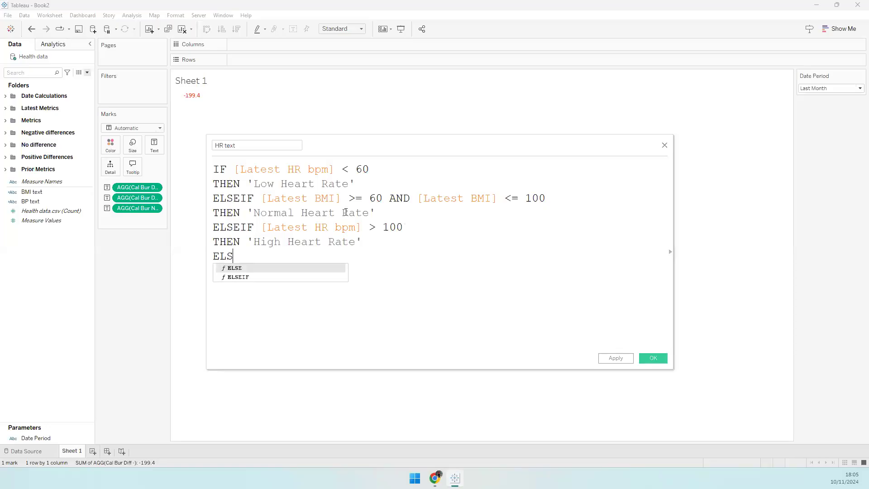
{"action": "type", "text": "E 'Invalid"}
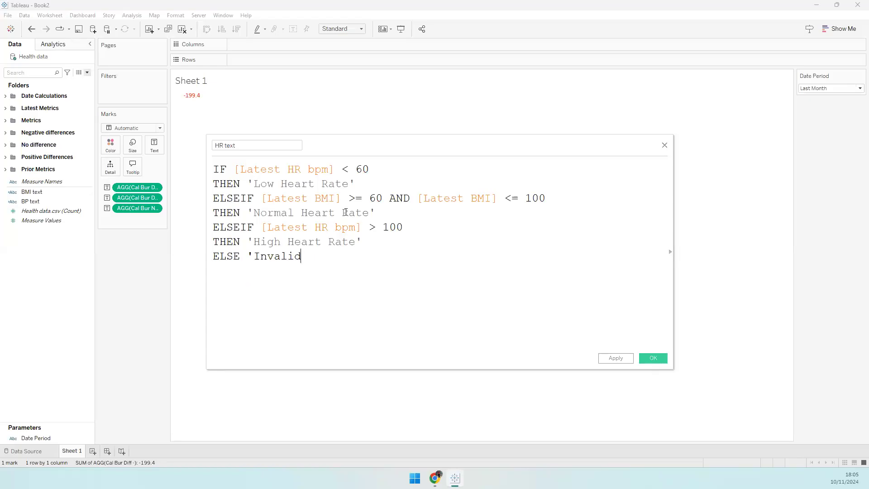
{"action": "type", "text": " Heart Rate'"}
{"action": "key", "text": "Return"}
{"action": "type", "text": "END"}
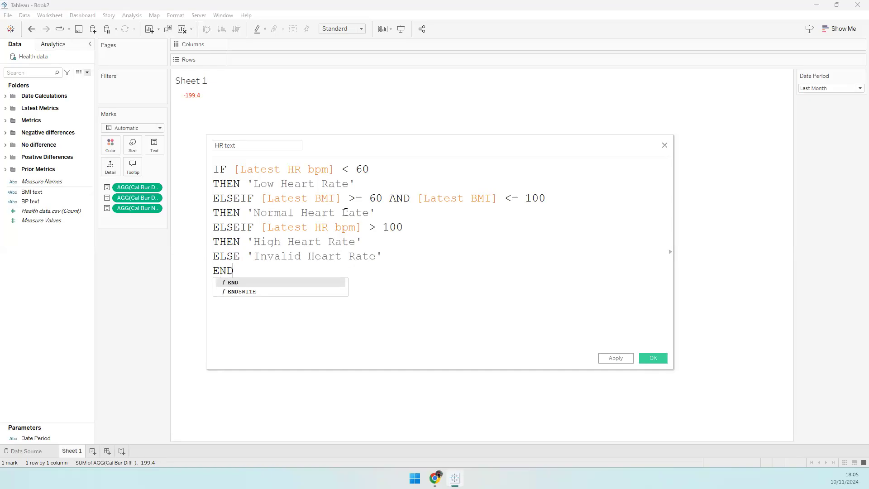
{"action": "left_click", "coordinate": [495, 338]}
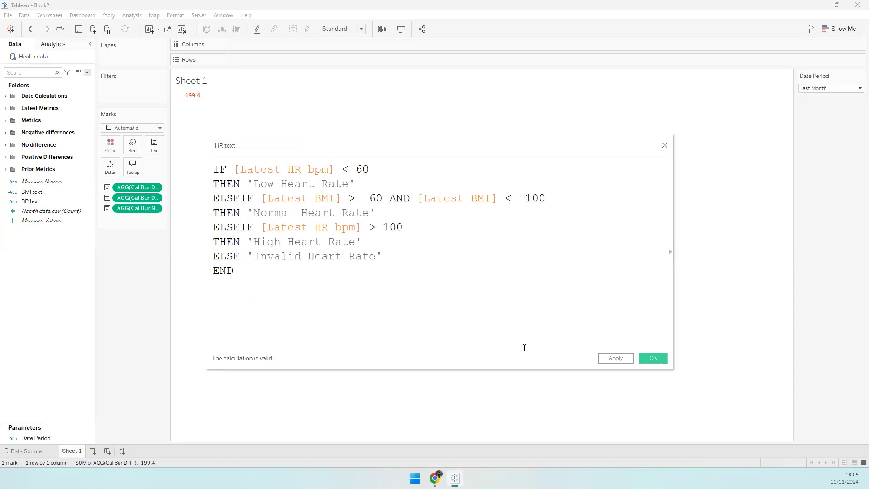
{"action": "left_click", "coordinate": [652, 357]}
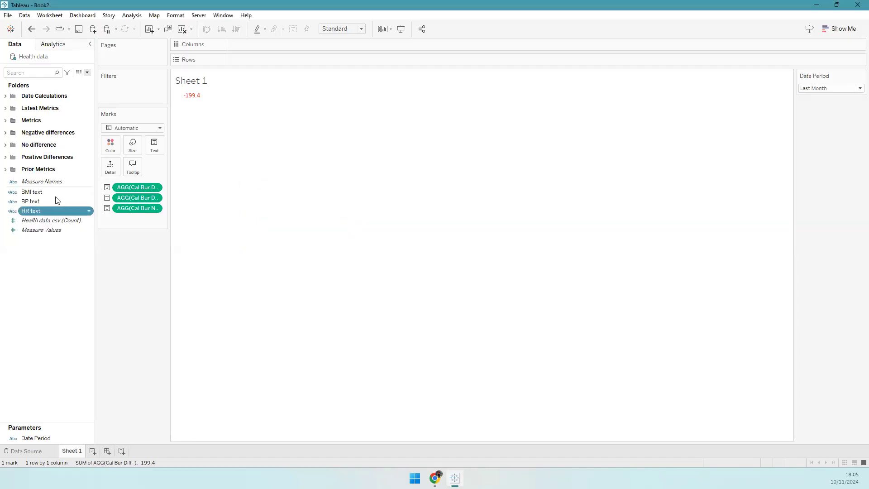
- Move BMI text, BP text and HR text into the Latest Metrics folder
{"action": "left_click", "coordinate": [41, 191]}
{"action": "left_click", "coordinate": [61, 211], "text": "shift"}
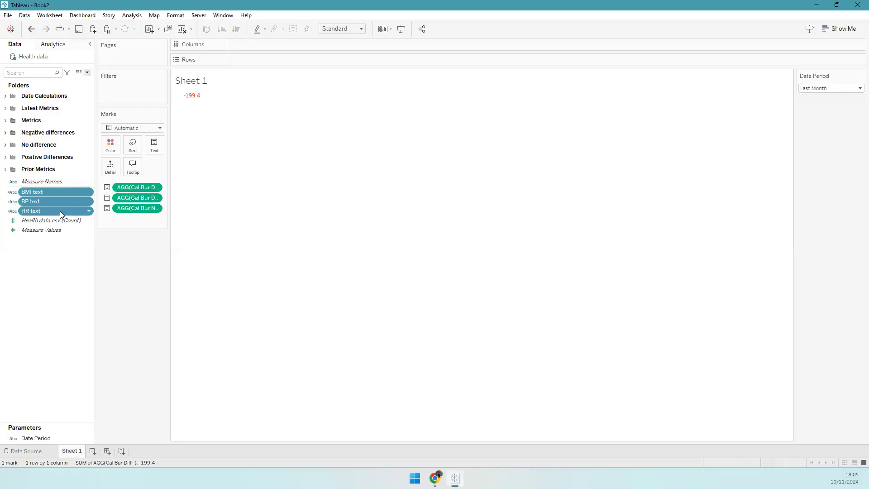
{"action": "left_click_drag", "start_coordinate": [60, 212], "coordinate": [41, 109]}
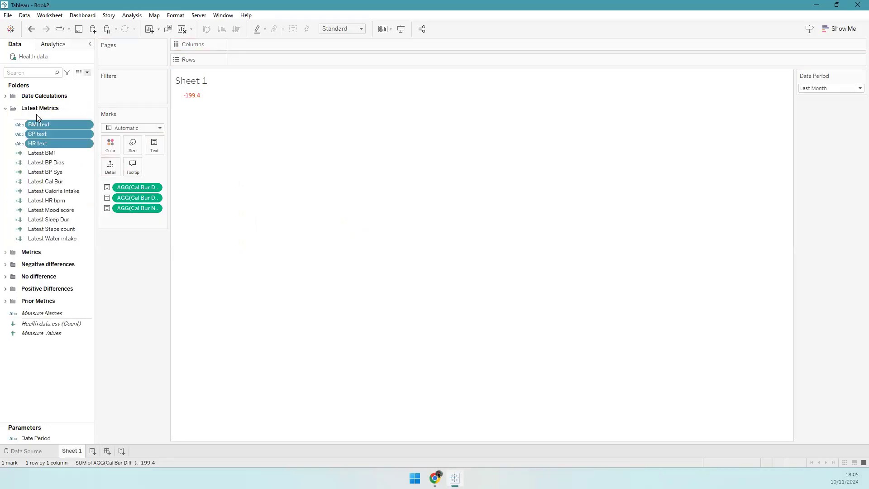
{"action": "left_click", "coordinate": [51, 362]}
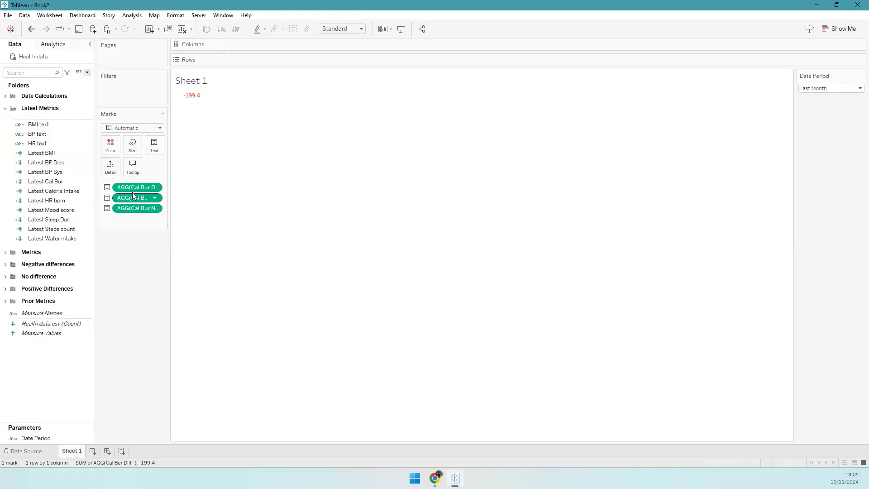
- Drag the three AGG(Cal Bur) pills off the Marks card and collapse the data folders
{"action": "left_click_drag", "start_coordinate": [146, 213], "coordinate": [130, 273]}
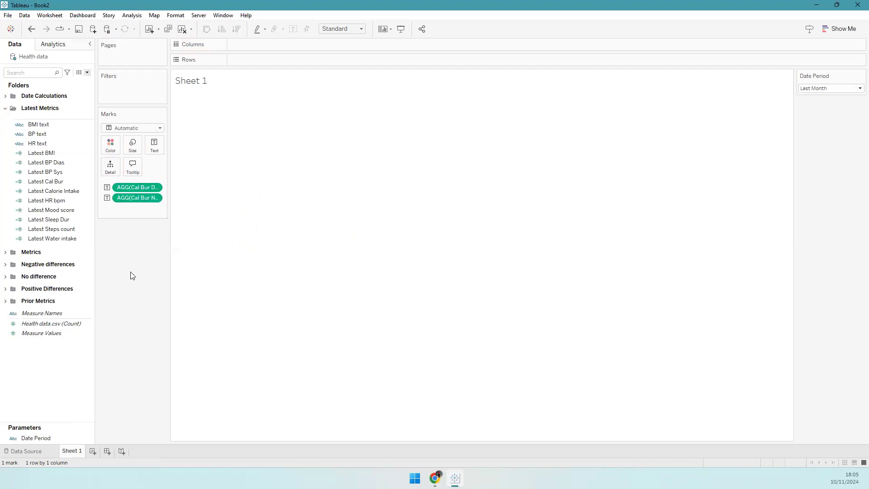
{"action": "left_click_drag", "start_coordinate": [148, 200], "coordinate": [152, 222]}
{"action": "left_click_drag", "start_coordinate": [138, 188], "coordinate": [37, 335]}
{"action": "left_click", "coordinate": [6, 109]}
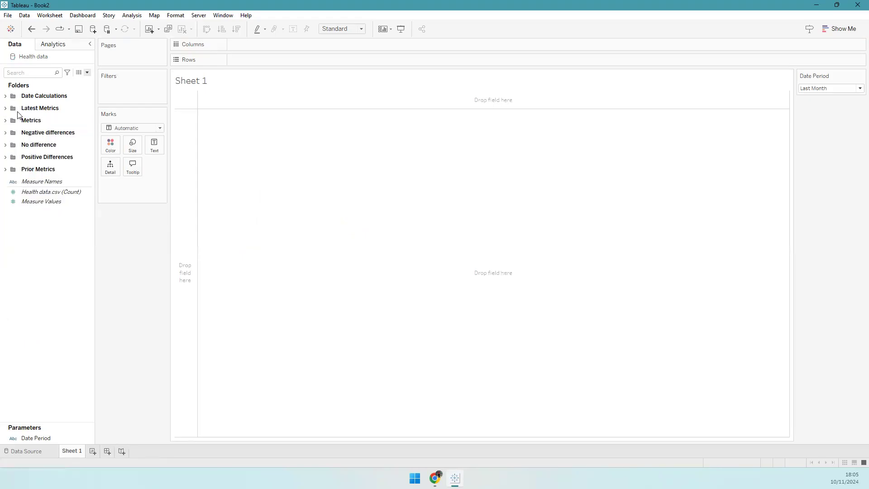
{"action": "left_click", "coordinate": [5, 96]}
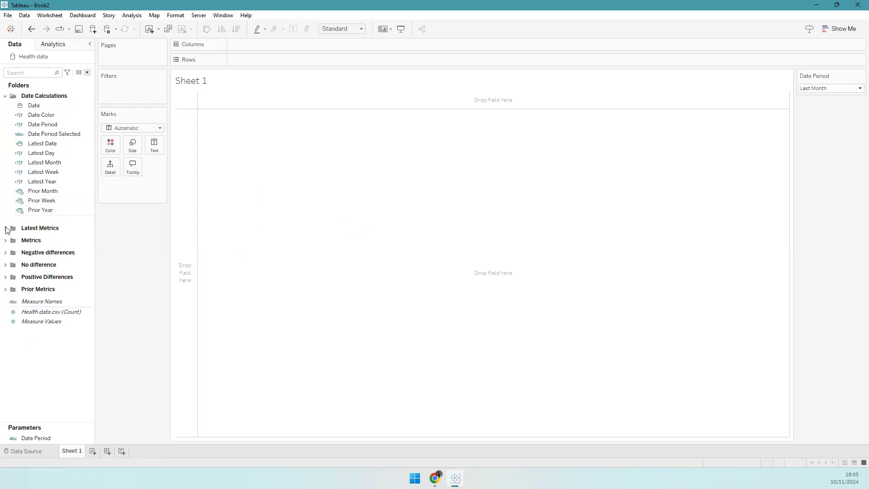
{"action": "left_click", "coordinate": [6, 228]}
{"action": "left_click", "coordinate": [5, 228]}
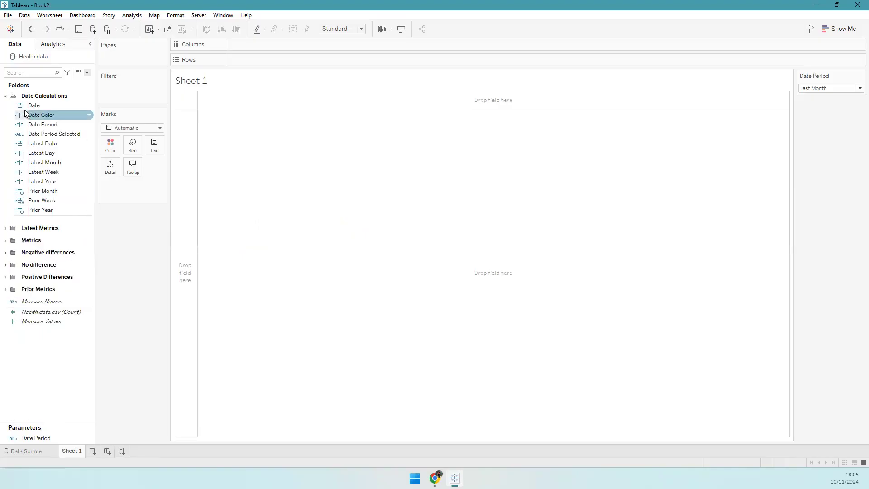
{"action": "left_click", "coordinate": [5, 96]}
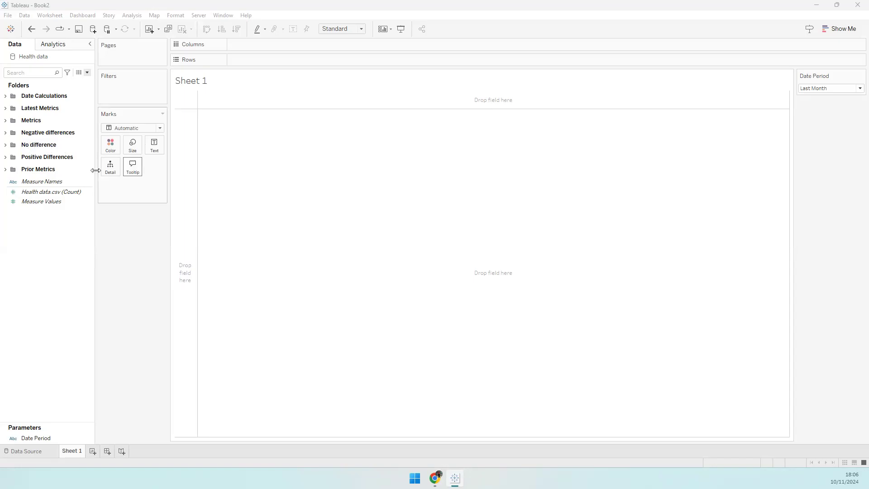
- Change Sheet 1's mark type from Automatic to Shape
{"action": "left_click", "coordinate": [150, 129]}
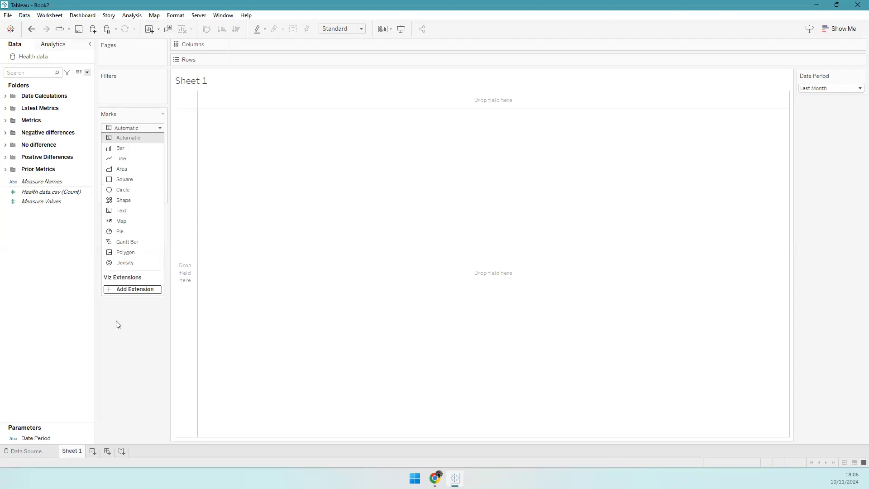
{"action": "left_click", "coordinate": [133, 289]}
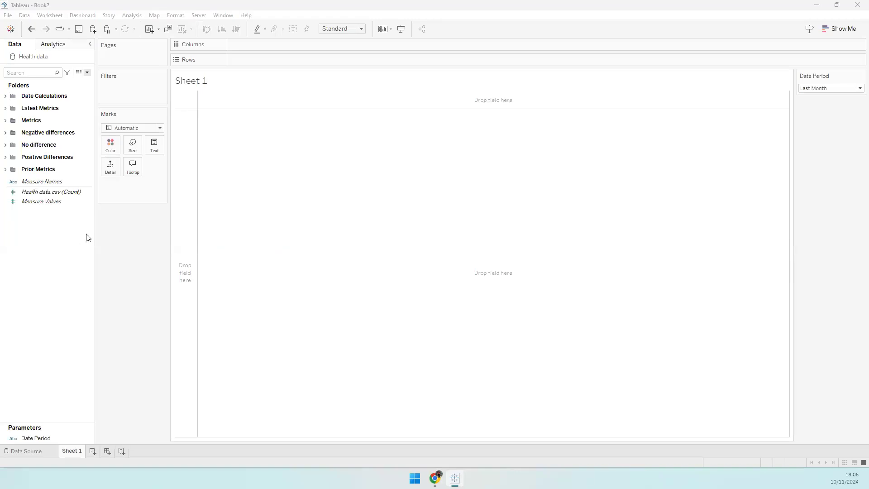
{"action": "left_click", "coordinate": [151, 128]}
{"action": "left_click", "coordinate": [140, 199]}
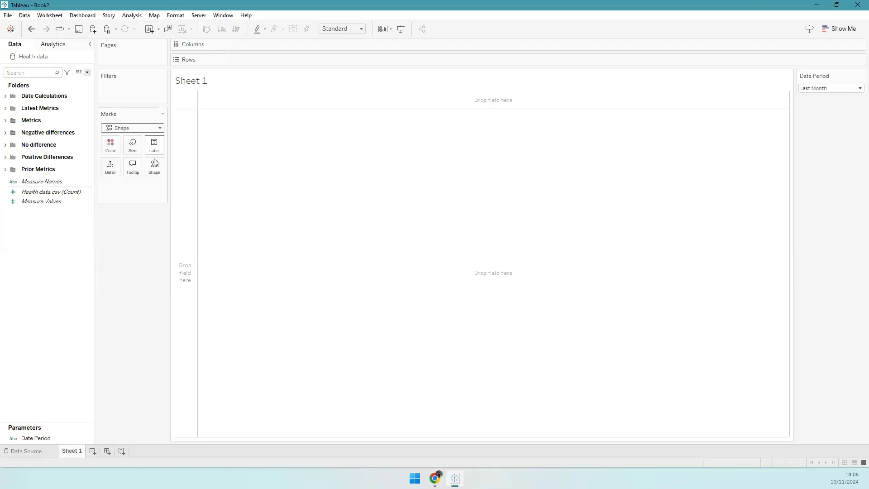
{"action": "left_click", "coordinate": [154, 167]}
{"action": "left_click", "coordinate": [56, 280]}
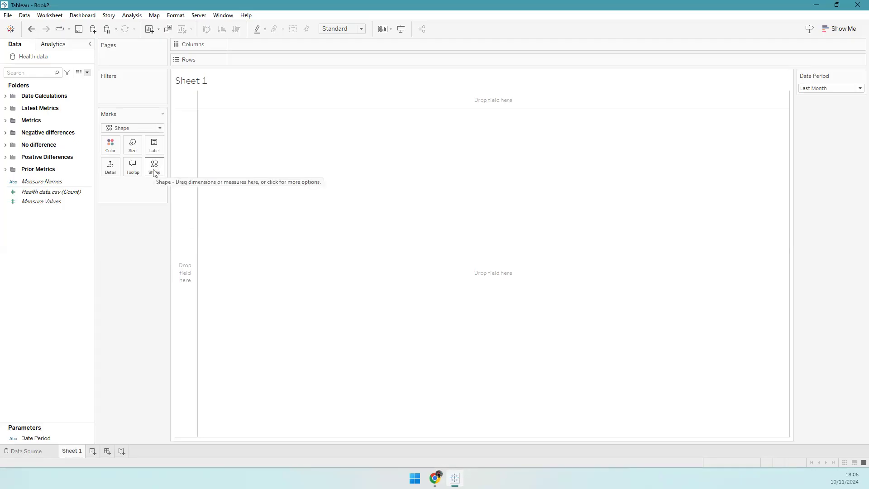
{"action": "right_click", "coordinate": [50, 241]}
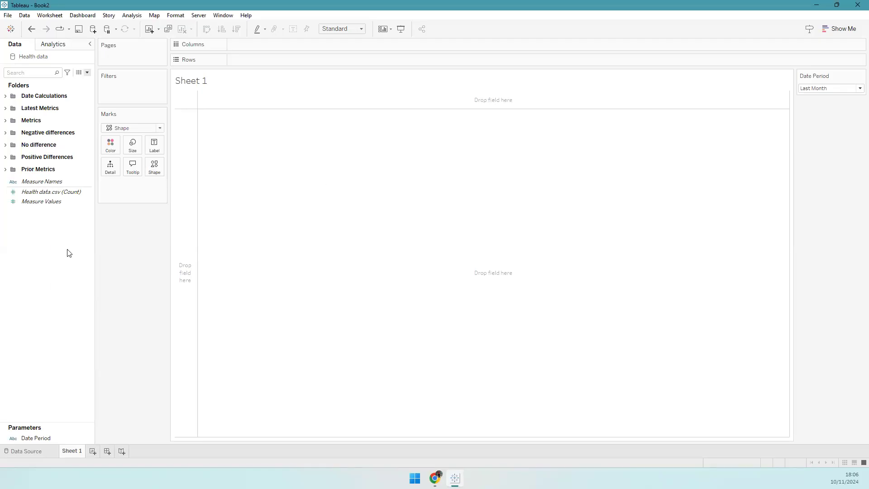
- Create a Shape calculated field returning 'S' and drop it on the Shape button
{"action": "left_click", "coordinate": [71, 247]}
{"action": "type", "text": "Sh"}
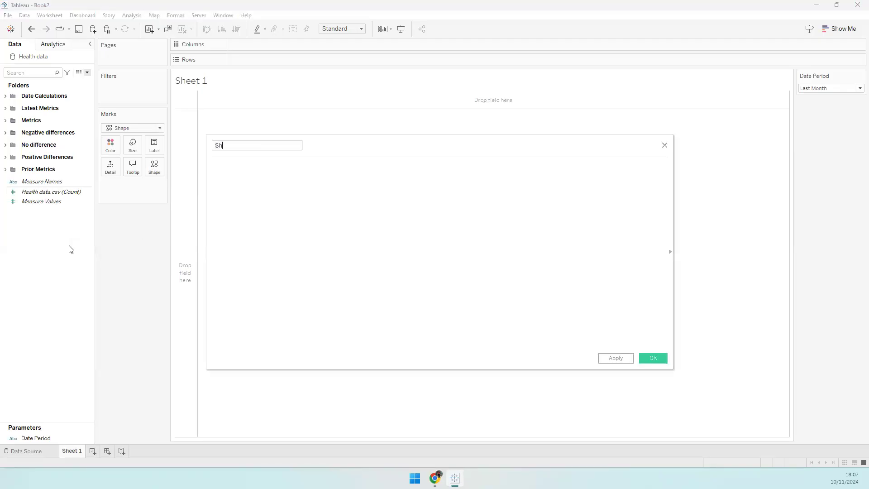
{"action": "type", "text": "ape'S'"}
{"action": "left_click", "coordinate": [647, 358]}
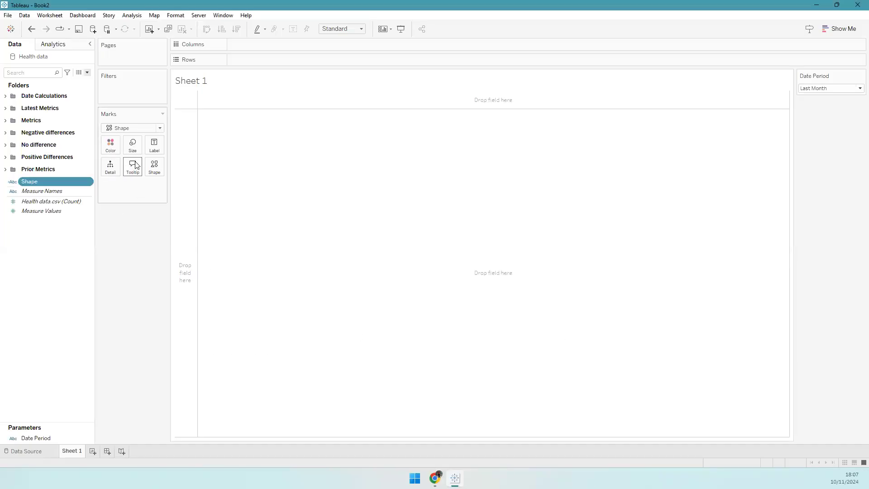
{"action": "left_click_drag", "start_coordinate": [34, 186], "coordinate": [151, 168]}
{"action": "left_click", "coordinate": [154, 167]}
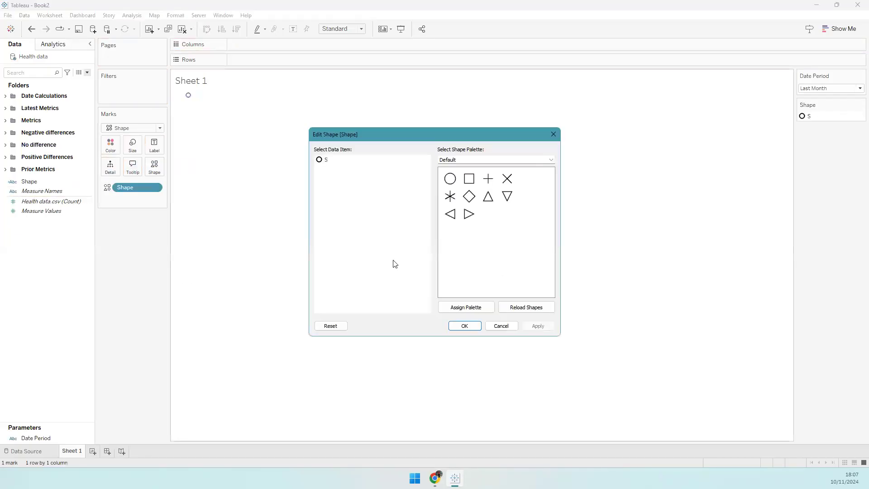
- Assign the blank shape from the Custom palette to item S
{"action": "left_click", "coordinate": [460, 161]}
{"action": "left_click", "coordinate": [450, 179]}
{"action": "left_click", "coordinate": [327, 161]}
{"action": "left_click", "coordinate": [450, 179]}
{"action": "left_click", "coordinate": [464, 326]}
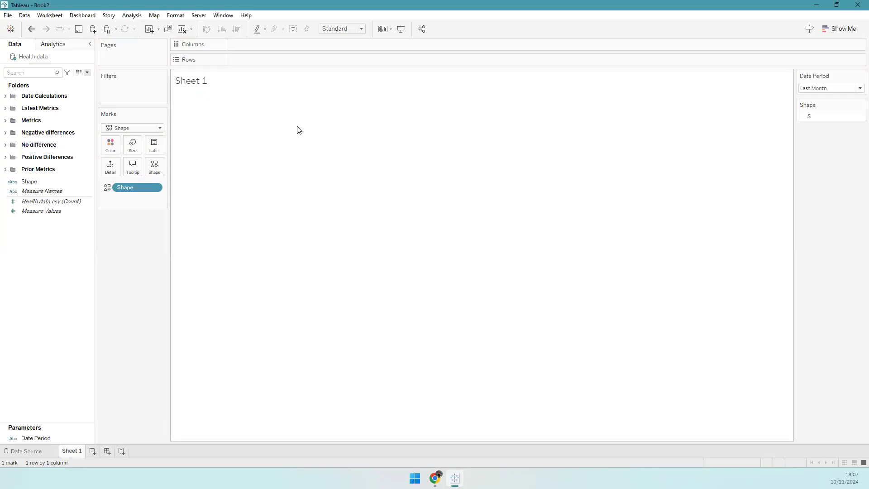
- Set the sheet's fit to Entire View
{"action": "left_click", "coordinate": [352, 29]}
{"action": "left_click", "coordinate": [345, 61]}
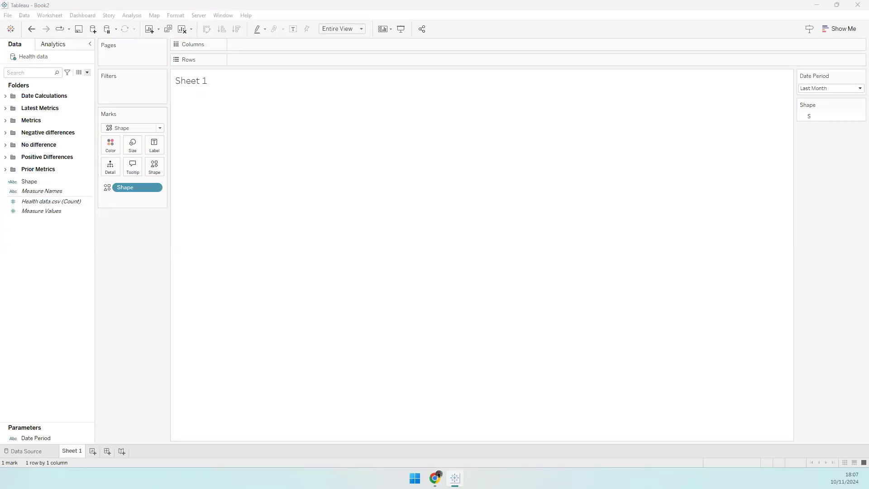
{"action": "left_click", "coordinate": [5, 109]}
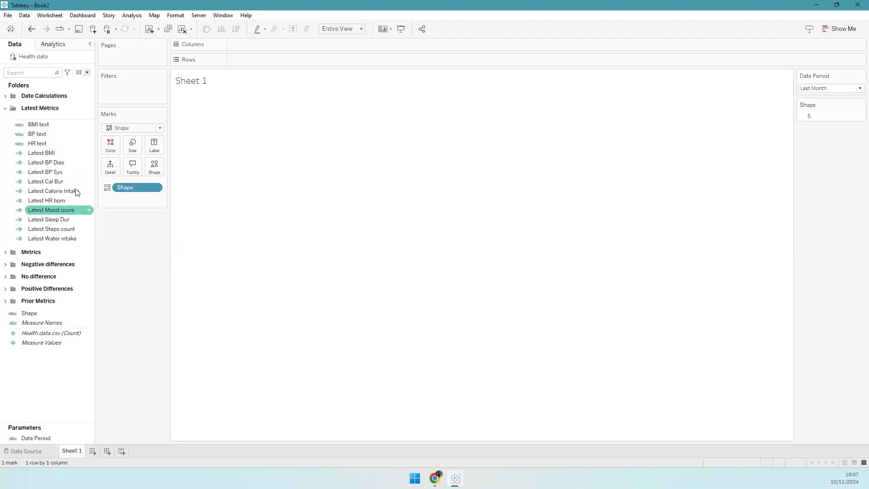
- In HR text, replace the first Latest BMI reference with Latest HR bpm
{"action": "right_click", "coordinate": [39, 143]}
{"action": "left_click", "coordinate": [77, 195]}
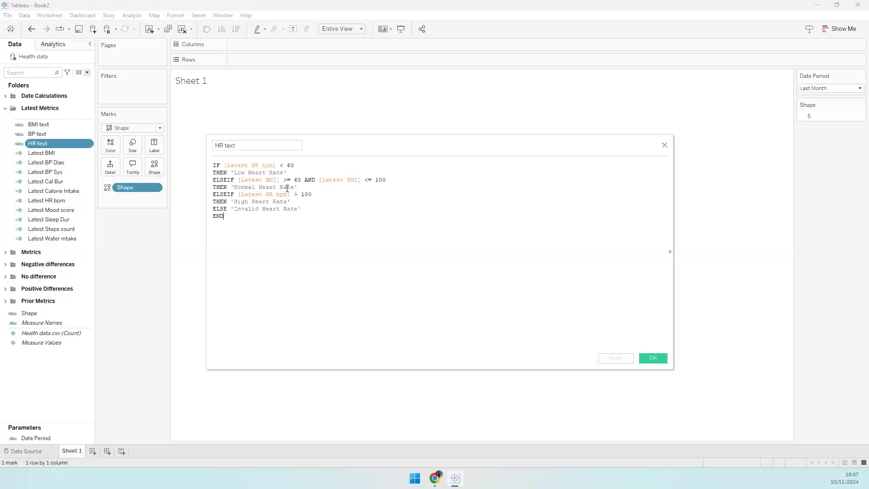
{"action": "left_click", "coordinate": [277, 180]}
{"action": "key", "text": "ctrl+shift+Left"}
{"action": "type", "text": "HR"}
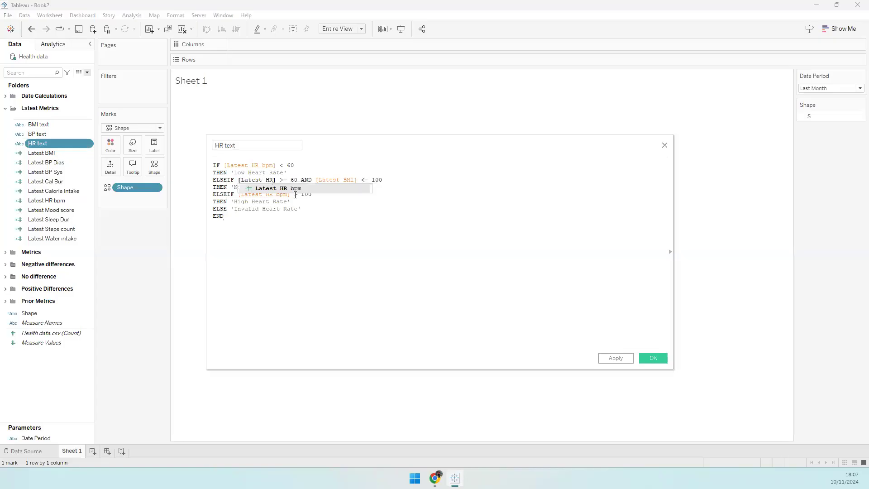
{"action": "key", "text": "Return"}
{"action": "scroll", "coordinate": [434, 274], "scroll_direction": "up", "scroll_amount": 3}
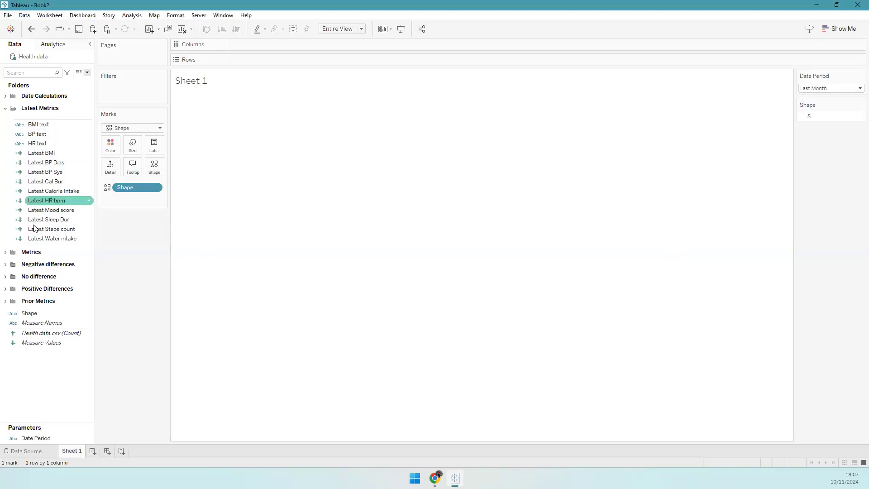
{"action": "left_click", "coordinate": [6, 108]}
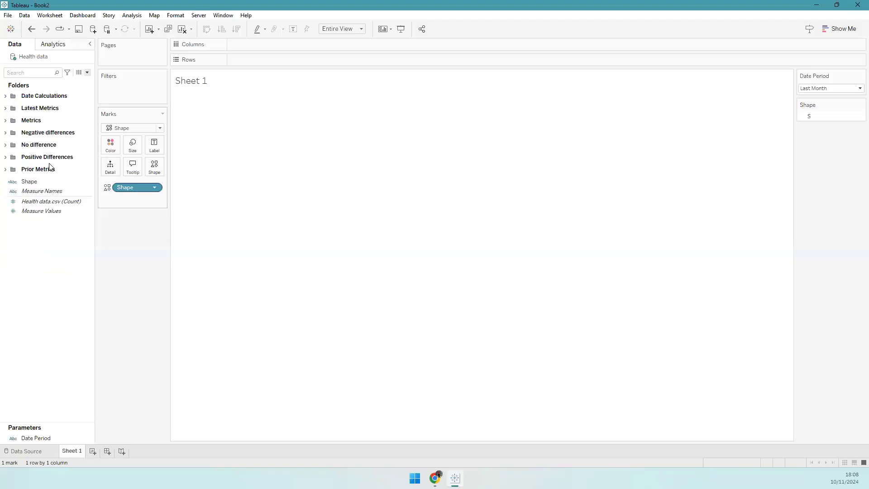
{"action": "left_click", "coordinate": [5, 109]}
{"action": "left_click", "coordinate": [56, 163]}
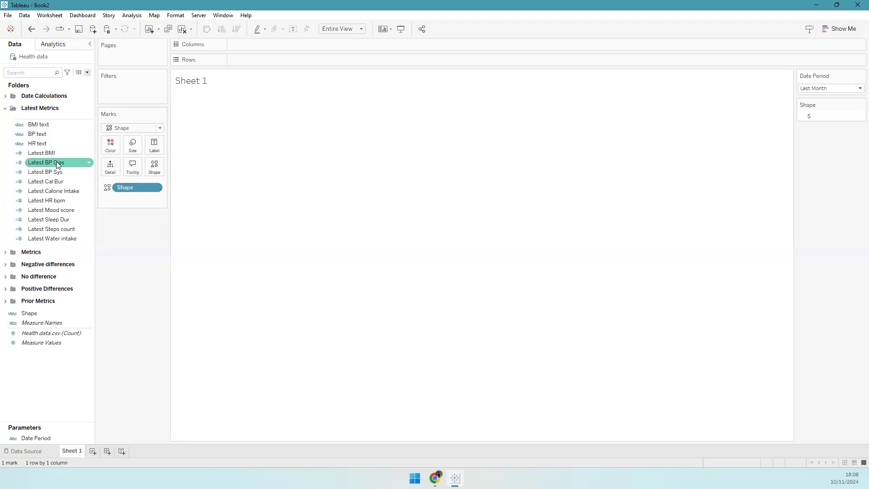
{"action": "left_click", "coordinate": [58, 173], "text": "ctrl"}
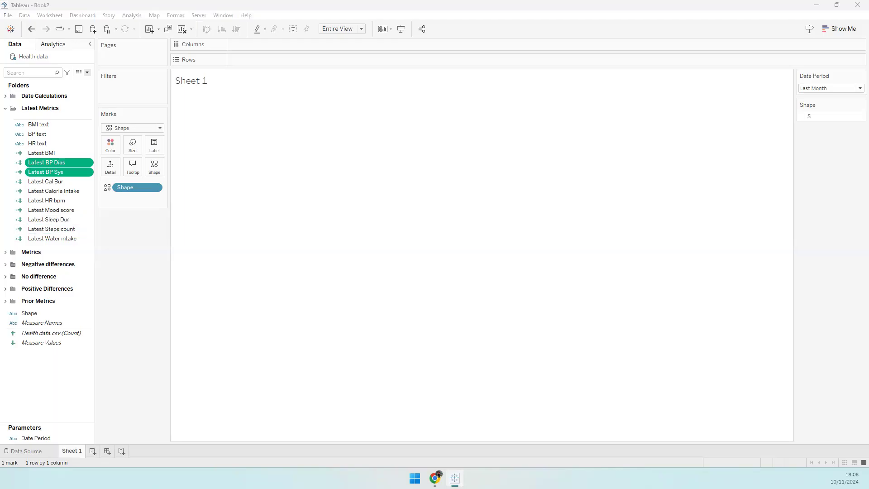
- Replace the remaining Latest BMI reference with Latest HR bpm and save the calculation
{"action": "left_click", "coordinate": [51, 146]}
{"action": "right_click", "coordinate": [51, 147]}
{"action": "left_click", "coordinate": [86, 201]}
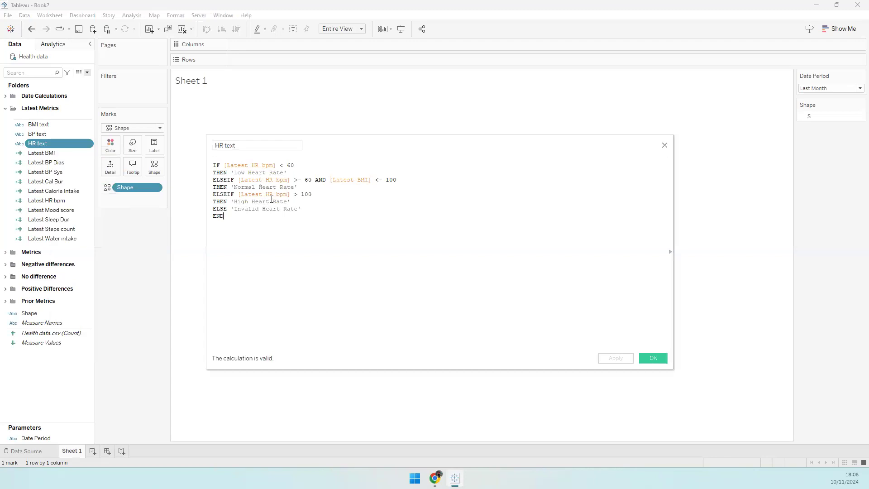
{"action": "scroll", "coordinate": [301, 237], "scroll_direction": "up", "scroll_amount": 7}
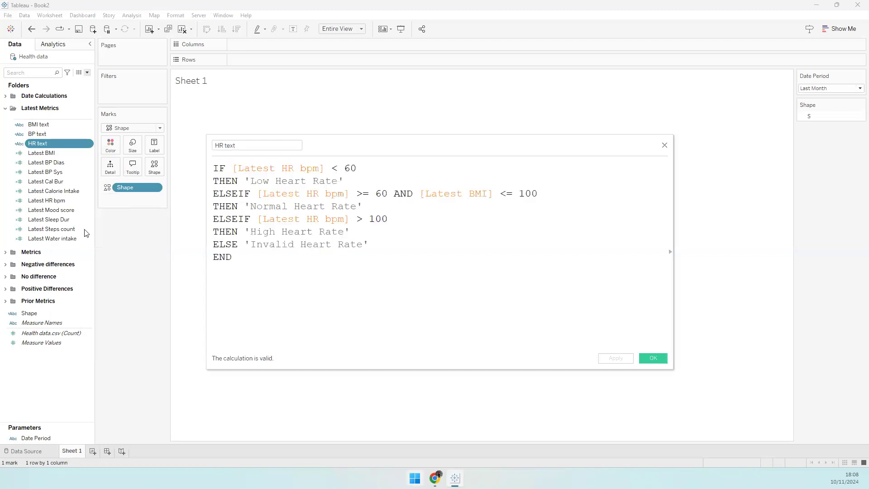
{"action": "left_click", "coordinate": [381, 242]}
{"action": "left_click_drag", "start_coordinate": [470, 195], "coordinate": [489, 196]}
{"action": "type", "text": "H"}
{"action": "key", "text": "Return"}
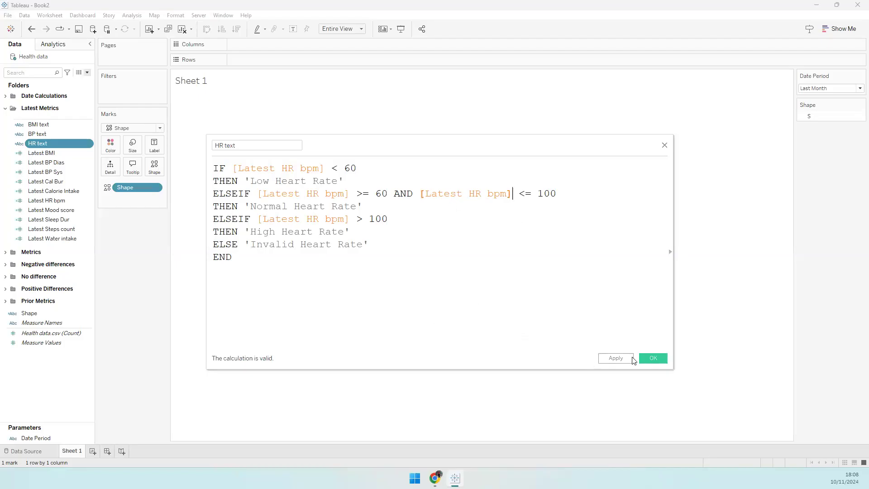
{"action": "left_click", "coordinate": [656, 358]}
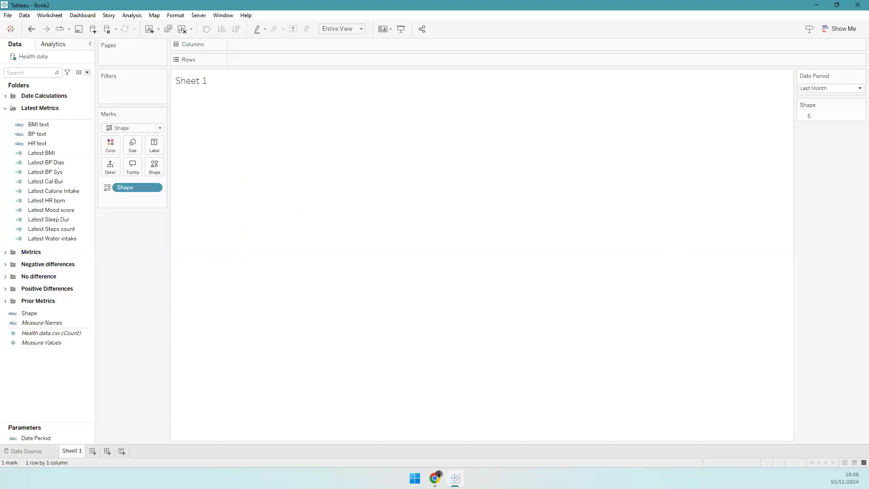
- Select the Latest BP Sys and Latest BP Dias fields together
{"action": "left_click", "coordinate": [56, 190]}
{"action": "left_click", "coordinate": [56, 171]}
{"action": "left_click", "coordinate": [63, 164], "text": "ctrl"}
- Label the marks with Latest BP Dias and Sys (86.25, 100.7) plus the BP text status
{"action": "left_click_drag", "start_coordinate": [64, 165], "coordinate": [154, 146]}
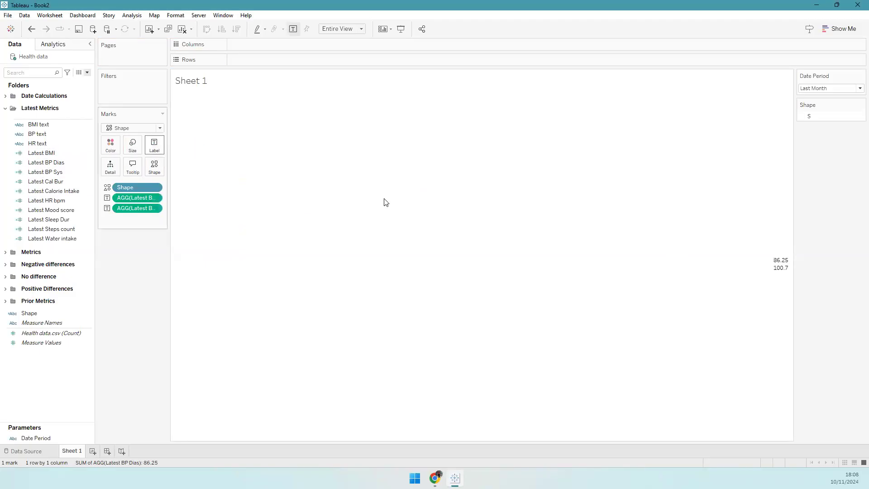
{"action": "mouse_move", "coordinate": [783, 268]}
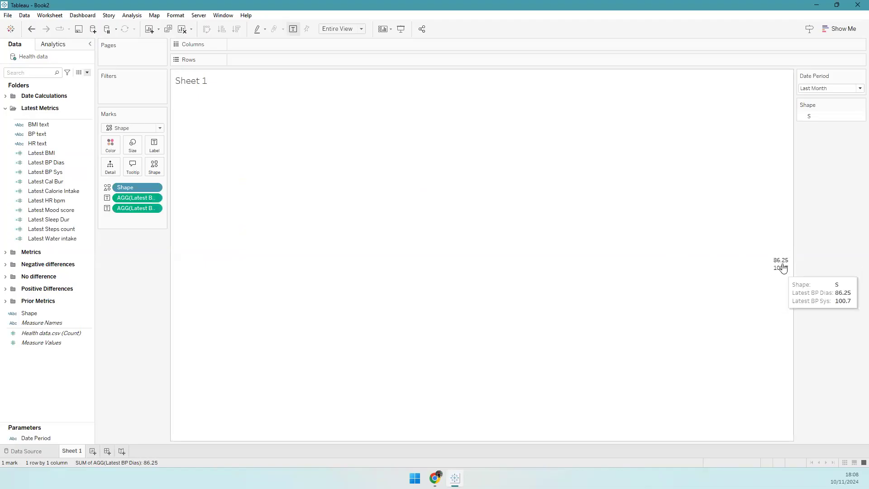
{"action": "left_click", "coordinate": [28, 239]}
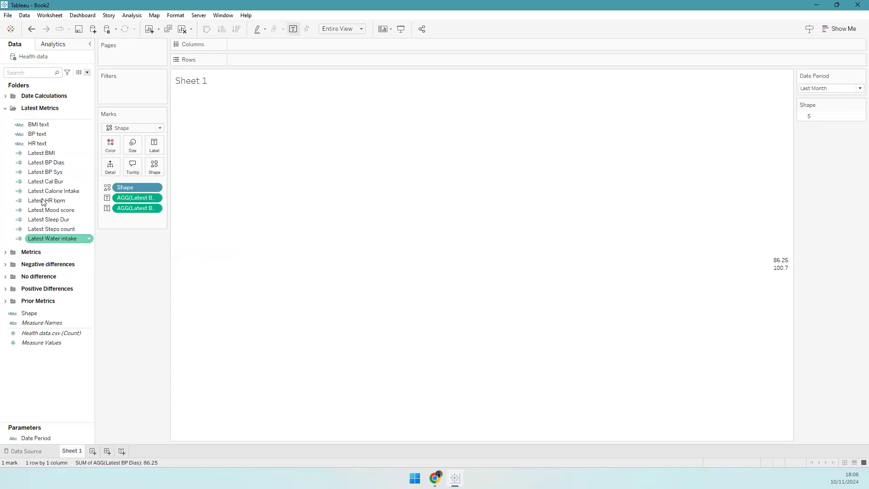
{"action": "left_click_drag", "start_coordinate": [45, 133], "coordinate": [153, 150]}
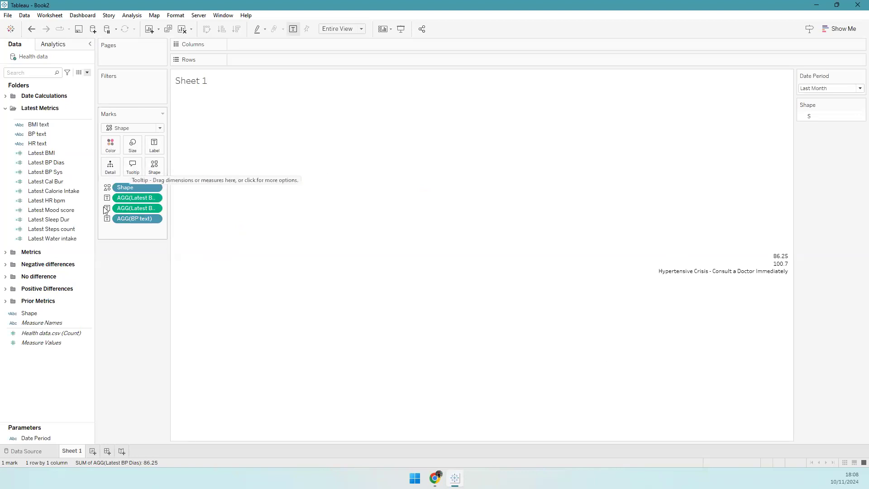
- Paste a reordered BP text formula so the status label reads 'Stage 1 Hypertension'
{"action": "right_click", "coordinate": [43, 134]}
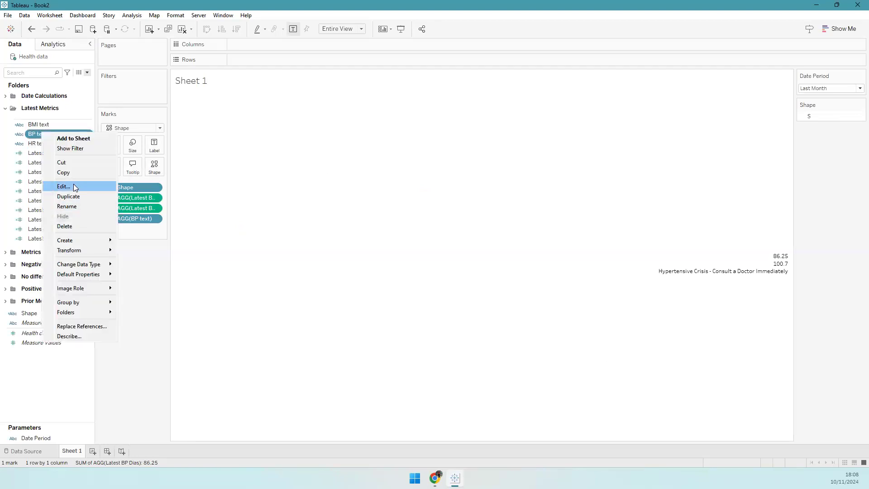
{"action": "left_click", "coordinate": [74, 185]}
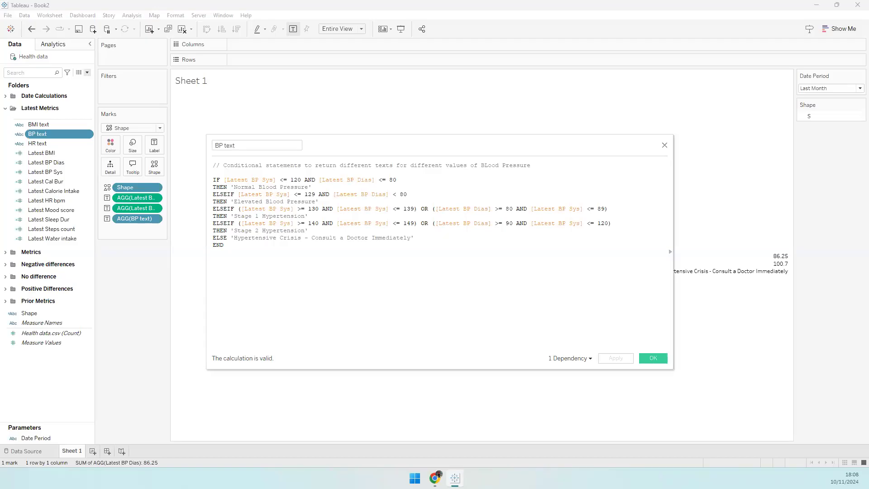
{"action": "key", "text": "ctrl+a"}
{"action": "key", "text": "ctrl+v"}
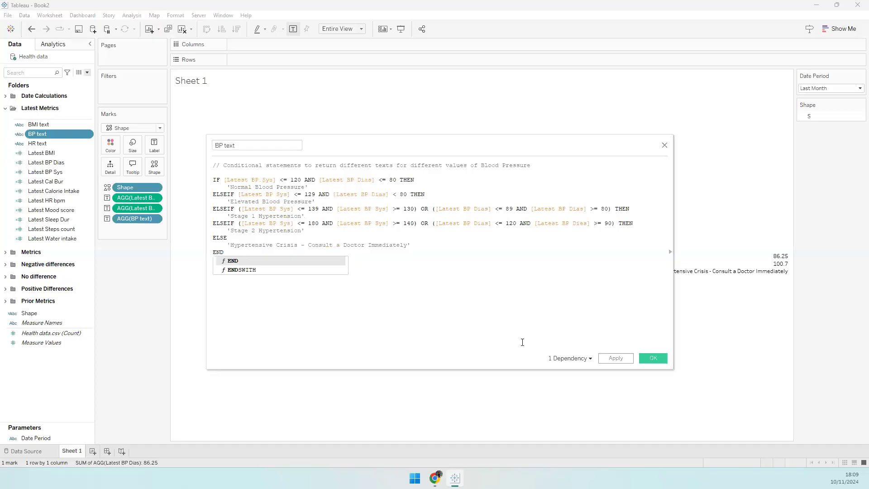
{"action": "left_click", "coordinate": [616, 358]}
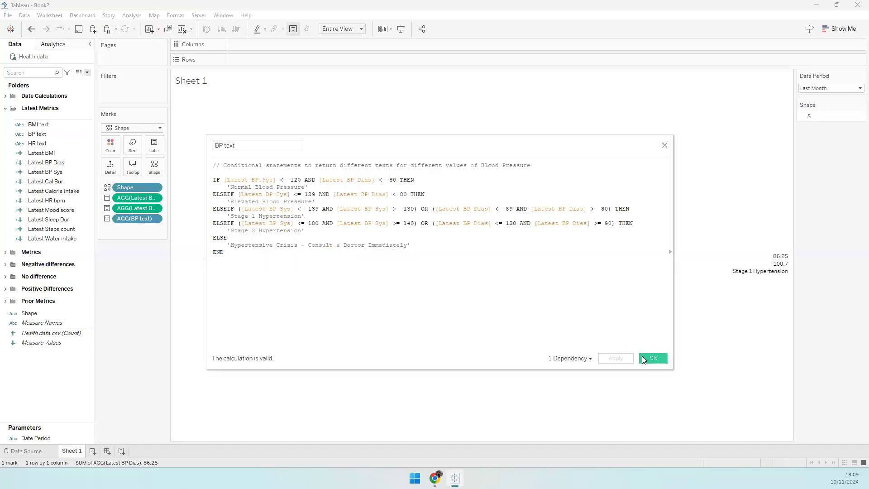
{"action": "left_click", "coordinate": [643, 359]}
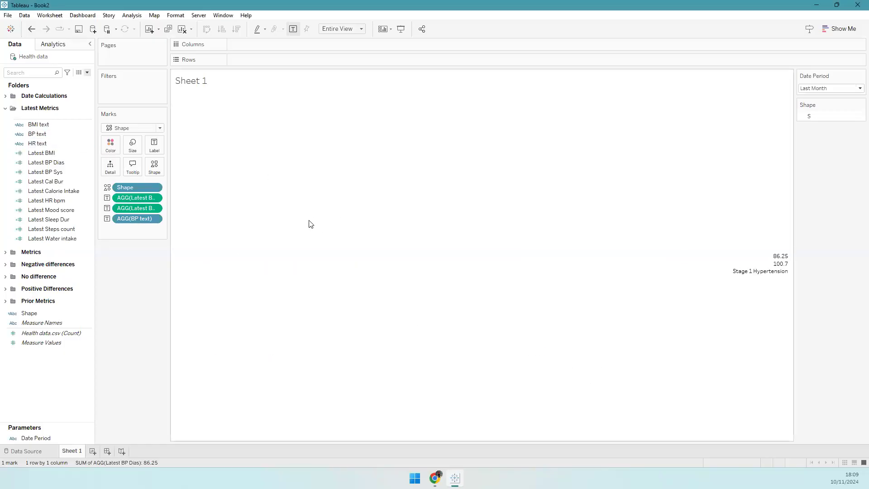
- Put BP Sys and BP Dias on one line as '100.7 / 86.25' above the BP text status
{"action": "left_click", "coordinate": [154, 144]}
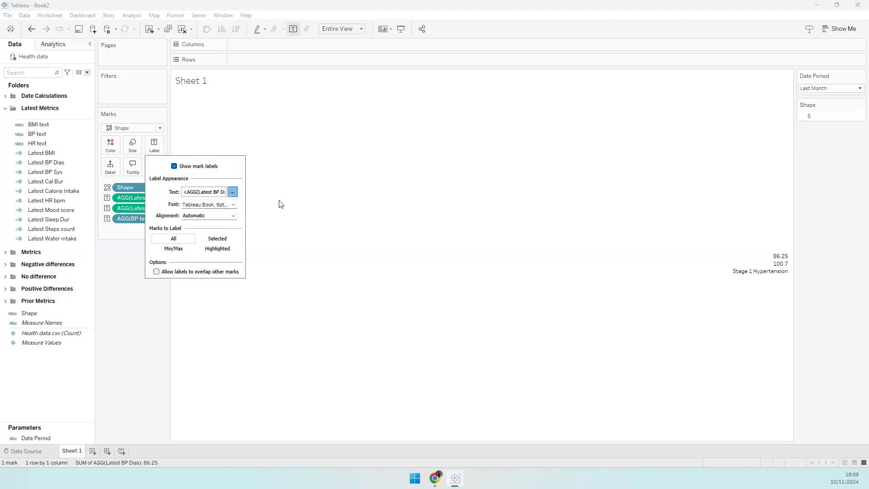
{"action": "left_click_drag", "start_coordinate": [315, 148], "coordinate": [257, 148]}
{"action": "key", "text": "ctrl+x"}
{"action": "left_click", "coordinate": [257, 138]}
{"action": "key", "text": "Return"}
{"action": "key", "text": "ctrl+v"}
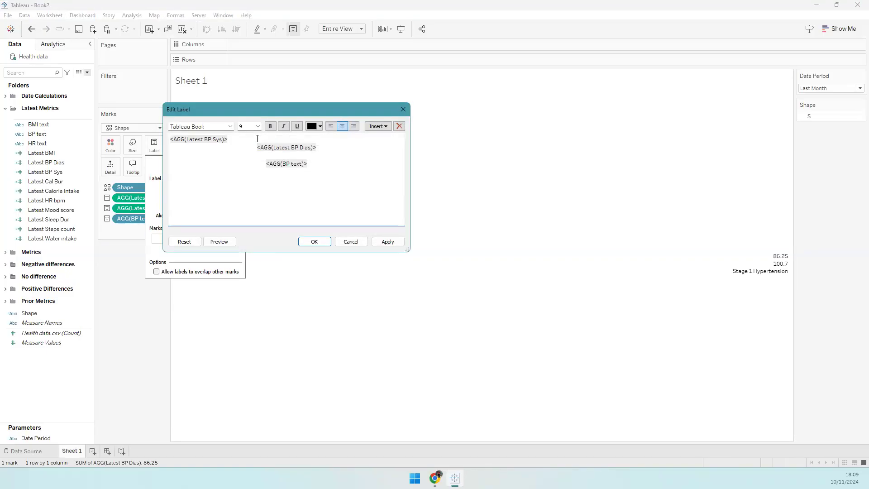
{"action": "type", "text": "/"}
{"action": "key", "text": "Delete"}
{"action": "key", "text": "Left"}
{"action": "key", "text": "Left"}
{"action": "key", "text": "Left"}
{"action": "key", "text": "Right"}
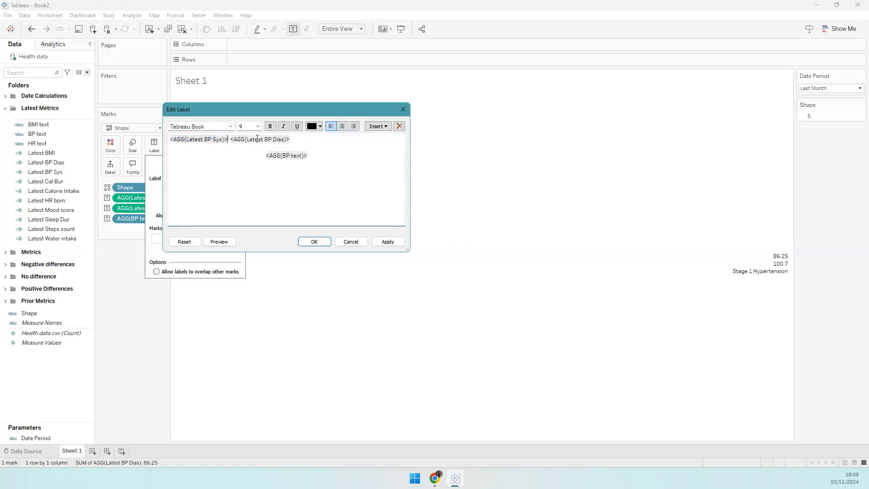
{"action": "left_click", "coordinate": [304, 152]}
{"action": "key", "text": "Delete"}
- Add a TODAY header line, left-align the label lines, and append the mmHg unit
{"action": "left_click", "coordinate": [174, 137]}
{"action": "key", "text": "Return"}
{"action": "type", "text": "TODAYT"}
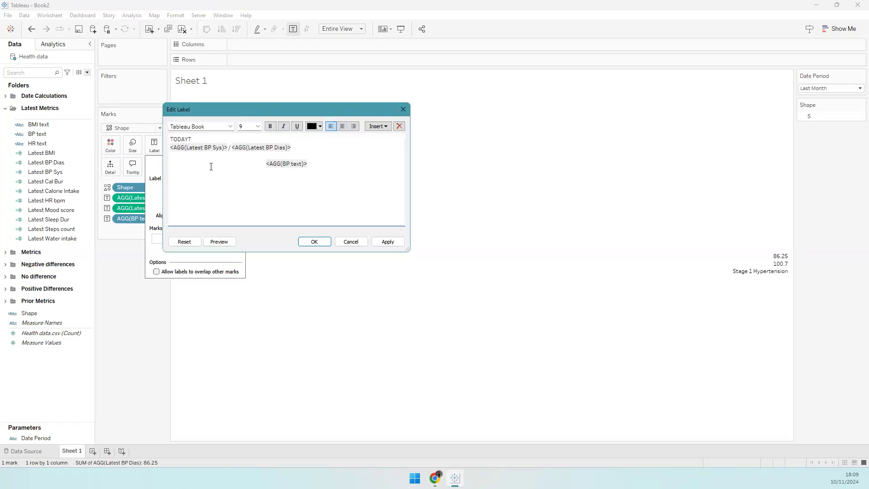
{"action": "key", "text": "BackSpace"}
{"action": "key", "text": "ctrl+a"}
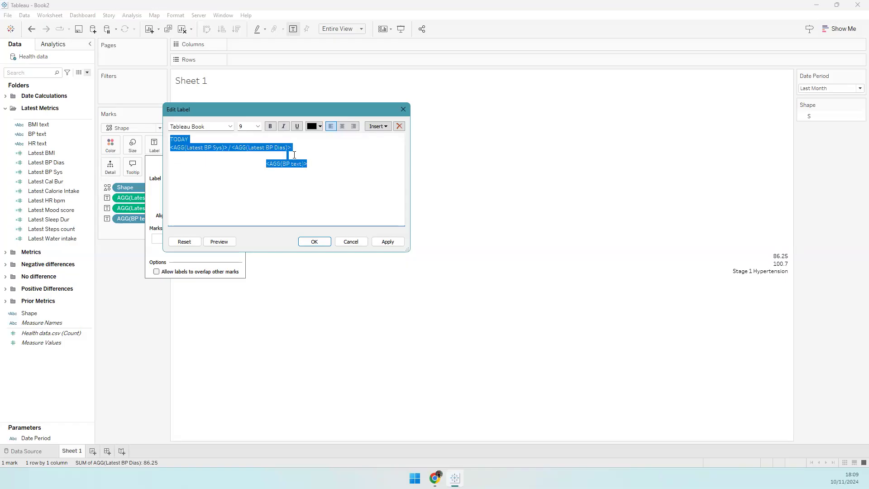
{"action": "left_click", "coordinate": [342, 126]}
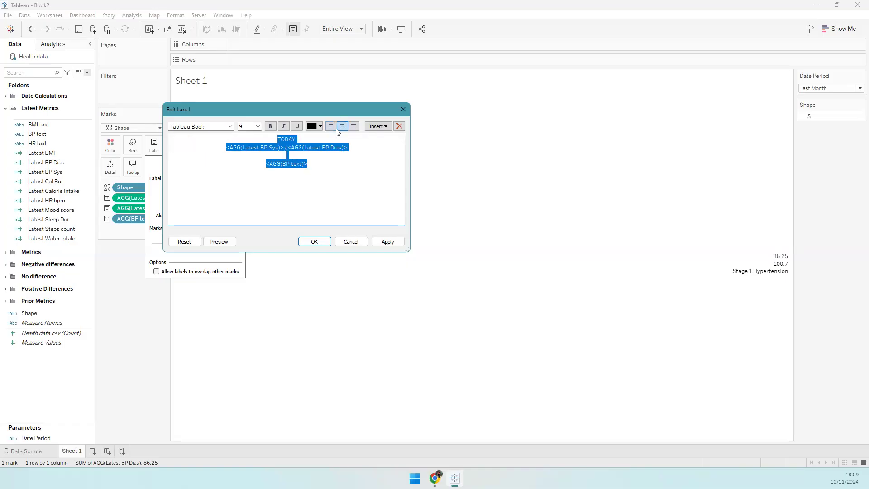
{"action": "left_click", "coordinate": [331, 125]}
{"action": "left_click", "coordinate": [171, 140]}
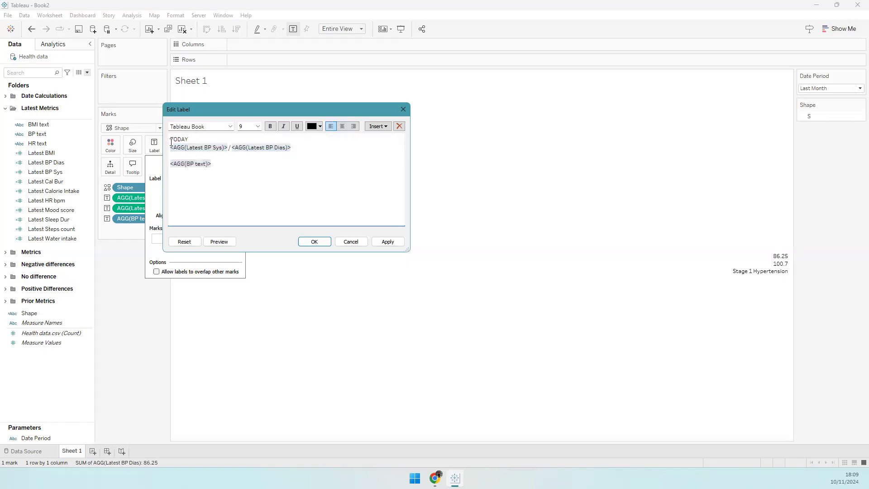
{"action": "left_click_drag", "start_coordinate": [193, 150], "coordinate": [179, 143]}
{"action": "left_click", "coordinate": [180, 144]}
{"action": "type", "text": "g"}
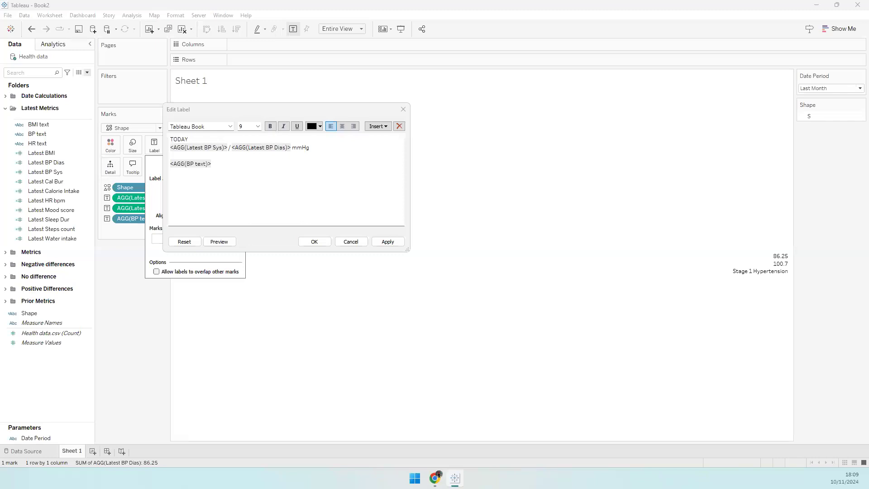
- Set the BP Sys and BP Dias values to font size 11
{"action": "double_click", "coordinate": [279, 148]}
{"action": "double_click", "coordinate": [190, 150]}
{"action": "left_click", "coordinate": [246, 127]}
{"action": "type", "text": "11"}
{"action": "double_click", "coordinate": [250, 149]}
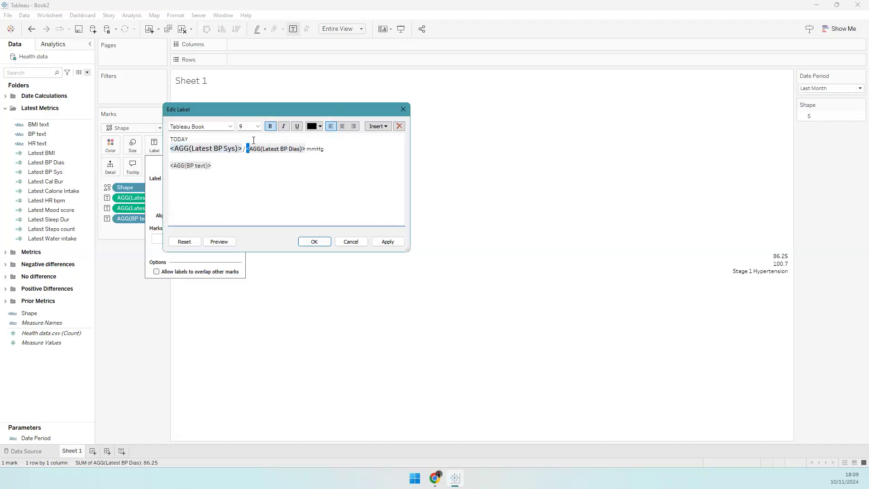
{"action": "left_click", "coordinate": [248, 130]}
{"action": "type", "text": "11"}
{"action": "key", "text": "Return"}
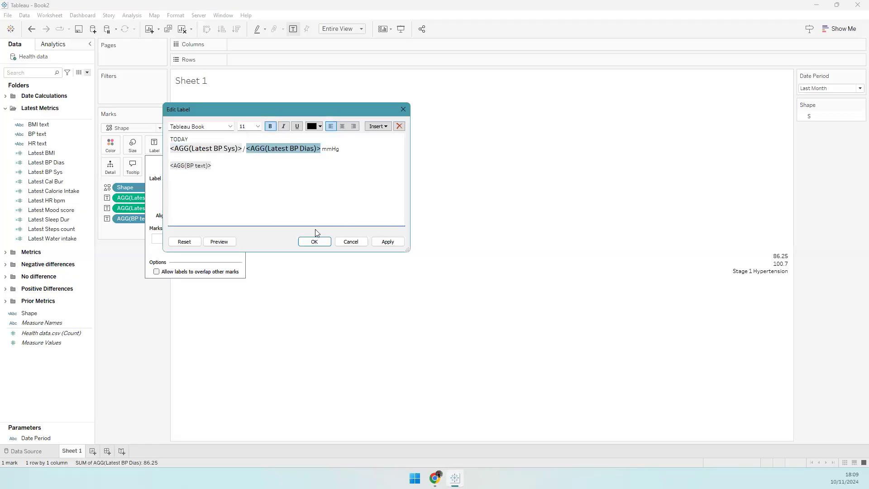
- Colour the BP text status dark grey and TODAY grey, then confirm the label
{"action": "double_click", "coordinate": [199, 165]}
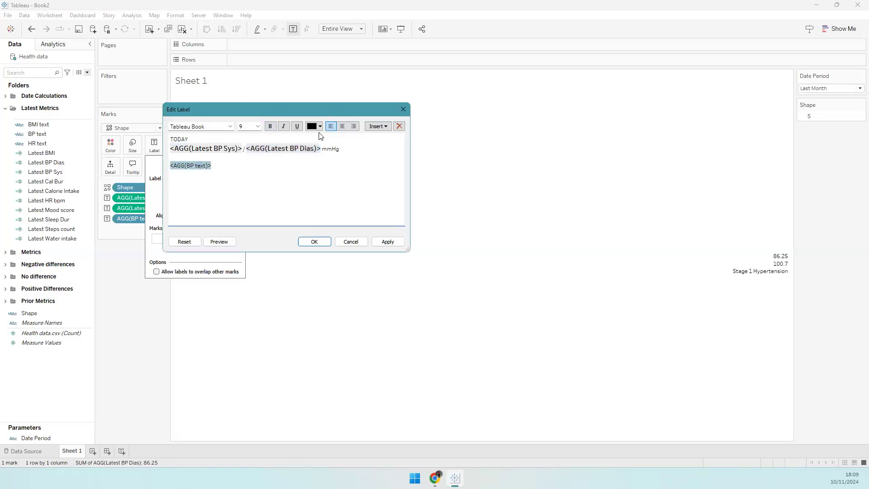
{"action": "left_click", "coordinate": [319, 127]}
{"action": "left_click", "coordinate": [313, 166]}
{"action": "left_click", "coordinate": [182, 144]}
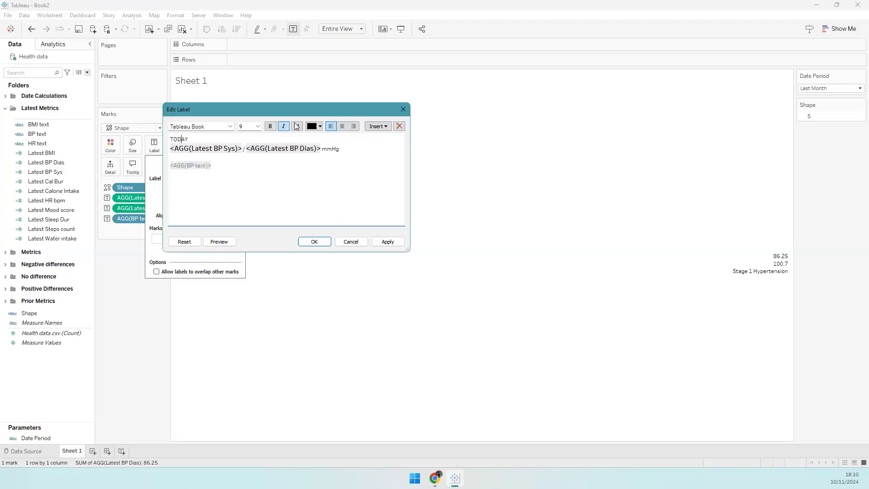
{"action": "double_click", "coordinate": [176, 139]}
{"action": "left_click", "coordinate": [320, 127]}
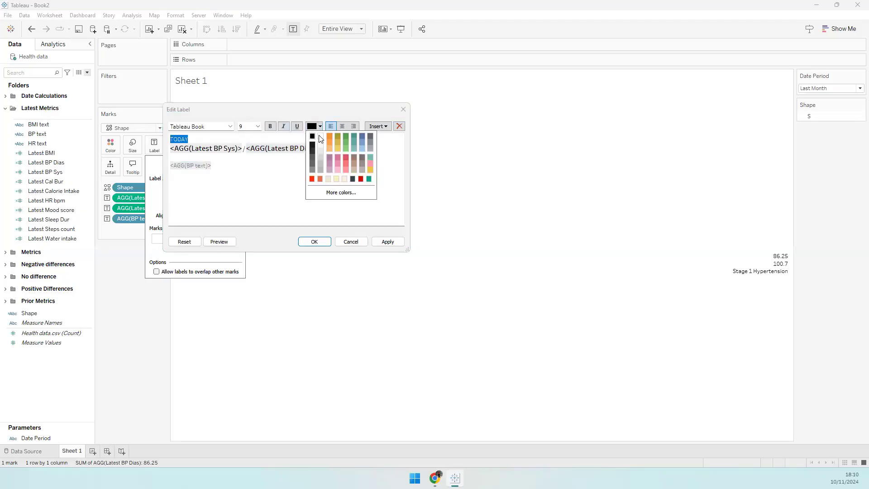
{"action": "left_click", "coordinate": [312, 162]}
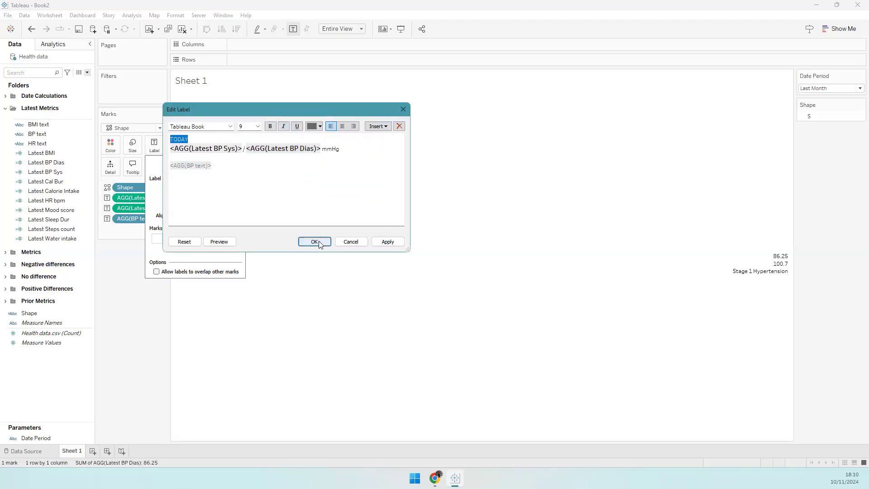
{"action": "left_click", "coordinate": [314, 241]}
{"action": "left_click", "coordinate": [337, 328]}
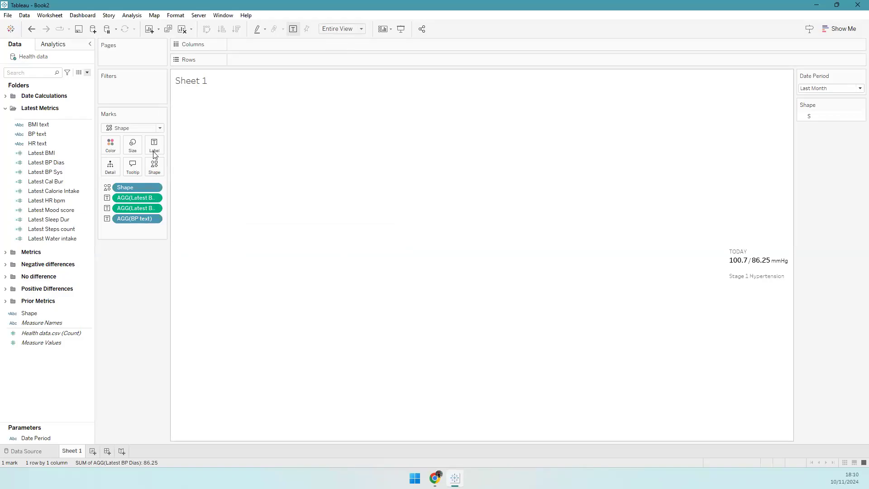
- Set the label alignment to Left from the Label card
{"action": "left_click", "coordinate": [198, 216]}
{"action": "left_click", "coordinate": [191, 250]}
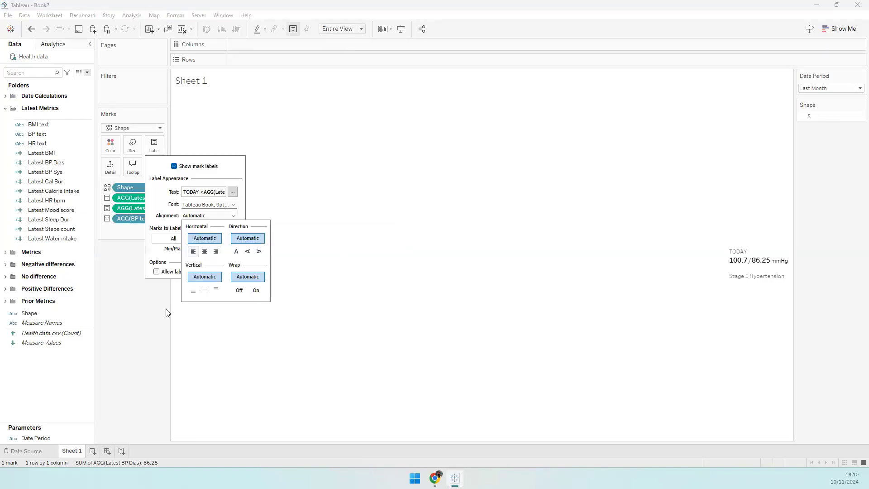
{"action": "left_click", "coordinate": [154, 318]}
- Check the Health Tracker reference dashboard in Chrome, then return to Tableau
{"action": "left_click", "coordinate": [436, 478]}
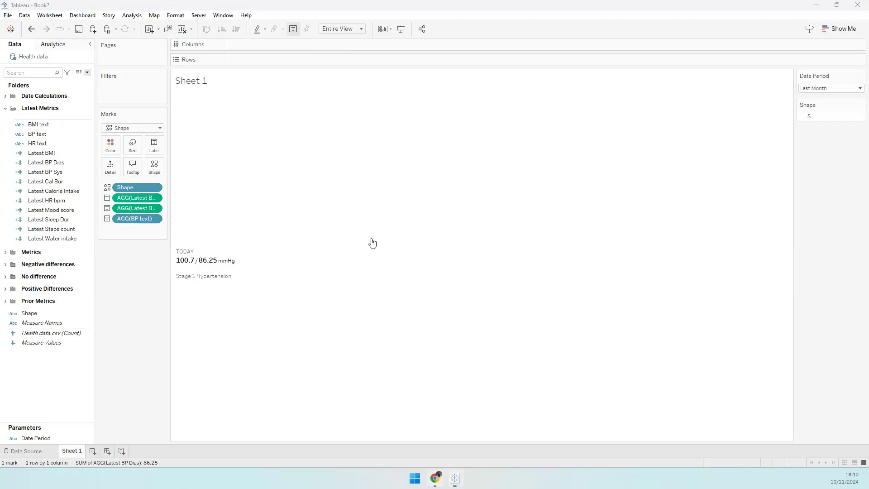
{"action": "left_click", "coordinate": [101, 2]}
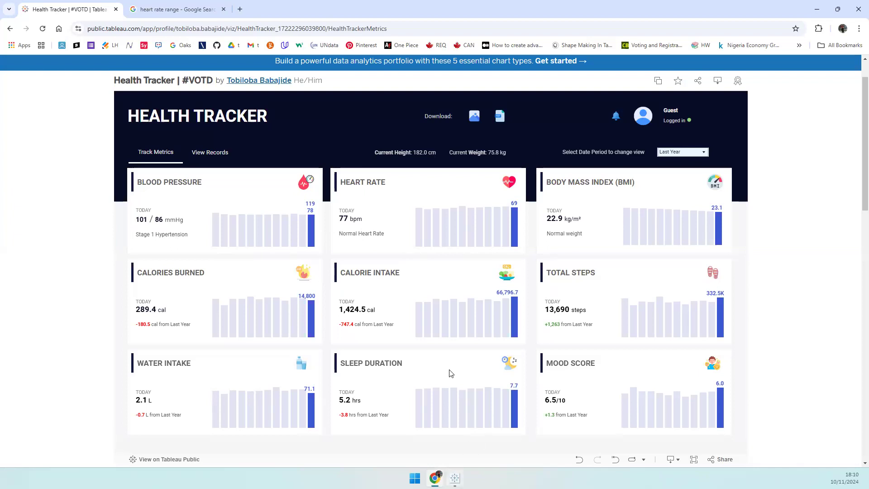
{"action": "left_click", "coordinate": [454, 478]}
- Set the whole workbook's font to Calibri in Format Workbook
{"action": "left_click", "coordinate": [175, 16]}
{"action": "left_click", "coordinate": [188, 44]}
{"action": "left_click", "coordinate": [45, 86]}
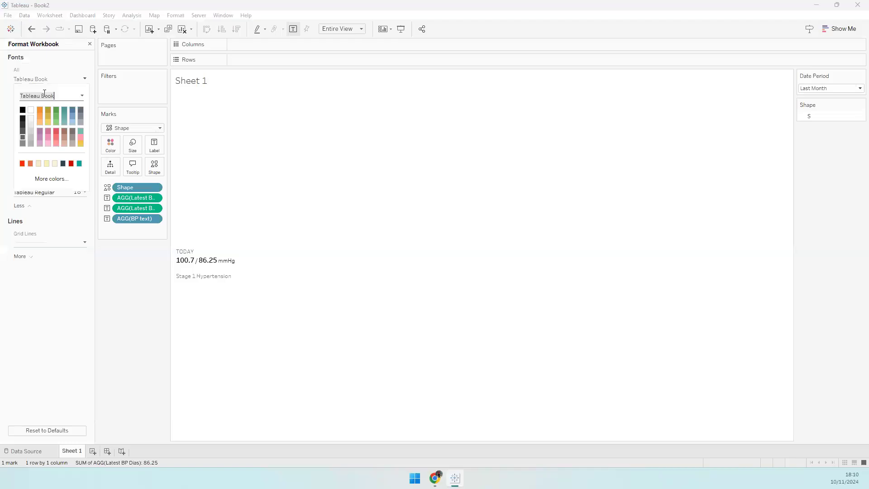
{"action": "key", "text": "ctrl+a"}
{"action": "type", "text": "calibri"}
{"action": "key", "text": "Return"}
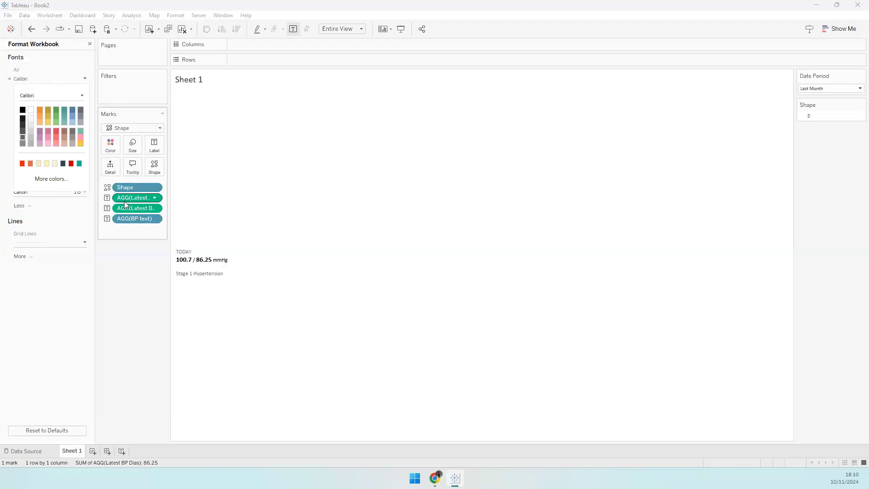
{"action": "key", "text": "Escape"}
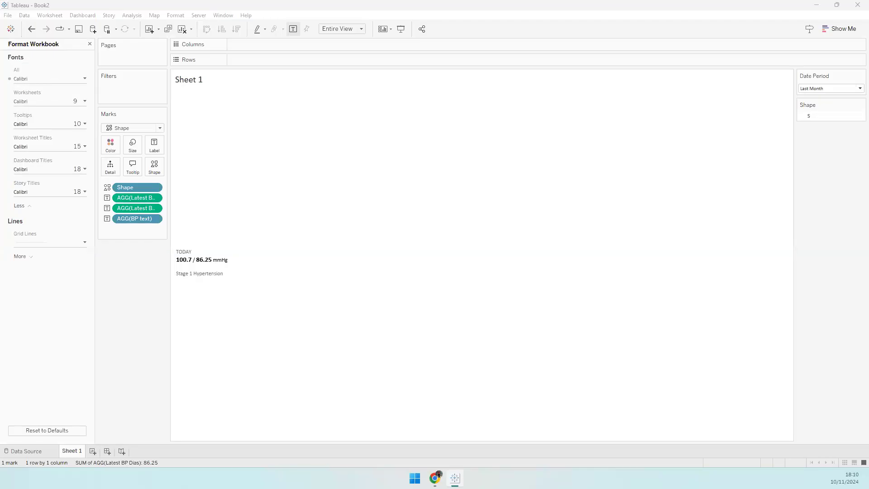
- Switch the workbook font from Calibri to Roboto and close the Format Workbook pane
{"action": "left_click", "coordinate": [57, 79]}
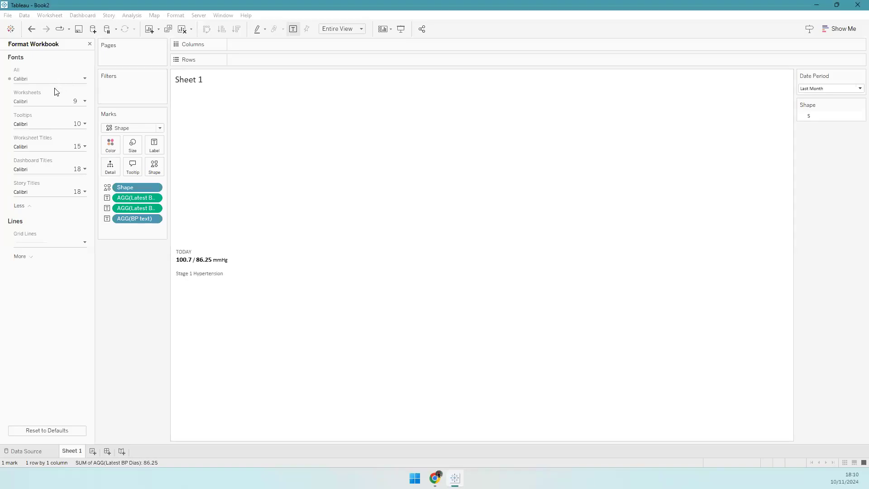
{"action": "key", "text": "ctrl+a"}
{"action": "type", "text": "roboto"}
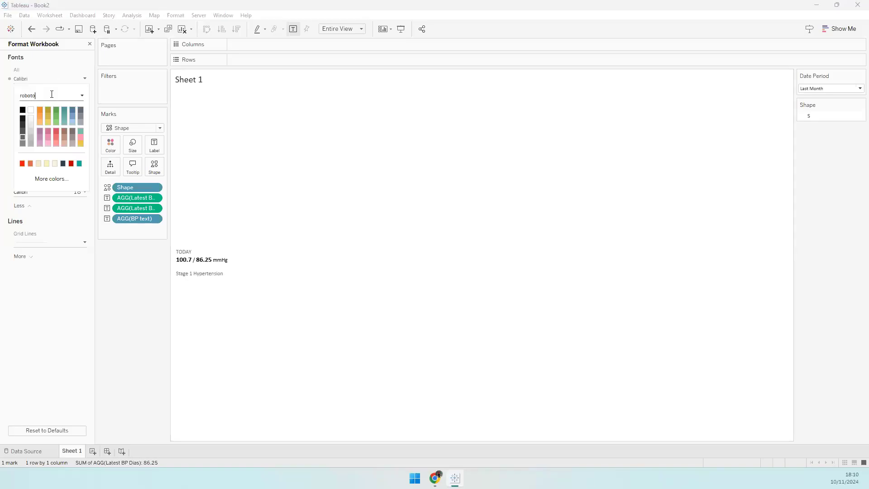
{"action": "key", "text": "Return"}
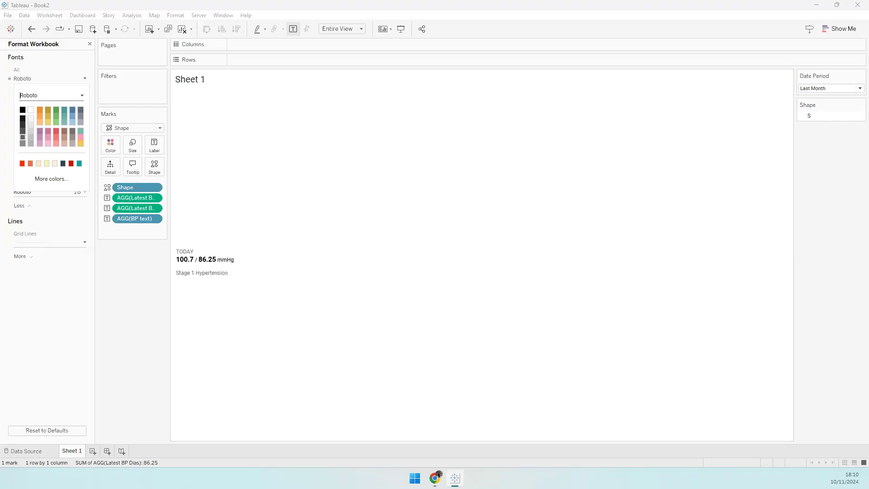
{"action": "key", "text": "Escape"}
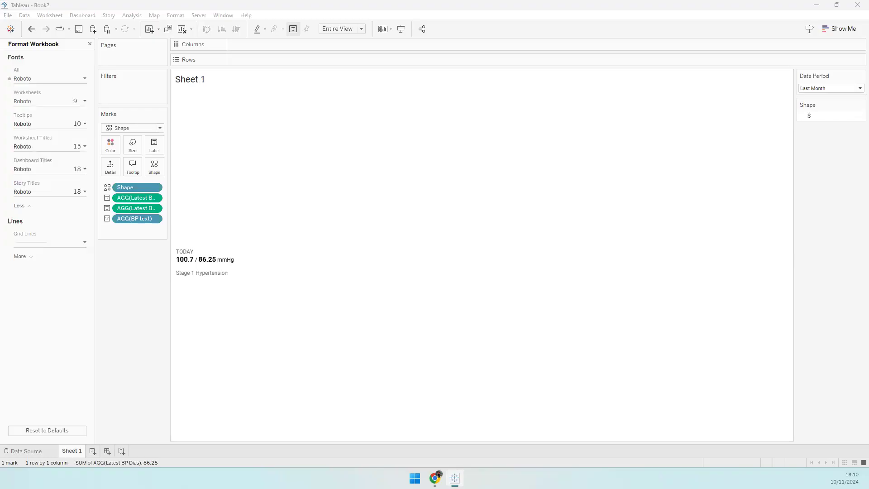
{"action": "left_click", "coordinate": [90, 44]}
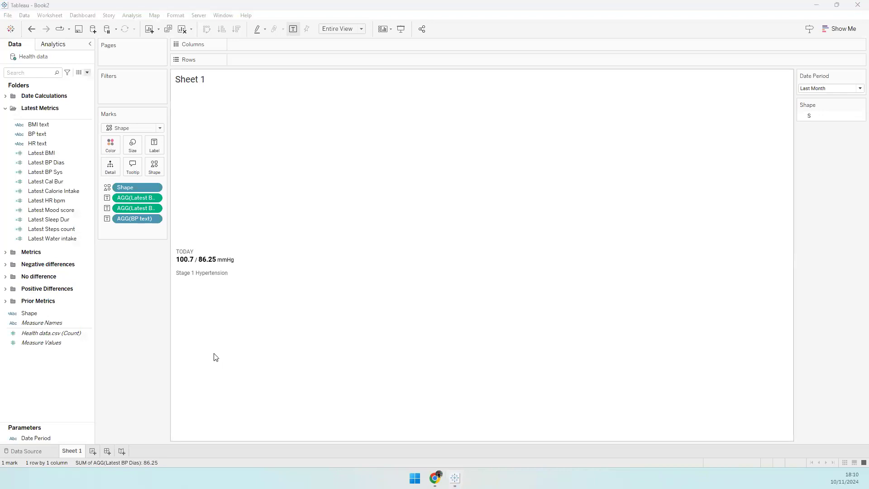
- Give Latest BP Dias and Latest BP Sys a custom 0-decimal number format, showing 101 / 86 mmHg
{"action": "mouse_move", "coordinate": [172, 253]}
{"action": "mouse_move", "coordinate": [191, 265]}
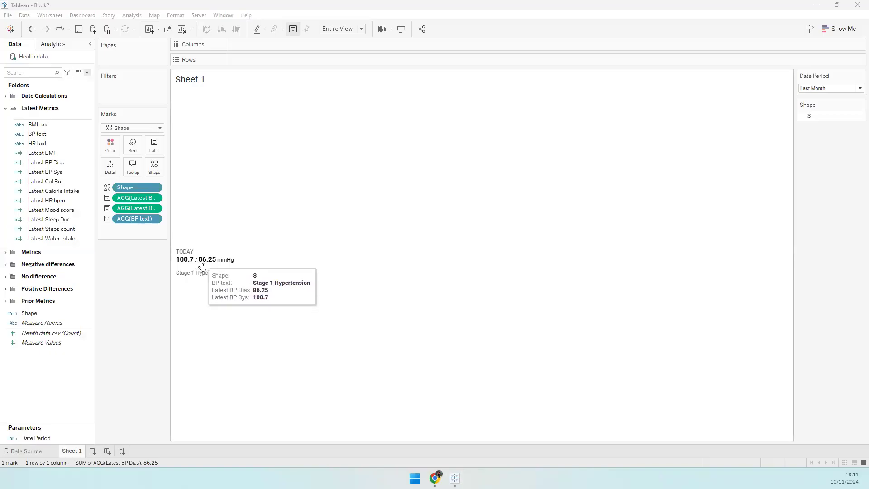
{"action": "left_click", "coordinate": [51, 165]}
{"action": "right_click", "coordinate": [63, 176]}
{"action": "mouse_move", "coordinate": [100, 271]}
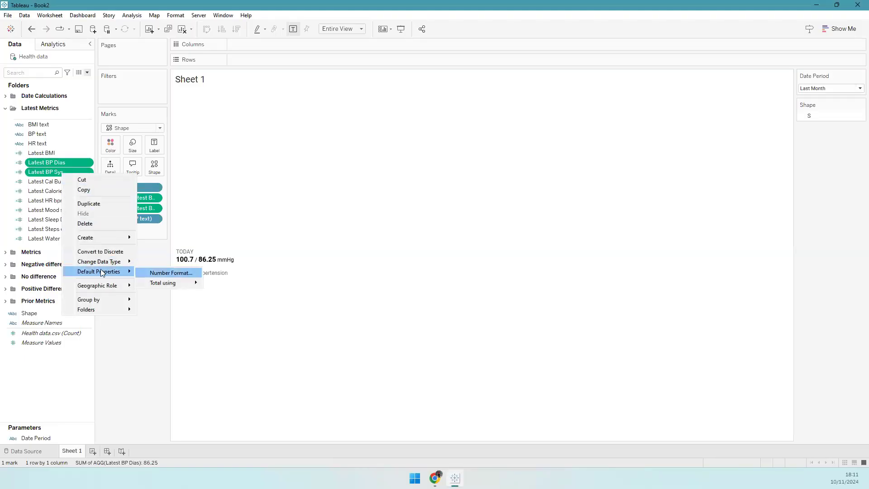
{"action": "left_click", "coordinate": [162, 273]}
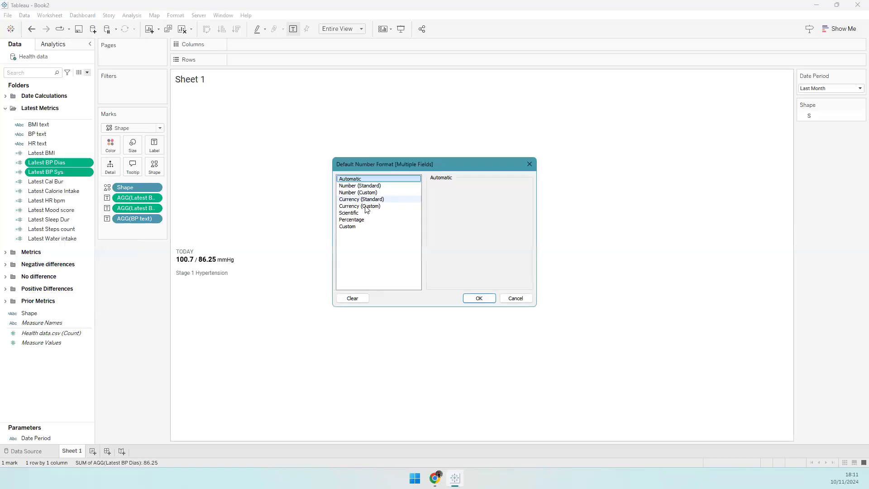
{"action": "left_click", "coordinate": [377, 199]}
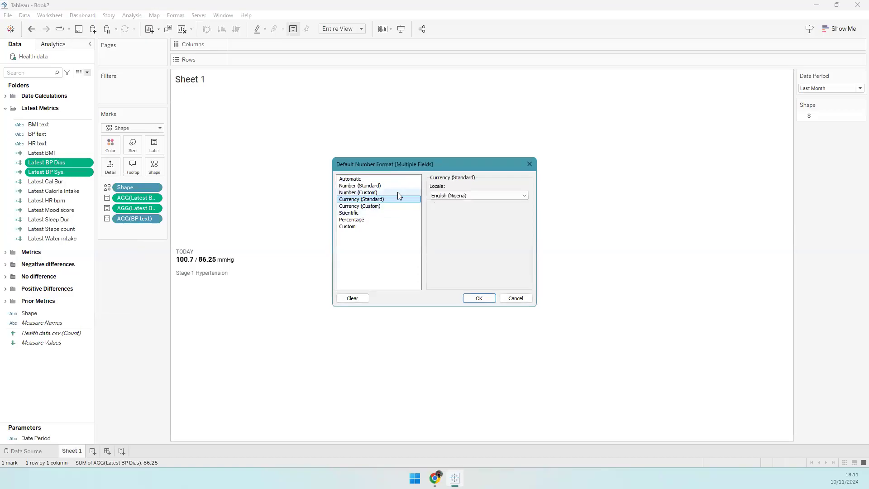
{"action": "key", "text": "Up"}
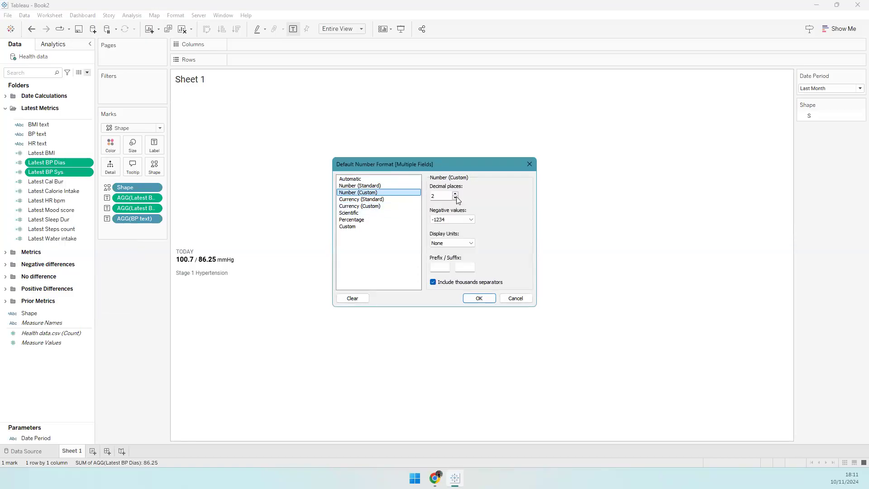
{"action": "left_click", "coordinate": [478, 298]}
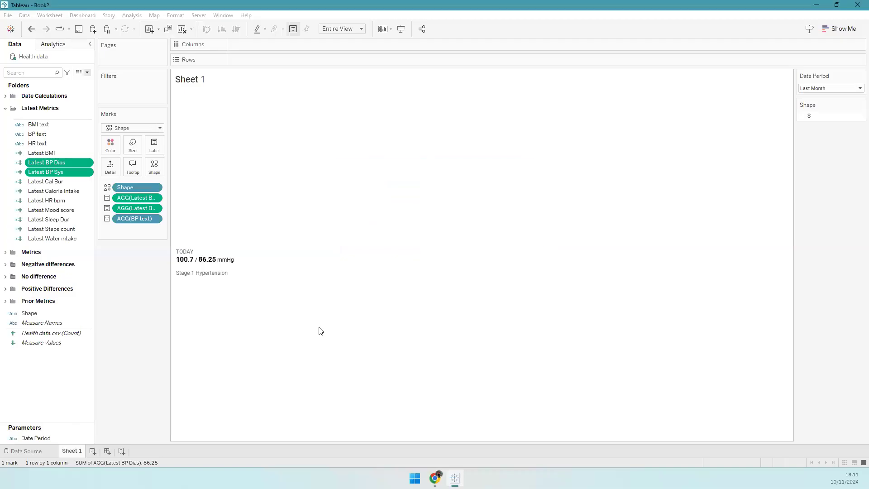
{"action": "mouse_move", "coordinate": [179, 269]}
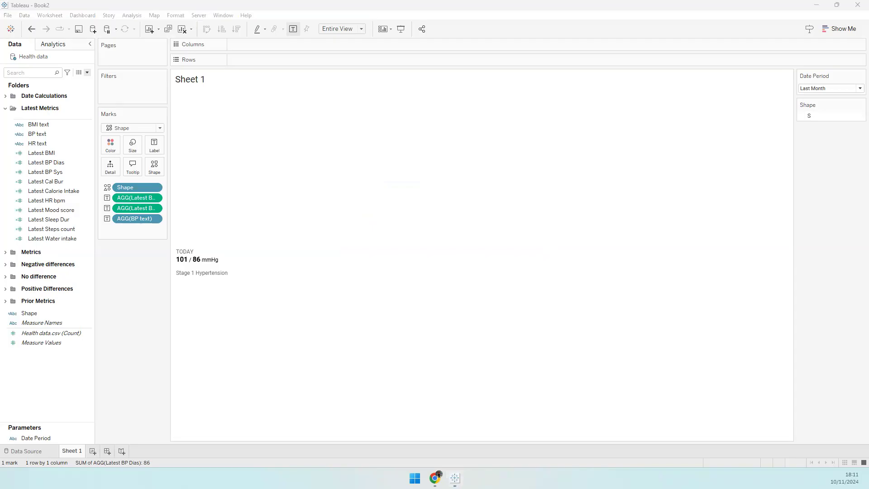
- Rename Sheet 1 to BP KPI
{"action": "double_click", "coordinate": [72, 455]}
{"action": "type", "text": "BP K"}
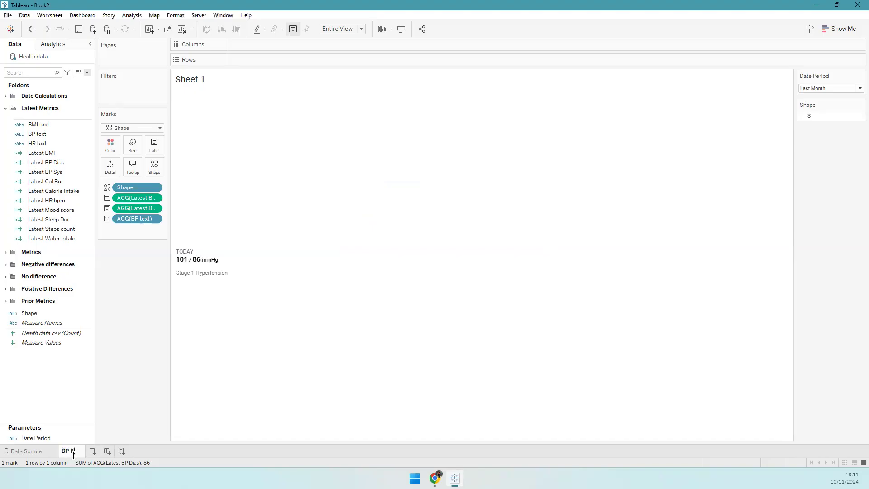
{"action": "type", "text": "PI"}
{"action": "key", "text": "Return"}
- Add a new worksheet named HR KPI and drop the Shape field onto its marks
{"action": "left_click", "coordinate": [90, 452]}
{"action": "type", "text": "HE"}
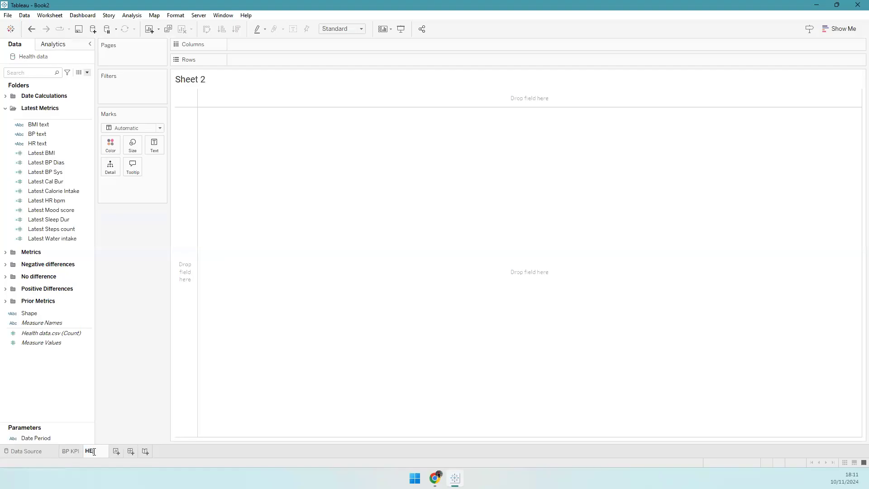
{"action": "type", "text": " KPI"}
{"action": "key", "text": "Return"}
{"action": "left_click", "coordinate": [37, 144]}
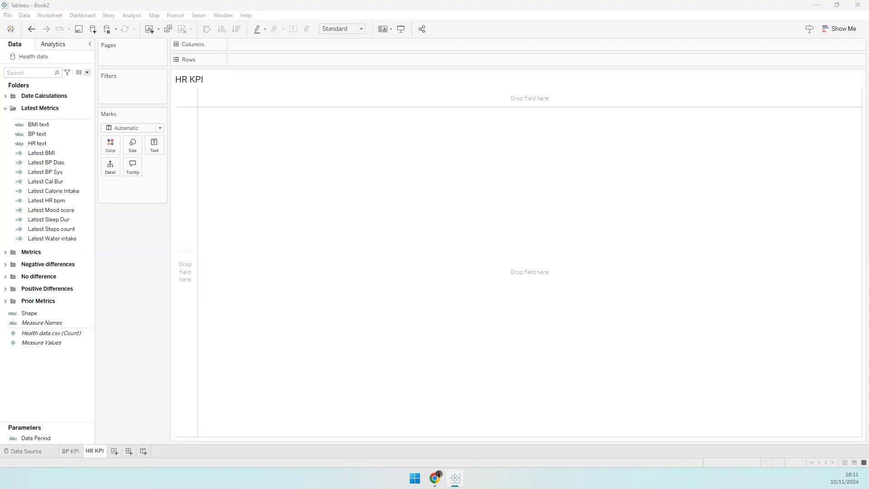
{"action": "left_click_drag", "start_coordinate": [35, 313], "coordinate": [136, 159]}
- Use Shape marks driven by the Shape field, labelled with Latest HR bpm and HR text
{"action": "left_click", "coordinate": [130, 128]}
{"action": "left_click", "coordinate": [138, 200]}
{"action": "left_click_drag", "start_coordinate": [34, 313], "coordinate": [152, 169]}
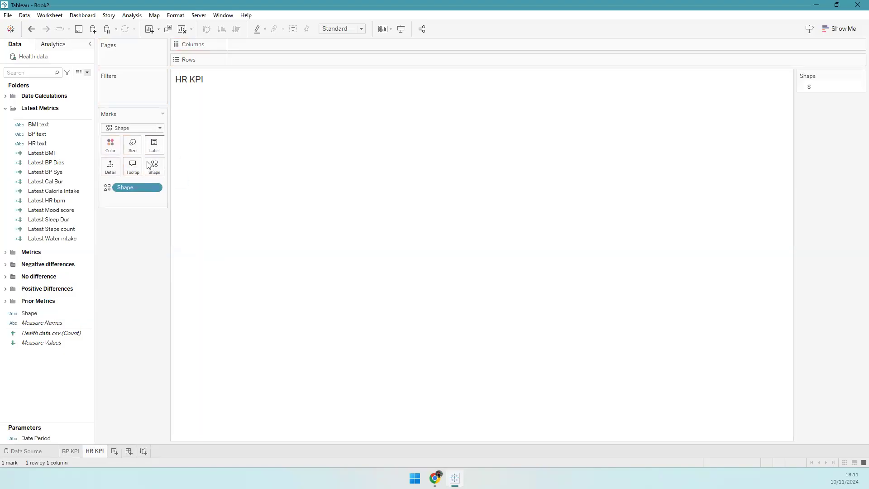
{"action": "left_click", "coordinate": [55, 199]}
{"action": "left_click_drag", "start_coordinate": [56, 200], "coordinate": [154, 149]}
{"action": "left_click", "coordinate": [45, 162]}
{"action": "left_click_drag", "start_coordinate": [43, 144], "coordinate": [159, 150]}
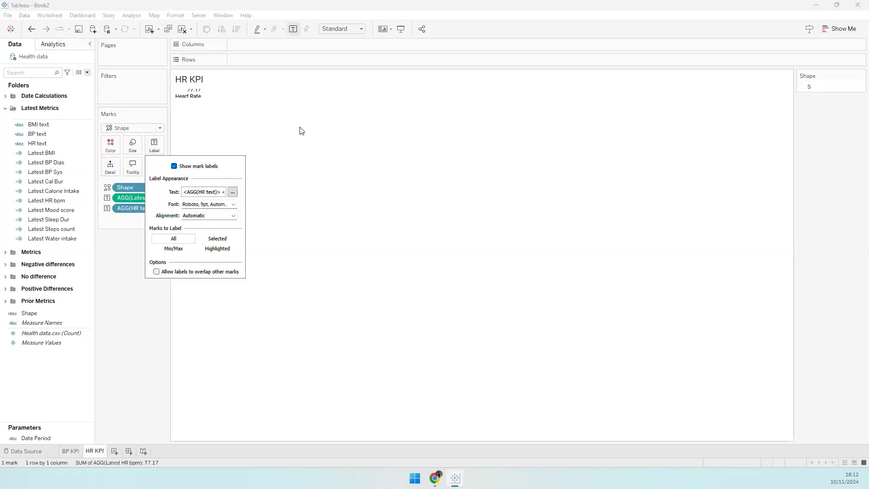
{"action": "left_click", "coordinate": [302, 128]}
- Fit the HR card to Entire View and left-align its label text
{"action": "left_click", "coordinate": [334, 31]}
{"action": "left_click", "coordinate": [345, 62]}
{"action": "left_click", "coordinate": [347, 29]}
{"action": "left_click", "coordinate": [348, 57]}
{"action": "left_click", "coordinate": [154, 145]}
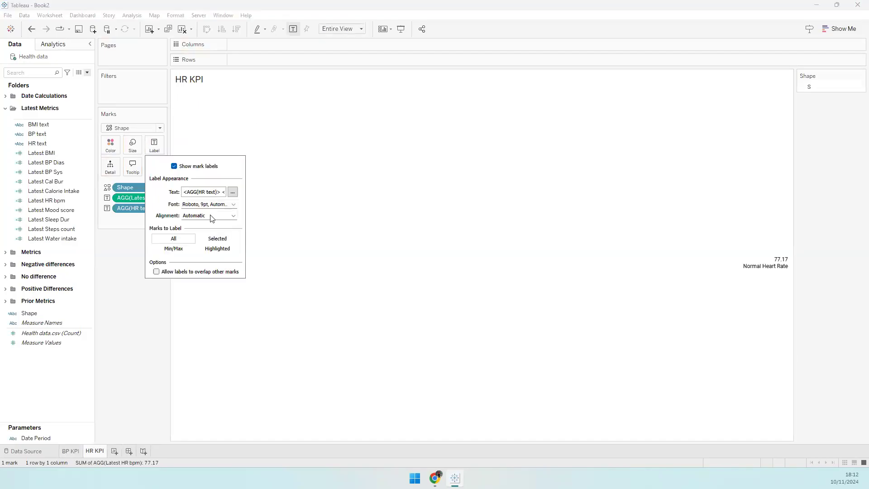
{"action": "left_click", "coordinate": [208, 215]}
{"action": "left_click", "coordinate": [190, 250]}
{"action": "left_click", "coordinate": [231, 195]}
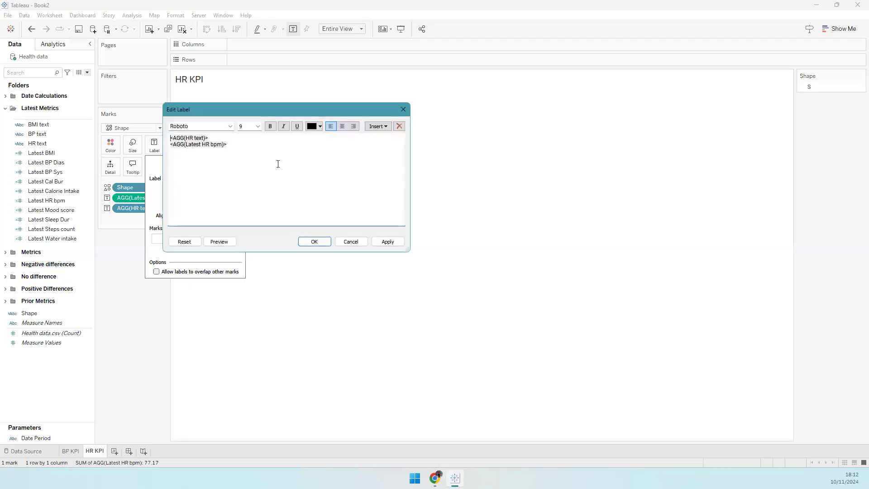
- Add a TODAY header line, make the field bold at size 11, and shrink bpm to size 9
{"action": "left_click", "coordinate": [221, 139]}
{"action": "key", "text": "Return"}
{"action": "key", "text": "Up"}
{"action": "key", "text": "Return"}
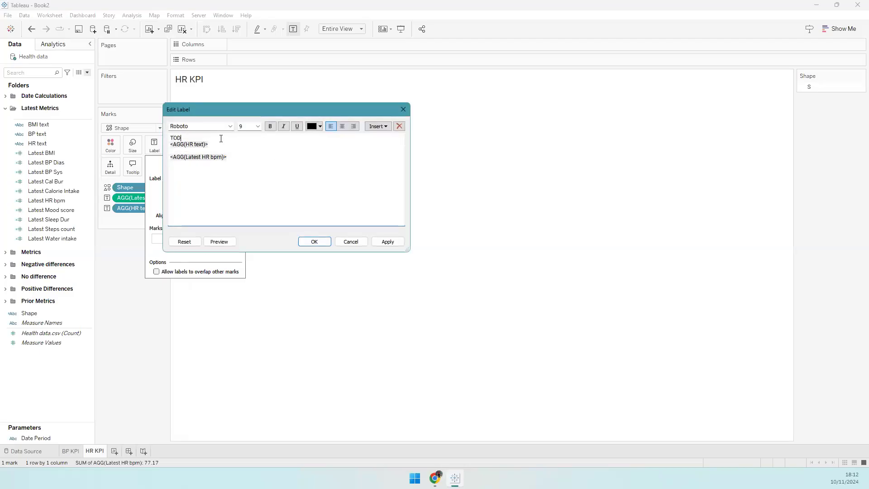
{"action": "left_click_drag", "start_coordinate": [221, 138], "coordinate": [220, 144]}
{"action": "left_click", "coordinate": [272, 127]}
{"action": "left_click", "coordinate": [257, 127]}
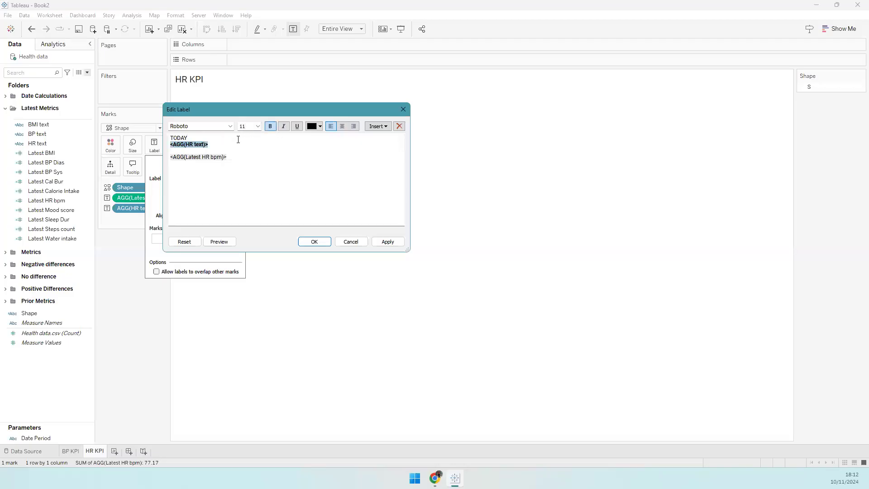
{"action": "key", "text": "Return"}
{"action": "left_click", "coordinate": [223, 146]}
{"action": "double_click", "coordinate": [227, 145]}
{"action": "left_click", "coordinate": [258, 126]}
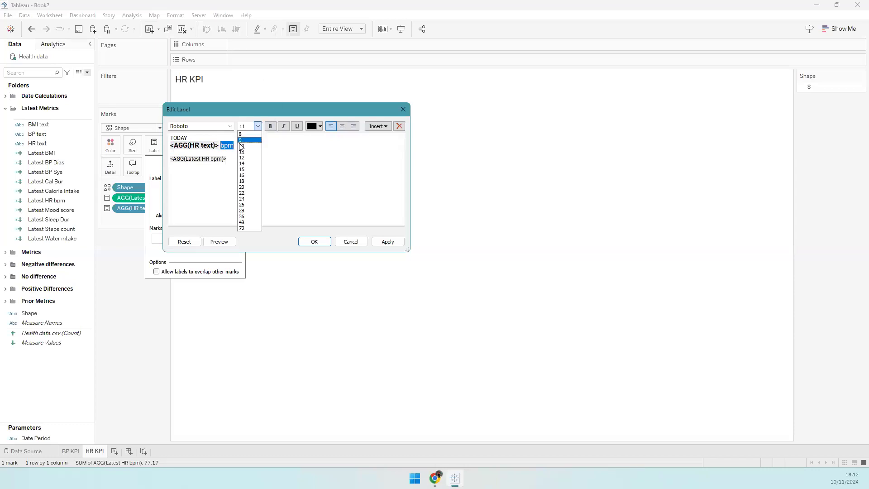
{"action": "left_click", "coordinate": [247, 144]}
- Colour the Latest HR bpm line and the TODAY header grey and apply the label
{"action": "left_click", "coordinate": [215, 157]}
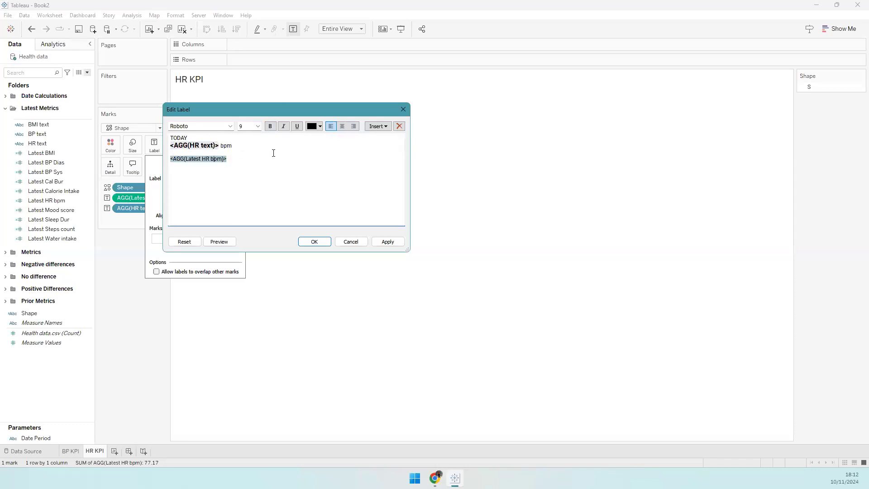
{"action": "left_click", "coordinate": [320, 126]}
{"action": "left_click", "coordinate": [308, 146]}
{"action": "double_click", "coordinate": [190, 139]}
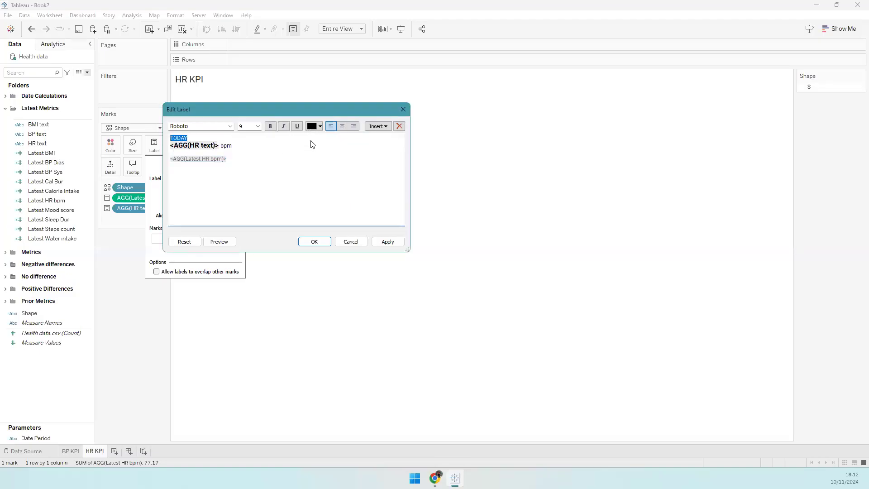
{"action": "left_click", "coordinate": [320, 127]}
{"action": "left_click", "coordinate": [313, 161]}
{"action": "left_click", "coordinate": [312, 241]}
{"action": "left_click", "coordinate": [166, 278]}
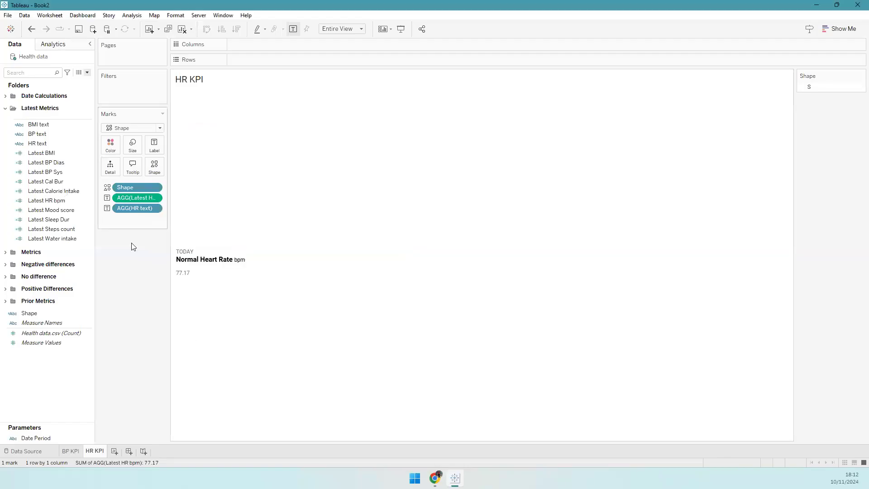
- Move Latest HR bpm above HR text so that line reads the value followed by bpm
{"action": "left_click", "coordinate": [155, 145]}
{"action": "left_click", "coordinate": [232, 191]}
{"action": "triple_click", "coordinate": [180, 159]}
{"action": "key", "text": "ctrl+c"}
{"action": "key", "text": "Delete"}
{"action": "left_click", "coordinate": [170, 146]}
{"action": "key", "text": "ctrl+v"}
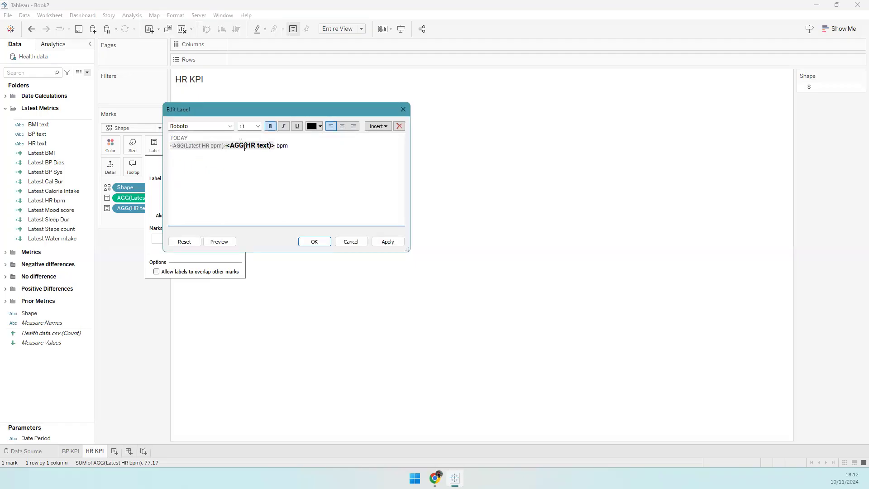
{"action": "key", "text": "Return"}
{"action": "key", "text": "Return"}
{"action": "double_click", "coordinate": [231, 158]}
{"action": "key", "text": "BackSpace"}
{"action": "left_click", "coordinate": [238, 147]}
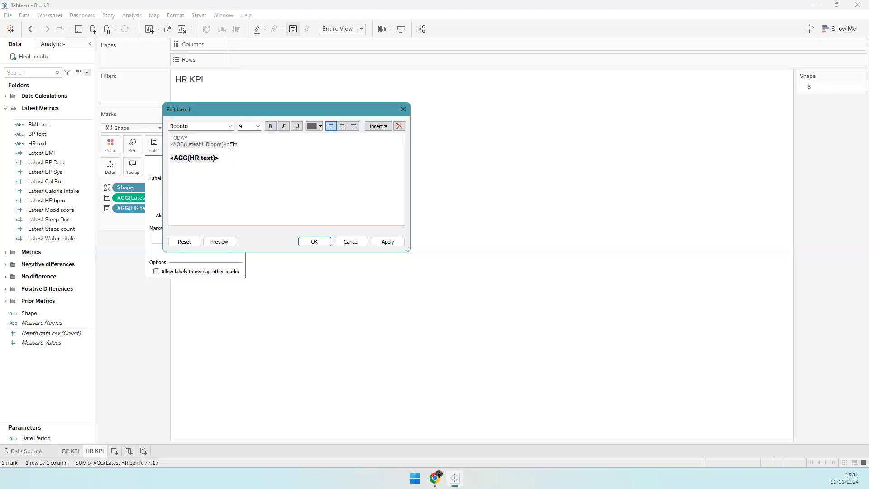
{"action": "left_click", "coordinate": [227, 145]}
- Make the heart-rate value 11pt bold black and the HR text line grey
{"action": "left_click", "coordinate": [219, 145]}
{"action": "left_click", "coordinate": [248, 128]}
{"action": "type", "text": "11"}
{"action": "left_click", "coordinate": [271, 129]}
{"action": "left_click", "coordinate": [317, 127]}
{"action": "left_click", "coordinate": [312, 142]}
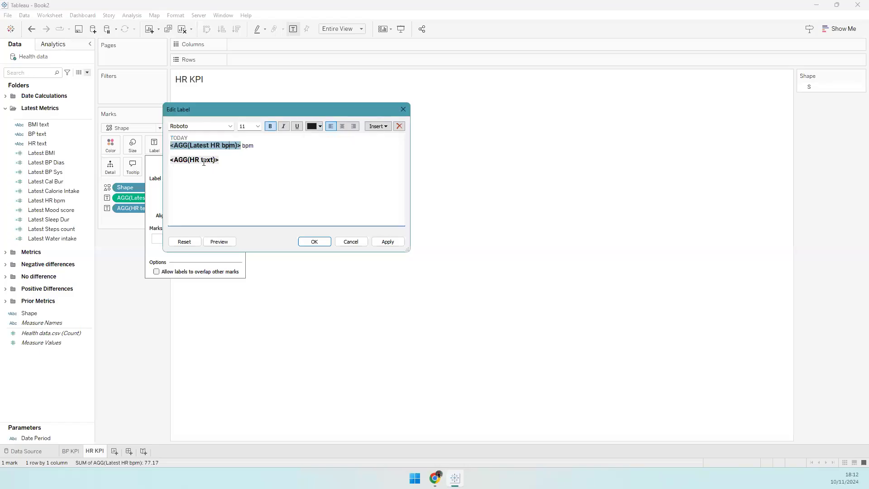
{"action": "left_click", "coordinate": [204, 160]}
{"action": "left_click", "coordinate": [320, 127]}
{"action": "left_click", "coordinate": [310, 160]}
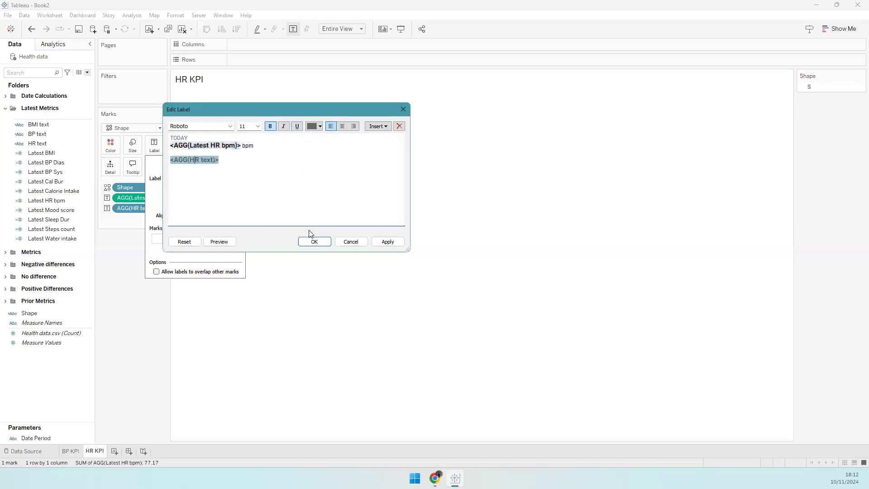
{"action": "left_click", "coordinate": [312, 242]}
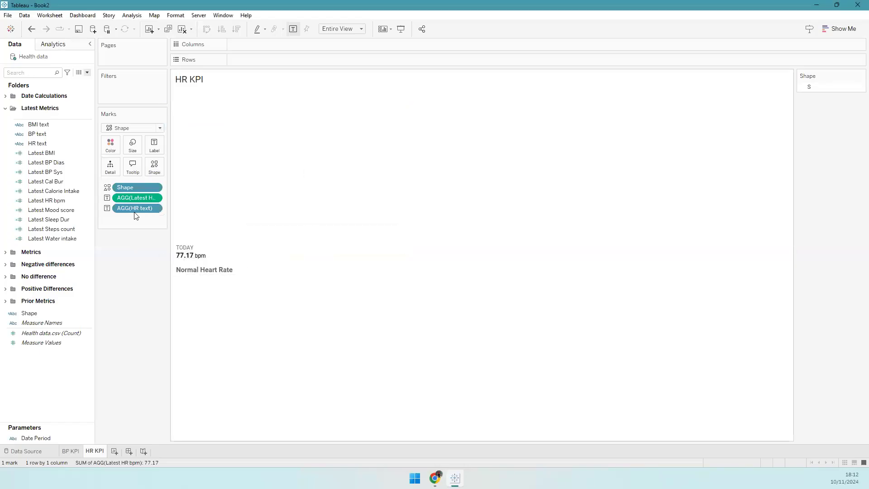
- Set the HR text line to 9pt, non-bold, and apply the label
{"action": "left_click", "coordinate": [155, 145]}
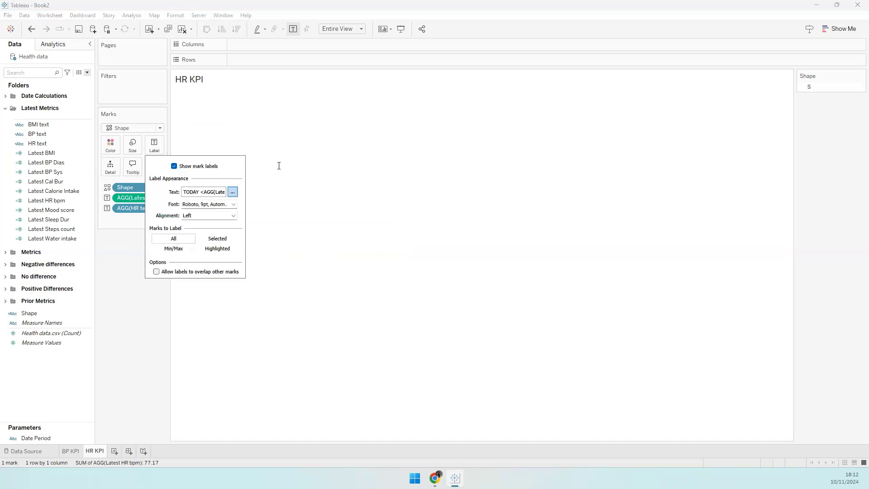
{"action": "left_click", "coordinate": [235, 192]}
{"action": "triple_click", "coordinate": [236, 158]}
{"action": "double_click", "coordinate": [244, 127]}
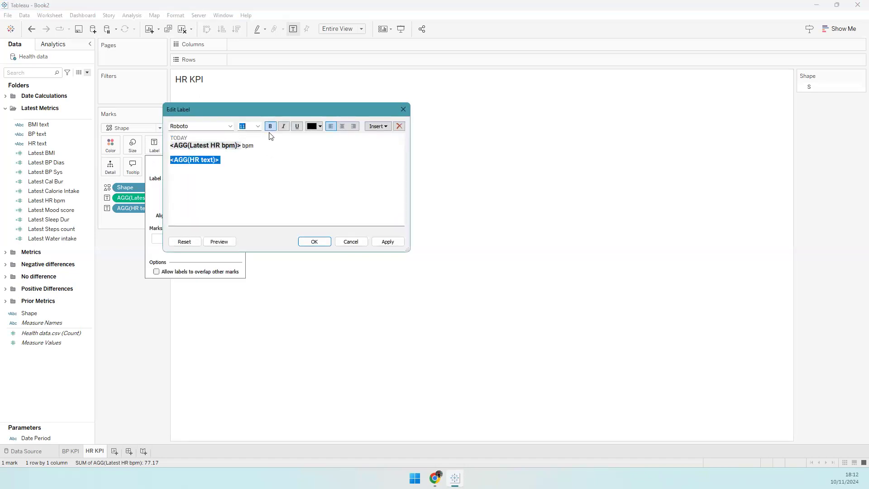
{"action": "type", "text": "9"}
{"action": "left_click", "coordinate": [271, 127]}
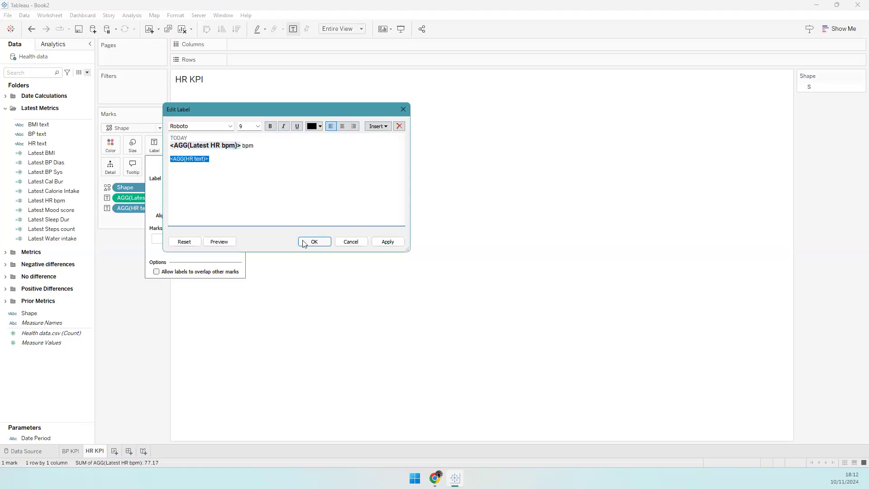
{"action": "left_click", "coordinate": [314, 242]}
{"action": "left_click", "coordinate": [124, 262]}
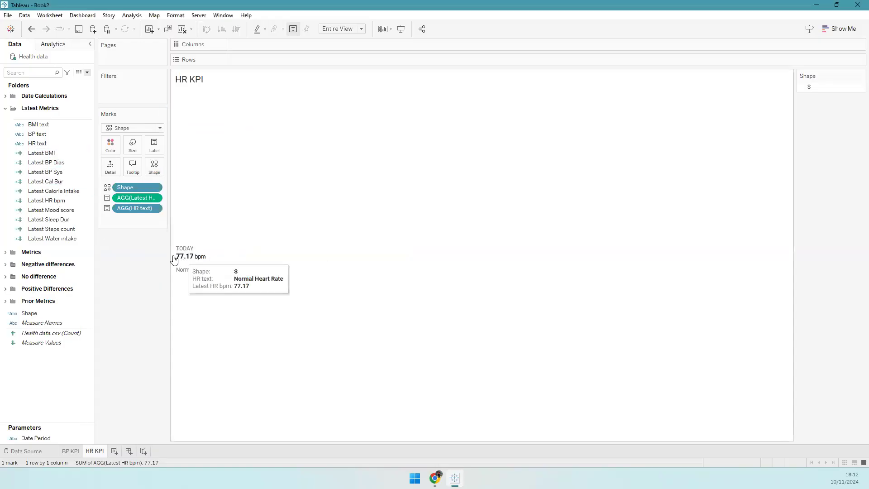
- Format Latest HR bpm as a custom 0-decimal number (77 bpm), then add a blank worksheet
{"action": "right_click", "coordinate": [47, 144]}
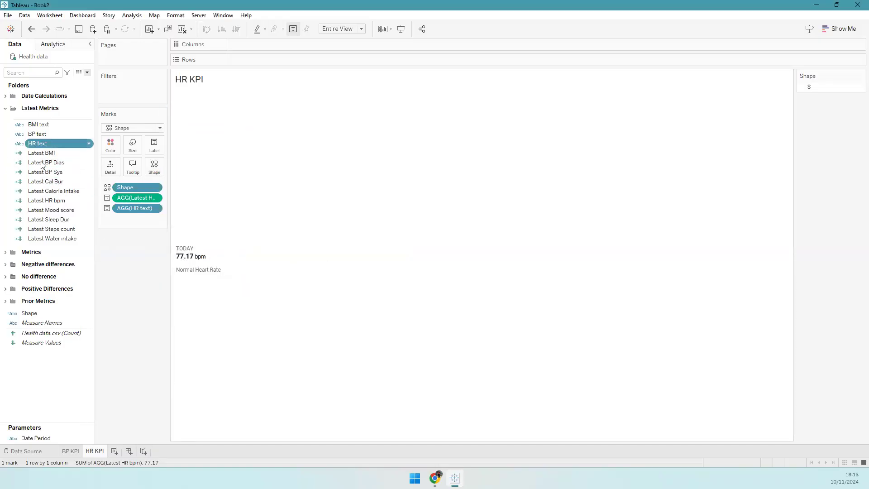
{"action": "right_click", "coordinate": [42, 201]}
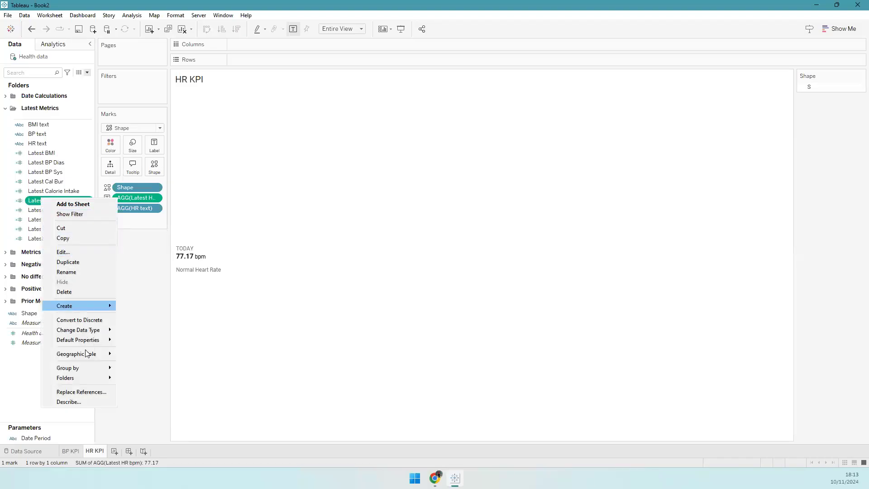
{"action": "mouse_move", "coordinate": [108, 340]}
{"action": "left_click", "coordinate": [144, 359]}
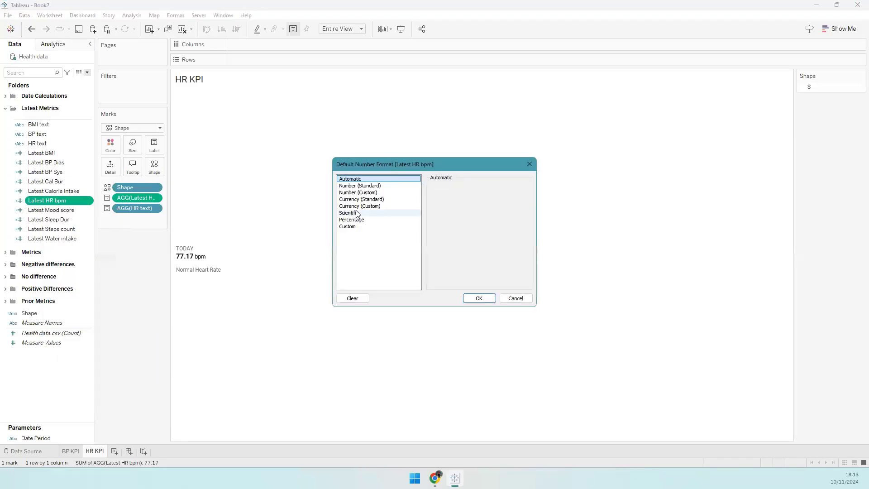
{"action": "left_click", "coordinate": [387, 193]}
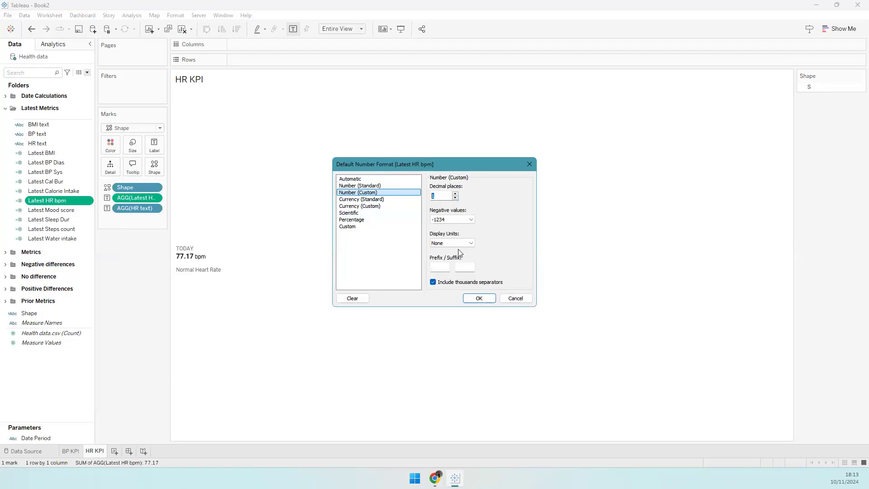
{"action": "left_click", "coordinate": [456, 199]}
{"action": "left_click", "coordinate": [478, 298]}
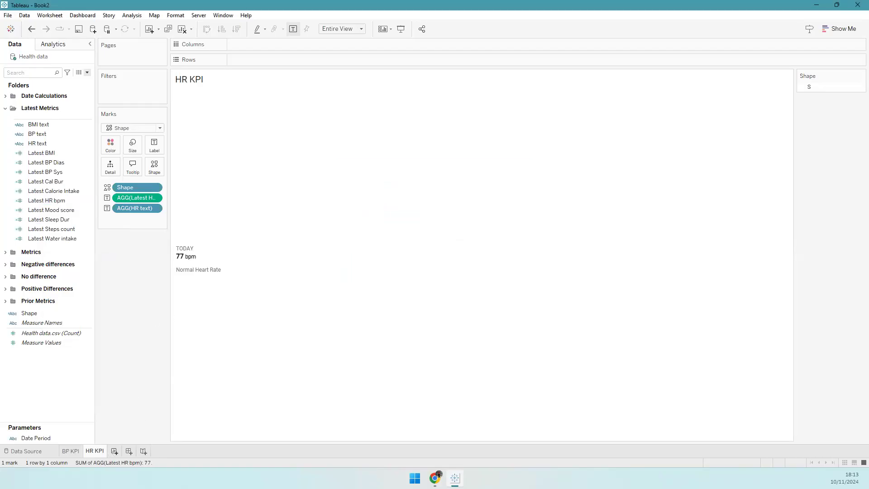
{"action": "left_click", "coordinate": [114, 450]}
- Rename the sheet Cal Int KPI, use Shape marks driven by Shape, and fit to Entire View
{"action": "double_click", "coordinate": [121, 451]}
{"action": "type", "text": "Cal Int KPI"}
{"action": "key", "text": "Return"}
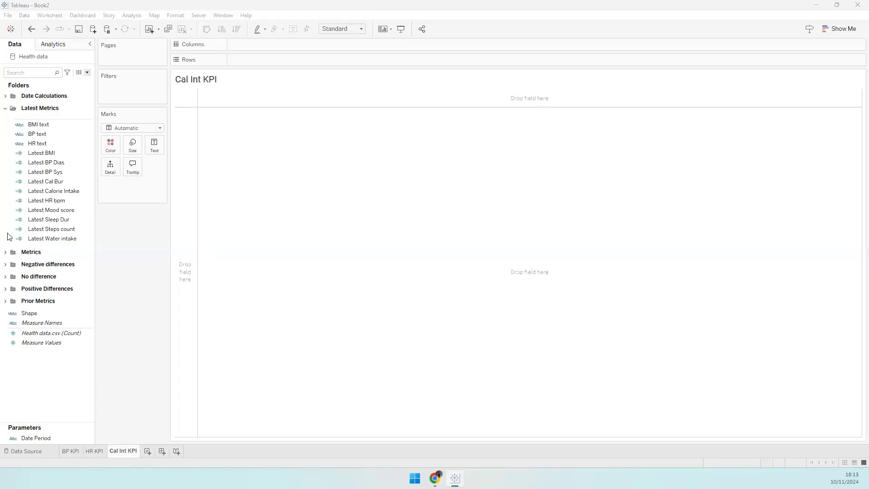
{"action": "left_click", "coordinate": [159, 128]}
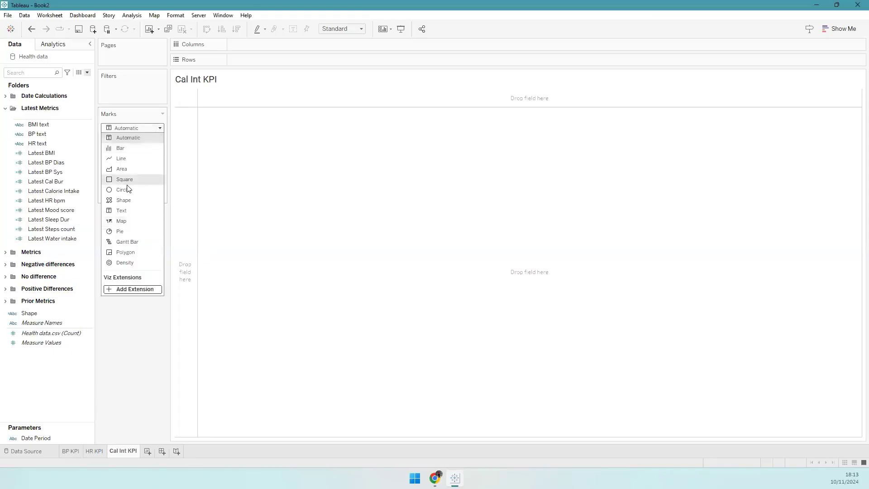
{"action": "left_click", "coordinate": [126, 201]}
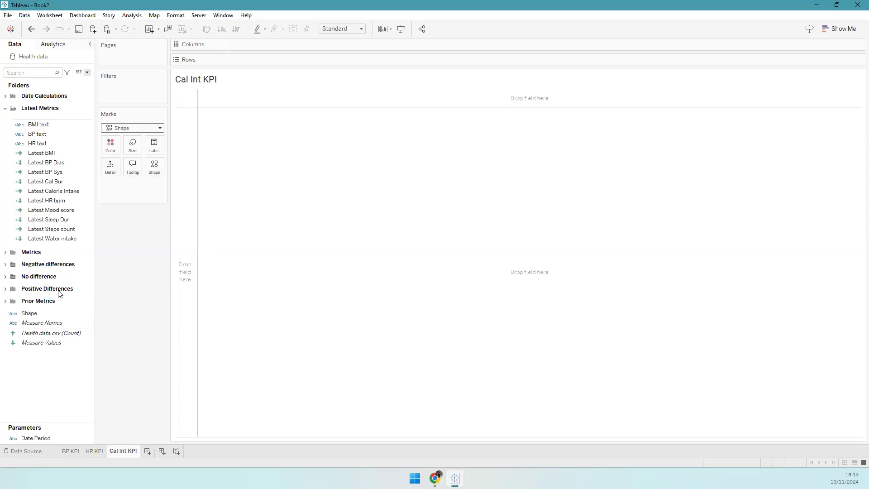
{"action": "left_click_drag", "start_coordinate": [50, 313], "coordinate": [161, 165]}
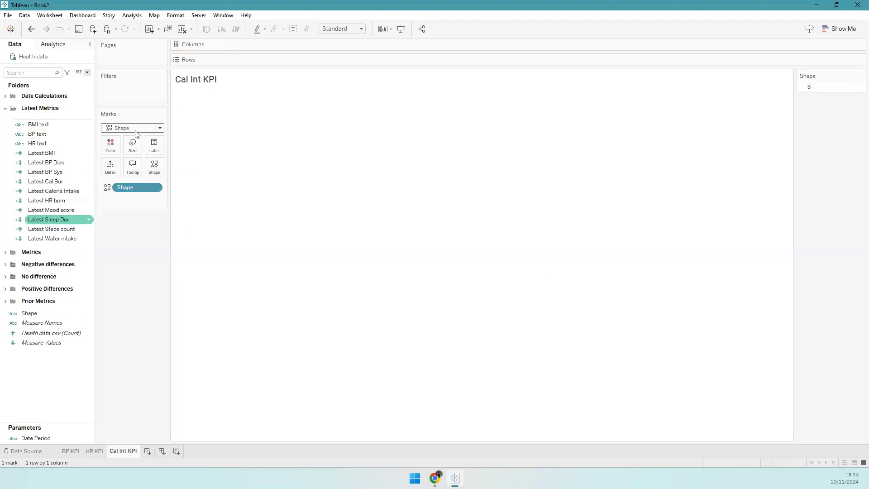
{"action": "left_click", "coordinate": [348, 30]}
{"action": "left_click", "coordinate": [335, 61]}
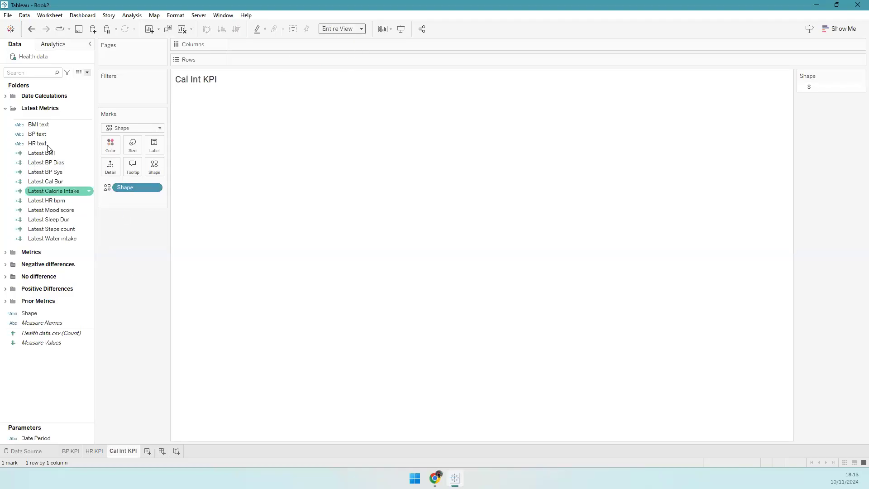
- Add Latest Calorie Intake and Cal Int Diff - to the mark's label
{"action": "left_click", "coordinate": [78, 191]}
{"action": "left_click_drag", "start_coordinate": [77, 183], "coordinate": [154, 146]}
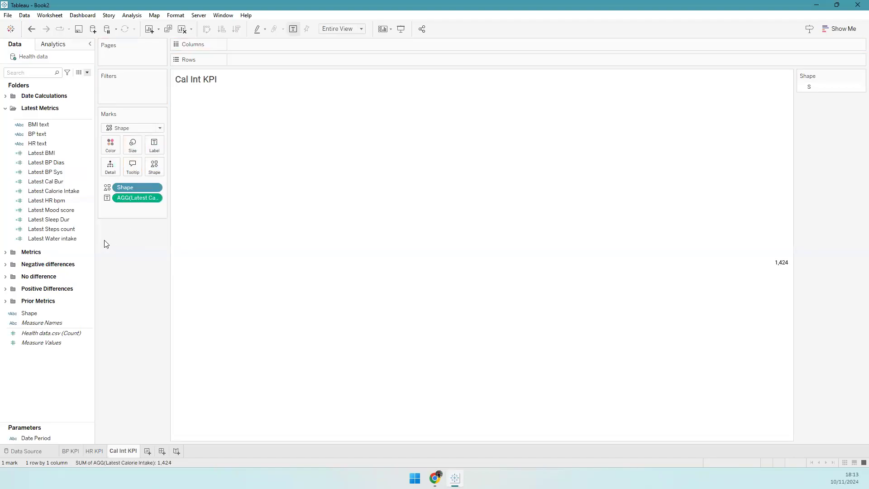
{"action": "left_click", "coordinate": [80, 230]}
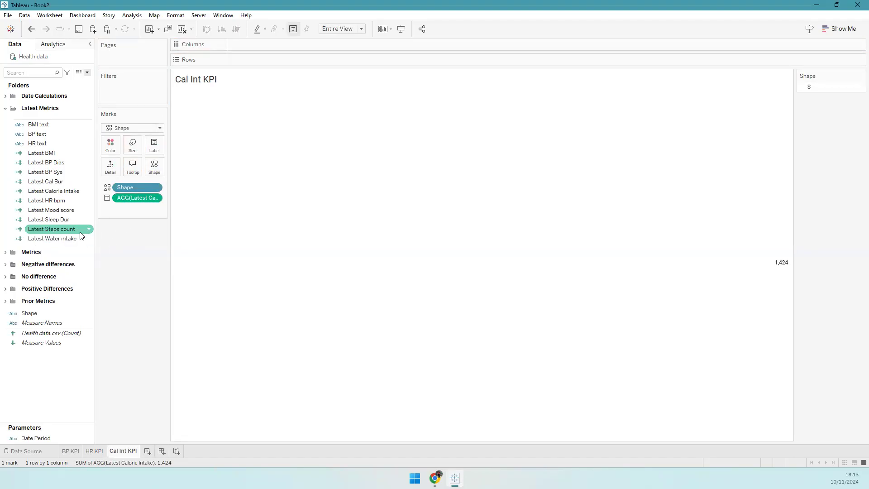
{"action": "left_click", "coordinate": [5, 264]}
{"action": "left_click", "coordinate": [45, 280]}
{"action": "left_click", "coordinate": [45, 290]}
{"action": "left_click", "coordinate": [50, 291]}
{"action": "left_click_drag", "start_coordinate": [120, 226], "coordinate": [154, 145]}
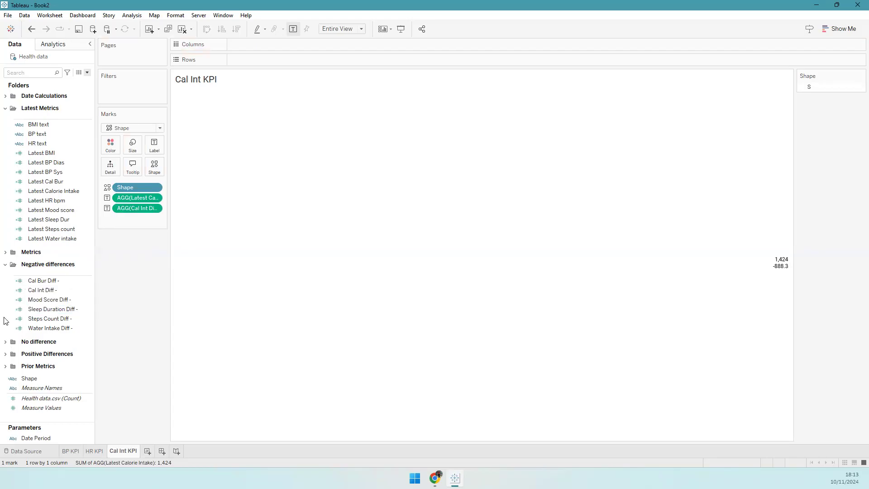
- Add Cal Int No Diff, Cal Int Diff + and Date Period to the label
{"action": "left_click", "coordinate": [5, 342]}
{"action": "left_click", "coordinate": [45, 368]}
{"action": "left_click_drag", "start_coordinate": [45, 368], "coordinate": [156, 148]}
{"action": "scroll", "coordinate": [67, 360], "scroll_direction": "down", "scroll_amount": 3}
{"action": "left_click", "coordinate": [16, 364]}
{"action": "left_click_drag", "start_coordinate": [45, 388], "coordinate": [148, 150]}
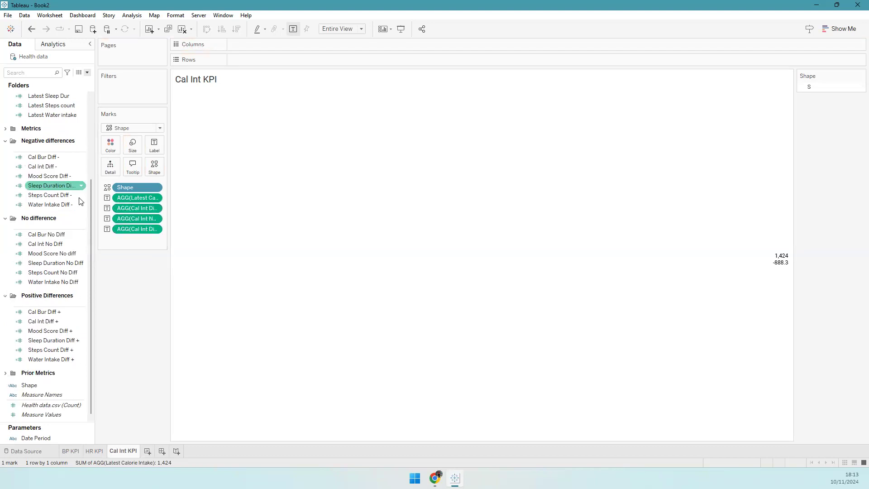
{"action": "left_click_drag", "start_coordinate": [93, 195], "coordinate": [99, 110]}
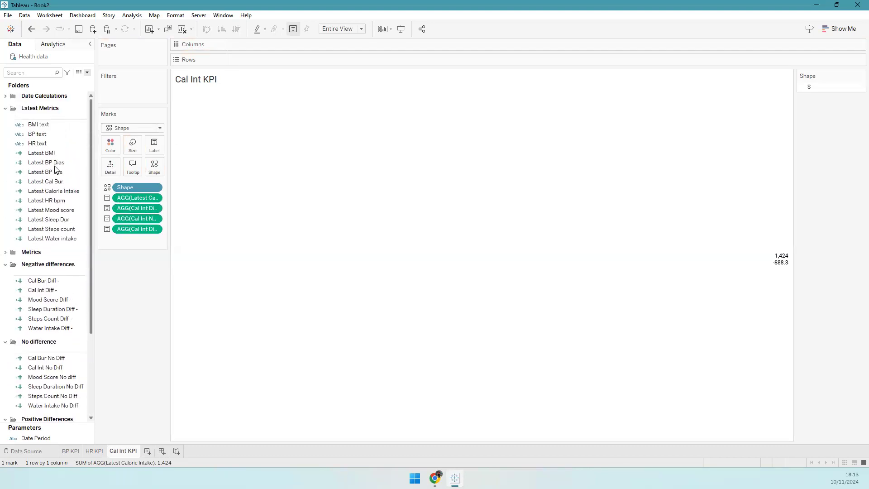
{"action": "left_click", "coordinate": [5, 96]}
{"action": "left_click_drag", "start_coordinate": [49, 129], "coordinate": [157, 151]}
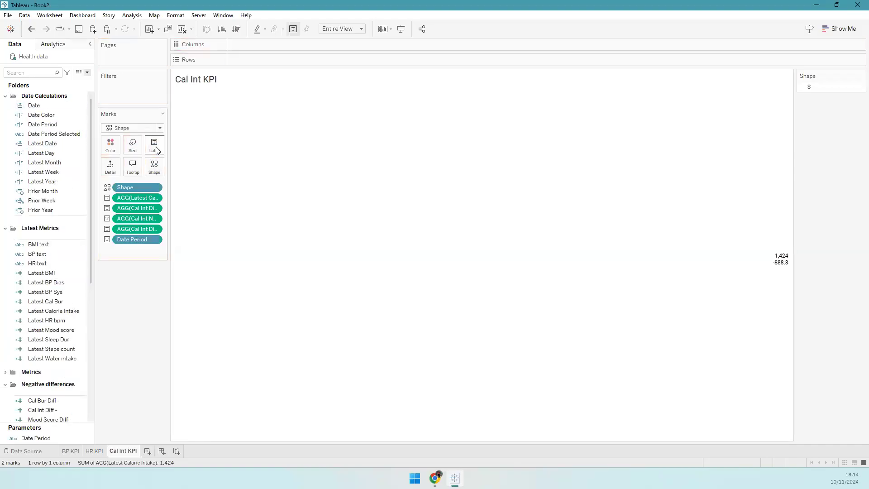
- Replace the old Date Period field on the Cal Int KPI marks with the Date Period parameter on Label
{"action": "left_click", "coordinate": [157, 151]}
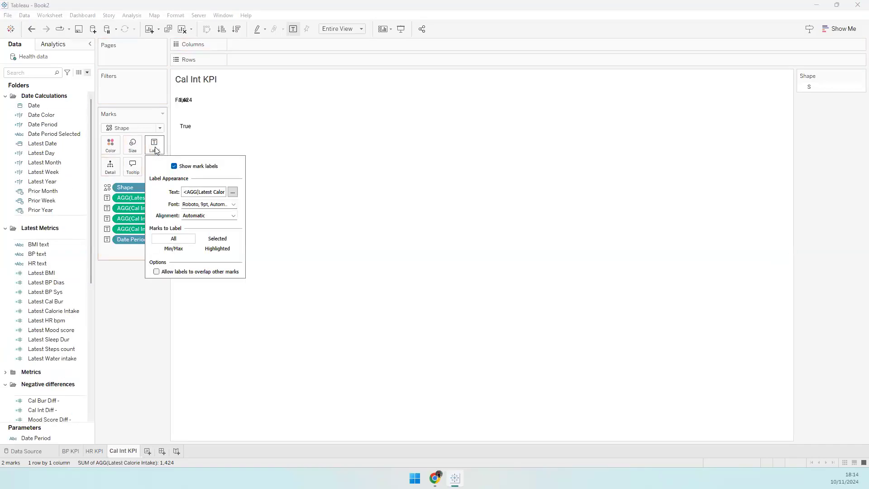
{"action": "left_click", "coordinate": [110, 248]}
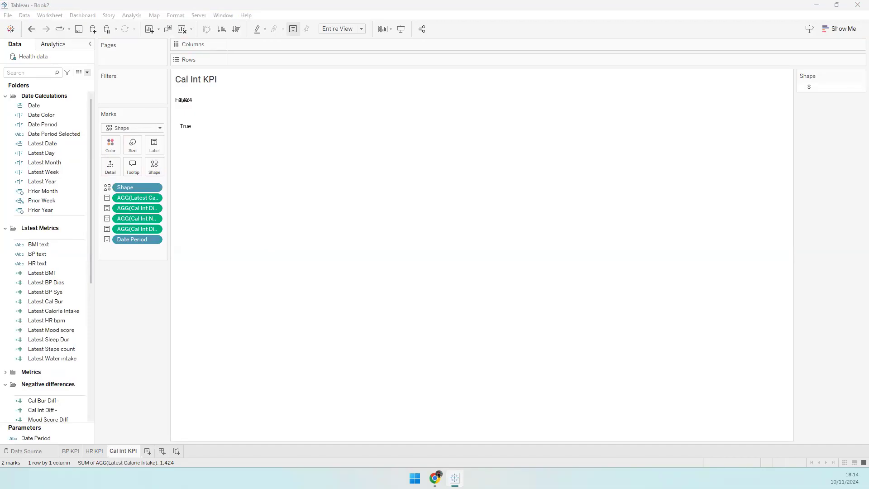
{"action": "left_click_drag", "start_coordinate": [130, 241], "coordinate": [77, 414]}
{"action": "left_click_drag", "start_coordinate": [54, 438], "coordinate": [154, 146]}
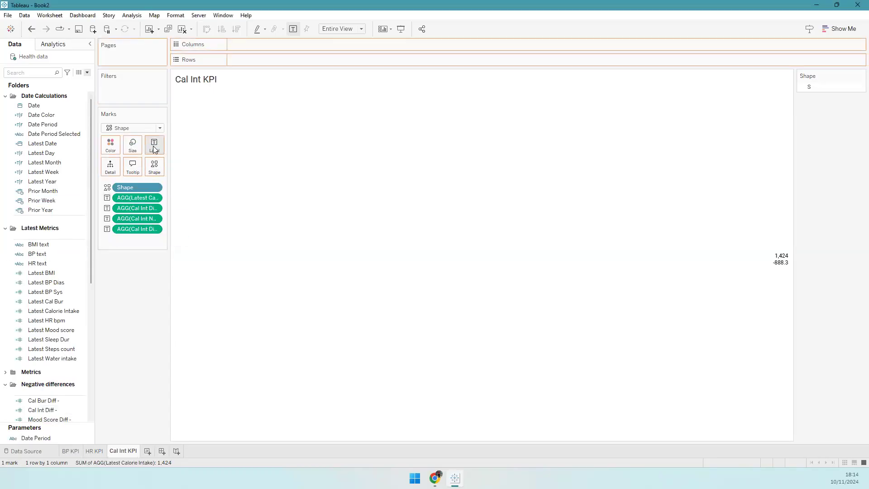
{"action": "left_click", "coordinate": [154, 146]}
{"action": "left_click", "coordinate": [232, 192]}
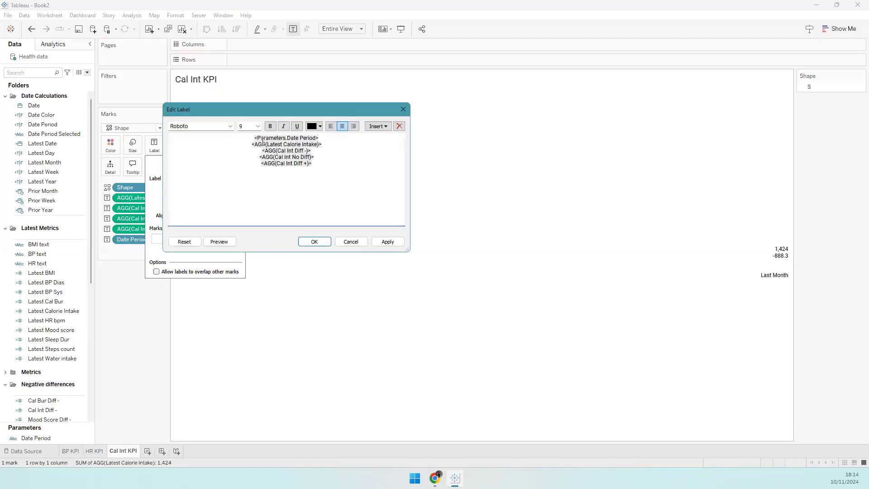
- Add a blank top line and move the Date Period token after the positive change field
{"action": "key", "text": "Return"}
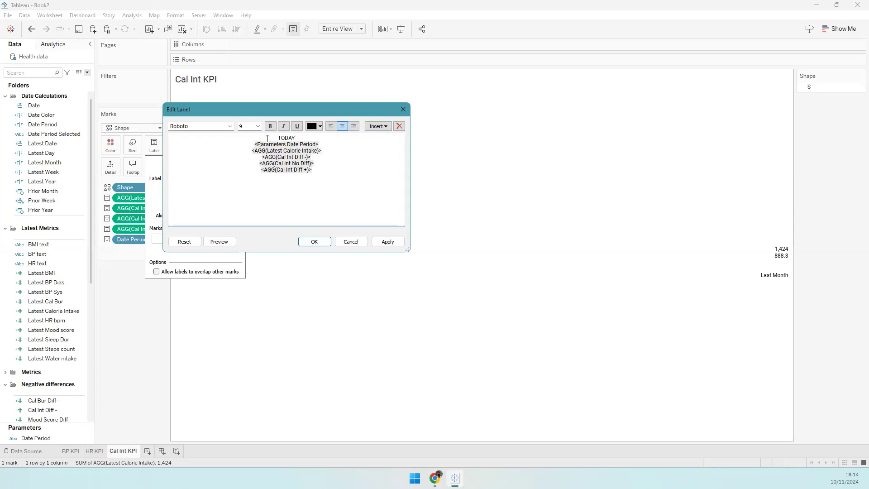
{"action": "mouse_move", "coordinate": [252, 144]}
{"action": "left_mouse_down"}
{"action": "mouse_move", "coordinate": [328, 140]}
{"action": "mouse_move", "coordinate": [249, 141]}
{"action": "mouse_move", "coordinate": [255, 146]}
{"action": "left_mouse_up"}
{"action": "key", "text": "ctrl+x"}
{"action": "left_click", "coordinate": [312, 169]}
{"action": "key", "text": "ctrl+v"}
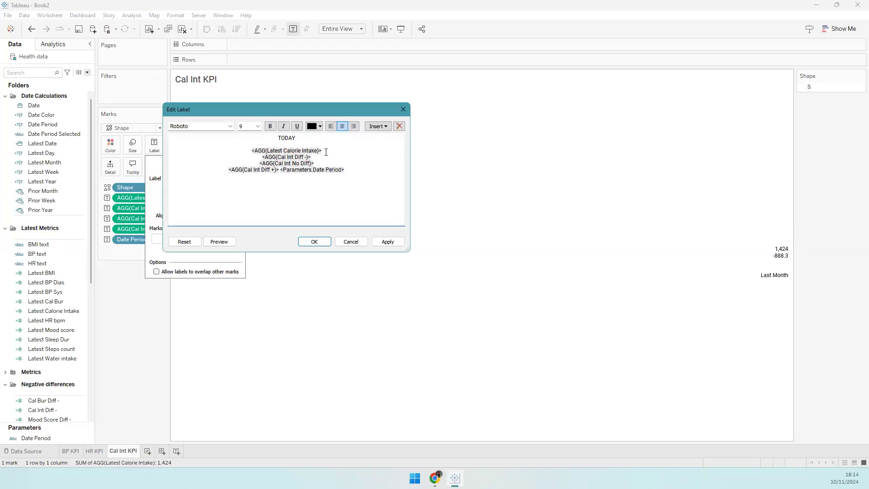
{"action": "key", "text": "Return"}
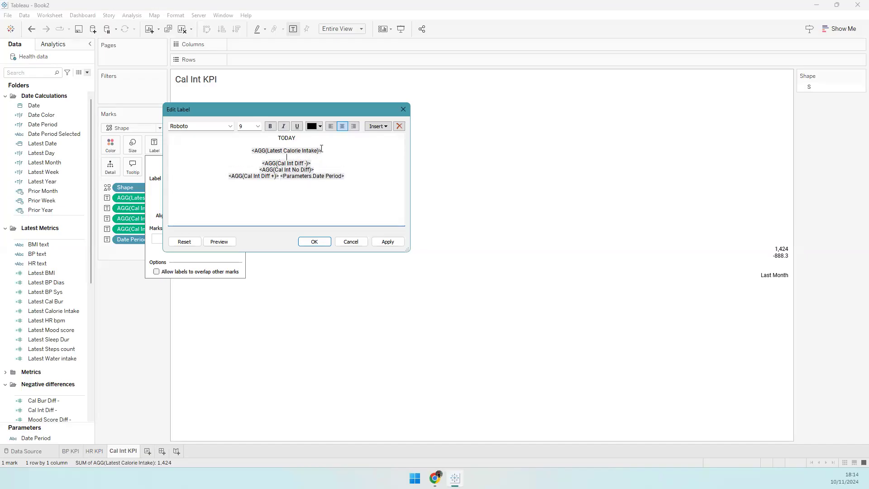
- Make the calorie intake value bold at font size 11
{"action": "left_click_drag", "start_coordinate": [316, 151], "coordinate": [252, 151]}
{"action": "left_click", "coordinate": [270, 126]}
{"action": "left_click", "coordinate": [248, 125]}
{"action": "type", "text": "11"}
{"action": "key", "text": "Return"}
- Add 'cal' after the intake value in font size 9
{"action": "left_click", "coordinate": [338, 154]}
{"action": "type", "text": "cal"}
{"action": "double_click", "coordinate": [334, 153]}
{"action": "left_click", "coordinate": [270, 127]}
{"action": "double_click", "coordinate": [246, 126]}
{"action": "type", "text": "9"}
{"action": "key", "text": "Return"}
- Join the negative, no-change and positive change fields onto one line
{"action": "left_click", "coordinate": [328, 175]}
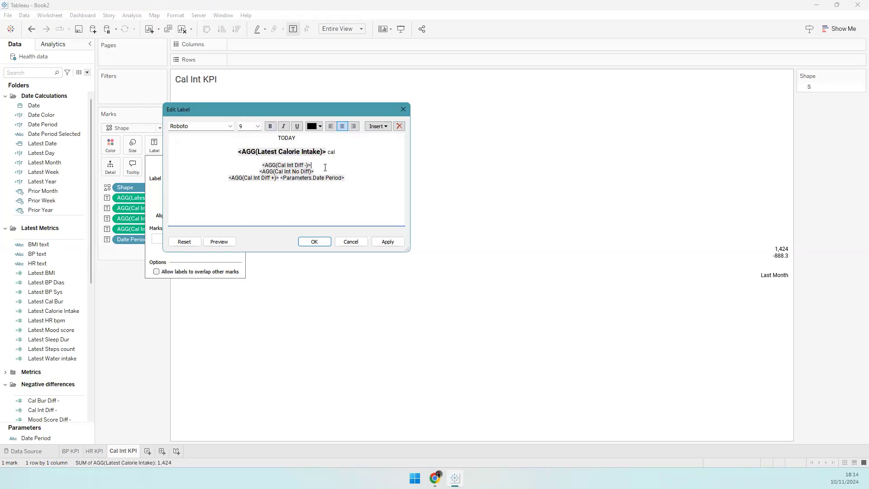
{"action": "key", "text": "Delete"}
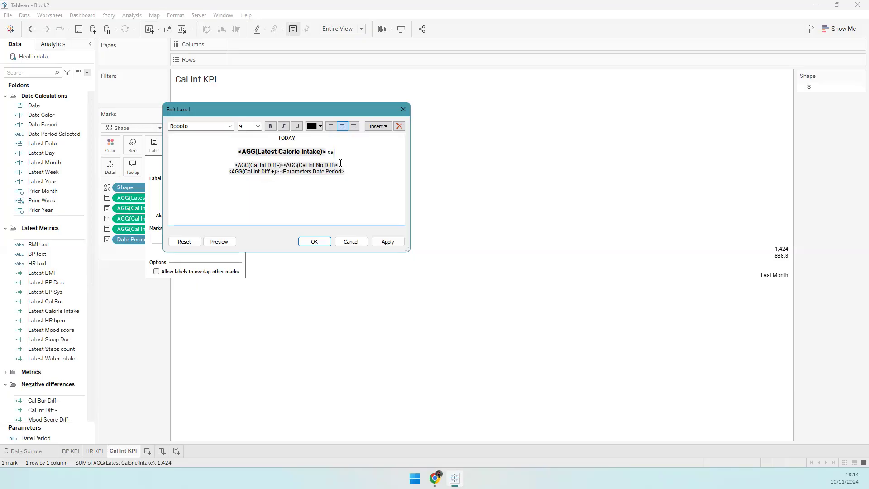
{"action": "key", "text": "Delete"}
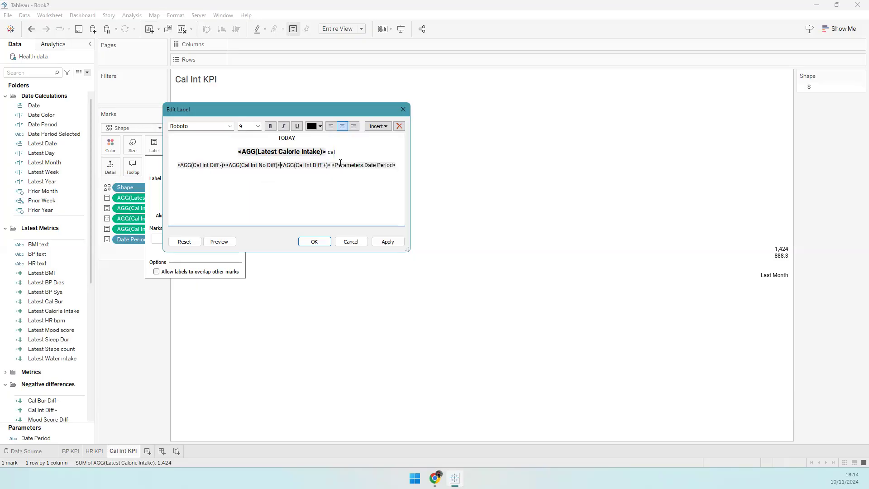
{"action": "double_click", "coordinate": [207, 165]}
- Colour Cal Int Diff - red, Cal Int No Diff grey and Cal Int Diff + green
{"action": "left_click", "coordinate": [311, 128]}
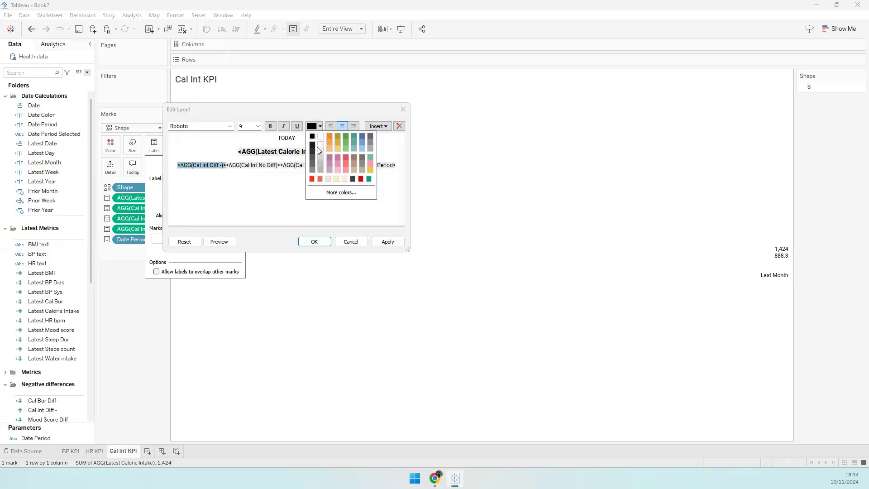
{"action": "left_click", "coordinate": [312, 179]}
{"action": "double_click", "coordinate": [257, 165]}
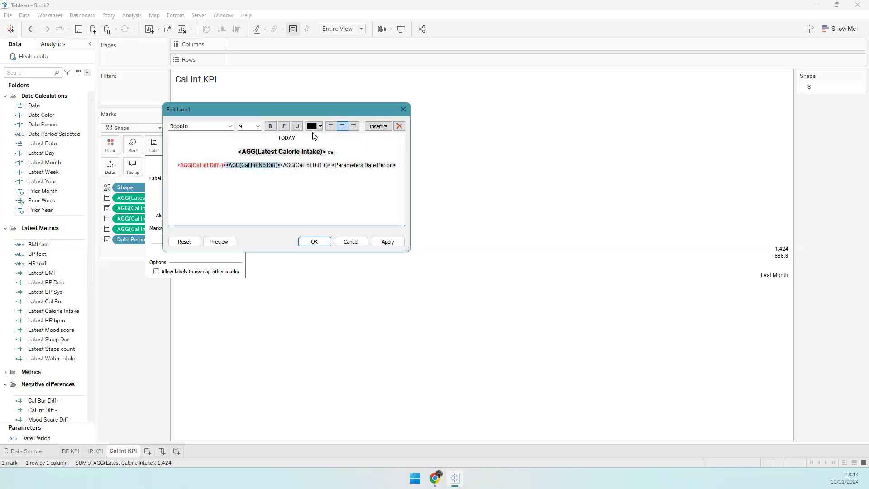
{"action": "left_click", "coordinate": [313, 126]}
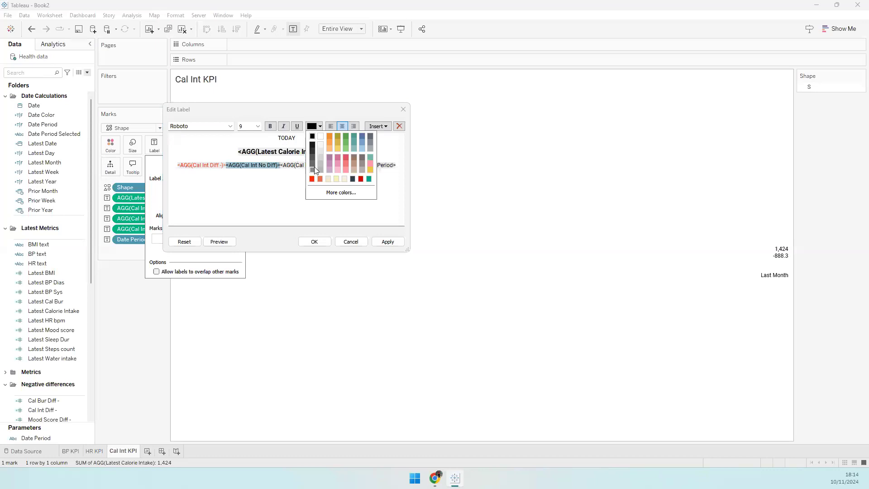
{"action": "left_click", "coordinate": [315, 168]}
{"action": "double_click", "coordinate": [296, 165]}
{"action": "left_click", "coordinate": [313, 127]}
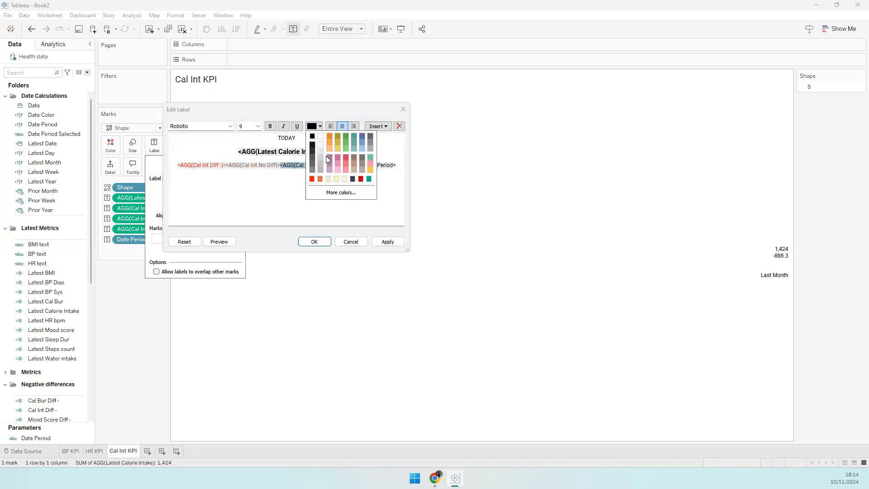
{"action": "left_click", "coordinate": [346, 135]}
- Type 'from' before the Date Period and apply the label
{"action": "left_click_drag", "start_coordinate": [330, 165], "coordinate": [181, 166]}
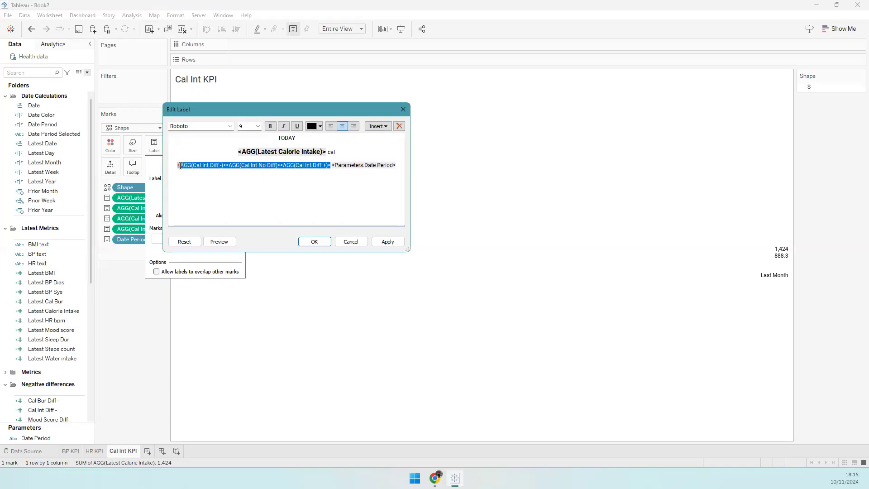
{"action": "left_click", "coordinate": [340, 166]}
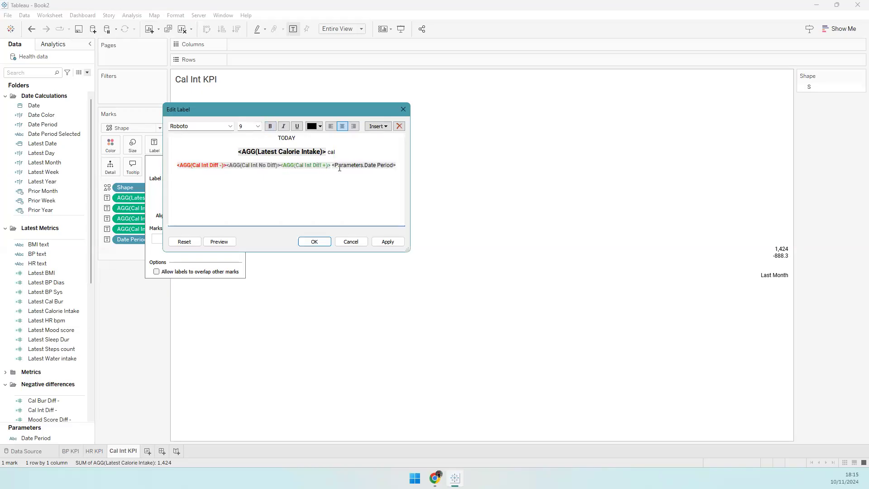
{"action": "type", "text": "from"}
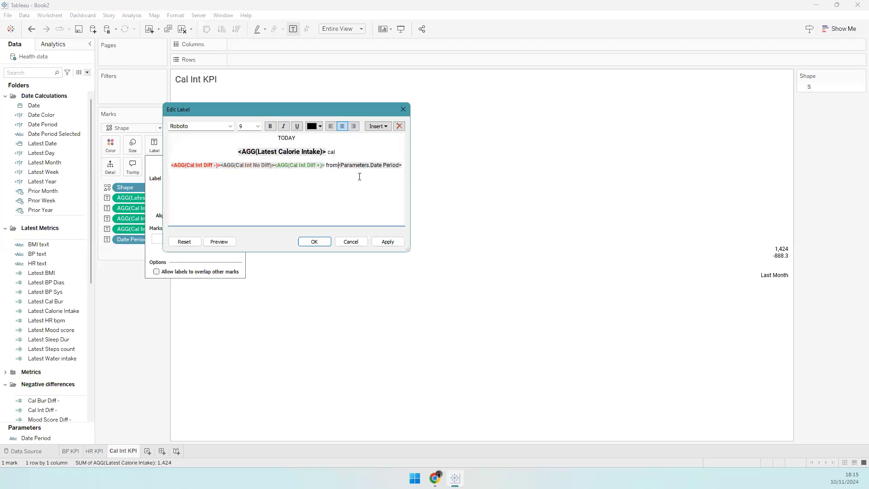
{"action": "left_click", "coordinate": [379, 241]}
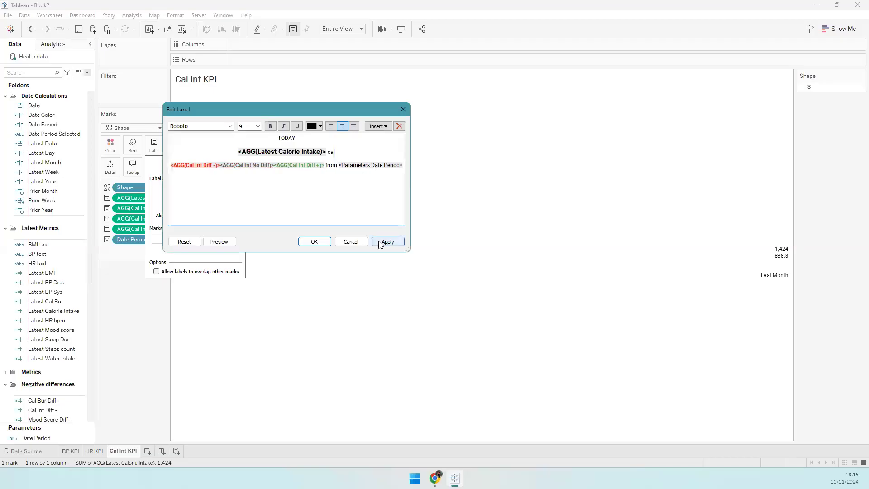
{"action": "left_click", "coordinate": [314, 241]}
- Left-align the Cal Int KPI label text
{"action": "mouse_move", "coordinate": [736, 283]}
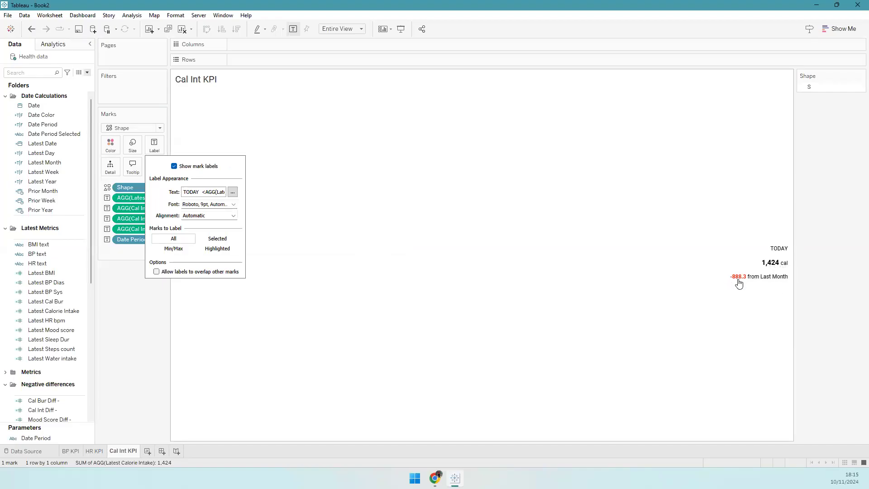
{"action": "left_click", "coordinate": [209, 216]}
{"action": "left_click", "coordinate": [192, 252]}
{"action": "left_click", "coordinate": [165, 281]}
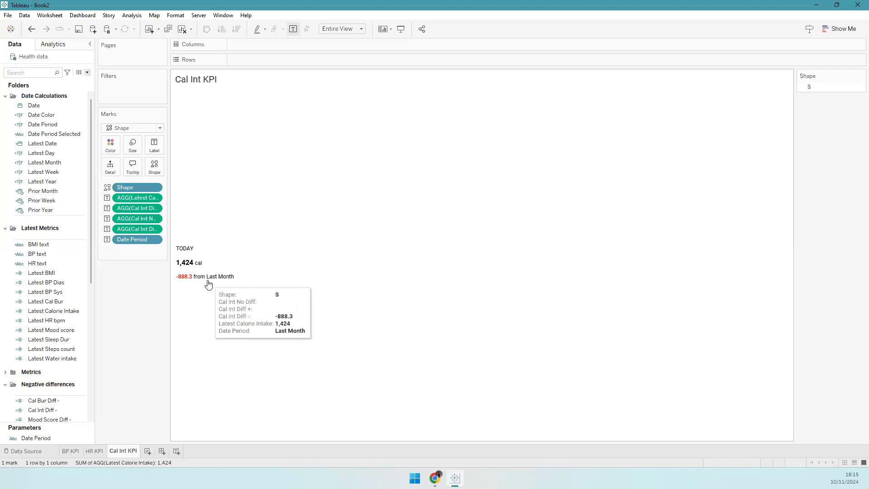
- Show the Date Period control and switch it from Last Week to Last Year, showing -747.4
{"action": "left_click", "coordinate": [46, 400]}
{"action": "left_click", "coordinate": [50, 438]}
{"action": "right_click", "coordinate": [50, 437]}
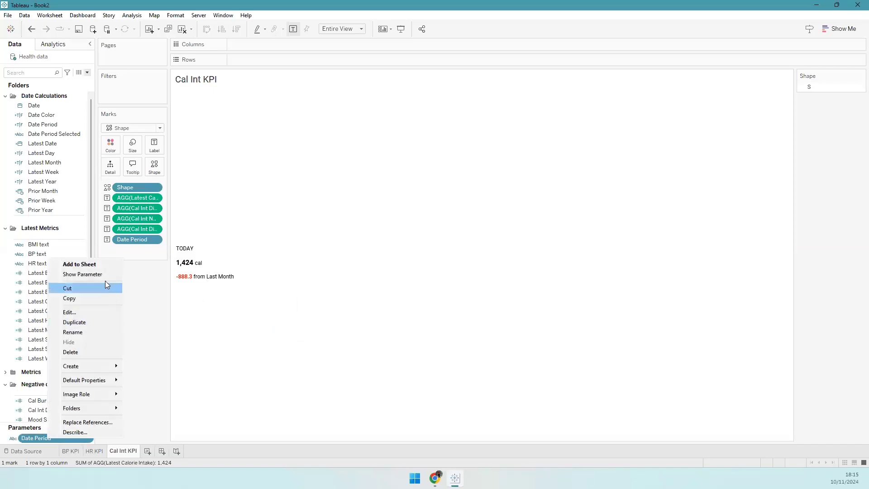
{"action": "left_click", "coordinate": [107, 275]}
{"action": "left_click", "coordinate": [808, 114]}
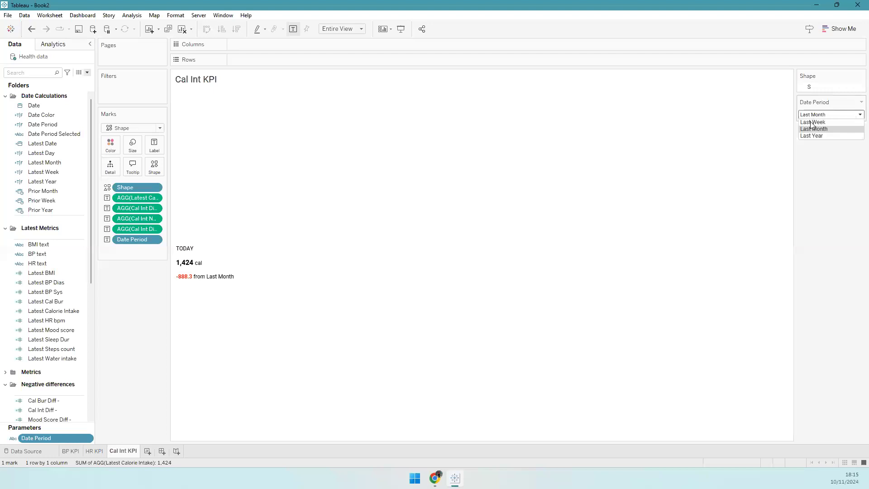
{"action": "left_click", "coordinate": [809, 124]}
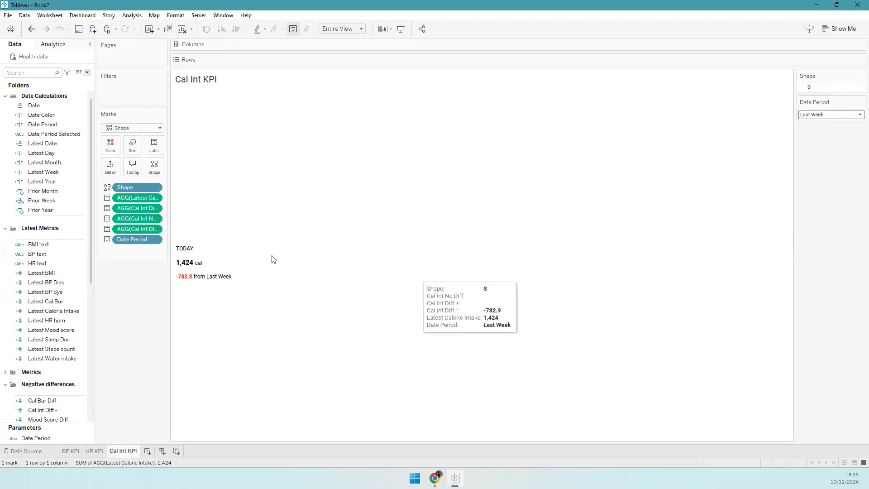
{"action": "mouse_move", "coordinate": [182, 281]}
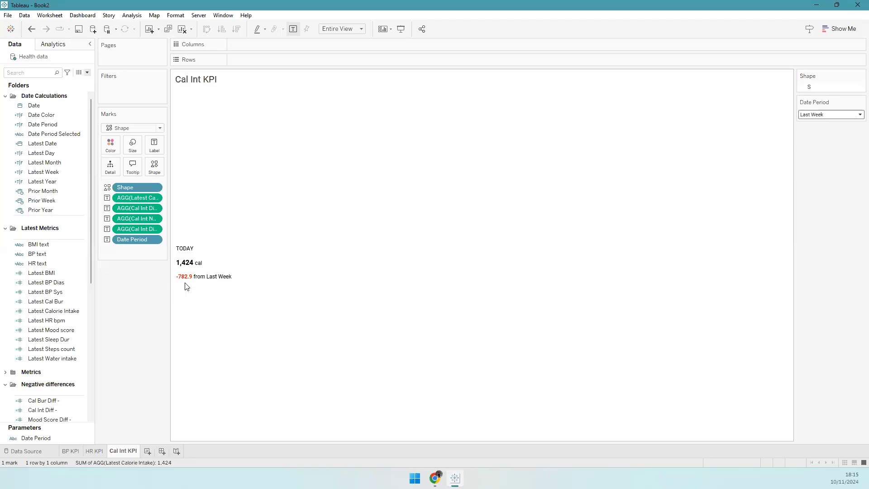
{"action": "left_click", "coordinate": [828, 115]}
{"action": "left_click", "coordinate": [821, 137]}
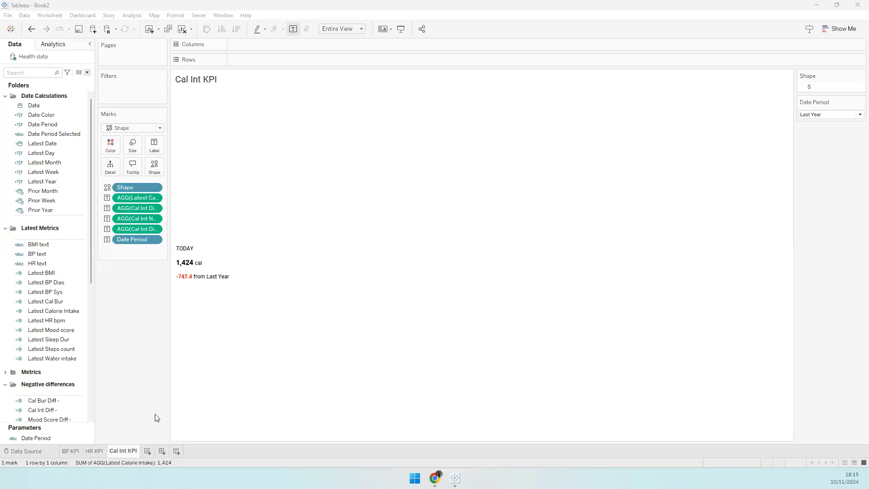
{"action": "left_click", "coordinate": [150, 452]}
- Rename the new worksheet to 'Cal Bur'
{"action": "double_click", "coordinate": [152, 451]}
{"action": "type", "text": "Cal Burn"}
{"action": "key", "text": "BackSpace"}
{"action": "key", "text": "Return"}
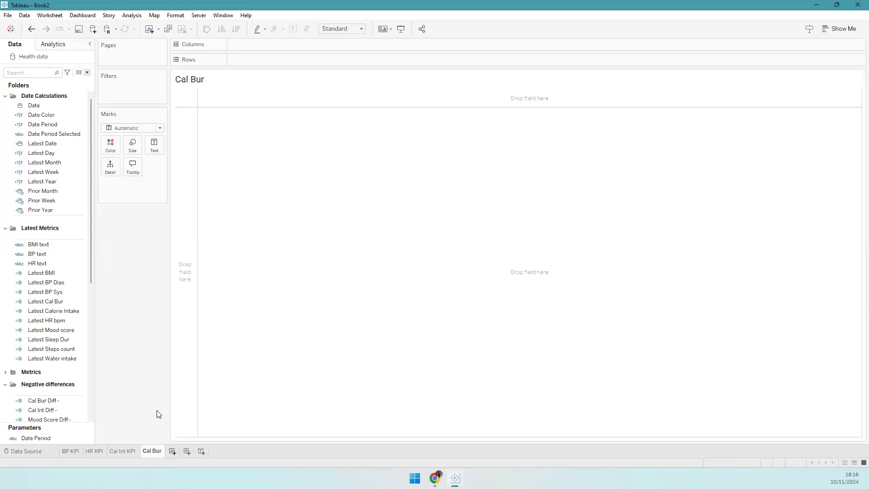
- Add Latest Cal Bur, Cal Bur Diff - and Cal Bur Diff + to the text marks
{"action": "left_click", "coordinate": [6, 97]}
{"action": "left_click_drag", "start_coordinate": [56, 183], "coordinate": [154, 144]}
{"action": "left_click_drag", "start_coordinate": [48, 284], "coordinate": [154, 145]}
{"action": "left_click_drag", "start_coordinate": [189, 169], "coordinate": [154, 145]}
{"action": "scroll", "coordinate": [49, 272], "scroll_direction": "down", "scroll_amount": 5}
{"action": "left_click", "coordinate": [58, 313]}
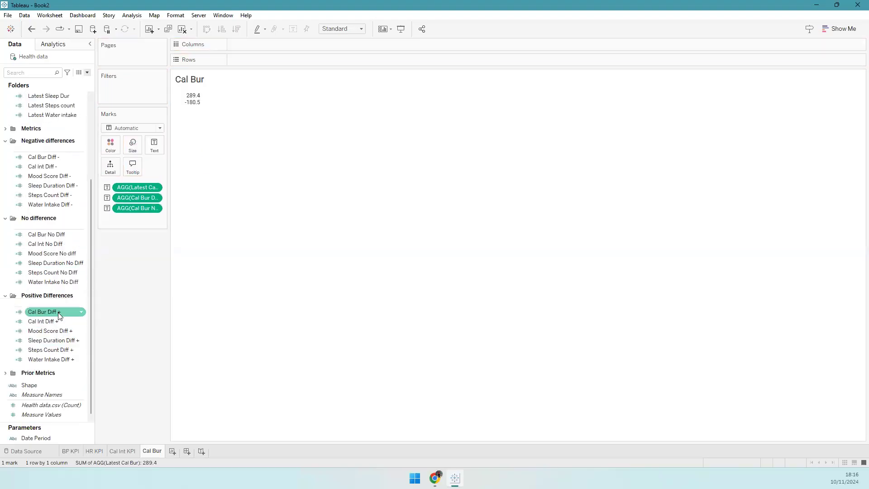
{"action": "left_click_drag", "start_coordinate": [53, 315], "coordinate": [155, 144]}
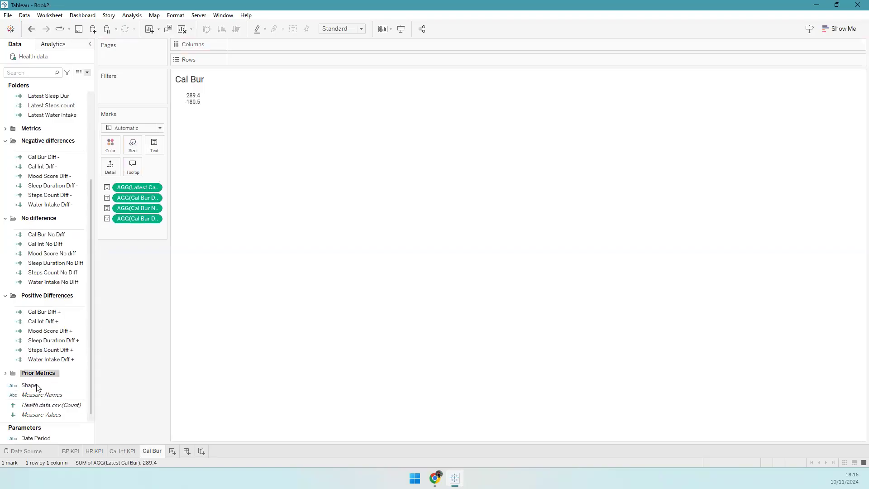
- Add the Shape field and switch the mark type to Shape, driven by that field
{"action": "left_click_drag", "start_coordinate": [43, 384], "coordinate": [154, 145]}
{"action": "left_click_drag", "start_coordinate": [36, 438], "coordinate": [155, 151]}
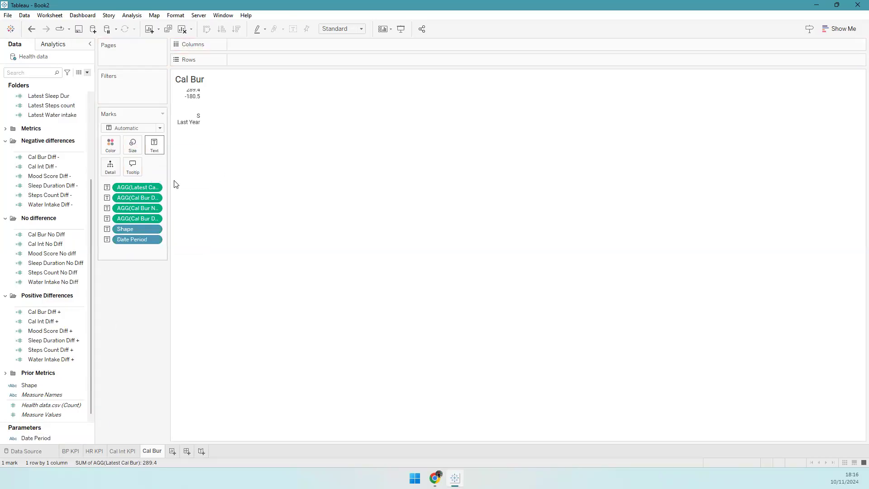
{"action": "left_click_drag", "start_coordinate": [131, 228], "coordinate": [159, 169]}
{"action": "left_click", "coordinate": [132, 127]}
{"action": "left_click", "coordinate": [130, 200]}
{"action": "left_click", "coordinate": [156, 146]}
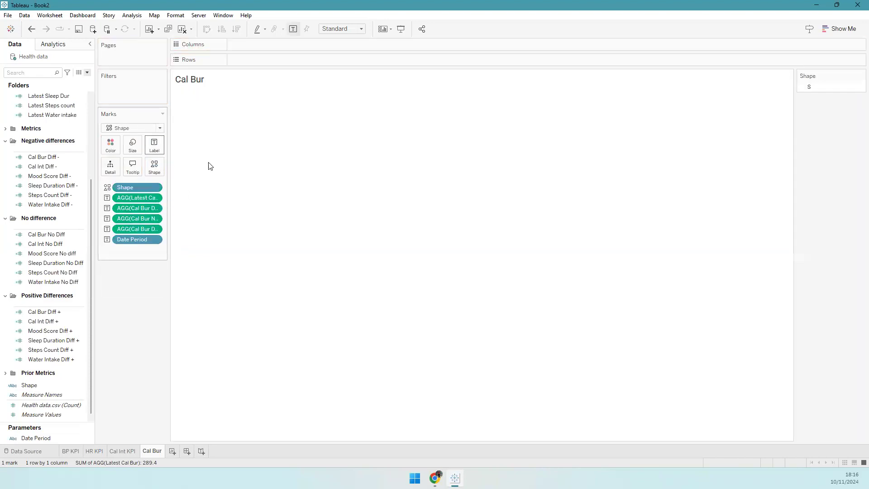
- Fit the sheet to Entire View and show labels 289.4, -180.5 and Last Year
{"action": "left_click", "coordinate": [230, 137]}
{"action": "left_click", "coordinate": [341, 28]}
{"action": "left_click", "coordinate": [337, 63]}
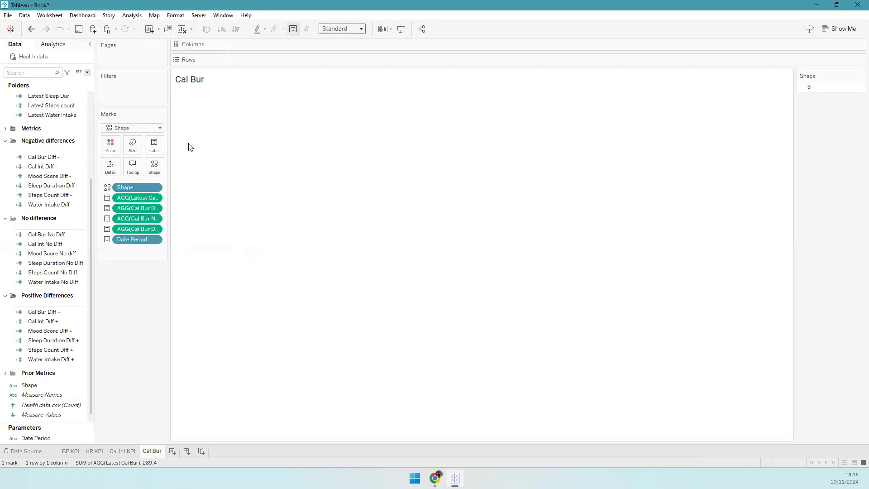
{"action": "left_click", "coordinate": [154, 145]}
- Reorder the label so Latest Cal Bur is on top and Date Period follows the positive change
{"action": "left_click", "coordinate": [232, 192]}
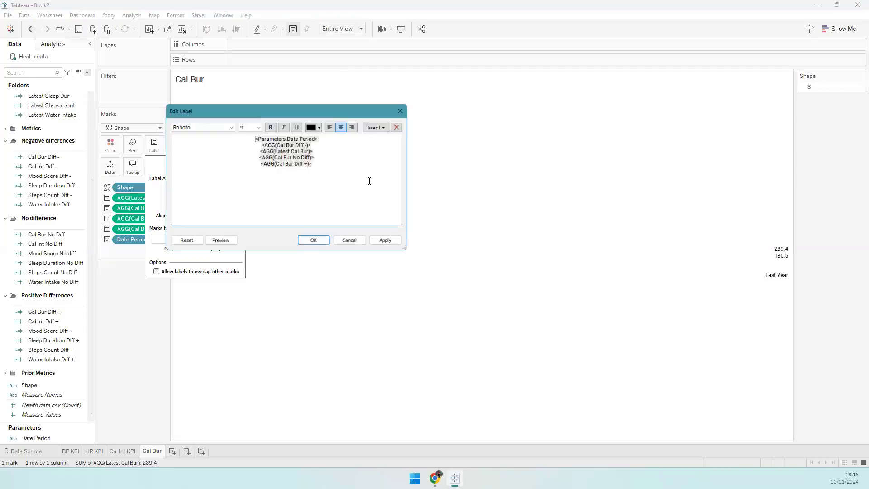
{"action": "key", "text": "Delete"}
{"action": "type", "text": "<Parameters.Date Period>"}
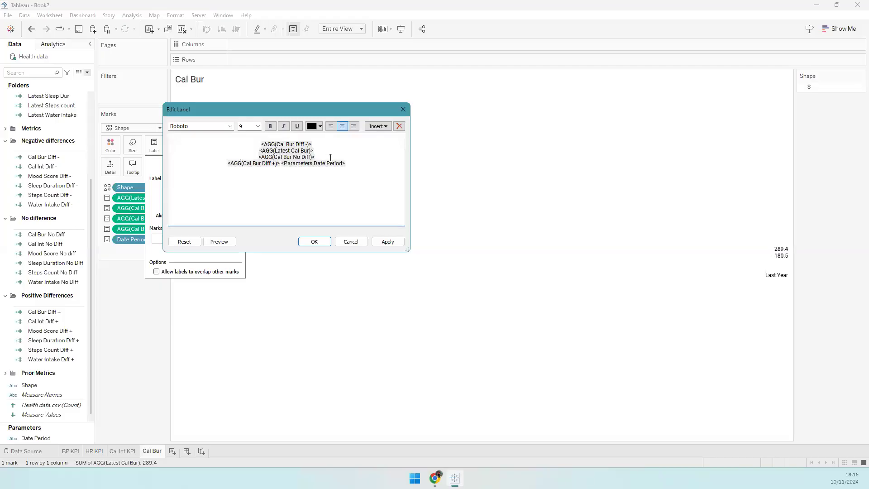
{"action": "key", "text": "Delete"}
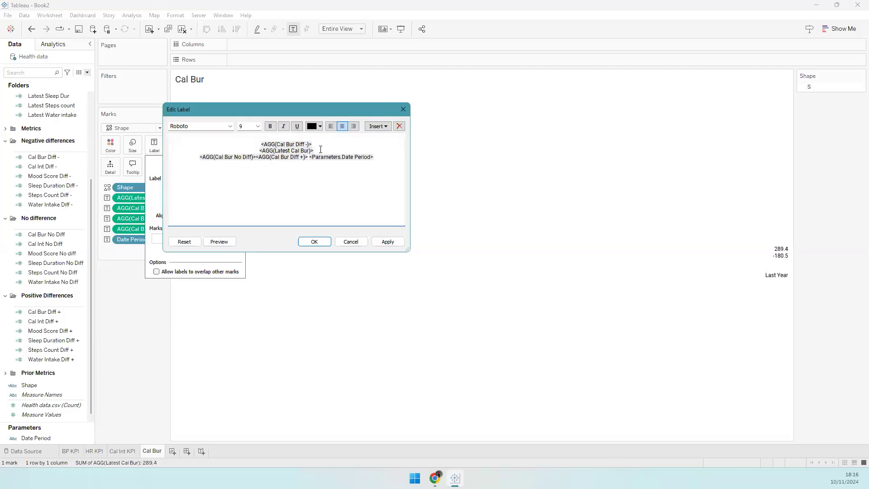
{"action": "key", "text": "Delete"}
{"action": "key", "text": "Return"}
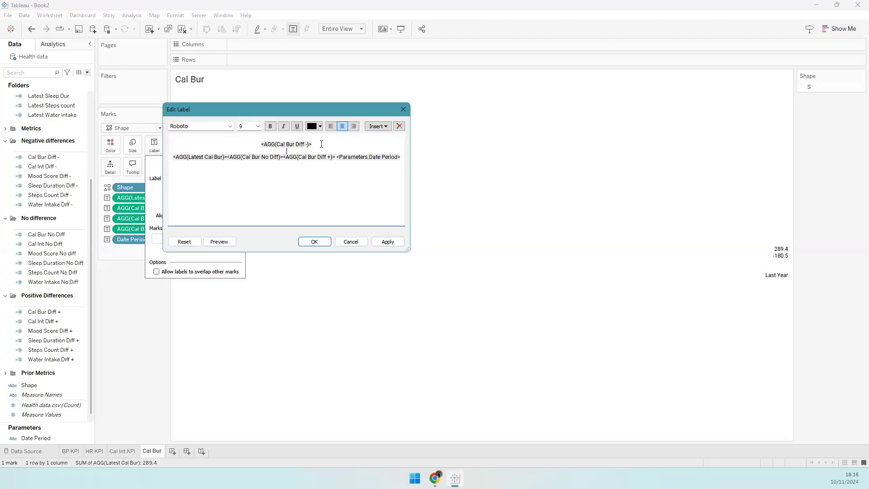
{"action": "left_click_drag", "start_coordinate": [227, 158], "coordinate": [165, 157]}
{"action": "key", "text": "ctrl+x"}
{"action": "left_click", "coordinate": [281, 137]}
{"action": "key", "text": "ctrl+v"}
- Left-align the label text and join the change fields onto one line
{"action": "key", "text": "ctrl+a"}
{"action": "key", "text": "ctrl+e"}
{"action": "left_click", "coordinate": [263, 148]}
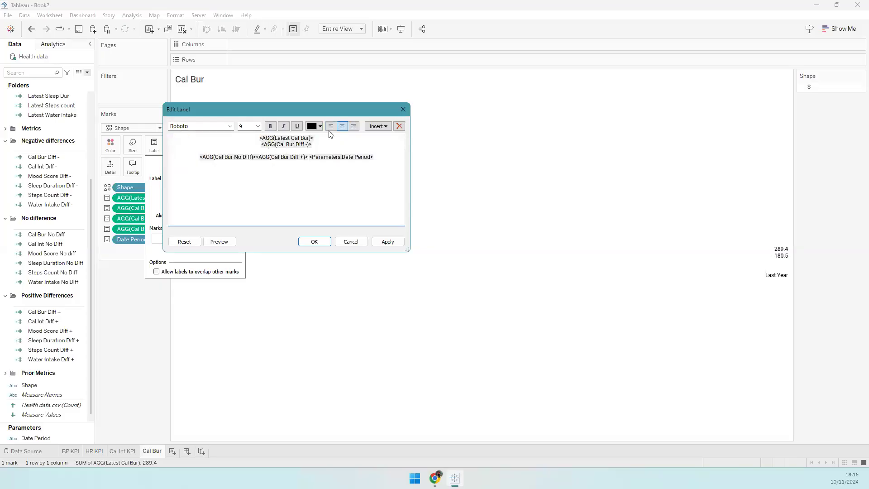
{"action": "key", "text": "ctrl+a"}
{"action": "left_click", "coordinate": [331, 126]}
{"action": "left_click_drag", "start_coordinate": [344, 157], "coordinate": [196, 148]}
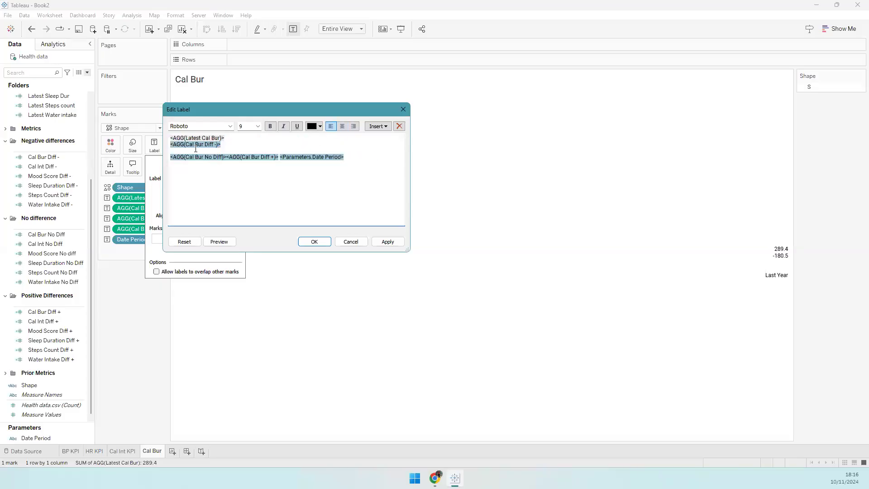
{"action": "left_click", "coordinate": [171, 144]}
{"action": "key", "text": "Return"}
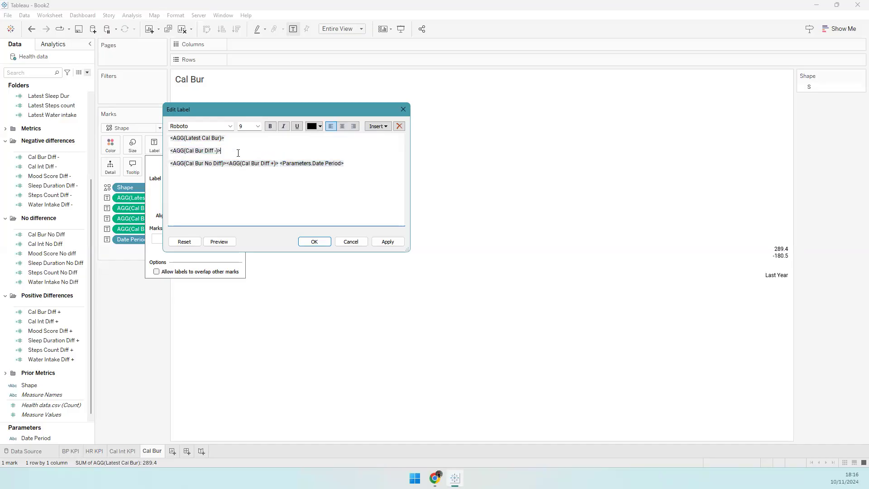
{"action": "key", "text": "Delete"}
{"action": "key", "text": "Delete"}
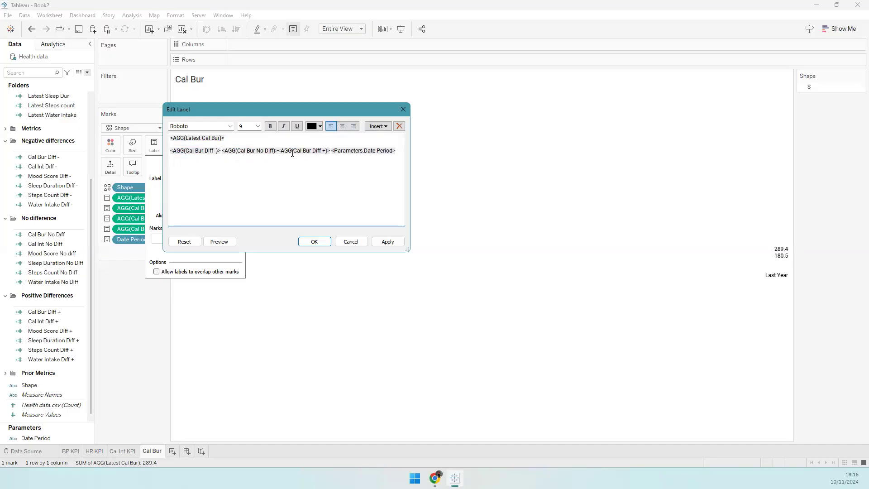
{"action": "left_click", "coordinate": [279, 151]}
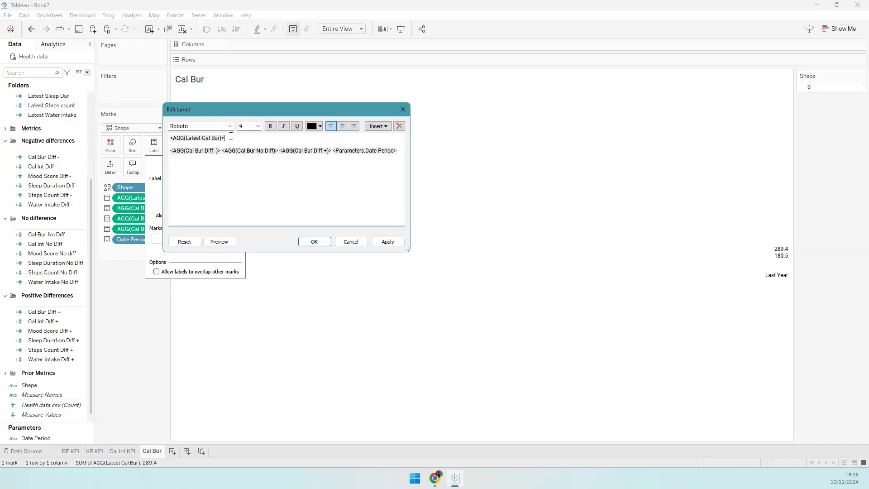
- Make the latest value bold 11 pt and add a size-9 TODAY header above it
{"action": "double_click", "coordinate": [208, 139]}
{"action": "double_click", "coordinate": [248, 127]}
{"action": "type", "text": "11"}
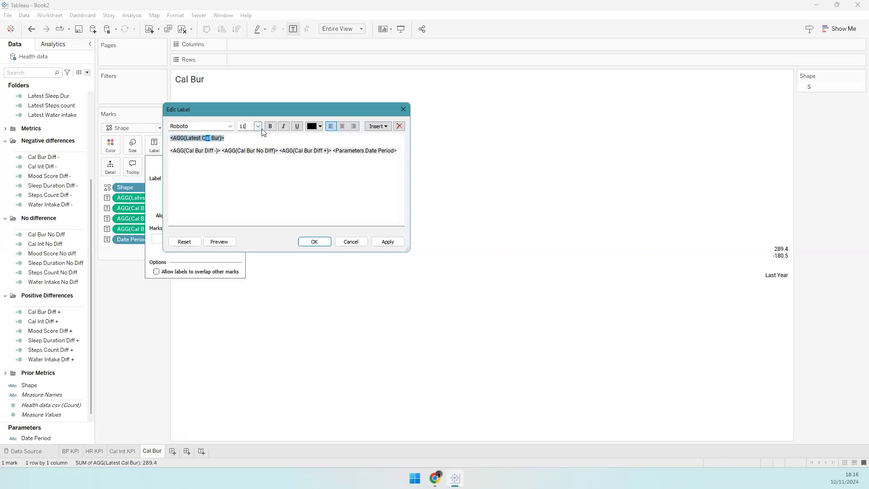
{"action": "left_click", "coordinate": [272, 127]}
{"action": "left_click", "coordinate": [172, 138]}
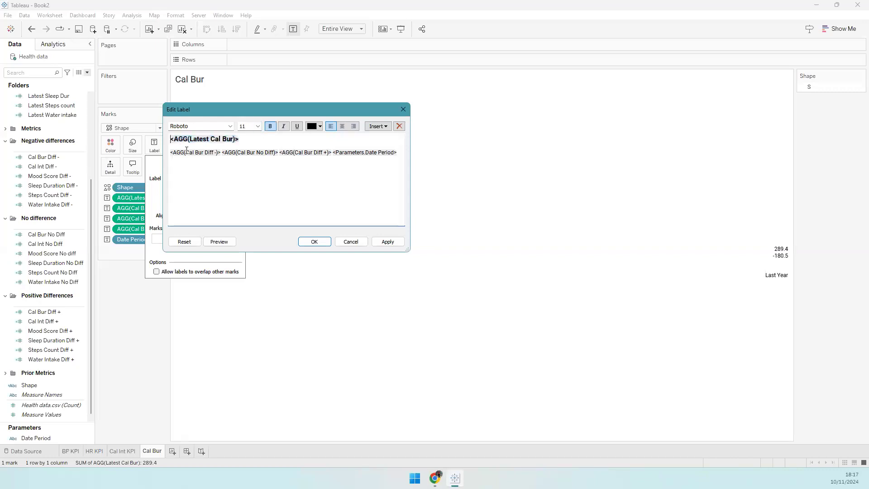
{"action": "key", "text": "Return"}
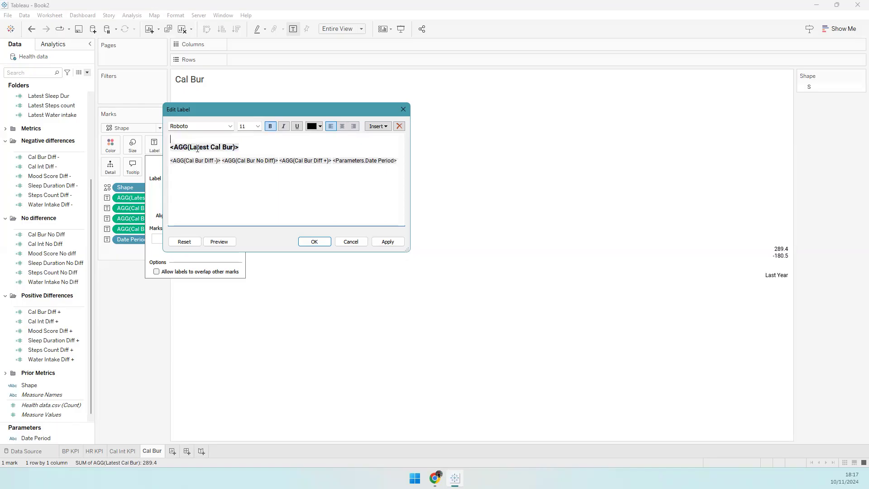
{"action": "type", "text": "TODAY"}
{"action": "key", "text": "Return"}
{"action": "key", "text": "shift+End"}
{"action": "left_click", "coordinate": [247, 129]}
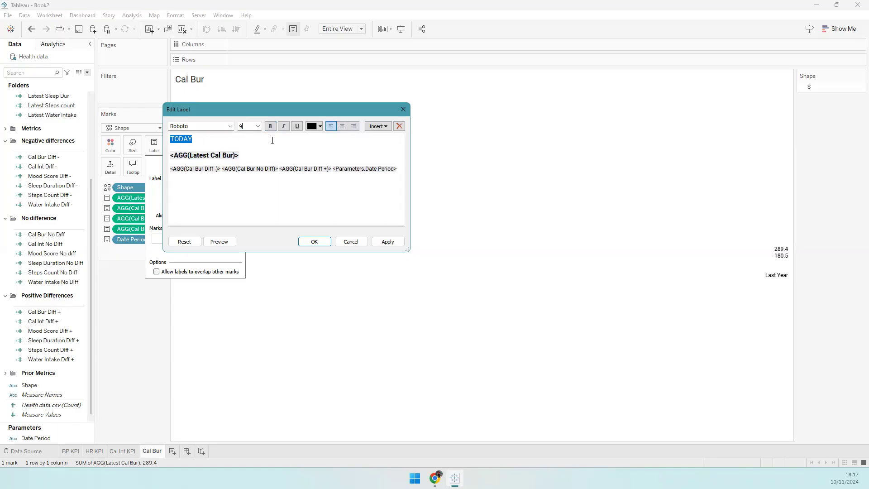
{"action": "left_click", "coordinate": [311, 184]}
- Colour the positive change green, No Diff grey and the negative change red
{"action": "double_click", "coordinate": [306, 167]}
{"action": "left_click", "coordinate": [319, 127]}
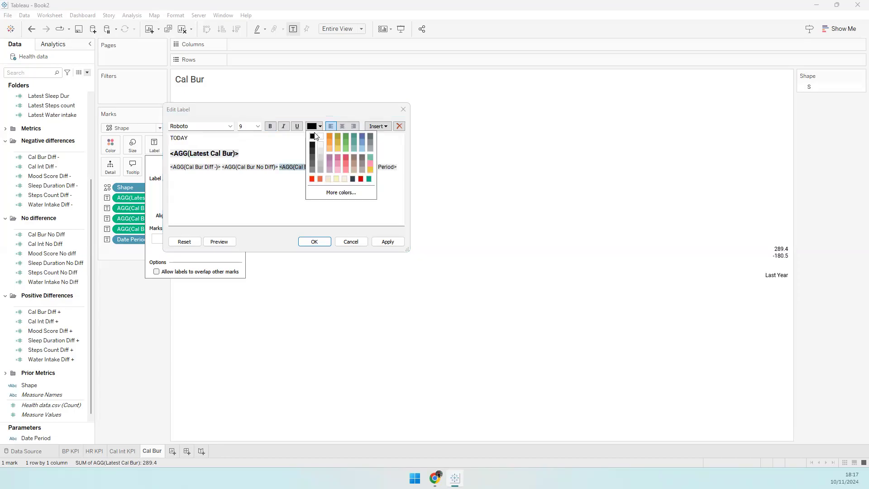
{"action": "double_click", "coordinate": [307, 167]}
{"action": "left_click", "coordinate": [320, 127]}
{"action": "left_click", "coordinate": [346, 135]}
{"action": "double_click", "coordinate": [271, 167]}
{"action": "left_click", "coordinate": [320, 127]}
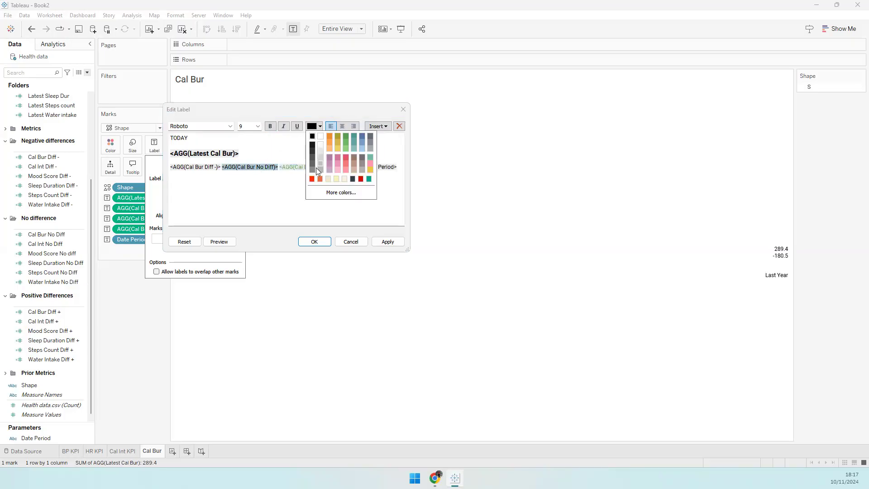
{"action": "left_click", "coordinate": [315, 168]}
{"action": "double_click", "coordinate": [194, 167]}
{"action": "left_click", "coordinate": [320, 127]}
{"action": "left_click", "coordinate": [314, 170]}
- Type 'from' before Date Period, then apply and confirm the label
{"action": "left_click", "coordinate": [335, 169]}
{"action": "type", "text": "from"}
{"action": "left_click", "coordinate": [381, 242]}
{"action": "left_click", "coordinate": [169, 161]}
{"action": "left_click", "coordinate": [332, 167], "text": "shift"}
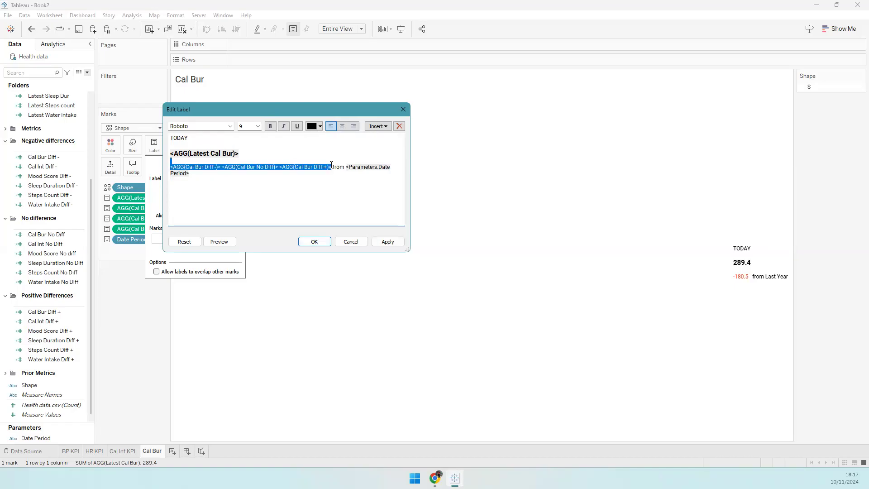
{"action": "left_click", "coordinate": [326, 240]}
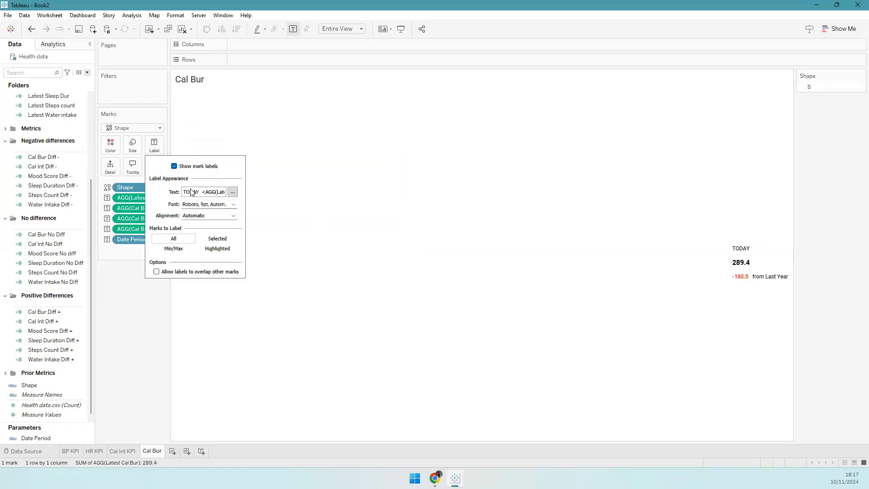
- Set the Cal Bur label alignment to Left and add a new worksheet for Step KPI
{"action": "left_click", "coordinate": [185, 217]}
{"action": "left_click", "coordinate": [193, 251]}
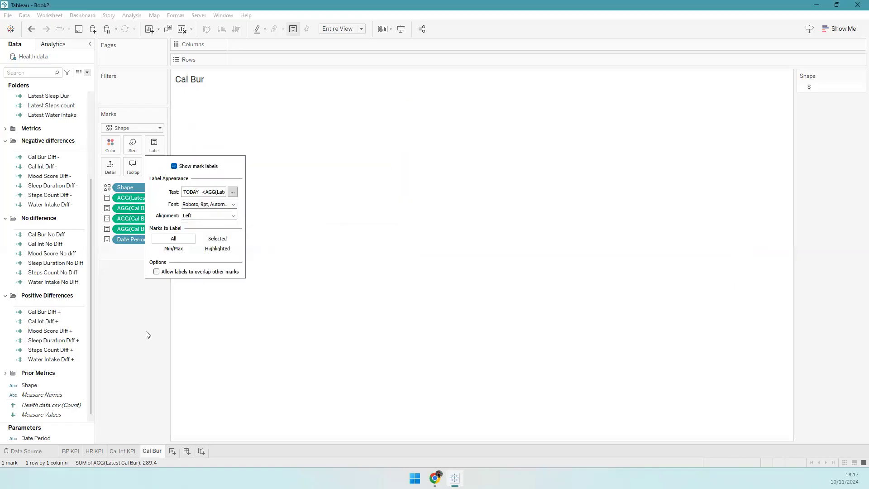
{"action": "left_click", "coordinate": [145, 331]}
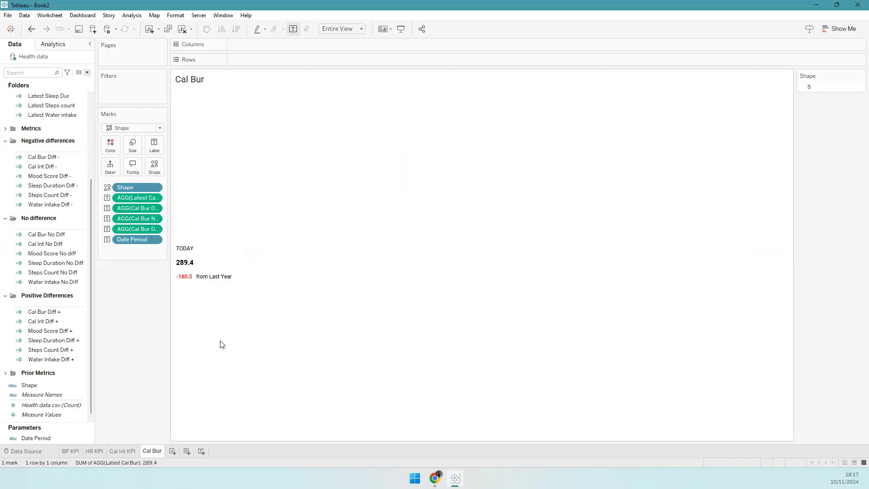
{"action": "left_click", "coordinate": [171, 451]}
{"action": "double_click", "coordinate": [176, 450]}
- Name the new sheet Step KPI and add Latest Steps count plus the three Steps Count diff fields to Text
{"action": "type", "text": "Step KPI"}
{"action": "key", "text": "Return"}
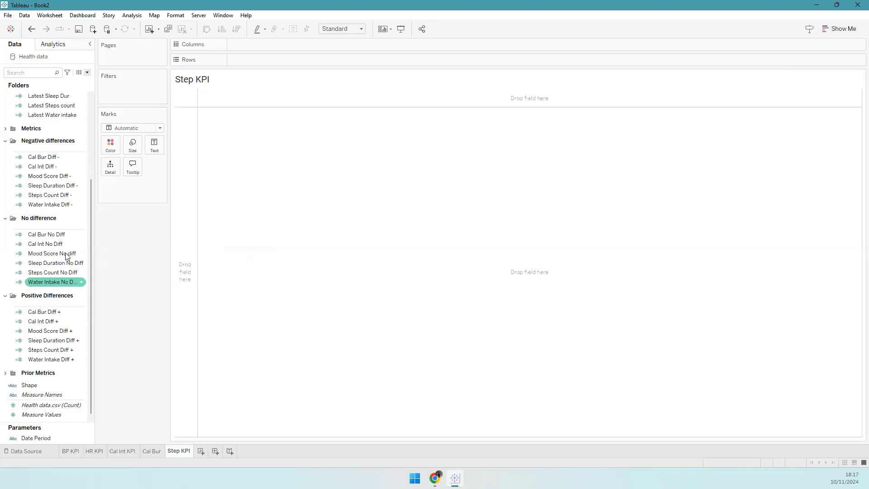
{"action": "left_click_drag", "start_coordinate": [51, 105], "coordinate": [154, 146]}
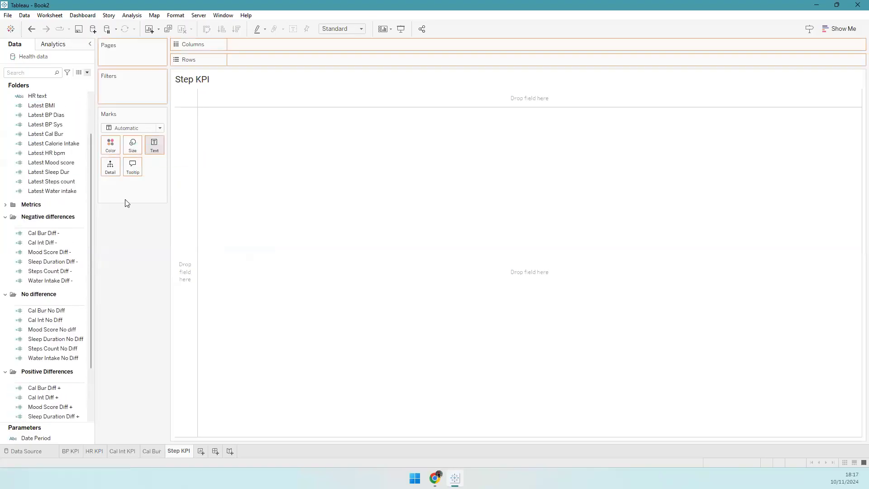
{"action": "left_click_drag", "start_coordinate": [58, 270], "coordinate": [153, 147]}
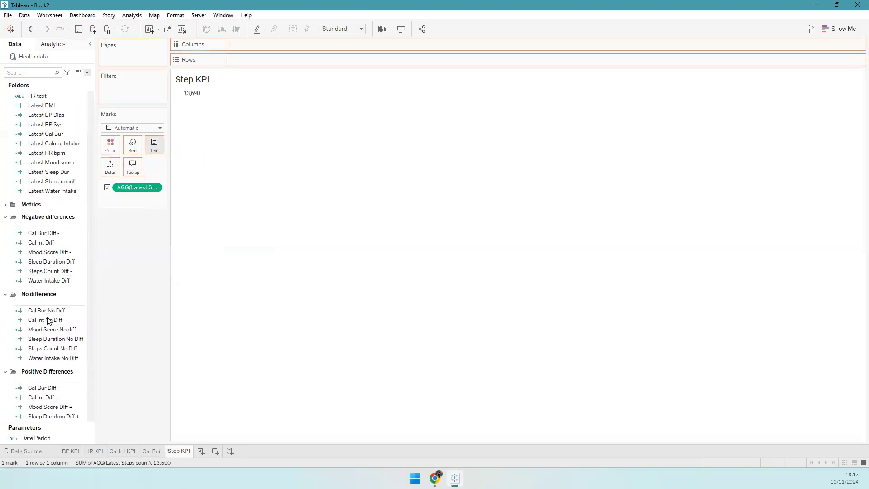
{"action": "left_click_drag", "start_coordinate": [48, 347], "coordinate": [154, 146]}
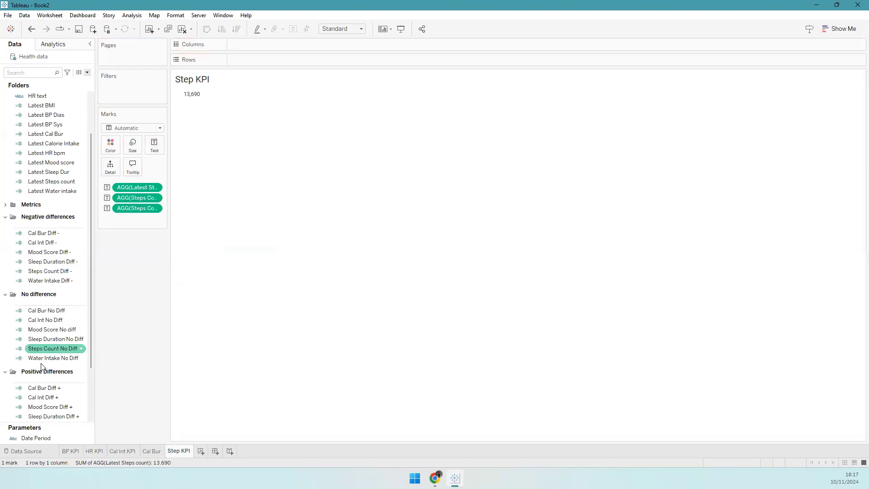
{"action": "scroll", "coordinate": [50, 355], "scroll_direction": "down", "scroll_amount": 3}
{"action": "left_click_drag", "start_coordinate": [50, 355], "coordinate": [154, 145]}
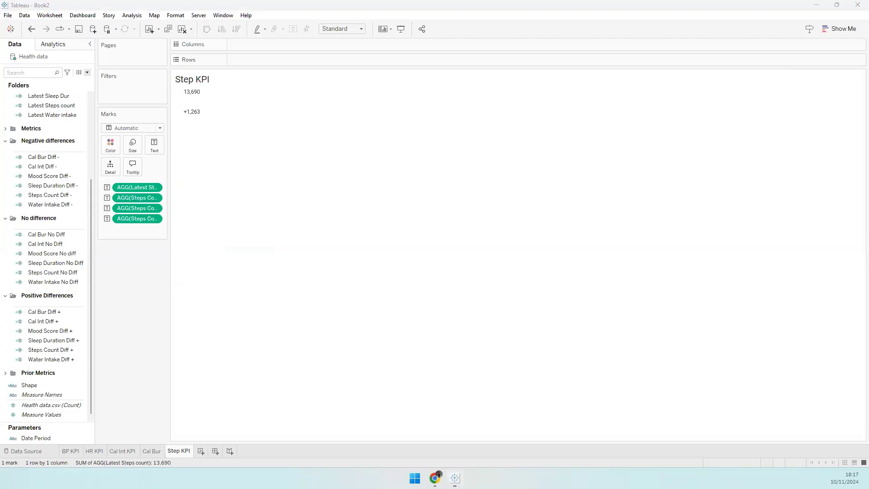
- Switch the mark type to Shape, driven by the Shape field, and add Date Period
{"action": "left_click_drag", "start_coordinate": [31, 385], "coordinate": [72, 292]}
{"action": "left_click", "coordinate": [159, 128]}
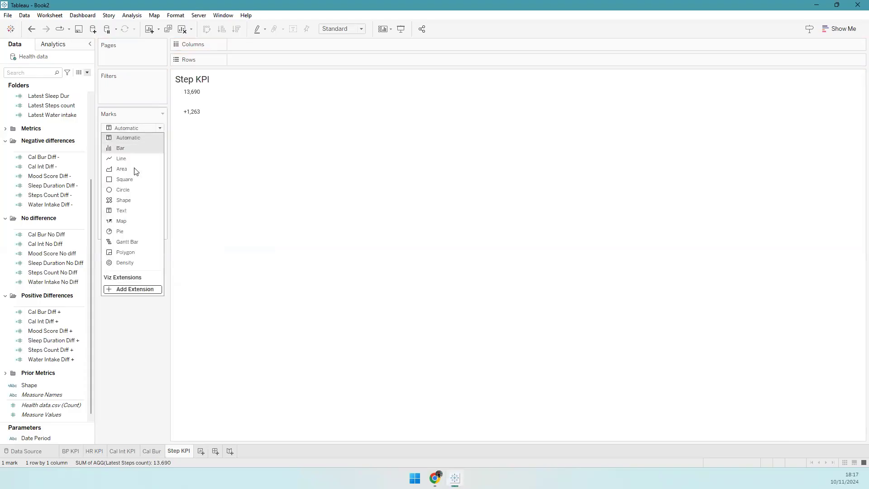
{"action": "left_click", "coordinate": [127, 200]}
{"action": "left_click_drag", "start_coordinate": [45, 385], "coordinate": [154, 167]}
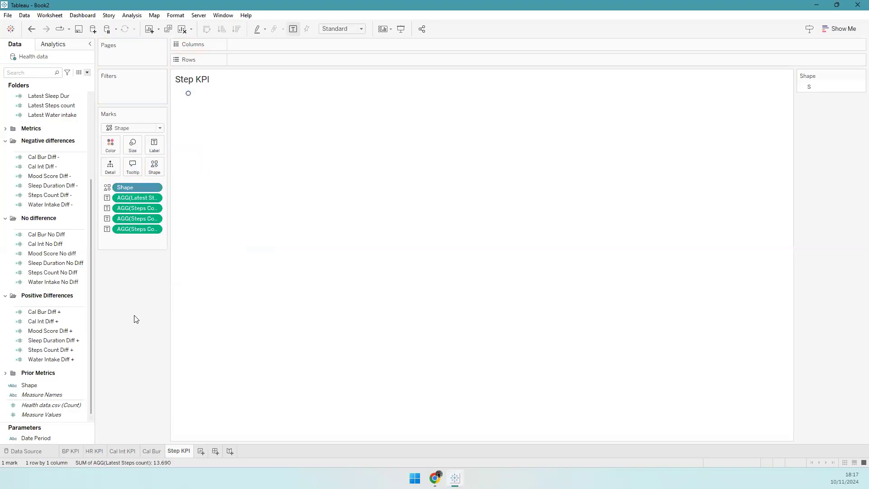
{"action": "left_click_drag", "start_coordinate": [33, 438], "coordinate": [159, 145]}
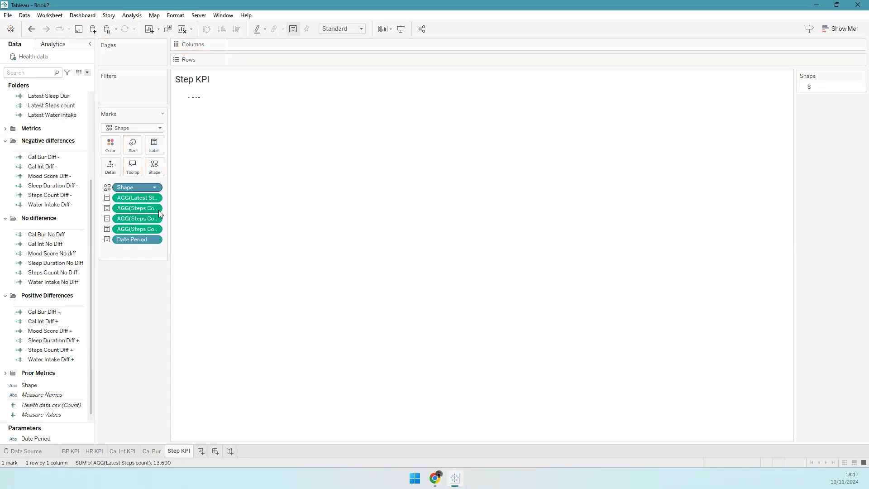
- In the Step KPI label editor, move the Latest Steps count field onto the top line
{"action": "left_click", "coordinate": [155, 145]}
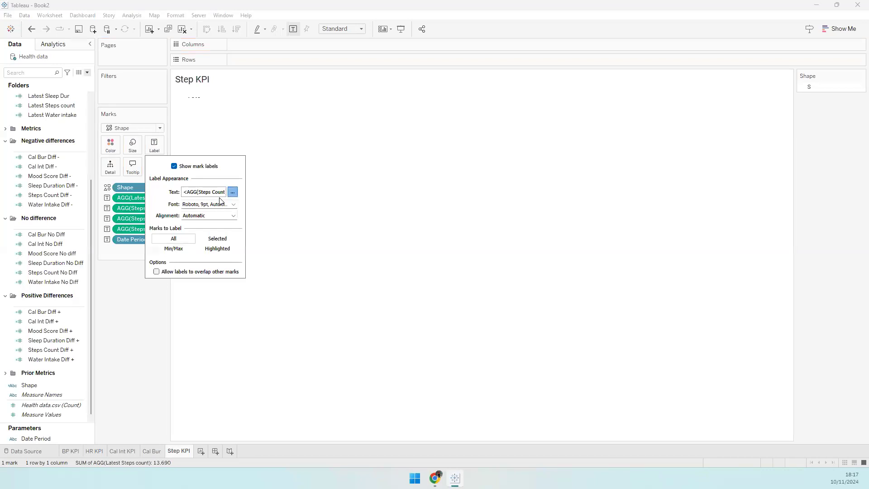
{"action": "left_click", "coordinate": [232, 191]}
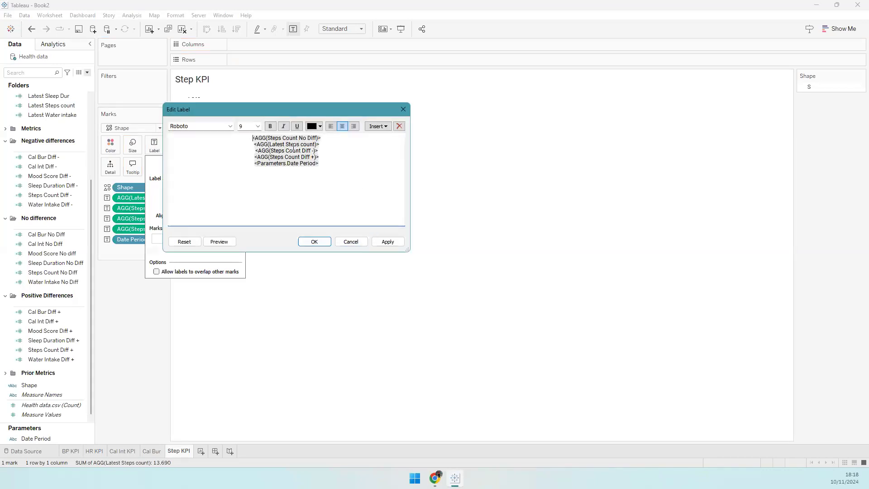
{"action": "left_click", "coordinate": [252, 138]}
{"action": "key", "text": "Return"}
{"action": "left_click_drag", "start_coordinate": [326, 149], "coordinate": [240, 149]}
{"action": "key", "text": "ctrl+x"}
{"action": "left_click", "coordinate": [242, 144]}
{"action": "key", "text": "ctrl+v"}
- Join the No Diff and change fields on one line and add 'from' before Date Period
{"action": "key", "text": "Return"}
{"action": "key", "text": "Return"}
{"action": "key", "text": "Down"}
{"action": "key", "text": "Down"}
{"action": "key", "text": "BackSpace"}
{"action": "key", "text": "BackSpace"}
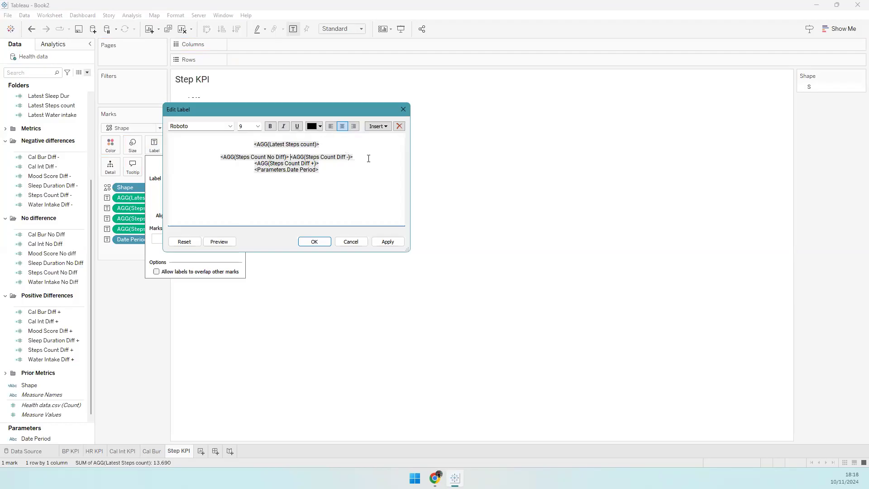
{"action": "key", "text": "Delete"}
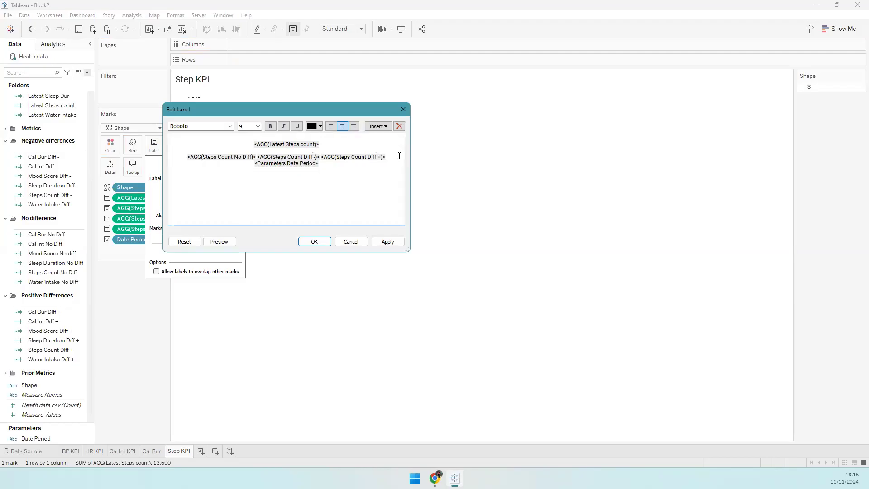
{"action": "key", "text": "Delete"}
{"action": "key", "text": "Return"}
{"action": "type", "text": "from"}
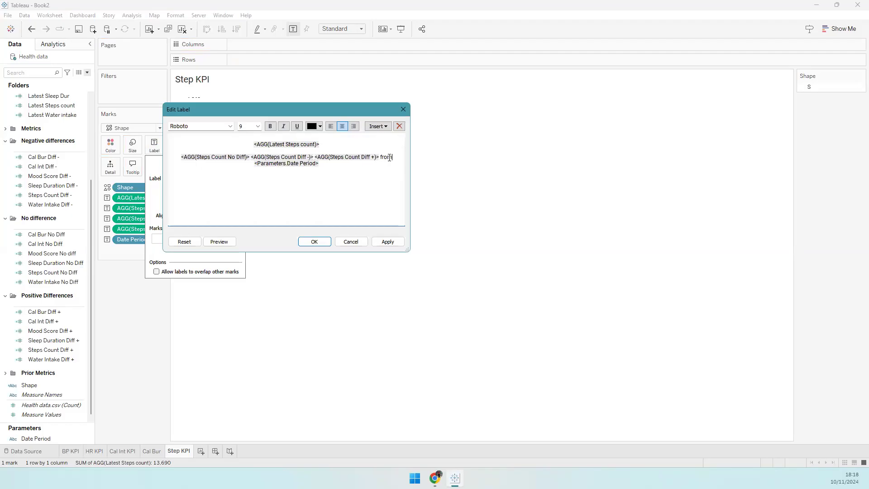
- Colour the positive steps change green and the No Diff value red
{"action": "double_click", "coordinate": [345, 155]}
{"action": "left_click", "coordinate": [320, 127]}
{"action": "left_click", "coordinate": [348, 137]}
{"action": "left_click", "coordinate": [315, 126]}
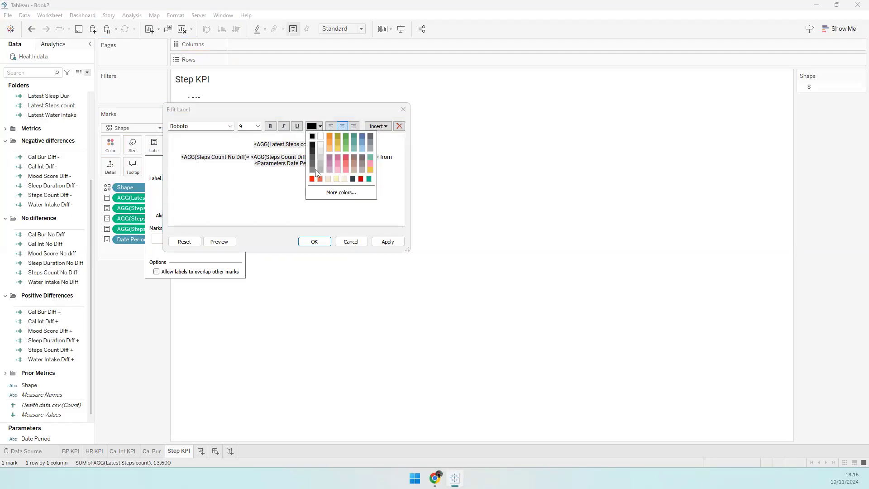
{"action": "left_click", "coordinate": [315, 169]}
{"action": "double_click", "coordinate": [238, 157]}
{"action": "left_click", "coordinate": [315, 126]}
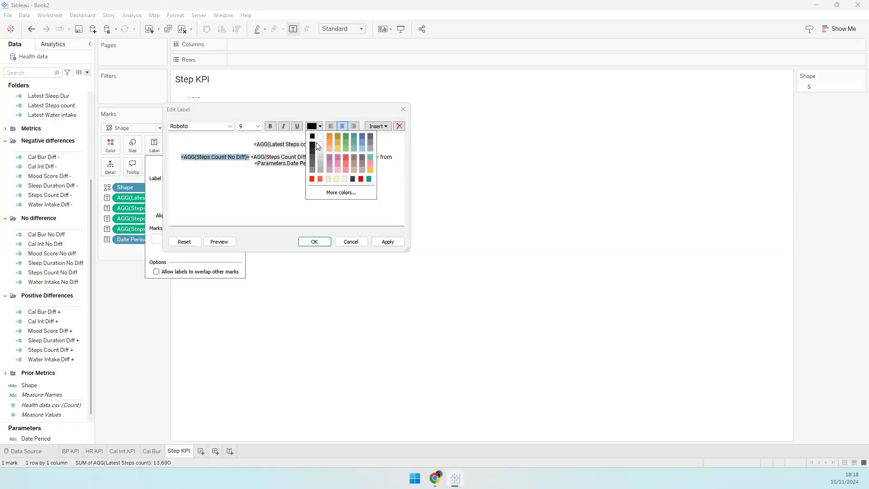
{"action": "left_click", "coordinate": [312, 179]}
{"action": "left_click", "coordinate": [290, 137]}
- Make the steps count line bold at size 11 and add a line above it
{"action": "double_click", "coordinate": [287, 144]}
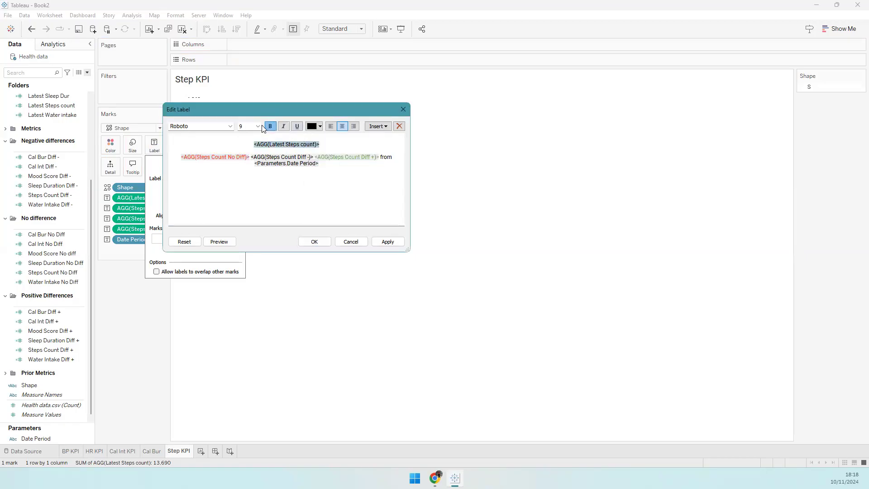
{"action": "left_click", "coordinate": [257, 126]}
{"action": "left_click", "coordinate": [253, 137]}
{"action": "left_click", "coordinate": [255, 138]}
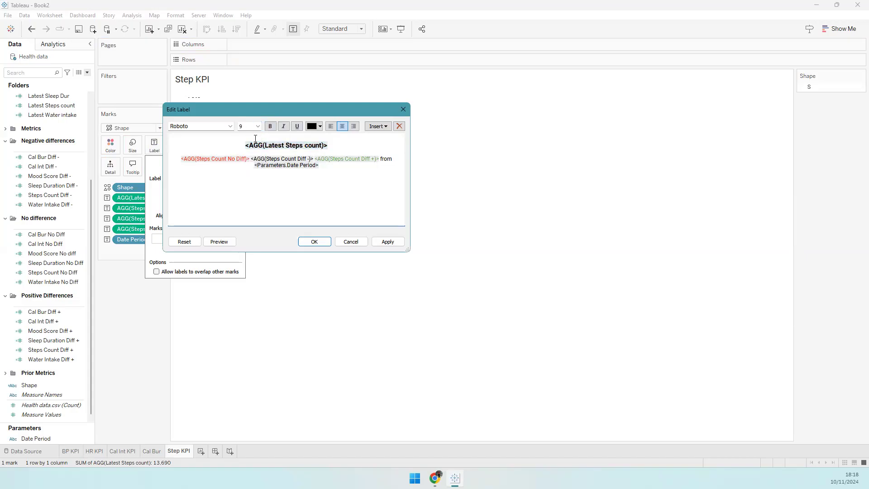
{"action": "key", "text": "Return"}
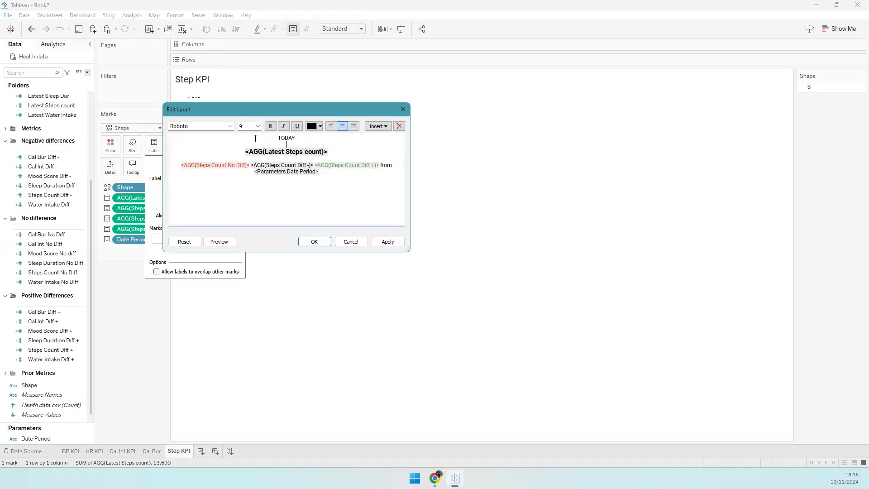
- Recolour the No Diff value grey and the Steps Count Diff - value red
{"action": "double_click", "coordinate": [304, 167]}
{"action": "left_click", "coordinate": [320, 128]}
{"action": "left_click", "coordinate": [264, 184]}
{"action": "double_click", "coordinate": [234, 166]}
{"action": "left_click", "coordinate": [320, 126]}
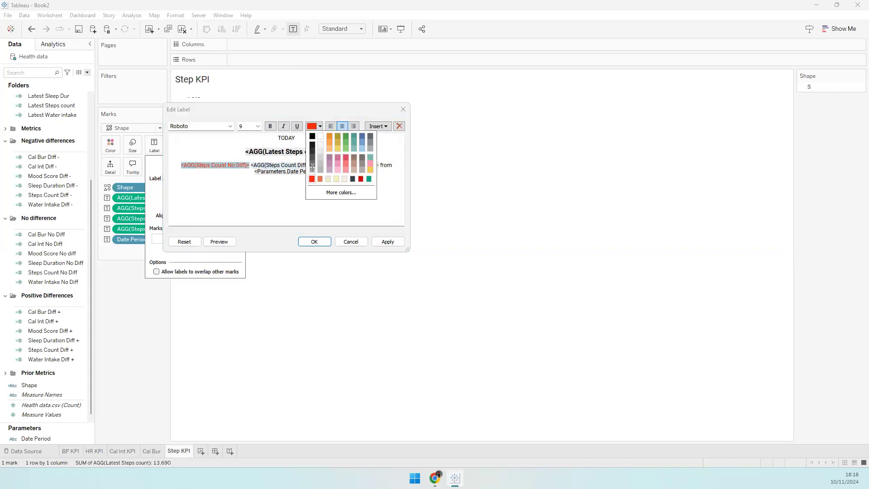
{"action": "left_click", "coordinate": [312, 166]}
{"action": "double_click", "coordinate": [285, 165]}
{"action": "left_click", "coordinate": [312, 128]}
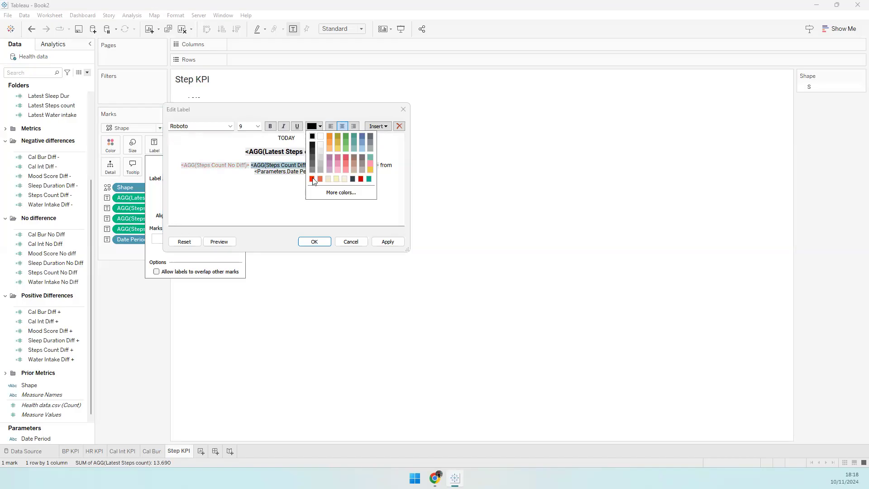
{"action": "left_click", "coordinate": [312, 179]}
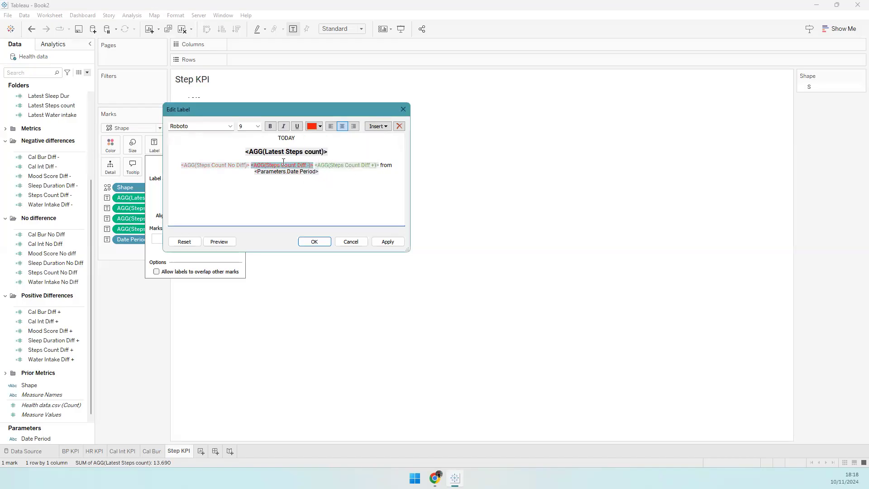
- Make the TODAY header dark grey and apply the label edits
{"action": "left_click_drag", "start_coordinate": [297, 139], "coordinate": [266, 138]}
{"action": "left_click", "coordinate": [313, 127]}
{"action": "left_click", "coordinate": [313, 160]}
{"action": "left_click", "coordinate": [315, 241]}
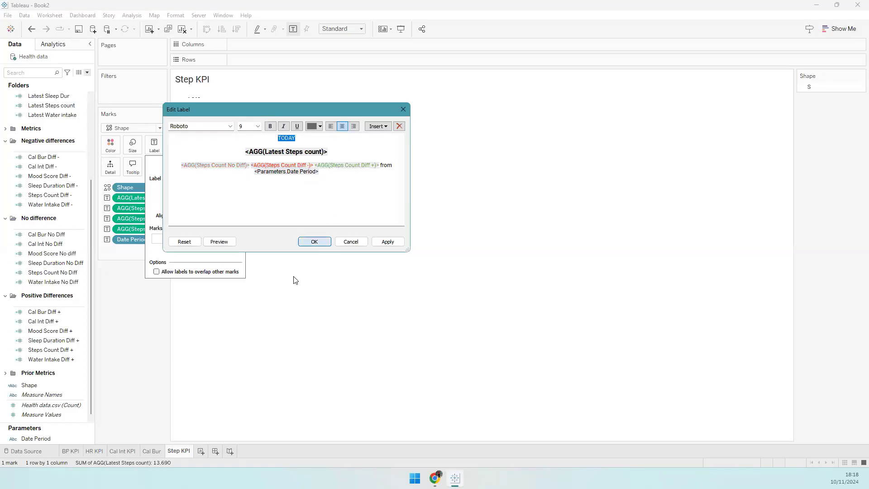
- Fit the card to Entire View and left-align the label
{"action": "left_click", "coordinate": [295, 78]}
{"action": "left_click", "coordinate": [341, 29]}
{"action": "left_click", "coordinate": [338, 60]}
{"action": "left_click", "coordinate": [156, 149]}
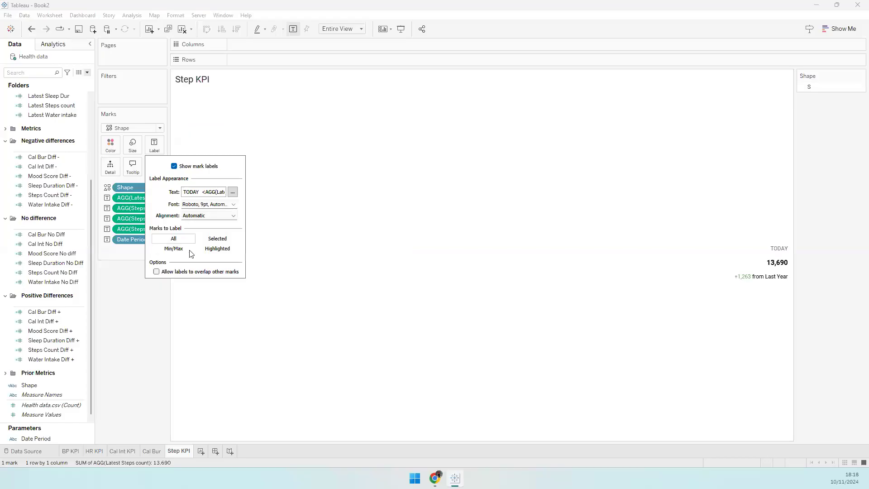
{"action": "left_click", "coordinate": [207, 215]}
{"action": "left_click", "coordinate": [194, 251]}
{"action": "left_click", "coordinate": [144, 379]}
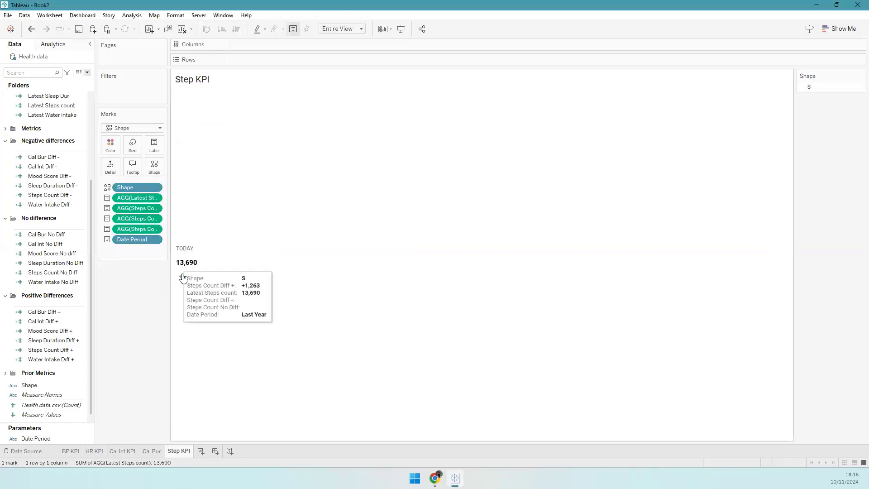
- Remove the extra spaces before the Diff - and Diff + values in the label
{"action": "left_click", "coordinate": [155, 145]}
{"action": "left_click", "coordinate": [233, 192]}
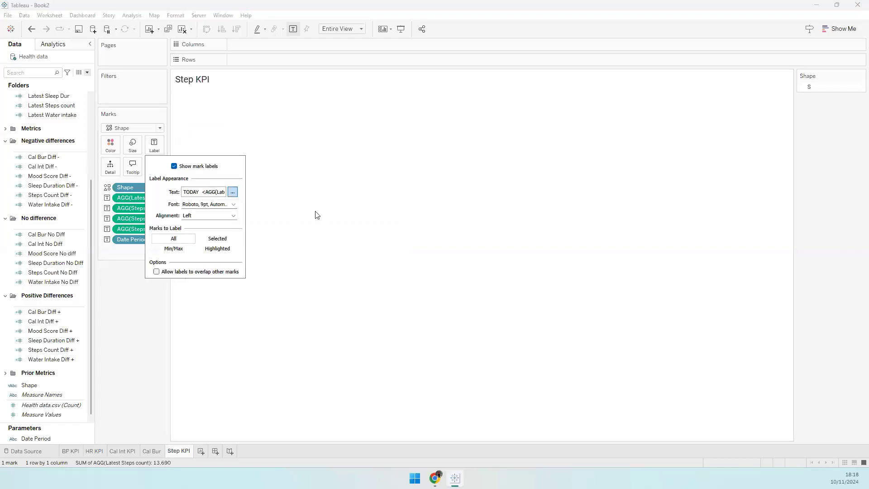
{"action": "left_click", "coordinate": [241, 165]}
{"action": "key", "text": "BackSpace"}
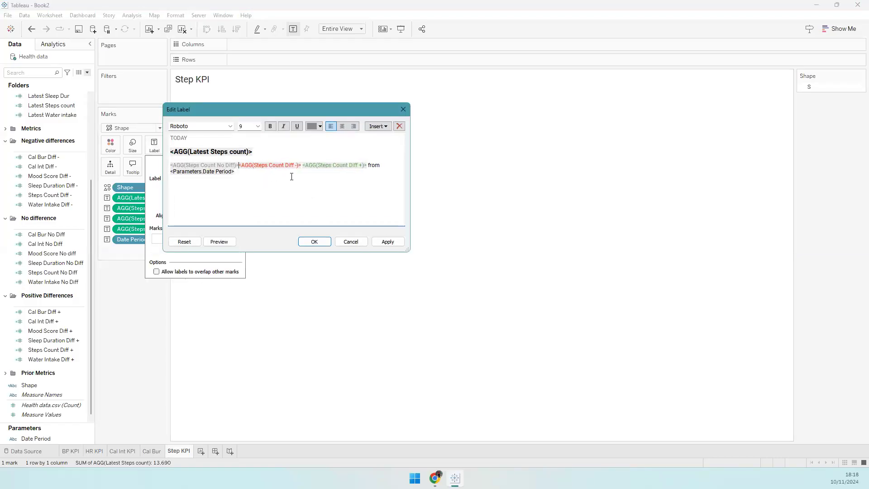
{"action": "left_click", "coordinate": [302, 165]}
{"action": "key", "text": "BackSpace"}
{"action": "left_click", "coordinate": [315, 242]}
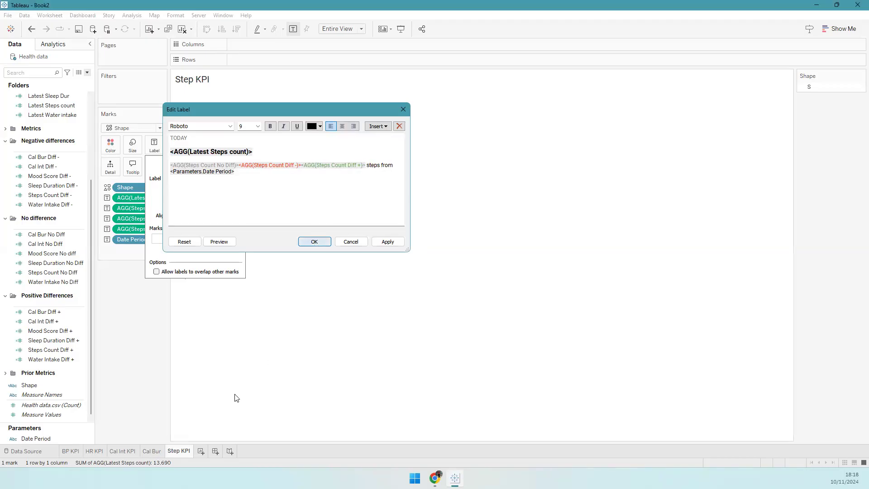
- Edit the Cal Bur label text, restoring the accidentally deleted count line
{"action": "left_click", "coordinate": [152, 451]}
{"action": "left_click", "coordinate": [154, 145]}
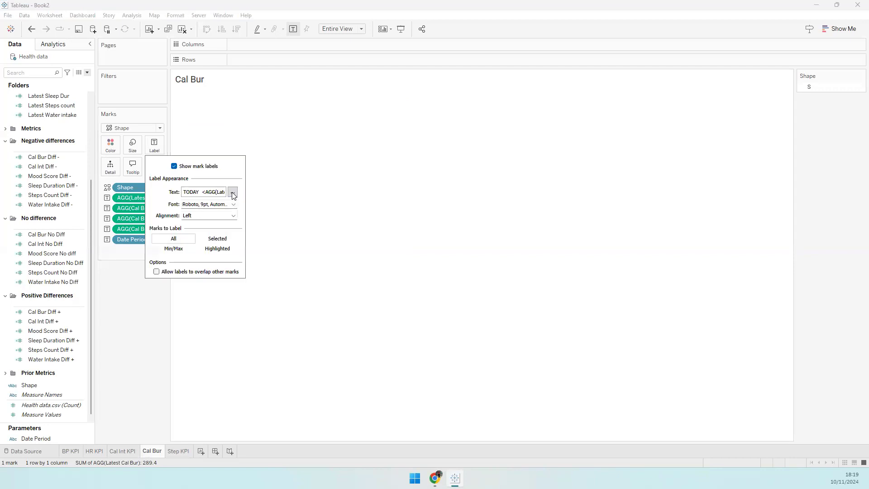
{"action": "left_click", "coordinate": [232, 194]}
{"action": "triple_click", "coordinate": [303, 148]}
{"action": "key", "text": "BackSpace"}
{"action": "key", "text": "ctrl+z"}
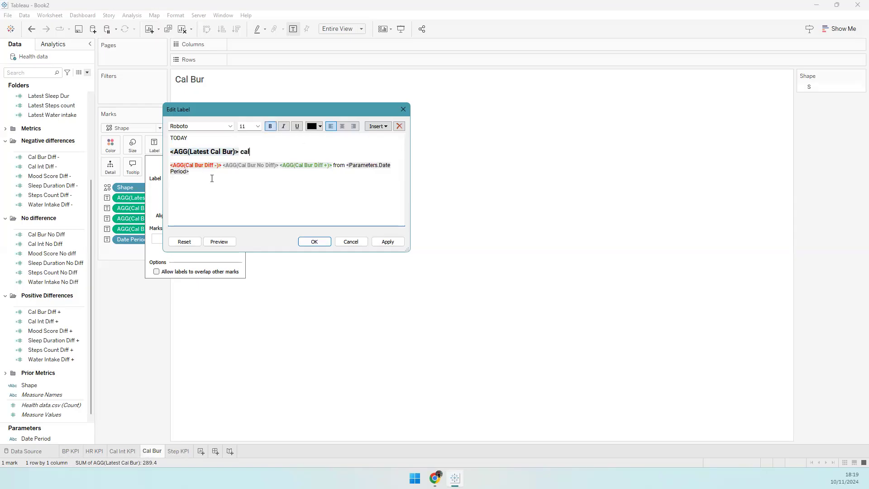
{"action": "left_click", "coordinate": [336, 166]}
{"action": "left_click", "coordinate": [314, 242]}
- Set the Cal Bur card's 'cal' unit to size 9 without bold
{"action": "left_click", "coordinate": [122, 451]}
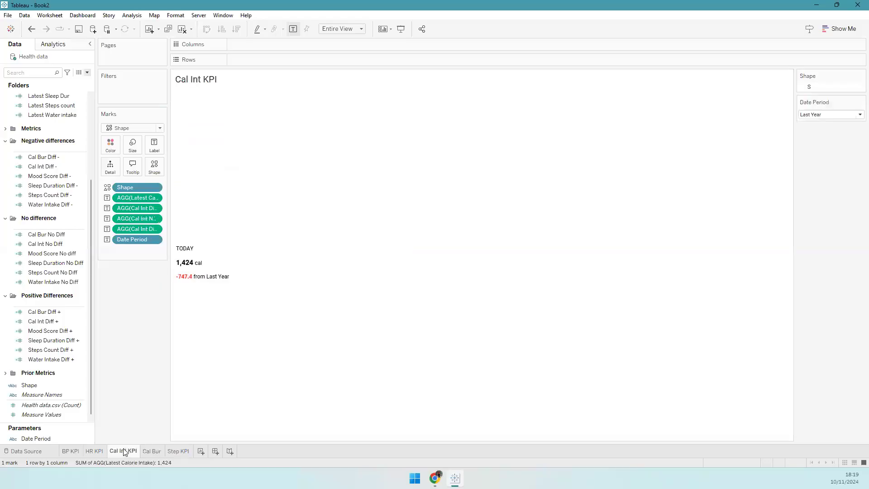
{"action": "left_click", "coordinate": [158, 452]}
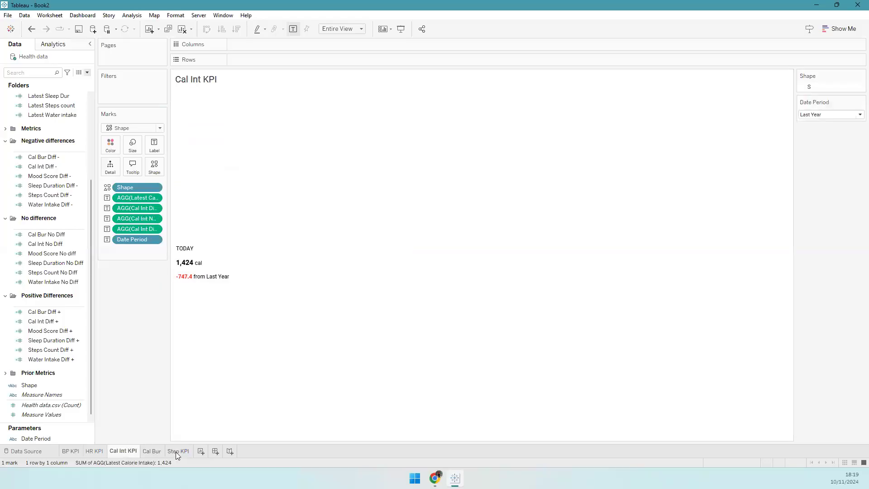
{"action": "left_click", "coordinate": [155, 145]}
{"action": "left_click", "coordinate": [234, 191]}
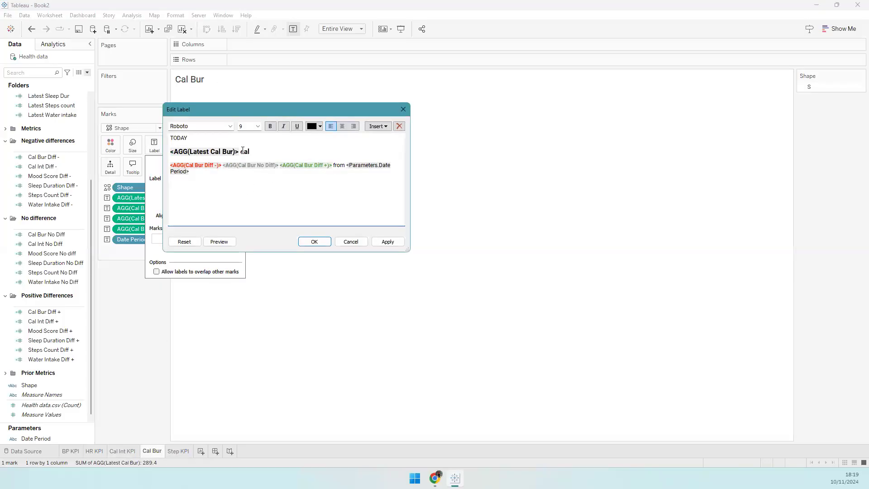
{"action": "left_click", "coordinate": [271, 126]}
{"action": "left_click", "coordinate": [257, 126]}
{"action": "left_click", "coordinate": [246, 144]}
{"action": "left_click", "coordinate": [314, 242]}
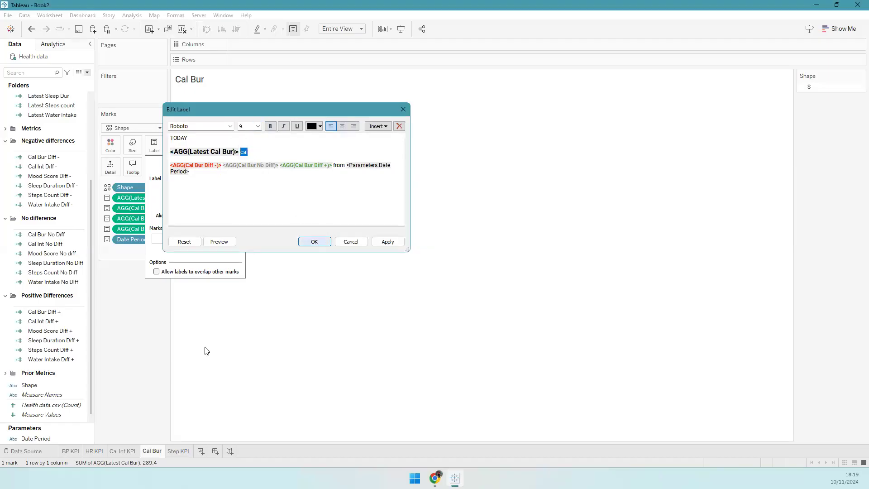
- On Step KPI, delete 'steps' from the change line and the extra space before 'from'
{"action": "left_click", "coordinate": [179, 451]}
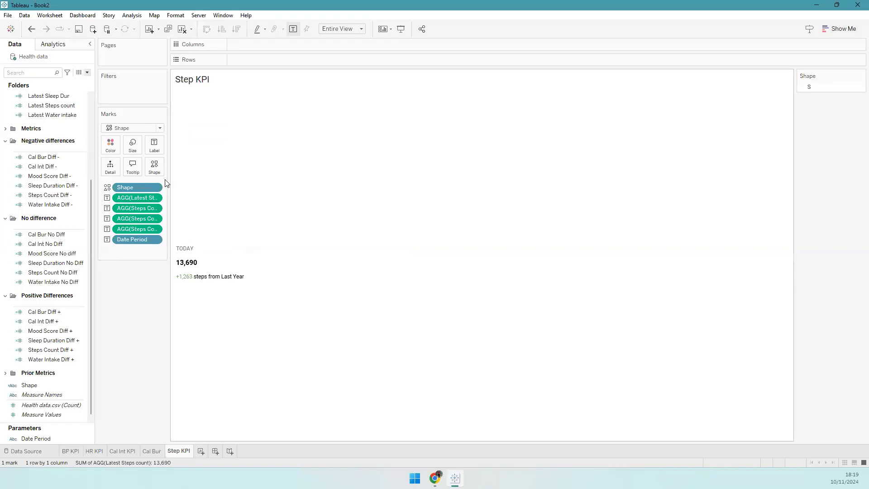
{"action": "left_click", "coordinate": [154, 145]}
{"action": "left_click", "coordinate": [229, 193]}
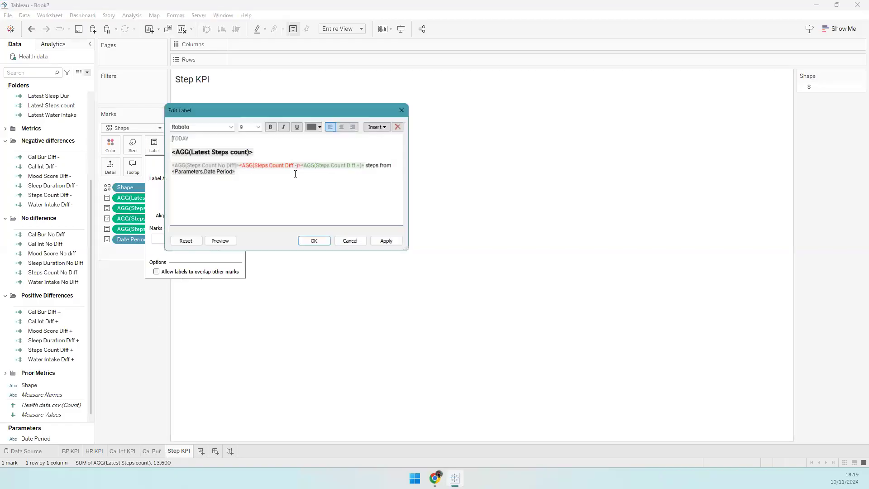
{"action": "left_click_drag", "start_coordinate": [368, 165], "coordinate": [377, 164]}
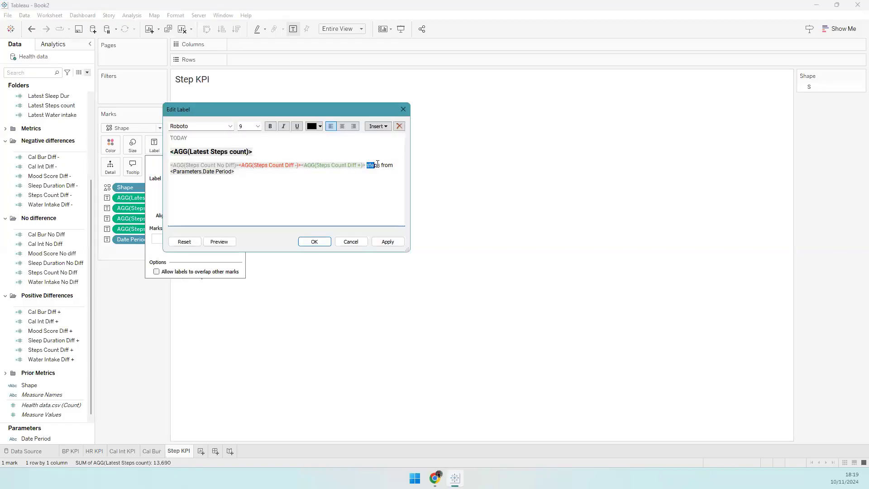
{"action": "key", "text": "BackSpace"}
{"action": "left_click", "coordinate": [314, 242]}
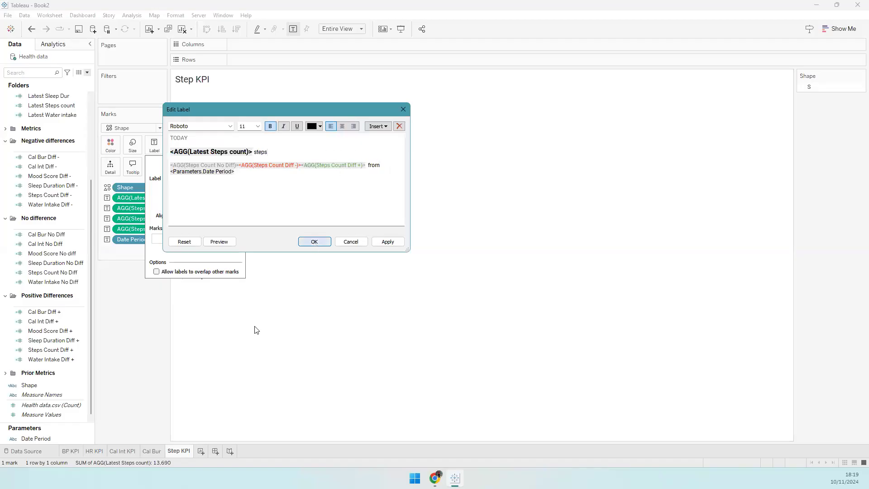
{"action": "left_click", "coordinate": [153, 374]}
{"action": "left_click", "coordinate": [154, 145]}
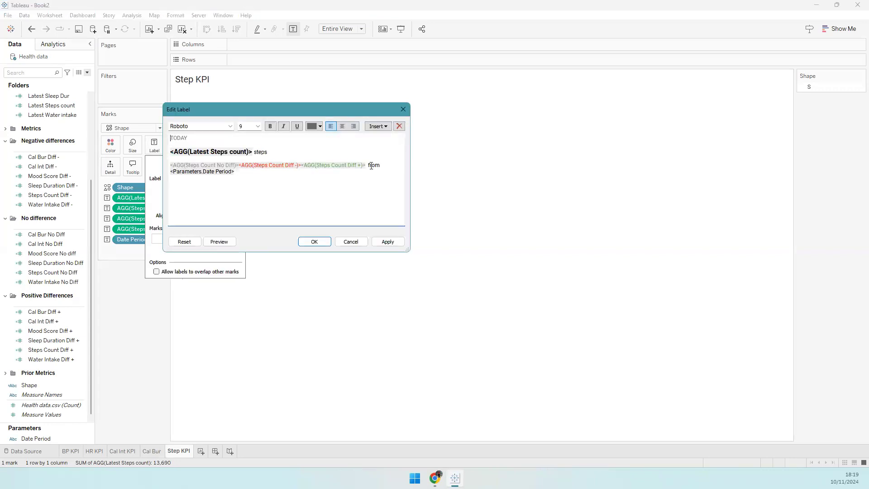
{"action": "key", "text": "BackSpace"}
- Apply the Step KPI spacing fix and duplicate the sheet as Sleep KPI
{"action": "left_click", "coordinate": [314, 241]}
{"action": "right_click", "coordinate": [177, 451]}
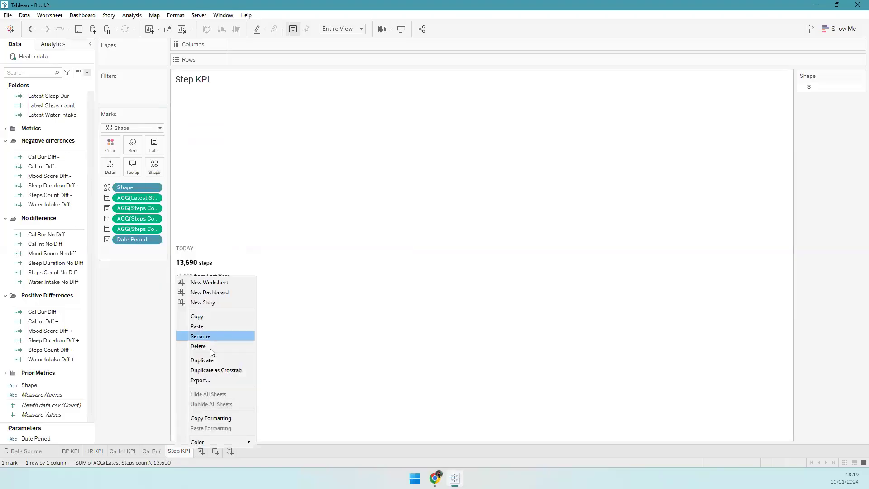
{"action": "left_click", "coordinate": [210, 360]}
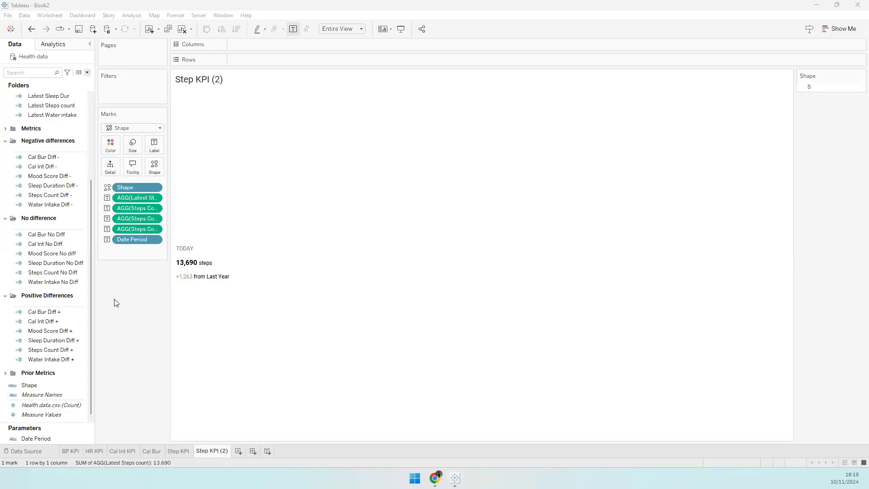
{"action": "double_click", "coordinate": [212, 450]}
{"action": "type", "text": "Sle"}
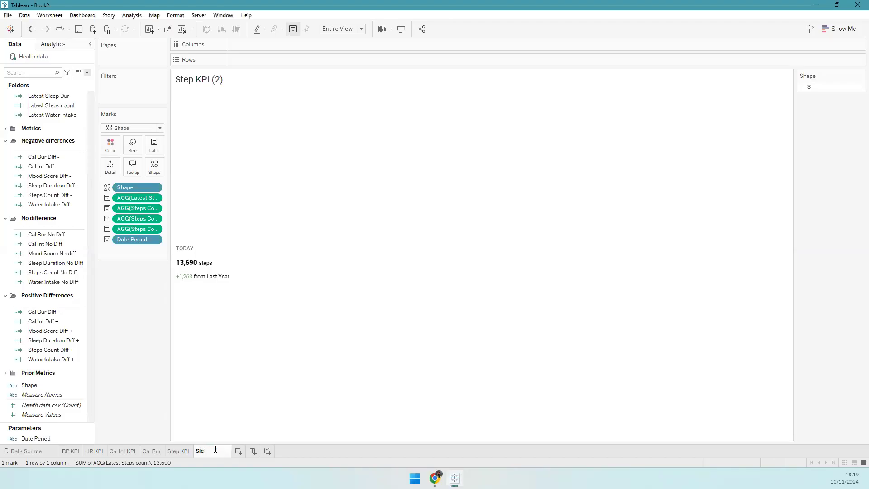
{"action": "type", "text": "ep KPI"}
{"action": "key", "text": "Return"}
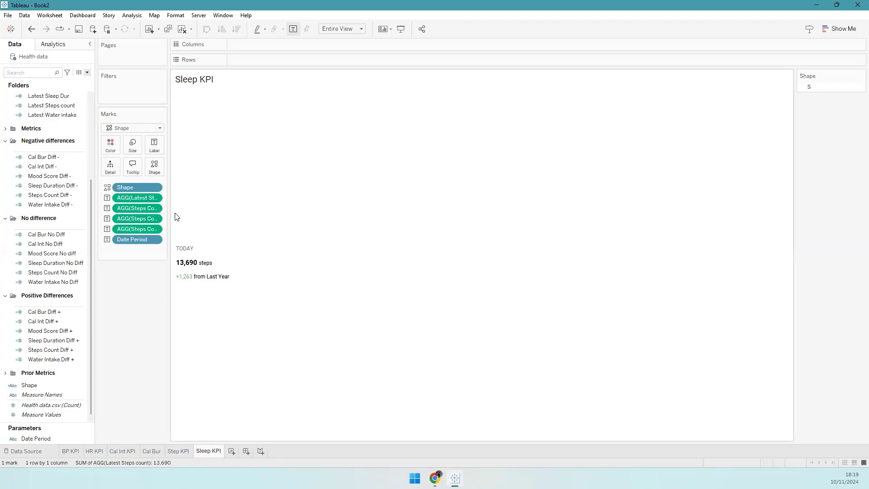
- Replace the steps fields on Marks with Latest Sleep Dur and the Sleep Duration Diff fields
{"action": "mouse_move", "coordinate": [169, 209]}
{"action": "left_mouse_down"}
{"action": "mouse_move", "coordinate": [201, 212]}
{"action": "mouse_move", "coordinate": [185, 211]}
{"action": "left_mouse_up"}
{"action": "scroll", "coordinate": [51, 176], "scroll_direction": "up", "scroll_amount": 3}
{"action": "left_click_drag", "start_coordinate": [49, 198], "coordinate": [158, 199]}
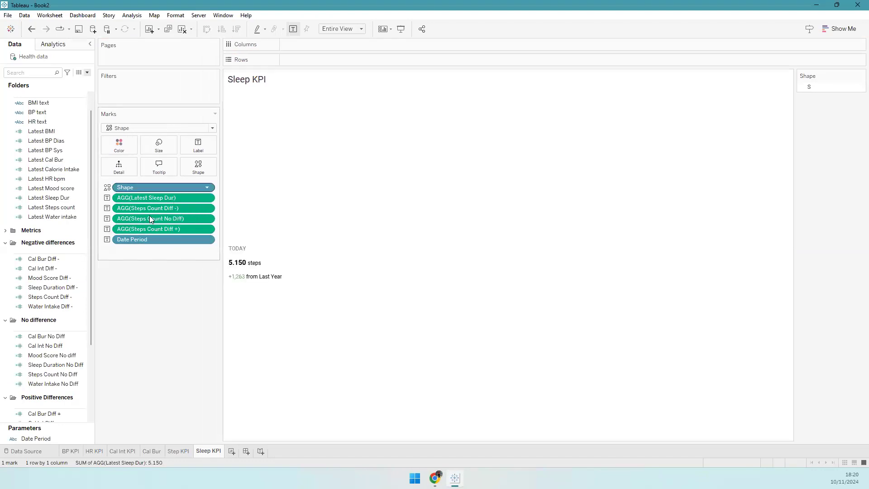
{"action": "left_click", "coordinate": [50, 288]}
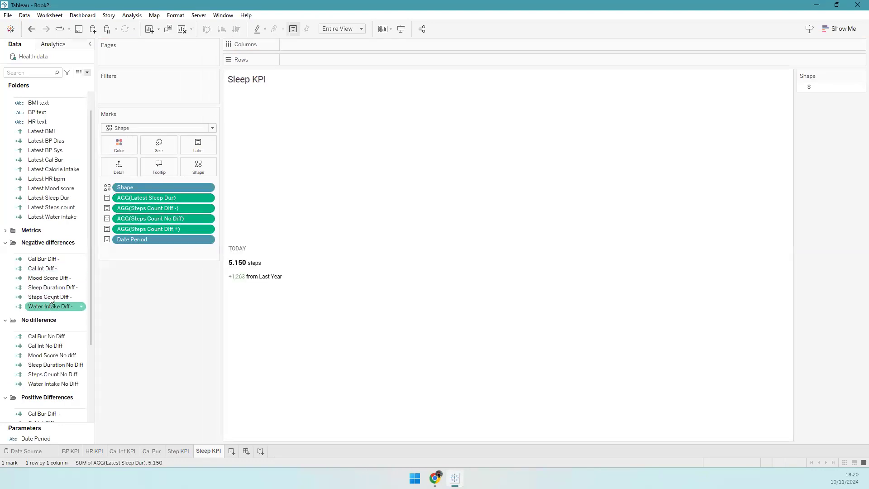
{"action": "double_click", "coordinate": [63, 290]}
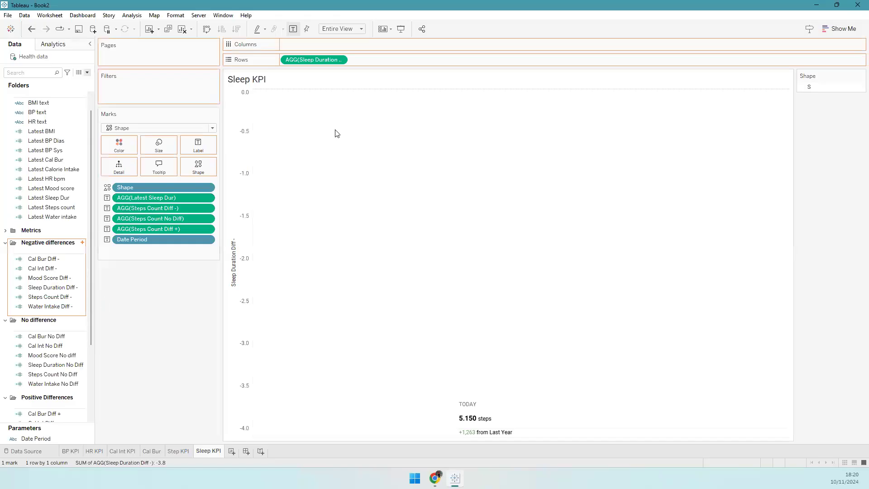
{"action": "left_click_drag", "start_coordinate": [148, 280], "coordinate": [182, 211]}
{"action": "left_click_drag", "start_coordinate": [56, 356], "coordinate": [192, 218]}
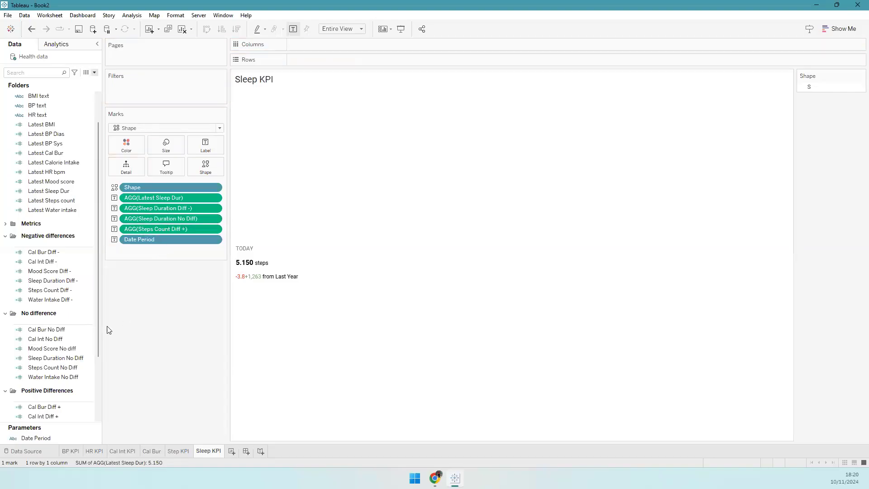
{"action": "left_click_drag", "start_coordinate": [97, 343], "coordinate": [70, 380]}
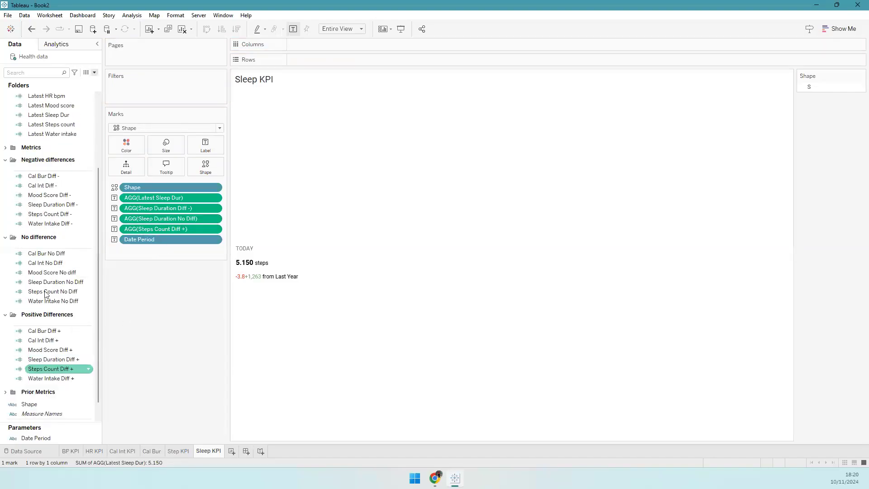
{"action": "left_click_drag", "start_coordinate": [47, 358], "coordinate": [178, 234]}
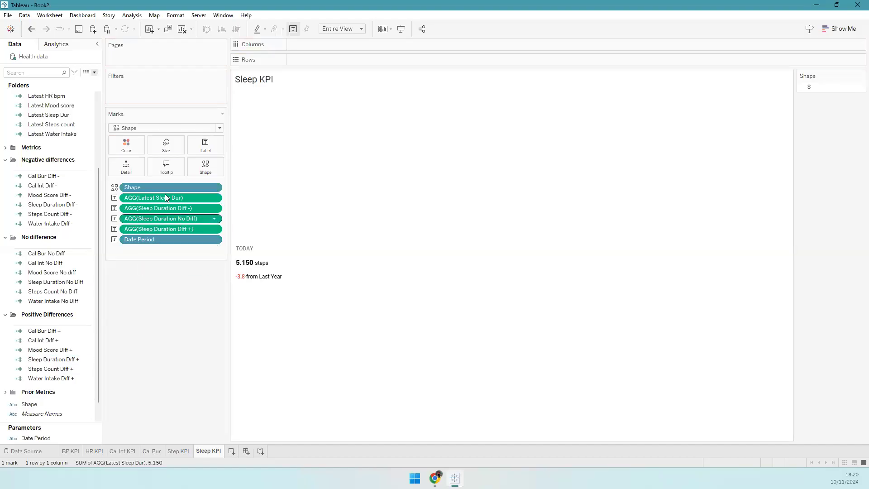
- Change the label unit from 'steps' to 'hrs'
{"action": "left_click", "coordinate": [206, 145]}
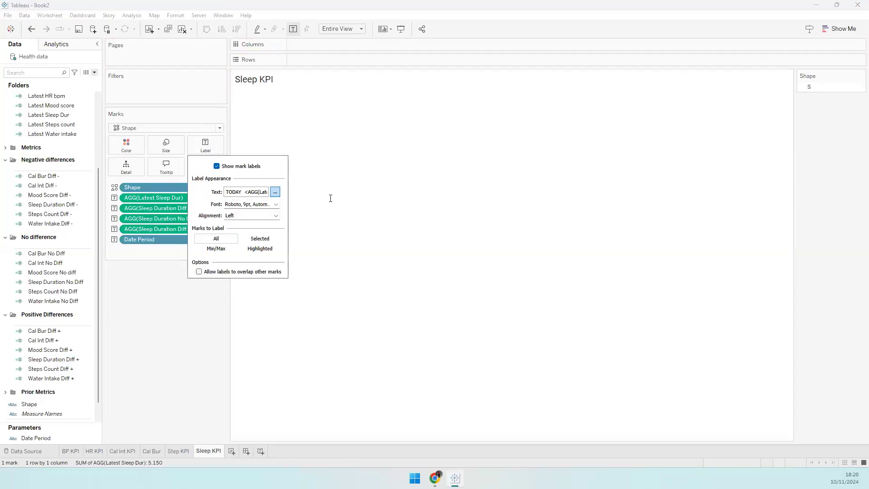
{"action": "left_click", "coordinate": [275, 192]}
{"action": "double_click", "coordinate": [250, 151]}
{"action": "type", "text": "hrs"}
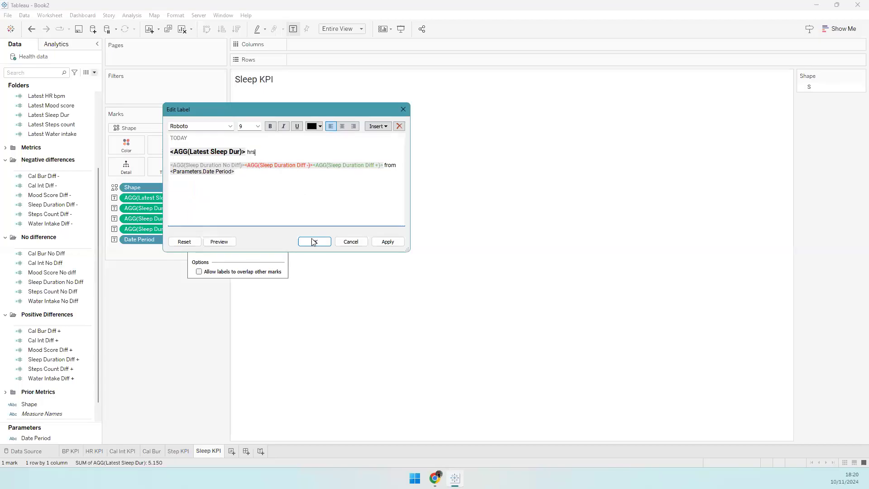
{"action": "left_click", "coordinate": [314, 241]}
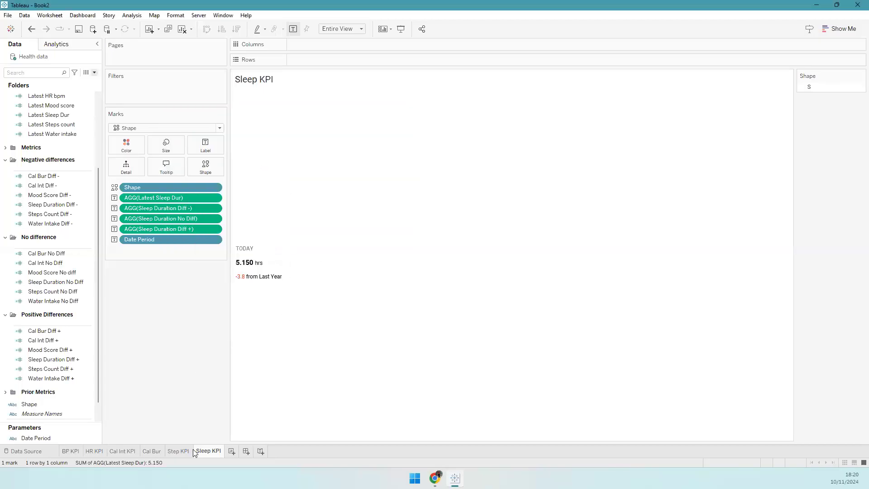
- Duplicate Sleep KPI and swap in Latest Water intake and the three Water Intake diff fields
{"action": "right_click", "coordinate": [219, 452]}
{"action": "left_click", "coordinate": [256, 362]}
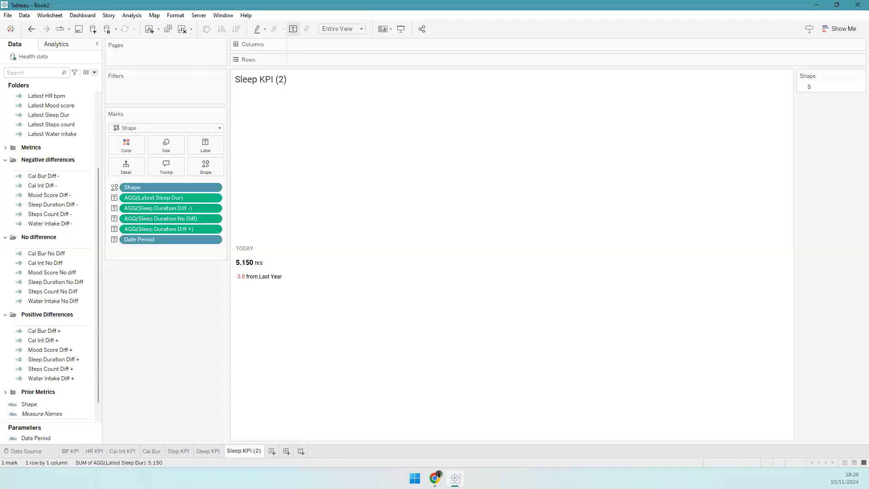
{"action": "left_click_drag", "start_coordinate": [59, 223], "coordinate": [159, 208]}
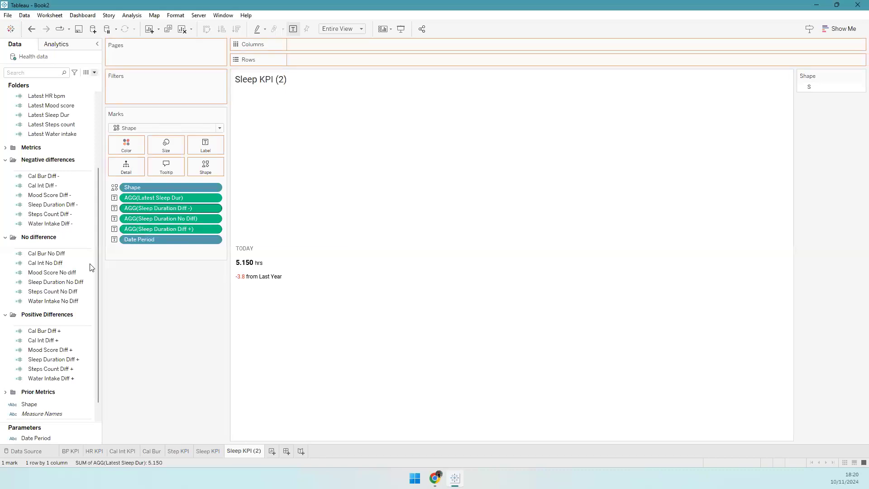
{"action": "left_click_drag", "start_coordinate": [52, 301], "coordinate": [181, 219]}
{"action": "left_click_drag", "start_coordinate": [50, 378], "coordinate": [202, 228]}
{"action": "left_click_drag", "start_coordinate": [52, 133], "coordinate": [167, 195]}
- Change the card's unit from 'hrs' to liters ('lt')
{"action": "left_click", "coordinate": [206, 144]}
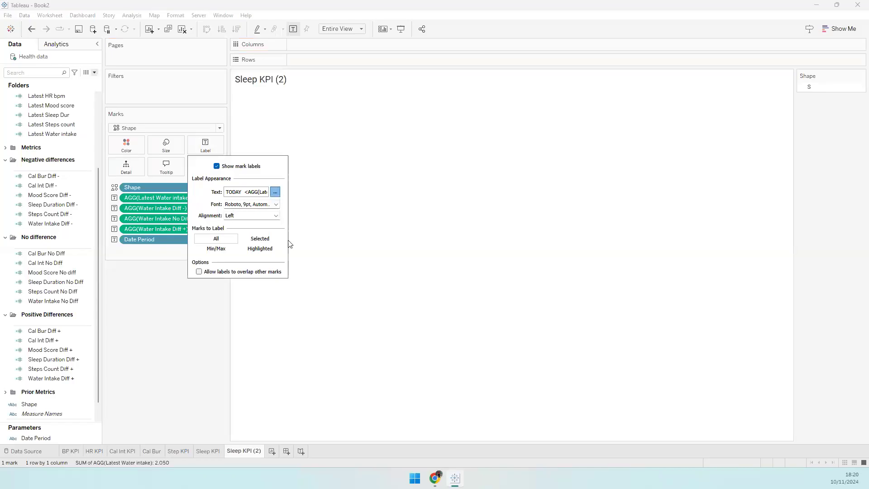
{"action": "left_click", "coordinate": [275, 192]}
{"action": "double_click", "coordinate": [261, 151]}
{"action": "type", "text": "lt"}
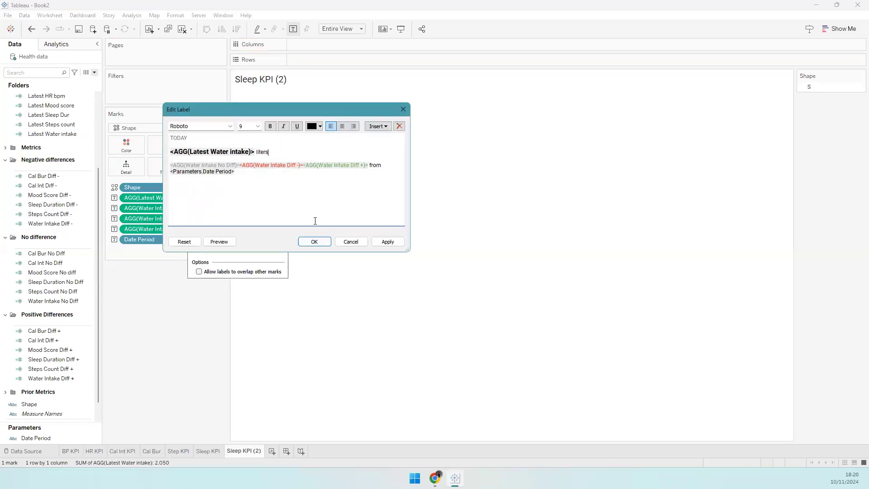
{"action": "left_click", "coordinate": [314, 241]}
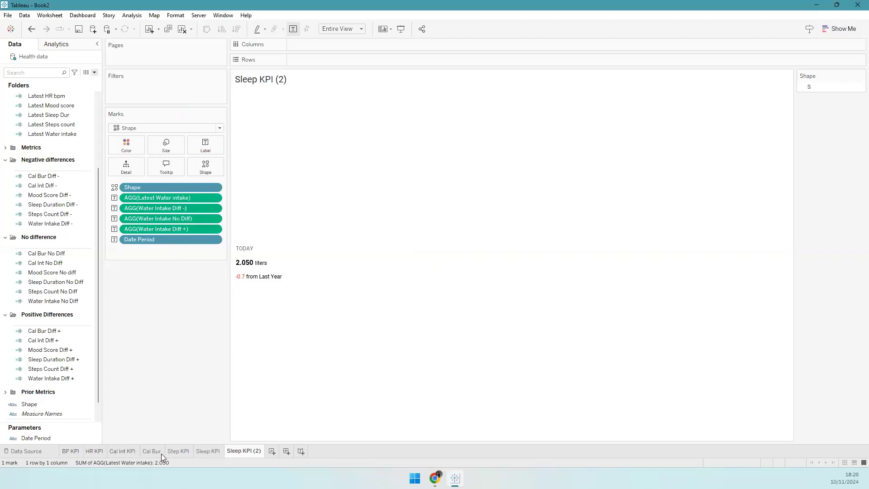
- Rename the copied sheet Water KPI and duplicate it as Water KPI (2)
{"action": "double_click", "coordinate": [244, 450]}
{"action": "type", "text": "Water KPI"}
{"action": "key", "text": "Return"}
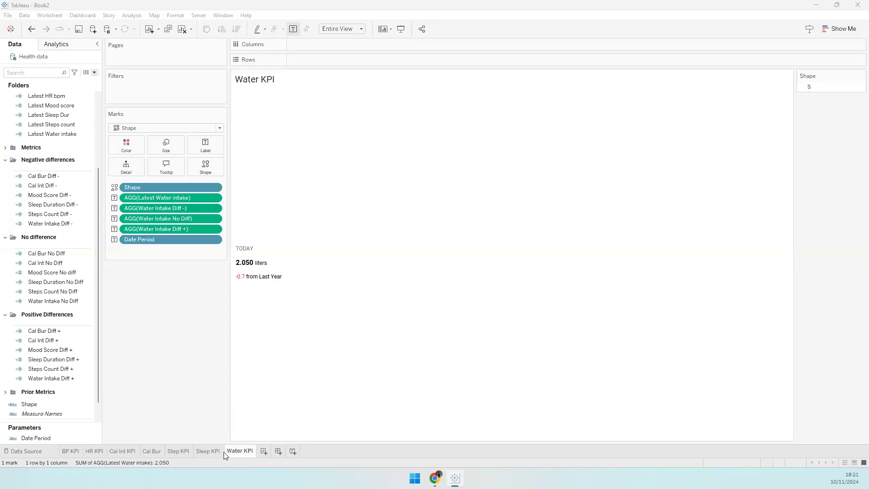
{"action": "right_click", "coordinate": [235, 455]}
{"action": "left_click", "coordinate": [258, 400]}
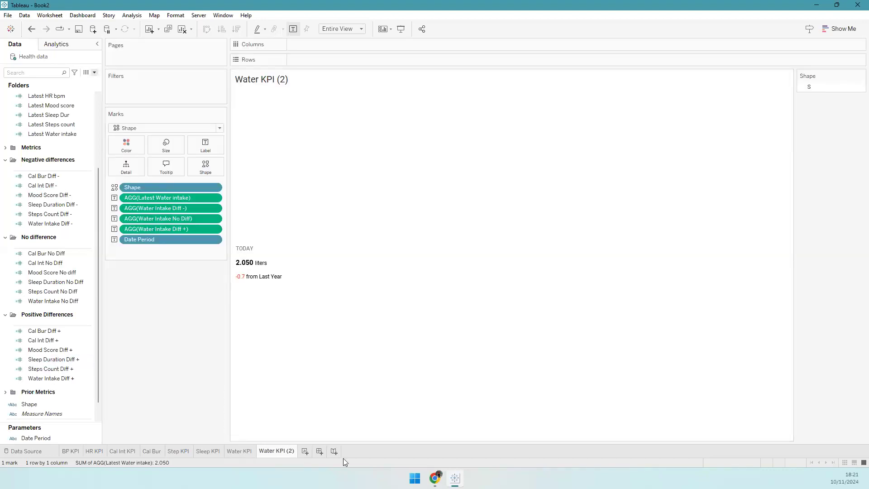
- Duplicate the BP KPI sheet as the starting point for the BMI card
{"action": "left_click", "coordinate": [67, 451]}
{"action": "right_click", "coordinate": [66, 451]}
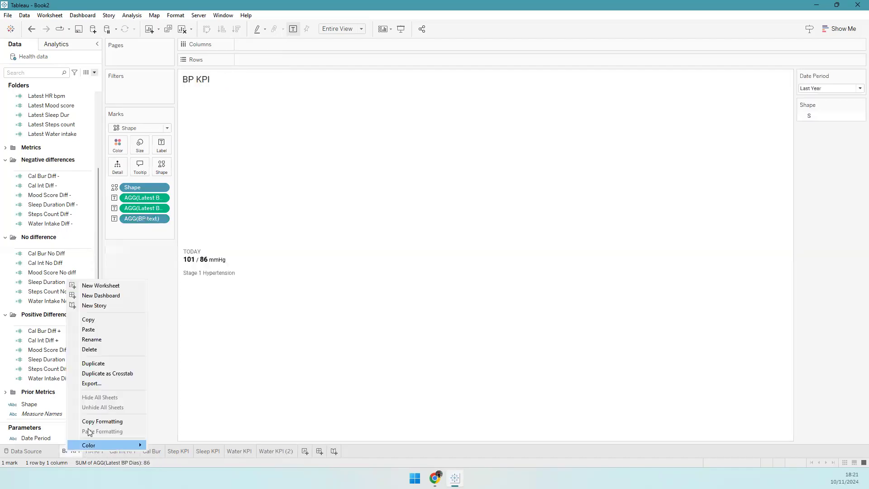
{"action": "key", "text": "Escape"}
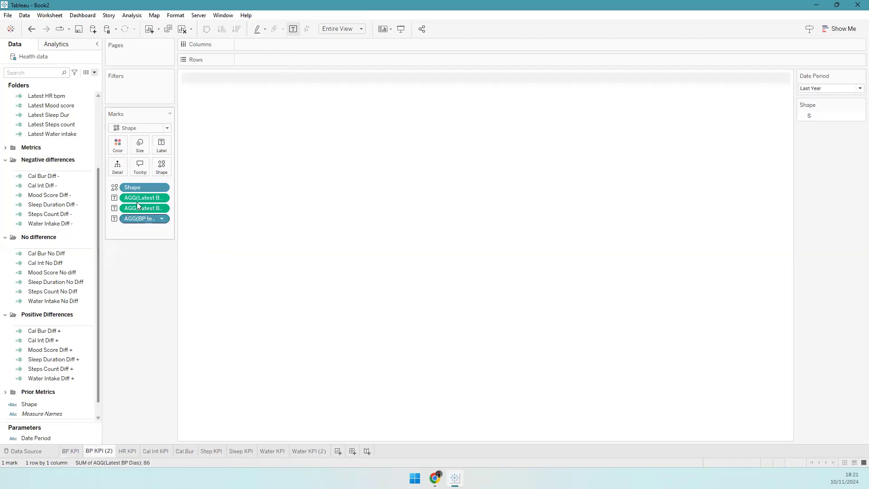
{"action": "scroll", "coordinate": [57, 148], "scroll_direction": "up", "scroll_amount": 4}
- Replace the card's value with Latest BMI and the status text with BMI text
{"action": "left_click_drag", "start_coordinate": [51, 153], "coordinate": [141, 294]}
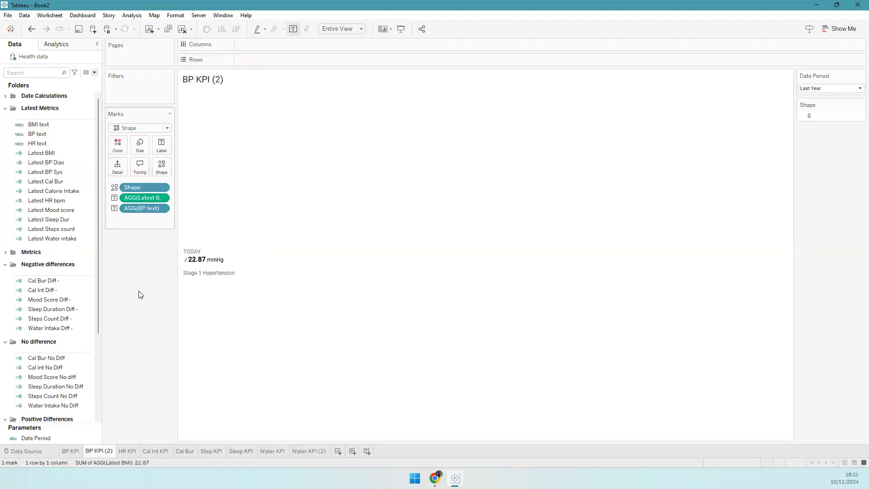
{"action": "left_click", "coordinate": [162, 145]}
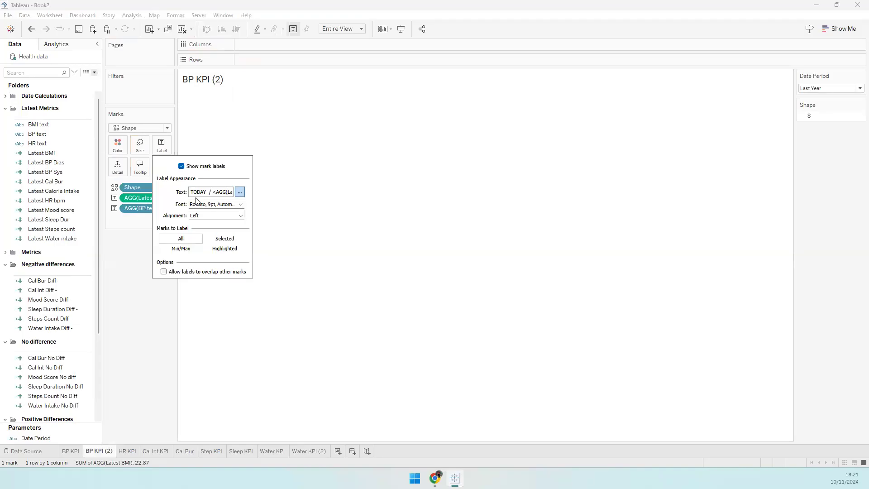
{"action": "left_click", "coordinate": [79, 214]}
{"action": "left_click_drag", "start_coordinate": [40, 126], "coordinate": [140, 210]}
- Remove ' mmHg' and the '/' from the label so 22.87 shows without a unit
{"action": "left_click", "coordinate": [161, 145]}
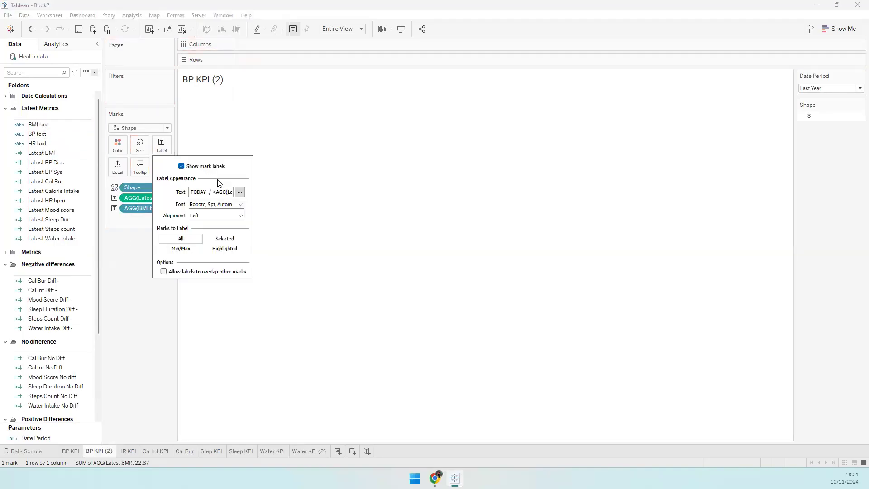
{"action": "left_click", "coordinate": [243, 199]}
{"action": "left_click_drag", "start_coordinate": [256, 145], "coordinate": [234, 146]}
{"action": "key", "text": "BackSpace"}
{"action": "key", "text": "Delete"}
{"action": "left_click", "coordinate": [314, 241]}
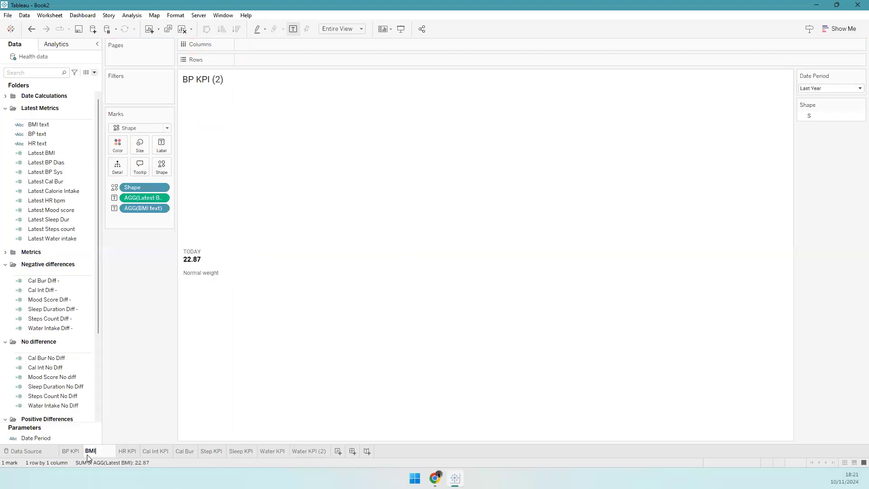
- Name the copied sheet BMI KPI and rename Water KPI (2) to Mood Score
{"action": "left_click", "coordinate": [87, 454]}
{"action": "type", "text": "BMI KpI"}
{"action": "key", "text": "Return"}
{"action": "left_click", "coordinate": [300, 454]}
{"action": "double_click", "coordinate": [300, 454]}
{"action": "type", "text": "mood"}
{"action": "key", "text": "BackSpace"}
{"action": "key", "text": "BackSpace"}
{"action": "key", "text": "BackSpace"}
{"action": "key", "text": "BackSpace"}
{"action": "type", "text": "Mo"}
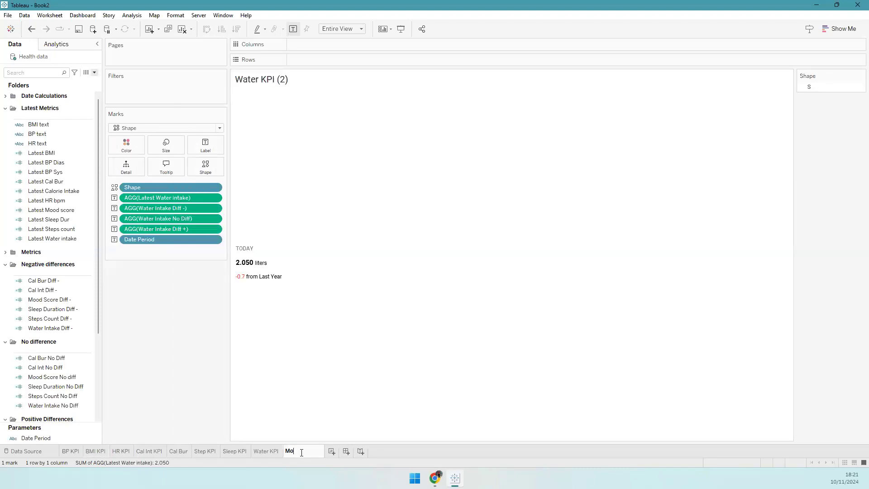
{"action": "type", "text": "od Score"}
{"action": "key", "text": "Return"}
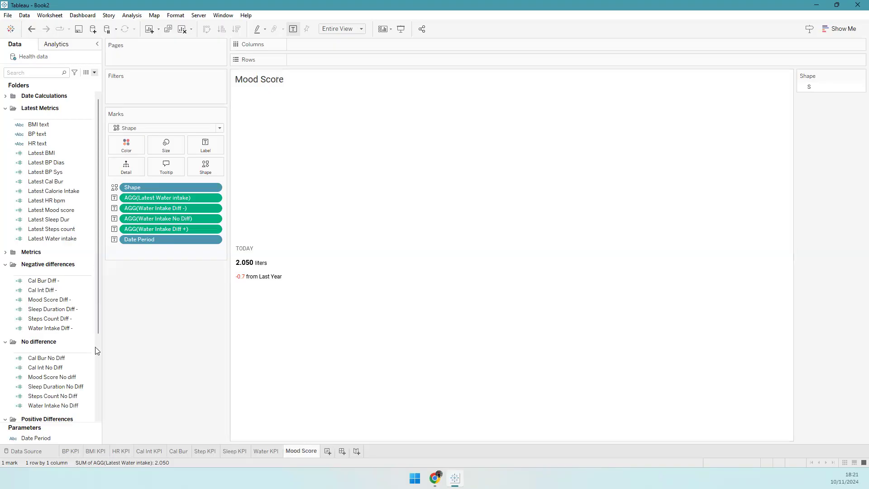
- Swap in Latest Mood score, Mood Score Diff -, Mood Score No diff and Diff + fields
{"action": "left_click", "coordinate": [5, 108]}
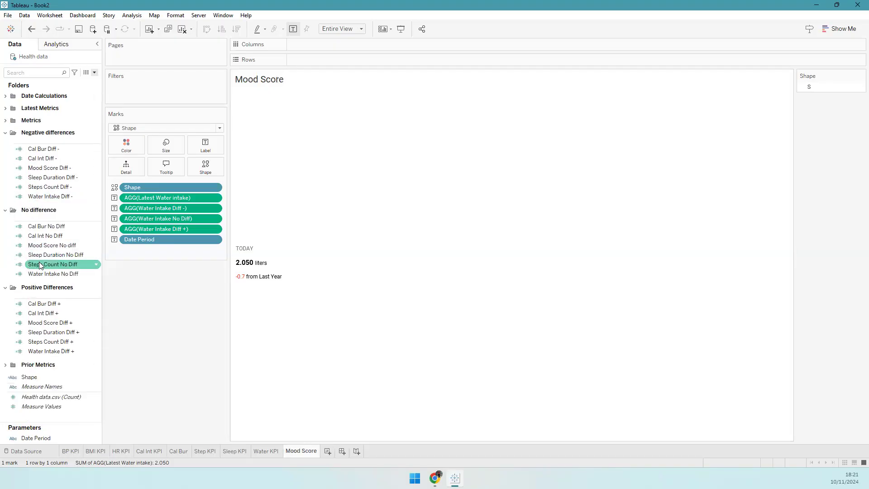
{"action": "left_click", "coordinate": [6, 109]}
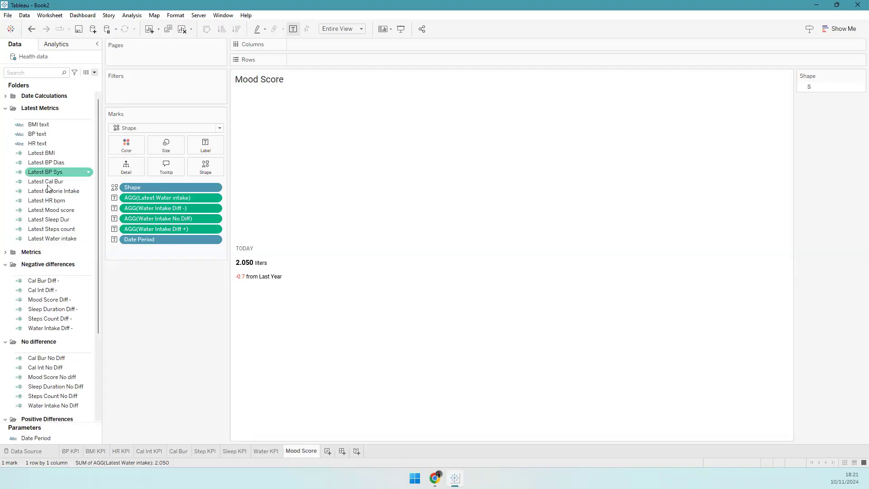
{"action": "left_click_drag", "start_coordinate": [50, 210], "coordinate": [173, 199]}
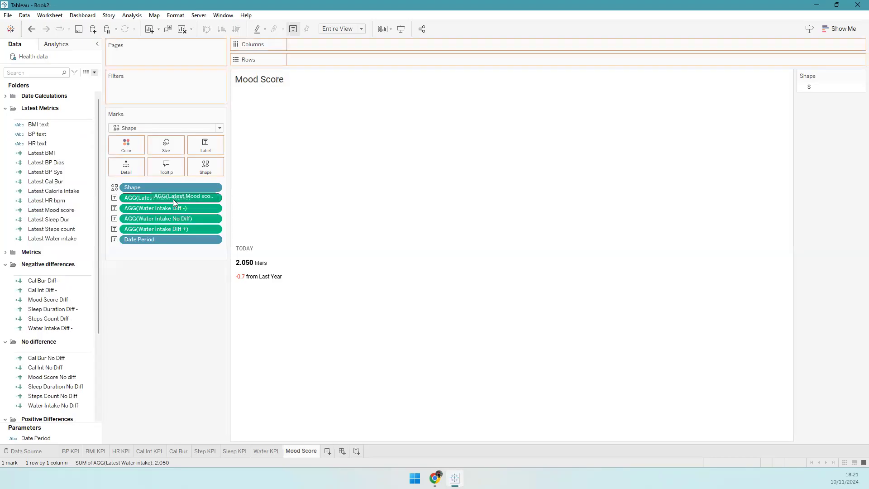
{"action": "left_click_drag", "start_coordinate": [48, 299], "coordinate": [173, 209]}
{"action": "left_click_drag", "start_coordinate": [49, 378], "coordinate": [184, 219]}
{"action": "scroll", "coordinate": [61, 330], "scroll_direction": "down", "scroll_amount": 3}
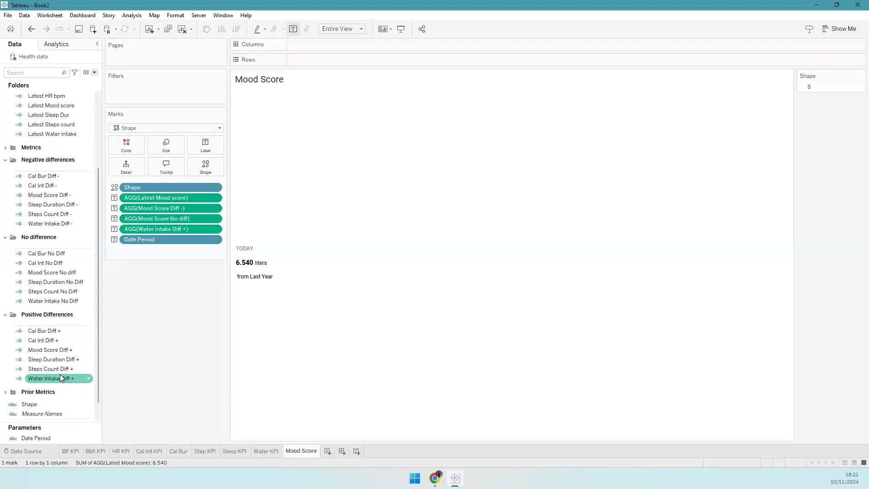
{"action": "left_click_drag", "start_coordinate": [56, 350], "coordinate": [159, 229]}
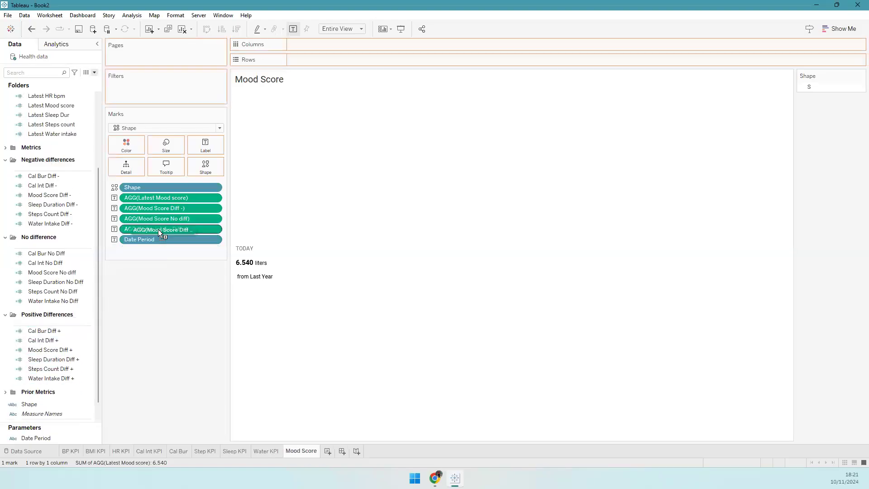
- Delete the 'liters' unit from the Mood Score label so 6.540 appears unitless
{"action": "left_click", "coordinate": [202, 149]}
{"action": "left_click", "coordinate": [275, 196]}
{"action": "double_click", "coordinate": [259, 151]}
{"action": "key", "text": "BackSpace"}
{"action": "left_click", "coordinate": [315, 241]}
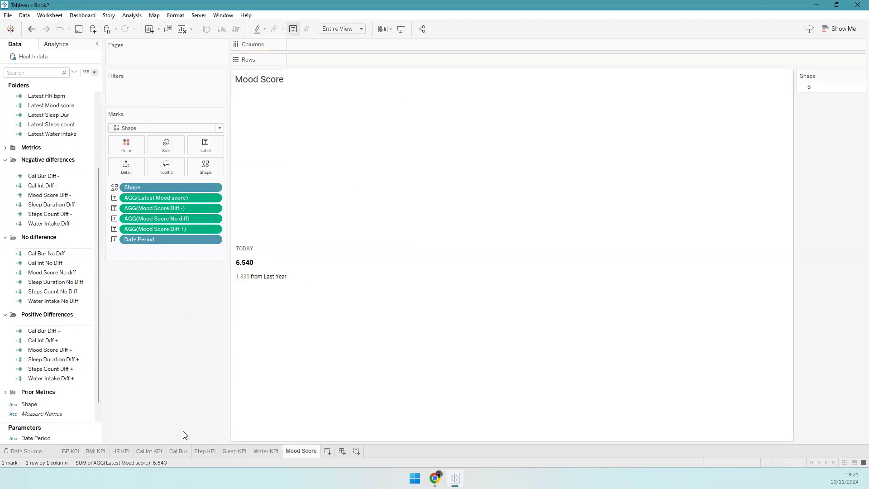
- Review each KPI card sheet from BMI through Water, ending on Mood Score
{"action": "left_click", "coordinate": [94, 451]}
{"action": "left_click", "coordinate": [121, 450]}
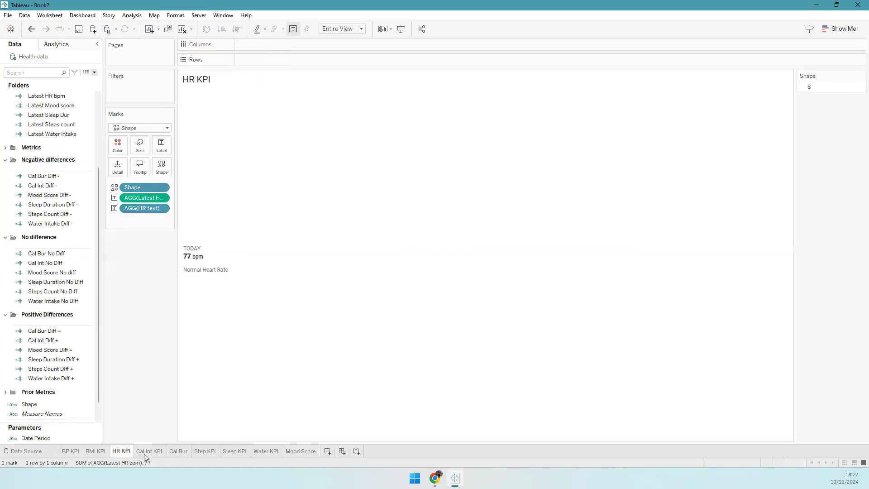
{"action": "left_click", "coordinate": [149, 450]}
{"action": "left_click", "coordinate": [178, 451]}
{"action": "left_click", "coordinate": [208, 451]}
{"action": "left_click", "coordinate": [235, 451]}
{"action": "left_click", "coordinate": [266, 450]}
{"action": "left_click", "coordinate": [296, 451]}
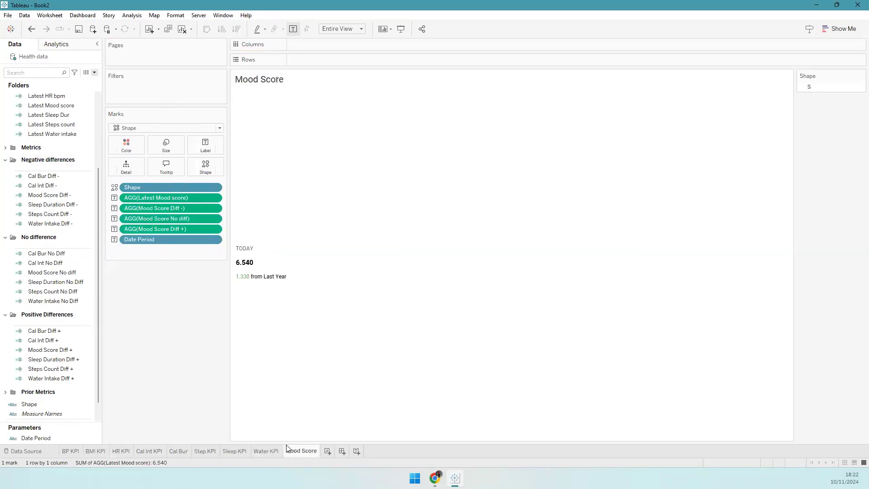
- Add new worksheet Sheet 10 and compare against the reference dashboard's Mood Score card (6.5/10, +1.3)
{"action": "left_click", "coordinate": [327, 451]}
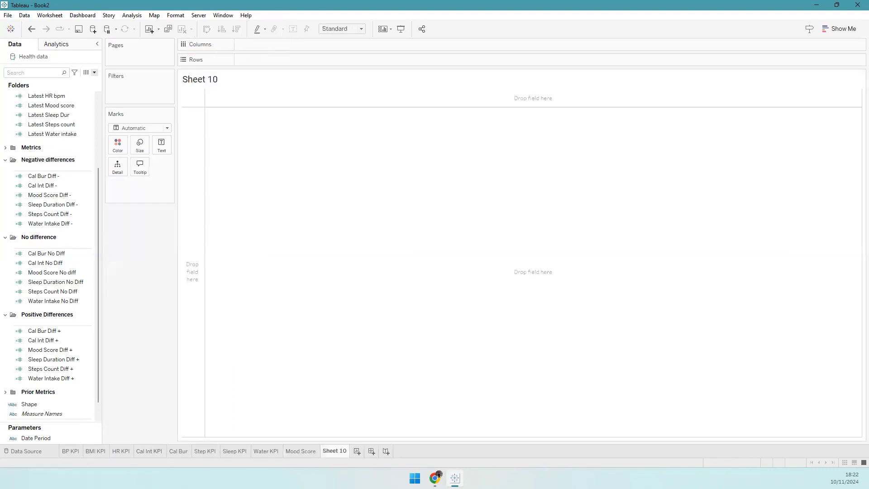
{"action": "key", "text": "alt+Tab"}
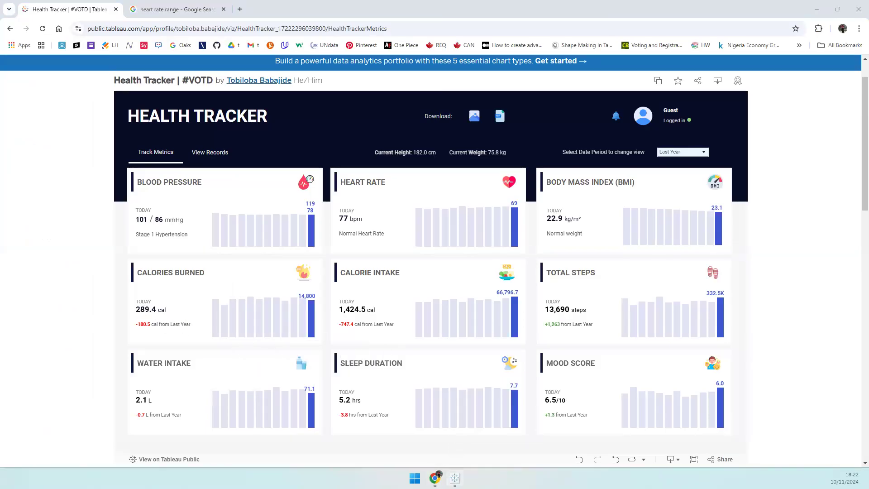
{"action": "left_click", "coordinate": [455, 478]}
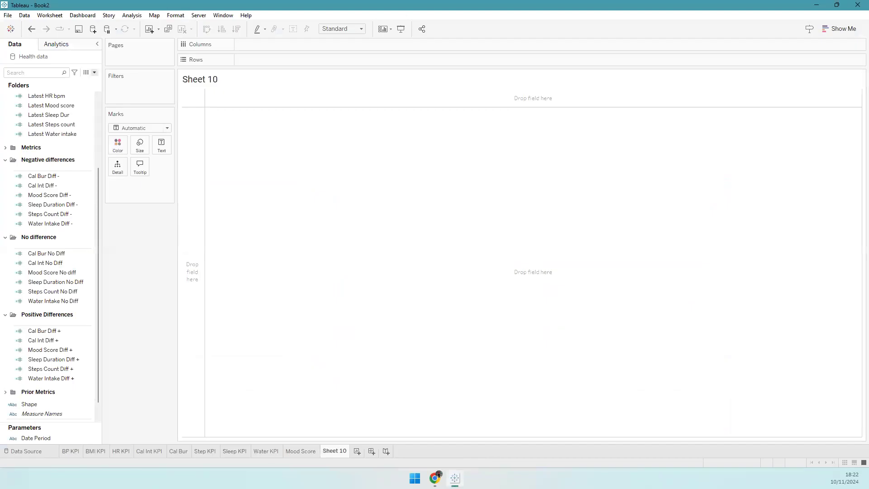
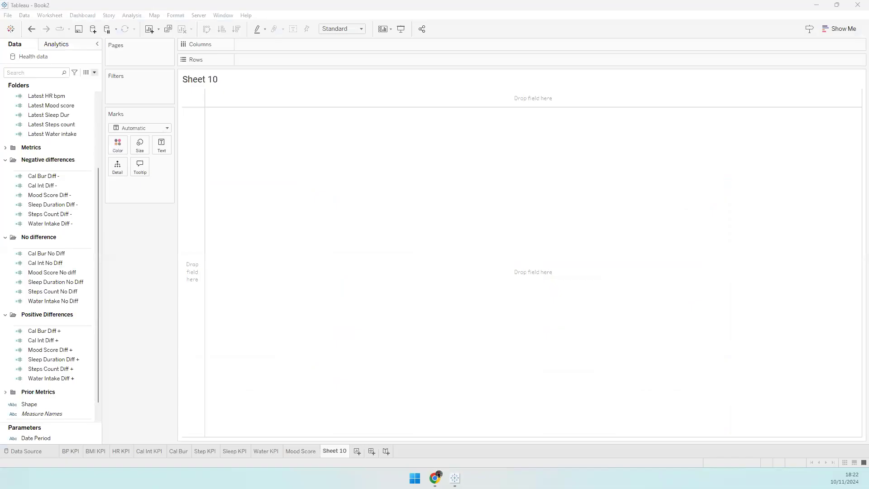
- Place Date Period Selected on Columns for January–December headers and show the Date Period parameter control
{"action": "left_click", "coordinate": [5, 142]}
{"action": "left_click", "coordinate": [5, 156]}
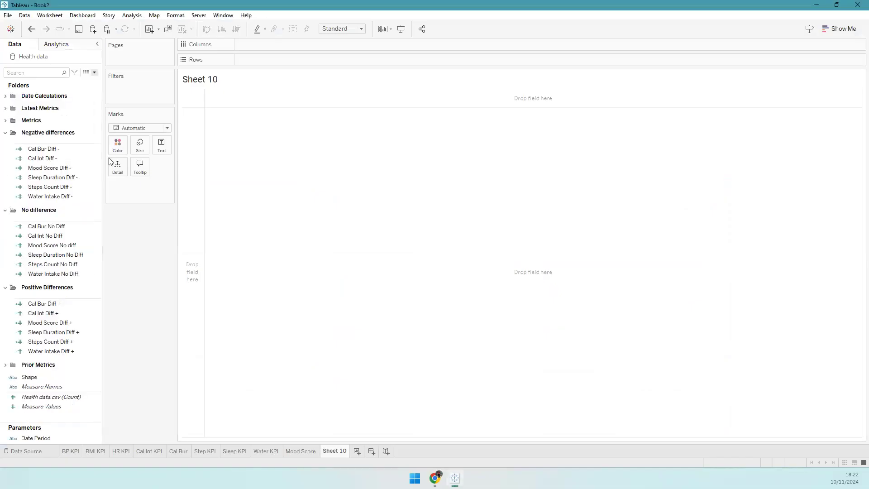
{"action": "left_click", "coordinate": [6, 96]}
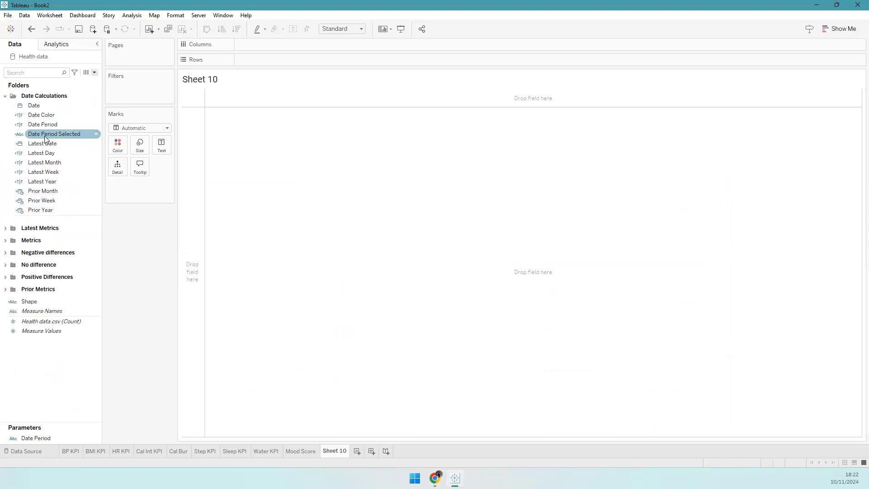
{"action": "left_click_drag", "start_coordinate": [54, 134], "coordinate": [289, 44]}
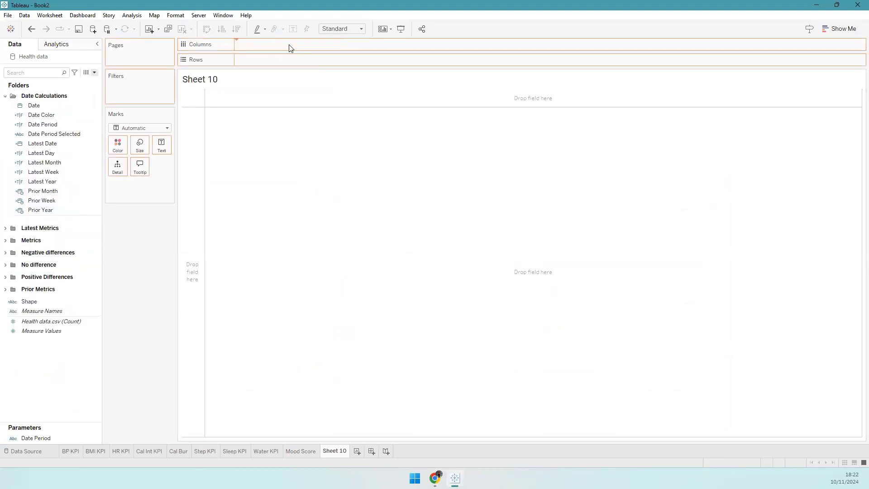
{"action": "right_click", "coordinate": [71, 437]}
{"action": "left_click", "coordinate": [108, 274]}
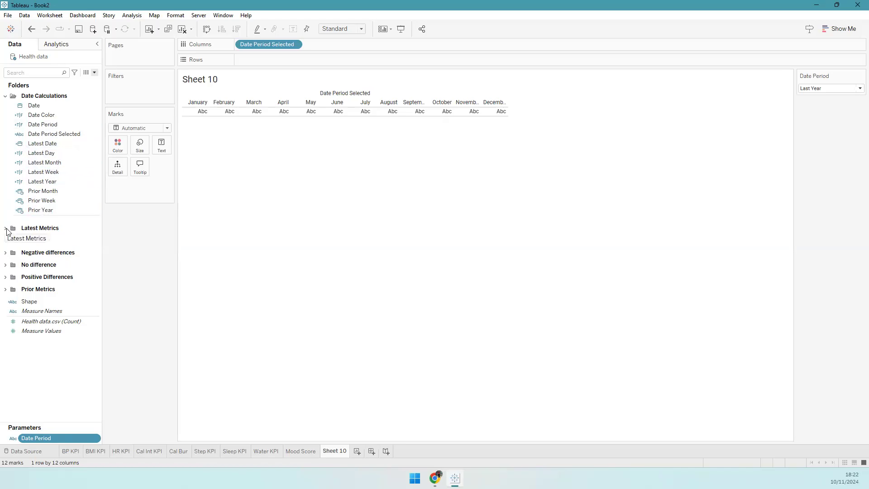
{"action": "left_click", "coordinate": [5, 242]}
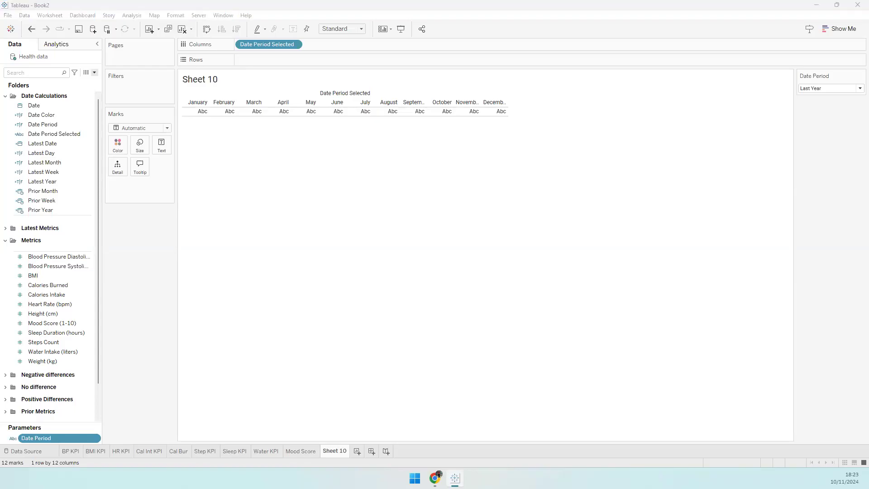
- Chart Blood Pressure Systolic by month in Entire View, colour by Date Color, and filter by Date Period
{"action": "left_click_drag", "start_coordinate": [55, 266], "coordinate": [319, 58]}
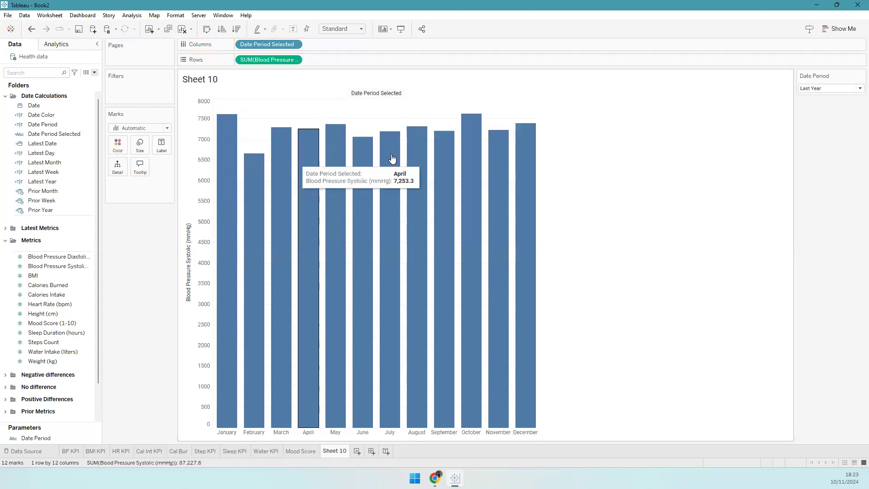
{"action": "left_click", "coordinate": [341, 29]}
{"action": "left_click", "coordinate": [338, 61]}
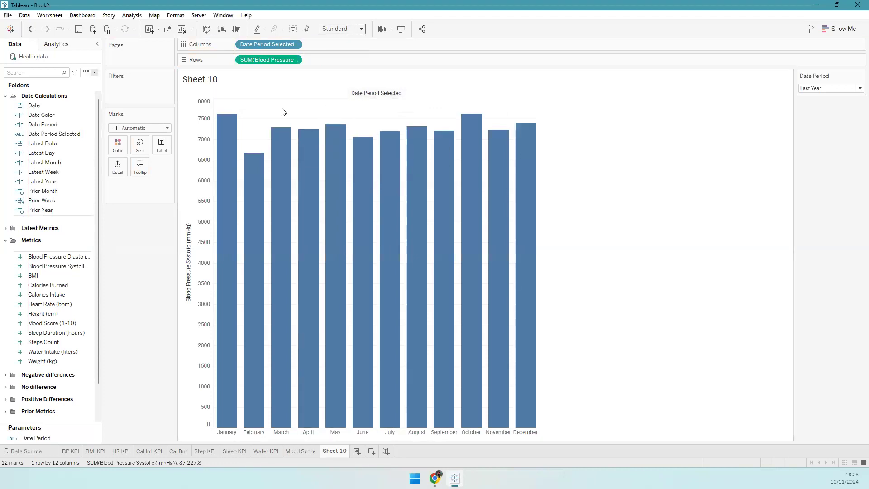
{"action": "left_click", "coordinate": [51, 113]}
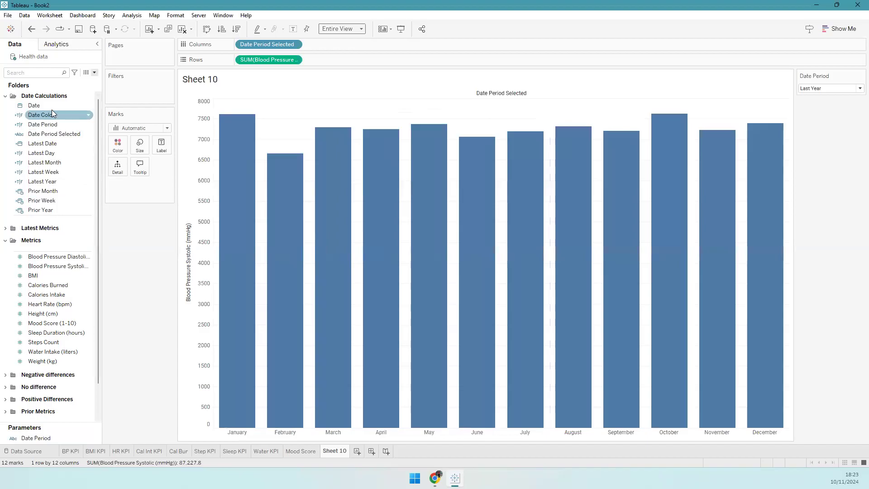
{"action": "left_click_drag", "start_coordinate": [39, 115], "coordinate": [116, 149]}
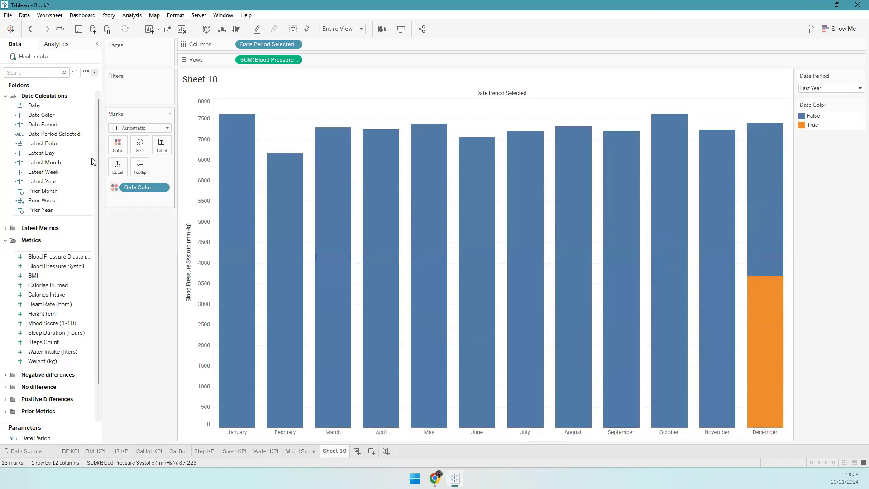
{"action": "left_click_drag", "start_coordinate": [46, 125], "coordinate": [90, 129]}
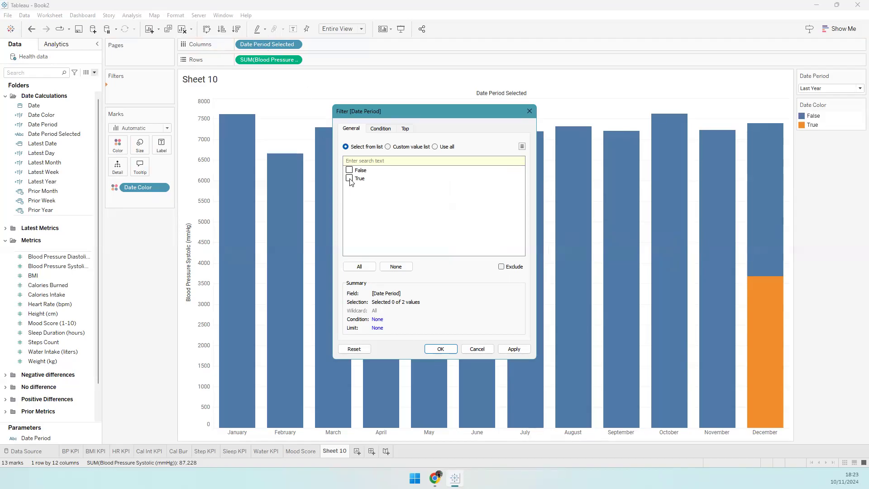
- Keep only Date Period True and change systolic blood pressure from sum to Average
{"action": "left_click", "coordinate": [452, 346]}
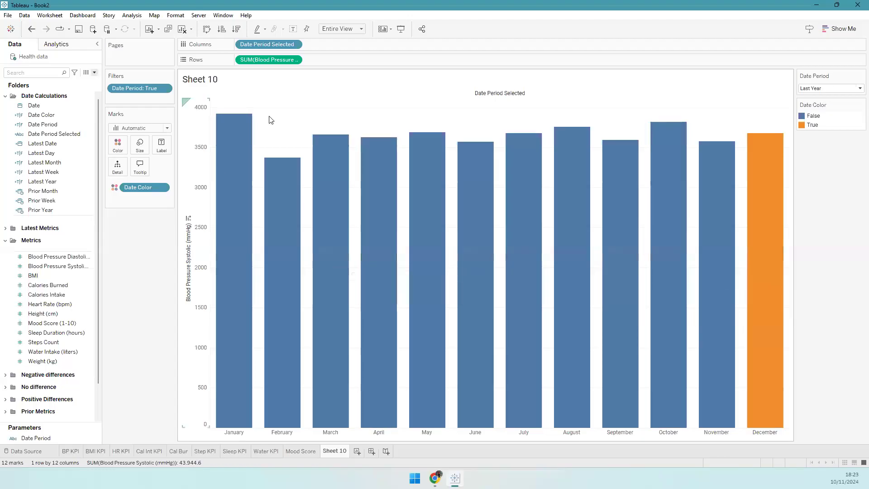
{"action": "left_click", "coordinate": [296, 62]}
{"action": "mouse_move", "coordinate": [301, 165]}
{"action": "left_click", "coordinate": [343, 171]}
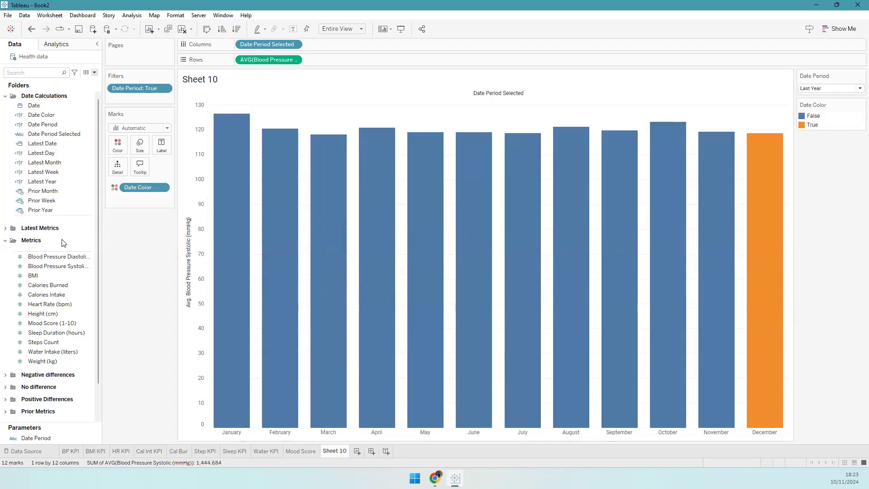
{"action": "scroll", "coordinate": [53, 203], "scroll_direction": "down", "scroll_amount": 2}
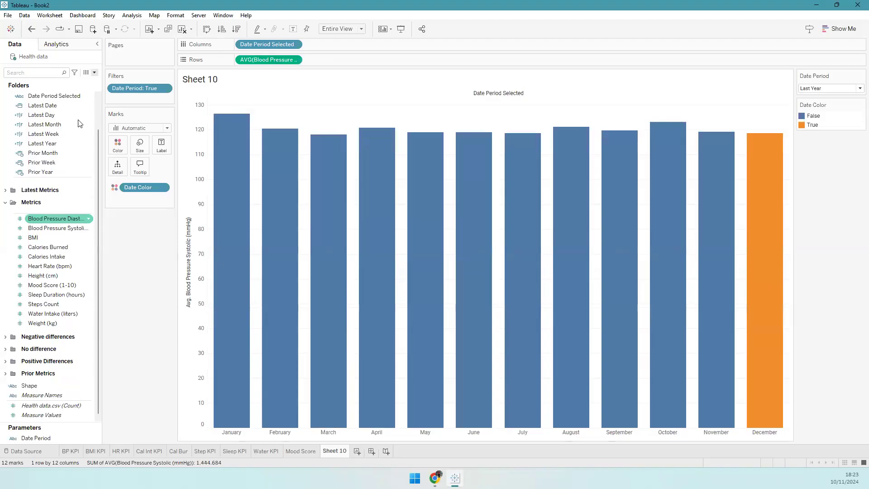
{"action": "left_click", "coordinate": [5, 202]}
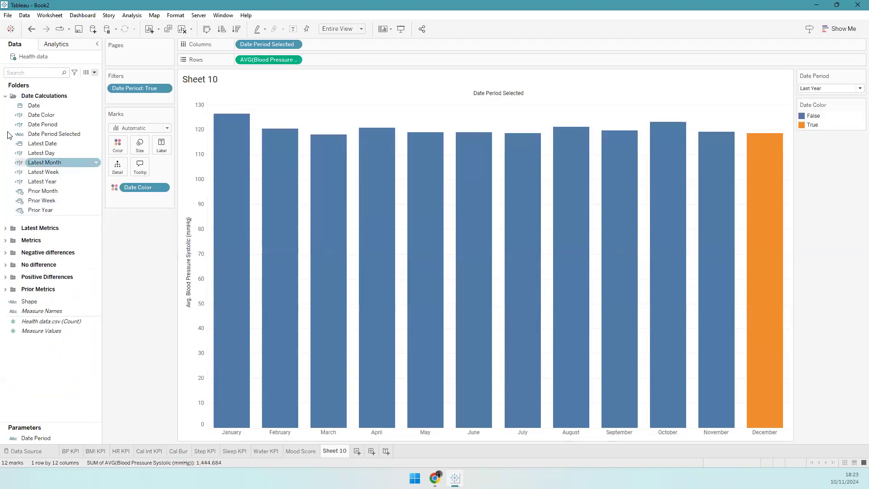
{"action": "left_click", "coordinate": [5, 96]}
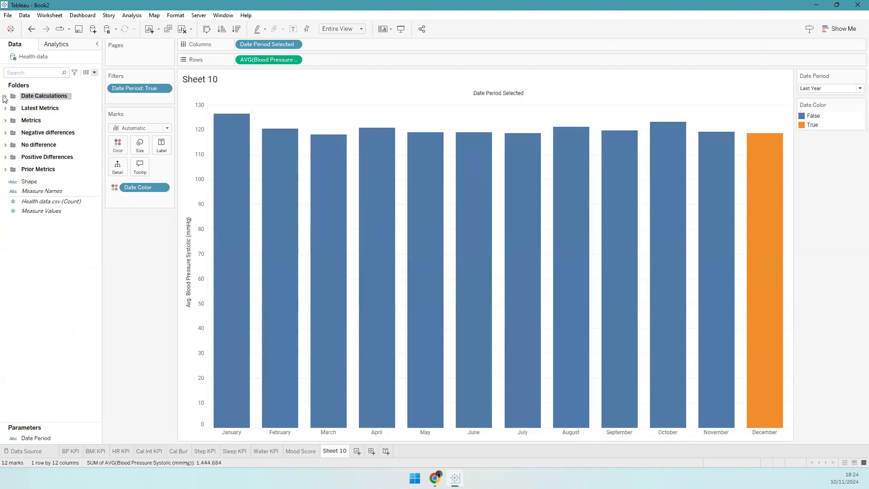
- Briefly label the bars with average systolic values, then remove those labels
{"action": "left_click", "coordinate": [5, 96]}
{"action": "left_click_drag", "start_coordinate": [194, 83], "coordinate": [168, 144]}
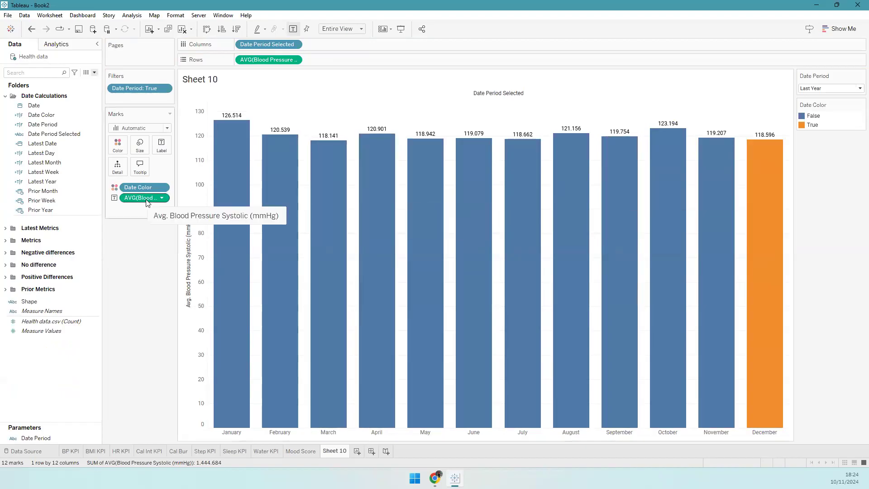
{"action": "left_click_drag", "start_coordinate": [143, 233], "coordinate": [51, 358]}
- Create calculated field Label as IF [Date Color] = TRUE THEN 'Yes' END and add it to Detail
{"action": "right_click", "coordinate": [50, 357]}
{"action": "left_click", "coordinate": [72, 358]}
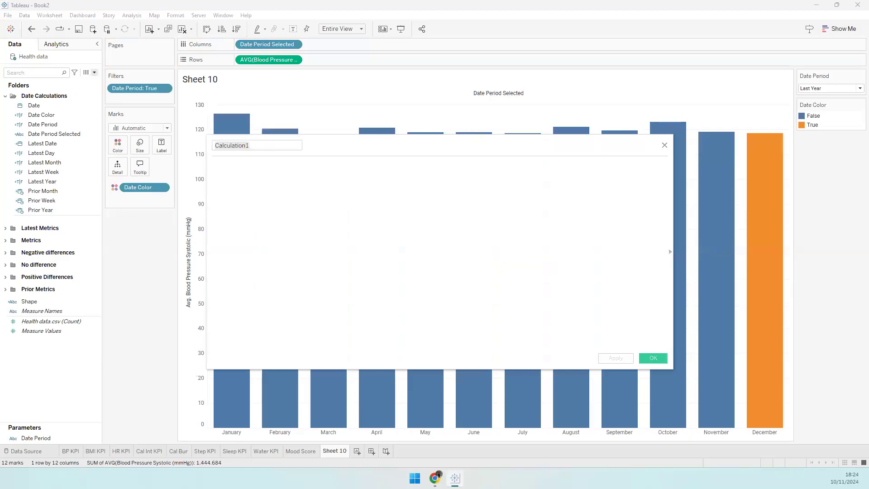
{"action": "left_click", "coordinate": [264, 145]}
{"action": "type", "text": "IF [Date]"}
{"action": "key", "text": "BackSpace"}
{"action": "type", "text": "Color] = TRU"}
{"action": "key", "text": "BackSpace"}
{"action": "type", "text": "RUE"}
{"action": "key", "text": "Return"}
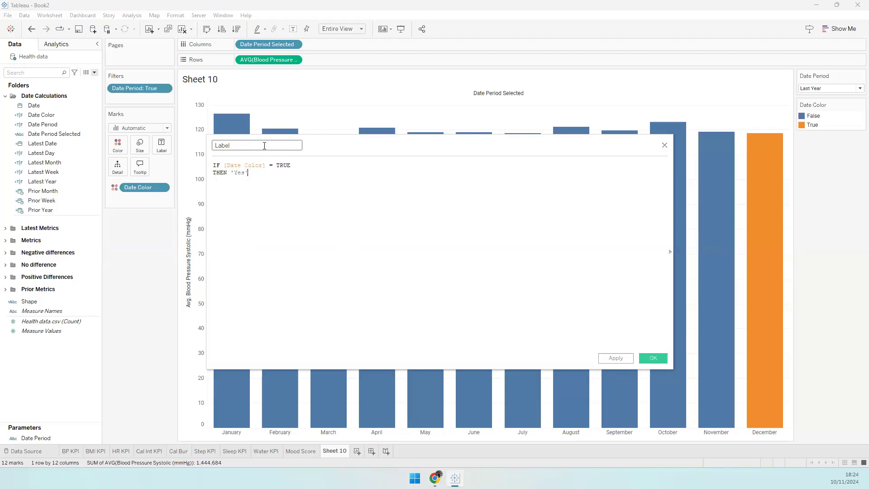
{"action": "type", "text": "END"}
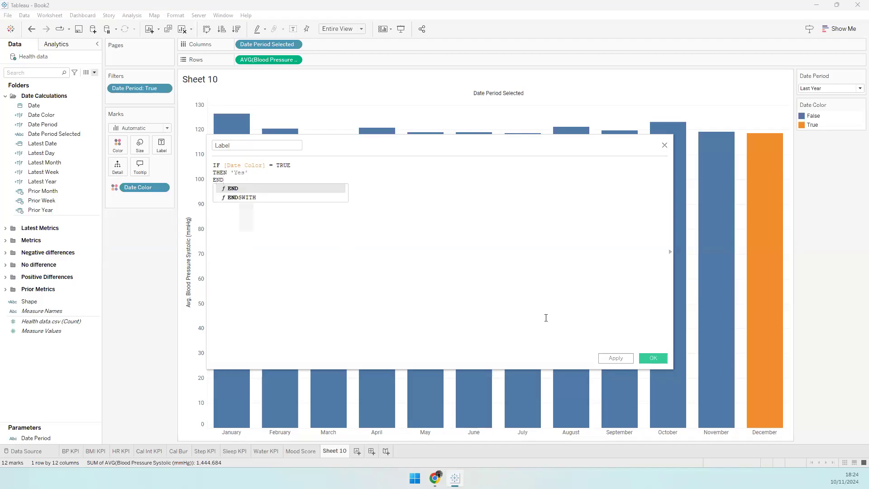
{"action": "left_click", "coordinate": [645, 362]}
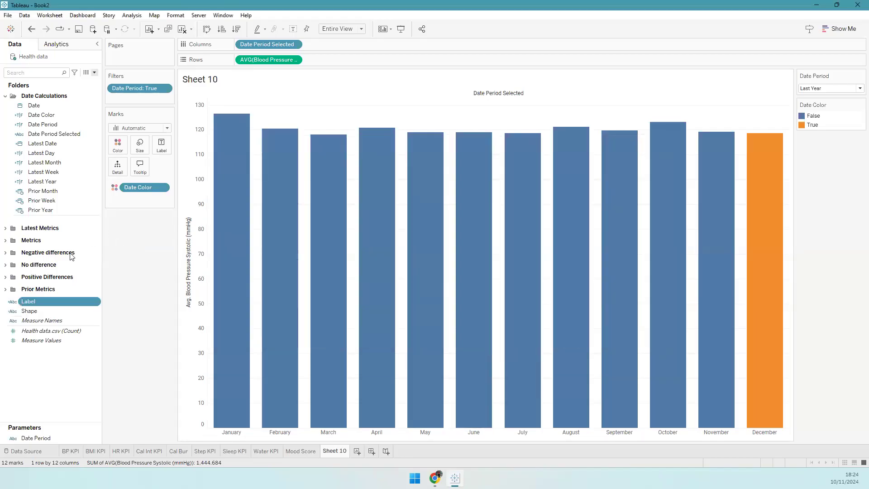
{"action": "left_click_drag", "start_coordinate": [61, 300], "coordinate": [43, 288]}
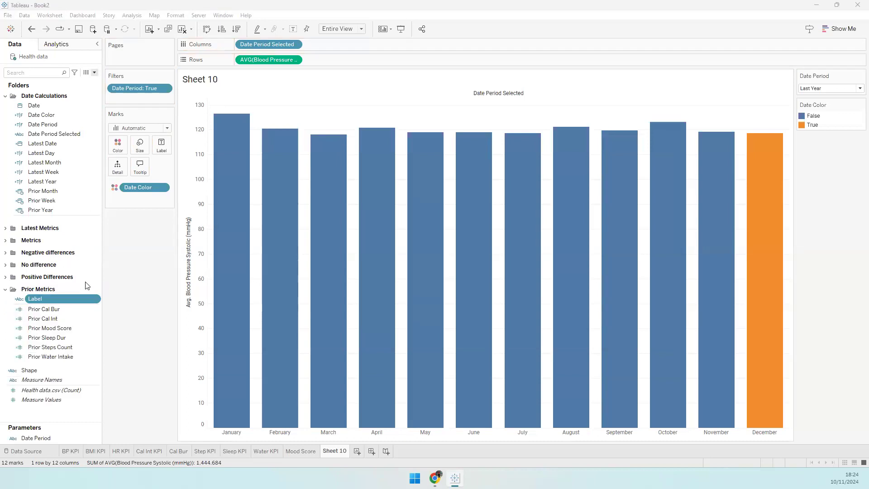
{"action": "left_click_drag", "start_coordinate": [61, 299], "coordinate": [128, 171]}
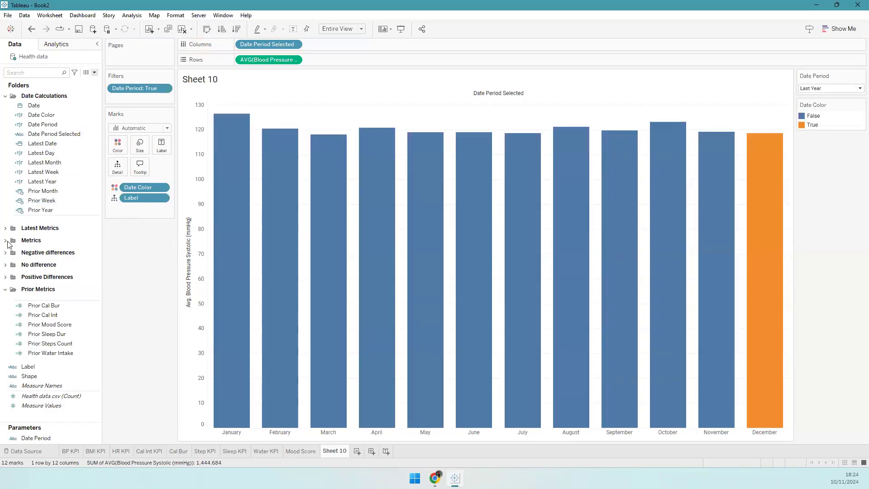
- Put Blood Pressure Diastolic and Systolic on the Label shelf
{"action": "left_click", "coordinate": [53, 240]}
{"action": "scroll", "coordinate": [50, 259], "scroll_direction": "down", "scroll_amount": 2}
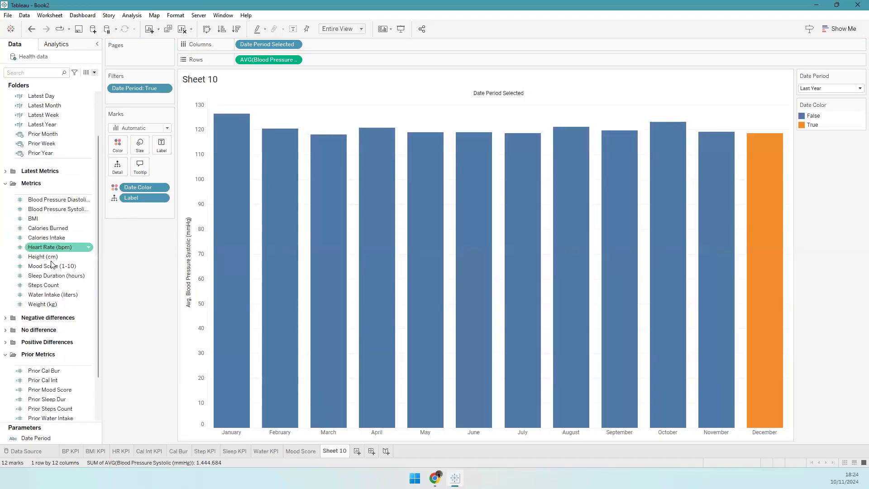
{"action": "left_click", "coordinate": [66, 209]}
{"action": "left_click", "coordinate": [68, 202], "text": "ctrl"}
{"action": "left_click_drag", "start_coordinate": [159, 181], "coordinate": [166, 146]}
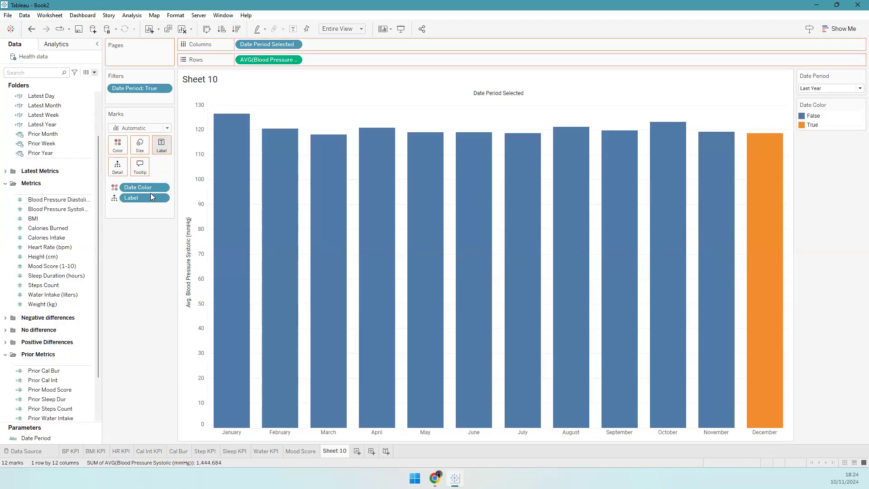
{"action": "left_click", "coordinate": [162, 199]}
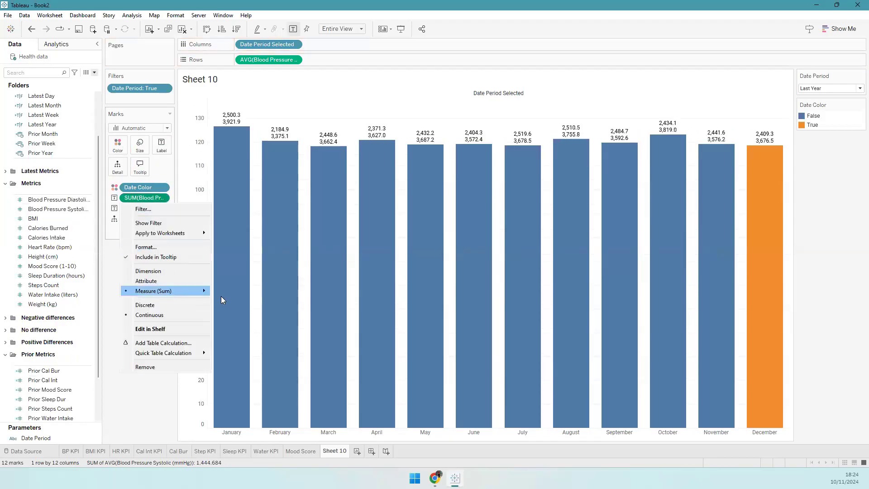
{"action": "mouse_move", "coordinate": [199, 291]}
{"action": "key", "text": "Escape"}
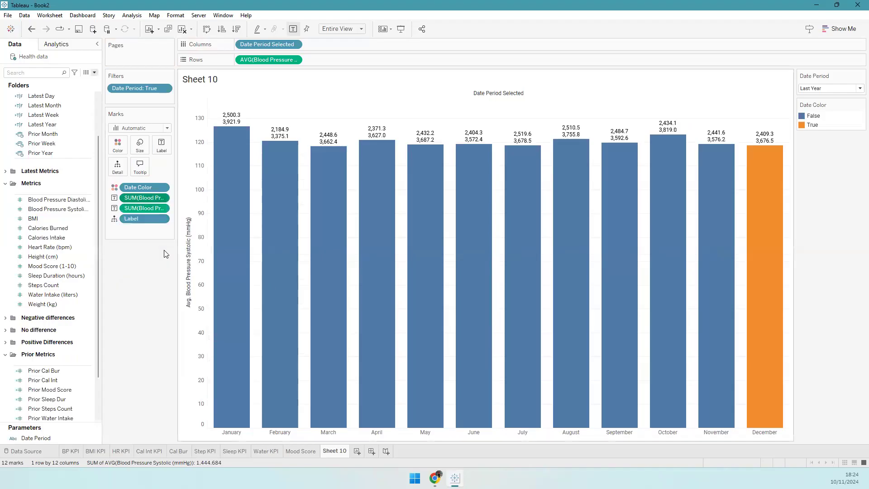
- Set labels to Min/Max based on the Label field so only December is labelled
{"action": "left_click", "coordinate": [161, 146]}
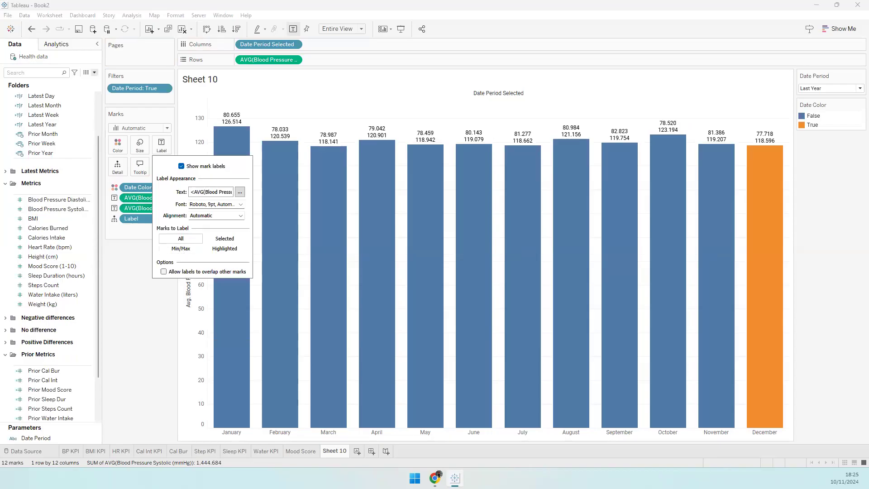
{"action": "left_click", "coordinate": [240, 192]}
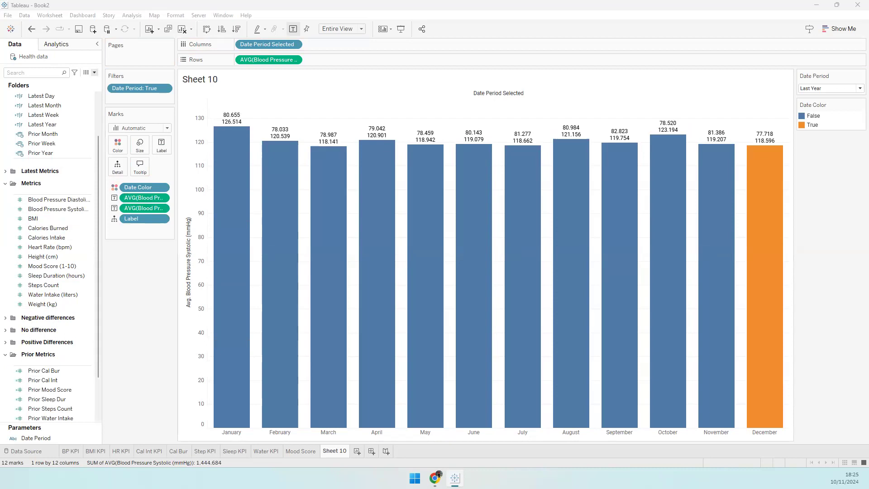
{"action": "left_click", "coordinate": [162, 146]}
{"action": "left_click", "coordinate": [179, 250]}
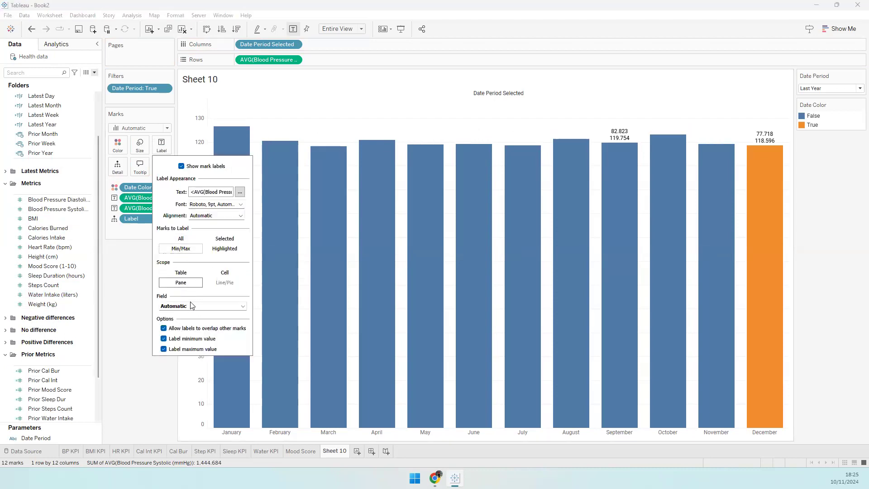
{"action": "left_click", "coordinate": [192, 306]}
{"action": "left_click", "coordinate": [173, 347]}
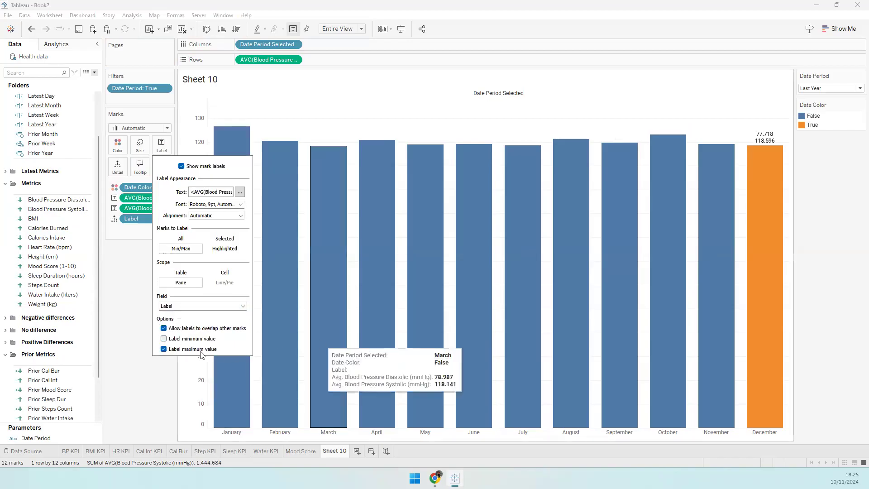
{"action": "left_click", "coordinate": [153, 369]}
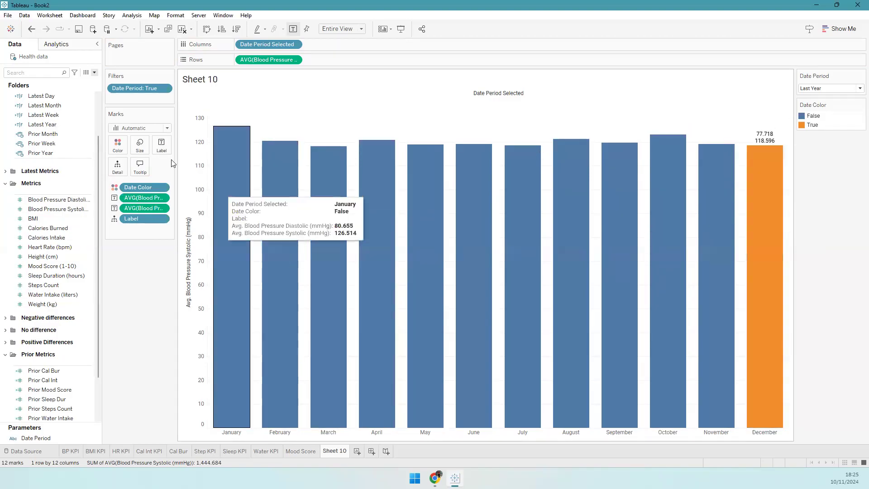
- Edit the label text to show systolic above diastolic, both lines centred
{"action": "left_click", "coordinate": [161, 146]}
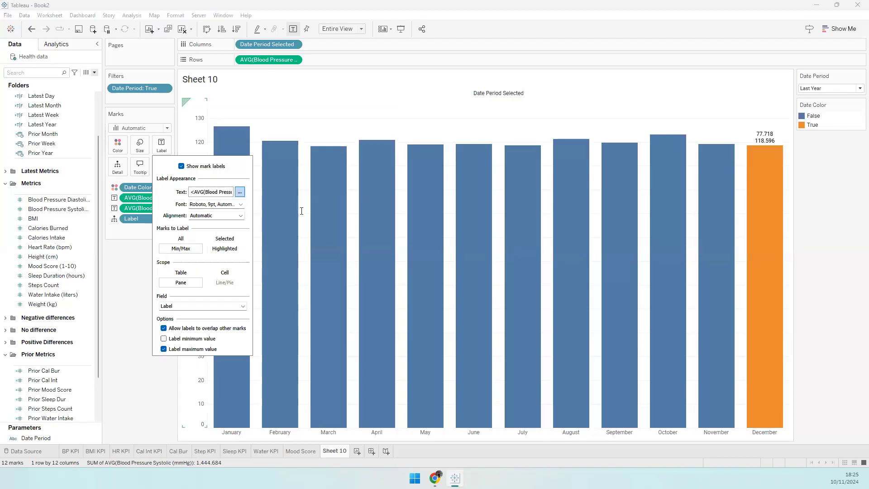
{"action": "triple_click", "coordinate": [256, 146]}
{"action": "key", "text": "ctrl+c"}
{"action": "key", "text": "BackSpace"}
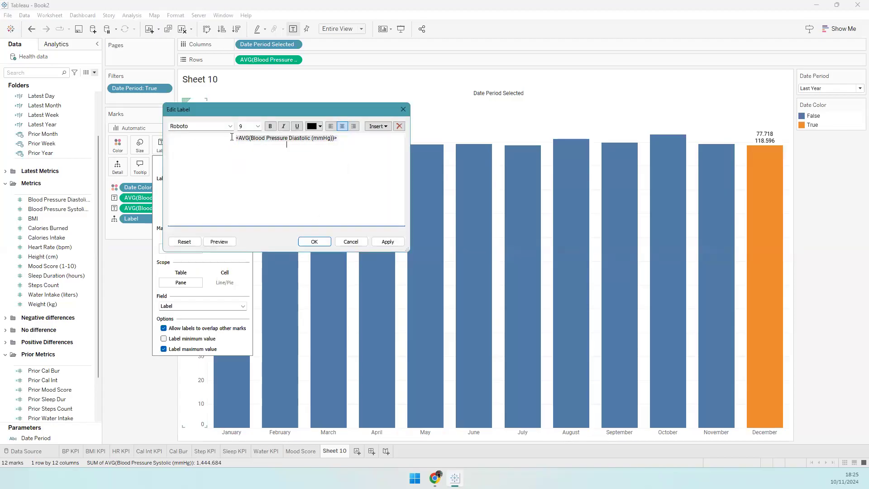
{"action": "left_click", "coordinate": [232, 136]}
{"action": "key", "text": "ctrl+v"}
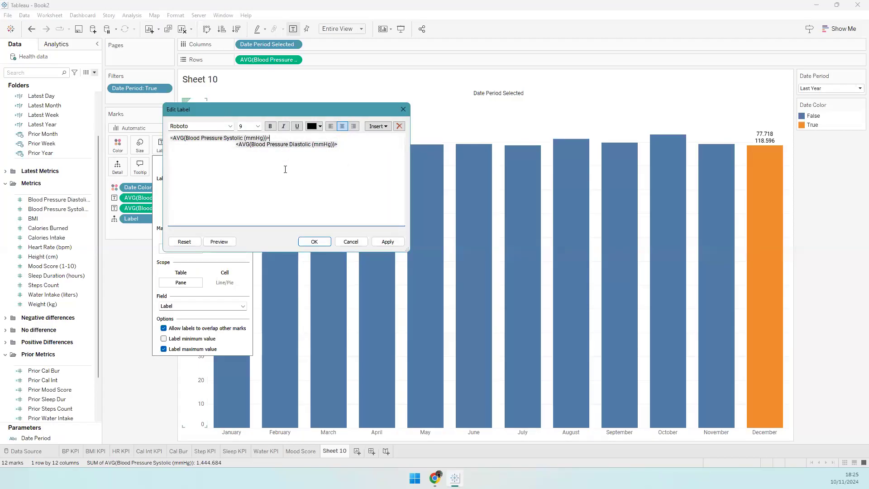
{"action": "key", "text": "ctrl+a"}
{"action": "key", "text": "ctrl+e"}
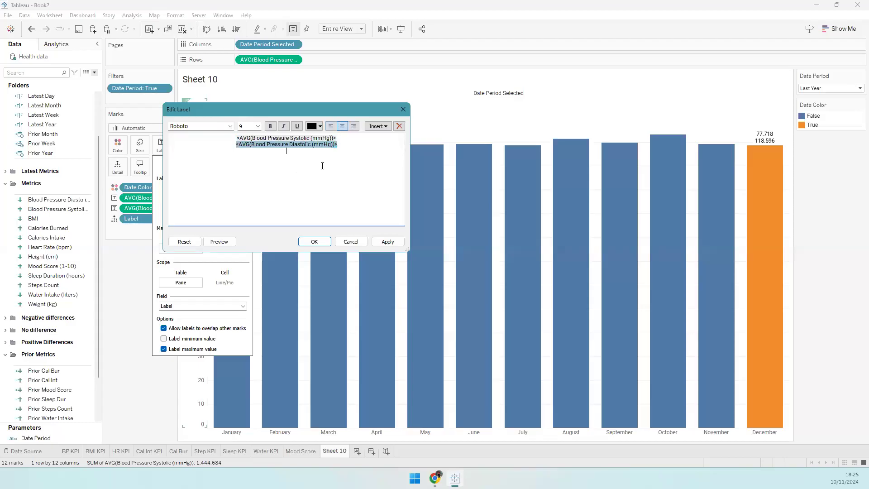
{"action": "left_click", "coordinate": [323, 166]}
{"action": "left_click", "coordinate": [314, 241]}
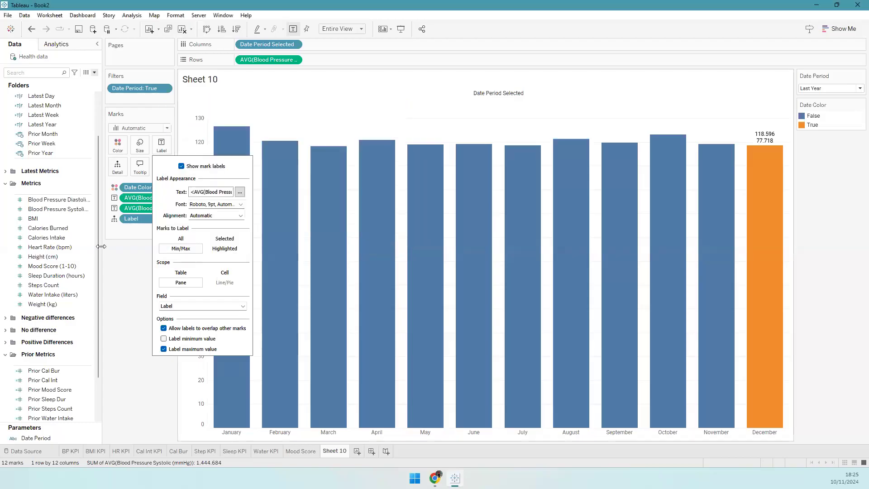
- Set both blood pressure fields' default number format to custom whole numbers (119 / 78)
{"action": "left_click", "coordinate": [55, 201]}
{"action": "left_click", "coordinate": [59, 210], "text": "ctrl"}
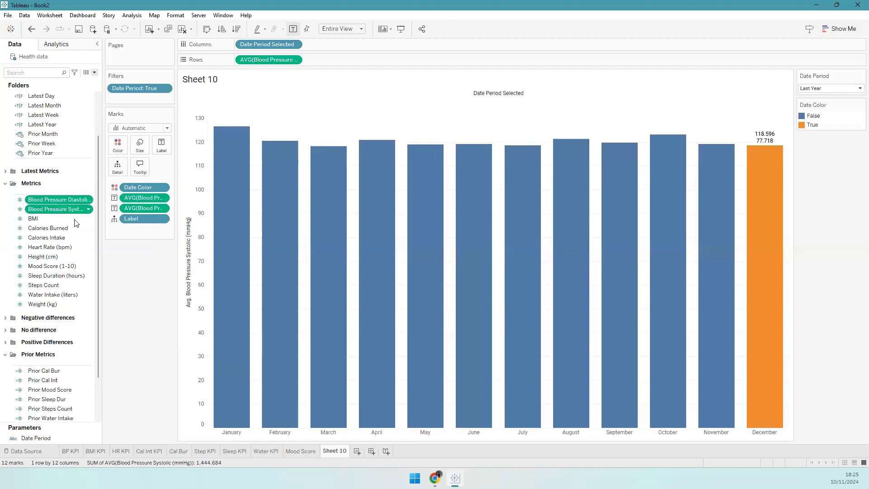
{"action": "right_click", "coordinate": [57, 207]}
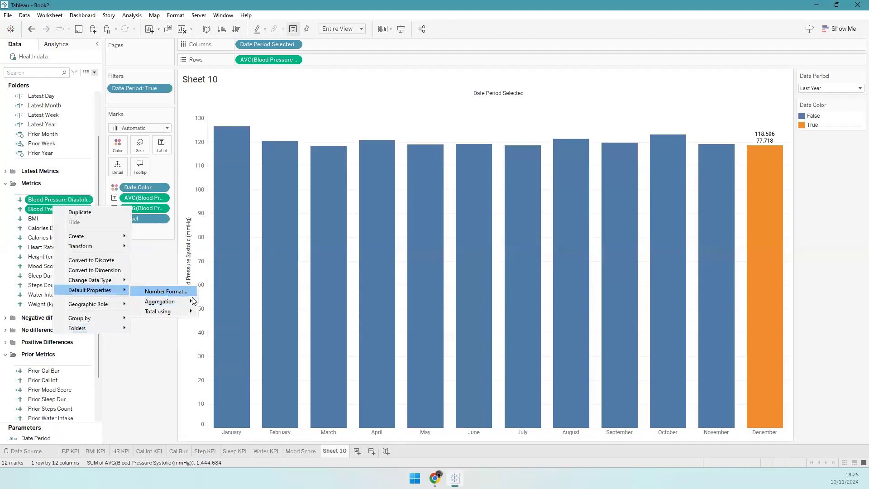
{"action": "left_click", "coordinate": [165, 290]}
{"action": "left_click", "coordinate": [358, 193]}
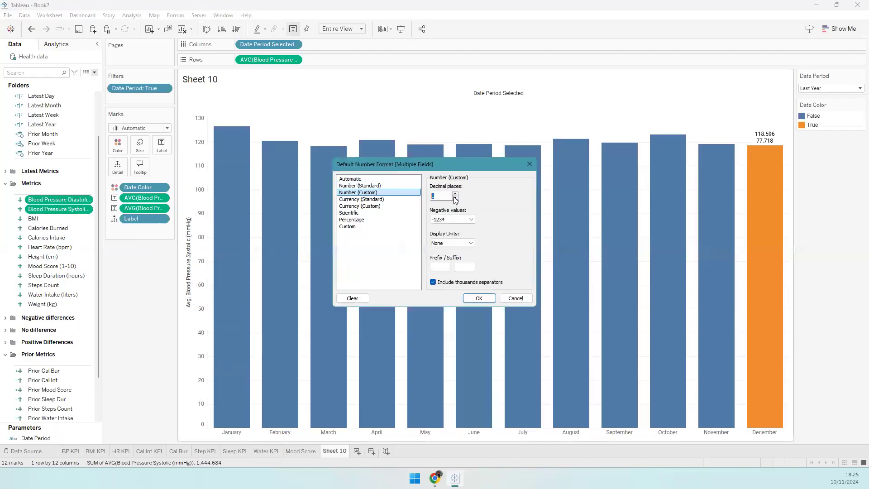
{"action": "left_click", "coordinate": [467, 299]}
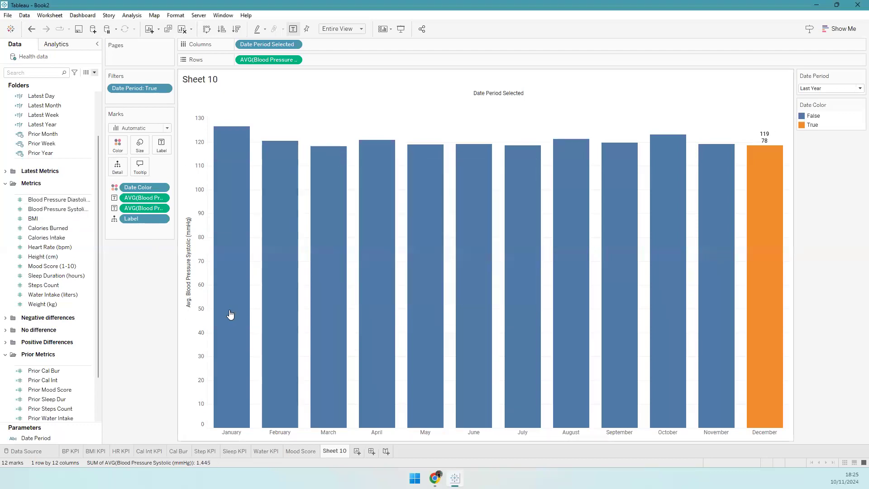
- Hide the vertical value axis and the month headers
{"action": "right_click", "coordinate": [195, 311]}
{"action": "left_click", "coordinate": [229, 364]}
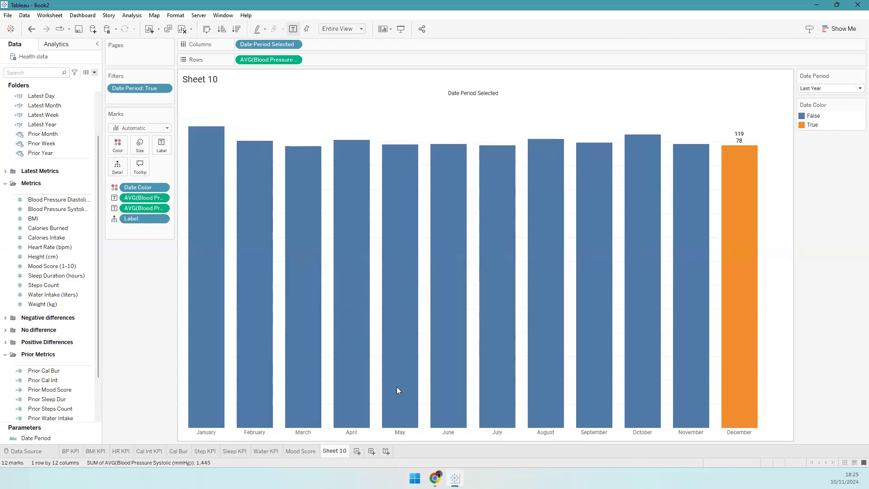
{"action": "right_click", "coordinate": [353, 435]}
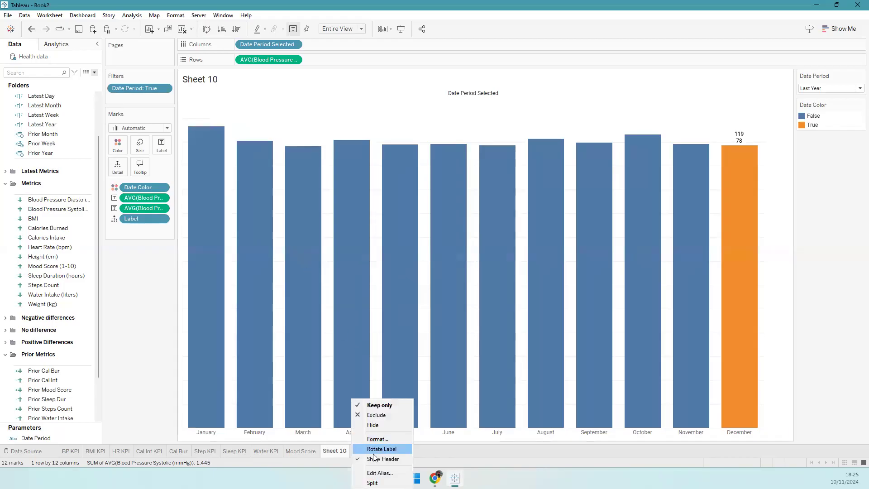
{"action": "left_click", "coordinate": [402, 410]}
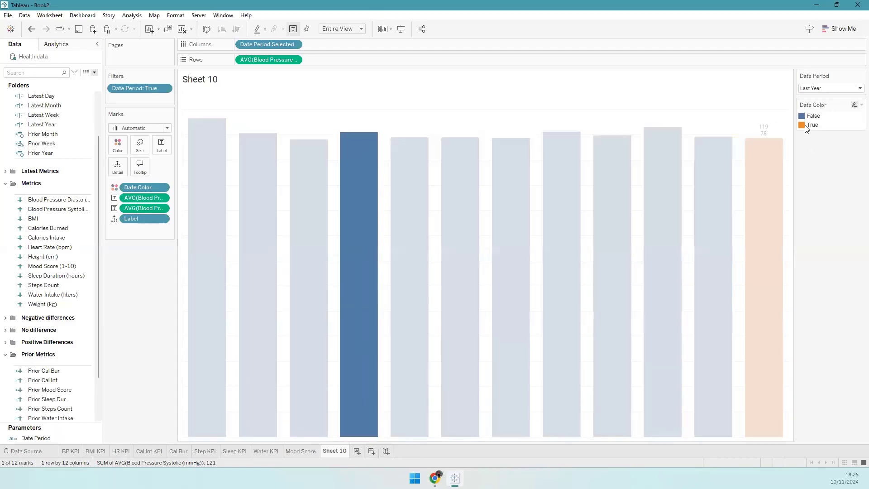
- Colour Date Color False pale lavender-grey (#dfe3f1) and True blue (#3a58d3)
{"action": "double_click", "coordinate": [805, 125]}
{"action": "left_click", "coordinate": [302, 161]}
{"action": "double_click", "coordinate": [306, 160]}
{"action": "left_click", "coordinate": [372, 237]}
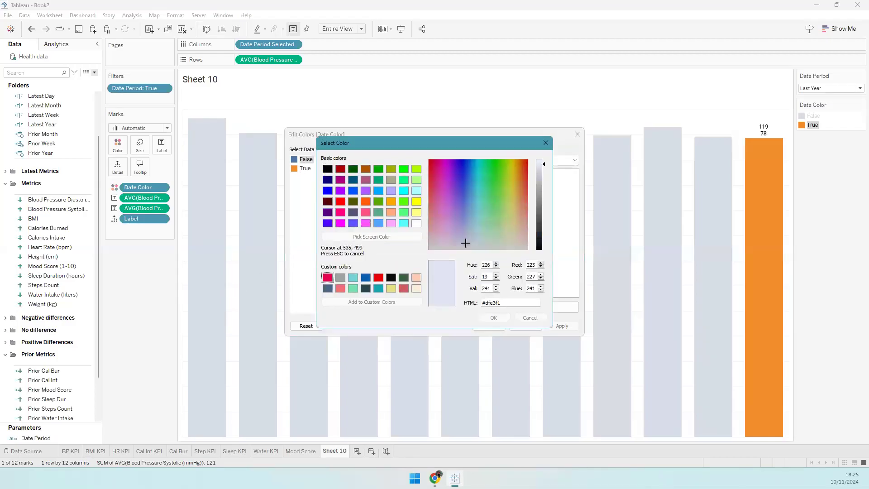
{"action": "left_click", "coordinate": [462, 351]}
{"action": "left_click", "coordinate": [493, 318]}
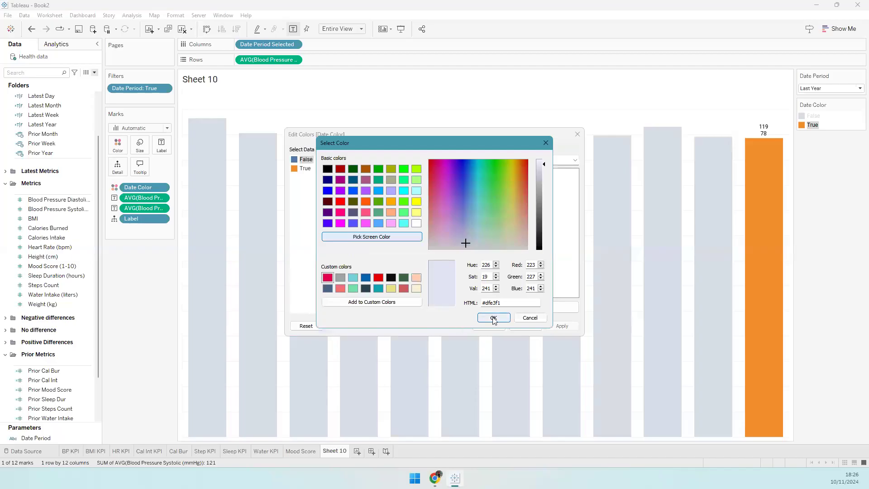
{"action": "left_click", "coordinate": [306, 172]}
{"action": "double_click", "coordinate": [306, 172]}
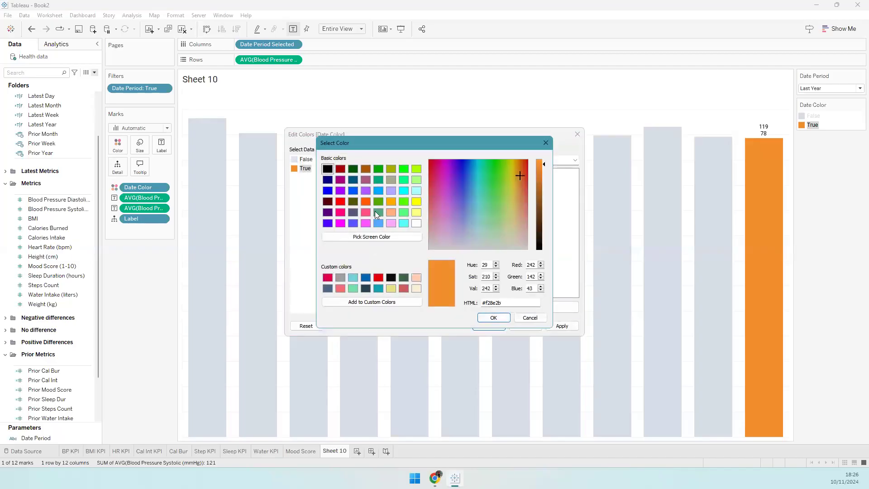
{"action": "left_click", "coordinate": [375, 236]}
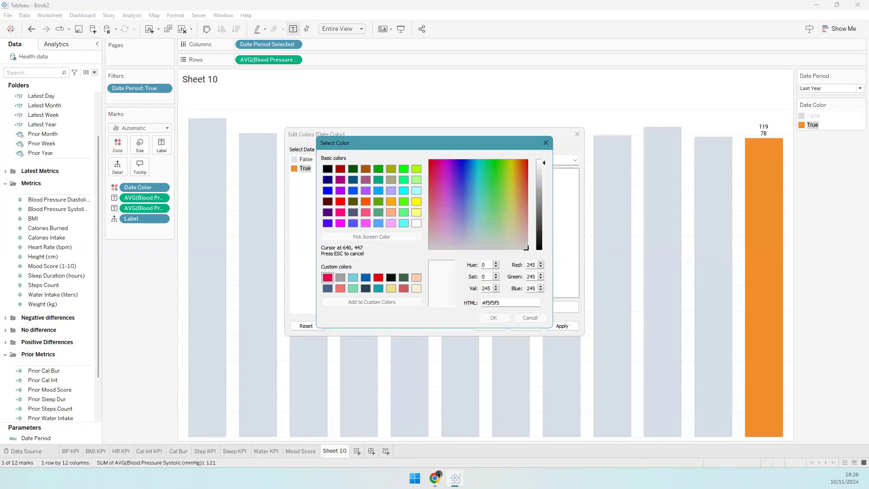
{"action": "left_click", "coordinate": [317, 312]}
{"action": "left_click", "coordinate": [493, 318]}
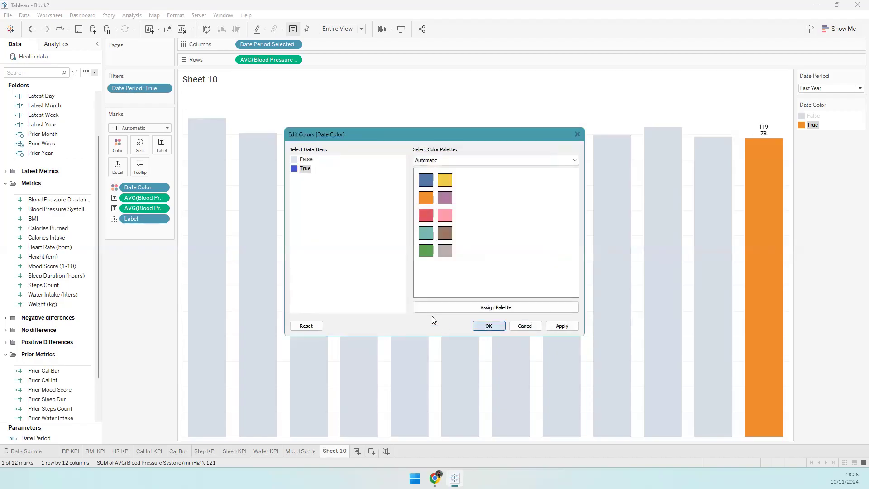
{"action": "left_click", "coordinate": [489, 326]}
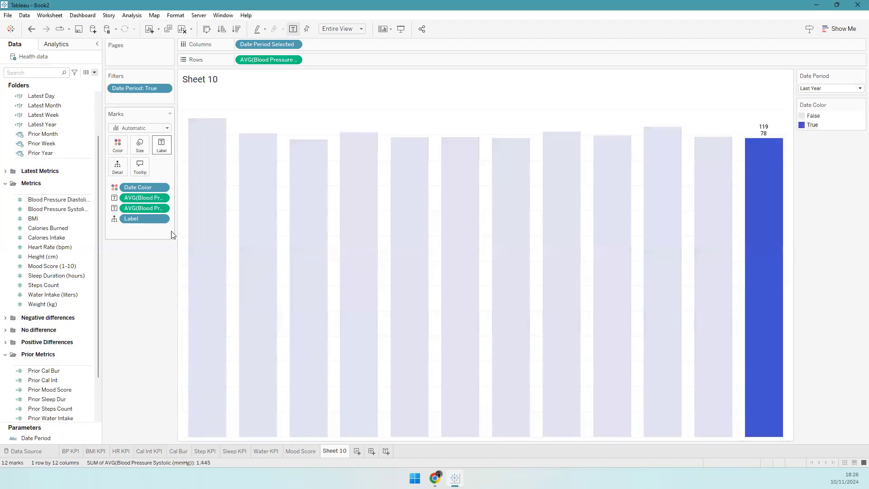
- Set the label font to Match Mark Color
{"action": "left_click", "coordinate": [162, 145]}
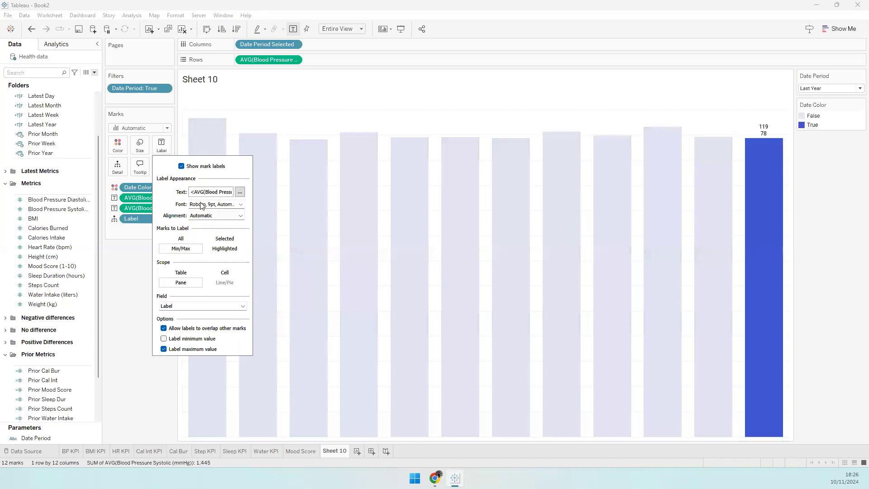
{"action": "left_click", "coordinate": [202, 205]}
{"action": "left_click", "coordinate": [118, 290]}
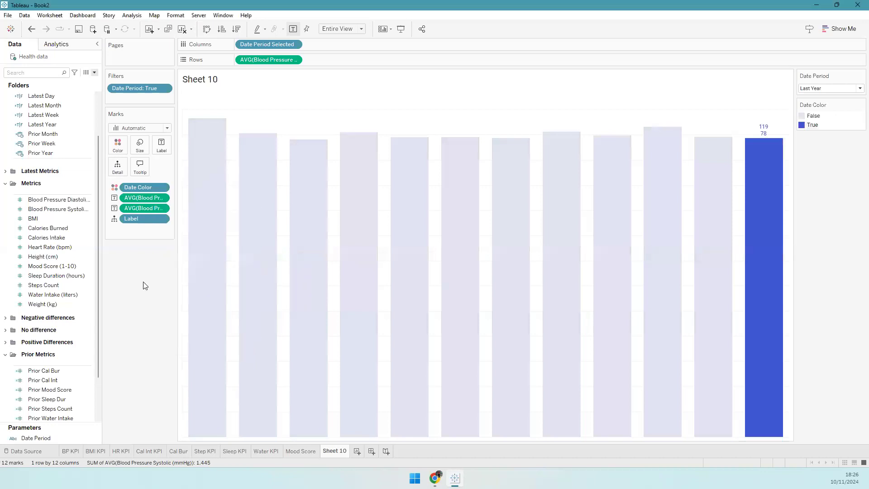
{"action": "left_click", "coordinate": [159, 151]}
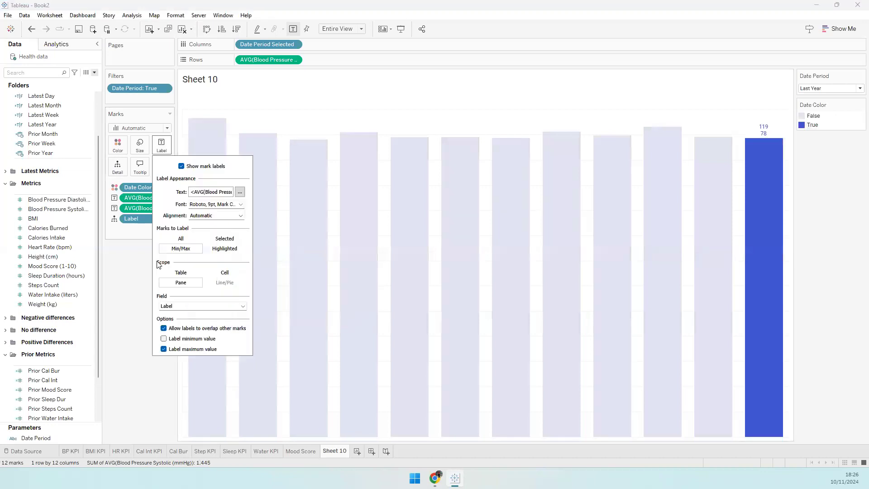
{"action": "left_click", "coordinate": [119, 269]}
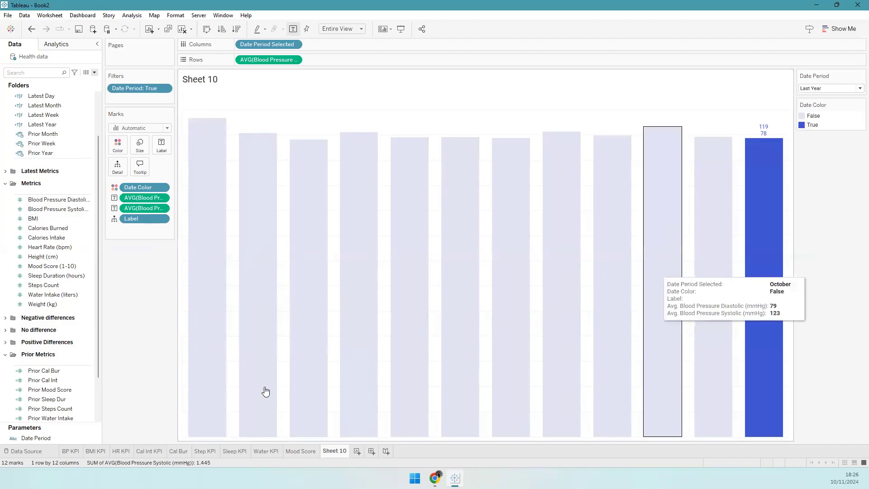
- In sheet formatting, set Grand Total pane and header borders to None
{"action": "right_click", "coordinate": [380, 126]}
{"action": "left_click", "coordinate": [228, 123]}
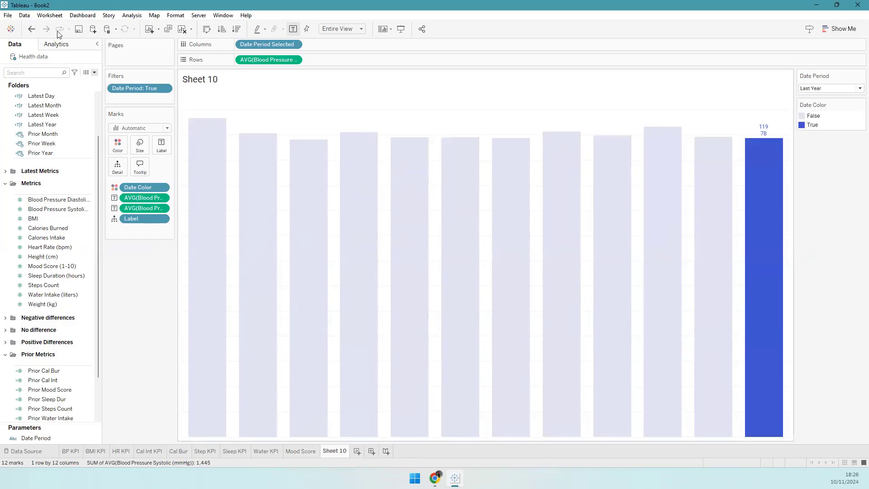
{"action": "left_click", "coordinate": [34, 60]}
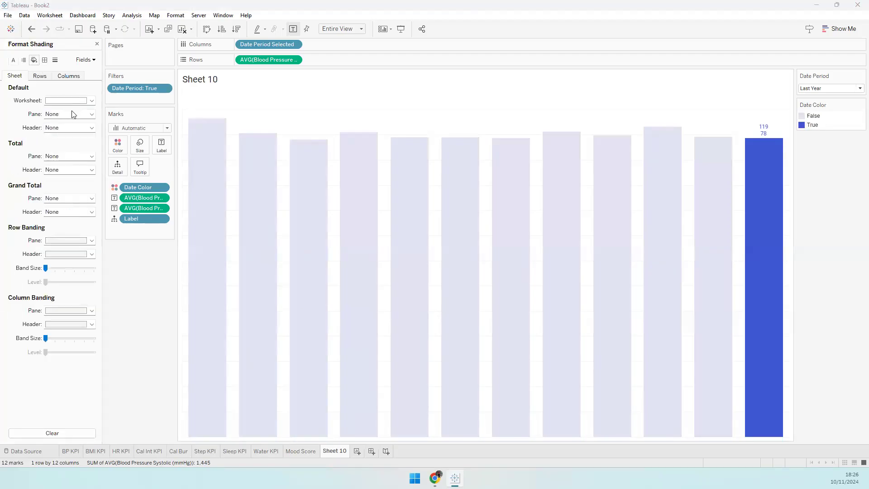
{"action": "left_click", "coordinate": [68, 100]}
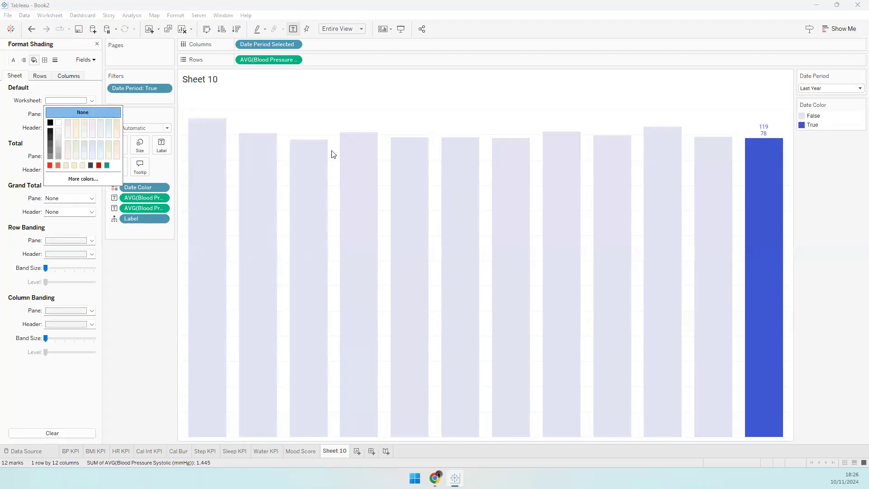
{"action": "left_click", "coordinate": [44, 59]}
{"action": "left_click", "coordinate": [58, 199]}
{"action": "left_click", "coordinate": [68, 211]}
{"action": "left_click", "coordinate": [54, 213]}
{"action": "left_click", "coordinate": [68, 224]}
- Set Zero Lines and Axis Rulers to None
{"action": "left_click", "coordinate": [54, 60]}
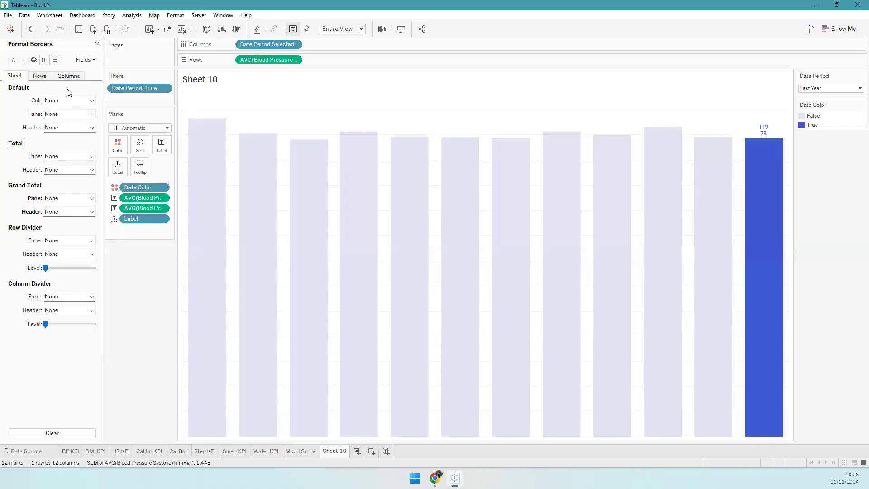
{"action": "left_click", "coordinate": [64, 115]}
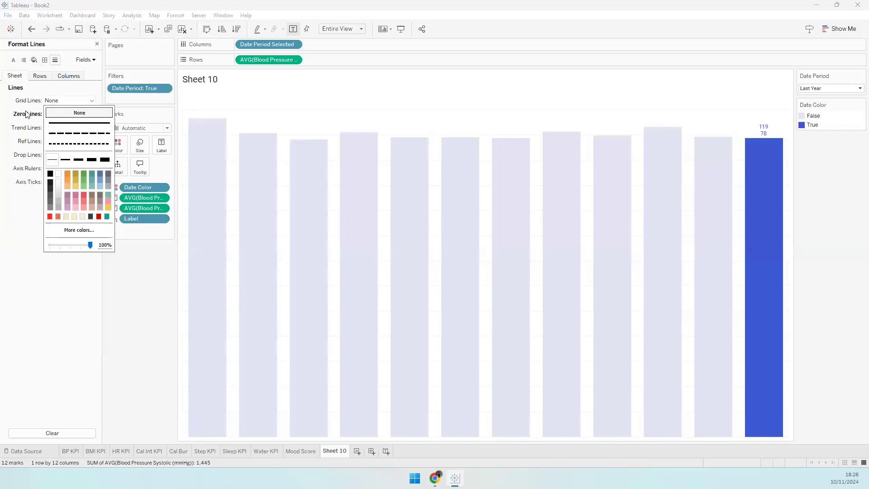
{"action": "left_click", "coordinate": [57, 127]}
{"action": "left_click", "coordinate": [51, 171]}
{"action": "left_click", "coordinate": [54, 180]}
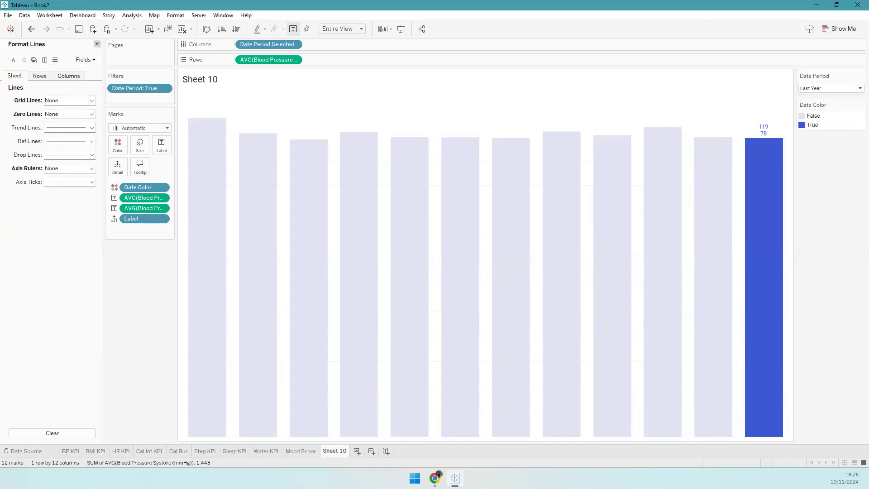
{"action": "left_click", "coordinate": [97, 44]}
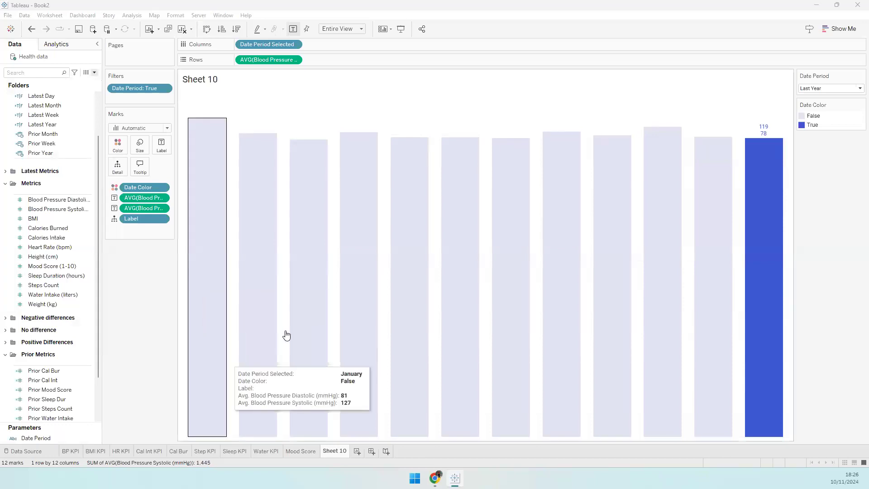
- Rename Sheet 10 to 'BP Bar' and duplicate it
{"action": "double_click", "coordinate": [335, 451]}
{"action": "type", "text": "BP Bar"}
{"action": "key", "text": "Return"}
{"action": "right_click", "coordinate": [335, 450]}
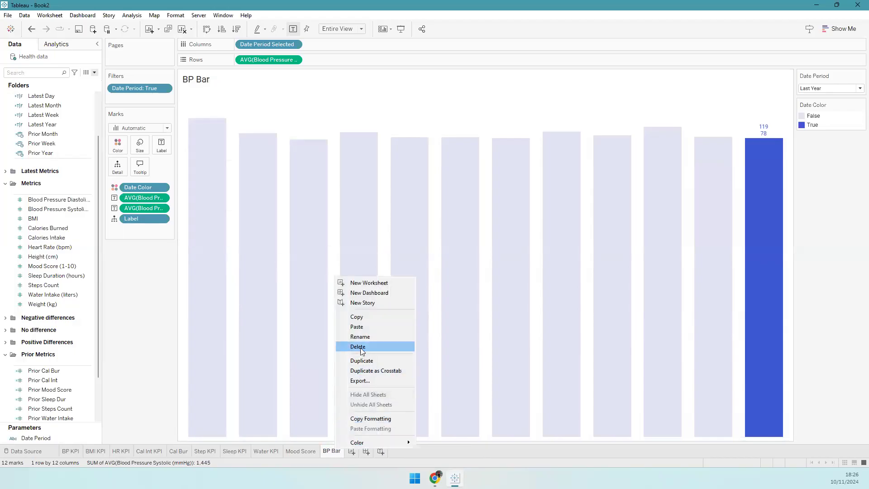
{"action": "left_click", "coordinate": [362, 361]}
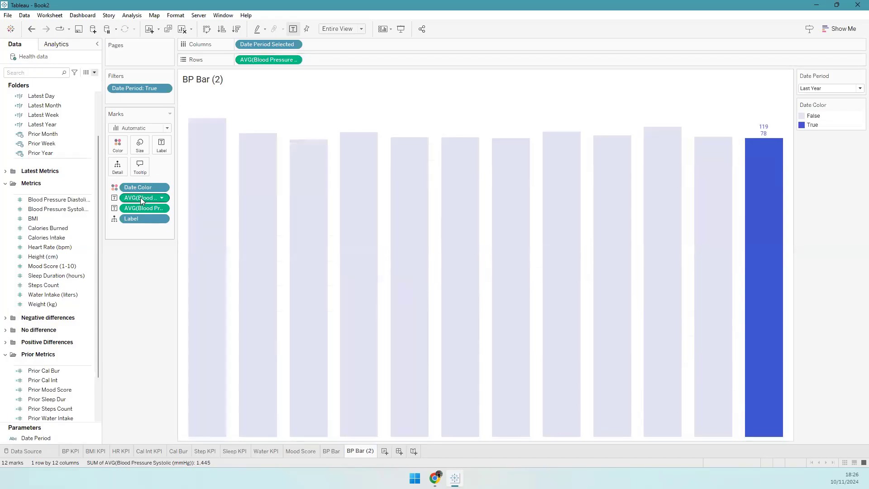
- On the copy, chart average BMI labelled with its value and hide the vertical axis
{"action": "left_click_drag", "start_coordinate": [153, 206], "coordinate": [297, 62]}
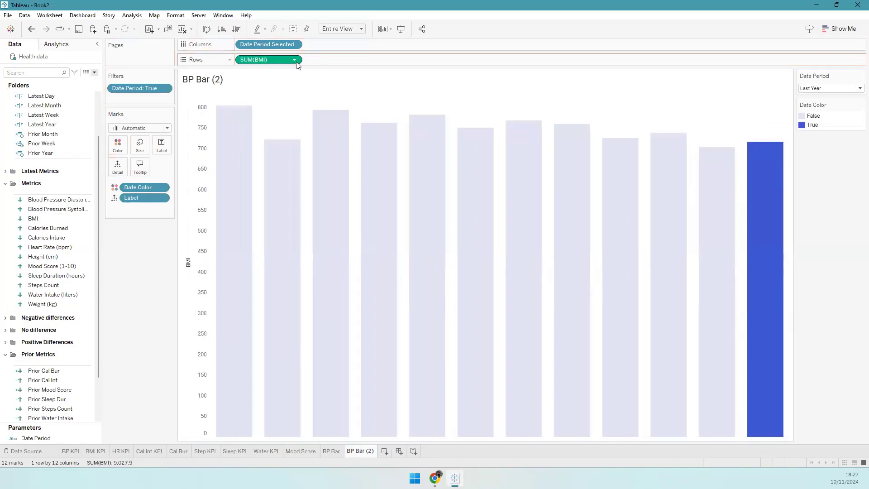
{"action": "left_click", "coordinate": [294, 59]}
{"action": "mouse_move", "coordinate": [294, 163]}
{"action": "left_click", "coordinate": [340, 172]}
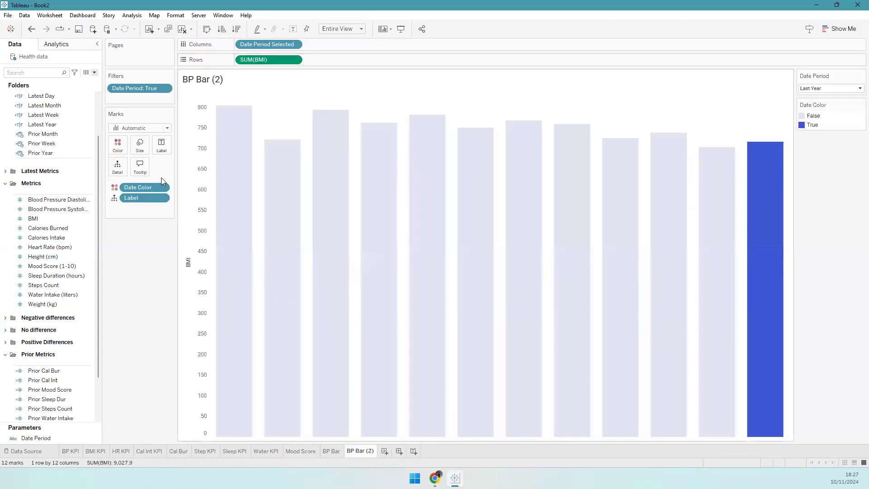
{"action": "mouse_move", "coordinate": [45, 219]}
{"action": "left_mouse_down"}
{"action": "mouse_move", "coordinate": [170, 179]}
{"action": "mouse_move", "coordinate": [165, 148]}
{"action": "mouse_move", "coordinate": [33, 230]}
{"action": "left_mouse_up"}
{"action": "left_click_drag", "start_coordinate": [256, 62], "coordinate": [161, 146]}
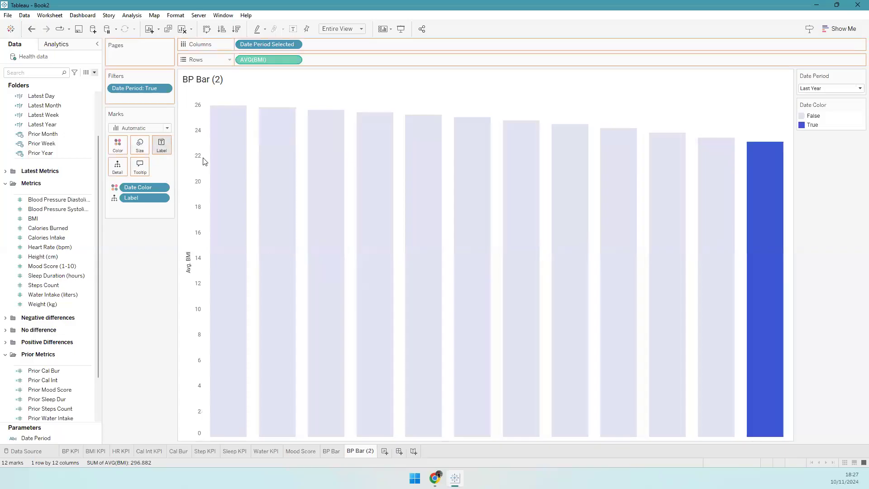
{"action": "right_click", "coordinate": [189, 198]}
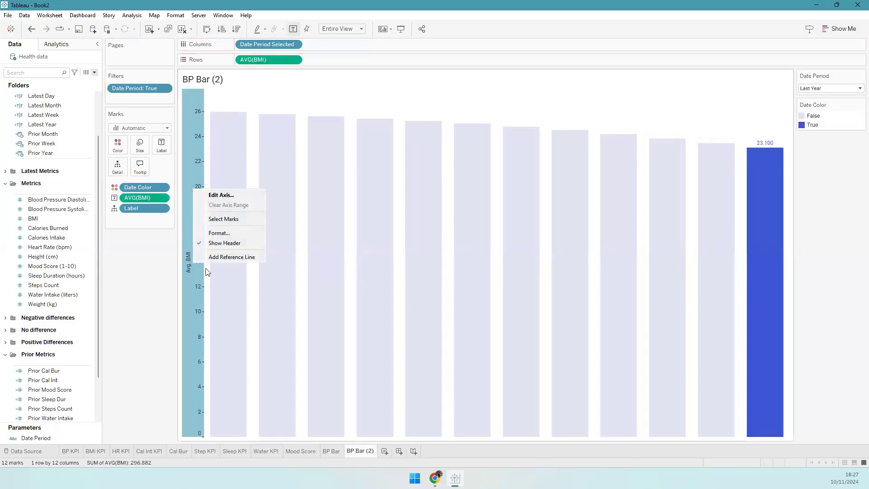
{"action": "left_click", "coordinate": [225, 243]}
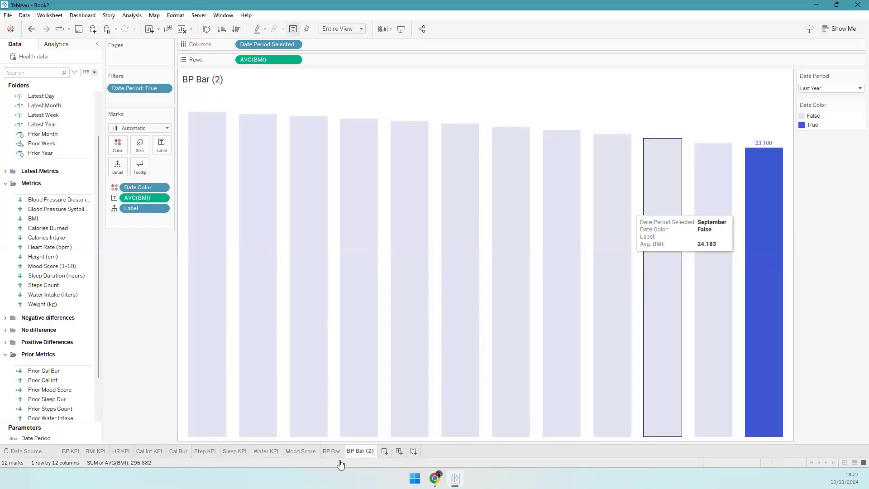
- Rename the BMI chart sheet 'BMI Bar' and duplicate it
{"action": "double_click", "coordinate": [359, 452]}
{"action": "type", "text": "BMI"}
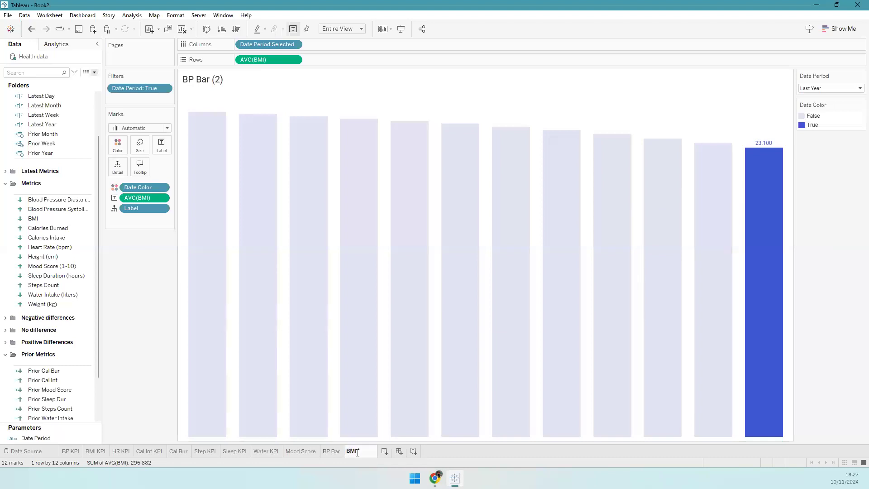
{"action": "type", "text": " Bar"}
{"action": "key", "text": "Return"}
{"action": "right_click", "coordinate": [356, 452]}
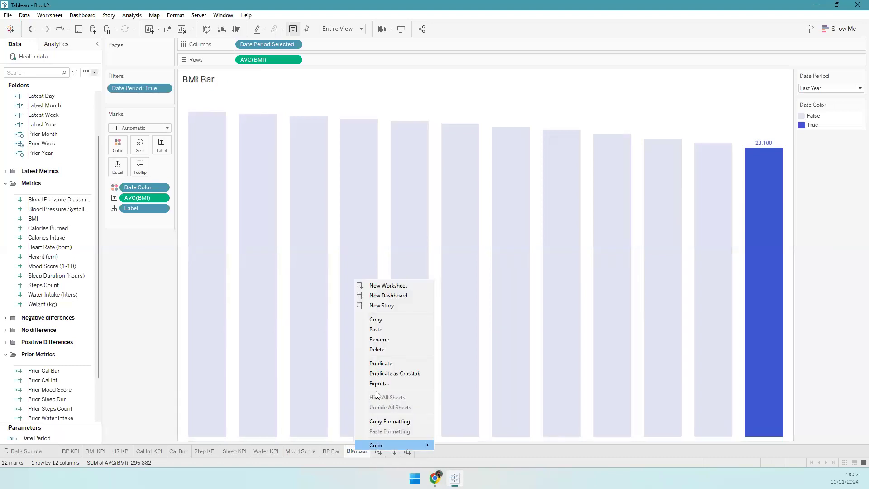
{"action": "left_click", "coordinate": [376, 366]}
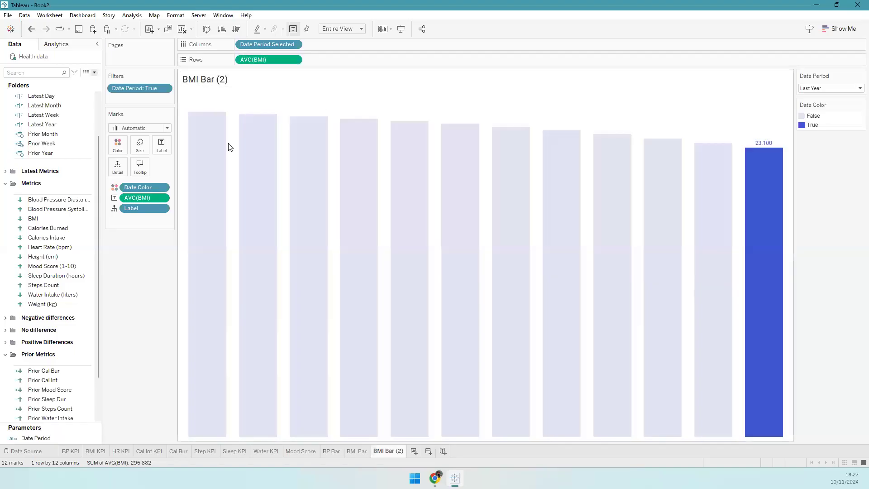
- Chart average Calories Burned with value labels and hide the vertical axis
{"action": "mouse_move", "coordinate": [47, 228]}
{"action": "left_mouse_down"}
{"action": "mouse_move", "coordinate": [240, 69]}
{"action": "mouse_move", "coordinate": [261, 63]}
{"action": "mouse_move", "coordinate": [67, 226]}
{"action": "mouse_move", "coordinate": [311, 72]}
{"action": "mouse_move", "coordinate": [268, 60]}
{"action": "left_mouse_up"}
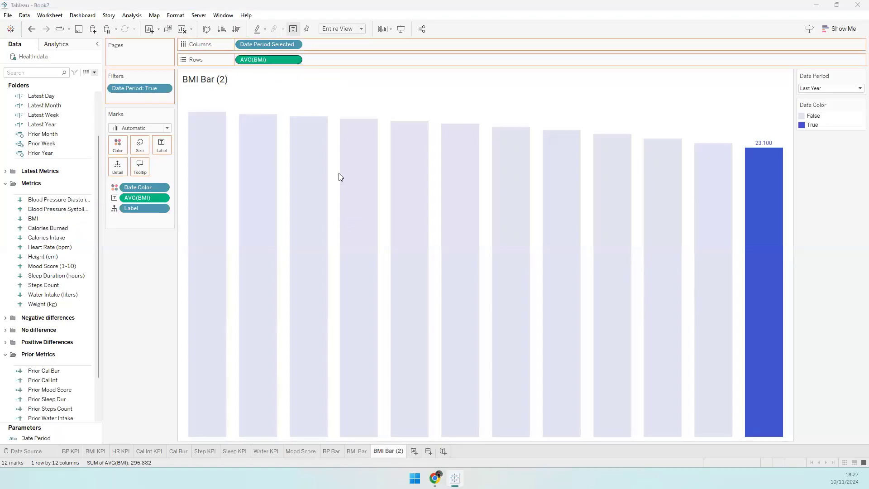
{"action": "left_click", "coordinate": [384, 196]}
{"action": "double_click", "coordinate": [382, 196]}
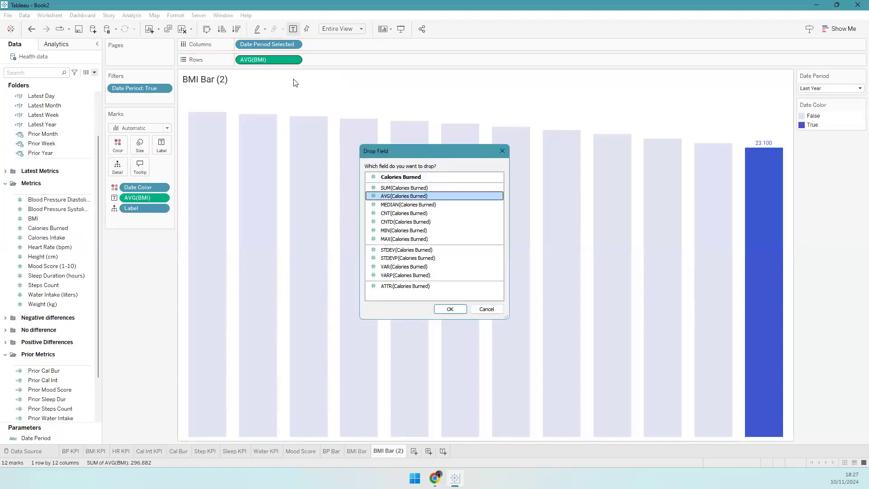
{"action": "mouse_move", "coordinate": [275, 59]}
{"action": "left_mouse_down"}
{"action": "mouse_move", "coordinate": [232, 74]}
{"action": "mouse_move", "coordinate": [146, 207]}
{"action": "mouse_move", "coordinate": [148, 197]}
{"action": "left_mouse_up"}
{"action": "right_click", "coordinate": [204, 247]}
{"action": "left_click", "coordinate": [240, 292]}
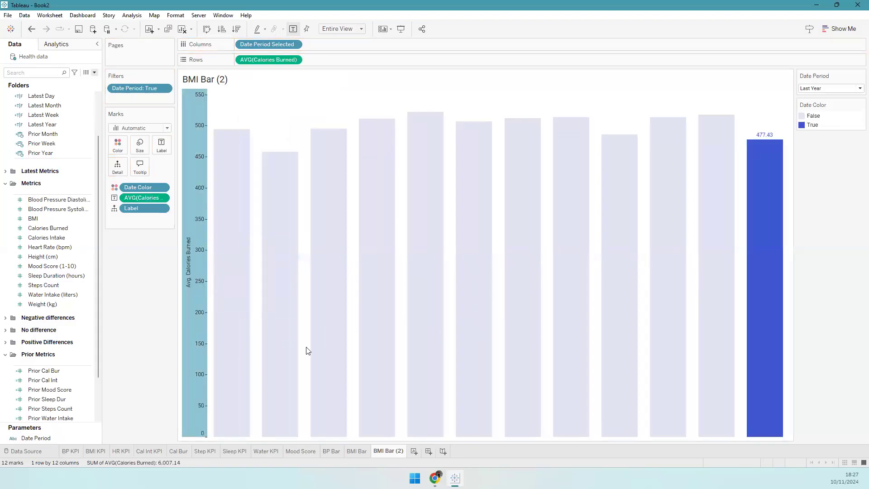
- Rename the calories sheet 'Cal Bur Bar' and duplicate it
{"action": "double_click", "coordinate": [388, 451]}
{"action": "type", "text": "Ca"}
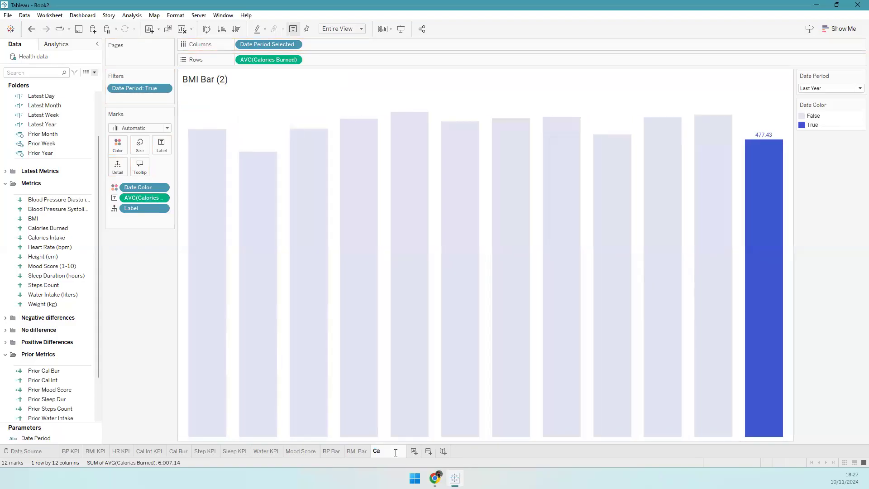
{"action": "type", "text": "l Bur Bar"}
{"action": "key", "text": "Return"}
{"action": "right_click", "coordinate": [398, 450]}
{"action": "left_click", "coordinate": [385, 455]}
{"action": "right_click", "coordinate": [385, 455]}
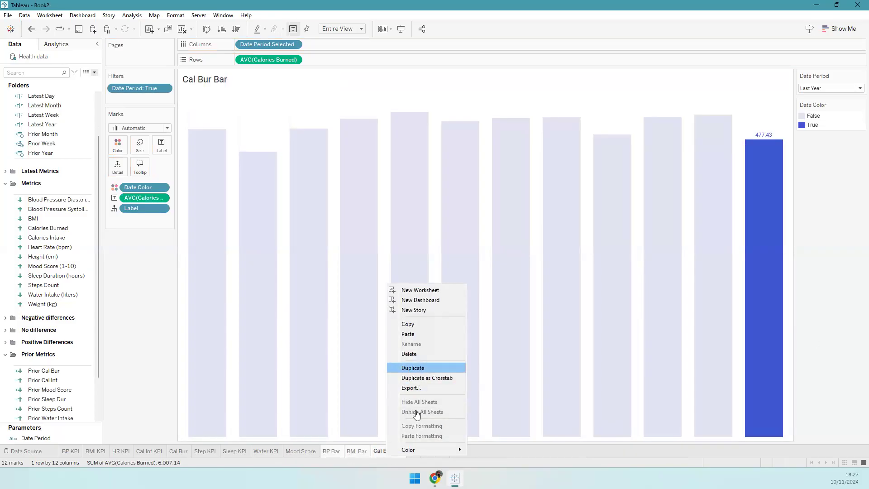
{"action": "left_click", "coordinate": [416, 368]}
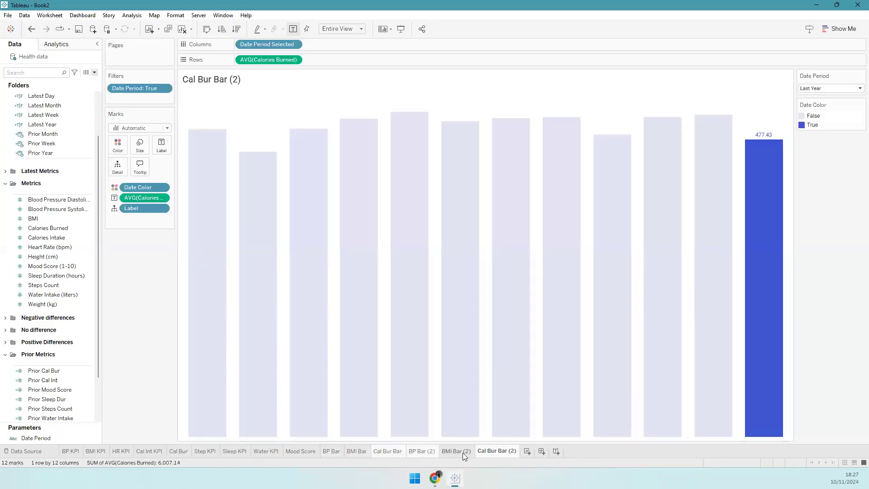
- Make another copy and rename the BP Bar (2) sheet to 'Cal Int'
{"action": "right_click", "coordinate": [492, 452]}
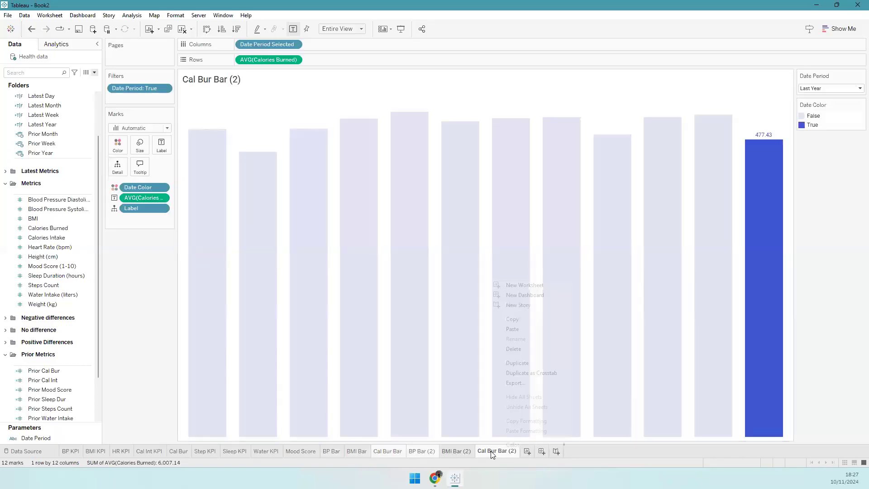
{"action": "left_click", "coordinate": [486, 364]}
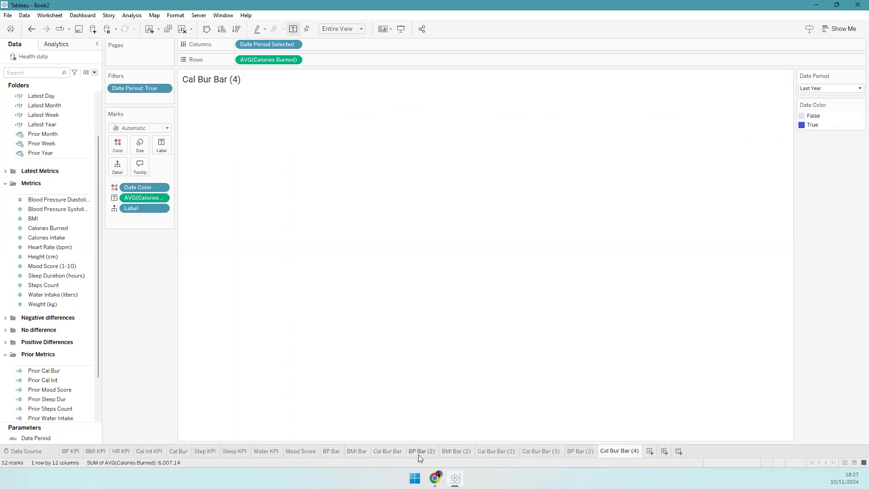
{"action": "double_click", "coordinate": [418, 454]}
{"action": "type", "text": "cva"}
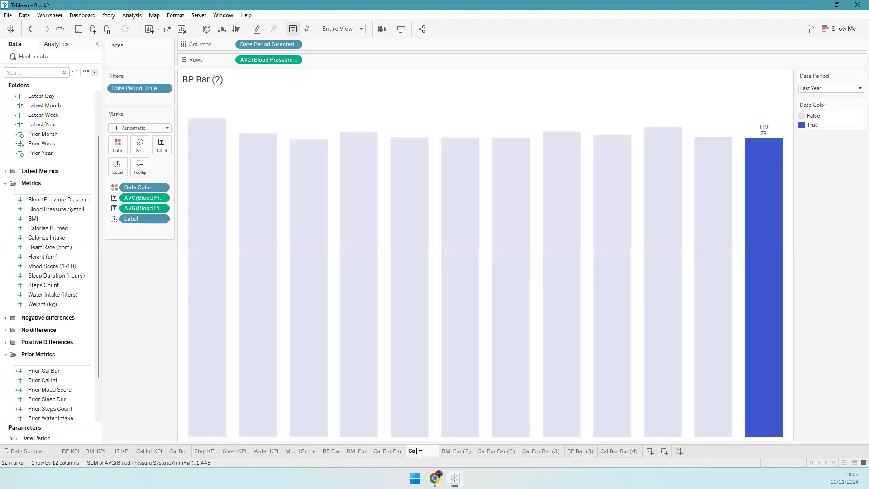
{"action": "type", "text": " Int"}
{"action": "key", "text": "Return"}
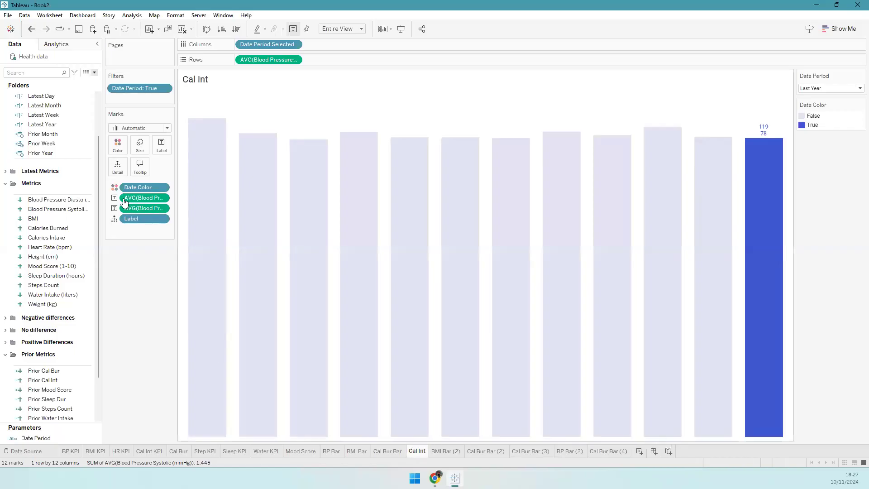
- On the Cal Int sheet, chart average Calorie Intake without the blood pressure labels and hide the value axis
{"action": "left_click_drag", "start_coordinate": [150, 209], "coordinate": [149, 292]}
{"action": "left_click_drag", "start_coordinate": [51, 238], "coordinate": [162, 144]}
{"action": "double_click", "coordinate": [392, 196]}
{"action": "right_click", "coordinate": [205, 187]}
{"action": "left_click", "coordinate": [230, 242]}
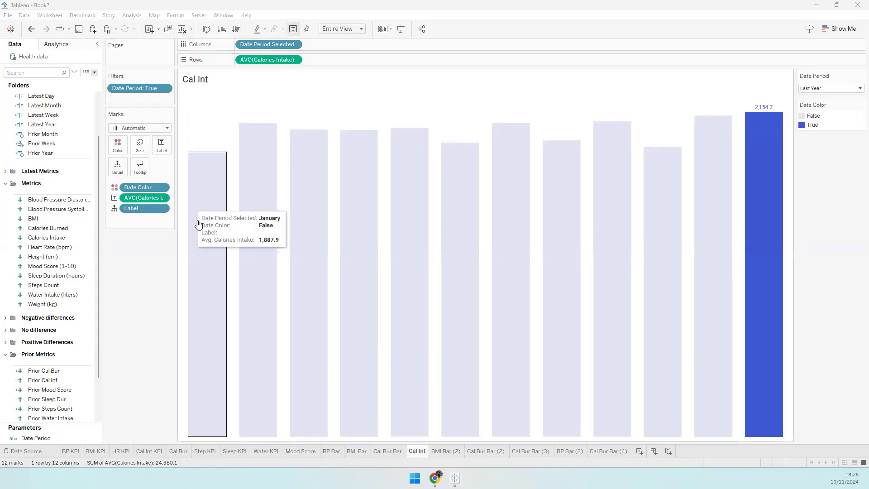
- Rename the BMI Bar (2) sheet to 'Heart Rate'
{"action": "double_click", "coordinate": [448, 451]}
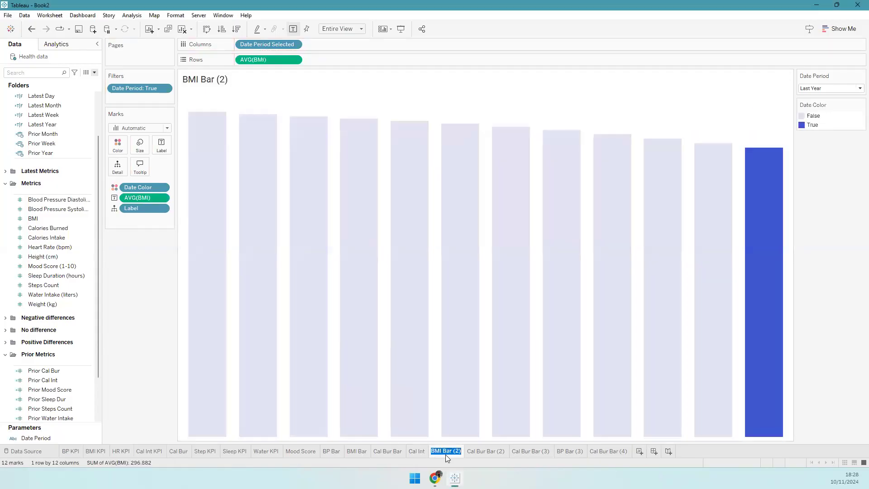
{"action": "type", "text": "Heart Rate"}
{"action": "key", "text": "Return"}
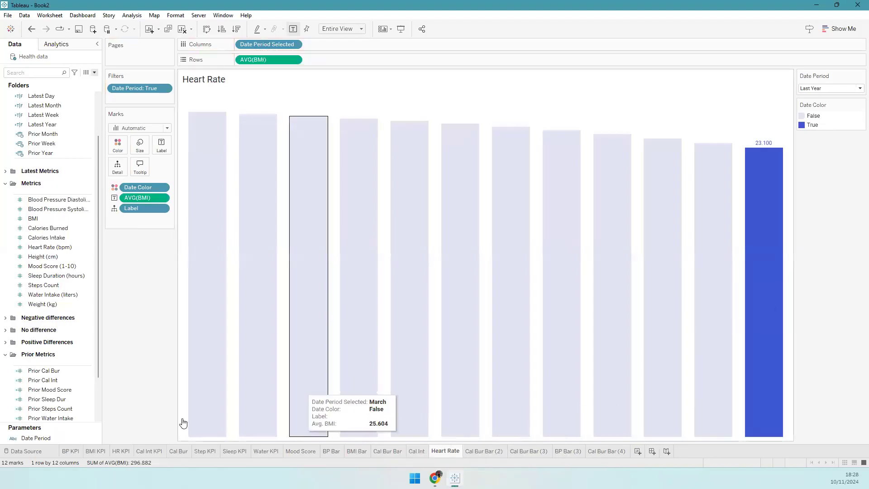
- Chart average Heart Rate (bpm) as labelled bars and hide the value axis
{"action": "left_click", "coordinate": [37, 250]}
{"action": "left_click_drag", "start_coordinate": [38, 252], "coordinate": [388, 140]}
{"action": "double_click", "coordinate": [387, 195]}
{"action": "left_click_drag", "start_coordinate": [261, 62], "coordinate": [146, 197]}
{"action": "right_click", "coordinate": [189, 192]}
{"action": "left_click", "coordinate": [221, 252]}
- Rename Cal Bur Bar (2) to 'Mood Score Bar' and the Mood Score sheet to 'Mood Score KPI'
{"action": "left_click", "coordinate": [489, 450]}
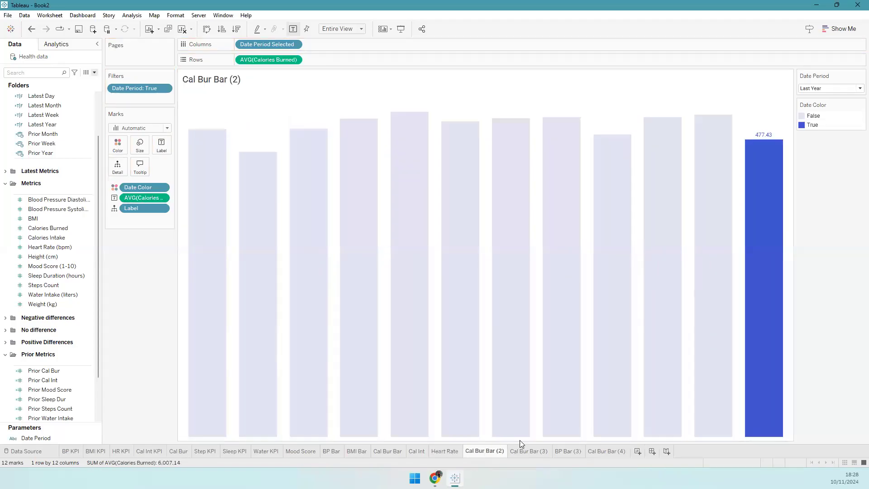
{"action": "double_click", "coordinate": [481, 451]}
{"action": "type", "text": "Mood"}
{"action": "key", "text": "Return"}
{"action": "left_click", "coordinate": [481, 248]}
{"action": "type", "text": "Score Bar"}
{"action": "key", "text": "Return"}
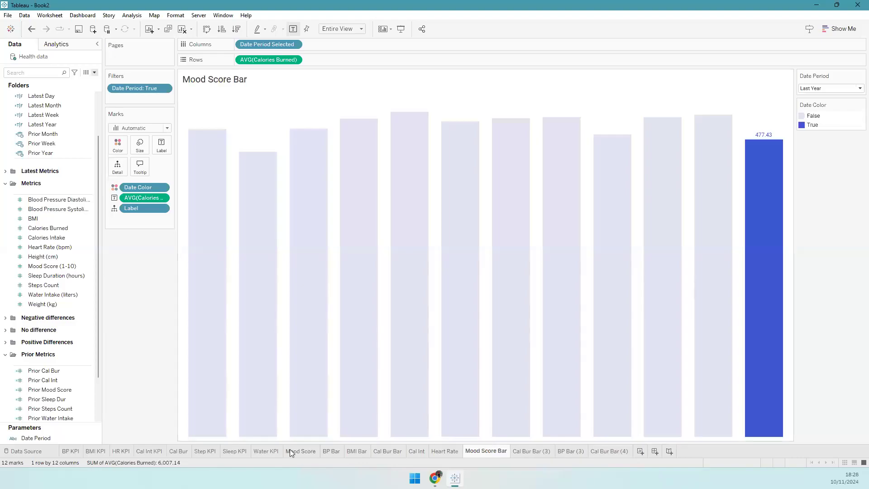
{"action": "double_click", "coordinate": [300, 454]}
{"action": "left_click", "coordinate": [316, 452]}
{"action": "type", "text": "KPI"}
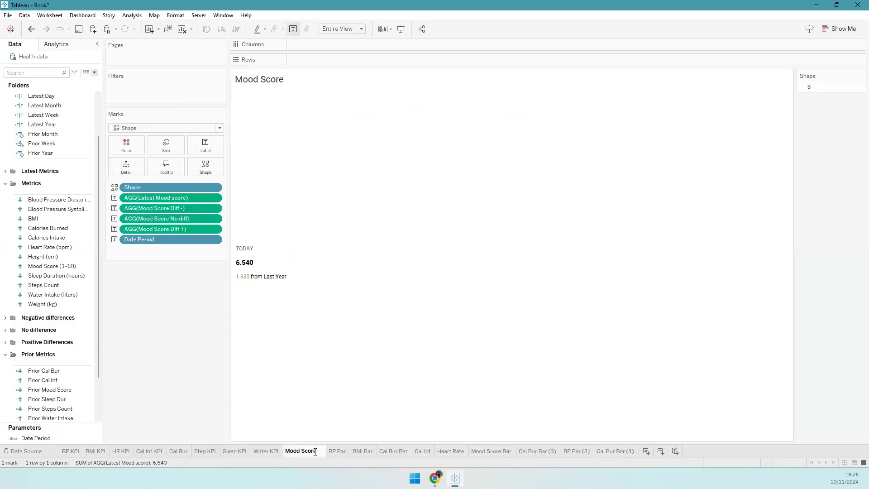
{"action": "key", "text": "Return"}
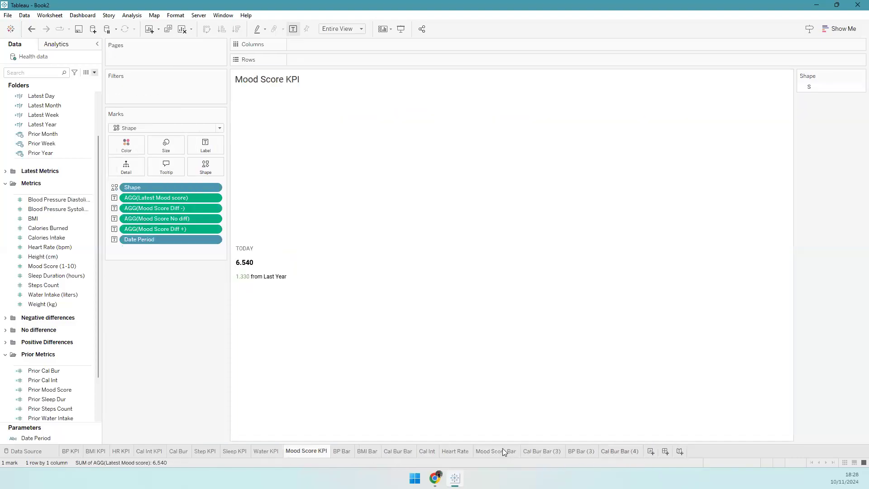
- On Mood Score Bar, chart average Mood Score (1-10) and hide the value axis
{"action": "left_click", "coordinate": [502, 452]}
{"action": "mouse_move", "coordinate": [48, 267]}
{"action": "left_mouse_down"}
{"action": "mouse_move", "coordinate": [267, 60]}
{"action": "mouse_move", "coordinate": [154, 199]}
{"action": "left_mouse_up"}
{"action": "double_click", "coordinate": [405, 196]}
{"action": "right_click", "coordinate": [191, 297]}
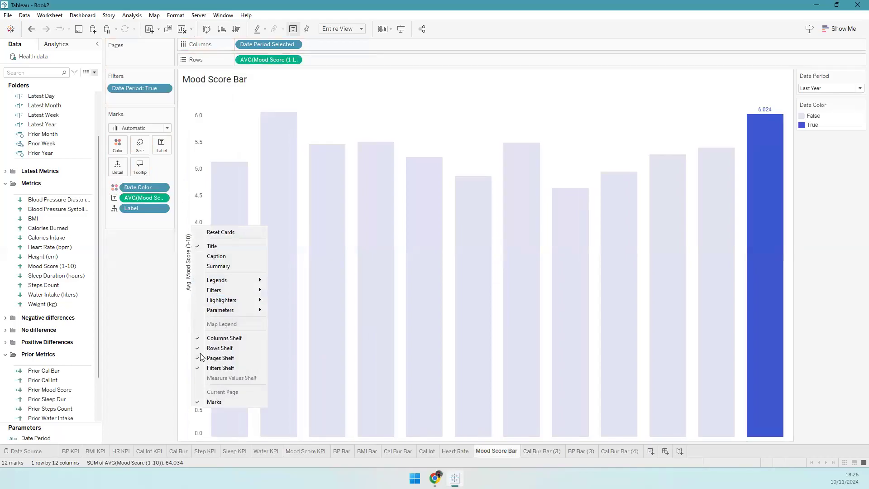
{"action": "right_click", "coordinate": [184, 337]}
{"action": "left_click", "coordinate": [219, 389]}
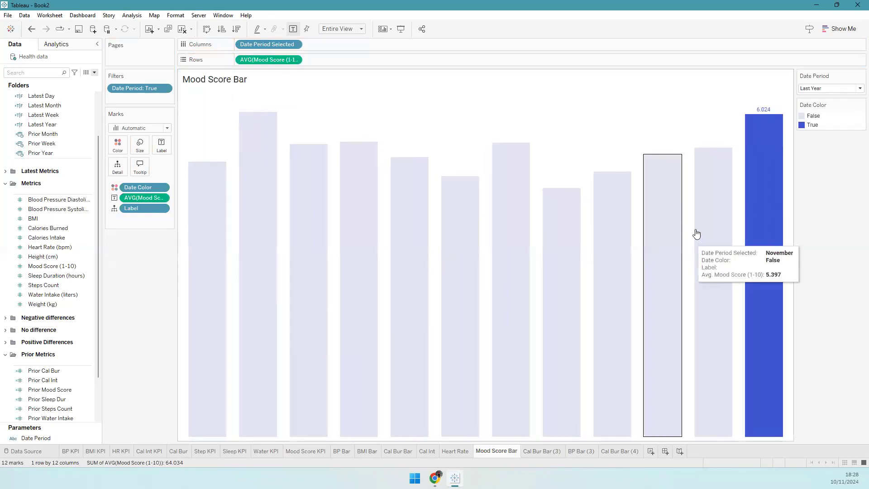
- Rename the Cal Bur Bar (3) sheet to 'Sleep Duration'
{"action": "left_click", "coordinate": [538, 451]}
{"action": "double_click", "coordinate": [537, 450]}
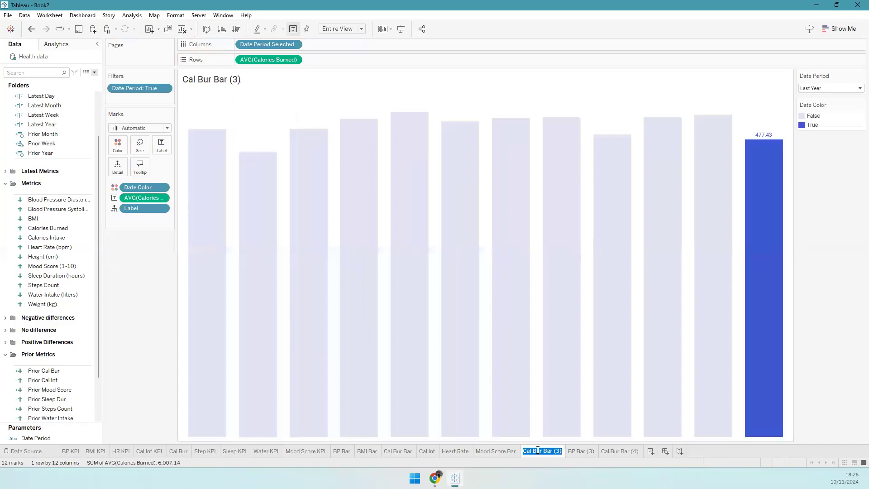
{"action": "type", "text": "Sleep Duration"}
{"action": "key", "text": "Return"}
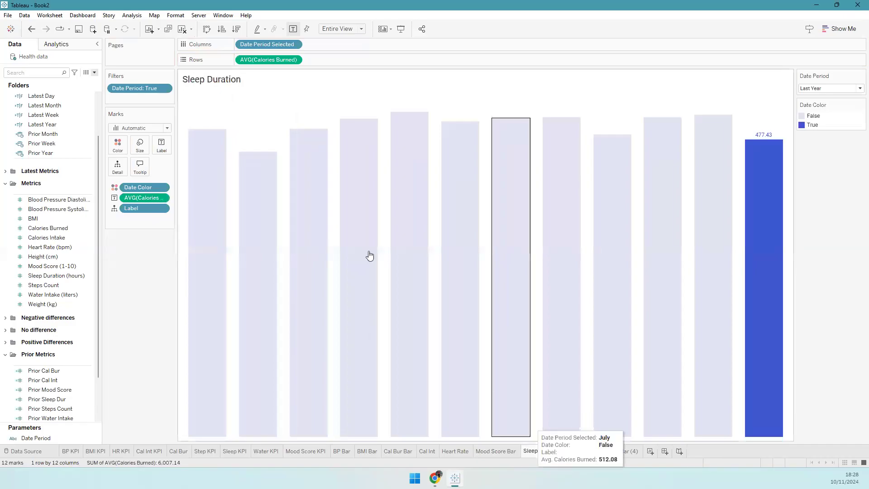
- Chart average Sleep Duration (hours) as labelled bars and hide the value axis
{"action": "left_click_drag", "start_coordinate": [62, 273], "coordinate": [454, 179]}
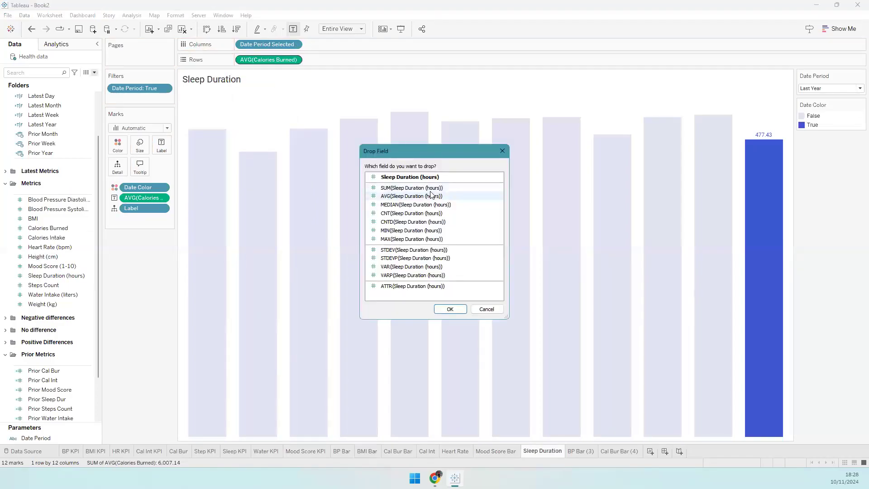
{"action": "double_click", "coordinate": [428, 194]}
{"action": "left_click_drag", "start_coordinate": [275, 57], "coordinate": [143, 198]}
{"action": "right_click", "coordinate": [206, 210]}
{"action": "left_click", "coordinate": [226, 261]}
- Rename BP Bar (3) to 'Steps Count' and chart average Steps Count as bars
{"action": "double_click", "coordinate": [586, 451]}
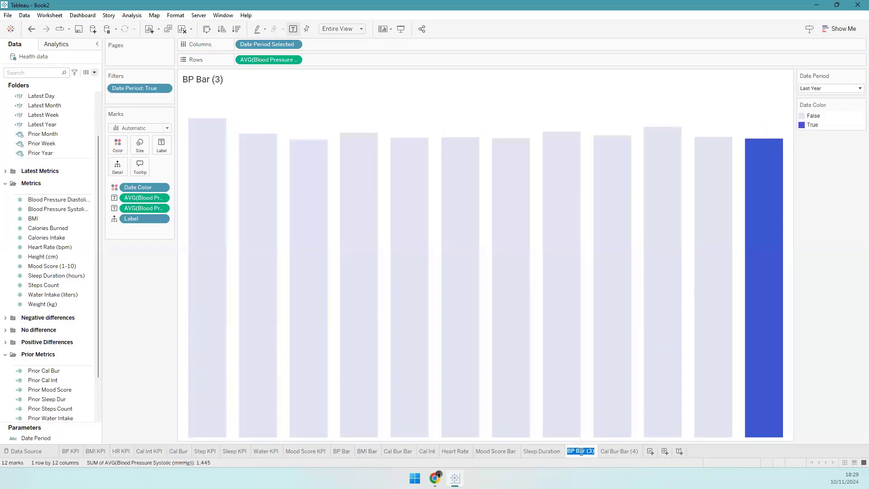
{"action": "type", "text": "Steps Count"}
{"action": "key", "text": "Return"}
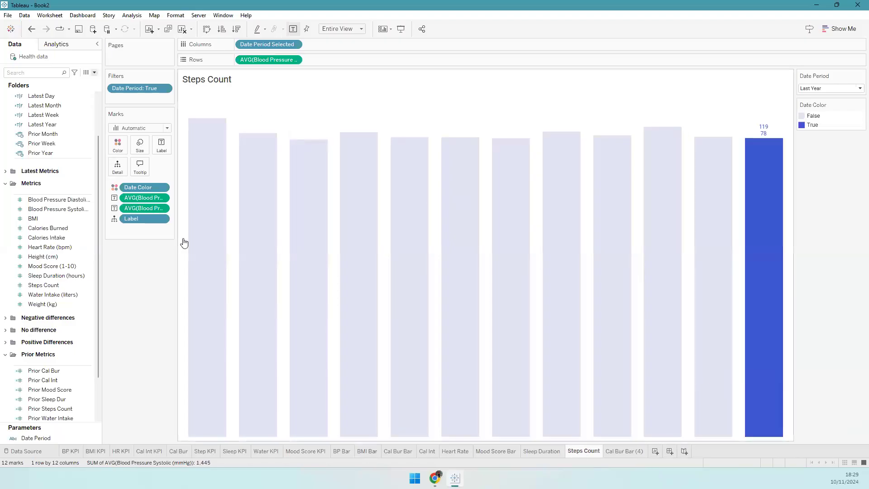
{"action": "left_click_drag", "start_coordinate": [45, 285], "coordinate": [153, 208]}
{"action": "left_click", "coordinate": [385, 196]}
{"action": "left_click", "coordinate": [448, 308]}
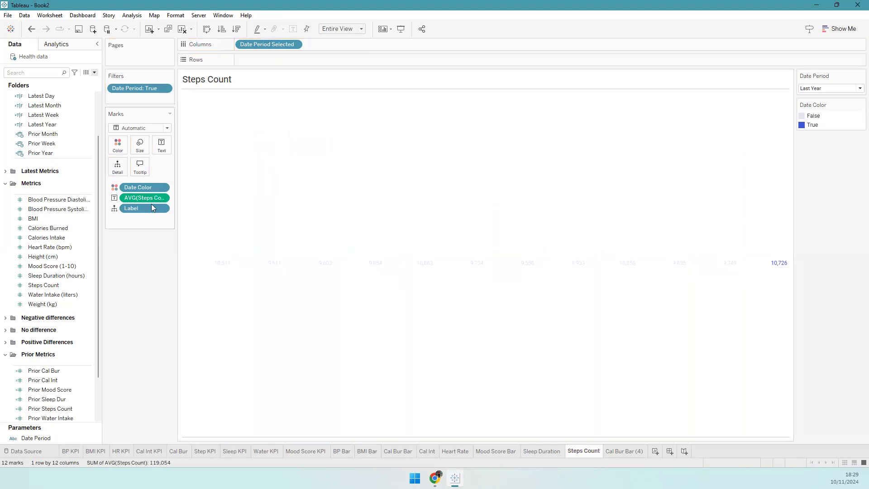
{"action": "left_click_drag", "start_coordinate": [264, 79], "coordinate": [270, 62]}
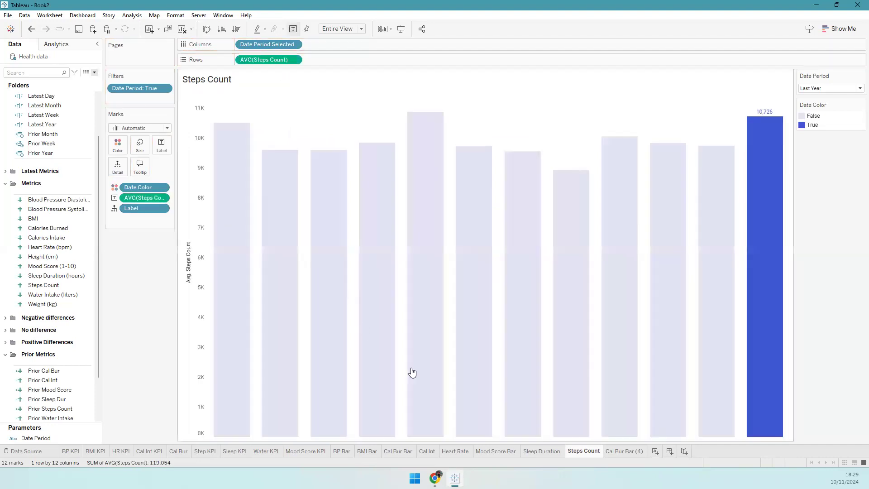
- Rename Cal Bur Bar (4) to 'Water intake Bar', chart average Water Intake (liters), and hide its axis
{"action": "left_click", "coordinate": [620, 451]}
{"action": "double_click", "coordinate": [618, 451]}
{"action": "type", "text": "Water int"}
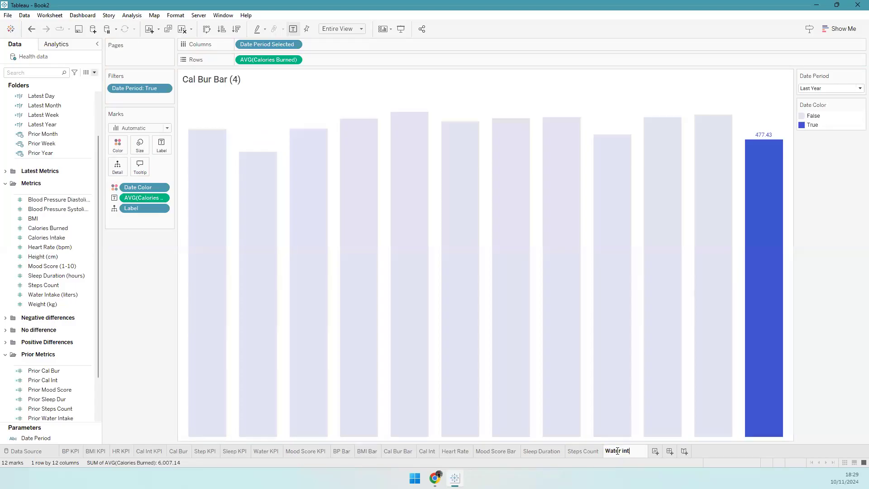
{"action": "type", "text": "ake Bar"}
{"action": "key", "text": "Return"}
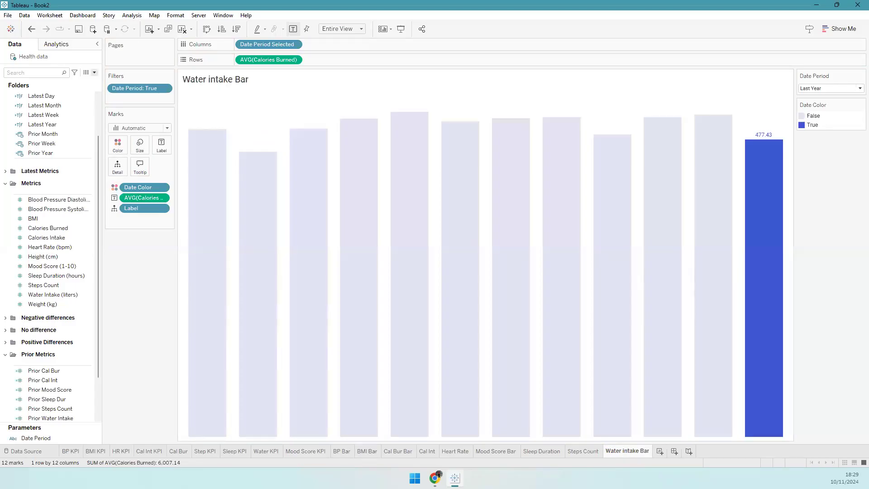
{"action": "left_click_drag", "start_coordinate": [58, 295], "coordinate": [147, 199]}
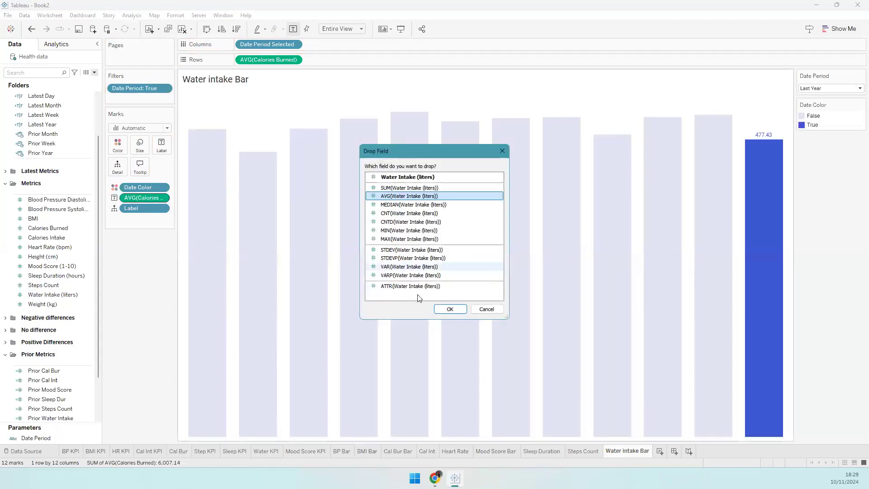
{"action": "key", "text": "Return"}
{"action": "mouse_move", "coordinate": [154, 199]}
{"action": "left_mouse_down"}
{"action": "mouse_move", "coordinate": [213, 140]}
{"action": "mouse_move", "coordinate": [263, 58]}
{"action": "mouse_move", "coordinate": [271, 68]}
{"action": "mouse_move", "coordinate": [269, 61]}
{"action": "left_mouse_up"}
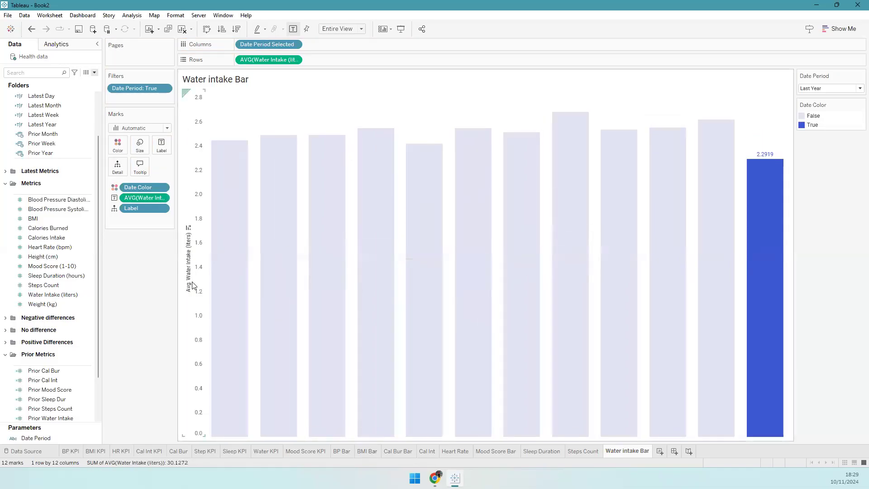
{"action": "right_click", "coordinate": [194, 284]}
{"action": "left_click", "coordinate": [224, 336]}
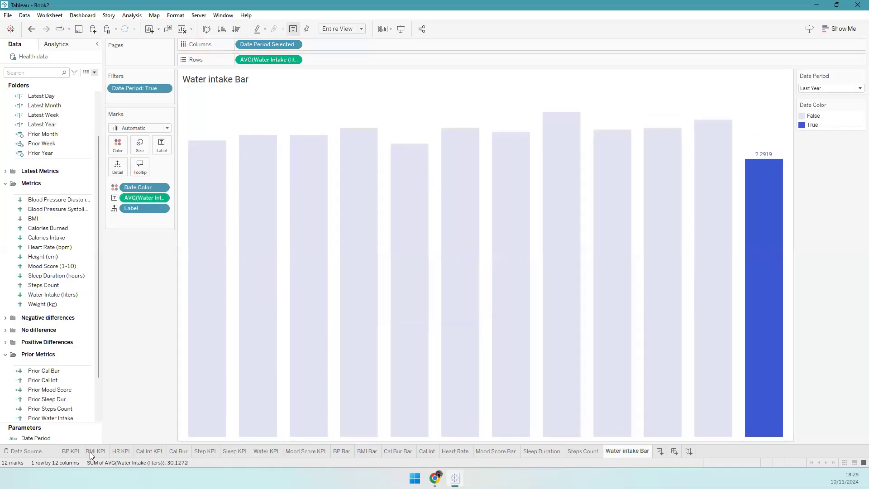
- Review the finished sheets and hide the Steps Count vertical axis header
{"action": "left_click", "coordinate": [70, 451]}
{"action": "left_click", "coordinate": [611, 452]}
{"action": "left_click", "coordinate": [547, 450]}
{"action": "left_click", "coordinate": [508, 450]}
{"action": "left_click", "coordinate": [570, 451]}
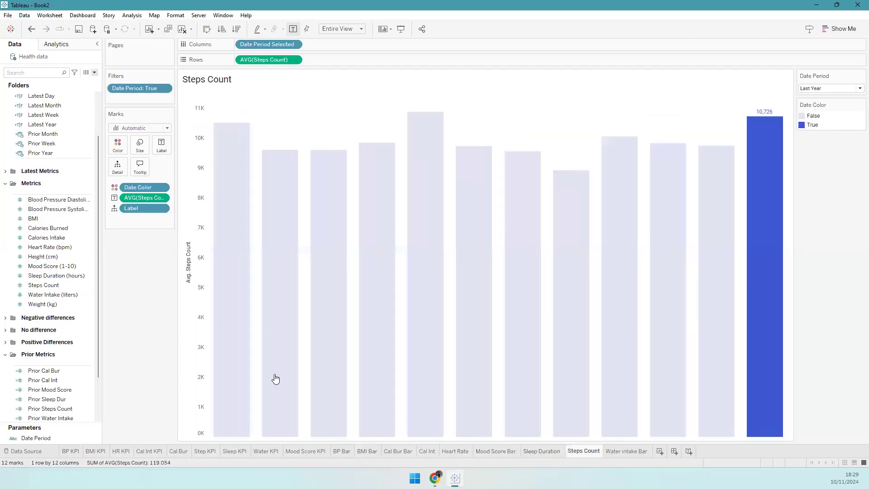
{"action": "right_click", "coordinate": [203, 377]}
{"action": "left_click", "coordinate": [229, 432]}
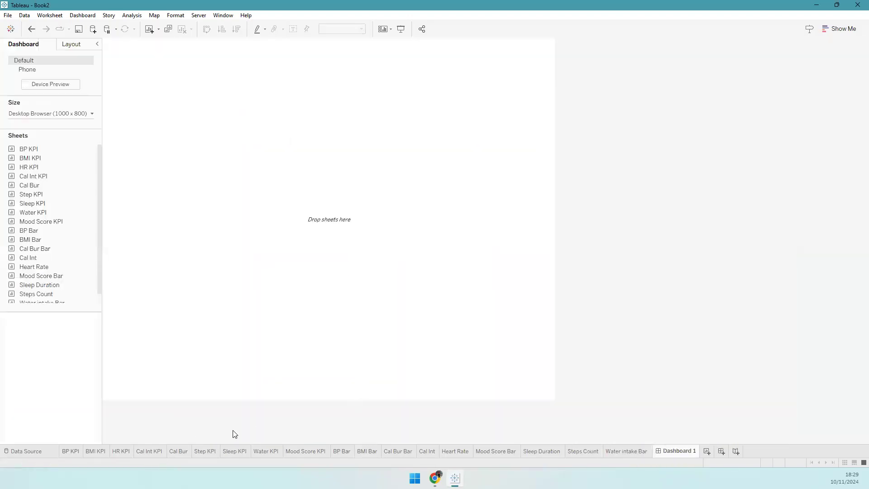
- Set Dashboard 1 to a fixed size of width 1400 and height 900
{"action": "left_click", "coordinate": [83, 454]}
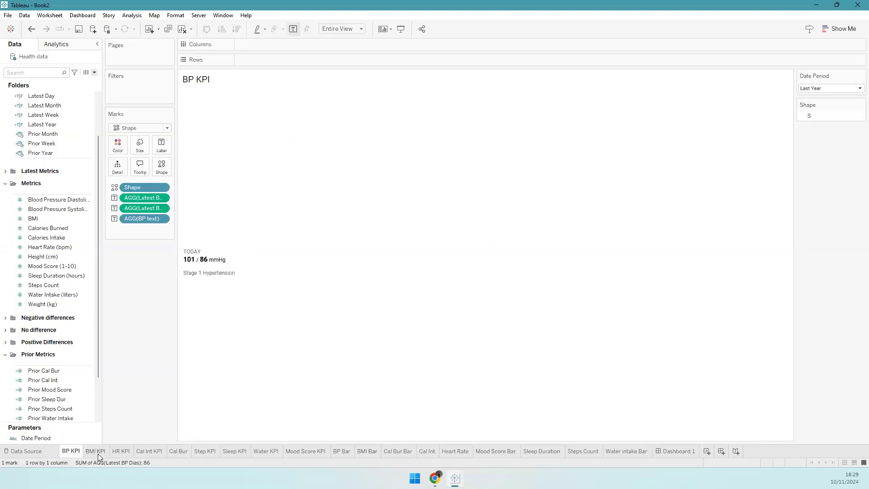
{"action": "left_click", "coordinate": [334, 452]}
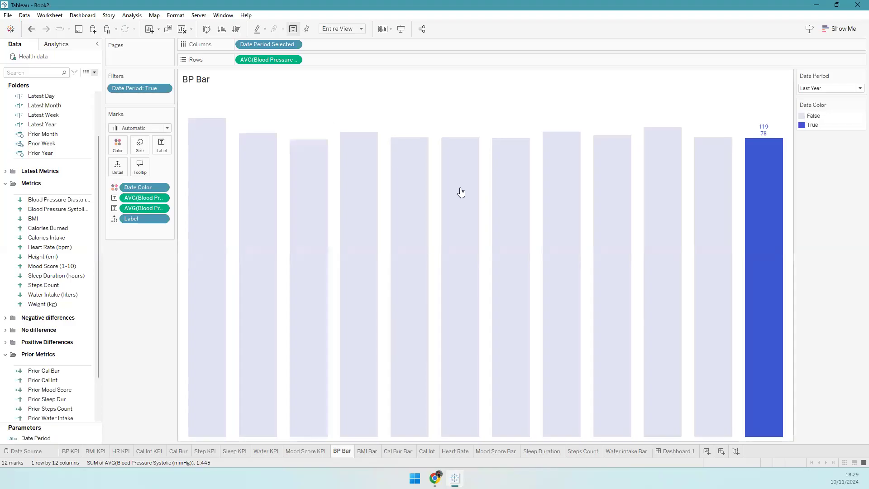
{"action": "left_click", "coordinate": [668, 453]}
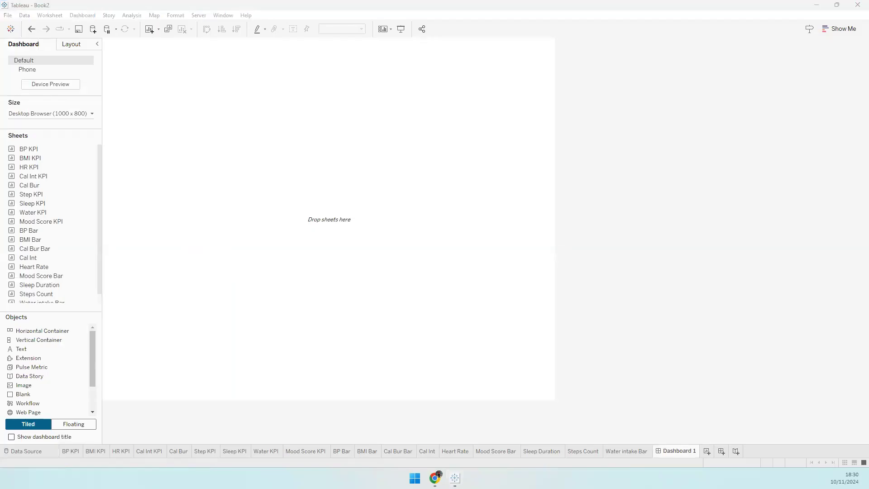
{"action": "left_click", "coordinate": [90, 115]}
{"action": "double_click", "coordinate": [32, 168]}
{"action": "type", "text": "1400"}
{"action": "key", "text": "Tab"}
{"action": "type", "text": "900"}
{"action": "key", "text": "Return"}
- Close the size settings and bring the Health Tracker reference up in Chrome
{"action": "left_click", "coordinate": [223, 199]}
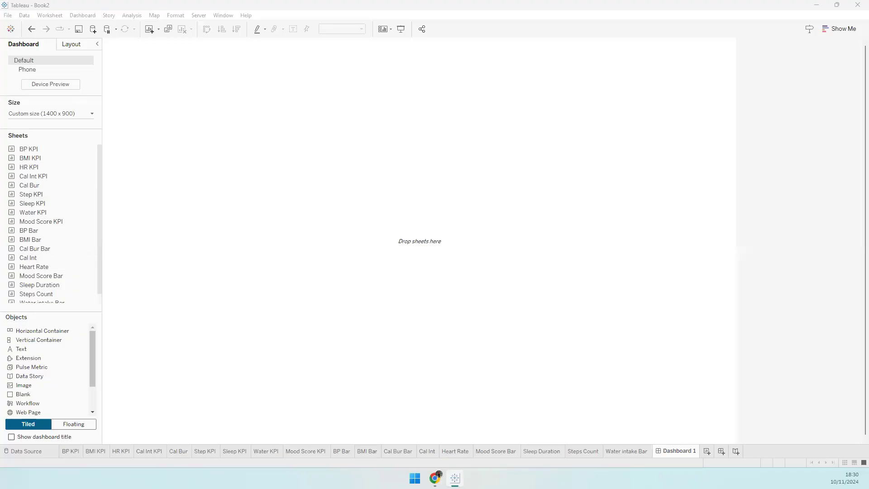
{"action": "left_click", "coordinate": [434, 478]}
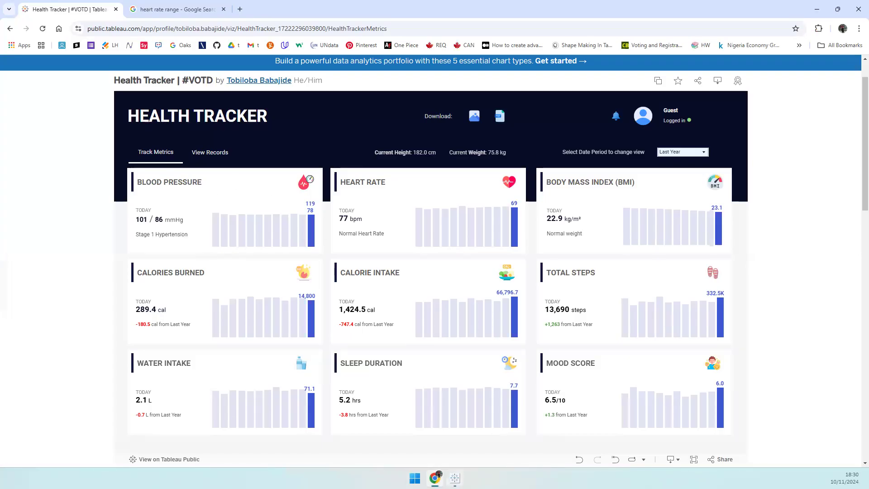
- Scroll through the Health Tracker reference in Chrome, then return to Tableau's Dashboard 1
{"action": "key", "text": "alt+Tab"}
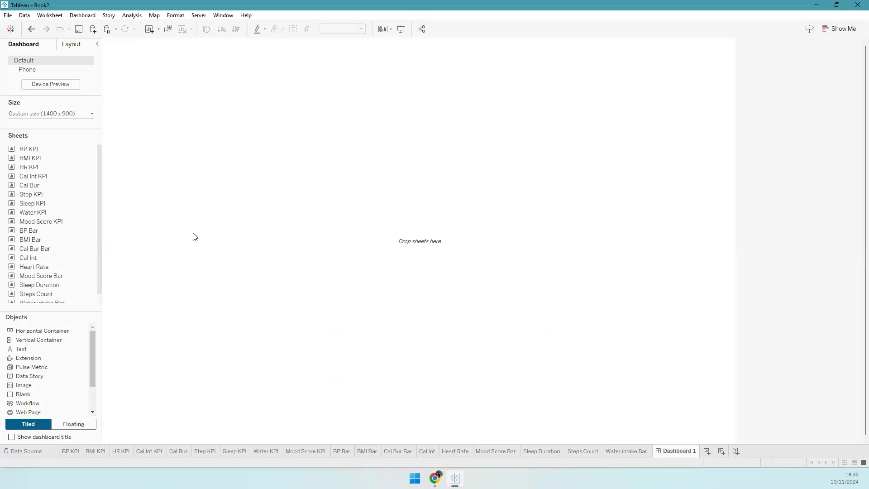
{"action": "key", "text": "alt+Tab"}
{"action": "scroll", "coordinate": [854, 180], "scroll_direction": "down", "scroll_amount": 3}
{"action": "scroll", "coordinate": [854, 180], "scroll_direction": "up", "scroll_amount": 2}
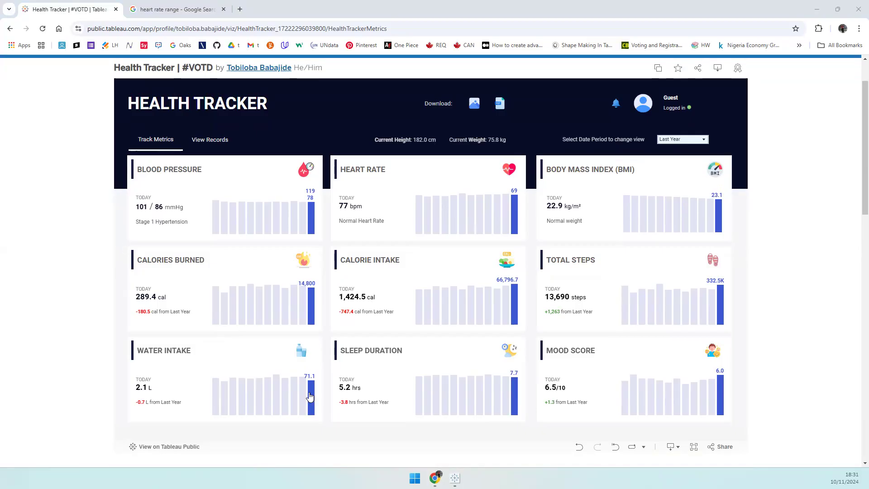
{"action": "key", "text": "alt+Tab"}
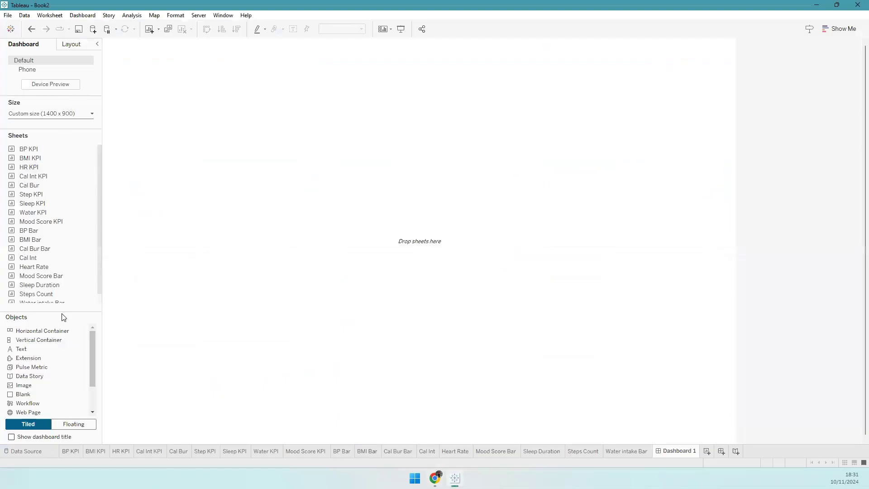
- Add a floating Blank at x 0, y 0 sized 1400 × 400
{"action": "left_click", "coordinate": [74, 423]}
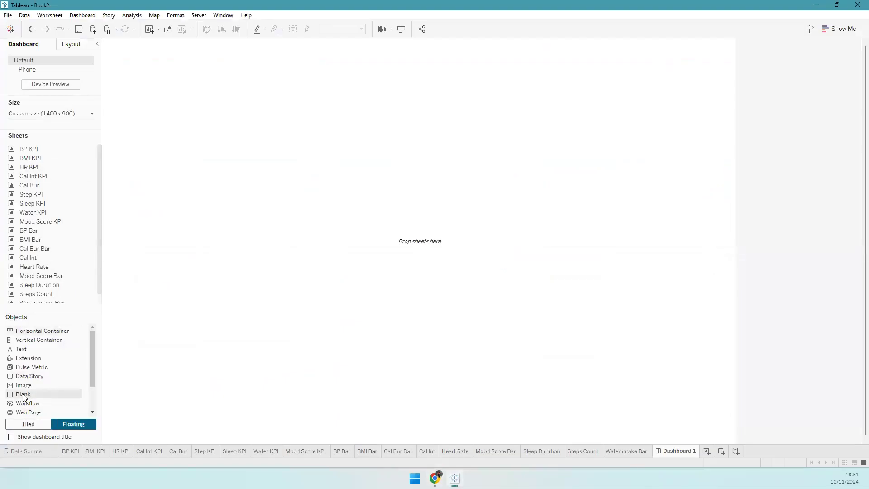
{"action": "left_click_drag", "start_coordinate": [23, 396], "coordinate": [107, 44]}
{"action": "left_click", "coordinate": [75, 46]}
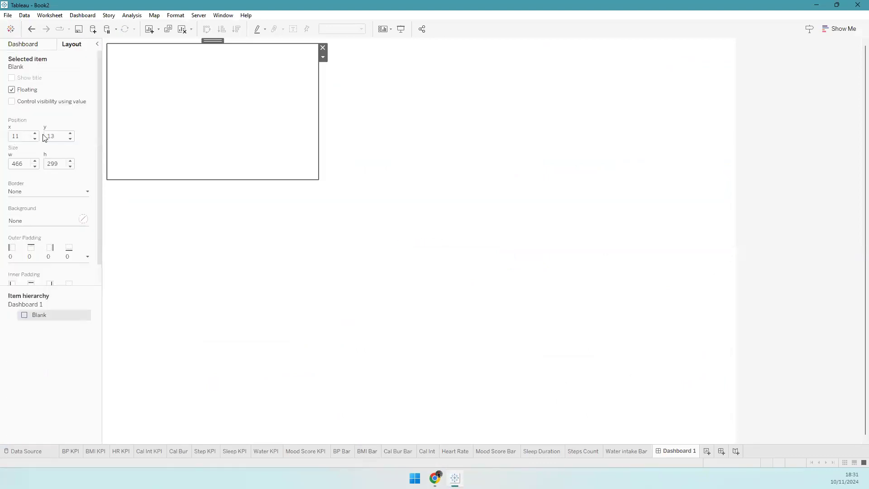
{"action": "double_click", "coordinate": [14, 137]}
{"action": "type", "text": "0"}
{"action": "key", "text": "Tab"}
{"action": "type", "text": "0"}
{"action": "key", "text": "Tab"}
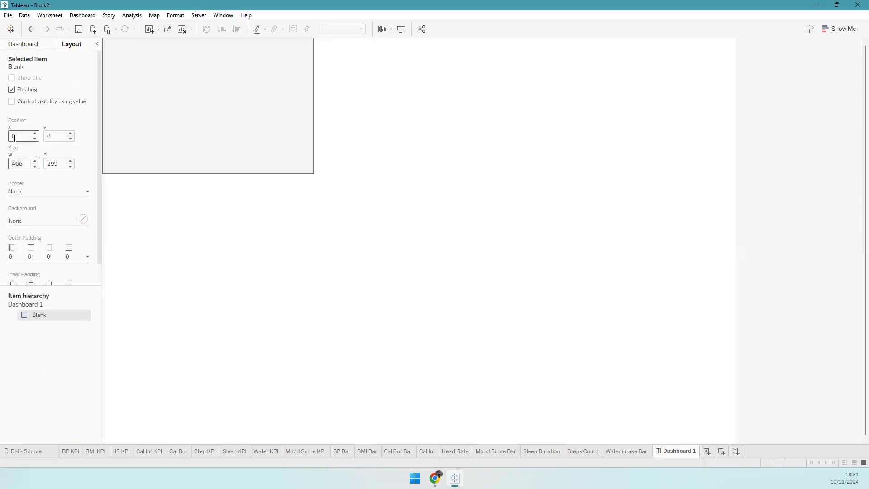
{"action": "type", "text": "1400"}
{"action": "key", "text": "Tab"}
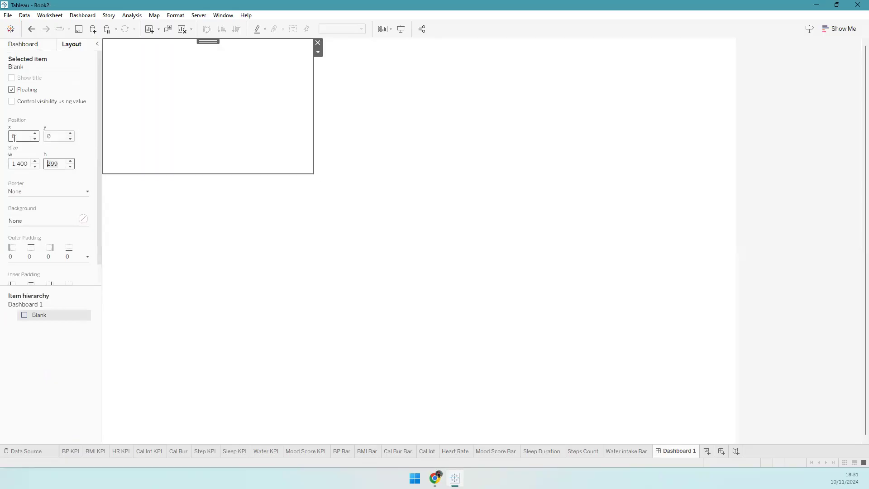
{"action": "type", "text": "5"}
{"action": "type", "text": "400"}
{"action": "key", "text": "Tab"}
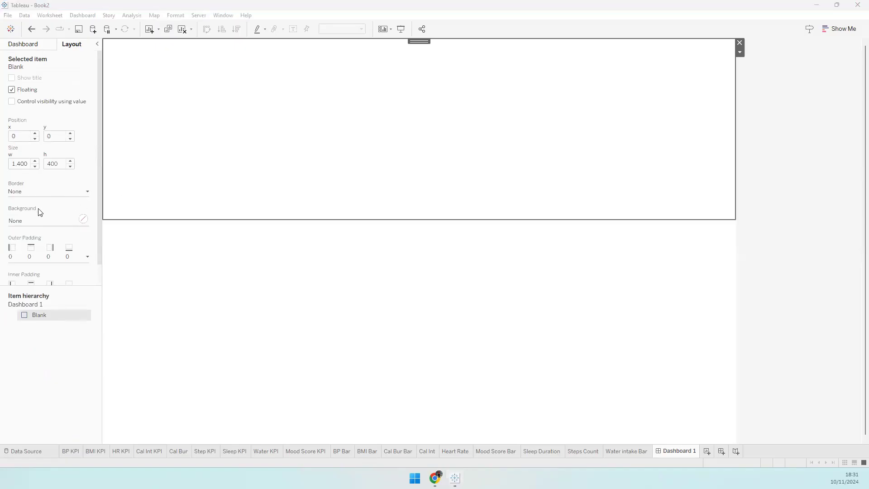
- Fill the blank's background with dark navy #060d27
{"action": "left_click", "coordinate": [41, 221]}
{"action": "left_click", "coordinate": [51, 319]}
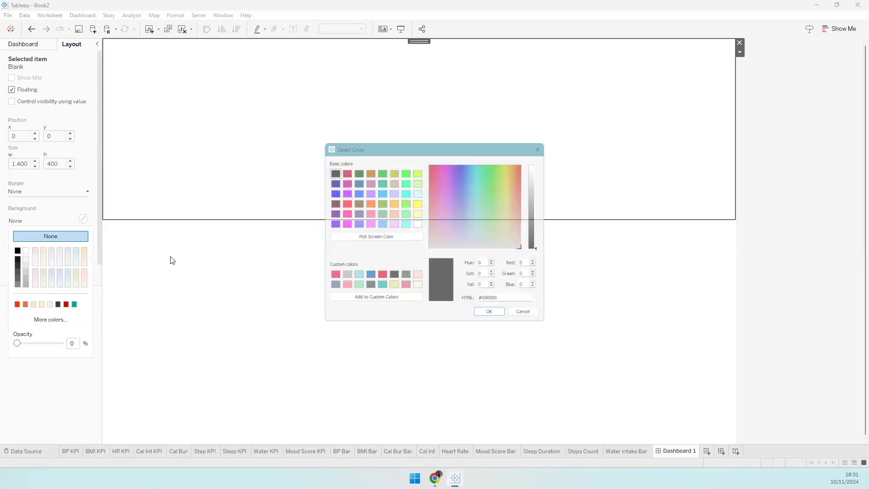
{"action": "left_click", "coordinate": [369, 237]}
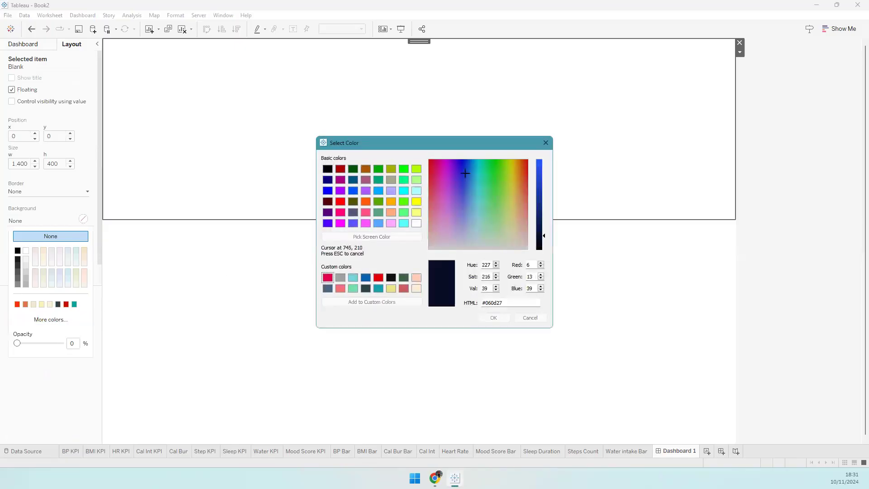
{"action": "left_click", "coordinate": [399, 146]}
{"action": "left_click", "coordinate": [494, 317]}
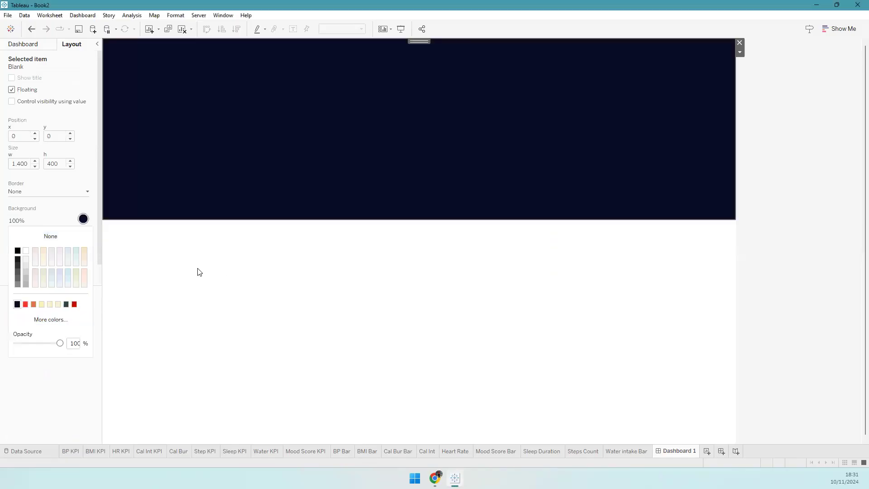
{"action": "left_click", "coordinate": [74, 123]}
{"action": "left_click", "coordinate": [23, 44]}
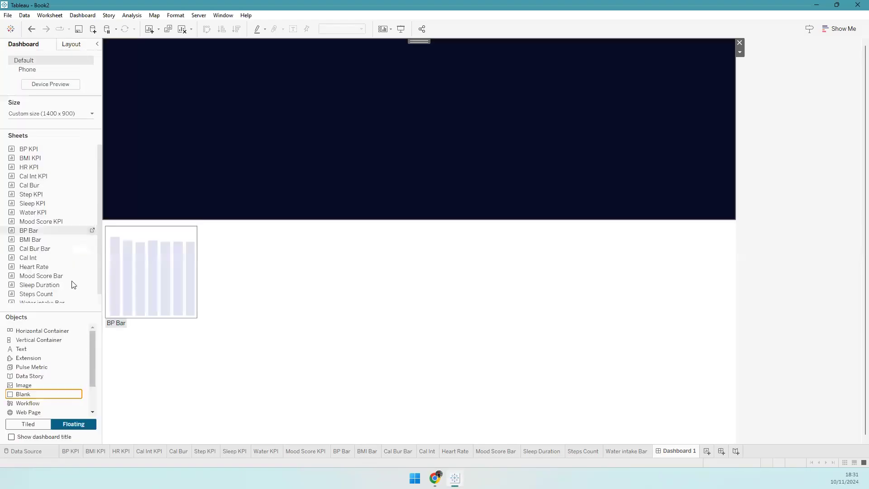
- Add a second floating Blank at x 0, y 400 sized 1400 × 500
{"action": "left_click_drag", "start_coordinate": [46, 391], "coordinate": [107, 223]}
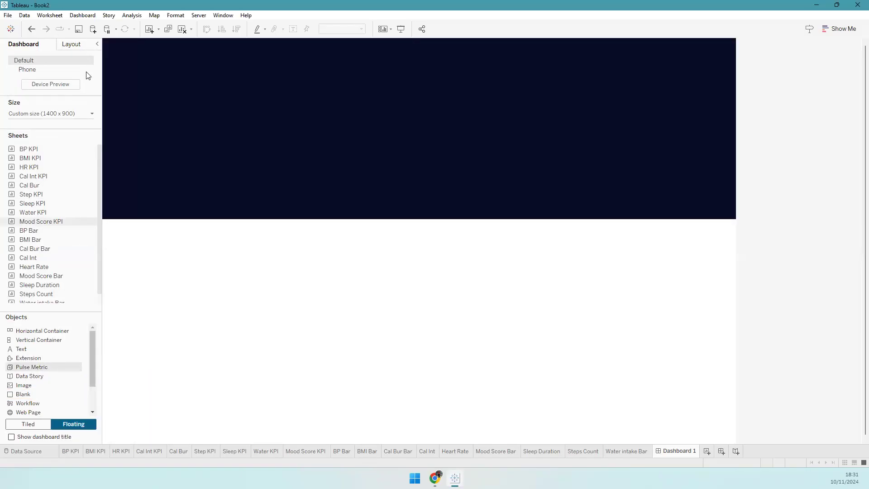
{"action": "left_click", "coordinate": [71, 44]}
{"action": "type", "text": "0"}
{"action": "key", "text": "Tab"}
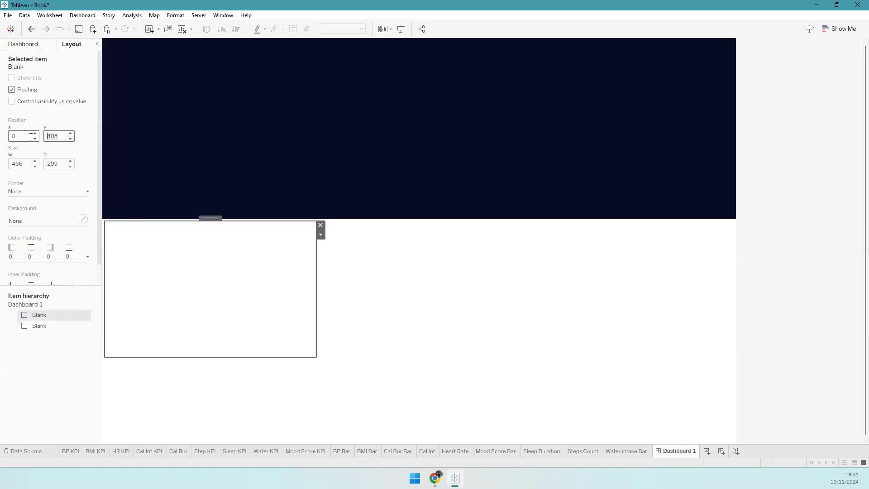
{"action": "type", "text": "400"}
{"action": "key", "text": "Tab"}
{"action": "type", "text": "1,400"}
{"action": "key", "text": "Tab"}
{"action": "type", "text": "500"}
{"action": "key", "text": "Tab"}
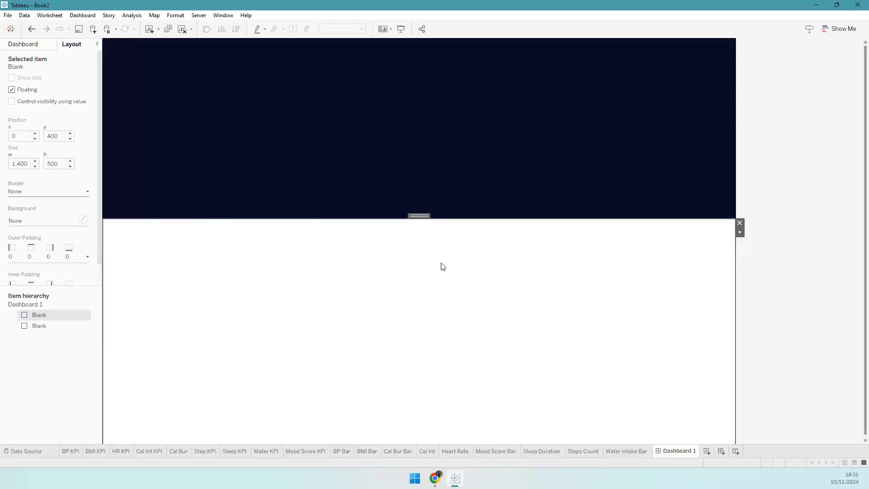
- Fill the lower blank light grey #f6f7f9 and place a Vertical Container on the dashboard
{"action": "left_click", "coordinate": [39, 220]}
{"action": "left_click", "coordinate": [41, 319]}
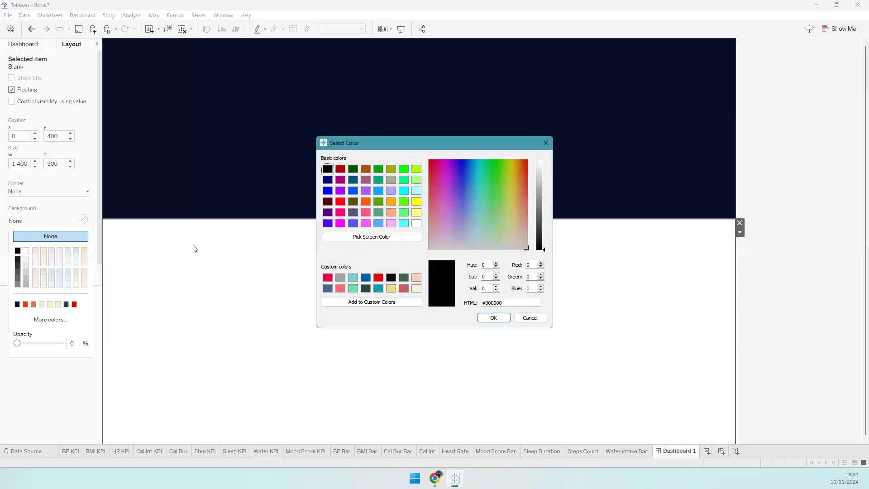
{"action": "left_click", "coordinate": [328, 239]}
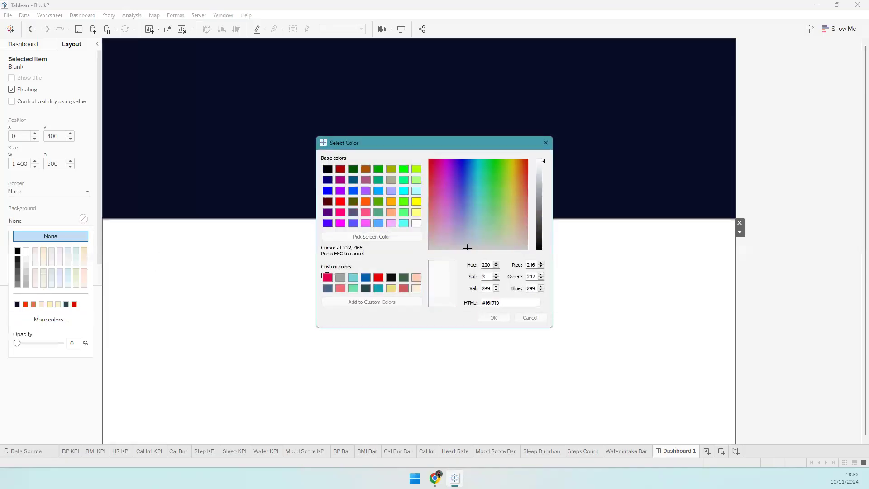
{"action": "left_click", "coordinate": [468, 358]}
{"action": "left_click", "coordinate": [494, 317]}
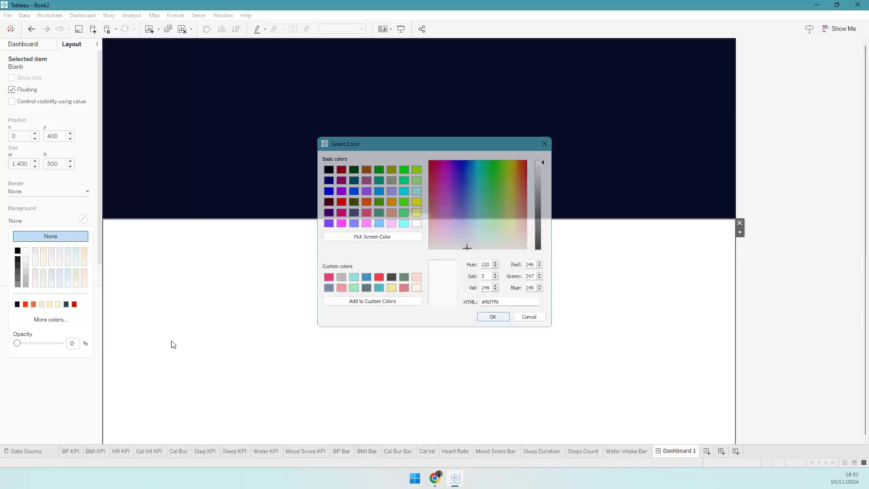
{"action": "left_click", "coordinate": [855, 210]}
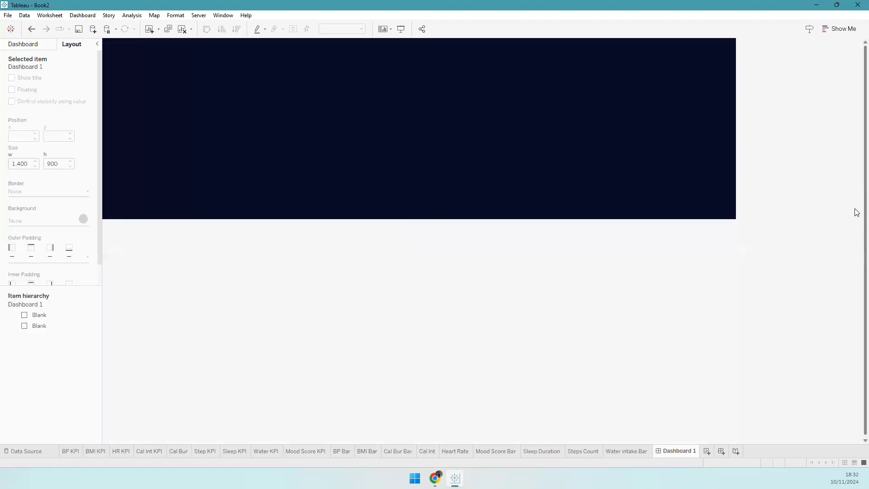
{"action": "left_click", "coordinate": [41, 46]}
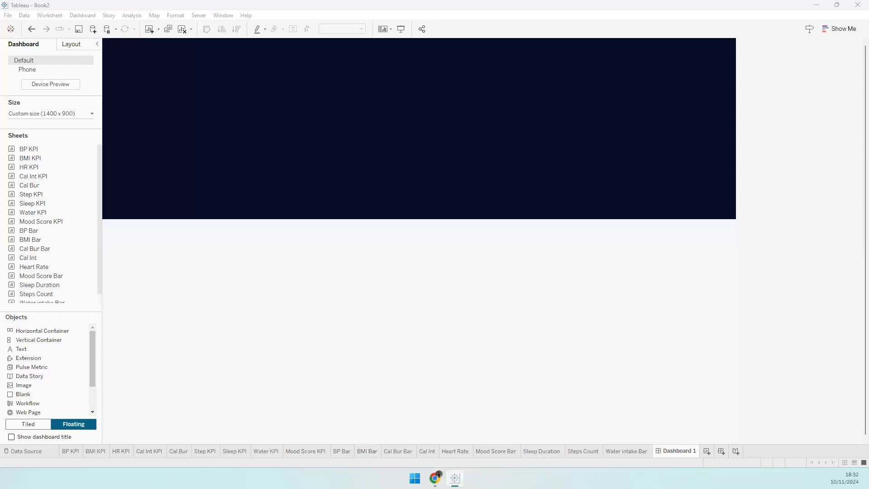
{"action": "left_click_drag", "start_coordinate": [53, 340], "coordinate": [137, 210]}
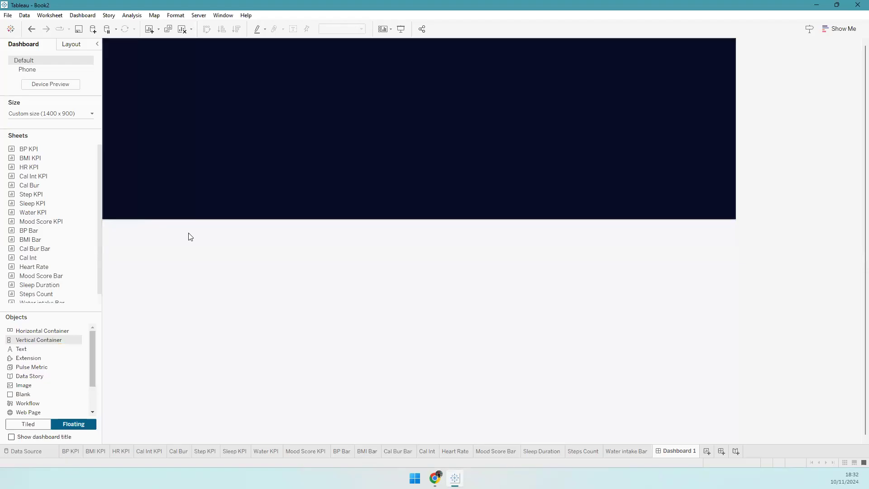
- Position the Vertical Container at x 30, y 170 with size 432 × 190
{"action": "left_click", "coordinate": [24, 135]}
{"action": "type", "text": "30"}
{"action": "key", "text": "Tab"}
{"action": "type", "text": "170"}
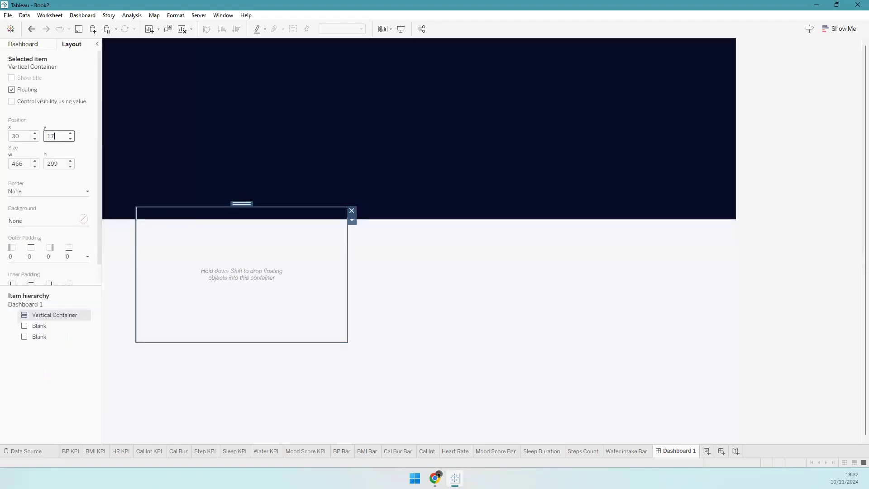
{"action": "key", "text": "Tab"}
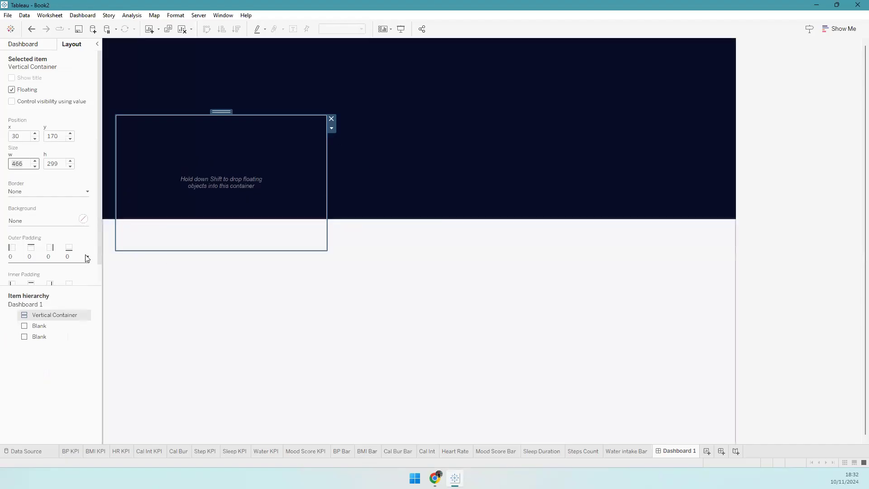
{"action": "type", "text": "32"}
{"action": "key", "text": "Tab"}
{"action": "type", "text": "190"}
{"action": "key", "text": "Tab"}
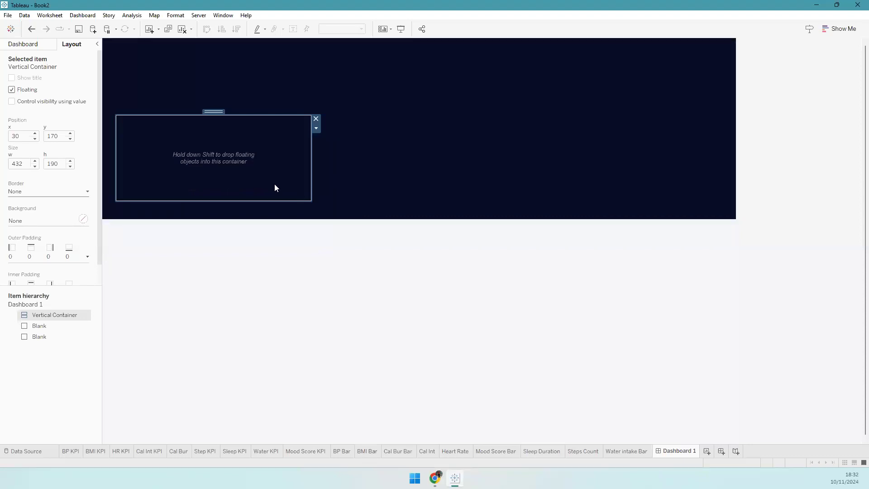
- Shrink the navy header blank to a height of 230
{"action": "left_click", "coordinate": [472, 215]}
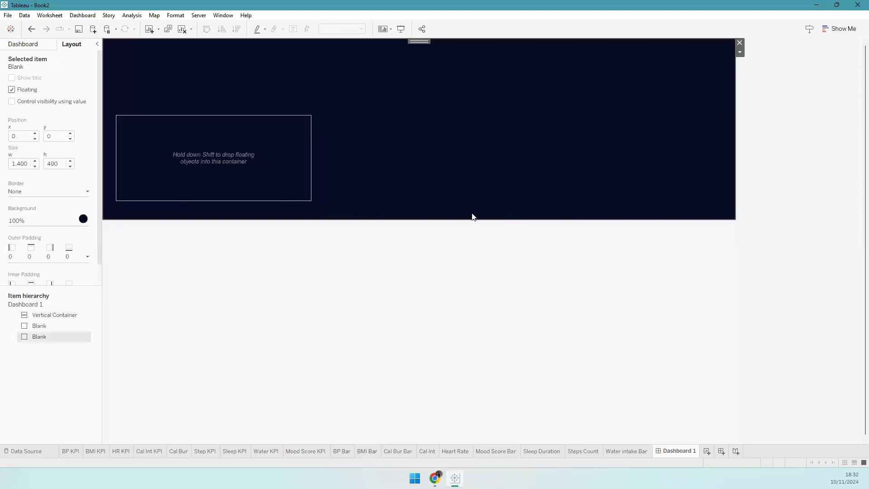
{"action": "left_click_drag", "start_coordinate": [251, 169], "coordinate": [270, 139]}
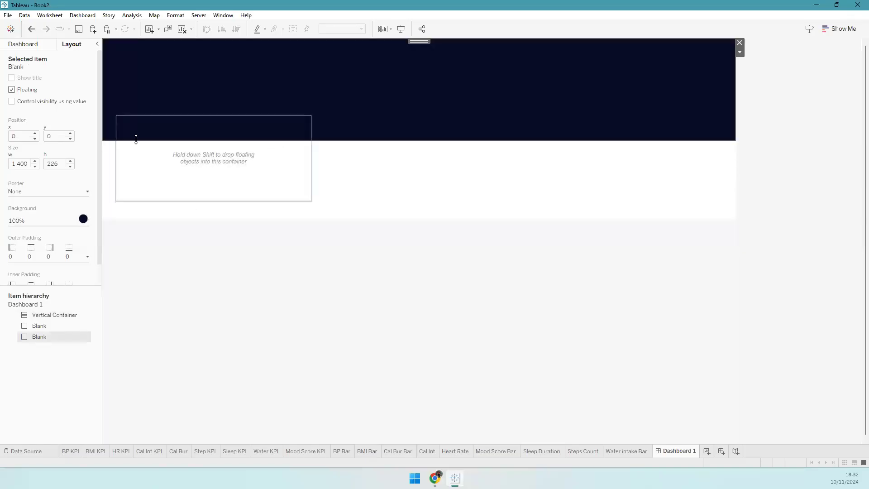
{"action": "double_click", "coordinate": [53, 164]}
{"action": "type", "text": "230"}
{"action": "key", "text": "Return"}
- Stretch the grey body blank up to start at 230, meeting the header
{"action": "left_click", "coordinate": [189, 228]}
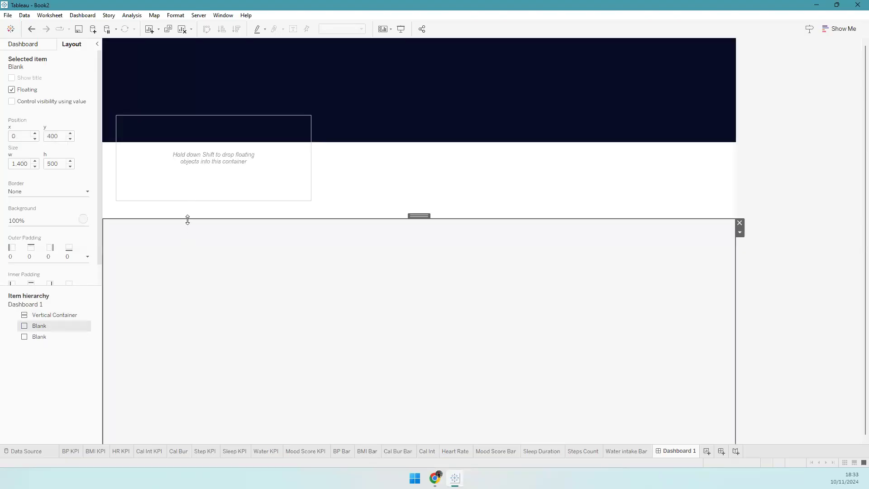
{"action": "left_click_drag", "start_coordinate": [189, 184], "coordinate": [197, 142]}
{"action": "left_click", "coordinate": [62, 162]}
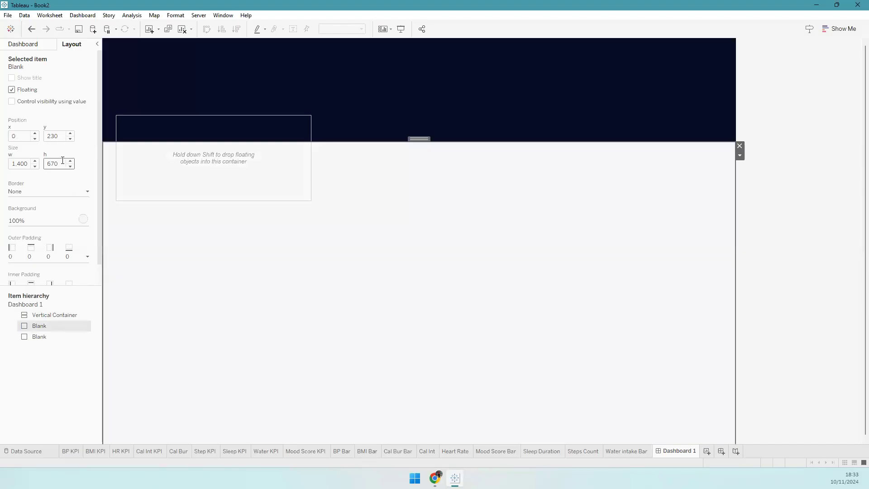
{"action": "left_click", "coordinate": [164, 176]}
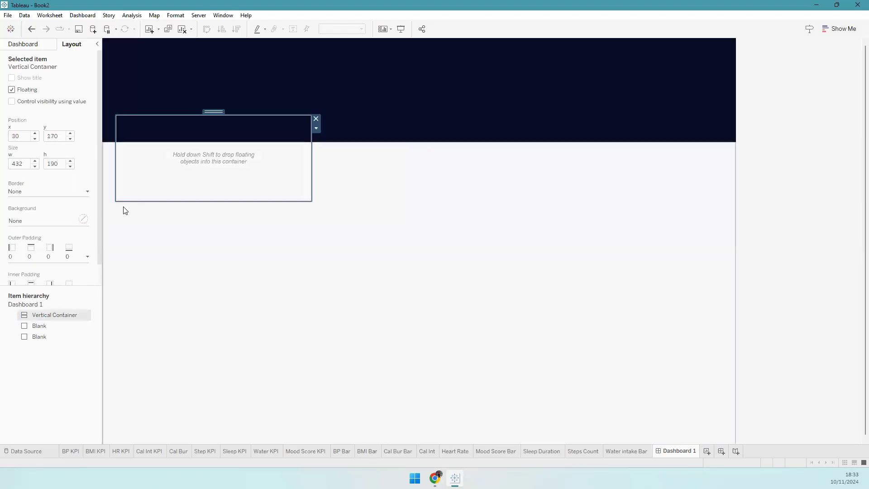
{"action": "left_click", "coordinate": [23, 44]}
- Add a horizontal container and a text object into the vertical container
{"action": "left_click_drag", "start_coordinate": [43, 395], "coordinate": [184, 166]}
{"action": "left_click_drag", "start_coordinate": [31, 331], "coordinate": [166, 196]}
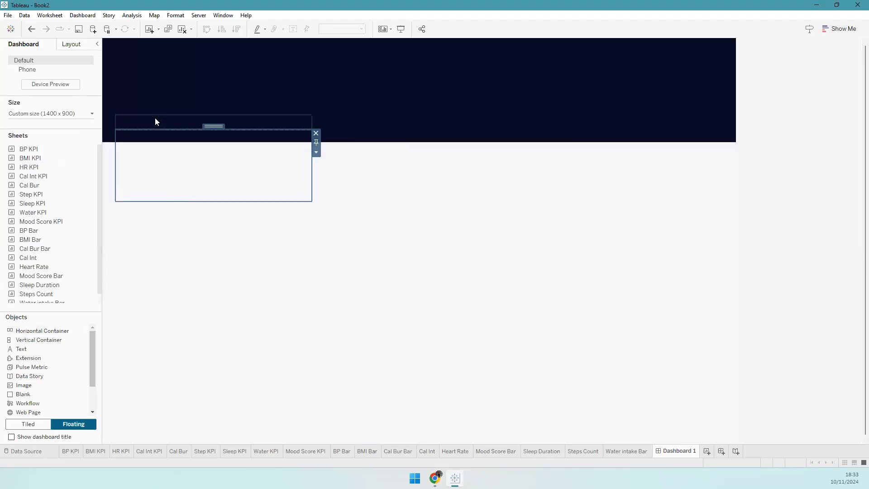
{"action": "left_click_drag", "start_coordinate": [48, 349], "coordinate": [174, 140]}
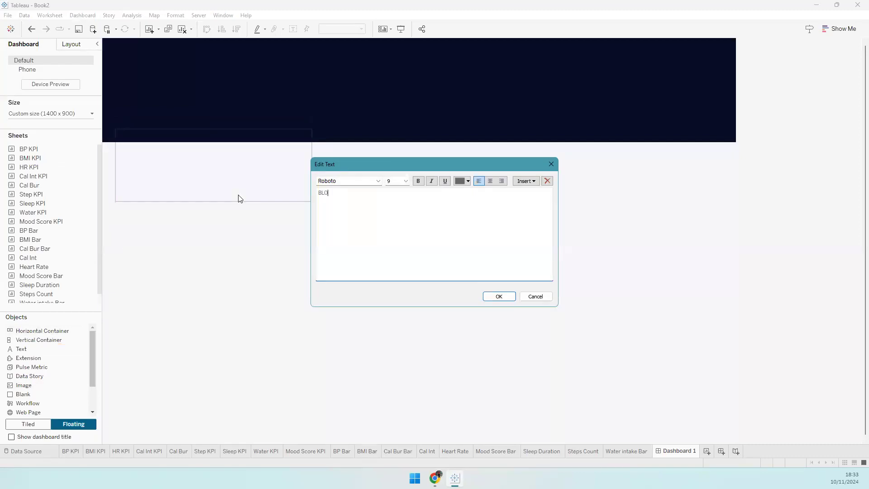
- Format the BLOOD PRESSURE title as left-aligned, bold, 12 pt
{"action": "key", "text": "ctrl+a"}
{"action": "key", "text": "Right"}
{"action": "key", "text": "ctrl+a"}
{"action": "key", "text": "ctrl+e"}
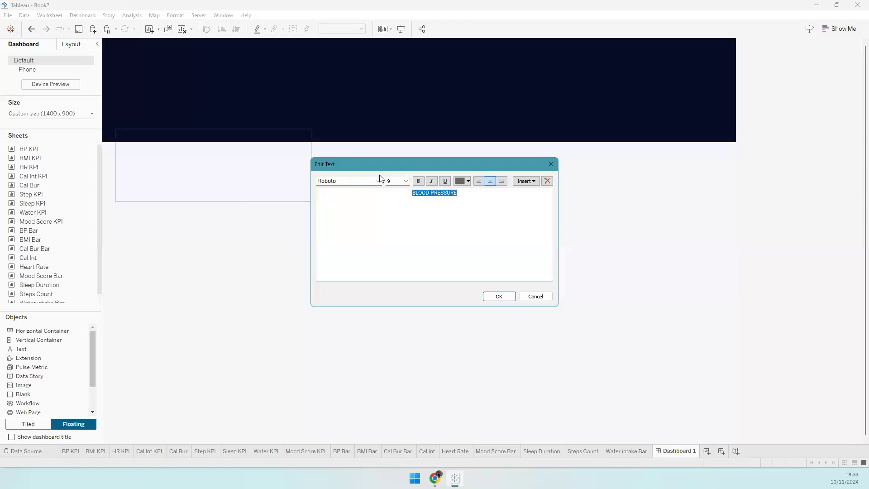
{"action": "key", "text": "ctrl+l"}
{"action": "left_click_drag", "start_coordinate": [393, 181], "coordinate": [370, 195]}
{"action": "type", "text": "12"}
{"action": "key", "text": "Return"}
{"action": "left_click", "coordinate": [418, 184]}
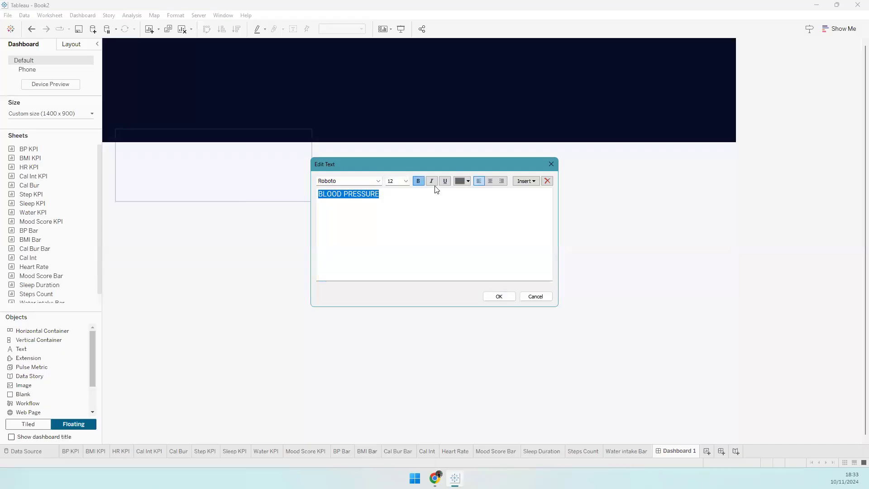
{"action": "left_click", "coordinate": [499, 296]}
{"action": "left_click", "coordinate": [209, 160]}
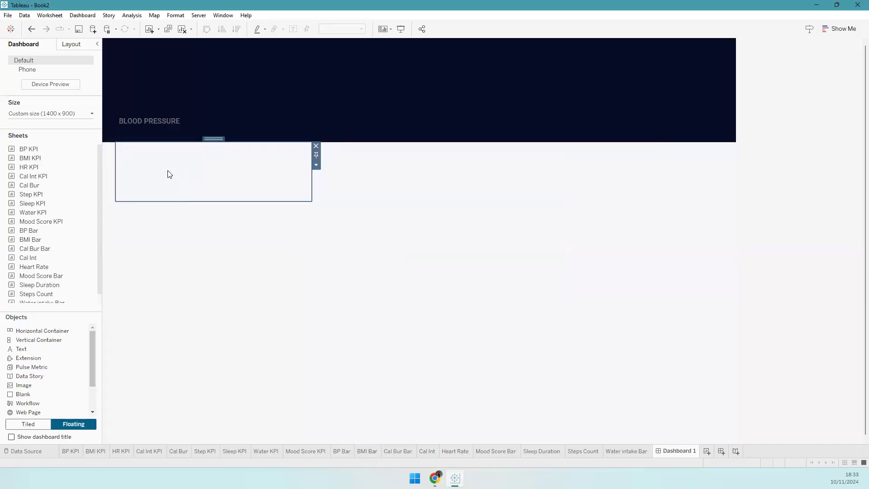
- Place the BP KPI and BP Bar sheets side by side and remove the empty object
{"action": "left_click_drag", "start_coordinate": [31, 154], "coordinate": [138, 165]}
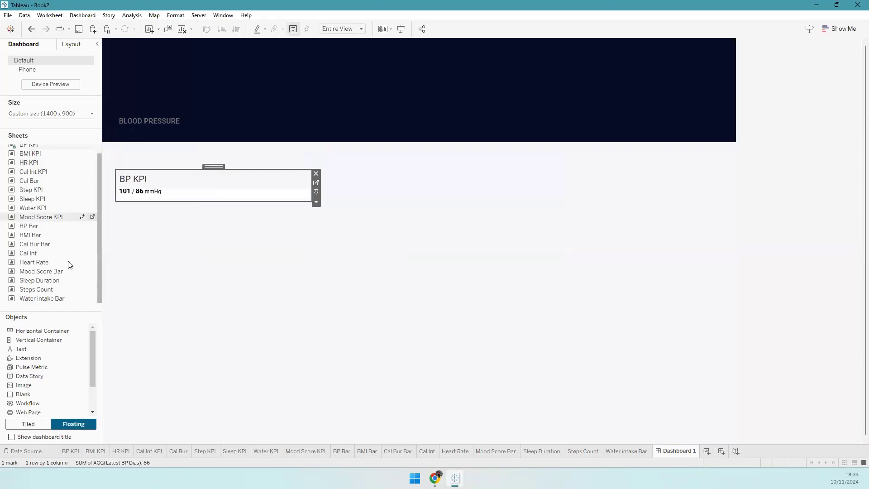
{"action": "left_click_drag", "start_coordinate": [27, 225], "coordinate": [237, 170]}
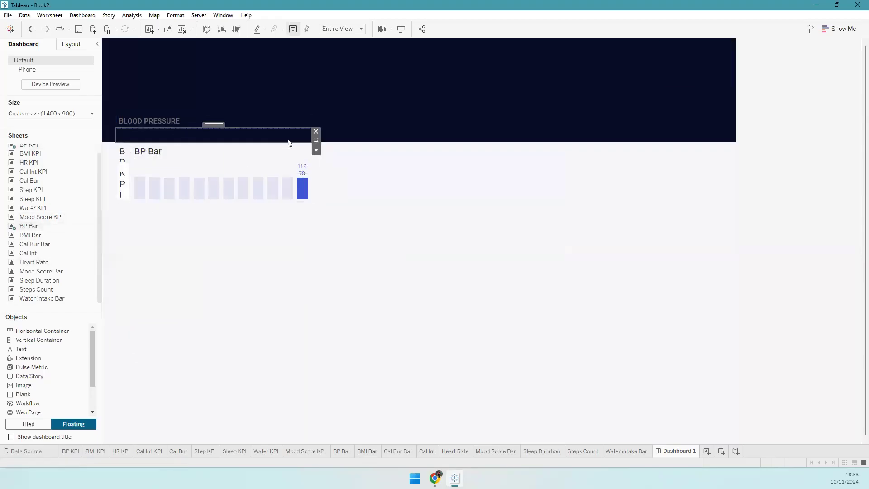
{"action": "left_click", "coordinate": [316, 131]}
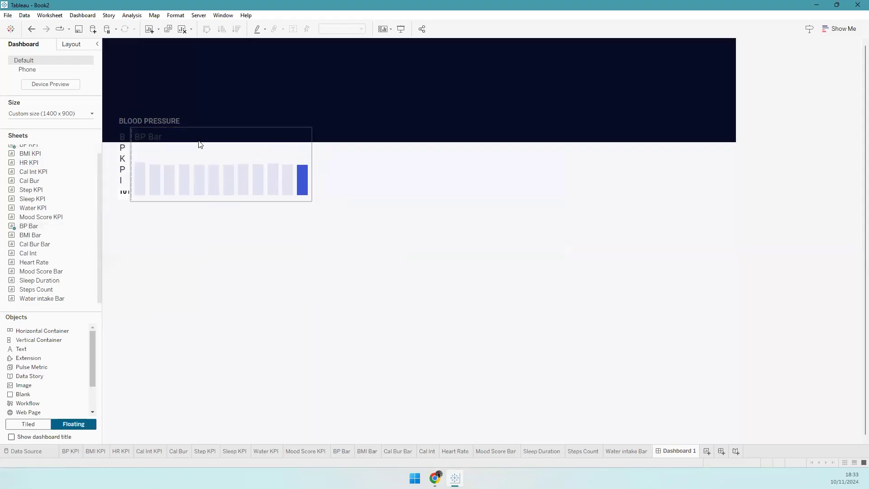
- Hide the BP Bar and BP KPI titles and widen the BP KPI
{"action": "right_click", "coordinate": [200, 143]}
{"action": "left_click", "coordinate": [218, 168]}
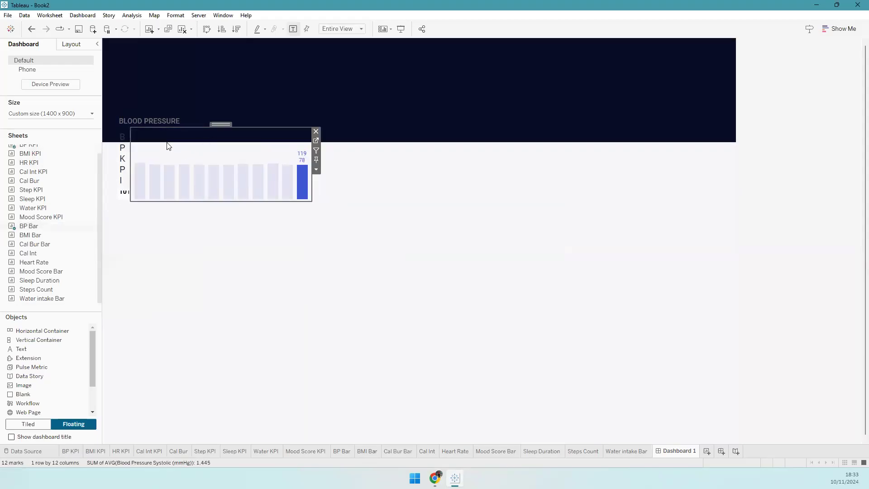
{"action": "right_click", "coordinate": [122, 138]}
{"action": "left_click", "coordinate": [141, 164]}
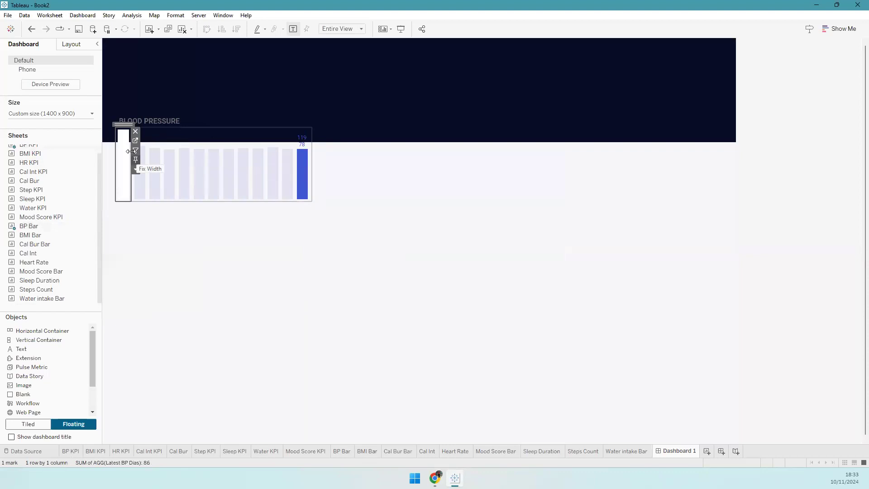
{"action": "left_click_drag", "start_coordinate": [131, 151], "coordinate": [168, 162]}
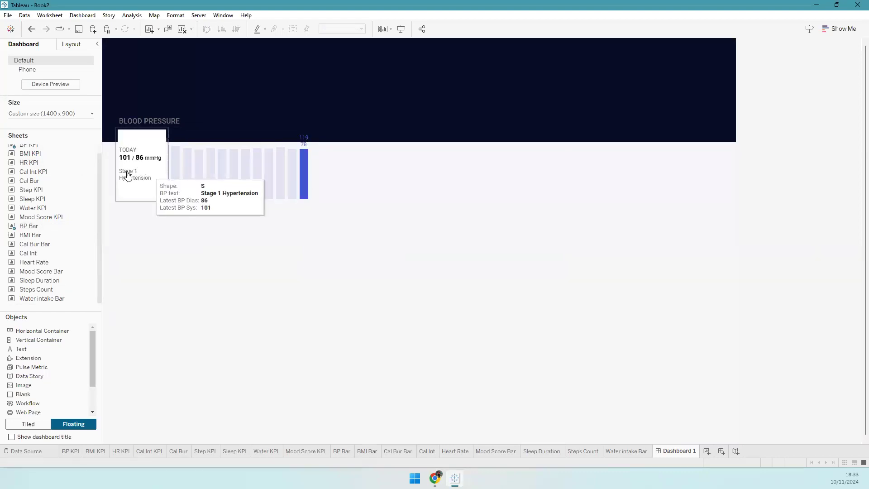
{"action": "left_click", "coordinate": [71, 43]}
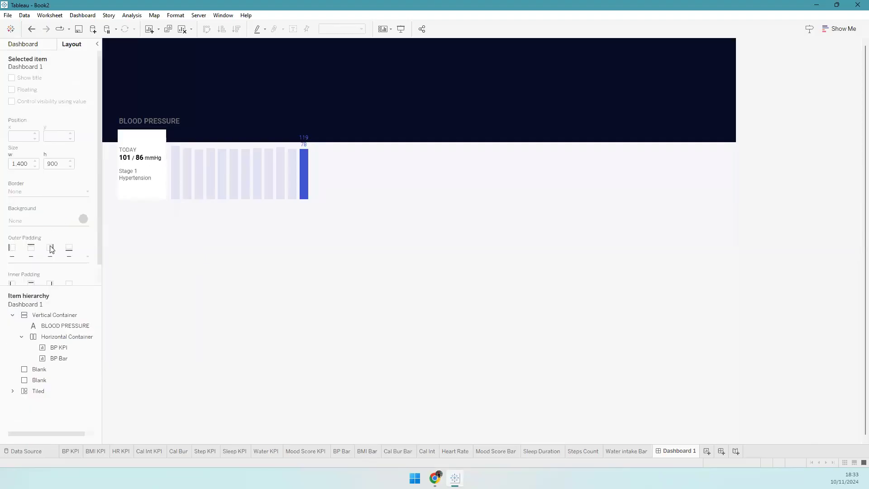
- Give the Blood Pressure card a white background and a taller title row
{"action": "left_click", "coordinate": [55, 315]}
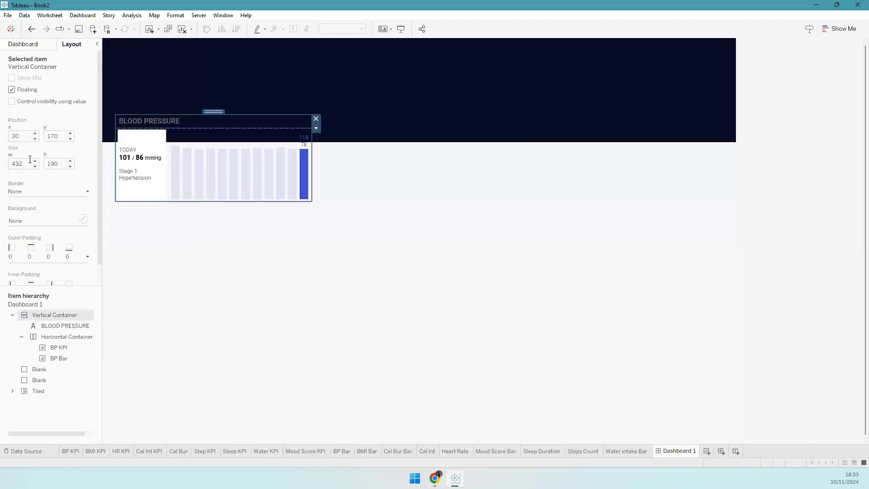
{"action": "left_click", "coordinate": [40, 221]}
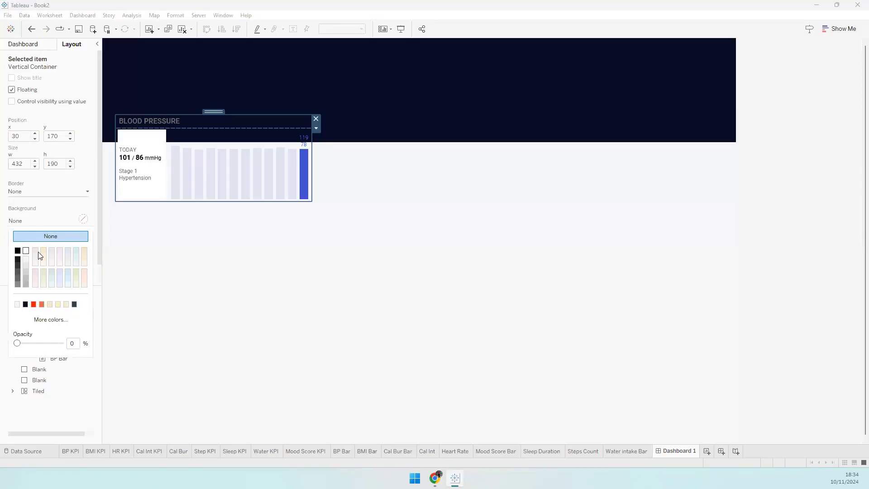
{"action": "left_click", "coordinate": [38, 252]}
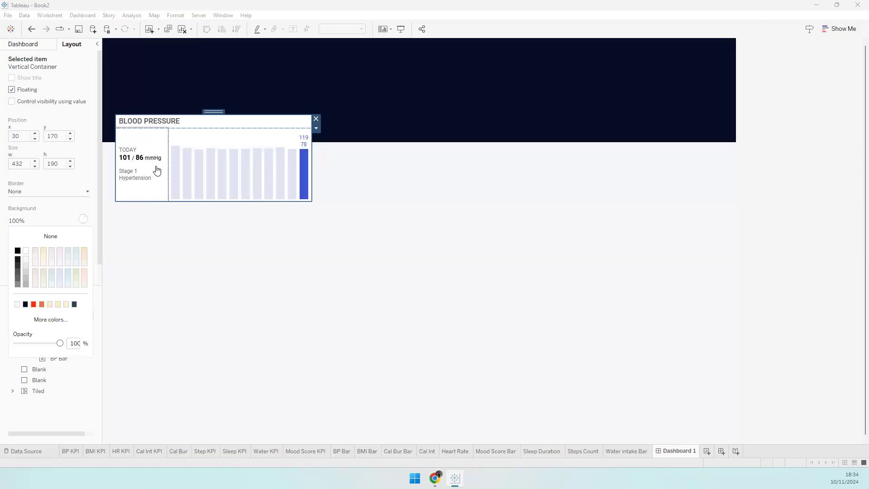
{"action": "left_click", "coordinate": [205, 127]}
{"action": "left_click_drag", "start_coordinate": [205, 129], "coordinate": [203, 145]}
{"action": "left_click", "coordinate": [205, 130]}
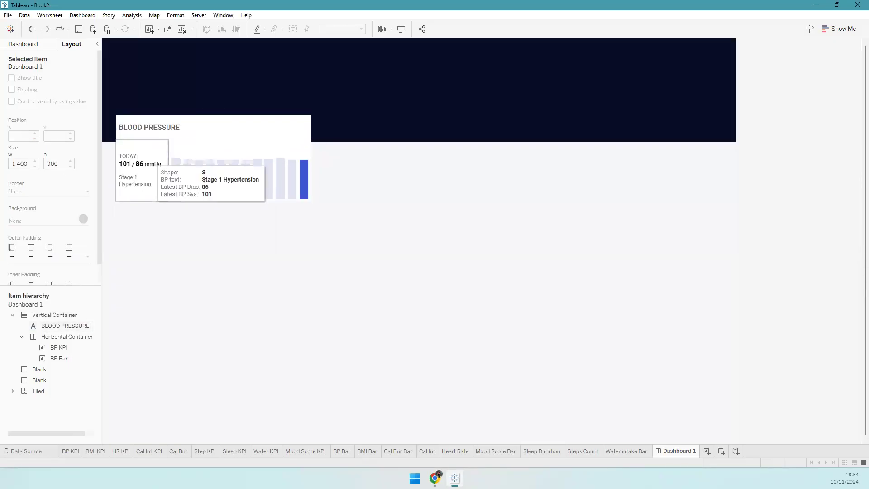
- Fix the BP KPI width at 170 px so Stage 1 Hypertension fits one line
{"action": "left_click", "coordinate": [150, 163]}
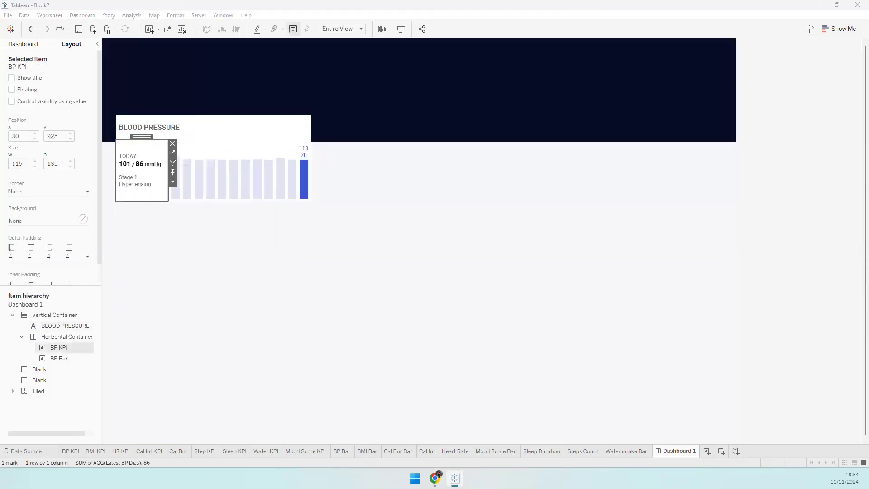
{"action": "left_click", "coordinate": [182, 186]}
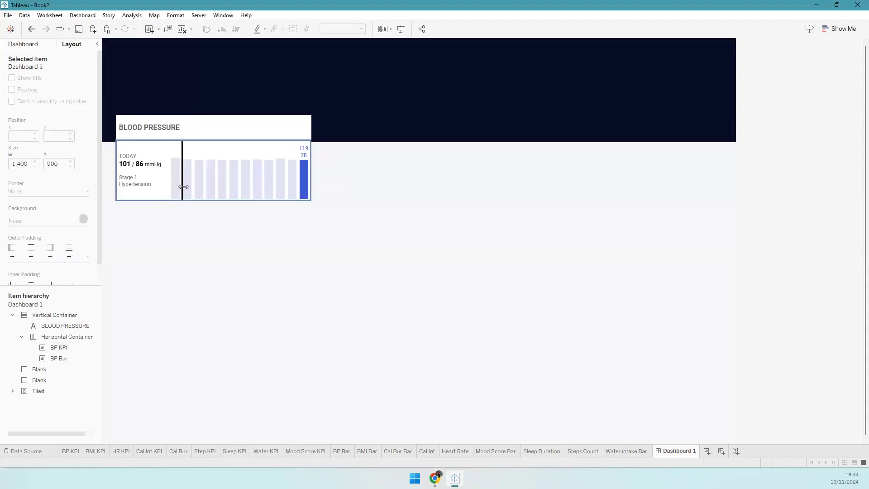
{"action": "left_click_drag", "start_coordinate": [188, 173], "coordinate": [189, 174]}
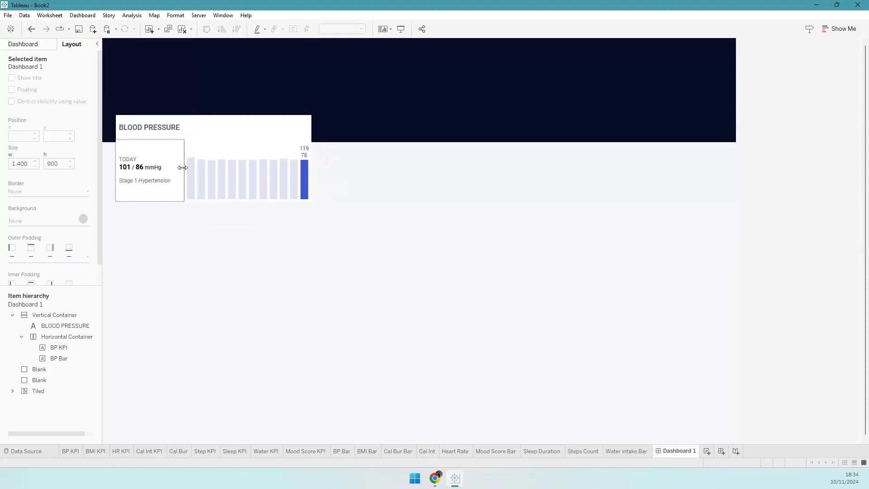
{"action": "left_click", "coordinate": [147, 166]}
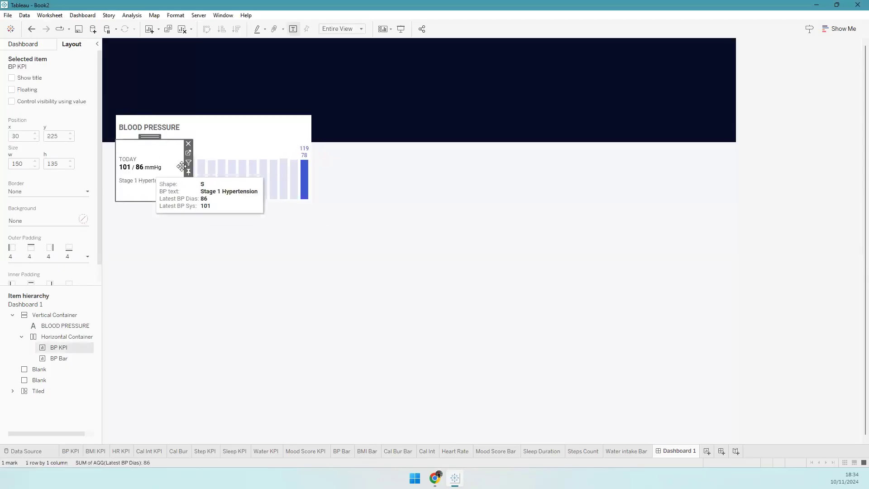
{"action": "left_click", "coordinate": [188, 182]}
{"action": "left_click", "coordinate": [225, 375]}
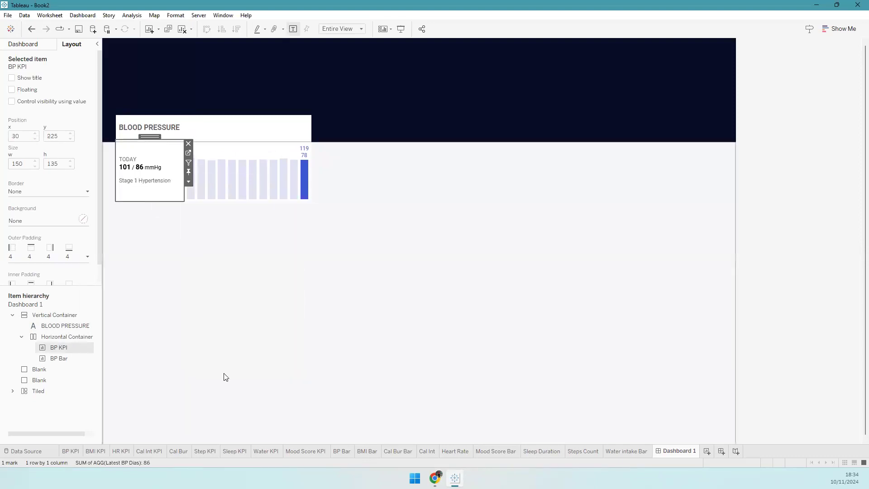
{"action": "type", "text": "170"}
{"action": "left_click", "coordinate": [458, 246]}
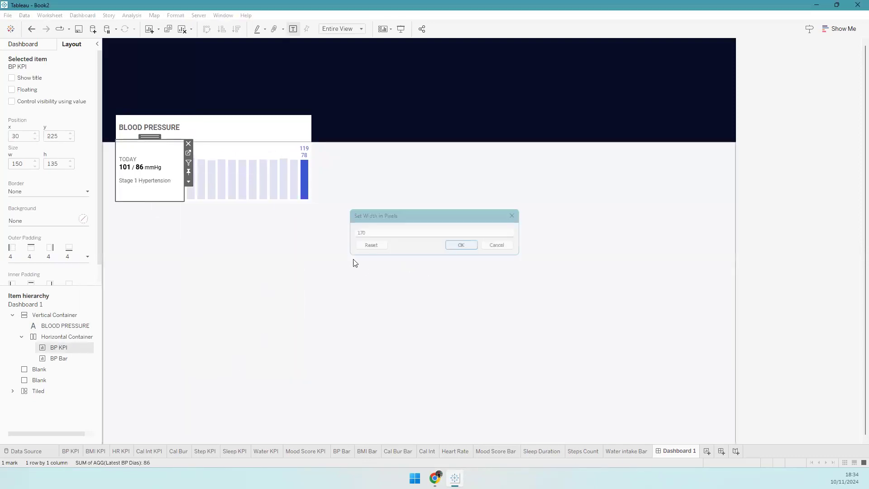
{"action": "left_click", "coordinate": [288, 152]}
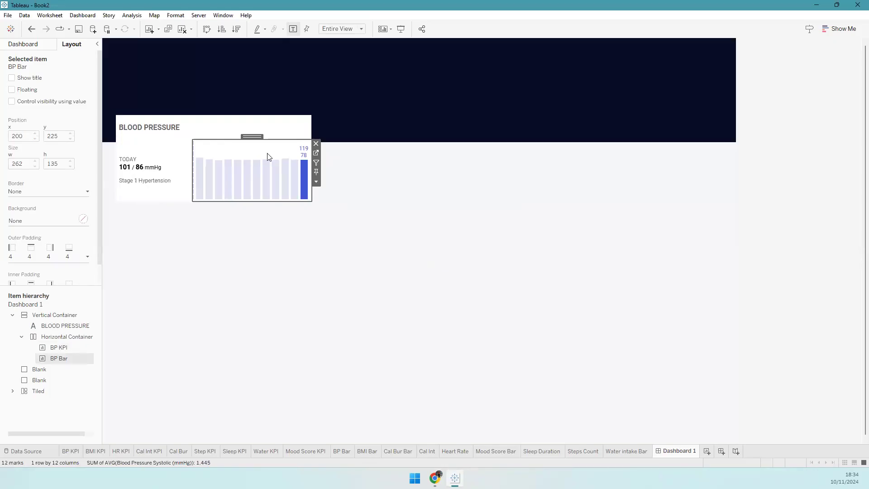
{"action": "left_click", "coordinate": [364, 163]}
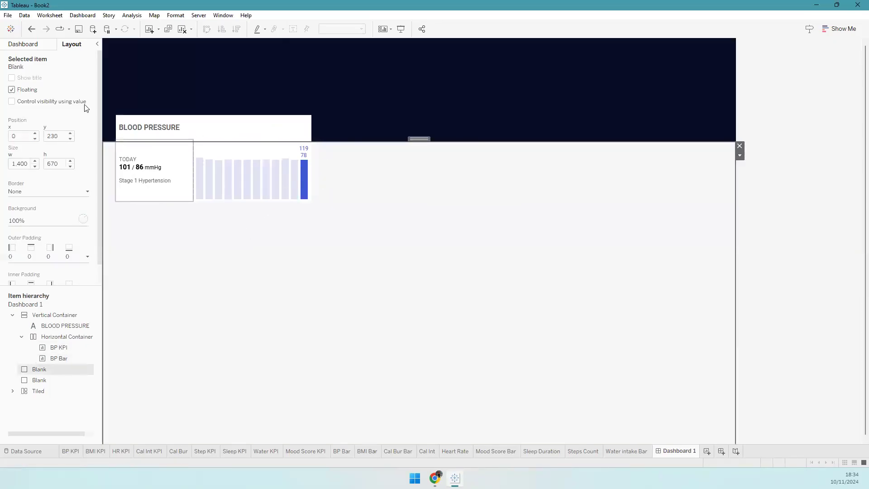
- Add a new floating vertical container to the dashboard
{"action": "left_click", "coordinate": [38, 44]}
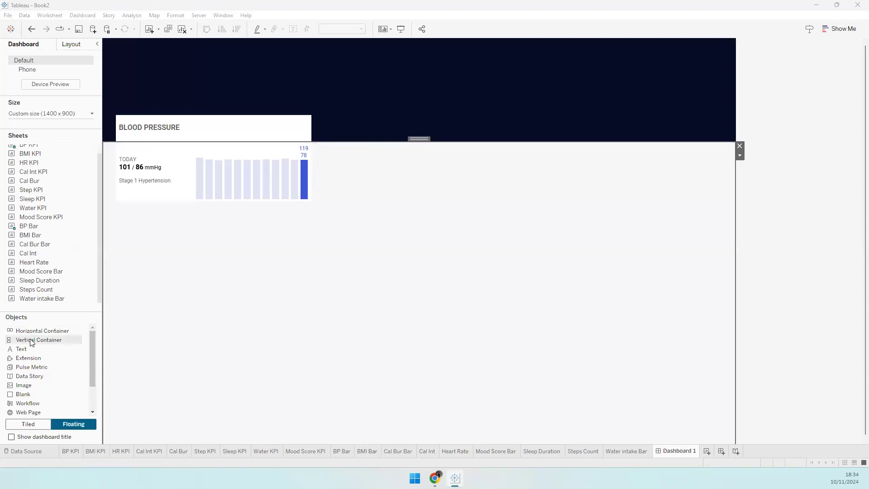
{"action": "left_click_drag", "start_coordinate": [30, 340], "coordinate": [283, 162]}
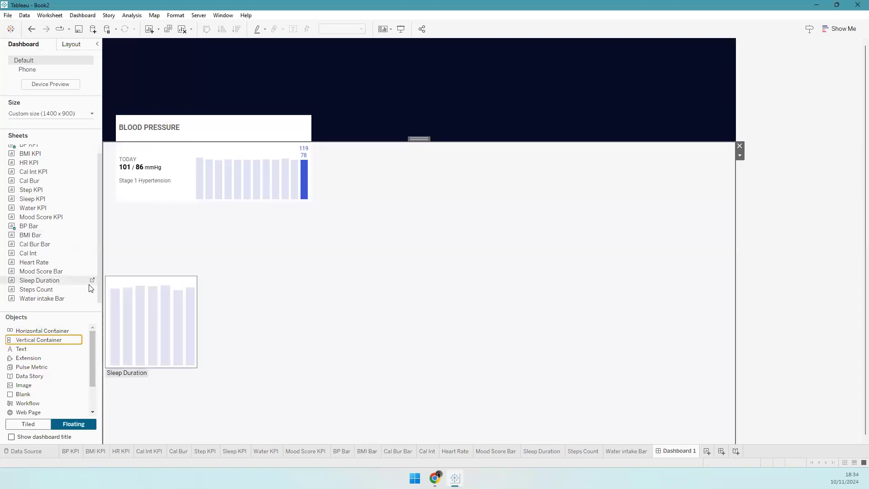
{"action": "left_click_drag", "start_coordinate": [66, 326], "coordinate": [343, 114]}
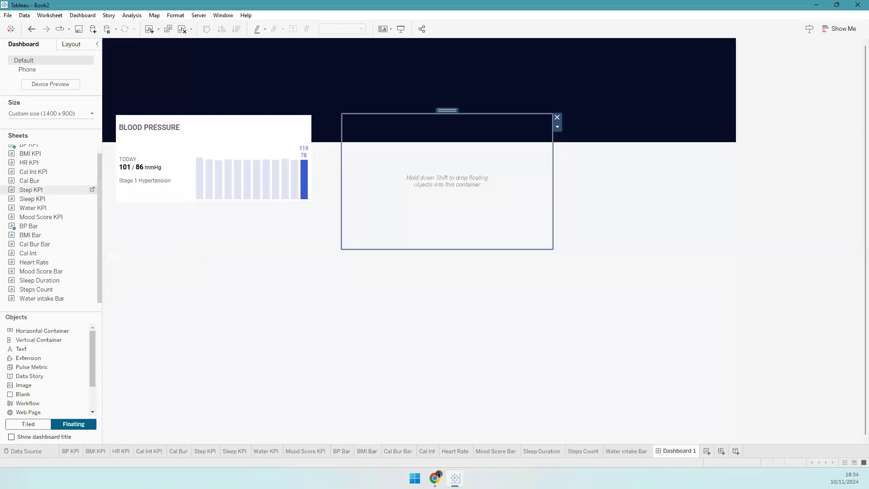
- Position the container at x 480, y 170 with size 432 × 190
{"action": "left_click", "coordinate": [73, 43]}
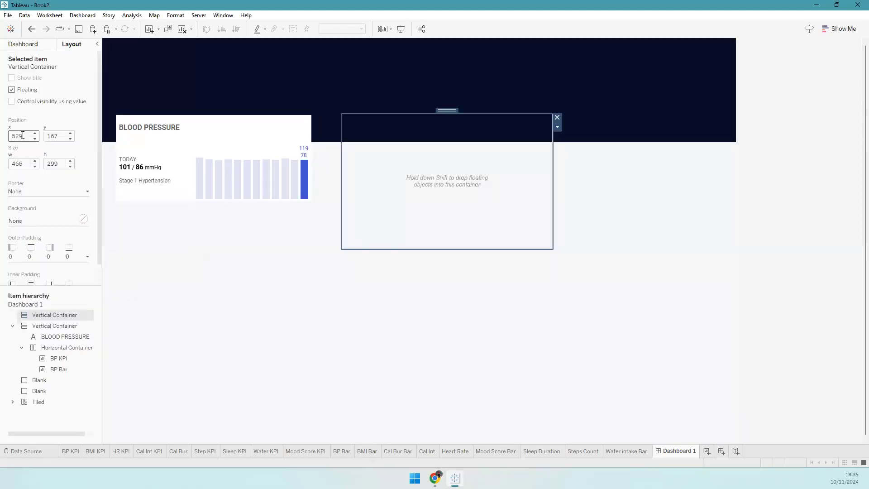
{"action": "type", "text": "480"}
{"action": "key", "text": "Tab"}
{"action": "type", "text": "170"}
{"action": "key", "text": "Tab"}
{"action": "type", "text": "432"}
{"action": "key", "text": "Tab"}
{"action": "type", "text": "190"}
{"action": "key", "text": "Tab"}
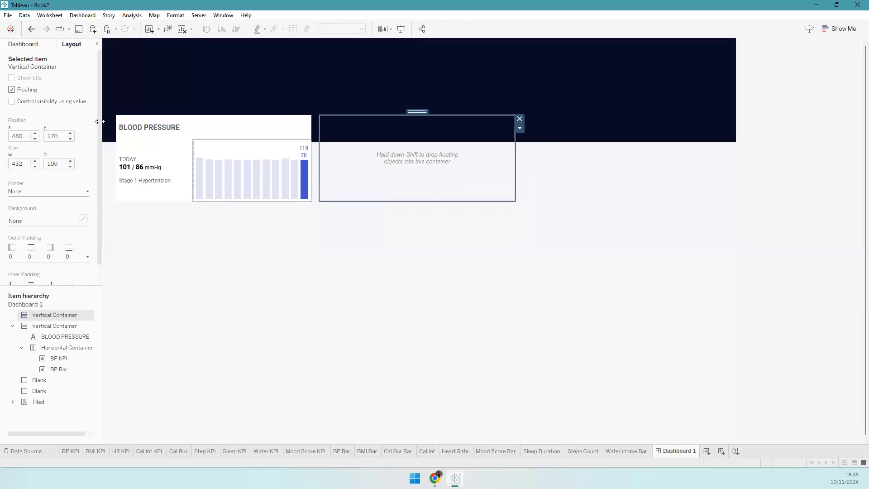
- Give the card a white background and add a blank strip at its top
{"action": "left_click", "coordinate": [55, 225]}
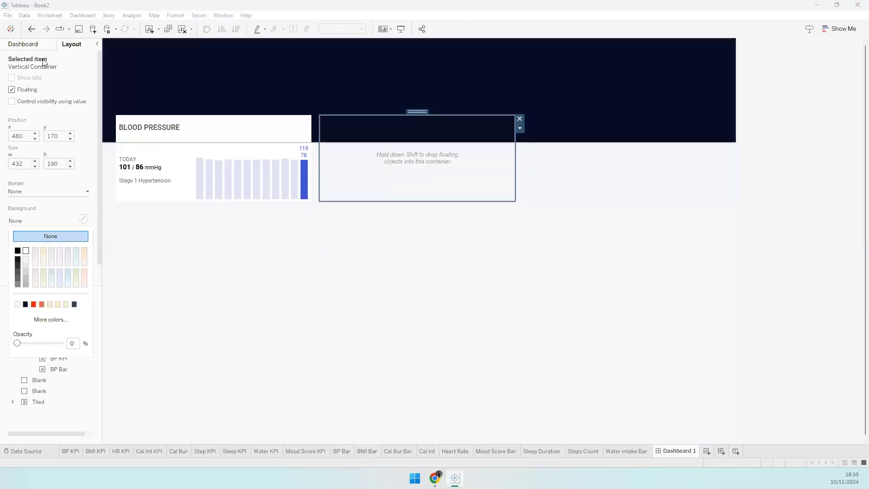
{"action": "left_click", "coordinate": [26, 250]}
{"action": "left_click", "coordinate": [23, 44]}
{"action": "left_click_drag", "start_coordinate": [35, 392], "coordinate": [368, 158]}
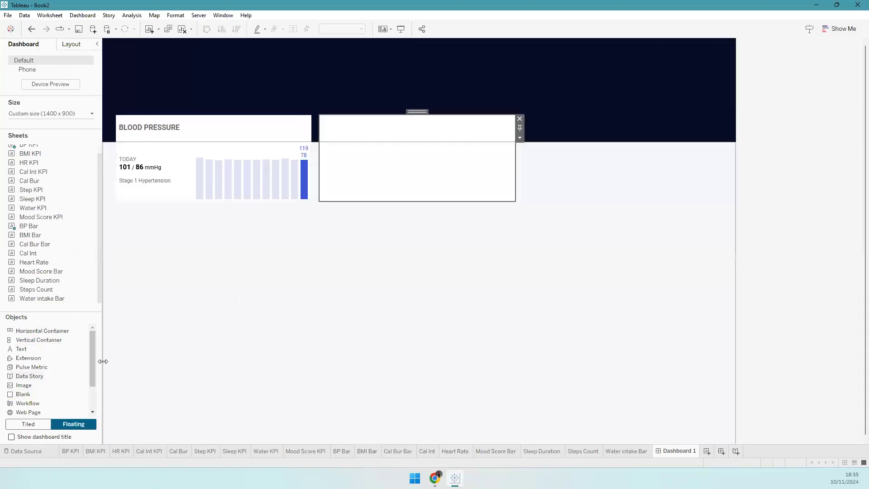
- Add a horizontal container and a bold, 12-pt HEART RATE title to the second card
{"action": "left_click_drag", "start_coordinate": [39, 331], "coordinate": [358, 198]}
{"action": "left_click_drag", "start_coordinate": [28, 349], "coordinate": [370, 123]}
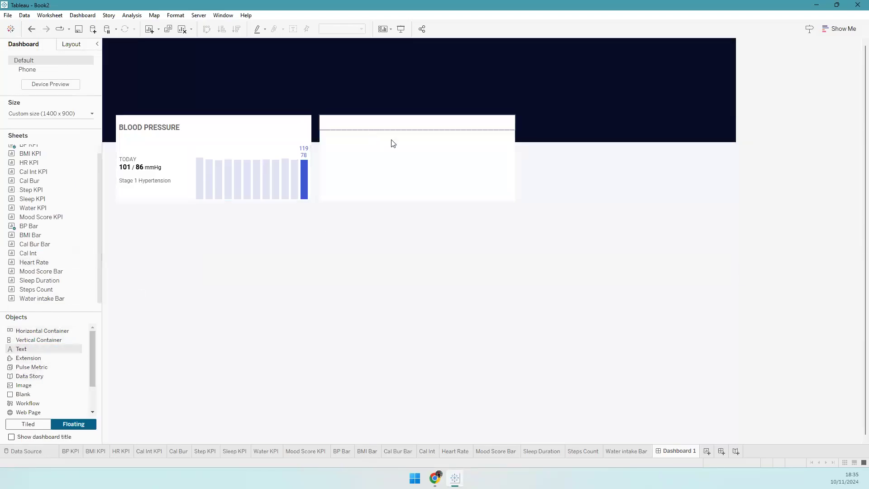
{"action": "type", "text": "HEART RA"}
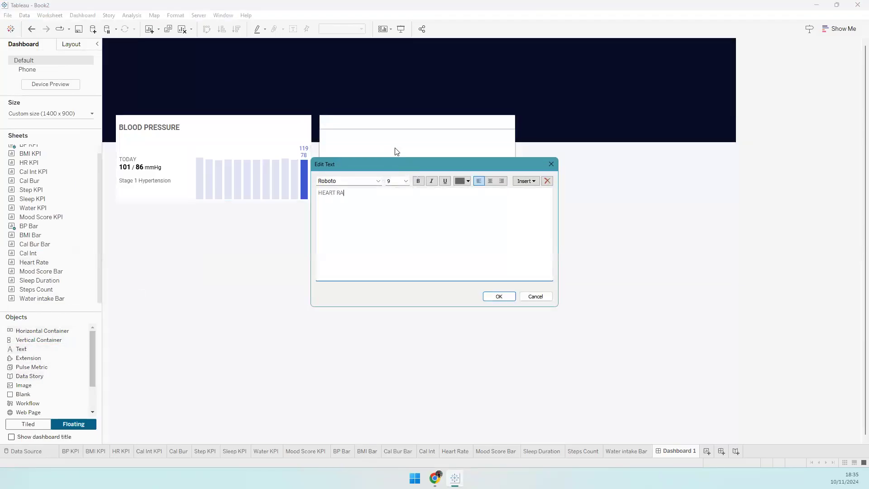
{"action": "key", "text": "ctrl+a"}
{"action": "left_click", "coordinate": [418, 181]}
{"action": "double_click", "coordinate": [394, 181]}
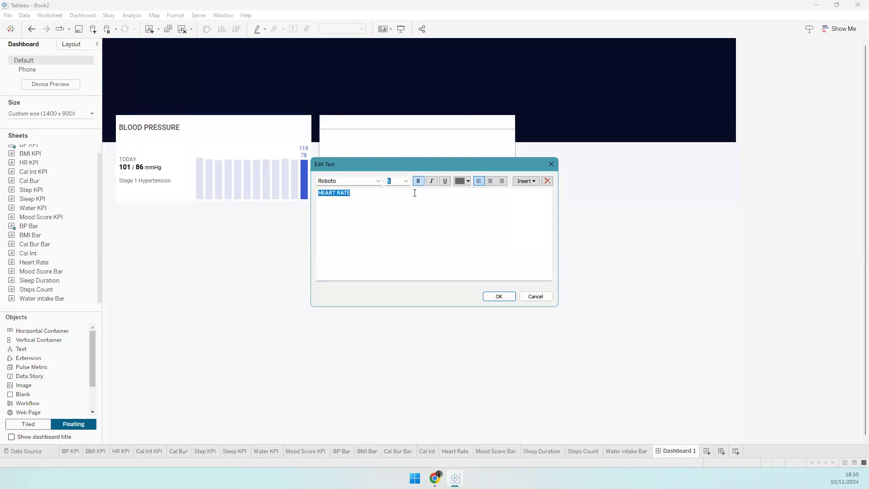
{"action": "type", "text": "12"}
{"action": "key", "text": "Return"}
- Confirm the taller HEART RATE title and add the HR KPI and Heart Rate sheets
{"action": "left_click", "coordinate": [496, 297]}
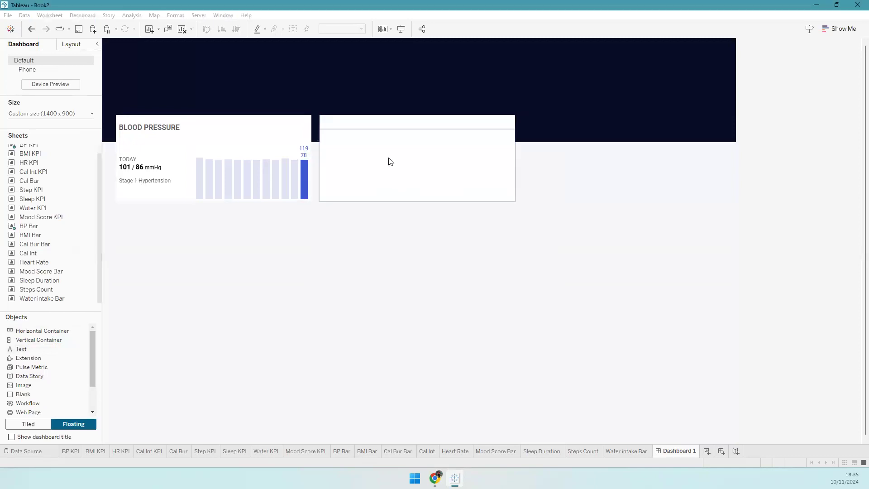
{"action": "left_click_drag", "start_coordinate": [385, 130], "coordinate": [383, 116]}
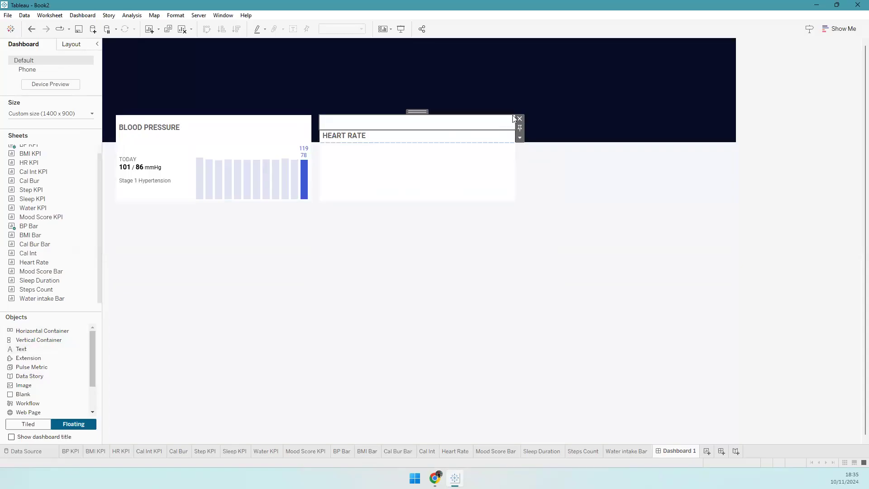
{"action": "left_click_drag", "start_coordinate": [29, 162], "coordinate": [358, 153]}
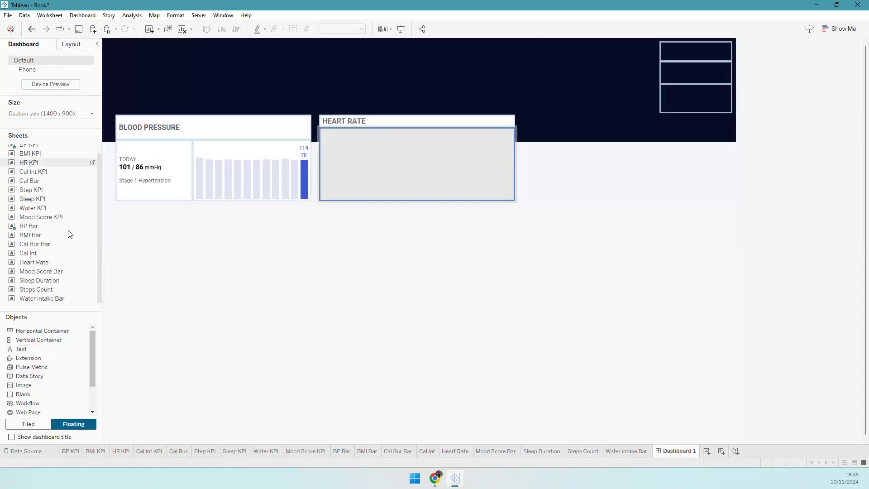
{"action": "left_click_drag", "start_coordinate": [46, 265], "coordinate": [478, 171]}
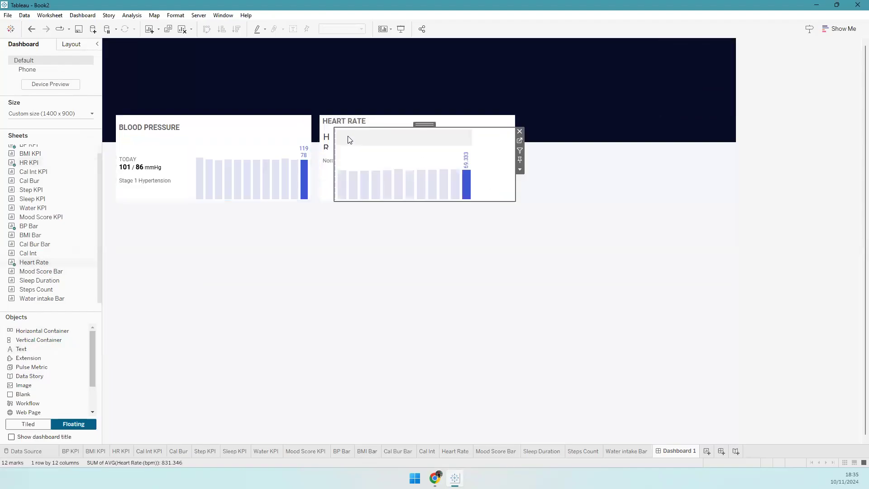
- Hide both sheet titles, fix HR KPI at 170 px, and add another floating container
{"action": "right_click", "coordinate": [329, 140]}
{"action": "left_click", "coordinate": [351, 167]}
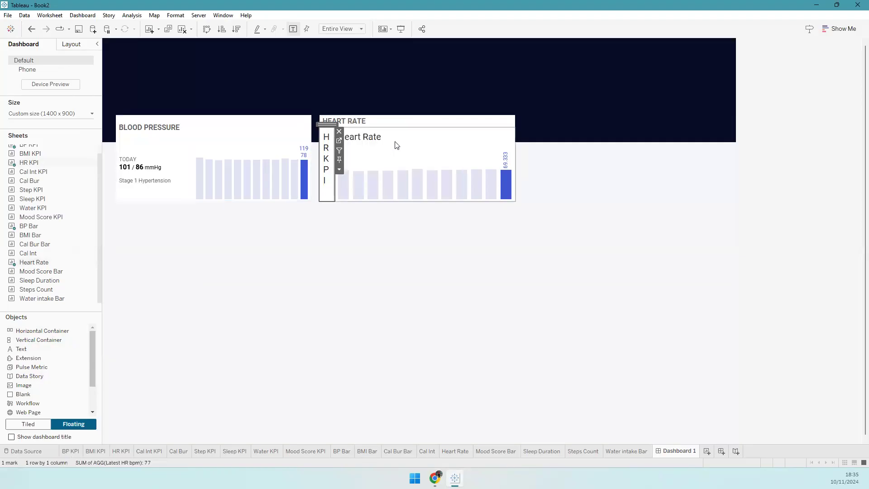
{"action": "right_click", "coordinate": [398, 136]}
{"action": "left_click", "coordinate": [421, 159]}
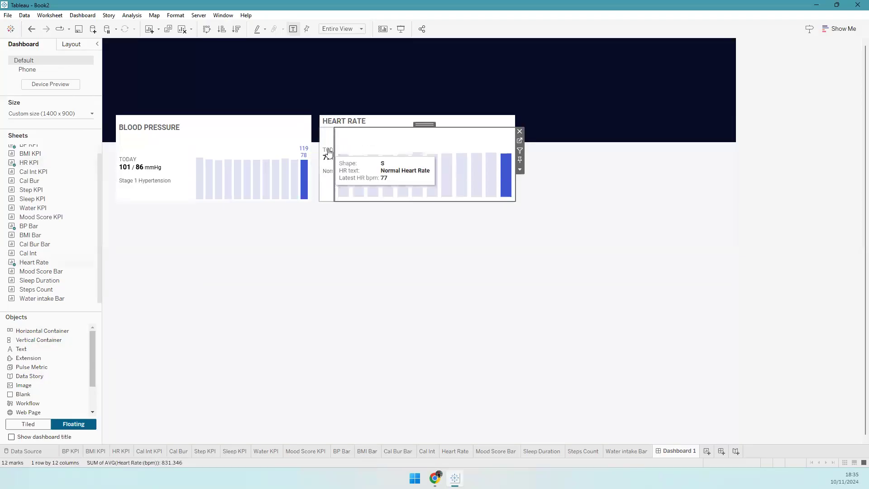
{"action": "left_click", "coordinate": [339, 169]}
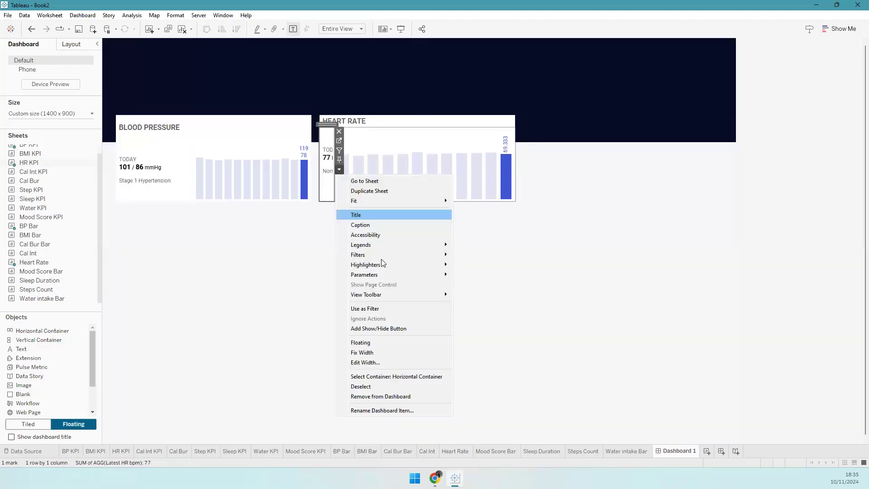
{"action": "left_click", "coordinate": [373, 363]}
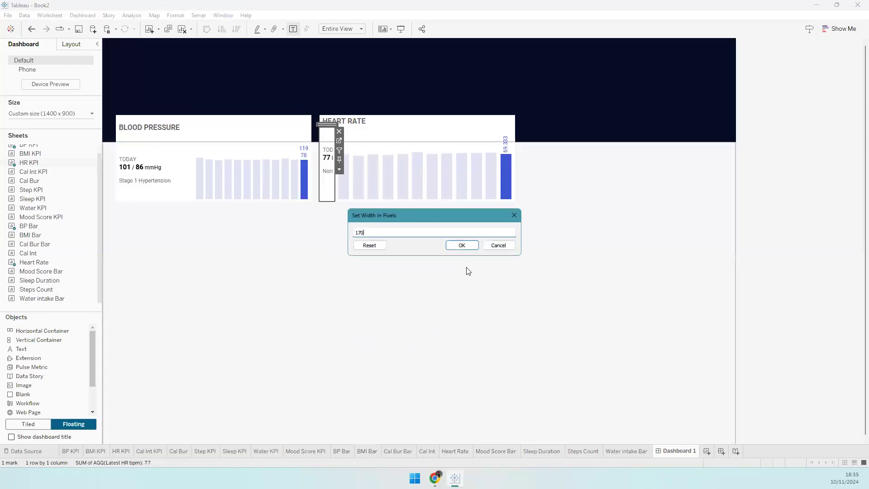
{"action": "left_click", "coordinate": [462, 245]}
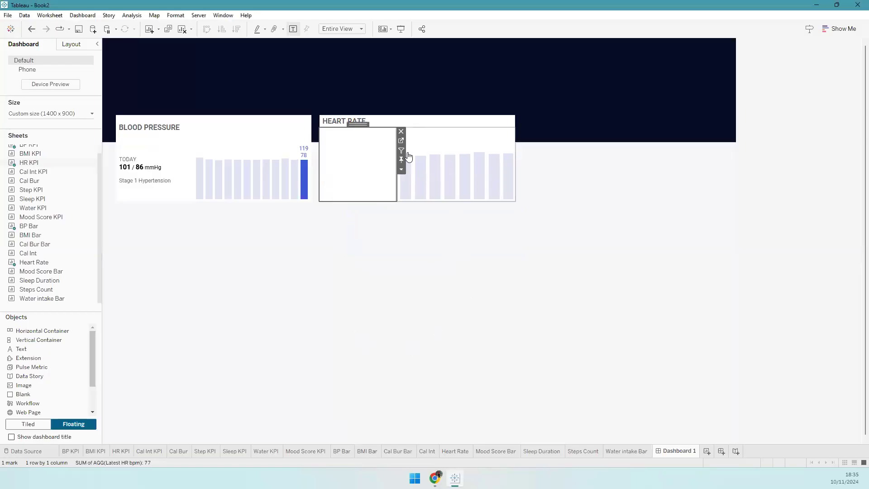
{"action": "left_click", "coordinate": [330, 208]}
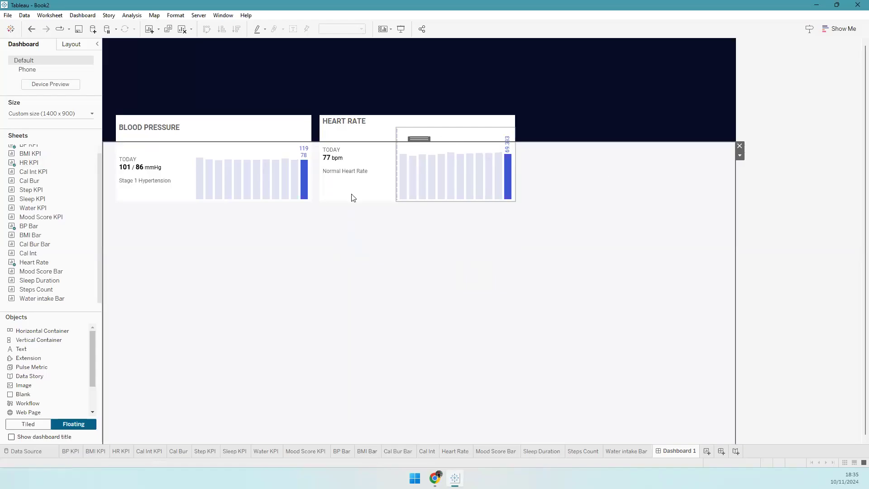
{"action": "left_click", "coordinate": [769, 199]}
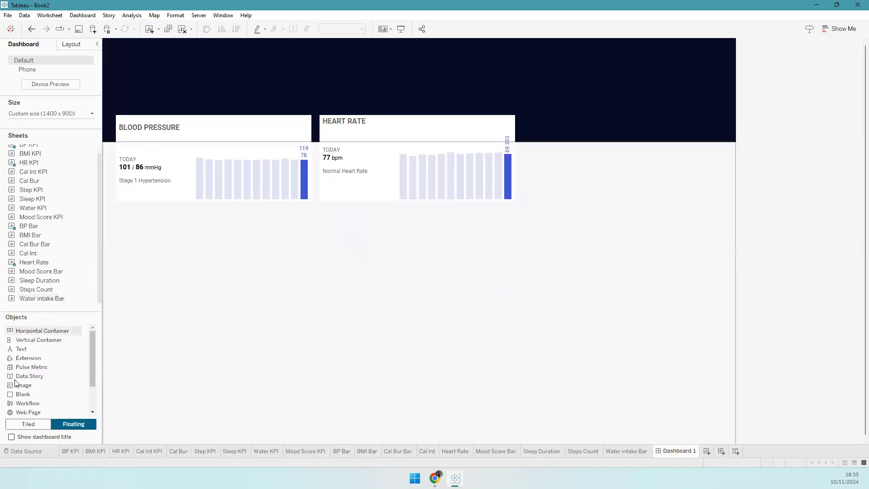
{"action": "left_click_drag", "start_coordinate": [40, 342], "coordinate": [530, 117]}
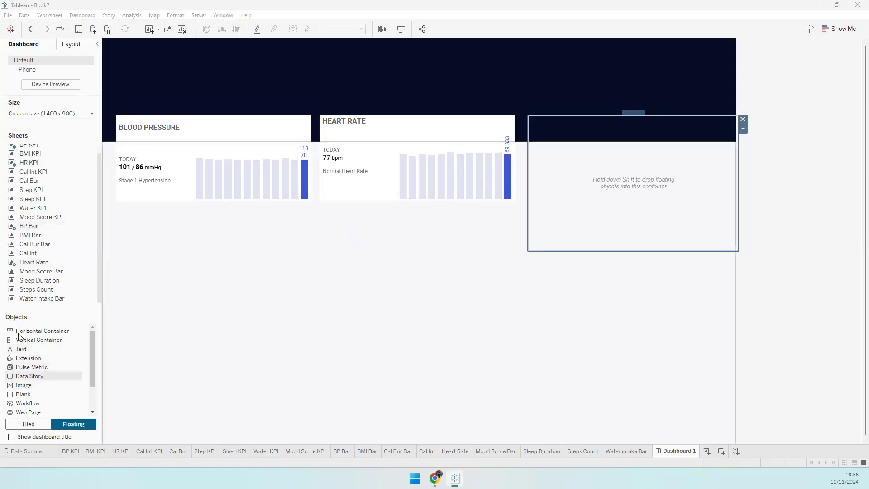
- Place the third container at x 933, y 170, sized 432 × 190
{"action": "left_click_drag", "start_coordinate": [19, 333], "coordinate": [566, 205]}
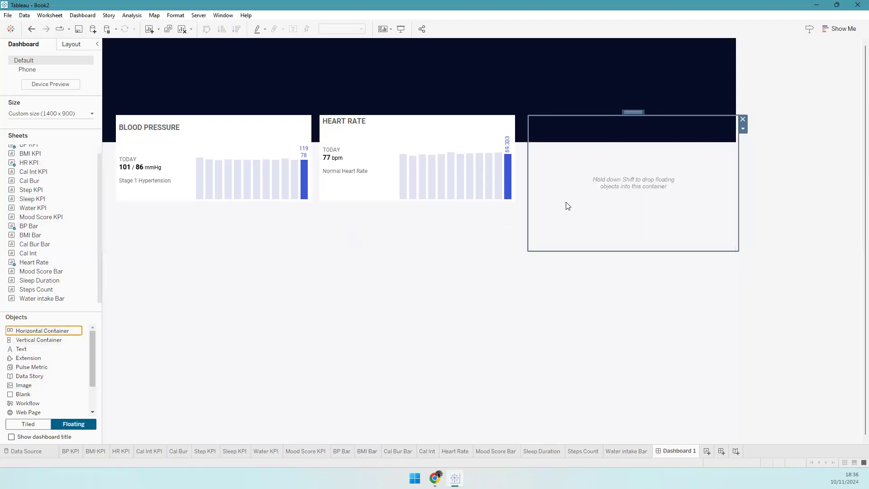
{"action": "left_click", "coordinate": [71, 44]}
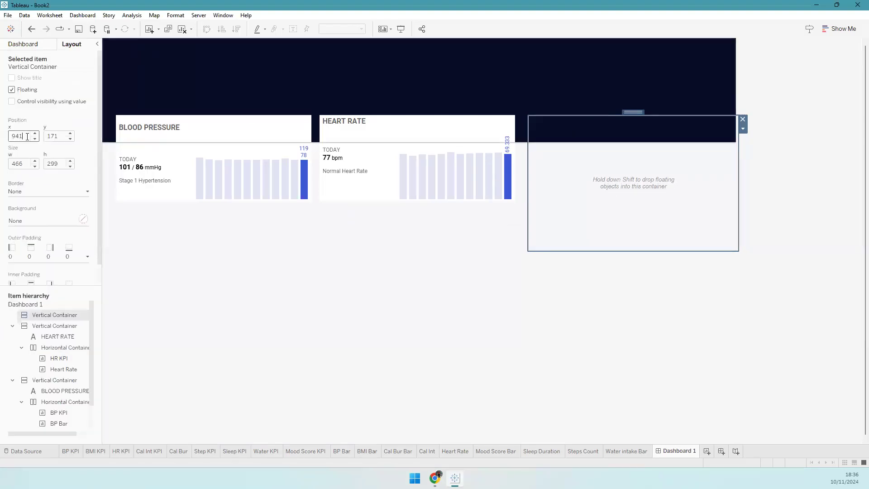
{"action": "key", "text": "Tab"}
{"action": "key", "text": "Return"}
{"action": "type", "text": "170"}
{"action": "key", "text": "Tab"}
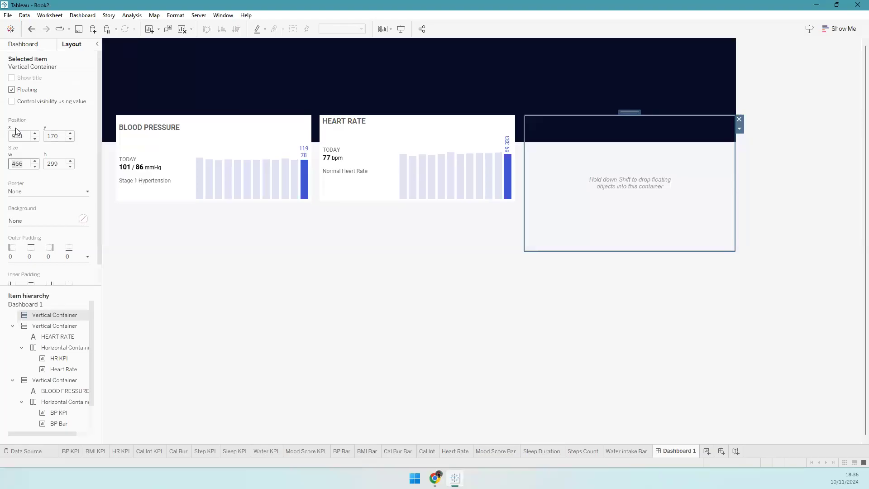
{"action": "type", "text": "432"}
{"action": "key", "text": "Tab"}
{"action": "type", "text": "1"}
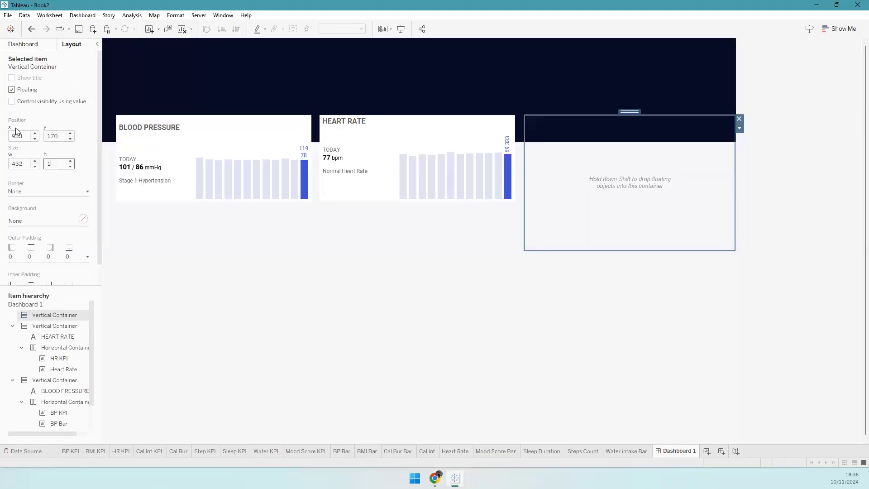
{"action": "type", "text": "90"}
{"action": "key", "text": "Return"}
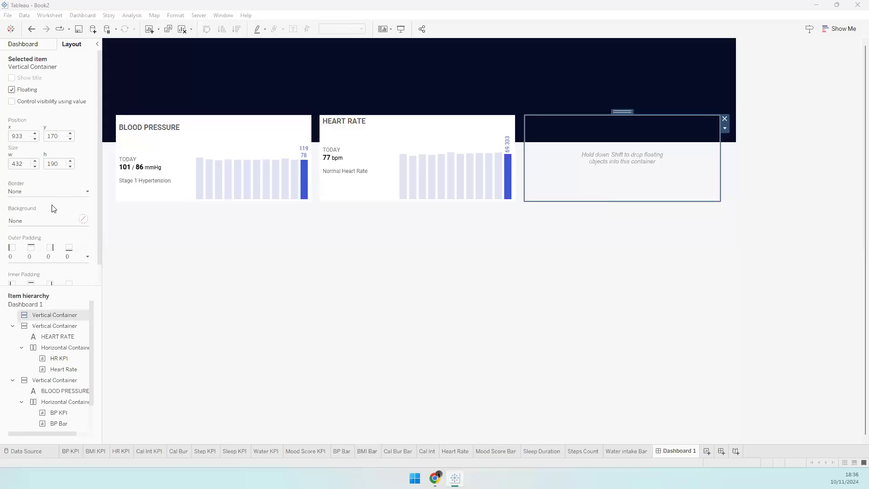
- Give the third card a white background
{"action": "left_click", "coordinate": [44, 221]}
{"action": "left_click", "coordinate": [26, 250]}
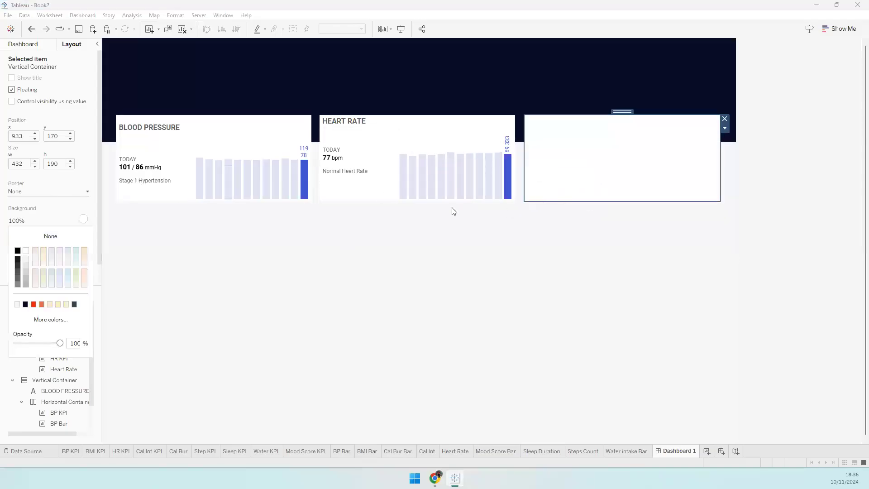
{"action": "left_click", "coordinate": [46, 45]}
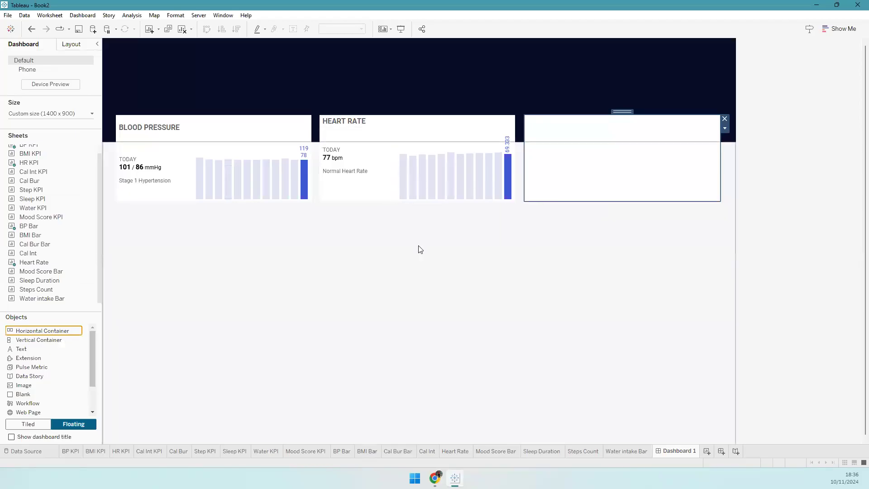
{"action": "mouse_move", "coordinate": [47, 175]}
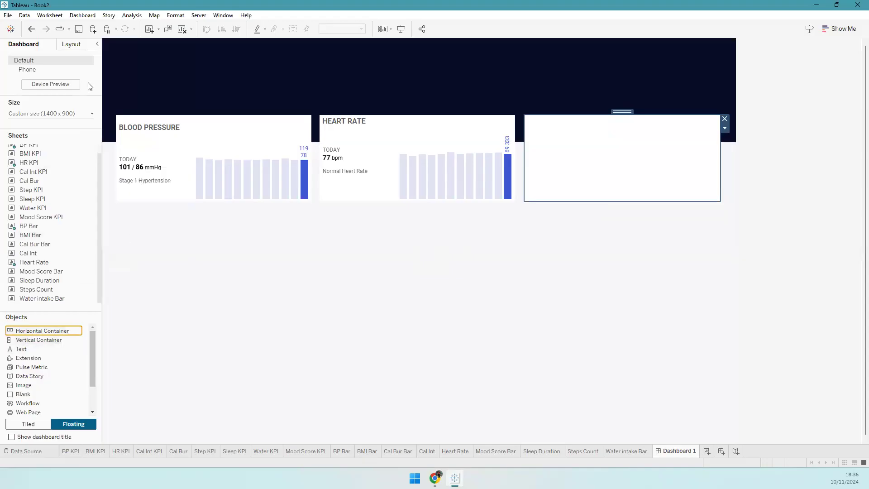
{"action": "left_click", "coordinate": [72, 45]}
- Add a blank, a horizontal container and a text object to the third card
{"action": "left_click", "coordinate": [41, 46]}
{"action": "mouse_move", "coordinate": [41, 395]}
{"action": "left_mouse_down"}
{"action": "mouse_move", "coordinate": [292, 318]}
{"action": "mouse_move", "coordinate": [626, 183]}
{"action": "left_mouse_up"}
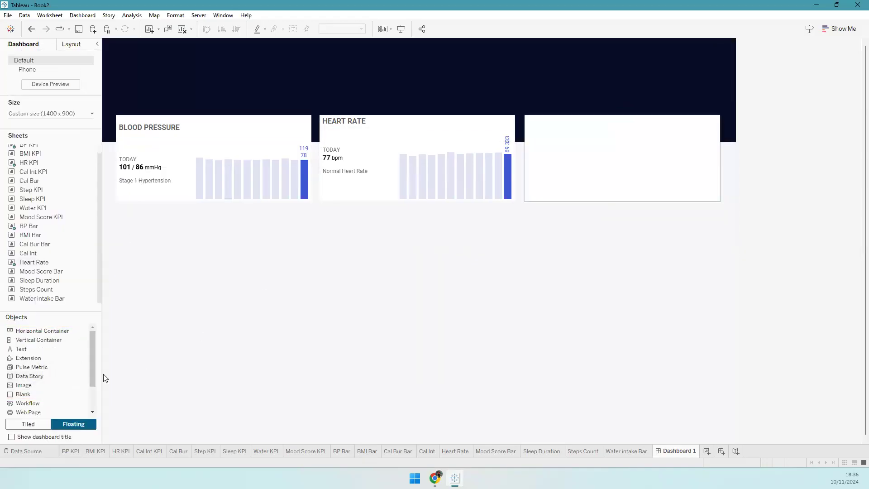
{"action": "left_click_drag", "start_coordinate": [41, 331], "coordinate": [599, 194]}
{"action": "left_click_drag", "start_coordinate": [38, 349], "coordinate": [593, 128]}
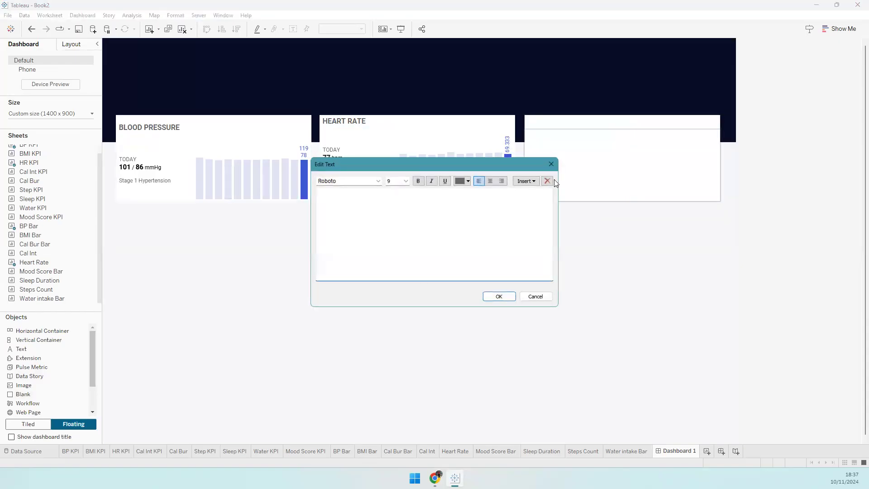
- Enter a bold 12-pt BODY MASS INDEX title and remove the empty object above it
{"action": "type", "text": "body mass in"}
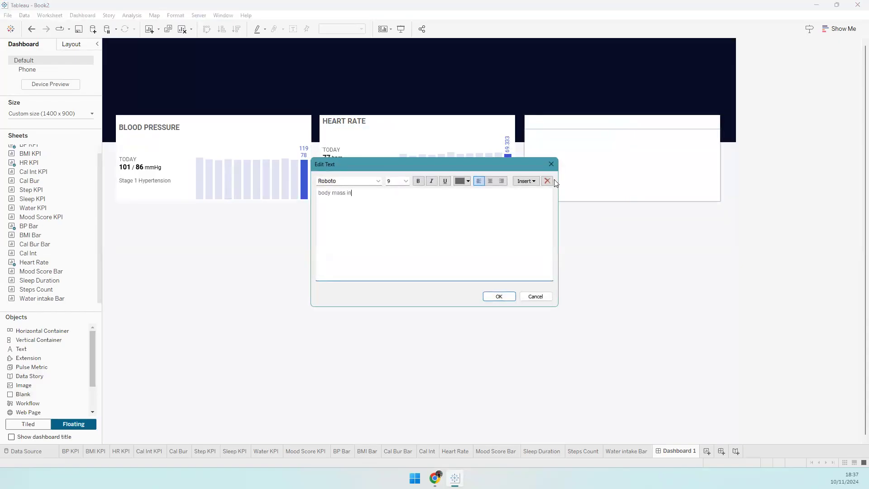
{"action": "key", "text": "ctrl+a"}
{"action": "type", "text": "BO"}
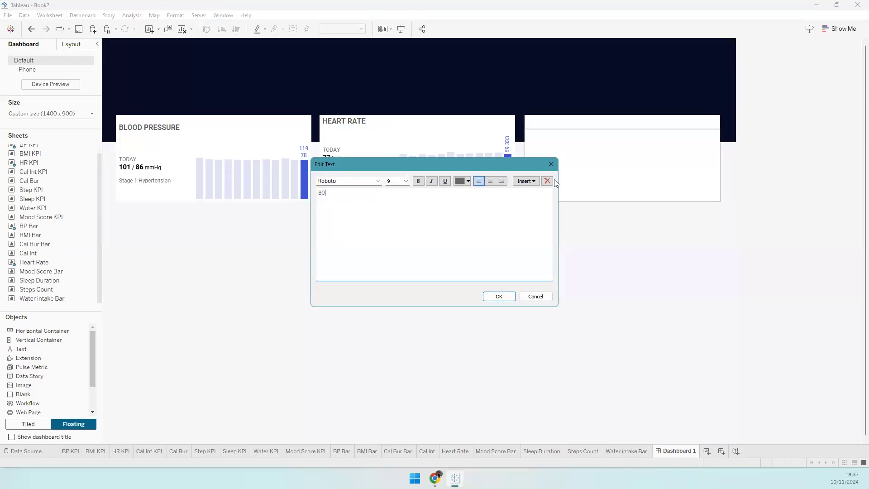
{"action": "type", "text": "DY MASS INDE"}
{"action": "type", "text": "X"}
{"action": "key", "text": "ctrl+a"}
{"action": "left_click", "coordinate": [406, 181]}
{"action": "left_click", "coordinate": [397, 209]}
{"action": "left_click", "coordinate": [418, 180]}
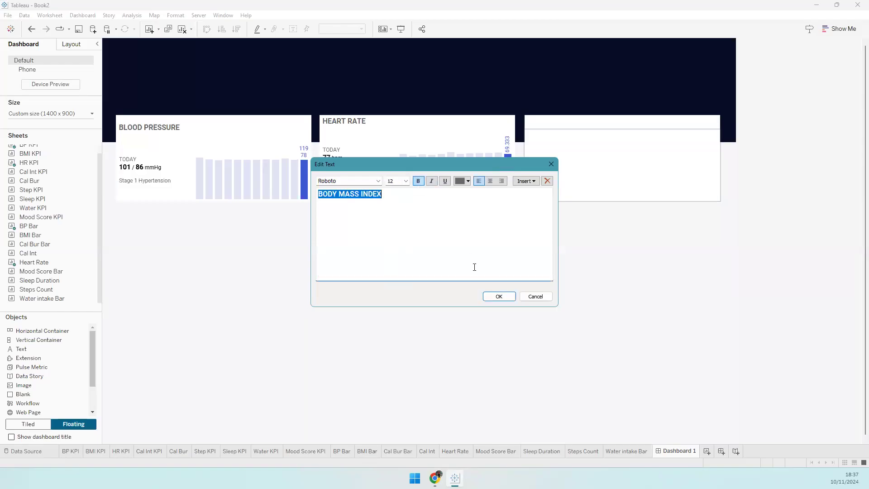
{"action": "left_click", "coordinate": [498, 296]}
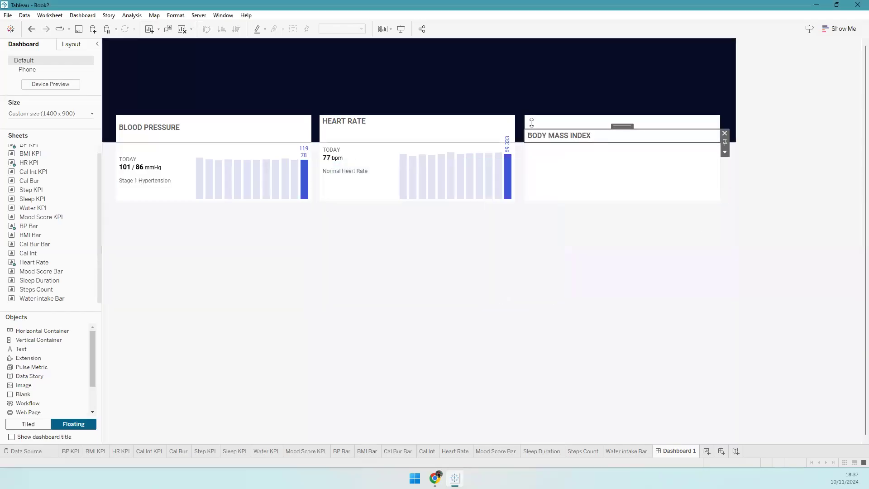
{"action": "left_click", "coordinate": [619, 127]}
{"action": "left_click", "coordinate": [724, 119]}
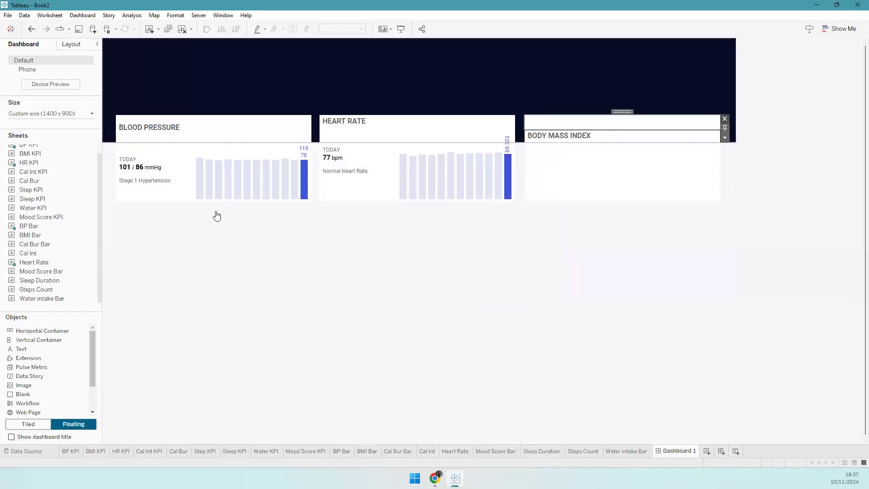
- Place the BMI KPI and BMI Bar sheets side by side in the card
{"action": "left_click_drag", "start_coordinate": [30, 153], "coordinate": [525, 153]}
{"action": "mouse_move", "coordinate": [29, 235]}
{"action": "left_click_drag", "start_coordinate": [28, 236], "coordinate": [599, 136]}
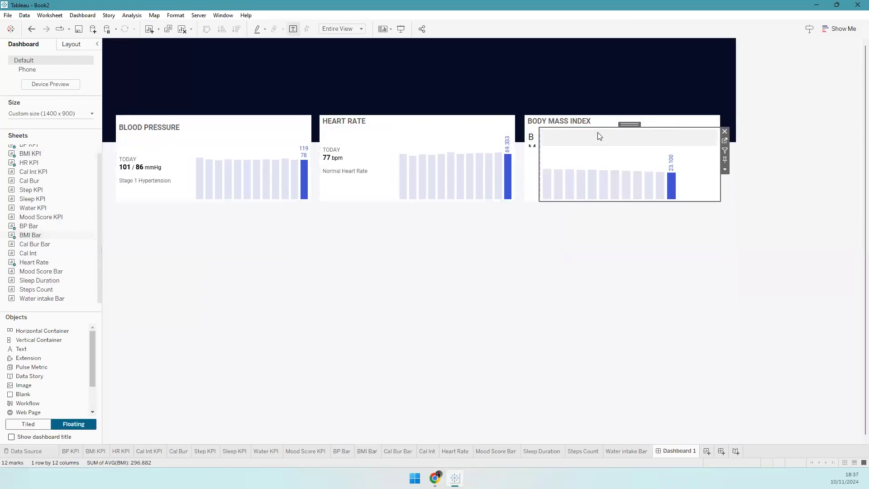
- Hide both sheet titles, fix BMI KPI at 170 px, and add a new container below
{"action": "right_click", "coordinate": [538, 141]}
{"action": "left_click", "coordinate": [564, 183]}
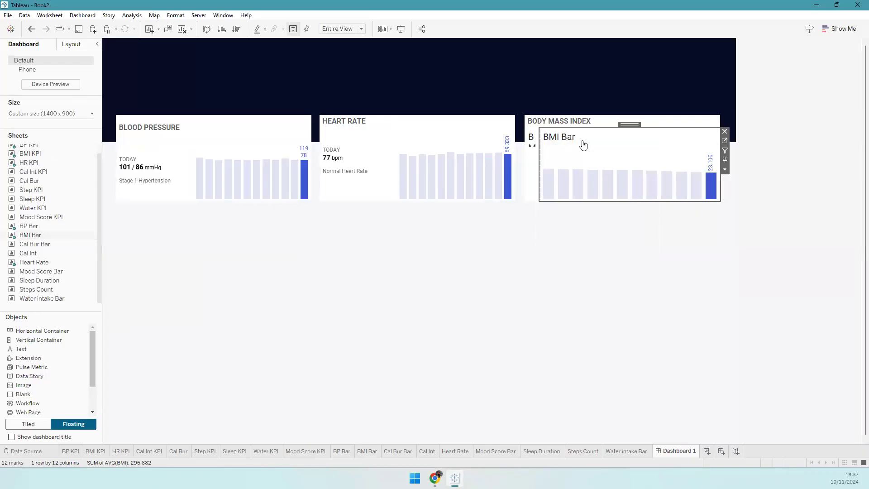
{"action": "right_click", "coordinate": [573, 141]}
{"action": "left_click", "coordinate": [532, 143]}
{"action": "right_click", "coordinate": [531, 143]}
{"action": "left_click", "coordinate": [547, 164]}
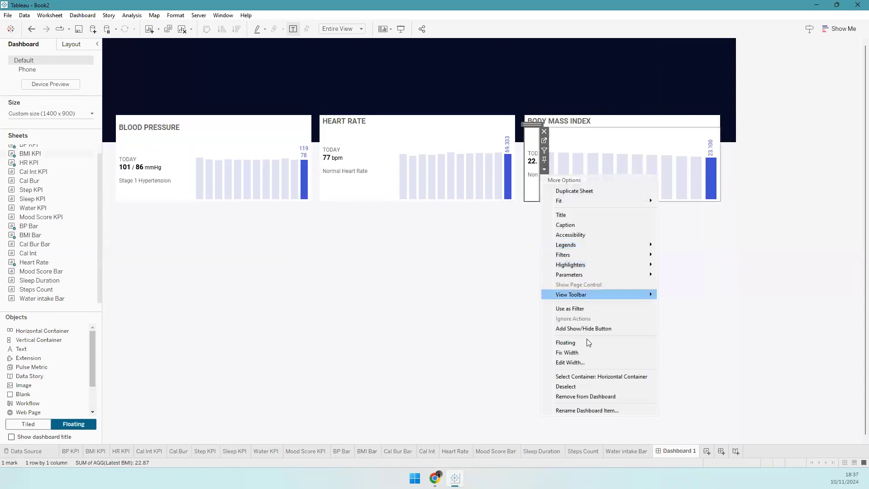
{"action": "left_click", "coordinate": [580, 359]}
{"action": "type", "text": "170"}
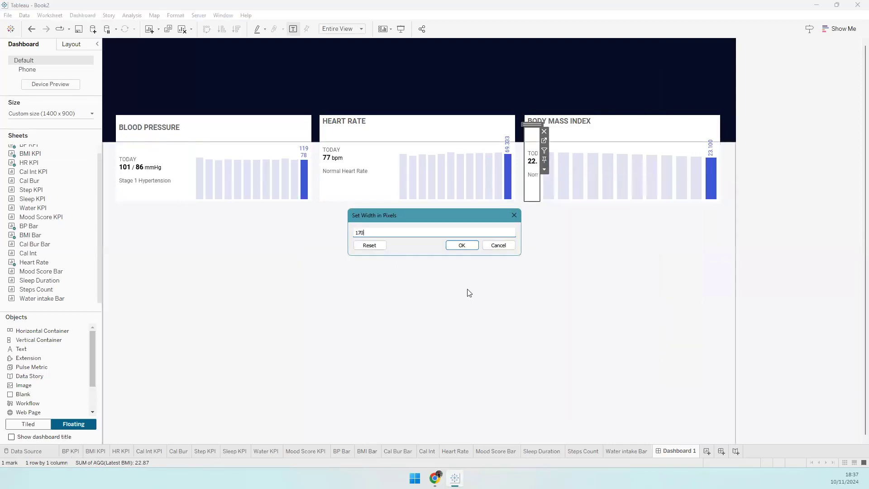
{"action": "left_click", "coordinate": [457, 247]}
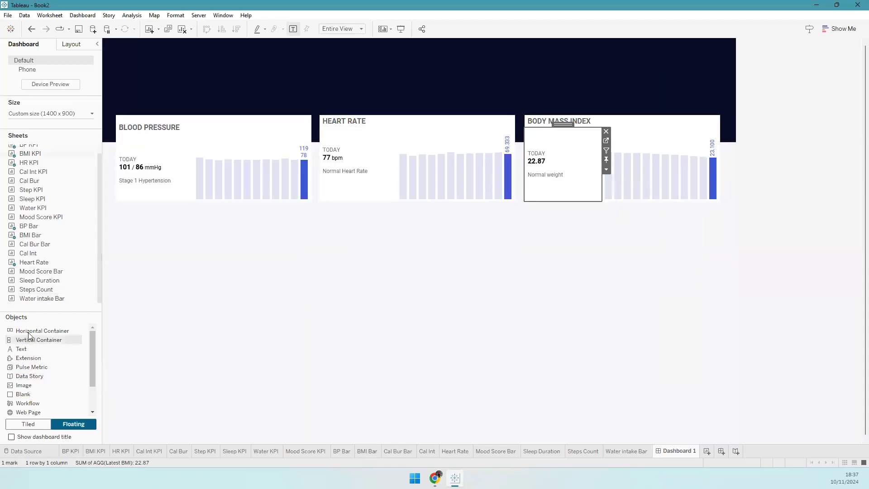
{"action": "left_click_drag", "start_coordinate": [39, 339], "coordinate": [54, 223]}
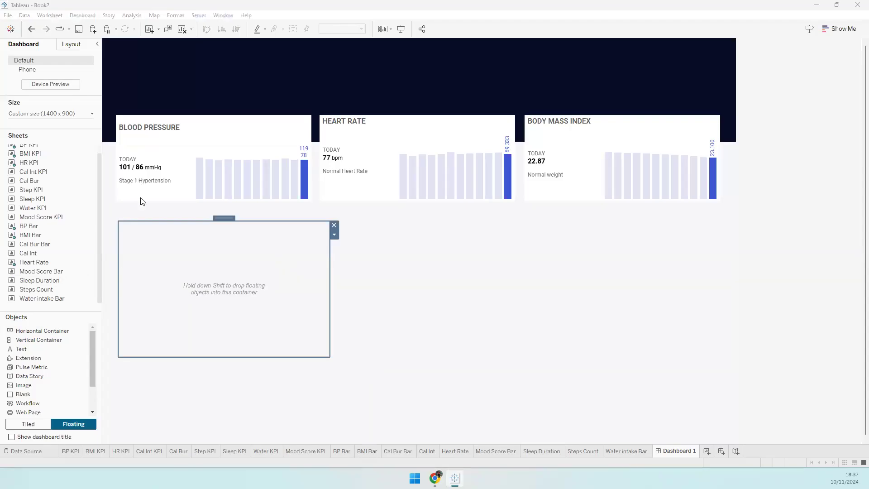
- Set the container's position to x 30, y 370 and size to 432 × 190
{"action": "left_click", "coordinate": [71, 44]}
{"action": "left_click", "coordinate": [20, 133]}
{"action": "type", "text": "30"}
{"action": "key", "text": "Tab"}
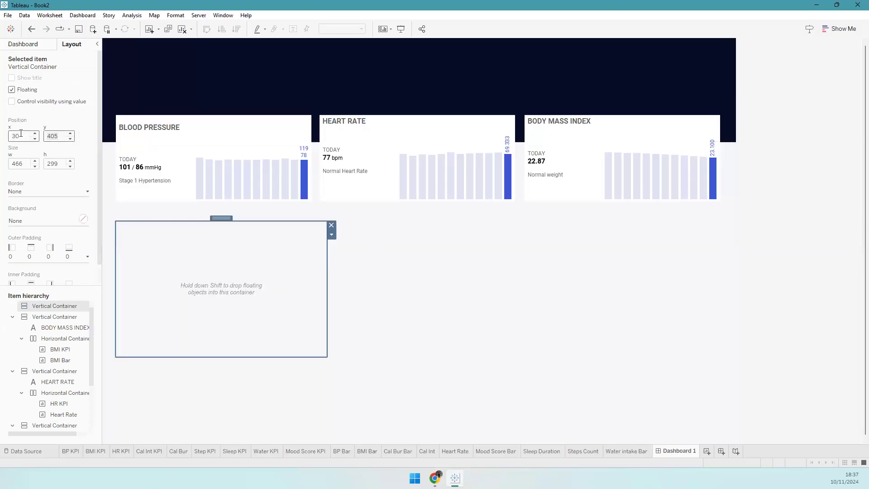
{"action": "type", "text": "370"}
{"action": "key", "text": "Tab"}
{"action": "type", "text": "432"}
{"action": "key", "text": "Tab"}
{"action": "type", "text": "190"}
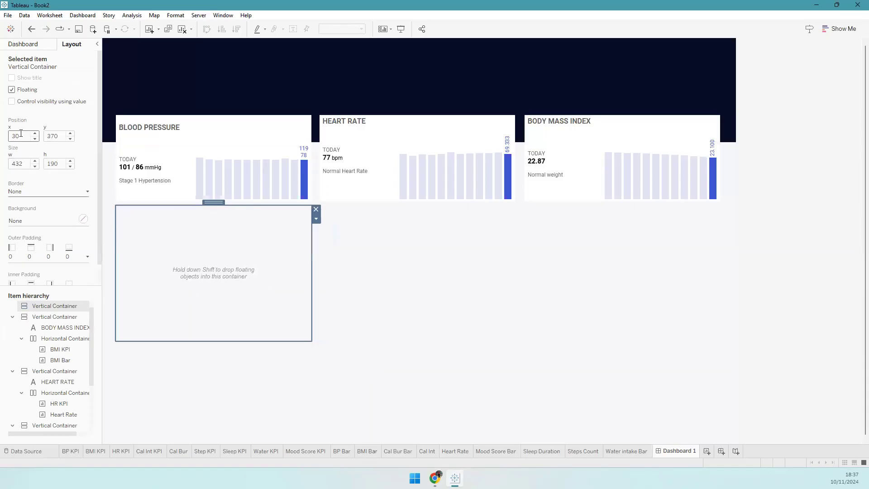
{"action": "key", "text": "Return"}
- Fill the container with a blank, a horizontal container and a title text object
{"action": "left_click", "coordinate": [44, 46]}
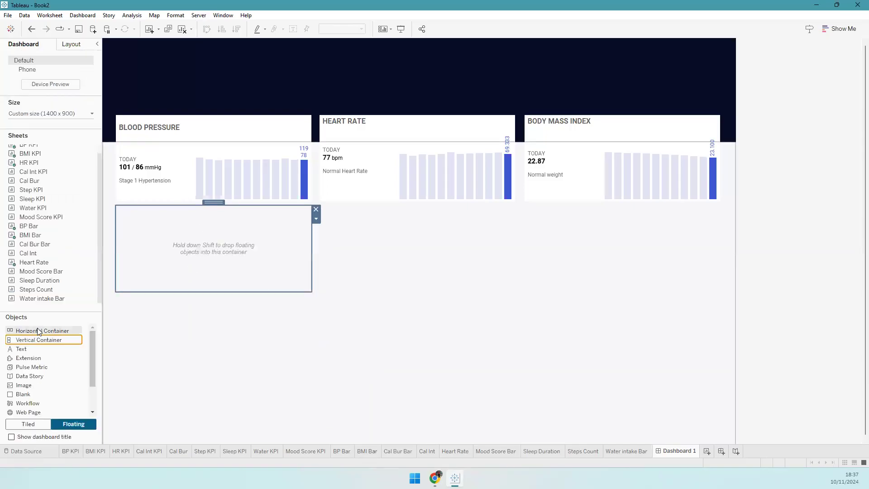
{"action": "left_click_drag", "start_coordinate": [29, 394], "coordinate": [170, 273]}
{"action": "left_click_drag", "start_coordinate": [34, 330], "coordinate": [188, 284]}
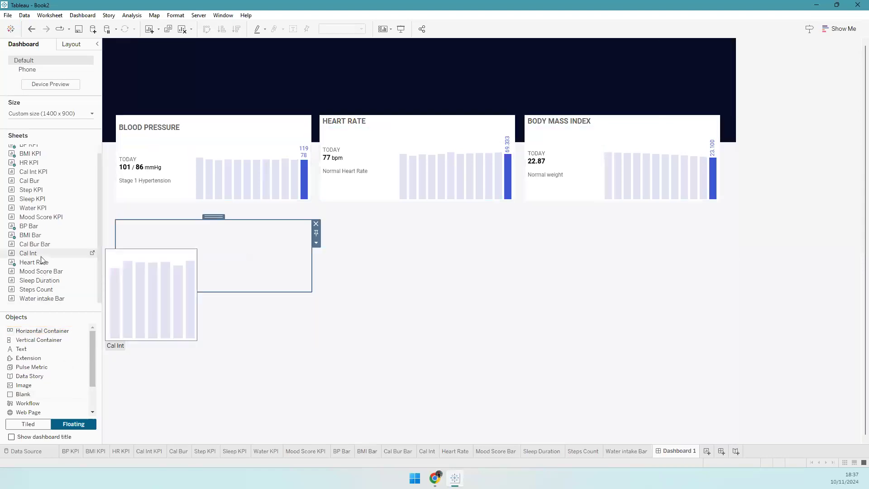
{"action": "left_click_drag", "start_coordinate": [23, 349], "coordinate": [164, 220]}
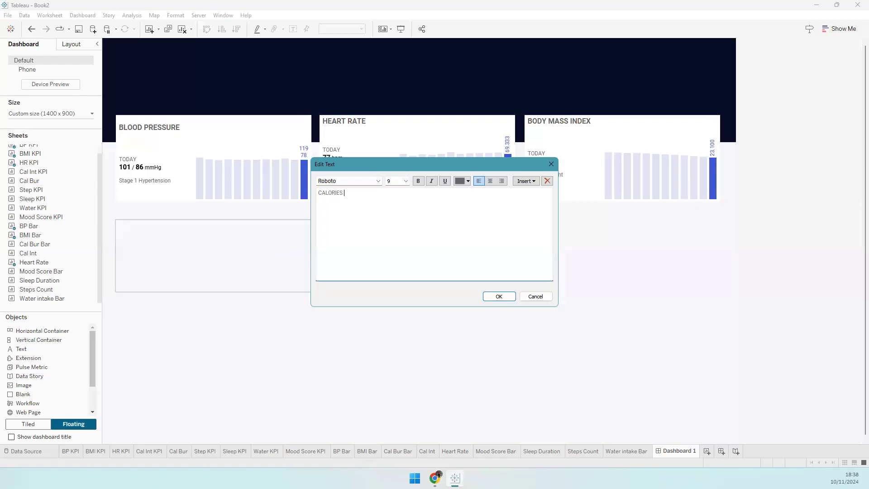
- Format the CALORIES BURNED title text at size 12 and bold
{"action": "key", "text": "ctrl+a"}
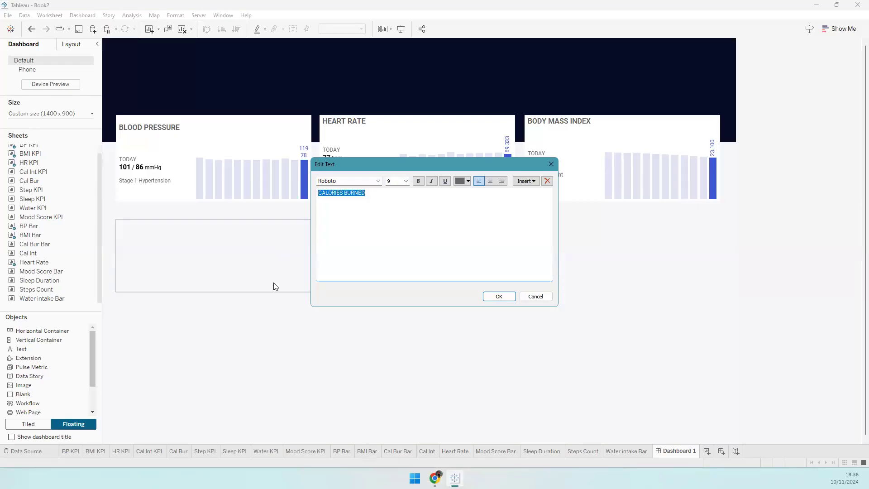
{"action": "left_click_drag", "start_coordinate": [392, 182], "coordinate": [380, 196]}
{"action": "type", "text": "12"}
{"action": "key", "text": "Return"}
{"action": "left_click", "coordinate": [419, 182]}
{"action": "left_click", "coordinate": [495, 220]}
{"action": "left_click", "coordinate": [498, 297]}
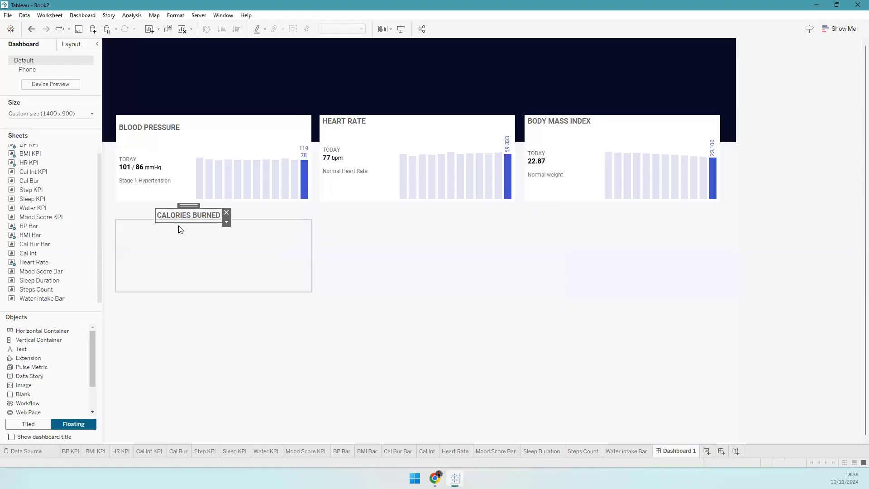
- Move the title above the container and add the Cal Bur KPI and Cal Bur Bar sheets
{"action": "mouse_move", "coordinate": [186, 205]}
{"action": "left_mouse_down"}
{"action": "mouse_move", "coordinate": [156, 206]}
{"action": "mouse_move", "coordinate": [160, 226]}
{"action": "left_mouse_up"}
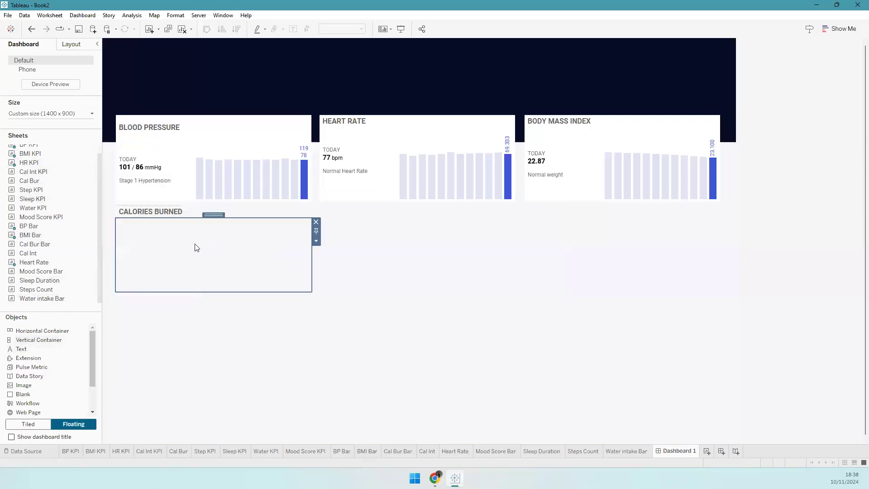
{"action": "left_click_drag", "start_coordinate": [36, 181], "coordinate": [175, 245]}
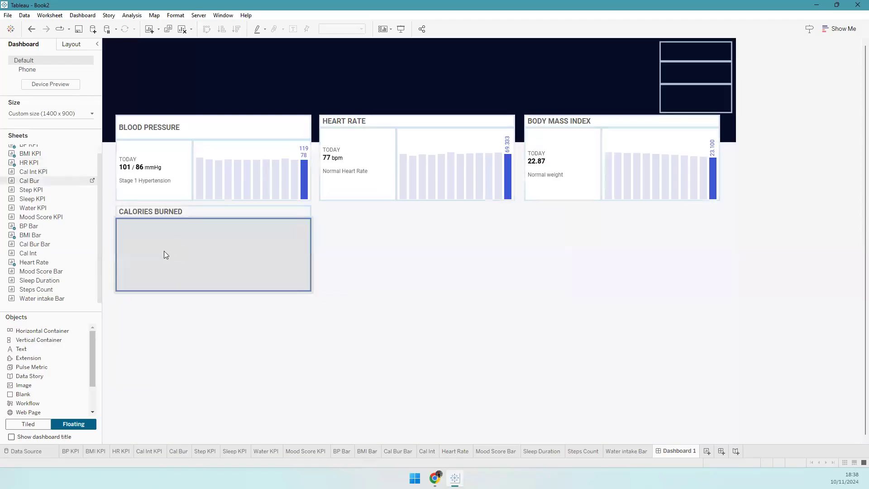
{"action": "left_click_drag", "start_coordinate": [34, 245], "coordinate": [278, 252]}
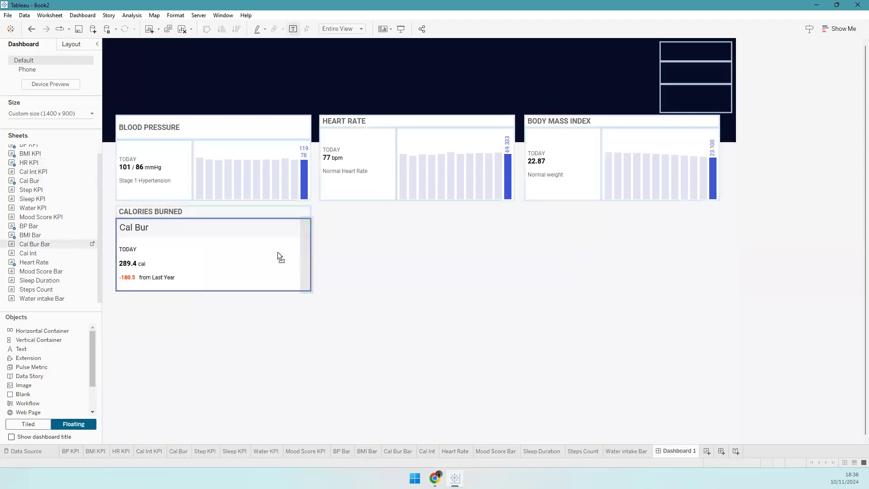
{"action": "right_click", "coordinate": [128, 254]}
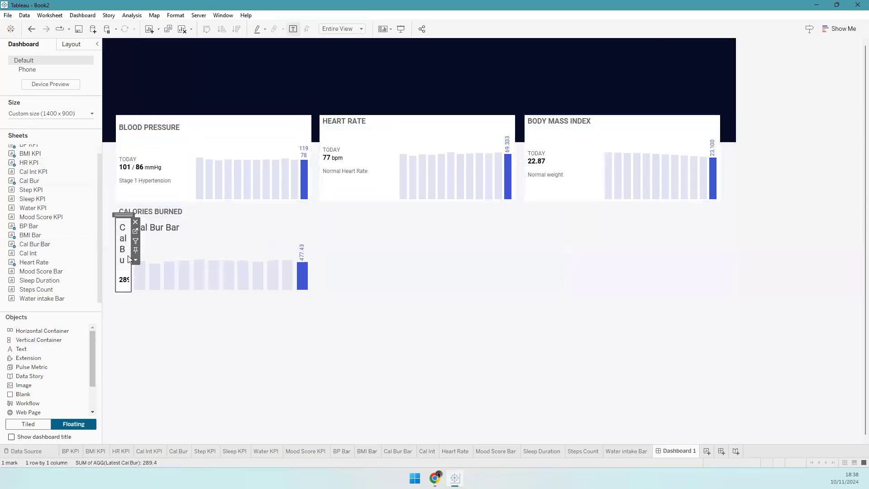
- Fix the Cal Bur KPI at 170 px wide and hide the Cal Bur and Cal Bur Bar titles
{"action": "left_click", "coordinate": [184, 435]}
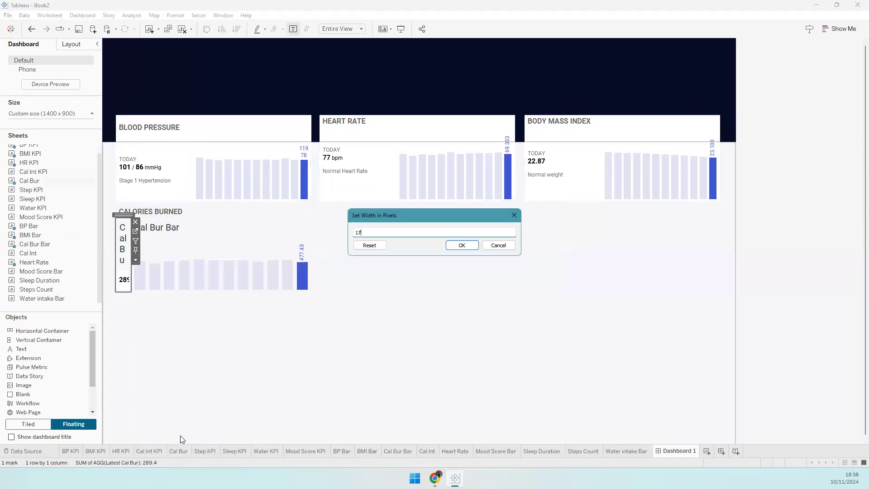
{"action": "left_click", "coordinate": [473, 248]}
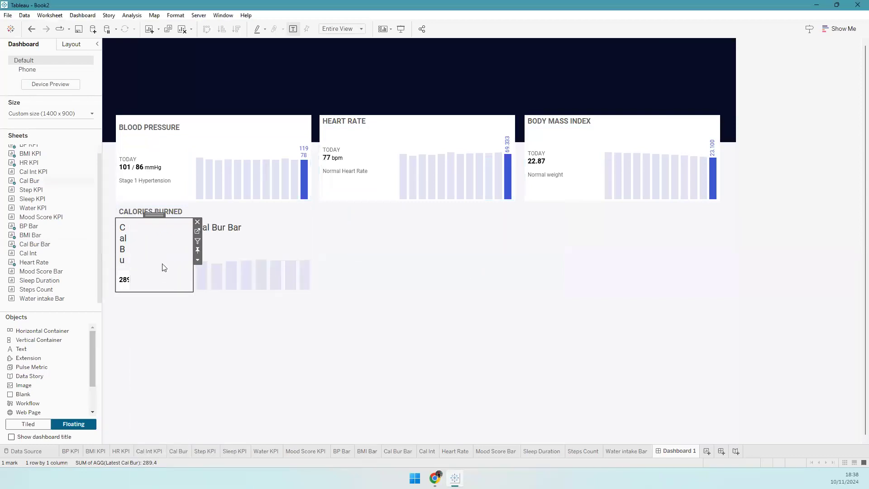
{"action": "right_click", "coordinate": [165, 229]}
{"action": "left_click", "coordinate": [216, 265]}
{"action": "right_click", "coordinate": [222, 232]}
{"action": "left_click", "coordinate": [238, 256]}
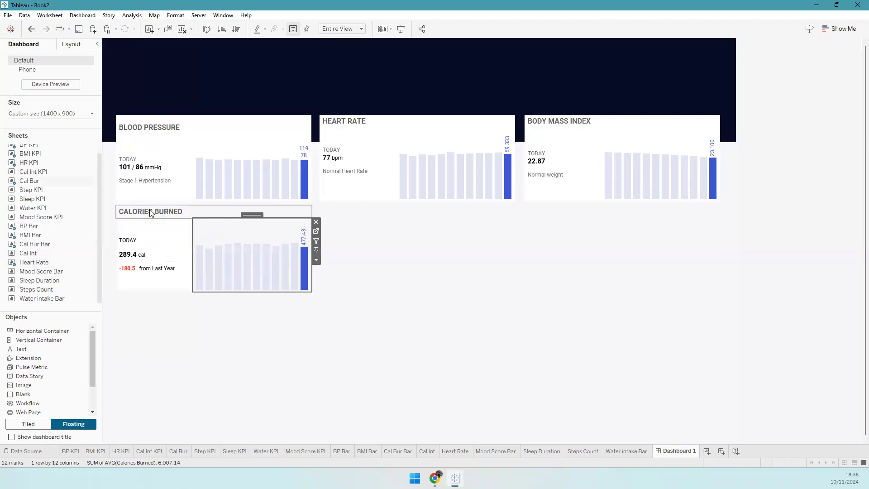
{"action": "left_click", "coordinate": [71, 44]}
{"action": "left_click", "coordinate": [18, 220]}
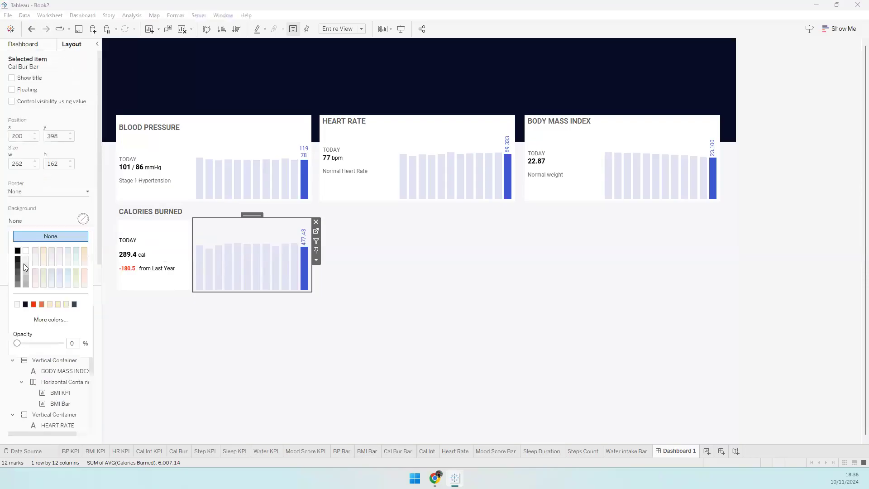
- Give the Calories Burned card's container a white background
{"action": "left_click", "coordinate": [36, 413]}
{"action": "left_click", "coordinate": [55, 365]}
{"action": "scroll", "coordinate": [85, 361], "scroll_direction": "down", "scroll_amount": 3}
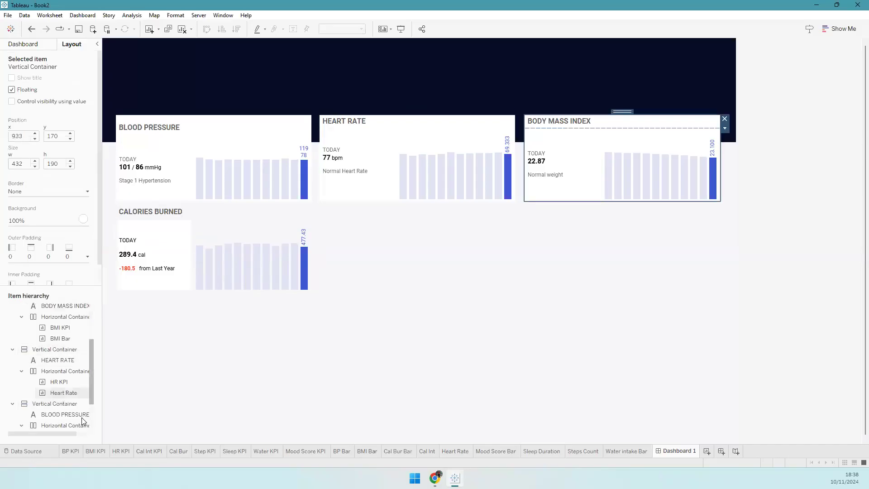
{"action": "left_click", "coordinate": [47, 362]}
{"action": "scroll", "coordinate": [92, 317], "scroll_direction": "up", "scroll_amount": 5}
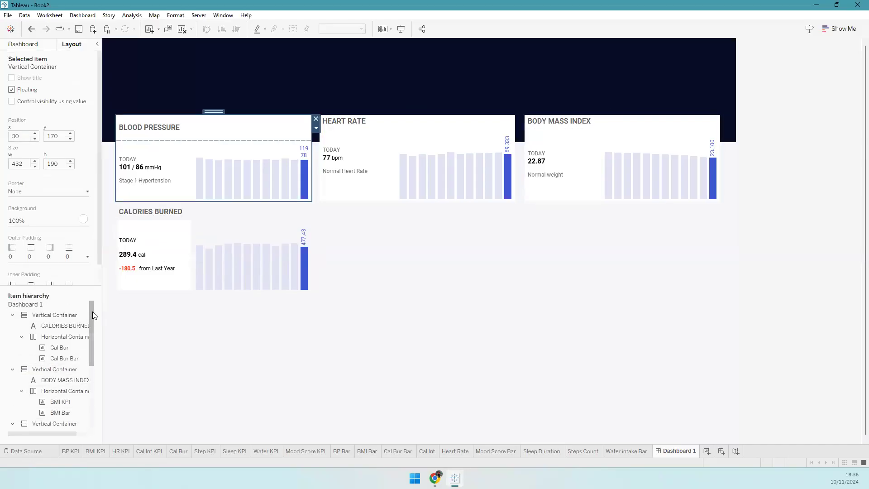
{"action": "left_click", "coordinate": [61, 315]}
{"action": "left_click", "coordinate": [53, 224]}
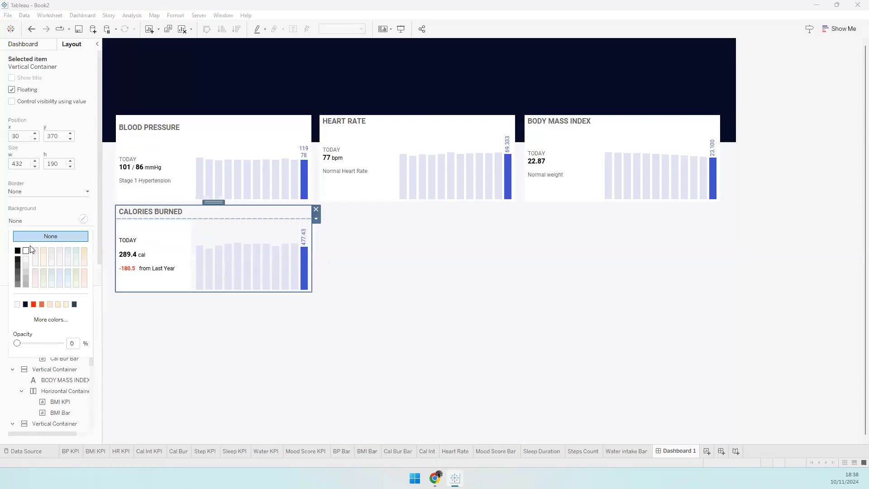
{"action": "left_click", "coordinate": [28, 250]}
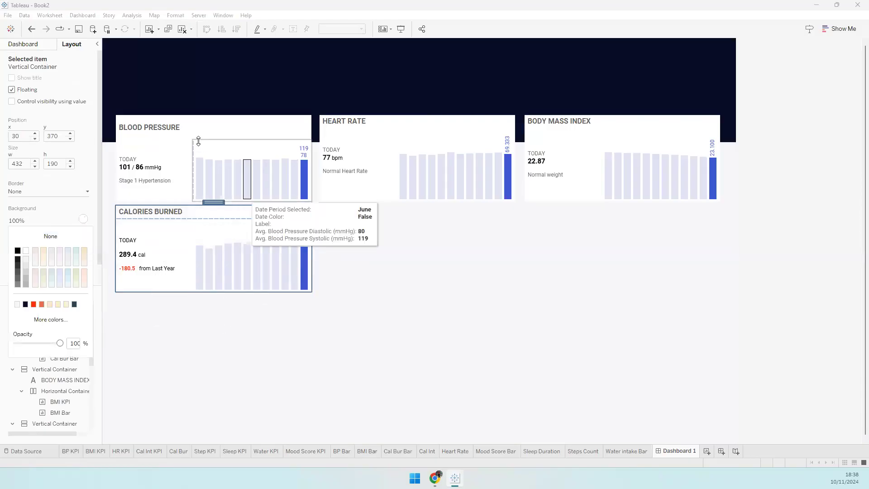
- Review the Heart Rate and Blood Pressure containers, then bring up the Sheets and Objects lists
{"action": "left_click", "coordinate": [44, 422]}
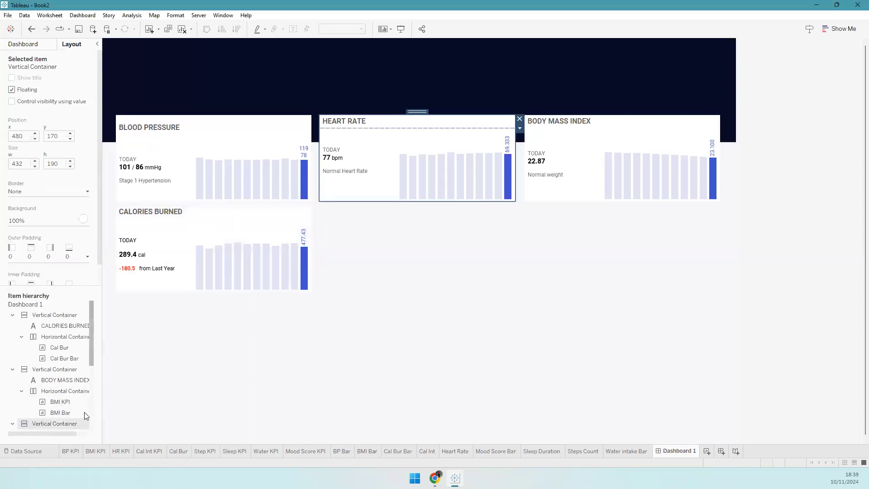
{"action": "left_click_drag", "start_coordinate": [92, 358], "coordinate": [63, 424]}
{"action": "left_click", "coordinate": [44, 353]}
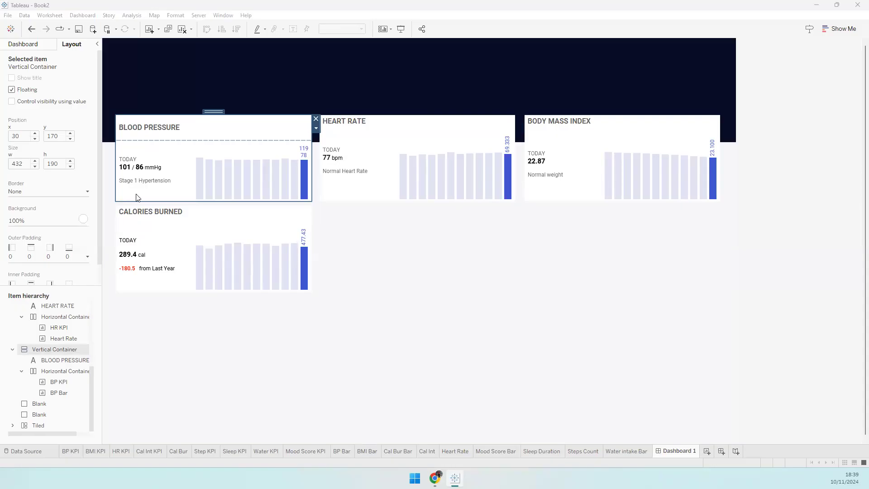
{"action": "left_click", "coordinate": [365, 259]}
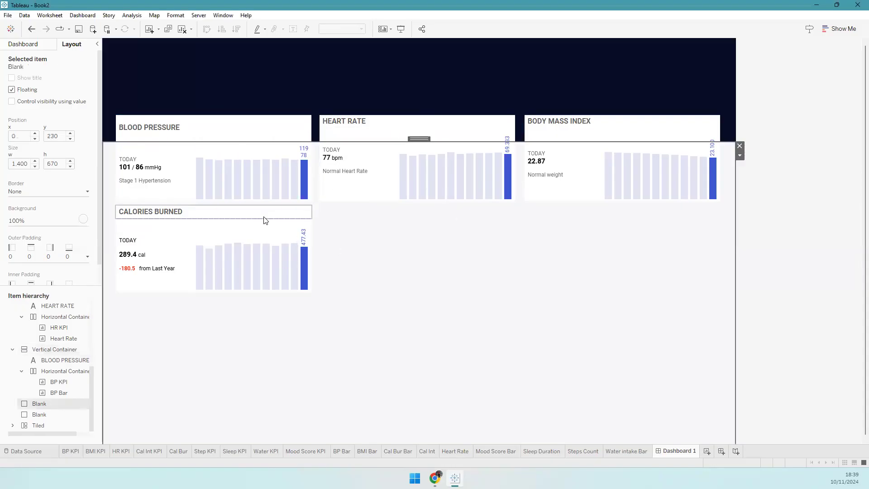
{"action": "left_click", "coordinate": [23, 44]}
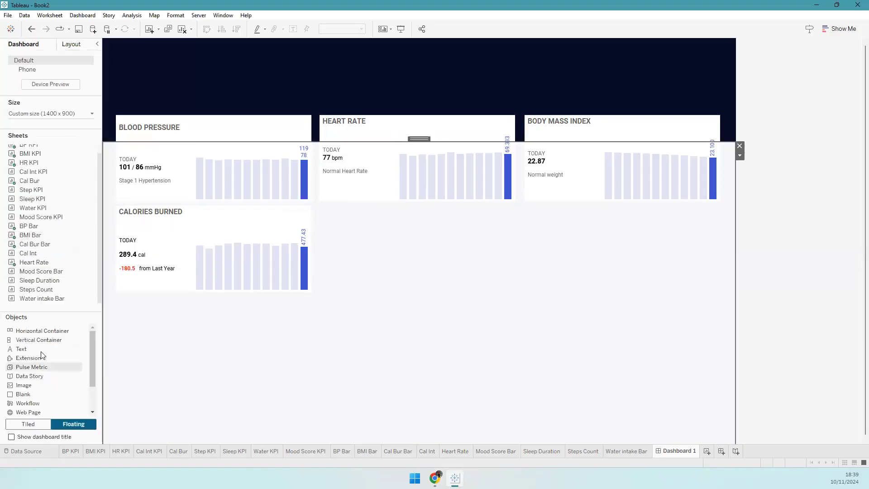
- Add a floating Vertical Container at x 480, y 370, sized 432×190
{"action": "left_click_drag", "start_coordinate": [39, 339], "coordinate": [320, 206]}
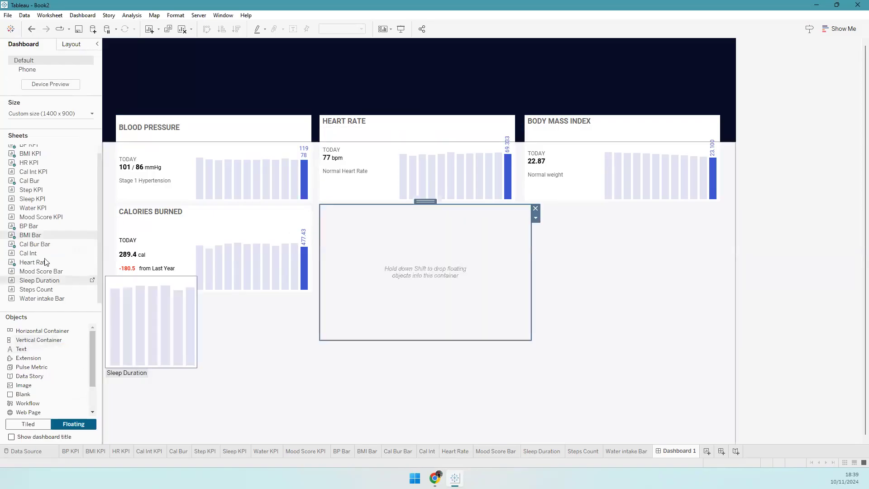
{"action": "left_click", "coordinate": [71, 43]}
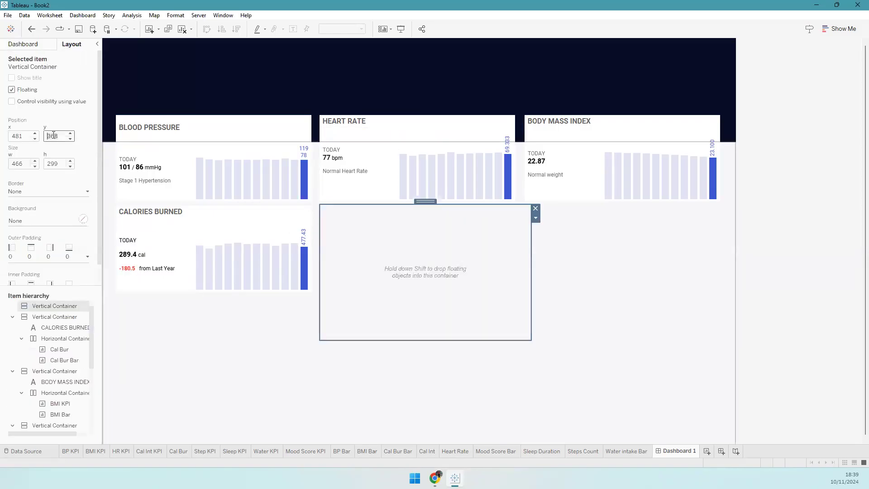
{"action": "left_click", "coordinate": [54, 135]}
{"action": "type", "text": "370"}
{"action": "key", "text": "Tab"}
{"action": "type", "text": "4"}
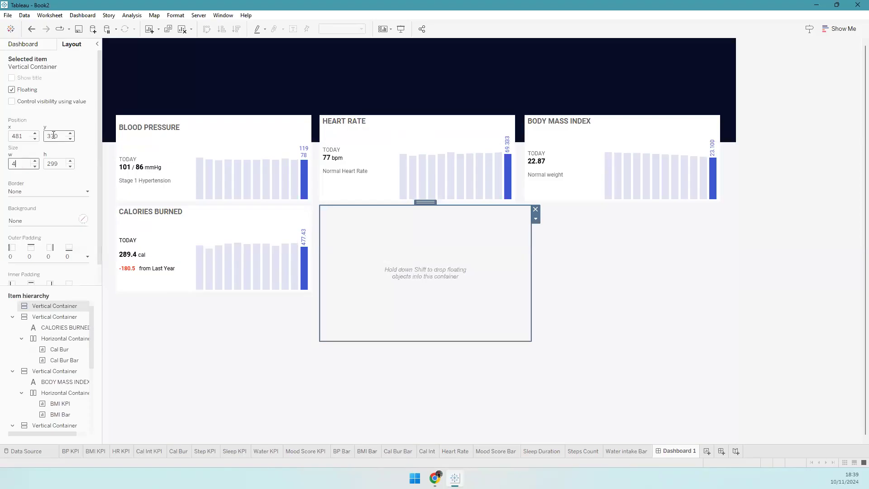
{"action": "type", "text": "32"}
{"action": "key", "text": "Tab"}
{"action": "type", "text": "190"}
{"action": "key", "text": "Tab"}
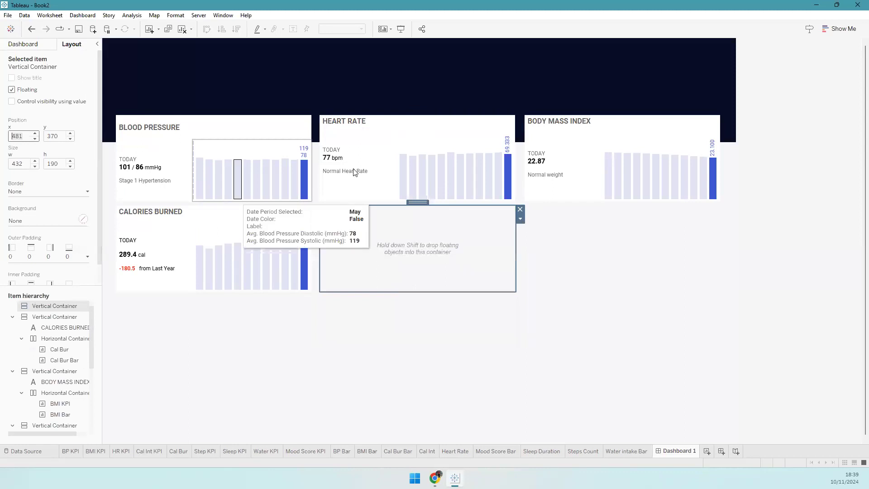
{"action": "left_click", "coordinate": [304, 131]}
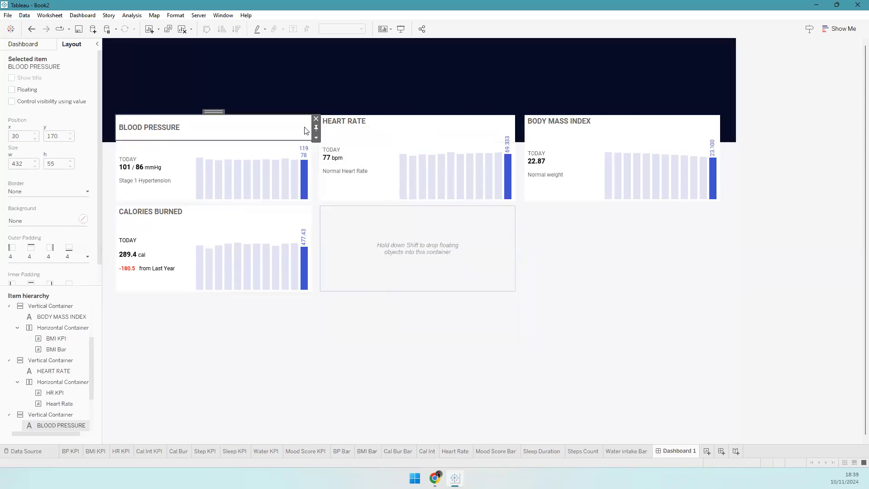
{"action": "left_click", "coordinate": [355, 147]}
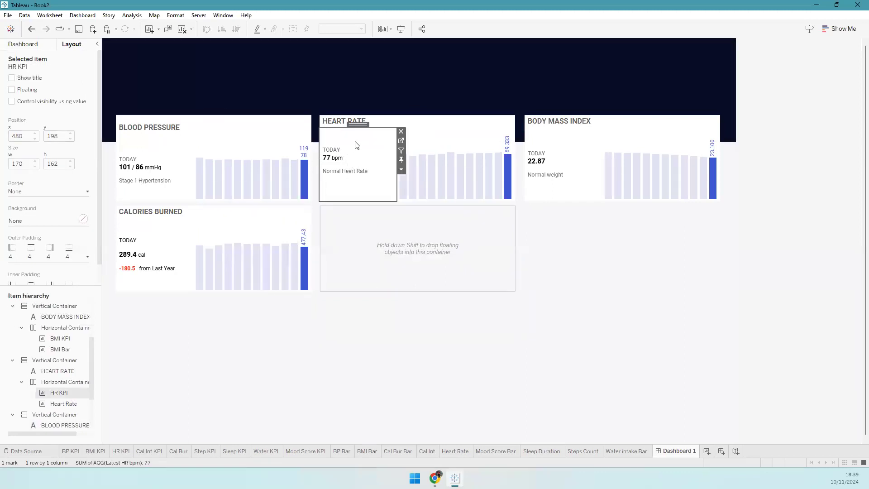
{"action": "left_click", "coordinate": [380, 218]}
{"action": "left_click", "coordinate": [34, 139]}
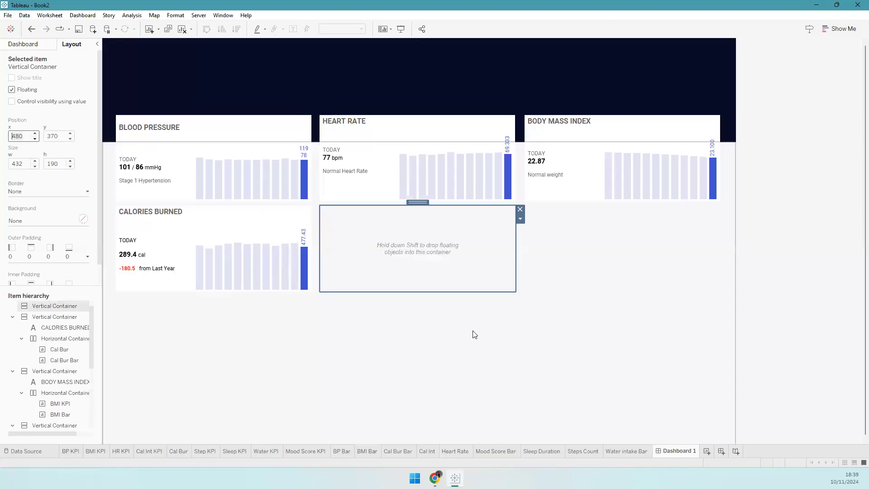
- Add a Blank and a bold CALORIE INTAKE text title to the new card
{"action": "left_click", "coordinate": [22, 44]}
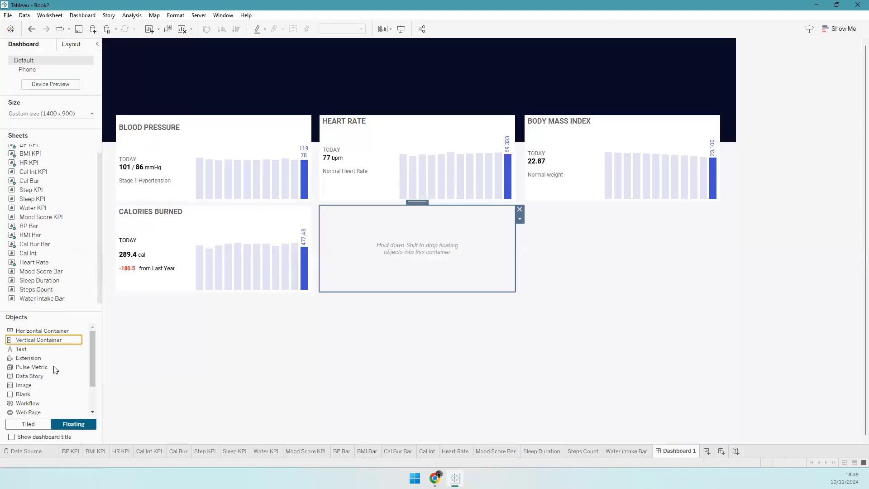
{"action": "left_click_drag", "start_coordinate": [35, 393], "coordinate": [377, 288]}
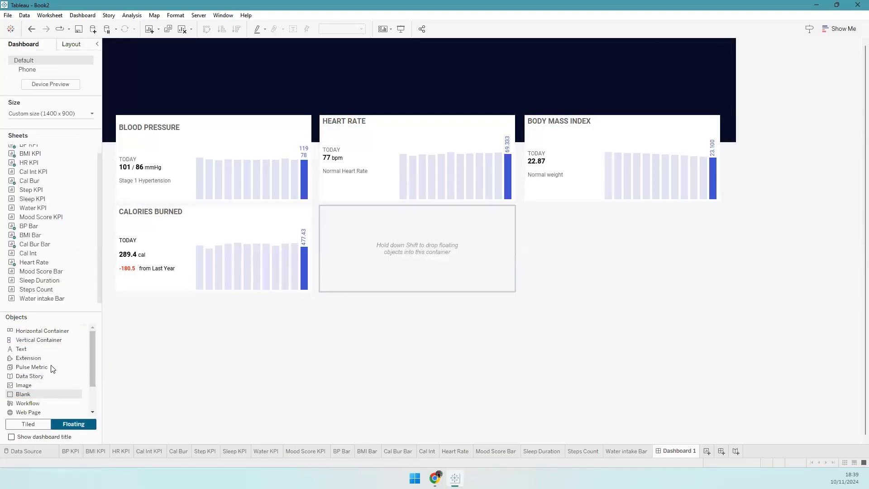
{"action": "left_click_drag", "start_coordinate": [344, 215], "coordinate": [343, 214]}
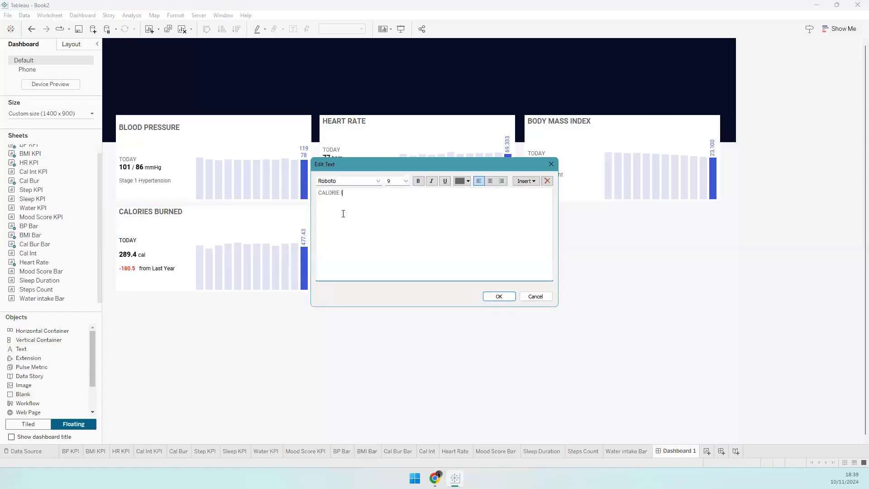
{"action": "key", "text": "ctrl+a"}
{"action": "key", "text": "ctrl+b"}
{"action": "left_click", "coordinate": [491, 296]}
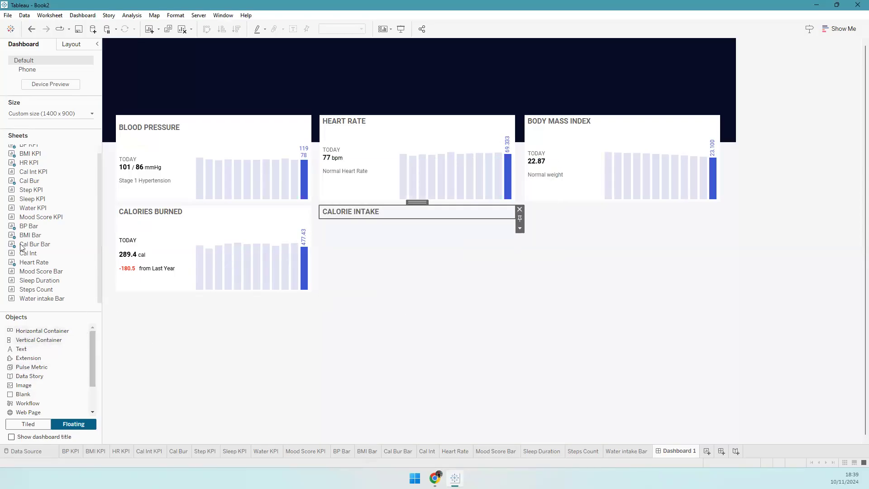
{"action": "left_click_drag", "start_coordinate": [31, 171], "coordinate": [381, 253]}
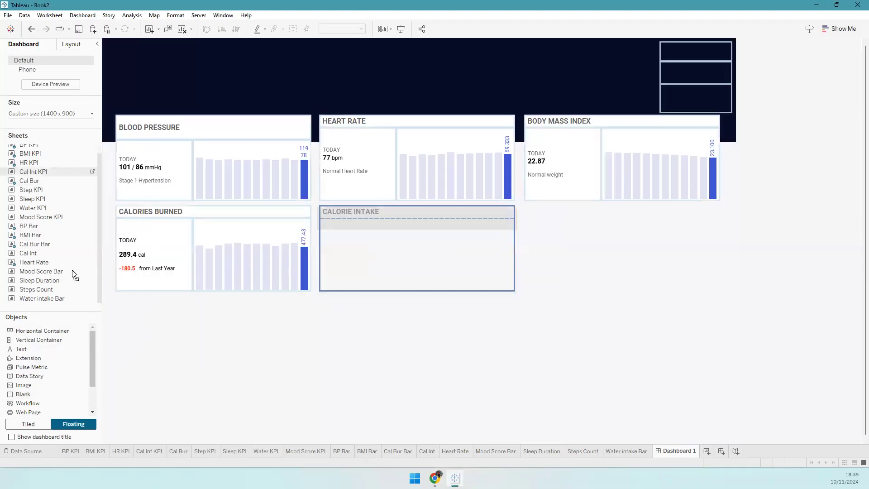
- Add a Horizontal Container holding the Cal Int KPI with the Cal Int chart beside it
{"action": "left_click", "coordinate": [70, 44]}
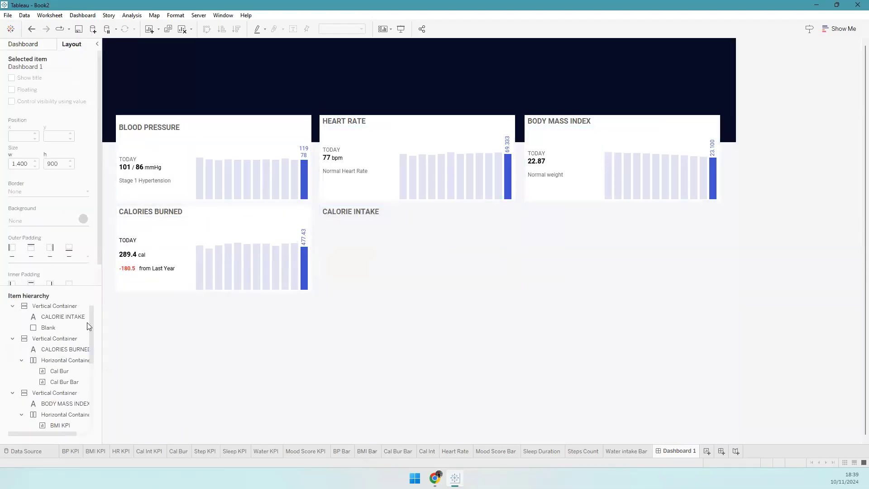
{"action": "left_click", "coordinate": [471, 289]}
{"action": "left_click", "coordinate": [55, 315]}
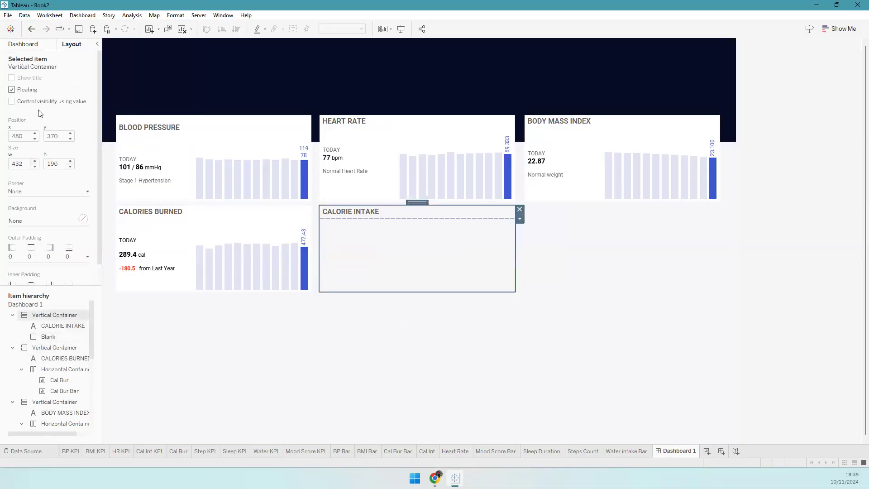
{"action": "left_click", "coordinate": [31, 44]}
{"action": "left_click_drag", "start_coordinate": [51, 331], "coordinate": [385, 263]}
{"action": "left_click_drag", "start_coordinate": [36, 171], "coordinate": [346, 246]}
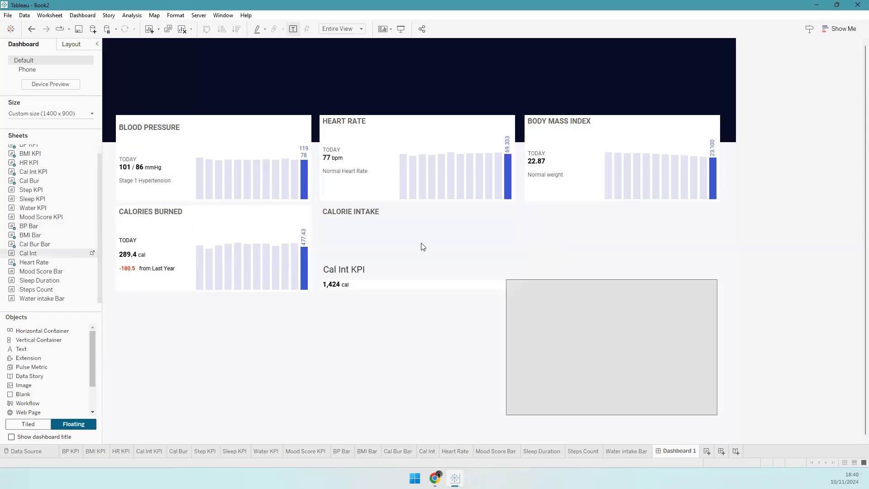
{"action": "left_click", "coordinate": [421, 243]}
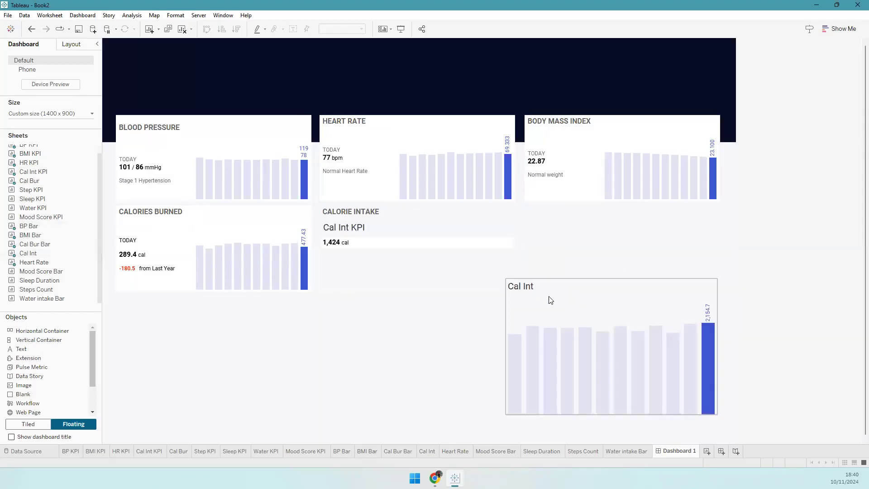
{"action": "left_click_drag", "start_coordinate": [610, 276], "coordinate": [517, 269]}
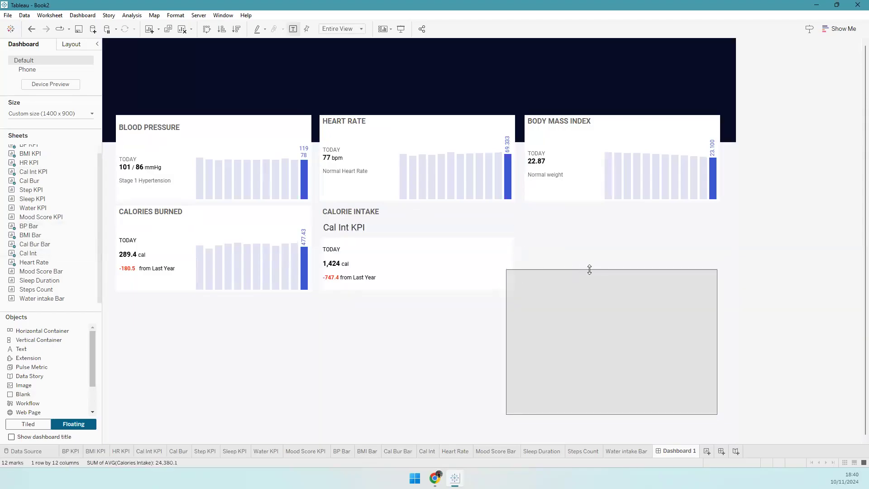
{"action": "left_click_drag", "start_coordinate": [609, 267], "coordinate": [357, 229]}
- Hide the Cal Int chart title and fix the Cal Int KPI width at 170 px
{"action": "right_click", "coordinate": [358, 228]}
{"action": "left_click", "coordinate": [394, 254]}
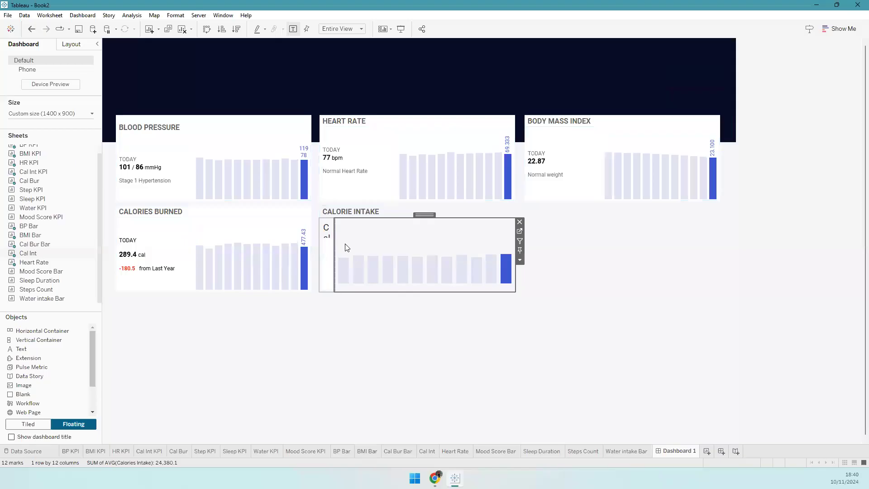
{"action": "left_click", "coordinate": [332, 243]}
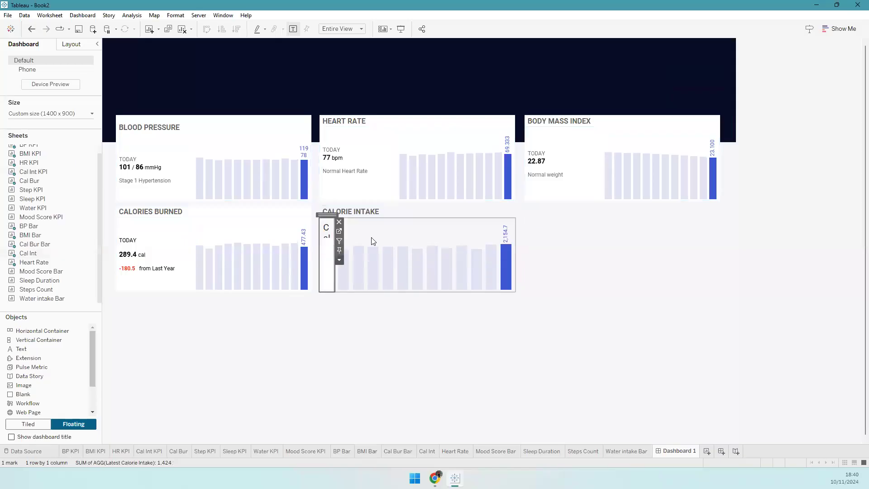
{"action": "left_click", "coordinate": [338, 259]}
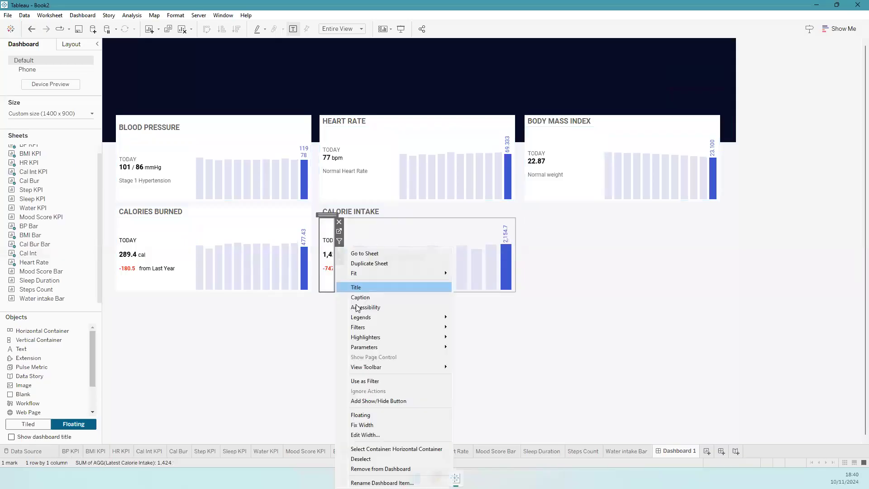
{"action": "left_click", "coordinate": [370, 435]}
{"action": "left_click", "coordinate": [462, 245]}
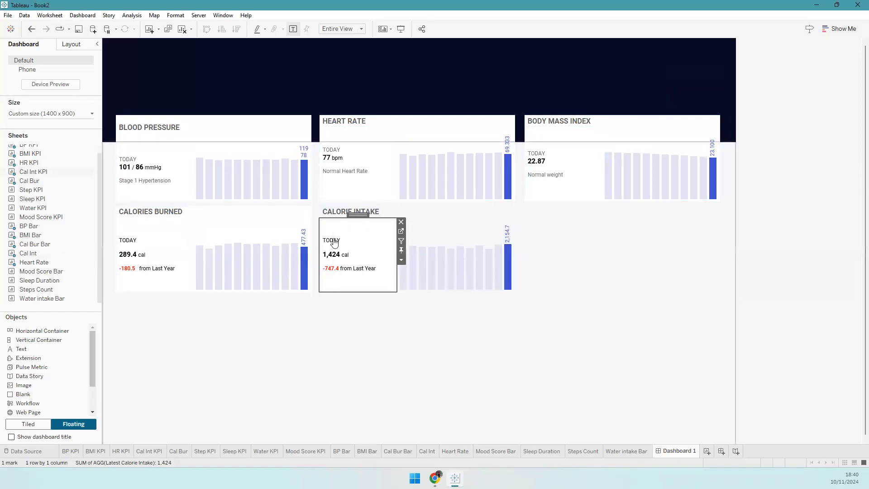
{"action": "left_click", "coordinate": [336, 219]}
- Give the CALORIE INTAKE card's container a white background
{"action": "left_click", "coordinate": [71, 44]}
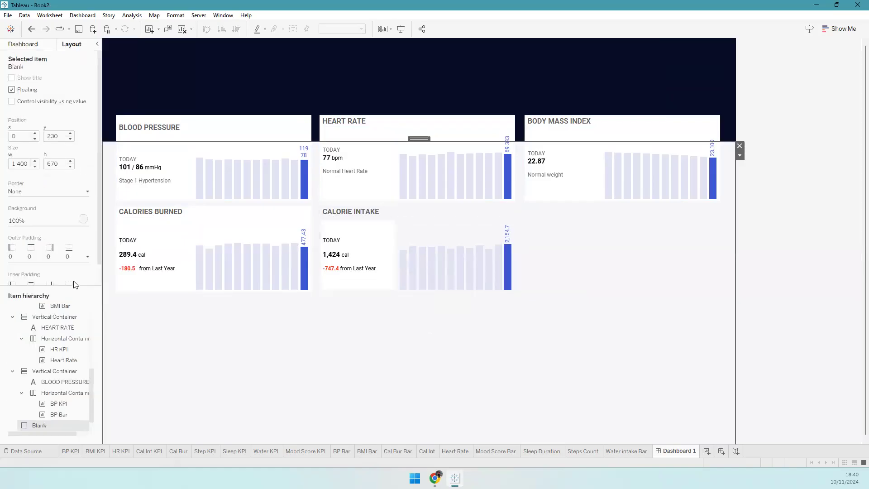
{"action": "left_click", "coordinate": [39, 371]}
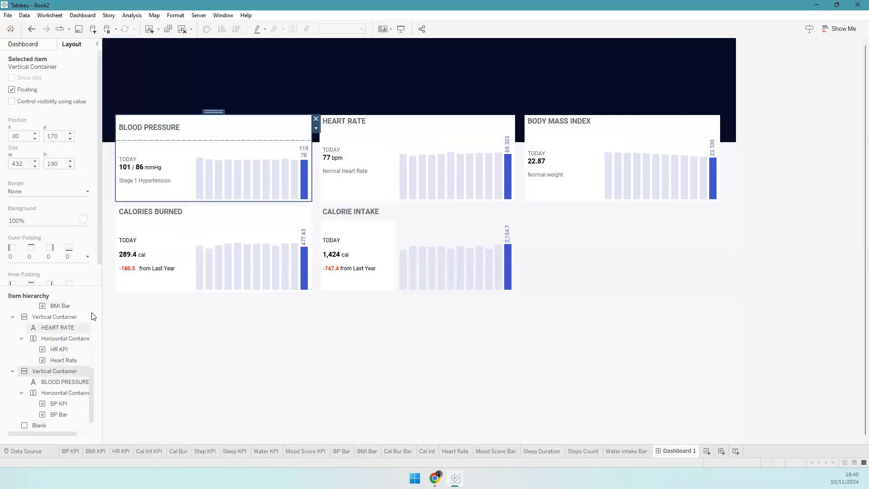
{"action": "scroll", "coordinate": [59, 321], "scroll_direction": "up", "scroll_amount": 5}
{"action": "left_click", "coordinate": [55, 316]}
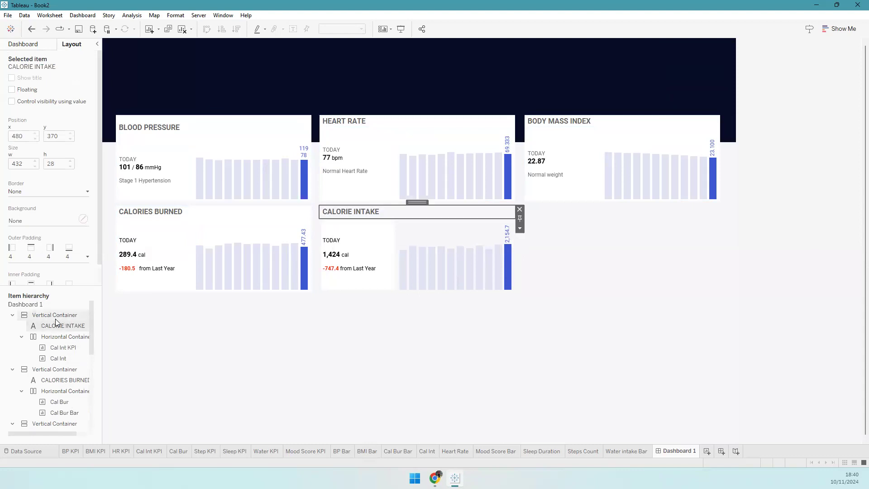
{"action": "left_click", "coordinate": [34, 221]}
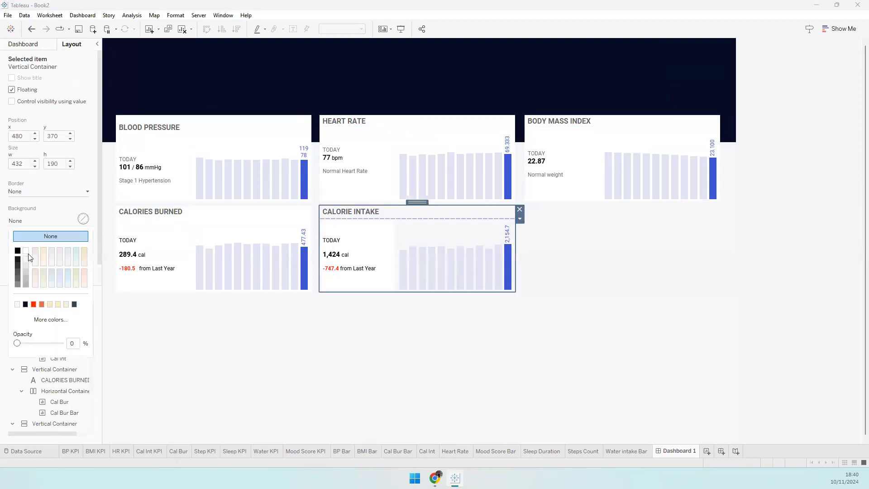
{"action": "left_click", "coordinate": [363, 335]}
{"action": "left_click", "coordinate": [32, 44]}
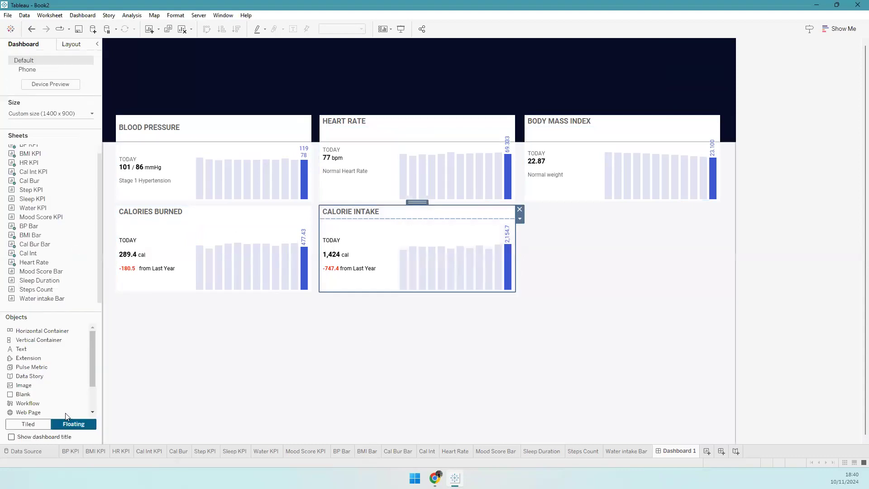
- Drop a new Vertical Container beside CALORIE INTAKE, positioned at x 932, y 370
{"action": "left_click_drag", "start_coordinate": [28, 340], "coordinate": [525, 208]}
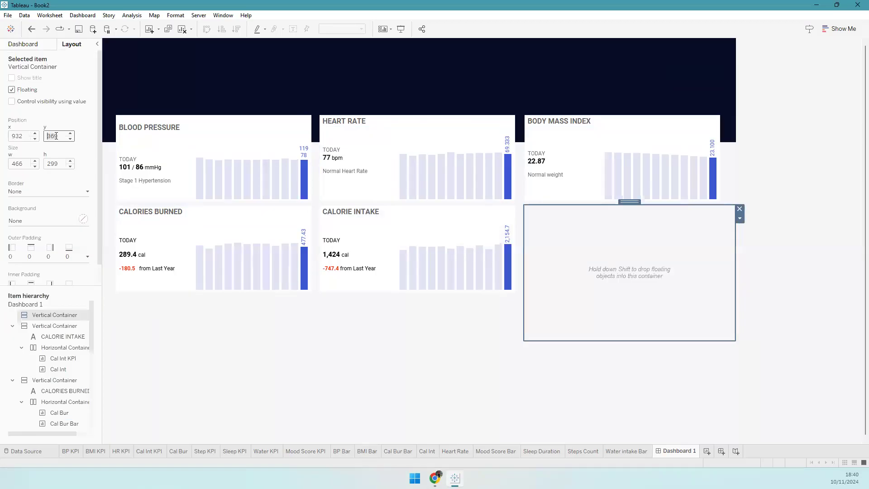
{"action": "key", "text": "shift+Tab"}
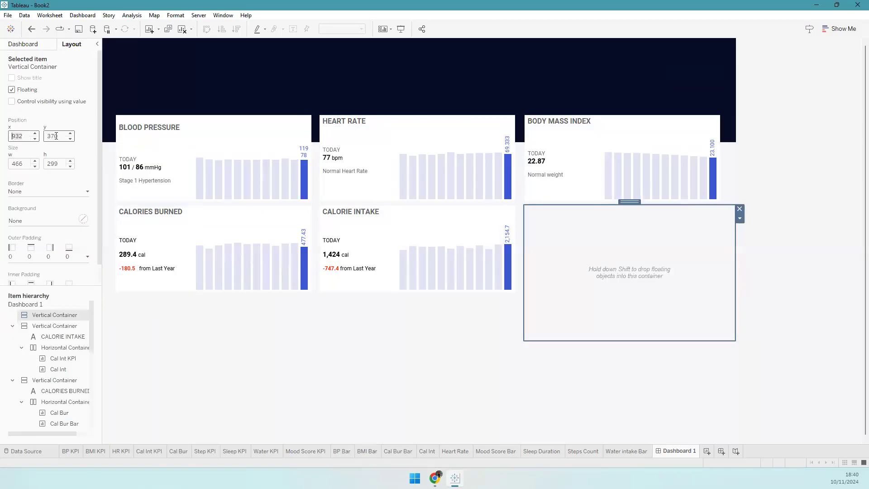
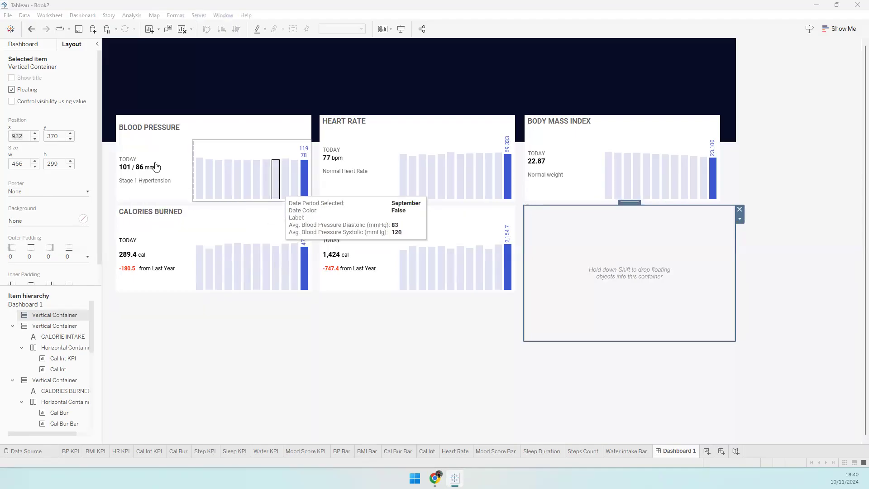
- Place the empty floating container at x 933 and size it 432 × 190 px
{"action": "left_click", "coordinate": [35, 135]}
{"action": "left_click", "coordinate": [57, 162]}
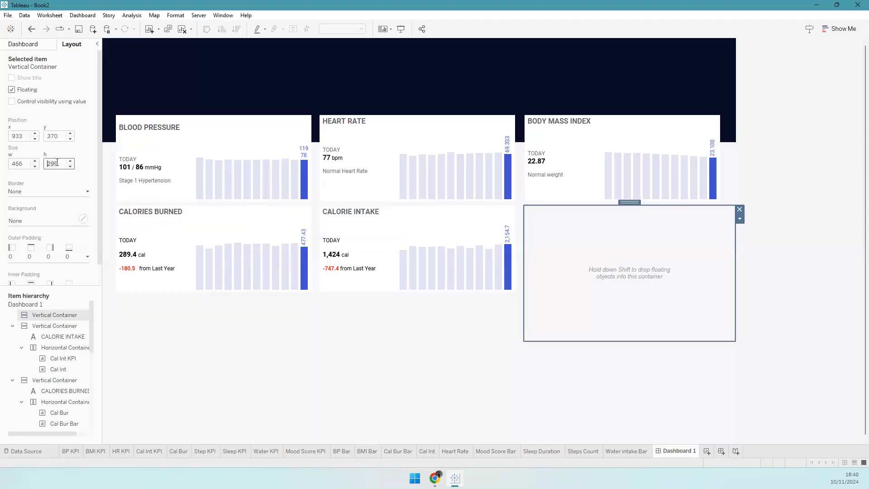
{"action": "type", "text": "190"}
{"action": "key", "text": "shift+Tab"}
{"action": "key", "text": "shift+Tab"}
{"action": "key", "text": "Tab"}
{"action": "type", "text": "432"}
{"action": "key", "text": "Tab"}
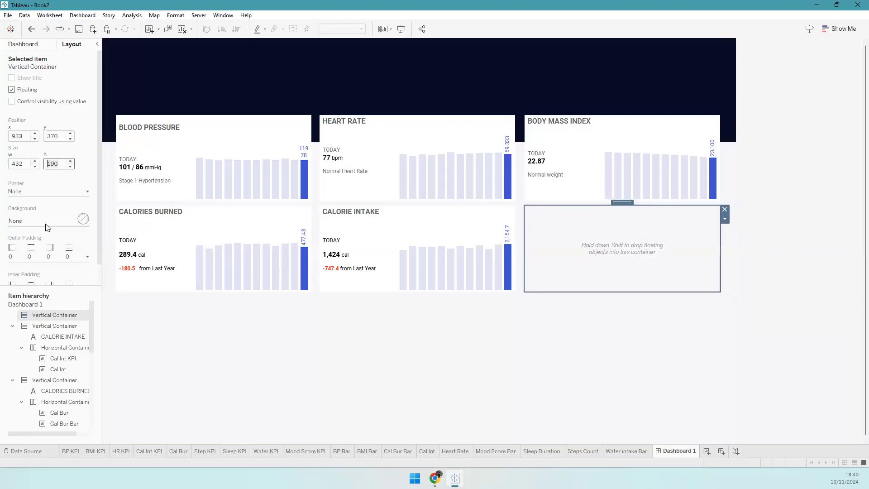
{"action": "left_click", "coordinate": [41, 220]}
{"action": "left_click", "coordinate": [31, 44]}
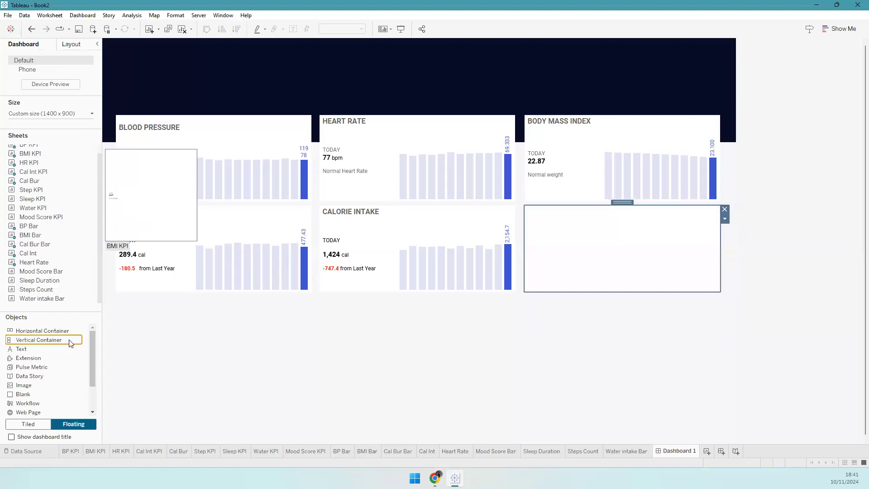
- Add a TOTAL STEPS text title at font size 12 into the empty container
{"action": "left_click_drag", "start_coordinate": [43, 348], "coordinate": [629, 241]}
{"action": "left_click_drag", "start_coordinate": [477, 279], "coordinate": [596, 244]}
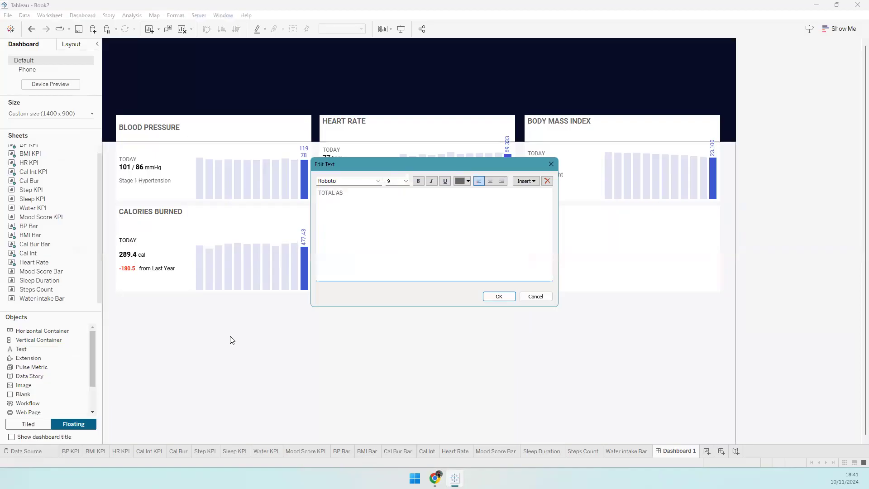
{"action": "key", "text": "ctrl+a"}
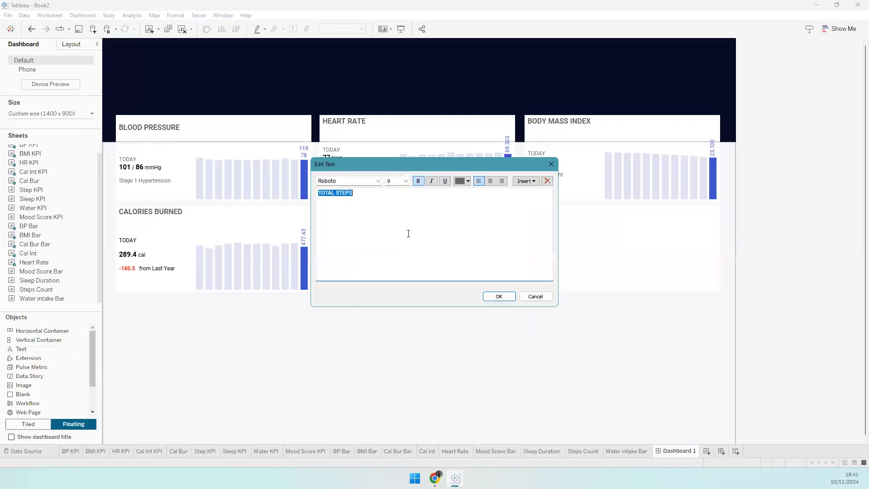
{"action": "double_click", "coordinate": [395, 180]}
{"action": "type", "text": "12"}
{"action": "key", "text": "Return"}
{"action": "left_click", "coordinate": [499, 296]}
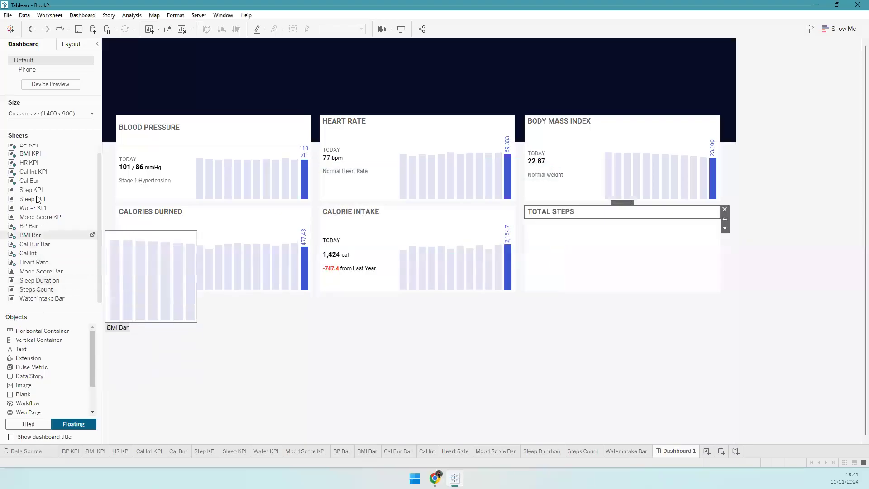
- Add a horizontal container with Step KPI and Steps Count, hide the KPI title, width 170 px
{"action": "left_click_drag", "start_coordinate": [32, 189], "coordinate": [565, 252]}
{"action": "left_click_drag", "start_coordinate": [36, 190], "coordinate": [549, 260]}
{"action": "left_click_drag", "start_coordinate": [51, 290], "coordinate": [712, 247]}
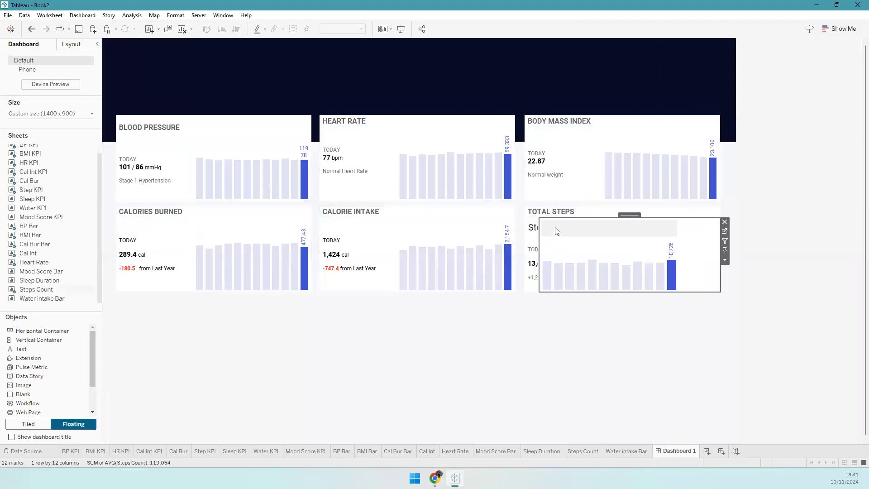
{"action": "right_click", "coordinate": [532, 228]}
{"action": "left_click", "coordinate": [548, 255]}
{"action": "left_click", "coordinate": [544, 260]}
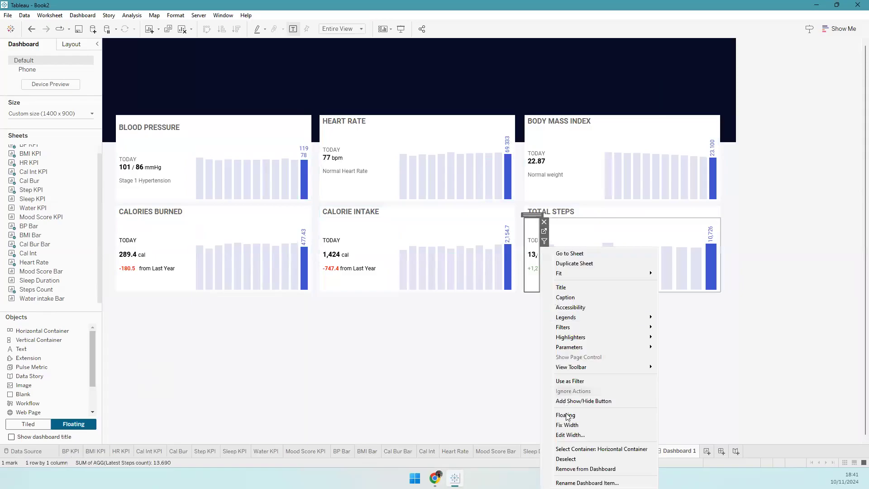
{"action": "left_click", "coordinate": [568, 434]}
{"action": "type", "text": "170"}
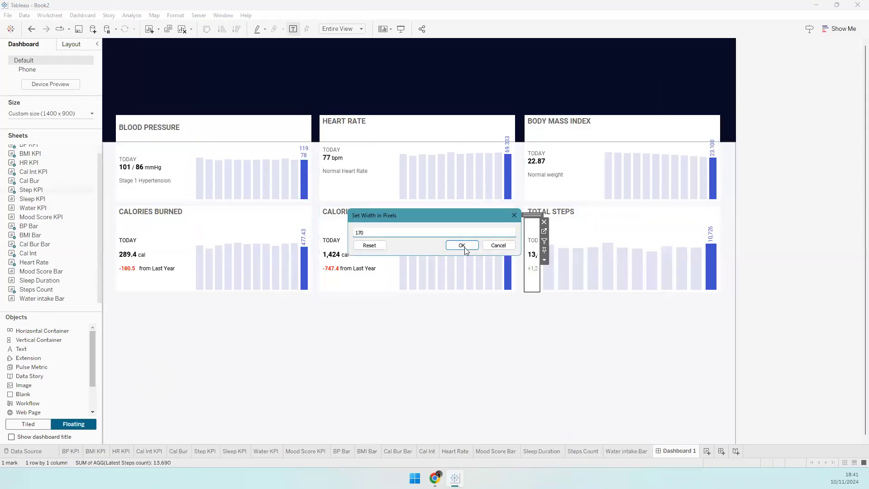
{"action": "left_click", "coordinate": [464, 249]}
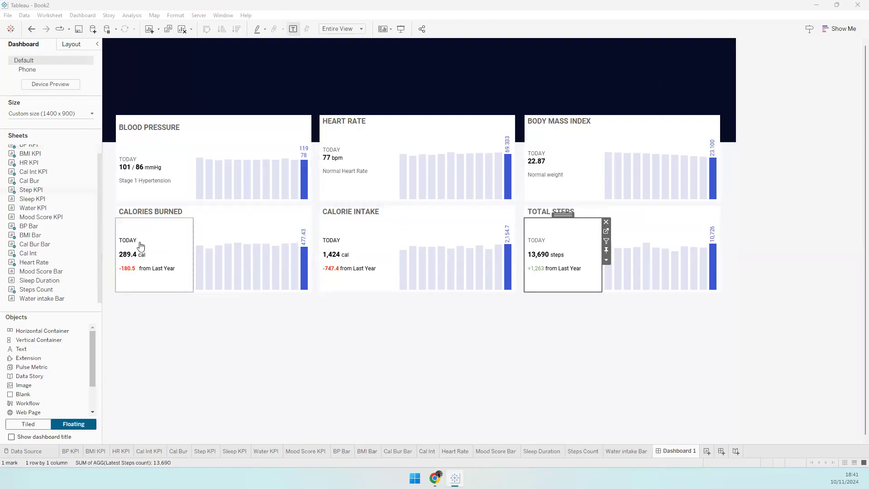
{"action": "left_click", "coordinate": [164, 239]}
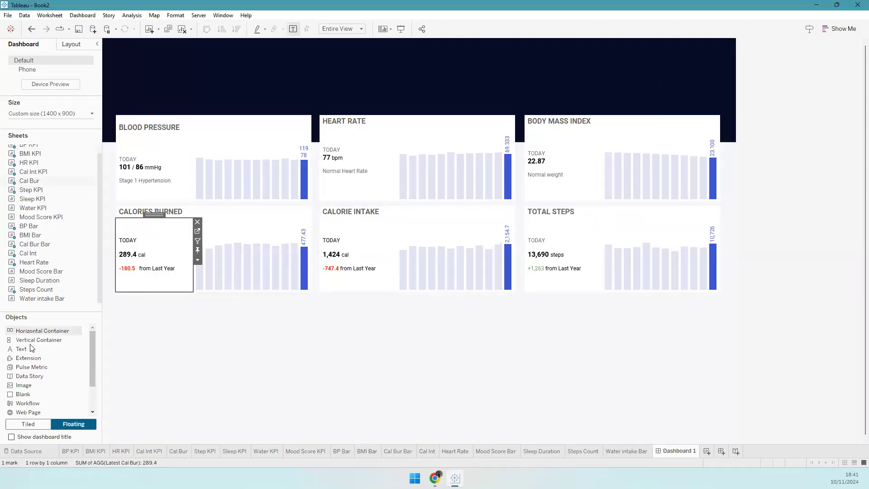
- Add a floating vertical container at x 30, y 570, sized 432 × 190 px
{"action": "left_click_drag", "start_coordinate": [38, 339], "coordinate": [116, 305]}
{"action": "left_click", "coordinate": [71, 44]}
{"action": "type", "text": "30"}
{"action": "key", "text": "Tab"}
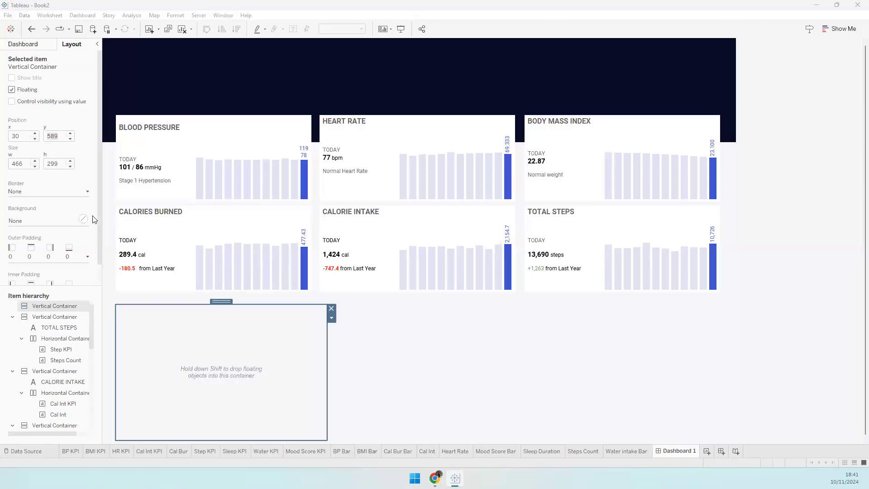
{"action": "left_click", "coordinate": [57, 137]}
{"action": "type", "text": "570"}
{"action": "key", "text": "Tab"}
{"action": "type", "text": "432"}
{"action": "key", "text": "Tab"}
{"action": "type", "text": "1"}
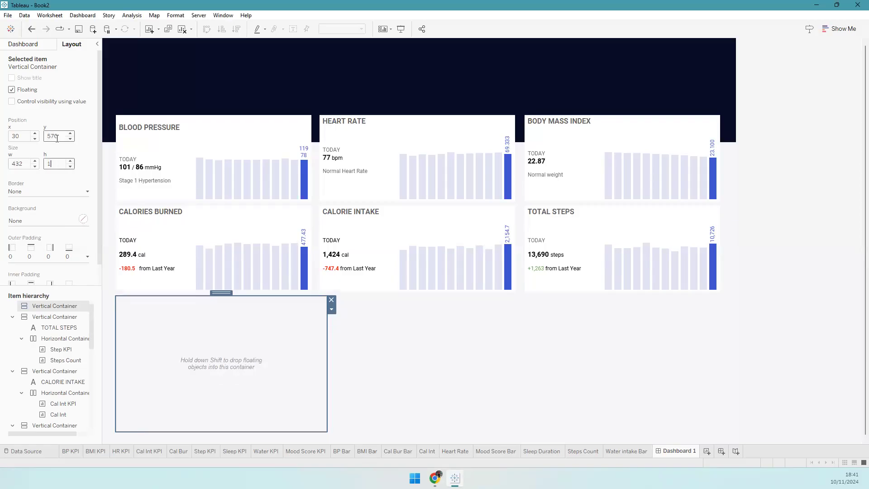
{"action": "type", "text": "90"}
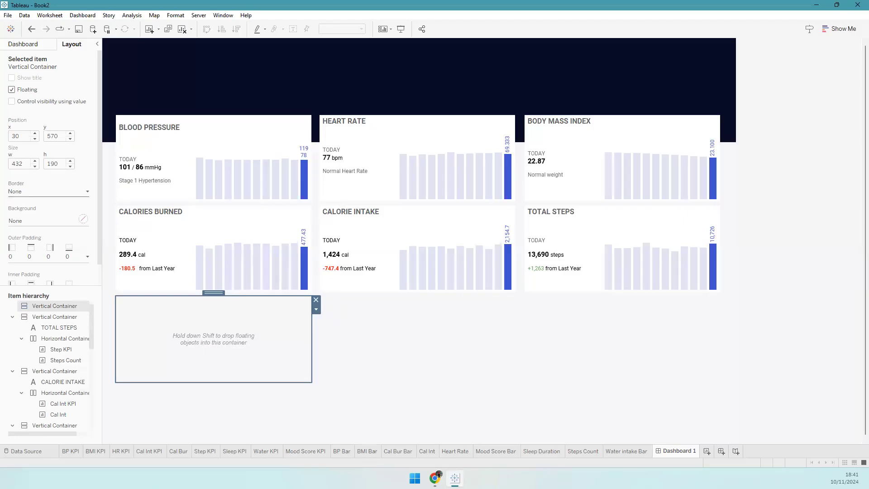
{"action": "left_click", "coordinate": [42, 47]}
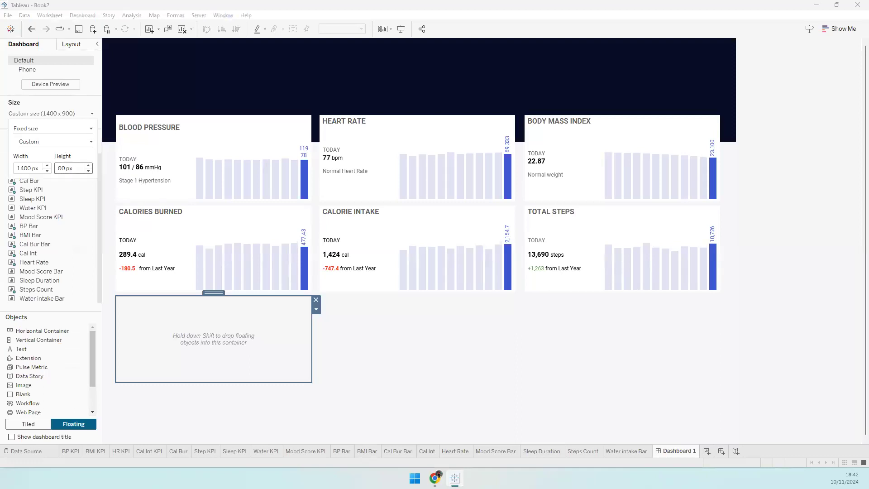
- Set the dashboard height to 800 px and collapse the card containers in the item hierarchy
{"action": "key", "text": "Return"}
{"action": "left_click", "coordinate": [136, 163]}
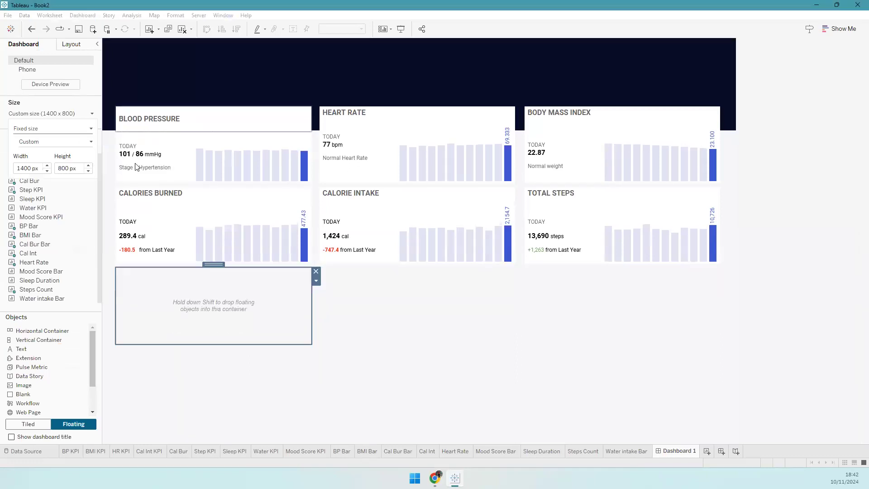
{"action": "left_click", "coordinate": [70, 43]}
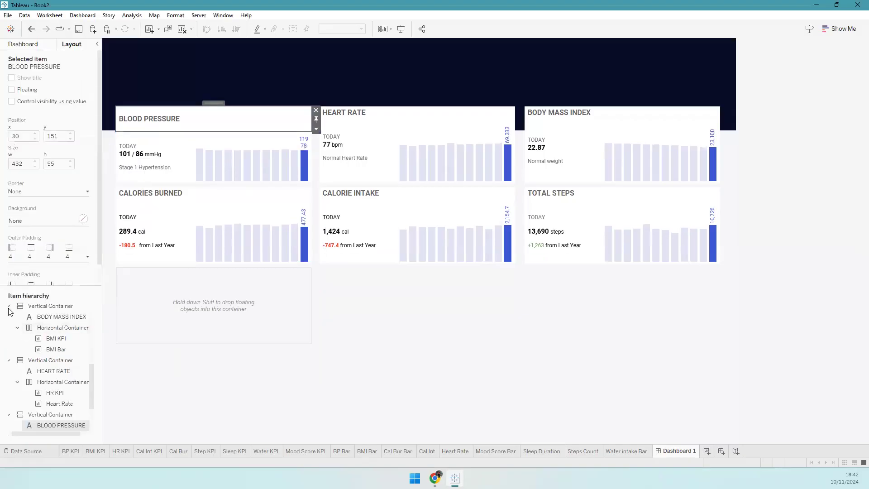
{"action": "left_click", "coordinate": [9, 307]}
{"action": "left_click", "coordinate": [9, 318]}
{"action": "scroll", "coordinate": [15, 406], "scroll_direction": "up", "scroll_amount": 3}
{"action": "scroll", "coordinate": [15, 406], "scroll_direction": "up", "scroll_amount": 1}
{"action": "left_click", "coordinate": [12, 349]}
{"action": "left_click", "coordinate": [12, 360]}
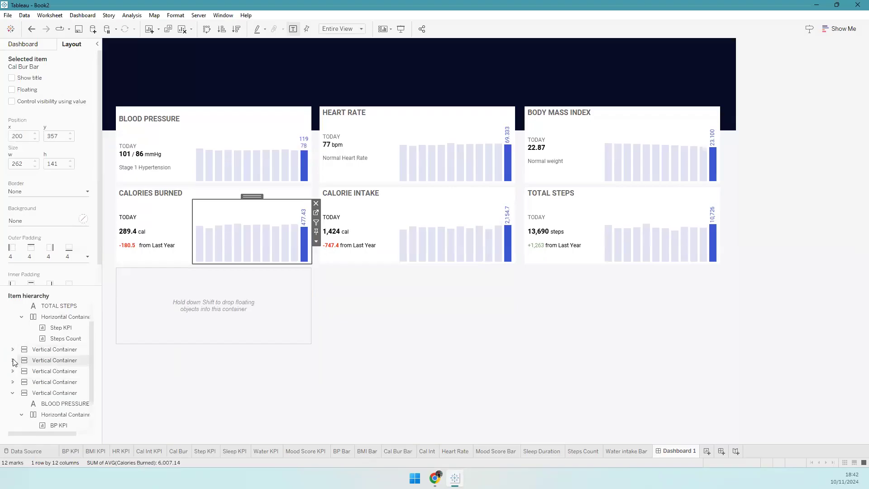
{"action": "scroll", "coordinate": [15, 343], "scroll_direction": "up", "scroll_amount": 1}
{"action": "left_click", "coordinate": [12, 326]}
- Set TOTAL STEPS, CALORIE INTAKE and CALORIES BURNED cards to height 190 at y 370
{"action": "left_click", "coordinate": [50, 326]}
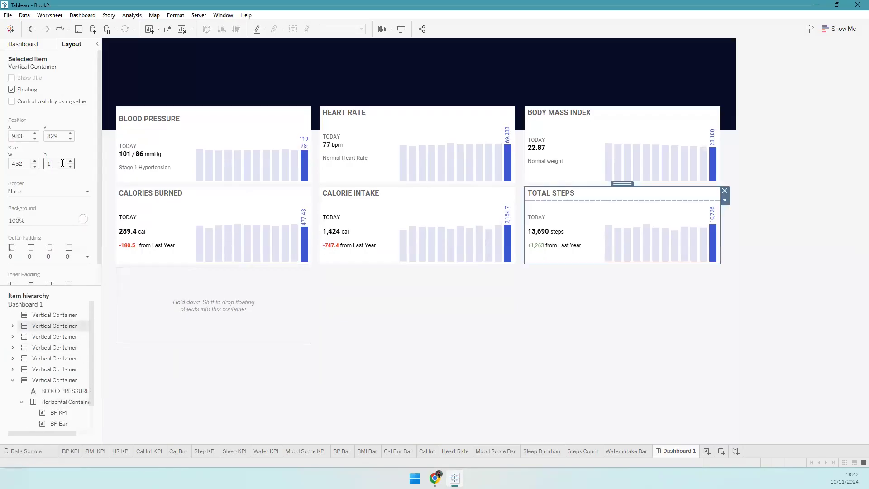
{"action": "key", "text": "Tab"}
{"action": "type", "text": "370"}
{"action": "key", "text": "Tab"}
{"action": "left_click", "coordinate": [59, 337]}
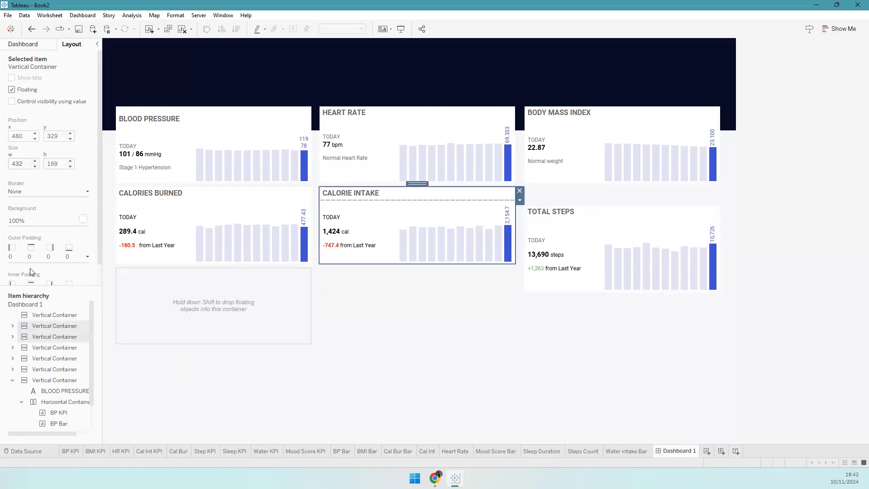
{"action": "key", "text": "Tab"}
{"action": "key", "text": "Tab"}
{"action": "type", "text": "370"}
{"action": "key", "text": "Tab"}
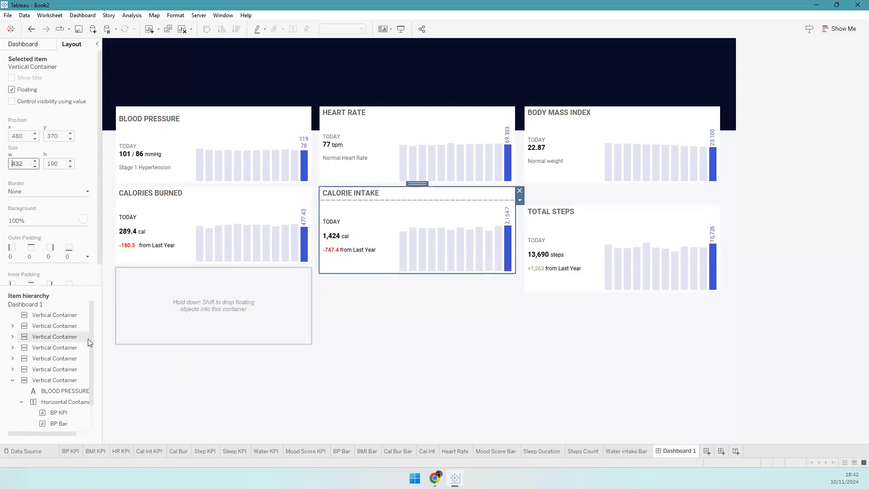
{"action": "left_click", "coordinate": [54, 347]}
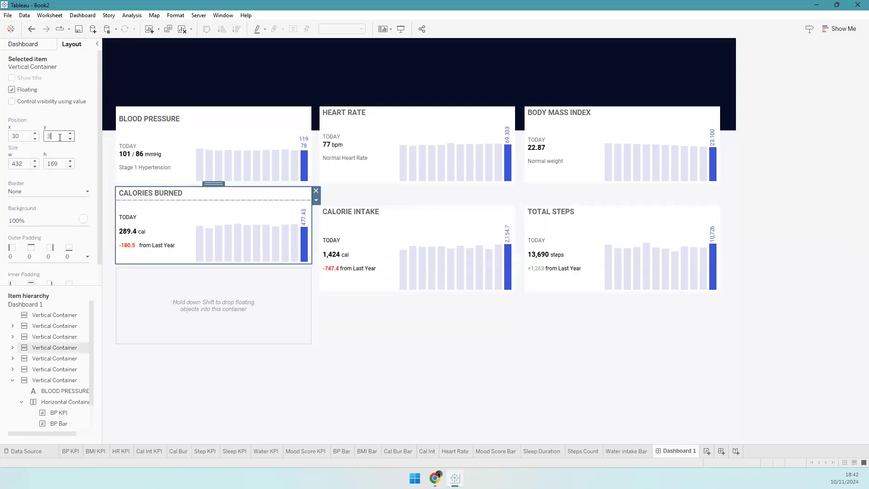
{"action": "key", "text": "Tab"}
{"action": "type", "text": "190"}
{"action": "key", "text": "Return"}
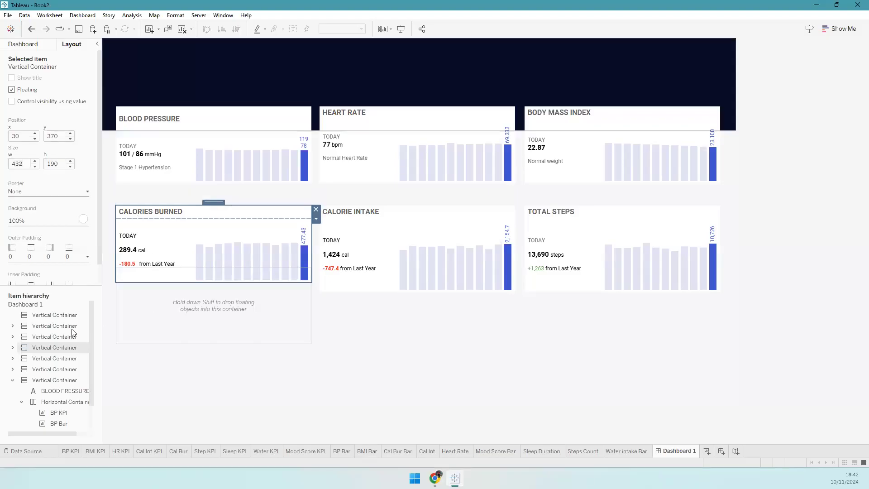
- Set BODY MASS INDEX, HEART RATE and BLOOD PRESSURE cards to height 190 at y 170
{"action": "left_click", "coordinate": [52, 327]}
{"action": "left_click", "coordinate": [52, 358]}
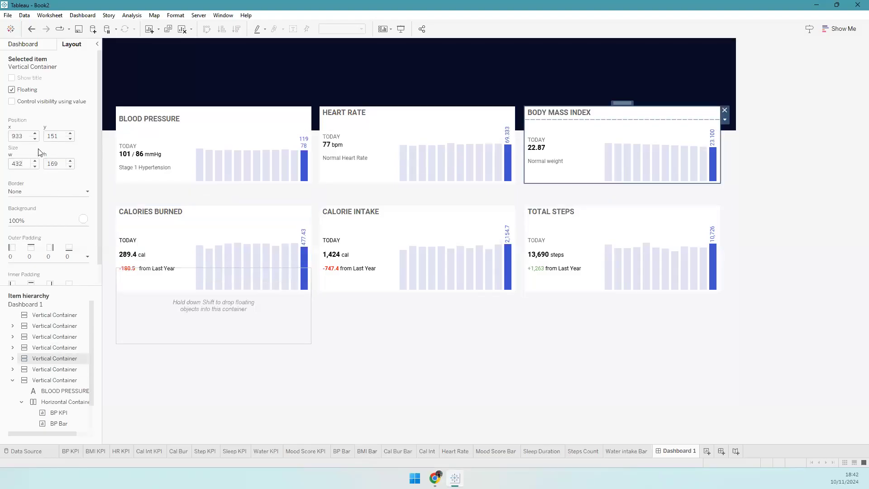
{"action": "left_click", "coordinate": [61, 136]}
{"action": "type", "text": "170"}
{"action": "key", "text": "Return"}
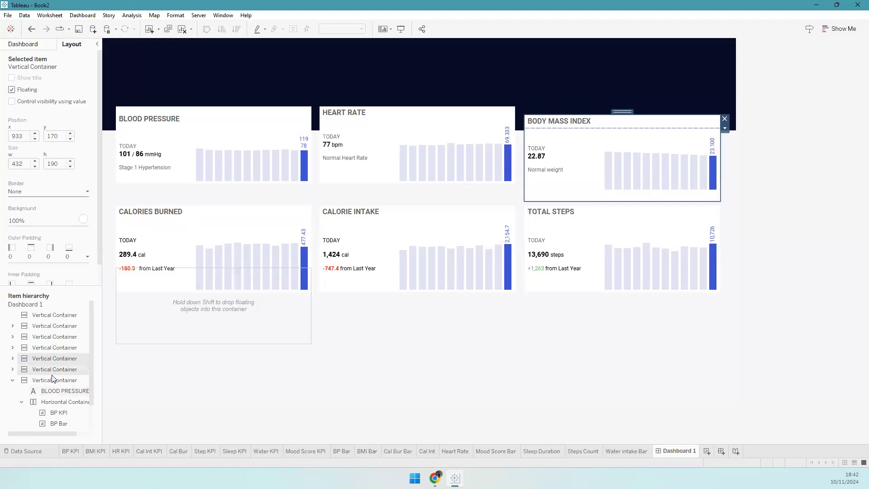
{"action": "left_click", "coordinate": [52, 369]}
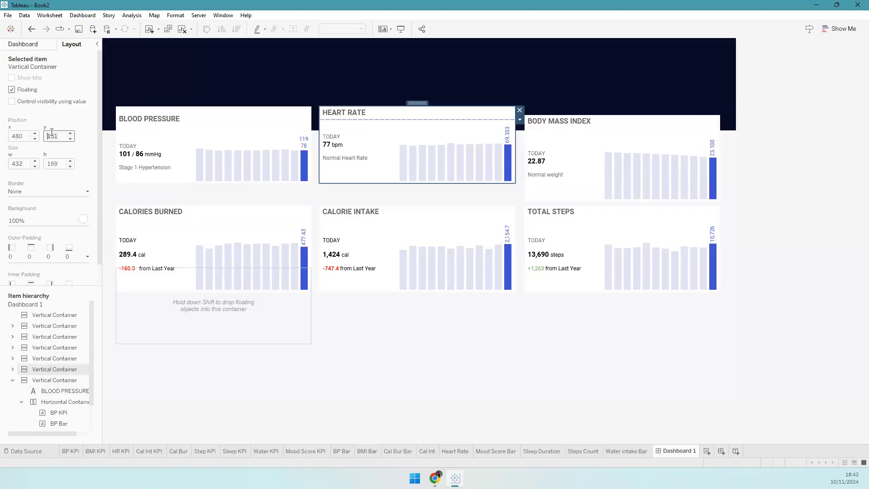
{"action": "key", "text": "Tab"}
{"action": "key", "text": "Tab"}
{"action": "type", "text": "190"}
{"action": "key", "text": "Tab"}
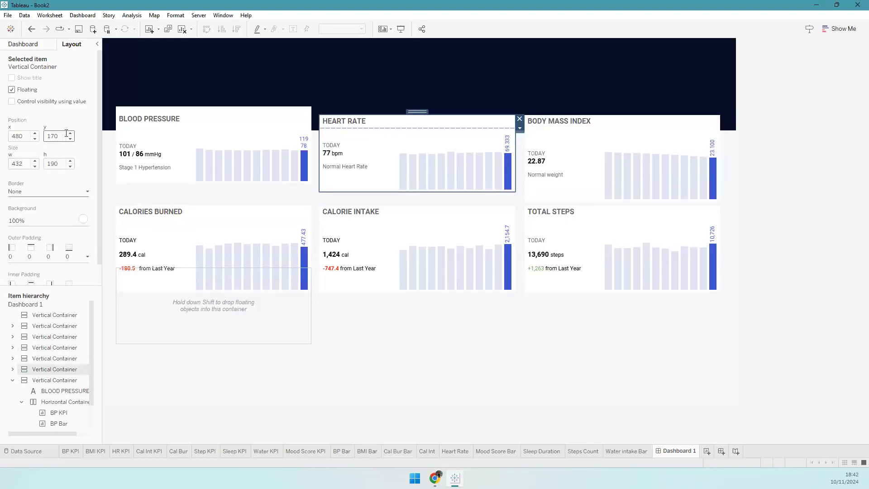
{"action": "left_click", "coordinate": [53, 380]}
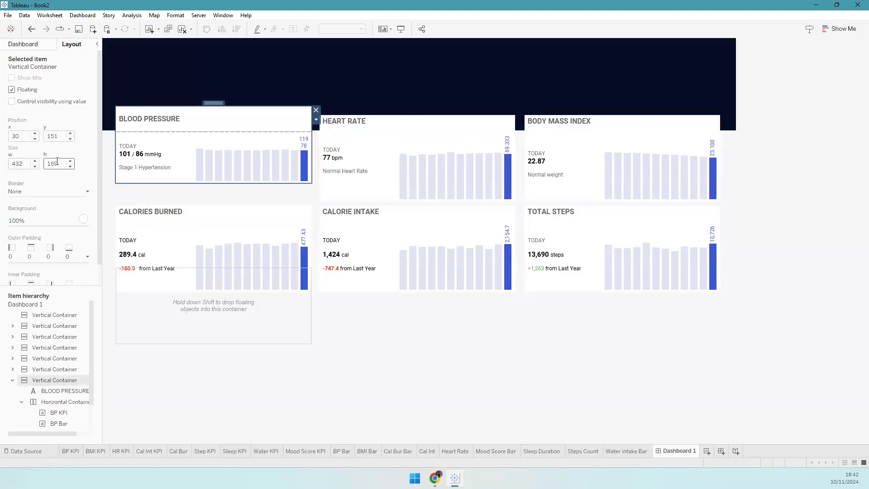
{"action": "key", "text": "shift+Tab"}
{"action": "key", "text": "shift+Tab"}
{"action": "type", "text": "170"}
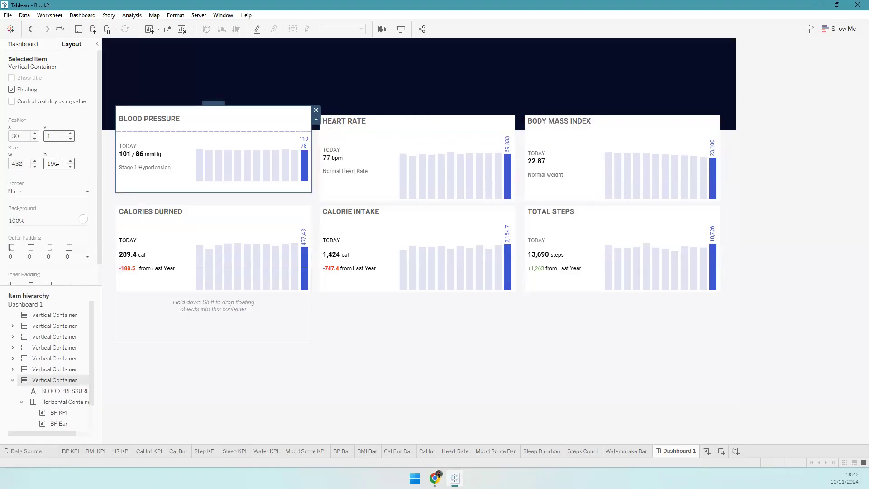
{"action": "key", "text": "Tab"}
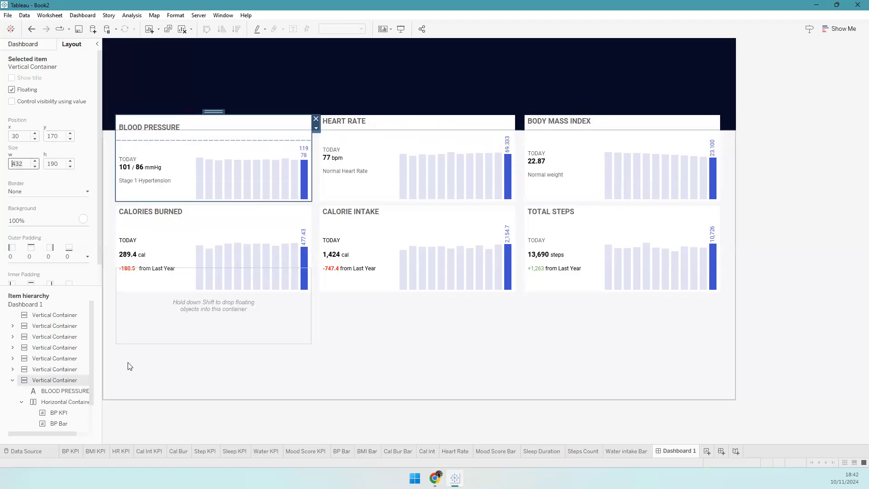
{"action": "left_click", "coordinate": [155, 346]}
{"action": "left_click", "coordinate": [159, 330]}
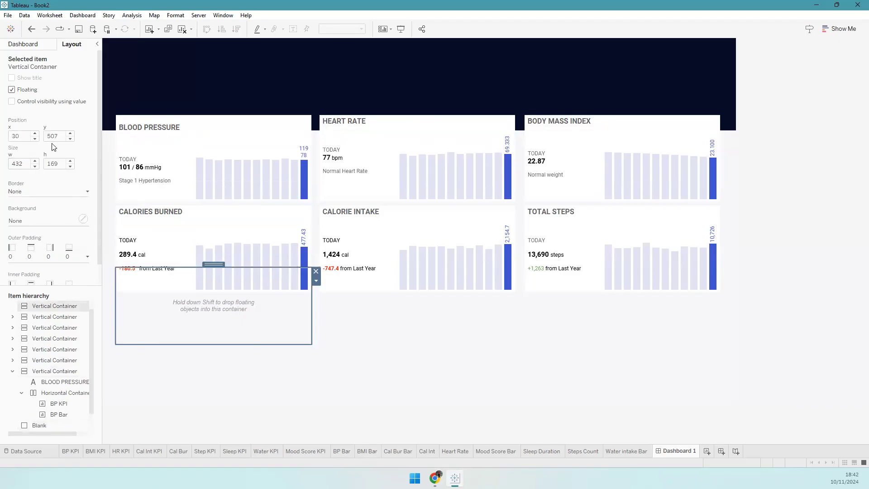
- Move the empty floating container to y 570
{"action": "left_click", "coordinate": [56, 134]}
{"action": "type", "text": "570"}
{"action": "key", "text": "Tab"}
{"action": "key", "text": "Tab"}
{"action": "key", "text": "Tab"}
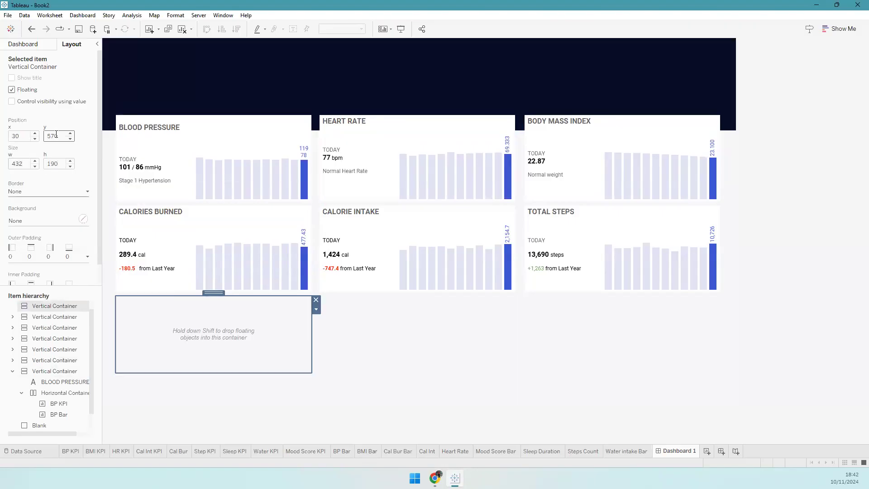
{"action": "left_click", "coordinate": [49, 221]}
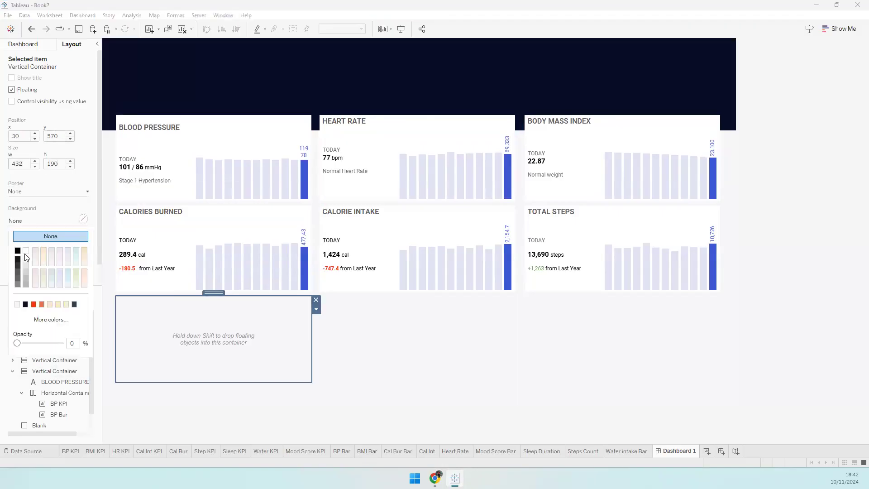
{"action": "left_click", "coordinate": [23, 44]}
- Add a bold WATER INTAKE text title across the top of the container
{"action": "left_click_drag", "start_coordinate": [21, 348], "coordinate": [180, 342]}
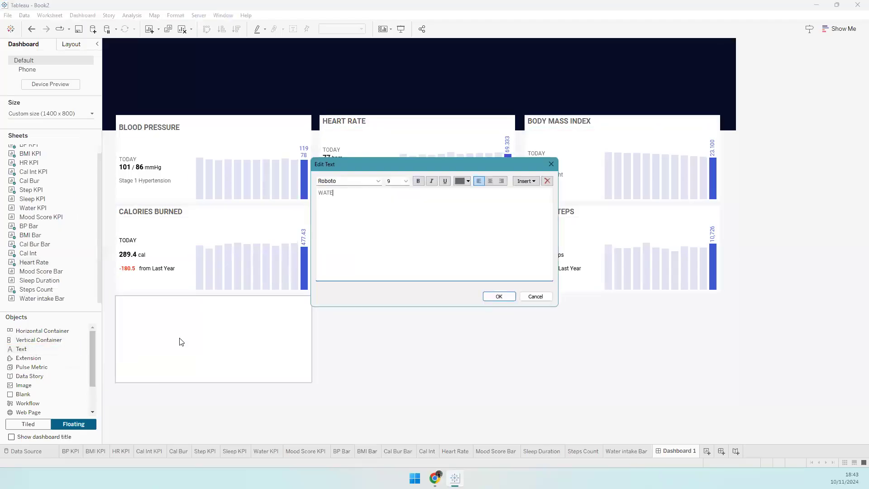
{"action": "key", "text": "ctrl+a"}
{"action": "key", "text": "ctrl+b"}
{"action": "left_click", "coordinate": [499, 296]}
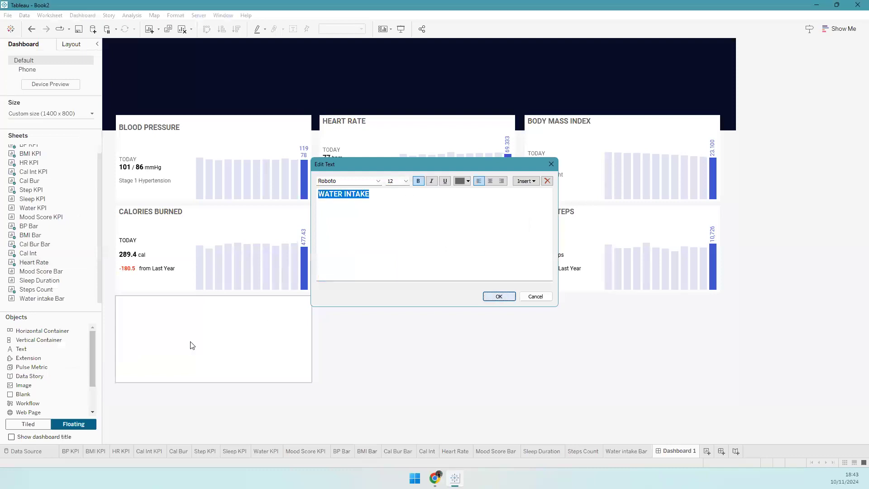
{"action": "mouse_move", "coordinate": [186, 341]}
{"action": "left_mouse_down"}
{"action": "mouse_move", "coordinate": [189, 322]}
{"action": "mouse_move", "coordinate": [176, 335]}
{"action": "left_mouse_up"}
- Add a horizontal container holding the Water KPI sheet and the Water intake Bar chart
{"action": "left_click_drag", "start_coordinate": [34, 331], "coordinate": [159, 367]}
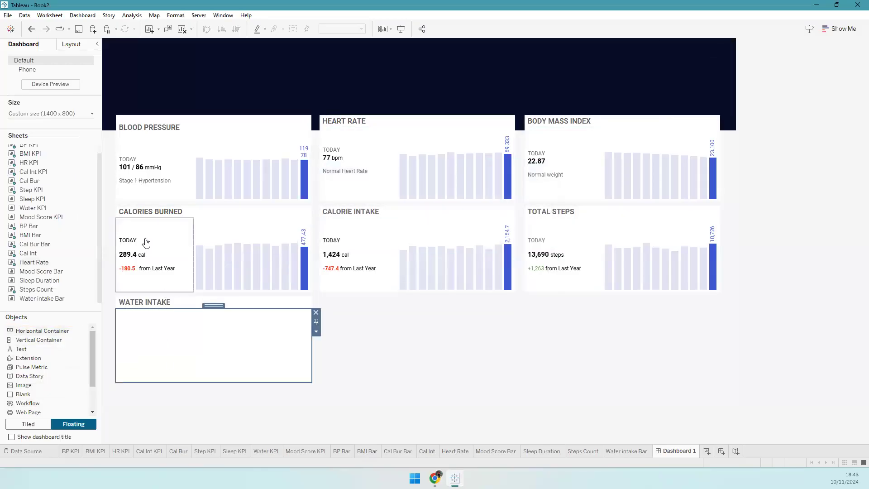
{"action": "scroll", "coordinate": [41, 221], "scroll_direction": "up", "scroll_amount": 1}
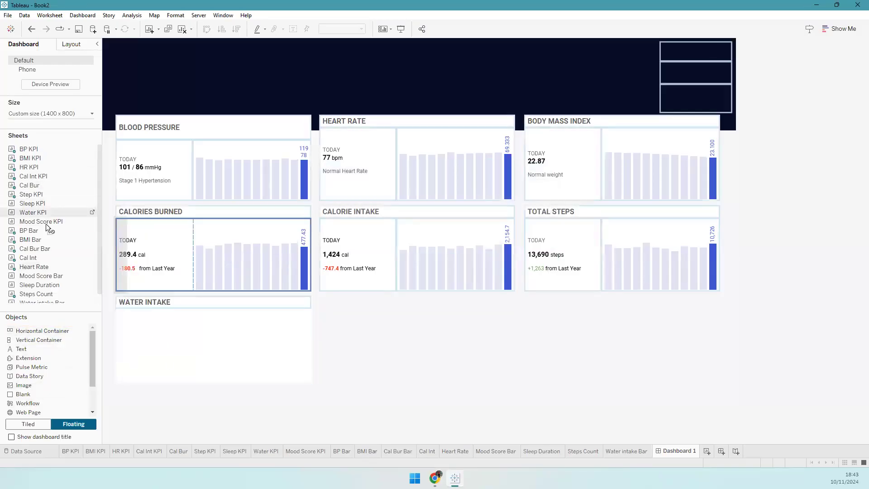
{"action": "mouse_move", "coordinate": [32, 212]}
{"action": "left_mouse_down"}
{"action": "mouse_move", "coordinate": [158, 310]}
{"action": "mouse_move", "coordinate": [170, 337]}
{"action": "left_mouse_up"}
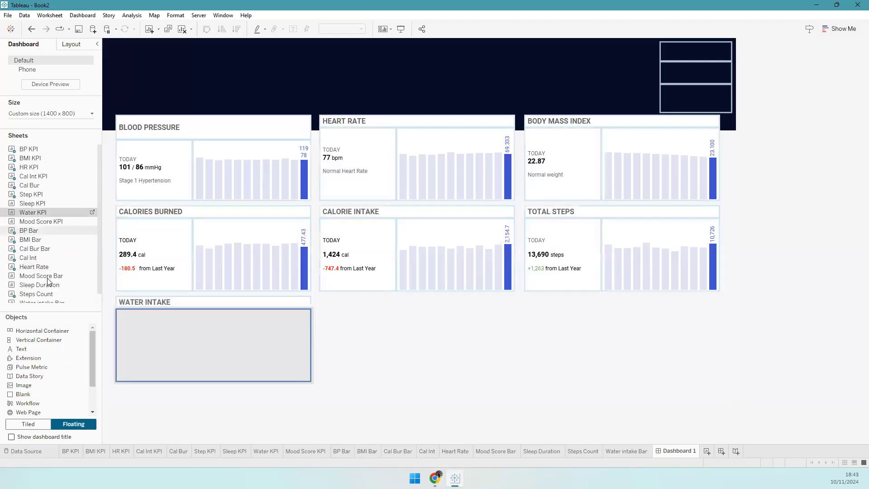
{"action": "scroll", "coordinate": [36, 288], "scroll_direction": "down", "scroll_amount": 1}
{"action": "left_click_drag", "start_coordinate": [36, 298], "coordinate": [289, 359]}
{"action": "left_click_drag", "start_coordinate": [228, 352], "coordinate": [144, 319]}
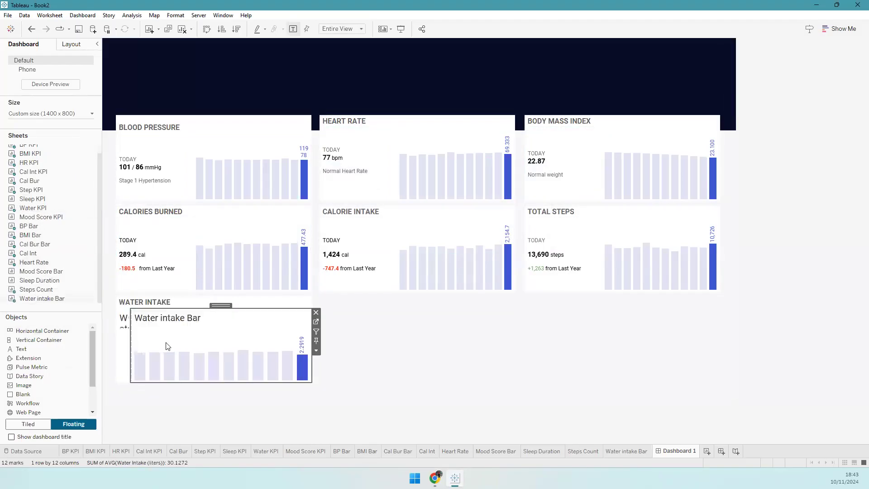
- Hide both sheet titles and fix the Water KPI width at 170 px
{"action": "right_click", "coordinate": [179, 321]}
{"action": "left_click", "coordinate": [186, 346]}
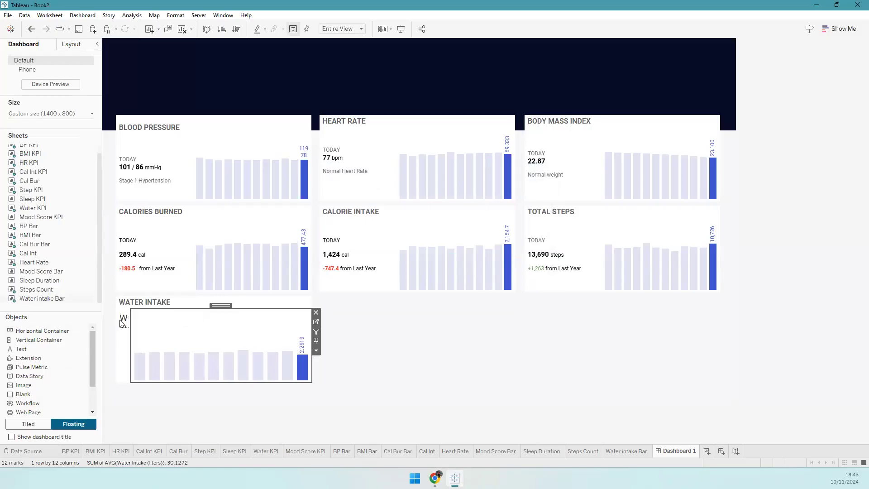
{"action": "left_click", "coordinate": [126, 338]}
{"action": "right_click", "coordinate": [119, 323]}
{"action": "right_click", "coordinate": [128, 327]}
{"action": "right_click", "coordinate": [129, 327]}
{"action": "left_click", "coordinate": [161, 354]}
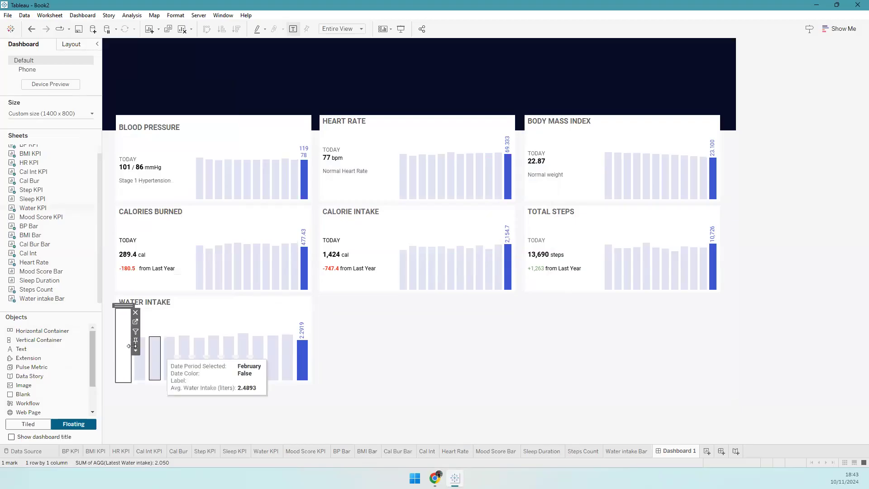
{"action": "left_click", "coordinate": [136, 350]}
{"action": "left_click", "coordinate": [194, 435]}
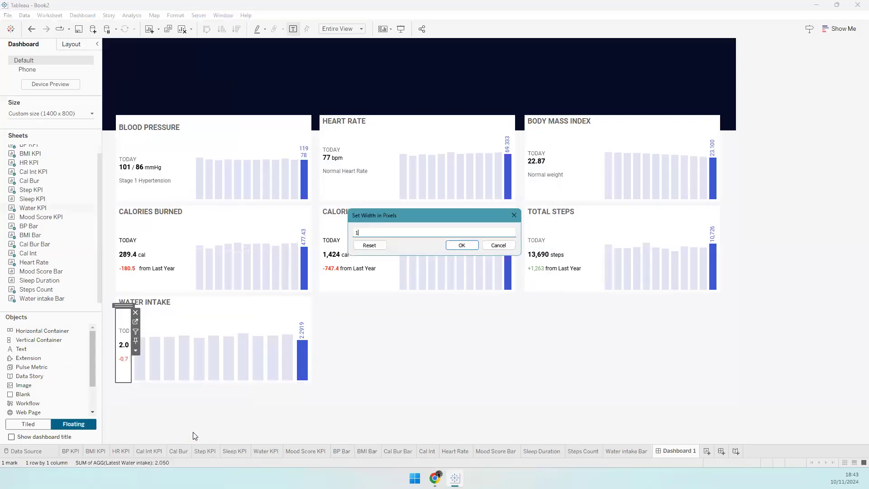
{"action": "type", "text": "170"}
{"action": "left_click", "coordinate": [461, 245]}
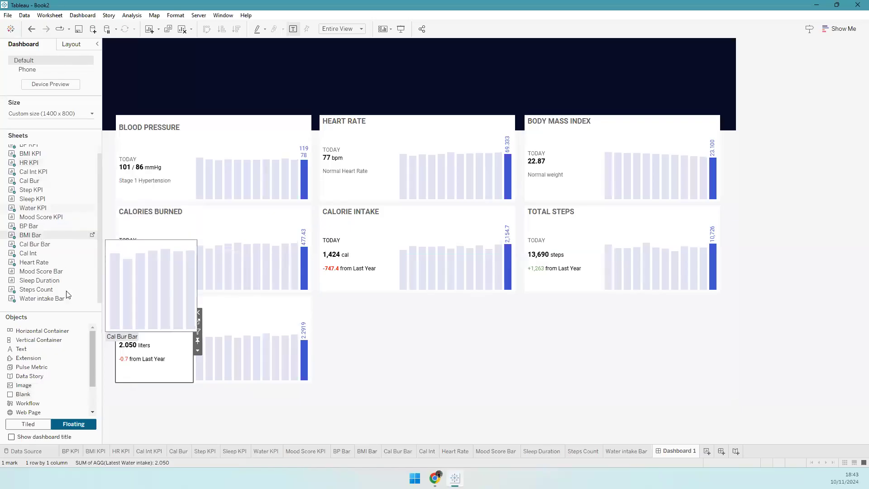
- Add a floating container beside Water Intake at x 480, y 570, sized 432 × 190 px
{"action": "left_click_drag", "start_coordinate": [49, 339], "coordinate": [321, 297]}
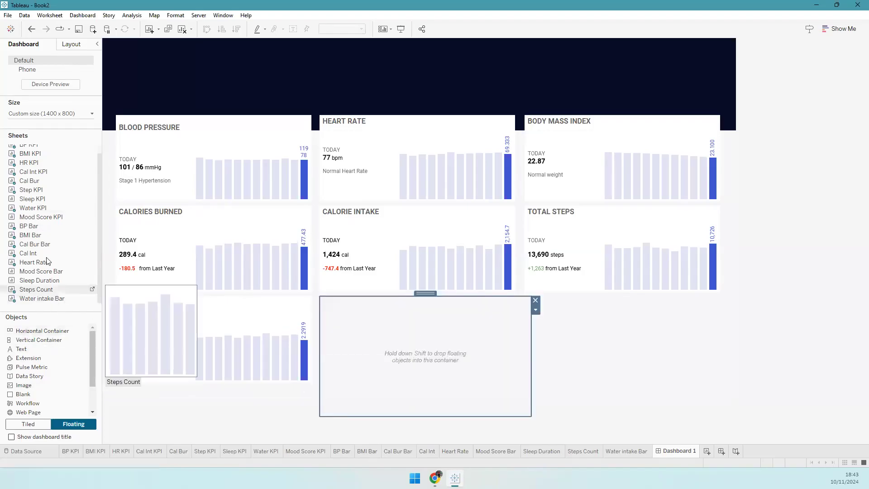
{"action": "left_click", "coordinate": [72, 44]}
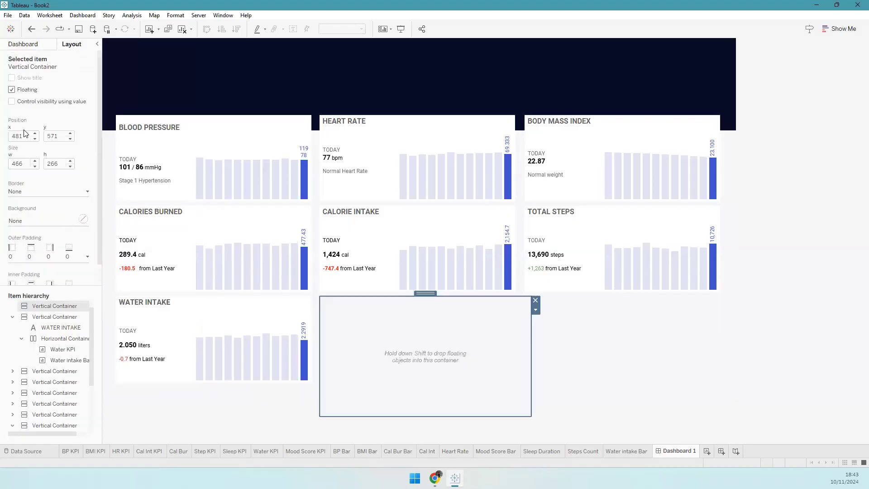
{"action": "left_click", "coordinate": [344, 173]}
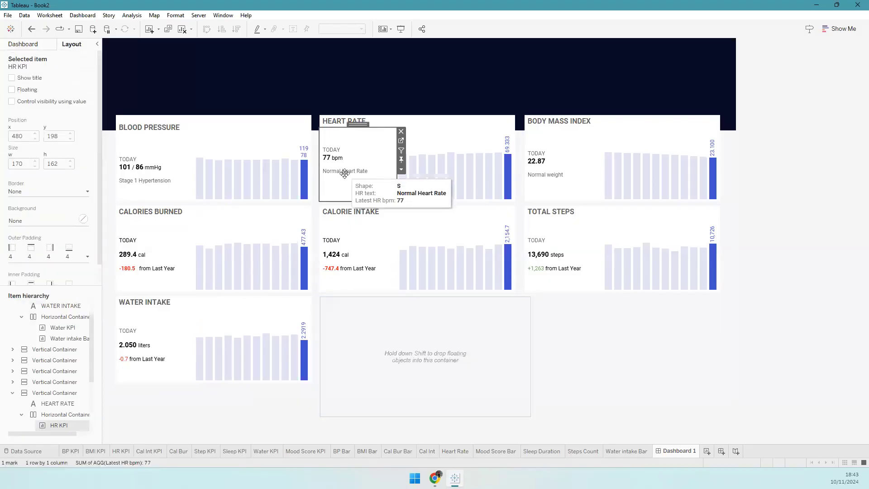
{"action": "left_click", "coordinate": [380, 327]}
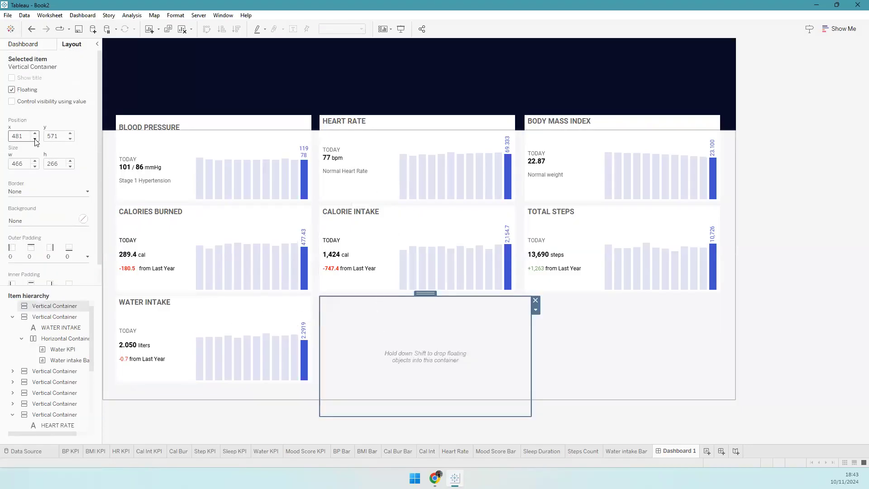
{"action": "key", "text": "Tab"}
{"action": "type", "text": "570"}
{"action": "key", "text": "Tab"}
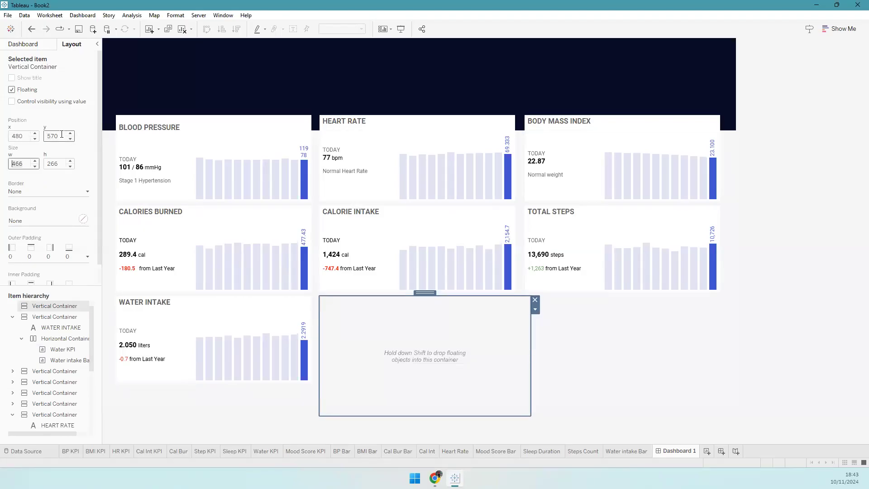
{"action": "type", "text": "432"}
{"action": "key", "text": "Tab"}
{"action": "type", "text": "190"}
{"action": "key", "text": "Tab"}
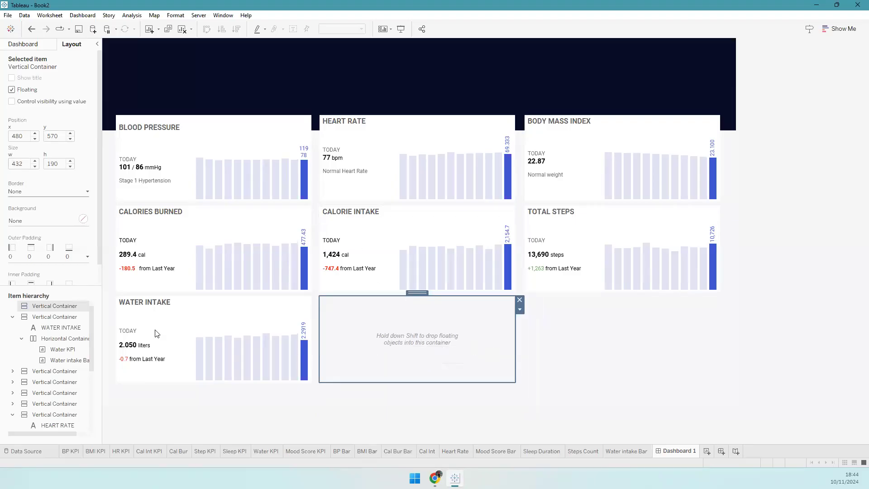
{"action": "left_click", "coordinate": [23, 44]}
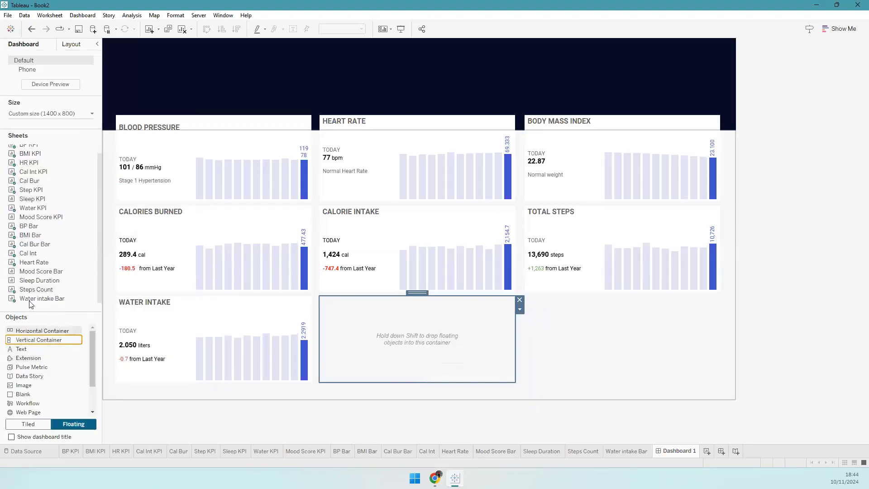
- Add a bold SLEEP DURATION text title to the new container
{"action": "left_click_drag", "start_coordinate": [66, 349], "coordinate": [425, 307]}
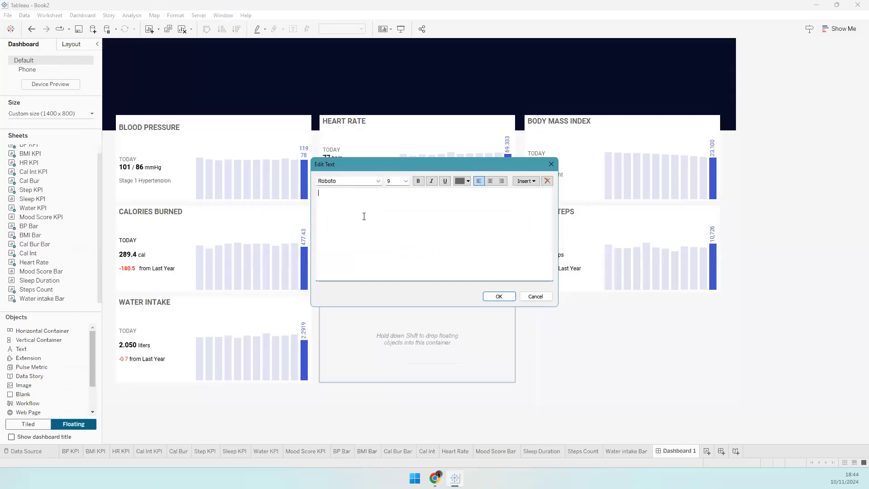
{"action": "type", "text": "P DURA"}
{"action": "key", "text": "ctrl+a"}
{"action": "key", "text": "ctrl+b"}
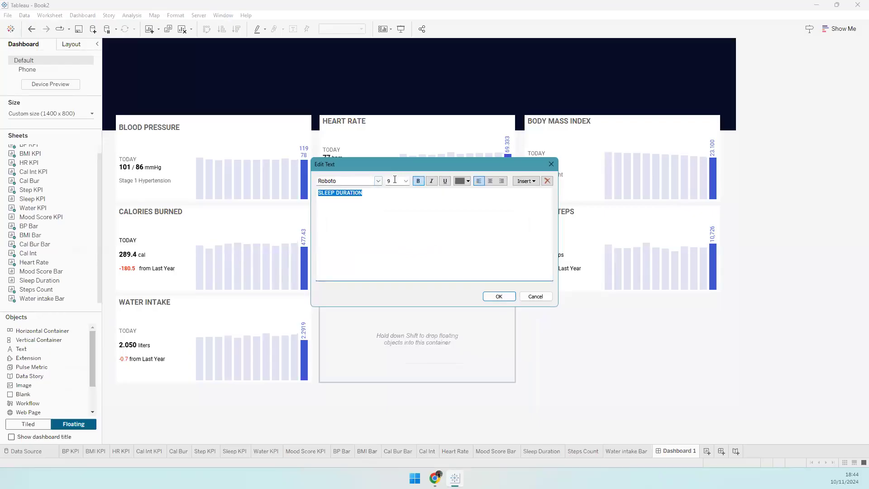
{"action": "scroll", "coordinate": [396, 180], "scroll_direction": "down", "scroll_amount": 3}
{"action": "left_click", "coordinate": [499, 297]}
- Add a horizontal container with the Sleep KPI sheet and the Sleep Duration chart
{"action": "left_click_drag", "start_coordinate": [42, 331], "coordinate": [374, 343]}
{"action": "left_click_drag", "start_coordinate": [31, 199], "coordinate": [352, 341]}
{"action": "left_click_drag", "start_coordinate": [40, 281], "coordinate": [490, 351]}
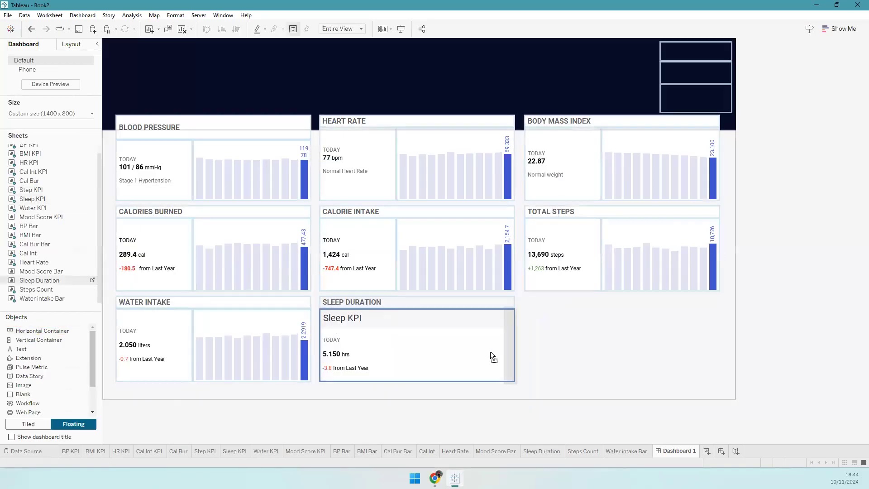
- Hide the Sleep Duration and Sleep KPI titles and fix the Sleep KPI width at 170 px
{"action": "left_click_drag", "start_coordinate": [341, 322], "coordinate": [344, 328]}
{"action": "right_click", "coordinate": [334, 320]}
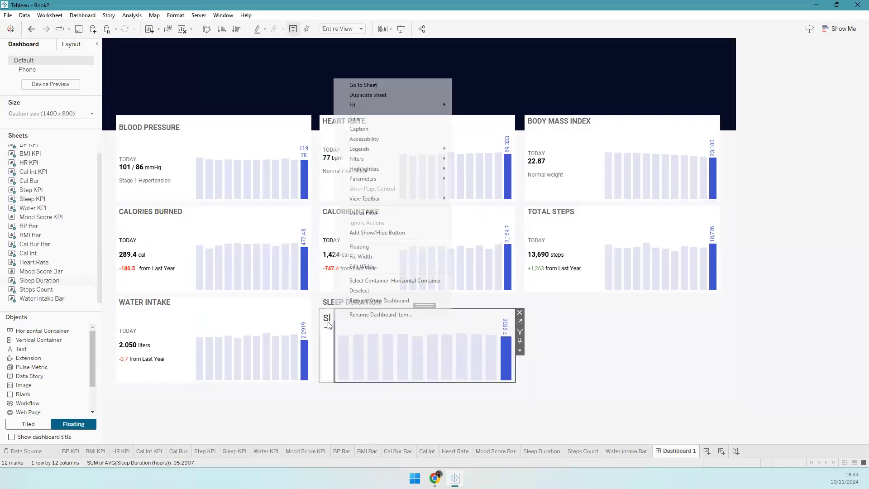
{"action": "left_click", "coordinate": [329, 319]}
{"action": "right_click", "coordinate": [329, 321]}
{"action": "left_click", "coordinate": [361, 350]}
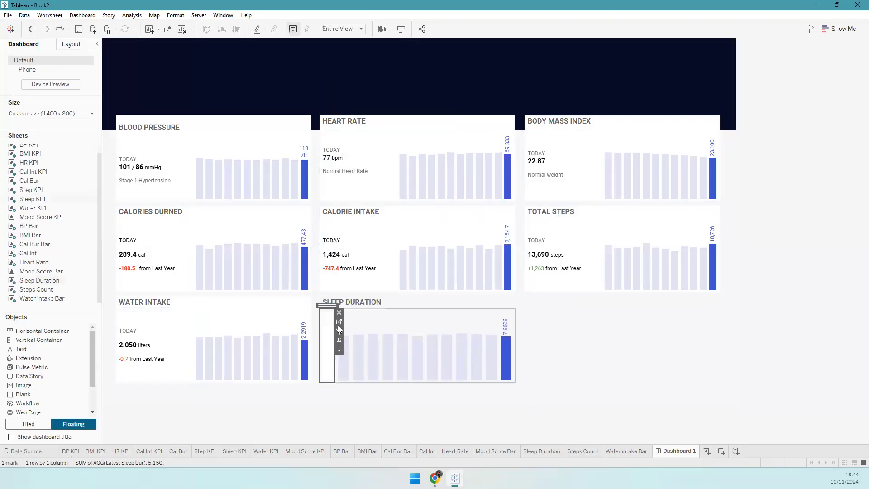
{"action": "left_click", "coordinate": [339, 350]}
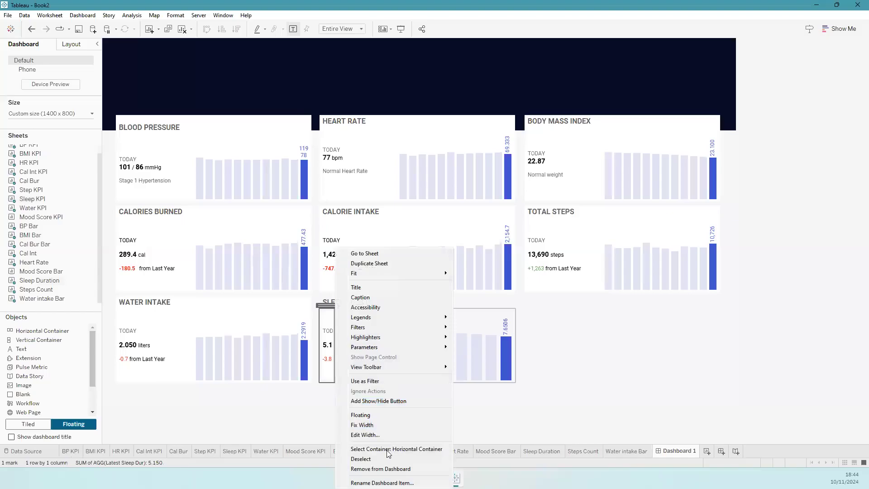
{"action": "left_click", "coordinate": [379, 435]}
{"action": "type", "text": "170"}
{"action": "key", "text": "Return"}
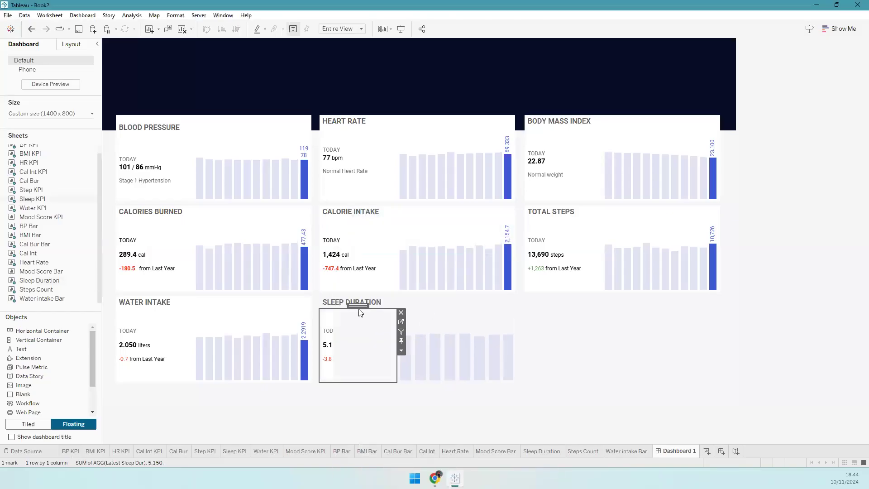
- Review the Sleep KPI and card background colours, leaving them unchanged
{"action": "left_click", "coordinate": [72, 44]}
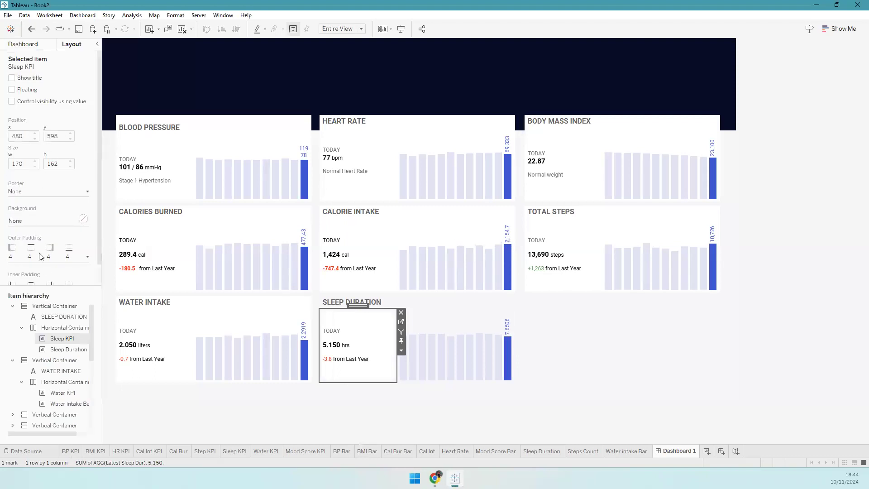
{"action": "left_click", "coordinate": [46, 222]}
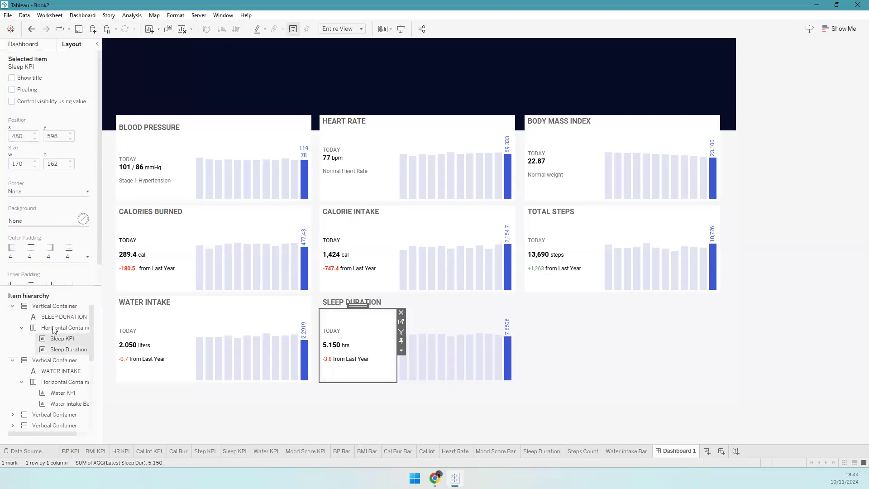
{"action": "left_click", "coordinate": [54, 306]}
{"action": "left_click", "coordinate": [41, 221]}
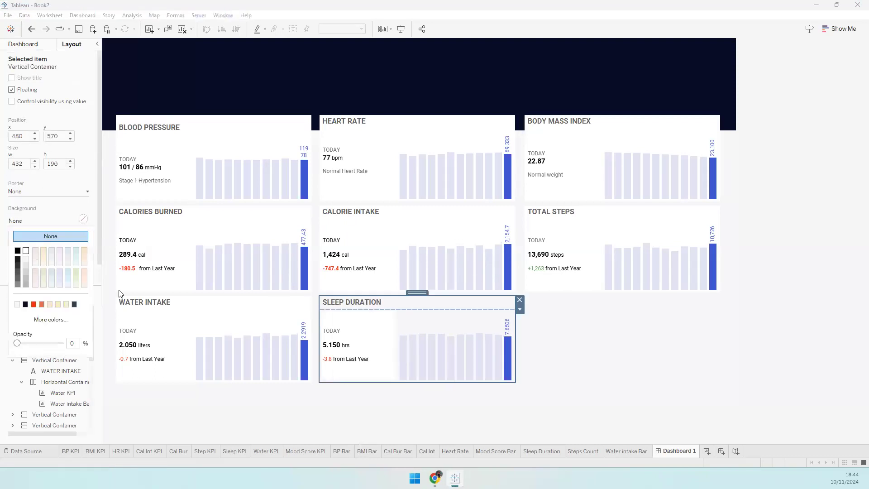
{"action": "left_click", "coordinate": [575, 376]}
{"action": "left_click", "coordinate": [49, 47]}
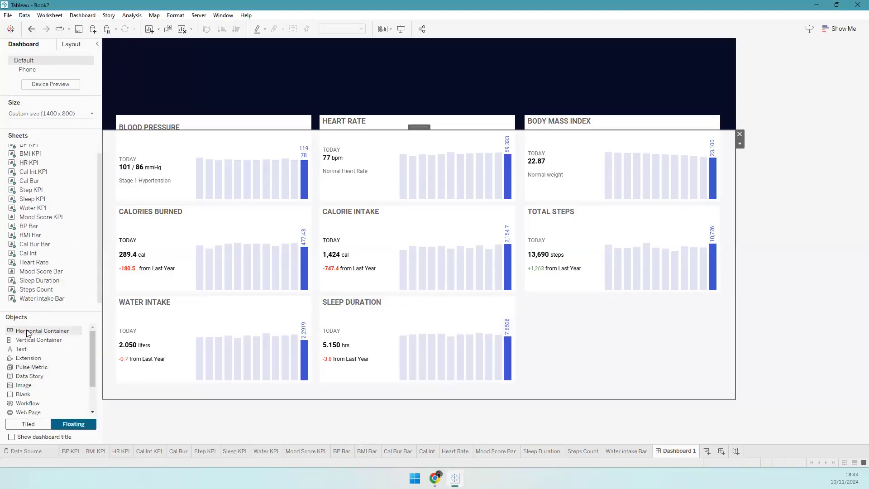
- Add a container in the empty bottom-right slot, 190 px tall with a white background
{"action": "left_click_drag", "start_coordinate": [310, 346], "coordinate": [526, 297]}
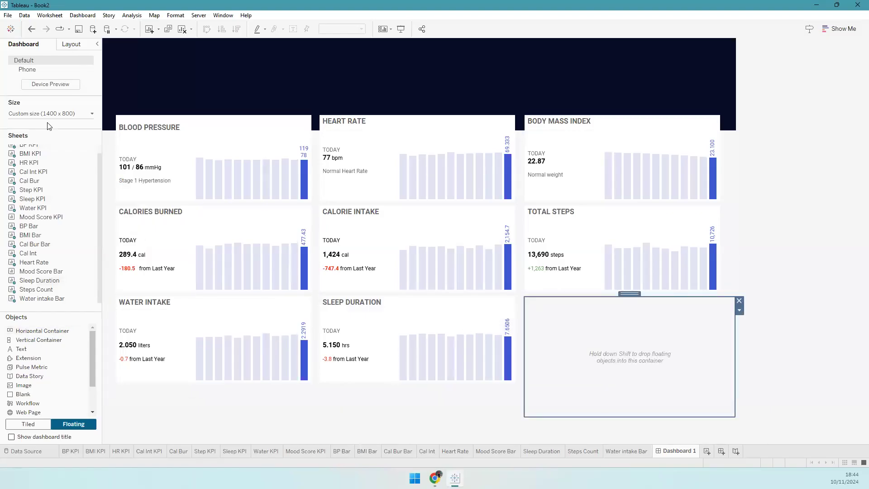
{"action": "left_click", "coordinate": [71, 44]}
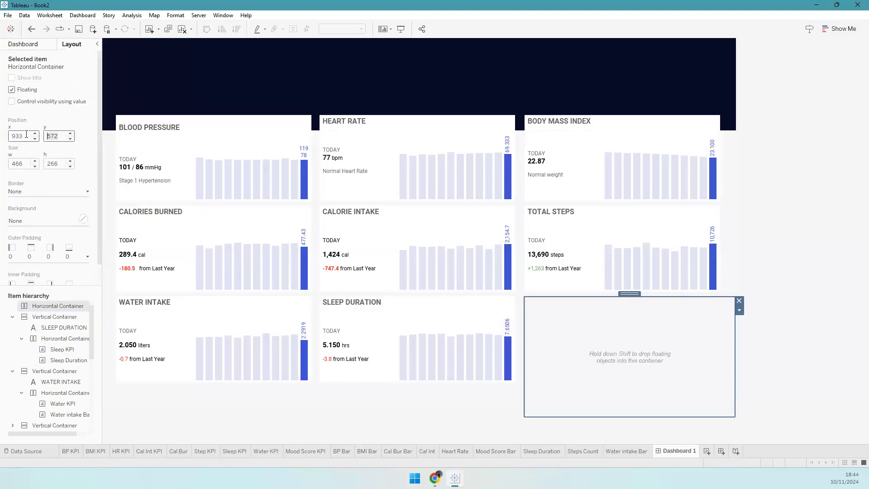
{"action": "type", "text": "4"}
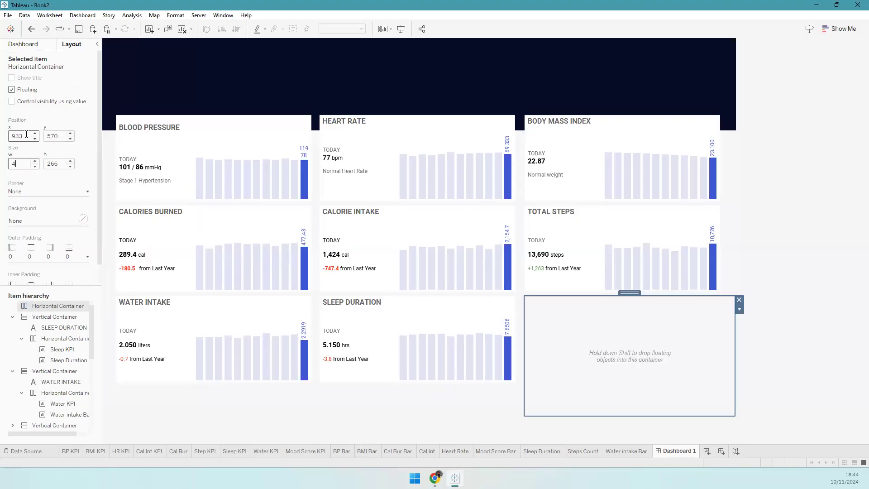
{"action": "type", "text": "190"}
{"action": "key", "text": "Return"}
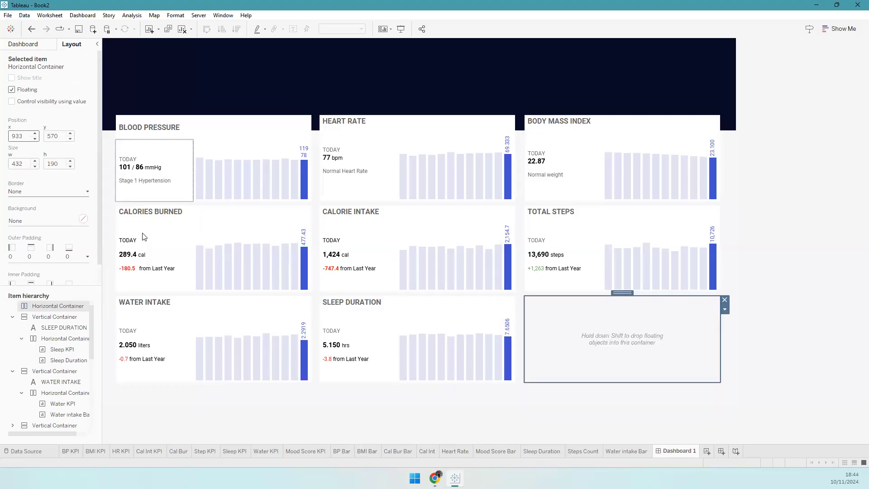
{"action": "left_click", "coordinate": [46, 226]}
{"action": "left_click", "coordinate": [33, 46]}
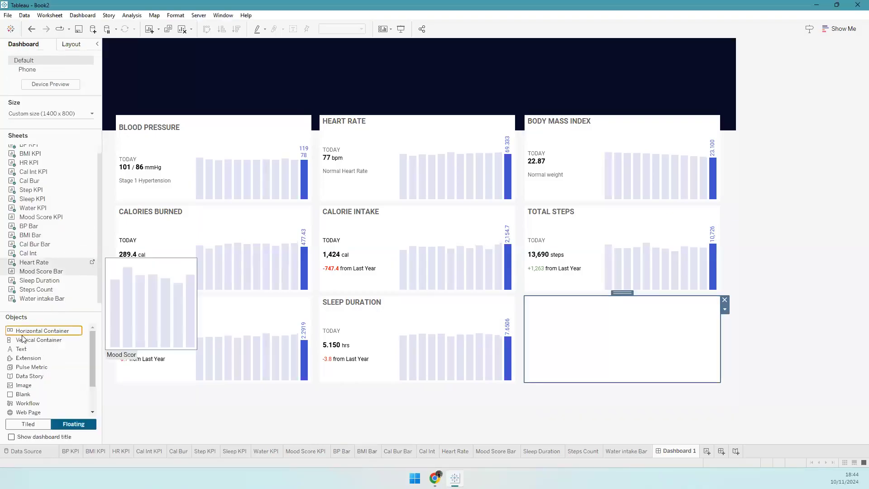
- Add a MOOD SCORE title, then a horizontal container holding the Mood Score KPI and Mood Score Bar
{"action": "left_click_drag", "start_coordinate": [29, 349], "coordinate": [568, 340]}
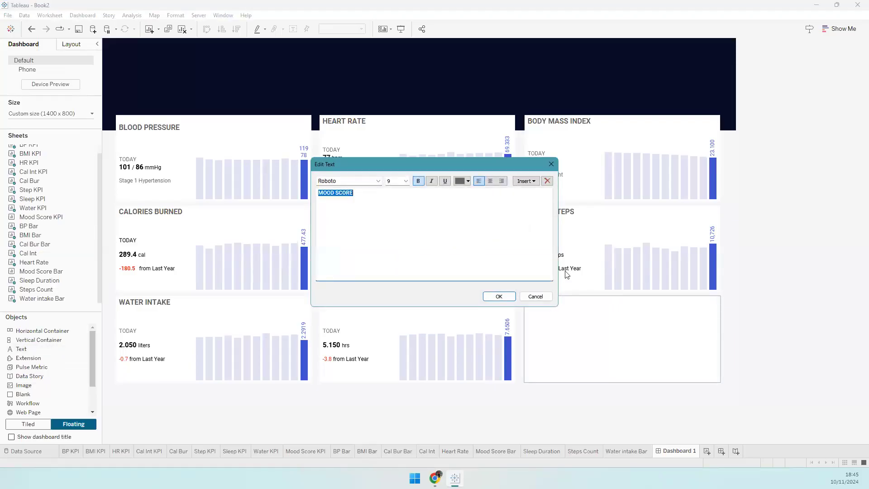
{"action": "left_click", "coordinate": [506, 297]}
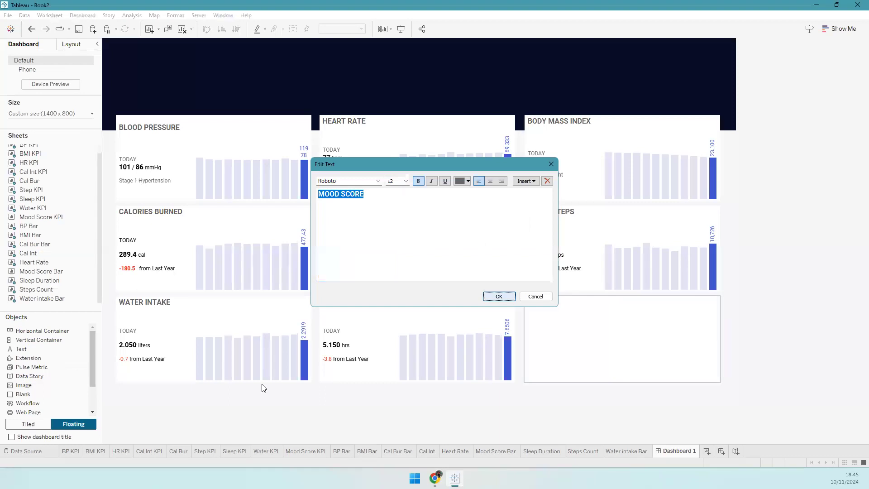
{"action": "left_click_drag", "start_coordinate": [36, 219], "coordinate": [72, 287]}
{"action": "left_click_drag", "start_coordinate": [51, 330], "coordinate": [631, 379]}
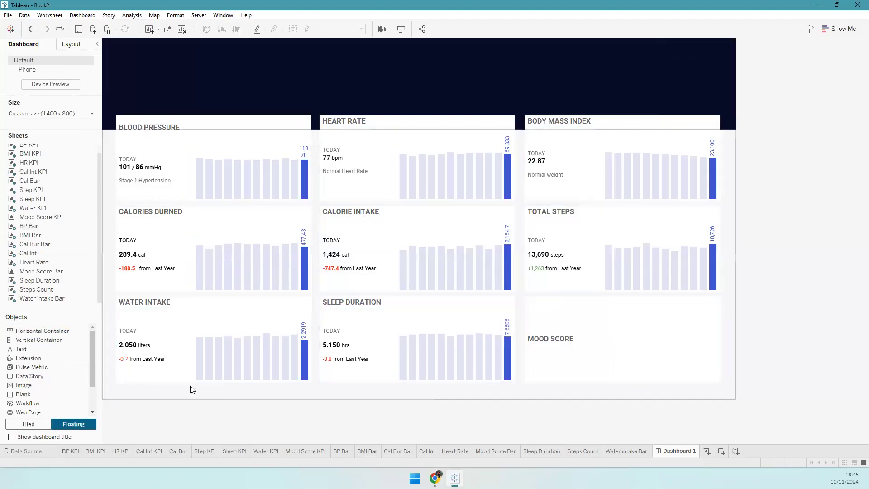
{"action": "left_click_drag", "start_coordinate": [41, 216], "coordinate": [672, 358]}
{"action": "left_click_drag", "start_coordinate": [34, 272], "coordinate": [699, 359]}
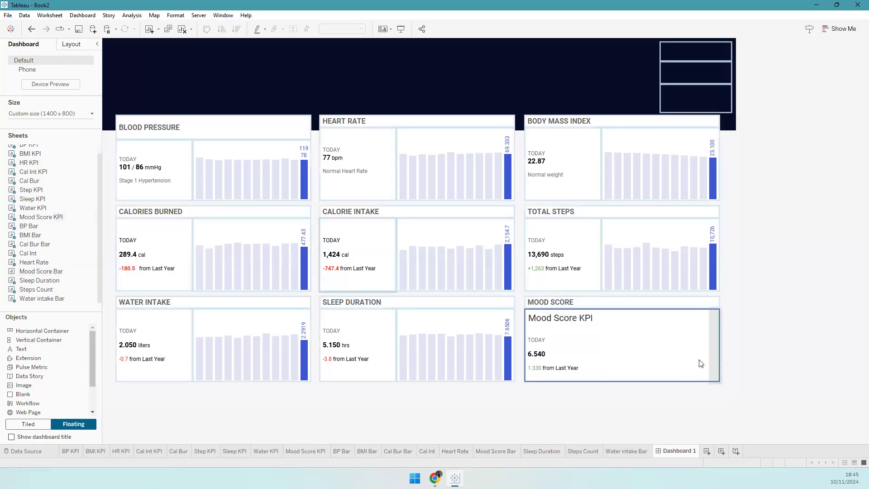
- Hide the Mood Score bar chart's title and fix the Mood Score KPI width at 170 px
{"action": "right_click", "coordinate": [543, 320]}
{"action": "left_click", "coordinate": [567, 346]}
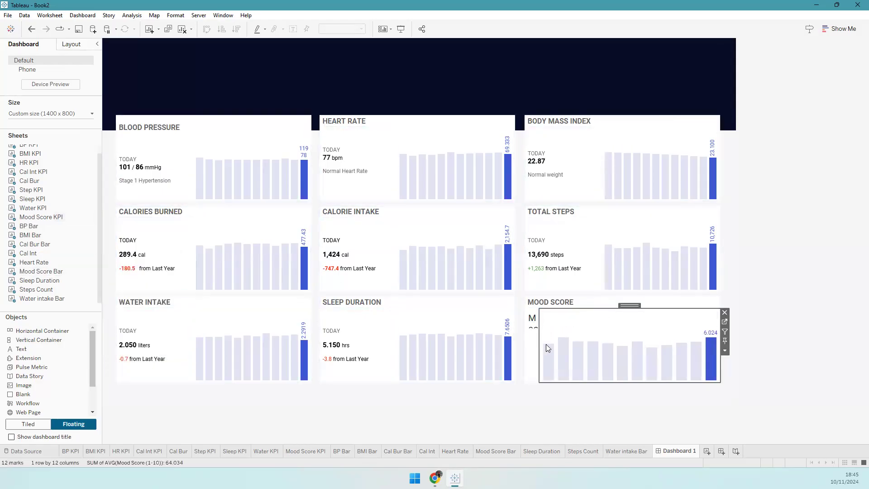
{"action": "right_click", "coordinate": [552, 349]}
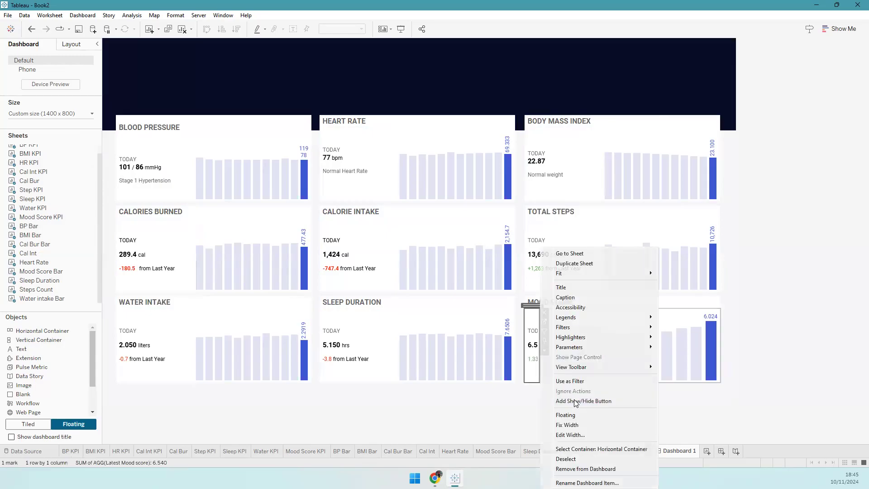
{"action": "left_click", "coordinate": [570, 435]}
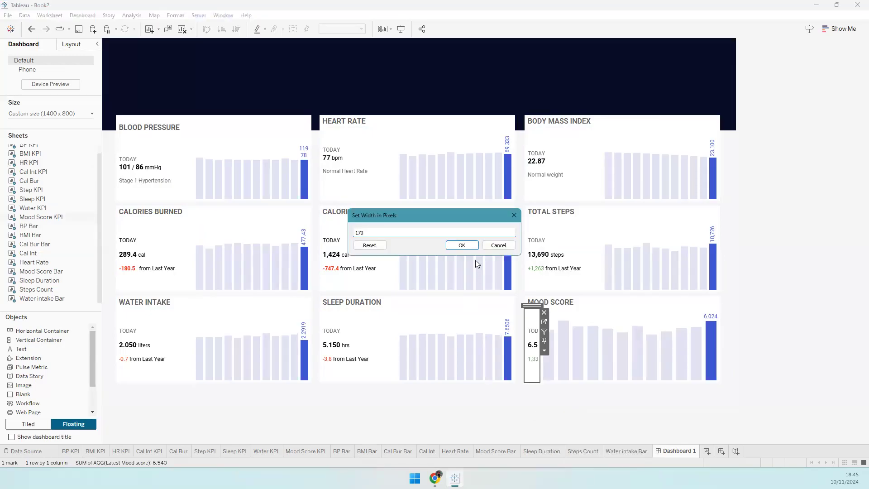
{"action": "left_click", "coordinate": [471, 246]}
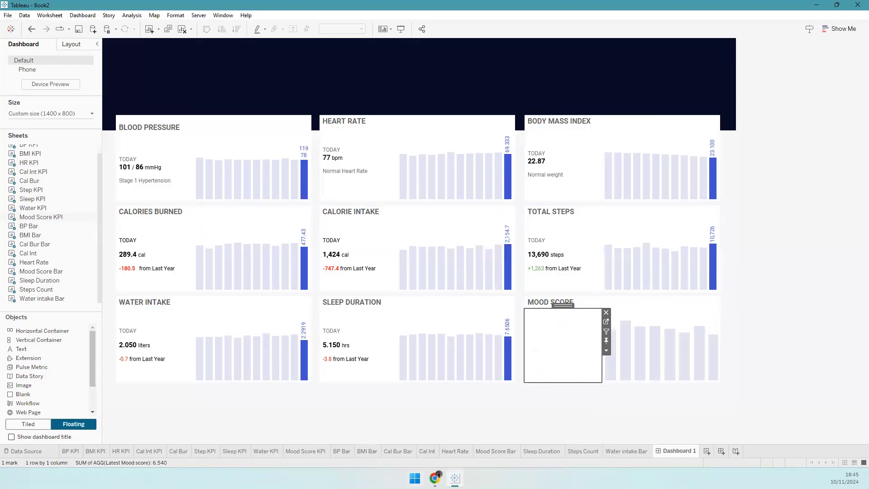
{"action": "key", "text": "alt+Tab"}
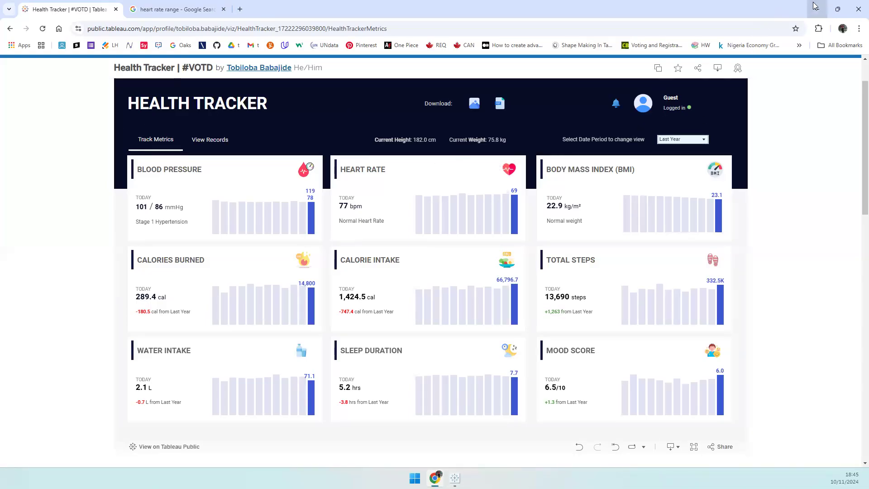
{"action": "left_click", "coordinate": [455, 479]}
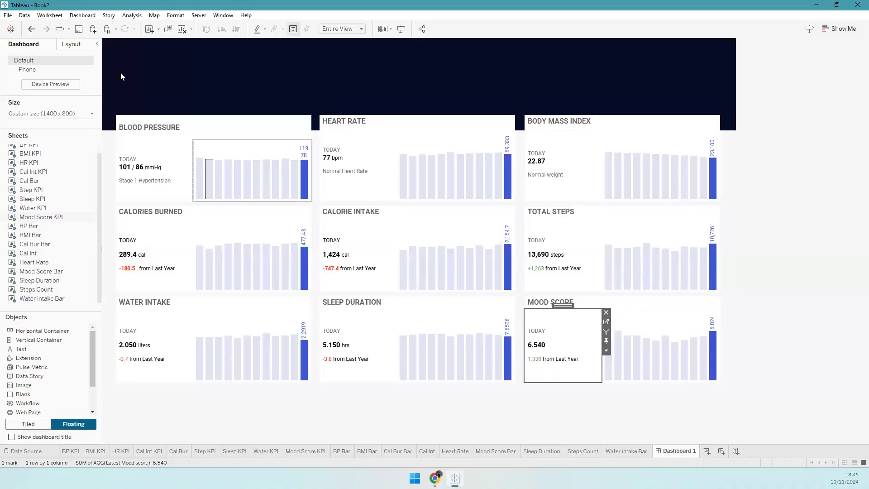
- Collapse the card containers in the Layout hierarchy and set the Mood Score card's inner padding to 10
{"action": "left_click", "coordinate": [80, 46]}
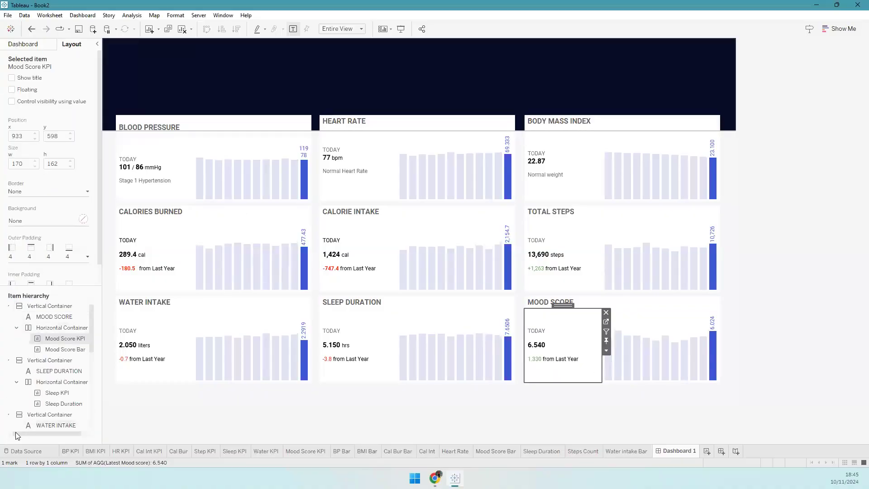
{"action": "left_click", "coordinate": [13, 306]}
{"action": "left_click", "coordinate": [13, 317]}
{"action": "left_click", "coordinate": [13, 329]}
{"action": "left_click", "coordinate": [12, 382]}
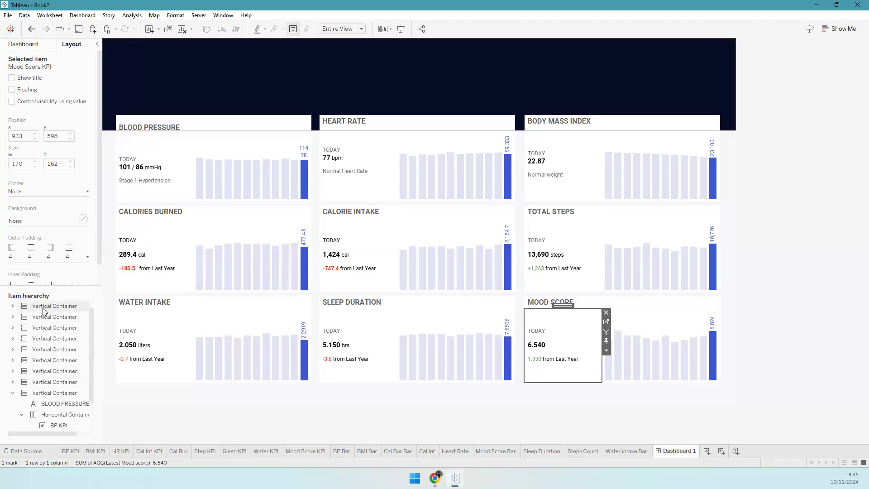
{"action": "left_click", "coordinate": [12, 393]}
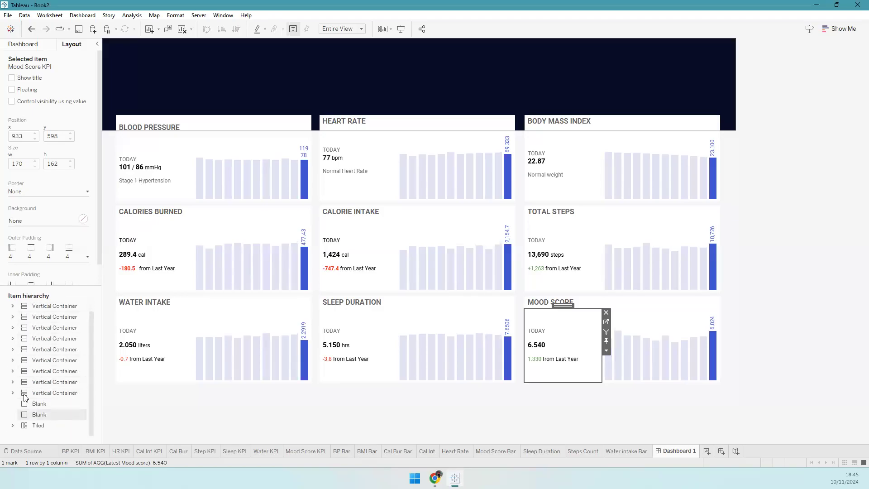
{"action": "left_click", "coordinate": [53, 306]}
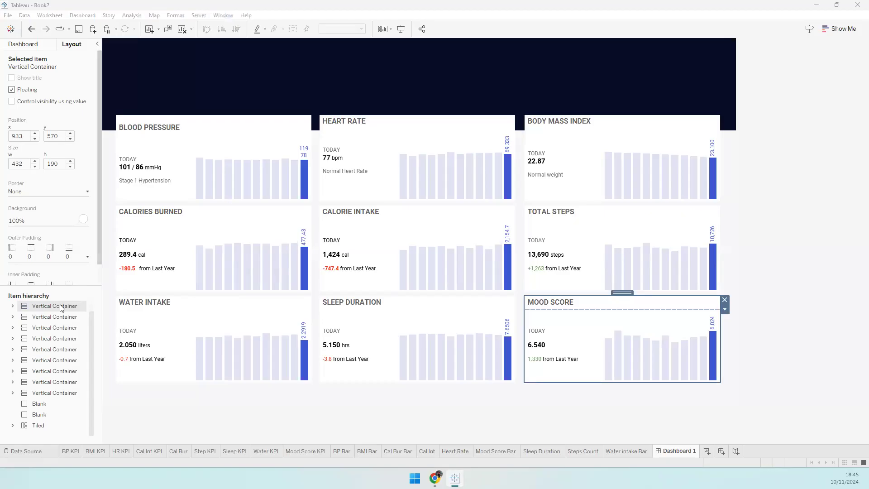
{"action": "left_click", "coordinate": [50, 282]}
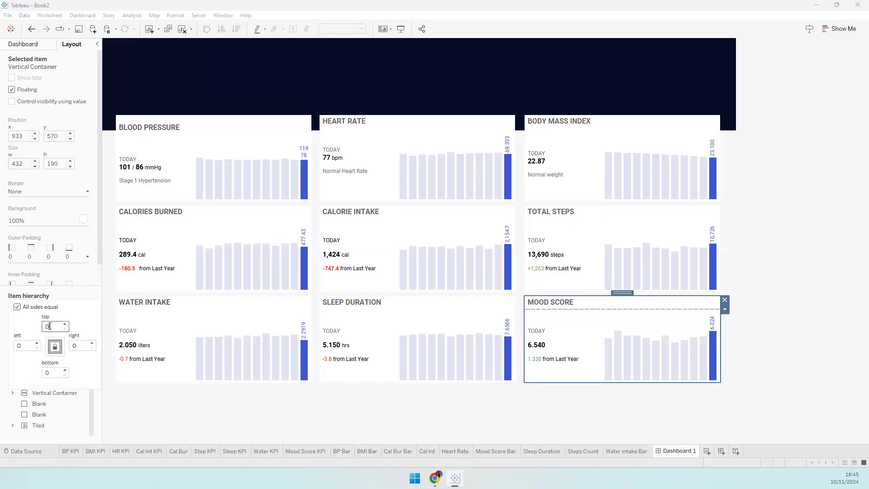
{"action": "type", "text": "5"}
{"action": "key", "text": "Tab"}
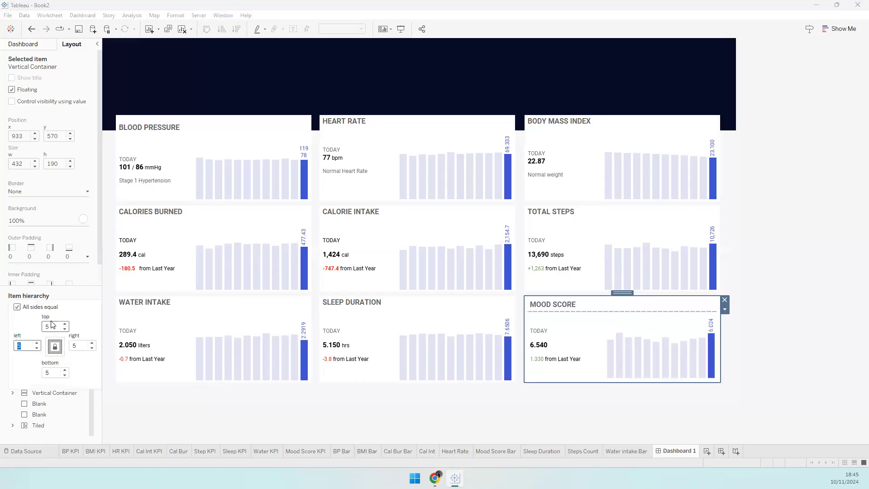
{"action": "type", "text": "10"}
{"action": "key", "text": "Tab"}
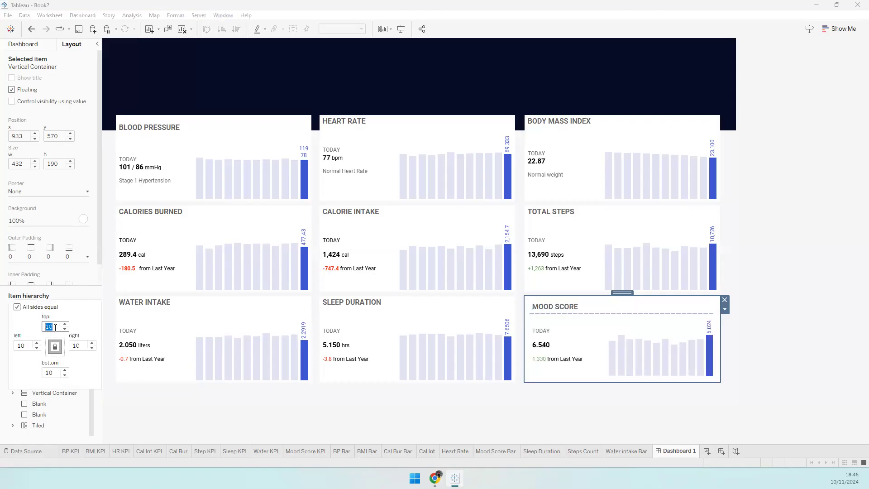
{"action": "key", "text": "Tab"}
- Set 5 px inner padding on the Blood Pressure, Heart Rate and Body Mass Index cards
{"action": "left_click", "coordinate": [51, 393]}
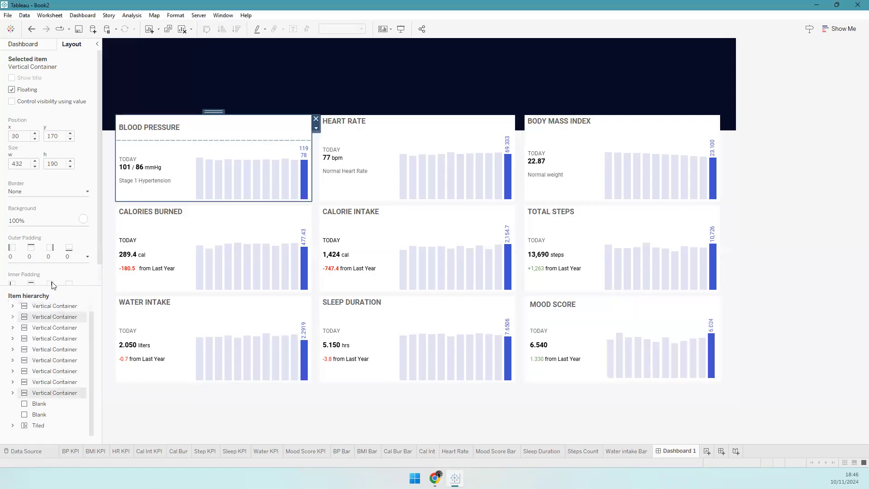
{"action": "scroll", "coordinate": [53, 280], "scroll_direction": "down", "scroll_amount": 1}
{"action": "left_click", "coordinate": [53, 279]}
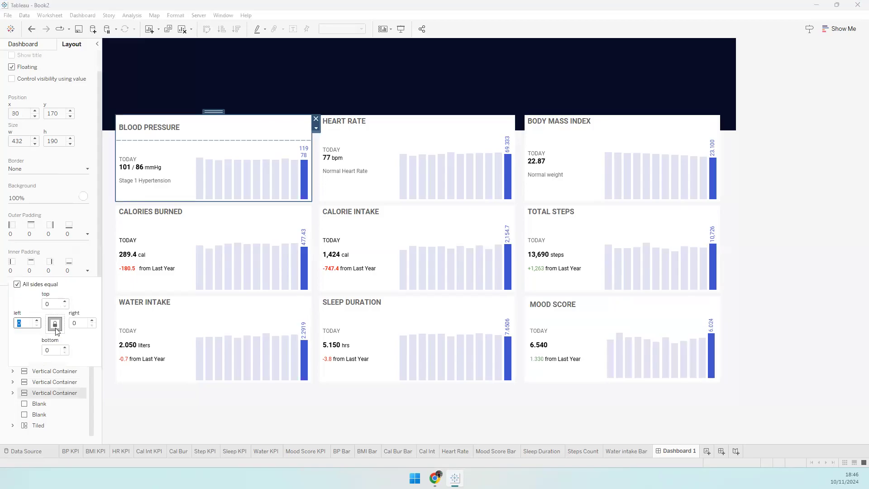
{"action": "type", "text": "5"}
{"action": "left_click", "coordinate": [37, 383]}
{"action": "left_click", "coordinate": [46, 273]}
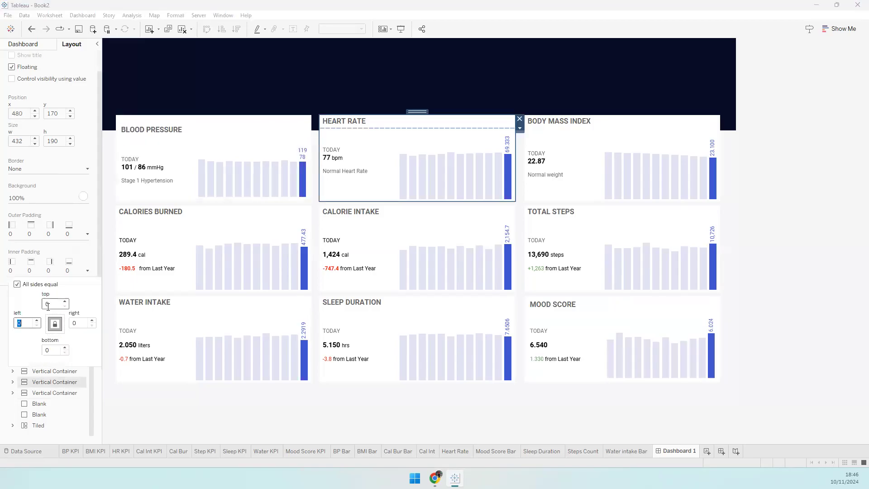
{"action": "type", "text": "5"}
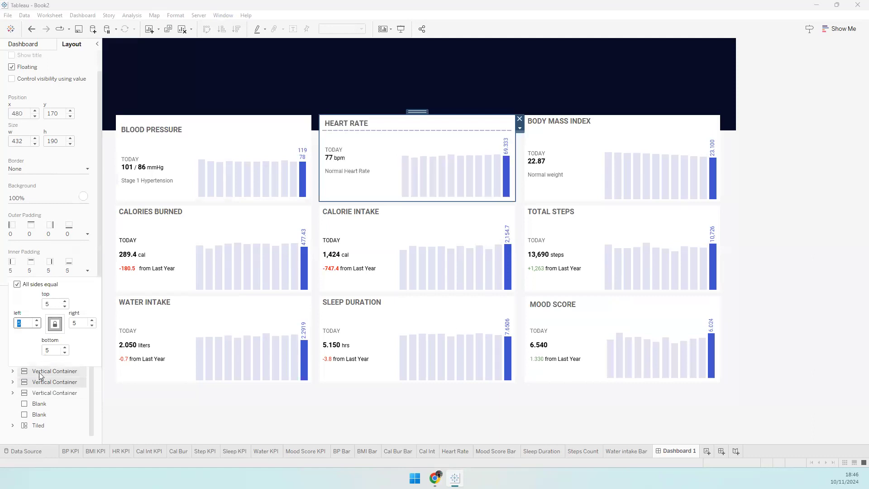
{"action": "left_click", "coordinate": [39, 372]}
{"action": "left_click", "coordinate": [42, 273]}
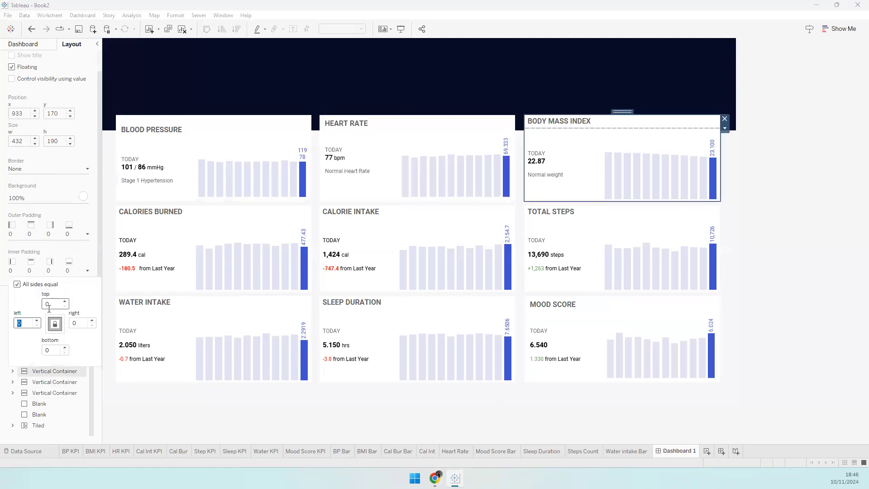
{"action": "type", "text": "5"}
{"action": "left_click", "coordinate": [90, 378]}
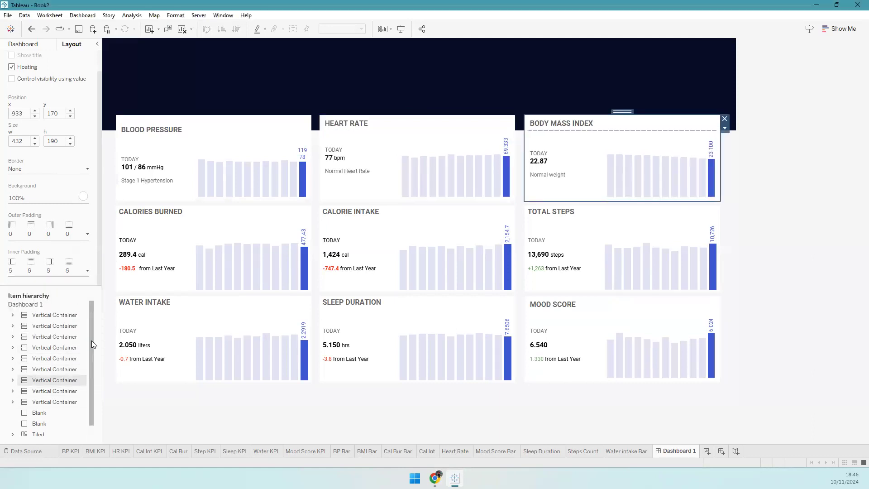
- Give the Sleep Duration, Water Intake, Total Steps, Calorie Intake and Calories Burned cards 5 px inner padding
{"action": "left_click", "coordinate": [73, 322]}
{"action": "left_click", "coordinate": [59, 314]}
{"action": "left_click", "coordinate": [58, 271]}
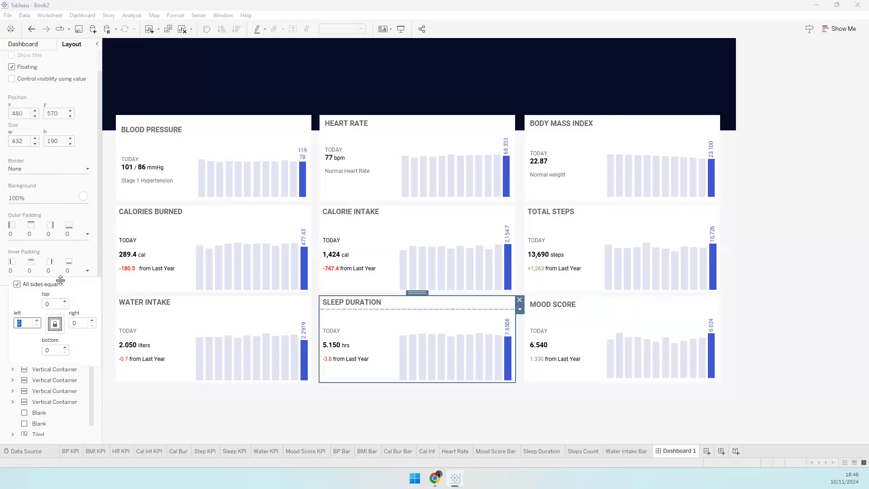
{"action": "type", "text": "5"}
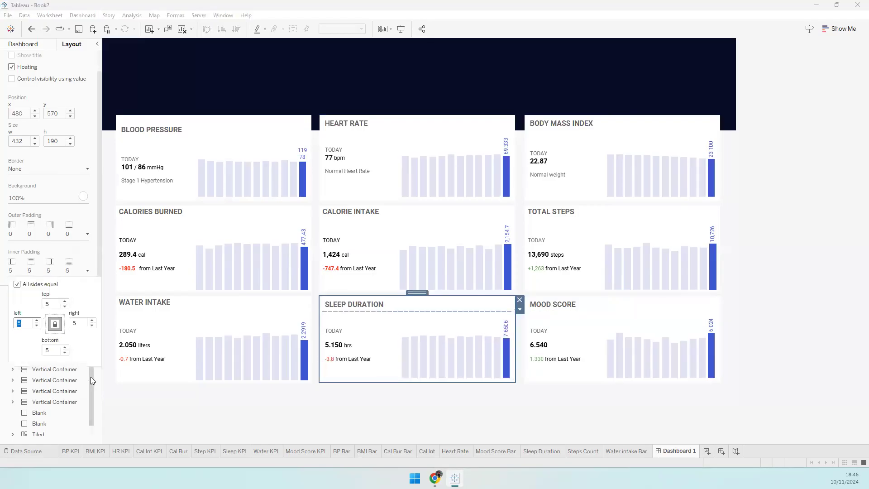
{"action": "left_click", "coordinate": [91, 377]}
{"action": "left_click", "coordinate": [70, 336]}
{"action": "left_click", "coordinate": [59, 271]}
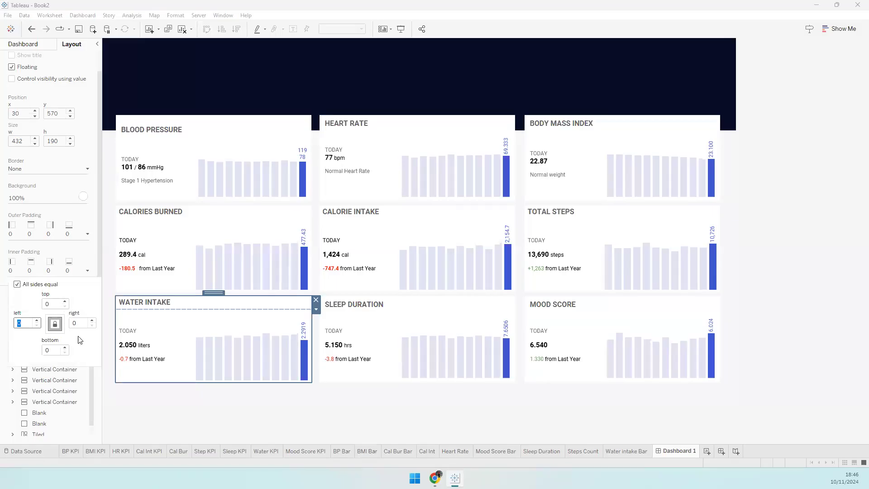
{"action": "type", "text": "5"}
{"action": "left_click", "coordinate": [92, 378]}
{"action": "left_click", "coordinate": [55, 347]}
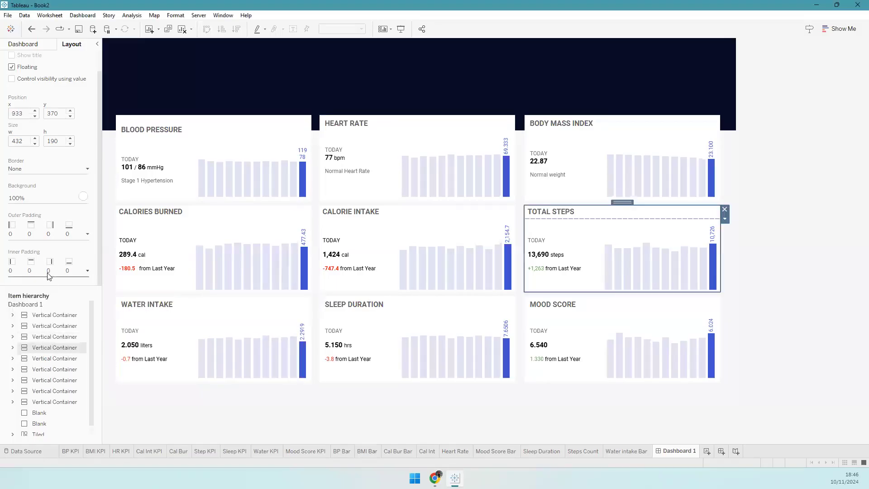
{"action": "left_click", "coordinate": [49, 274]}
{"action": "left_click", "coordinate": [89, 374]}
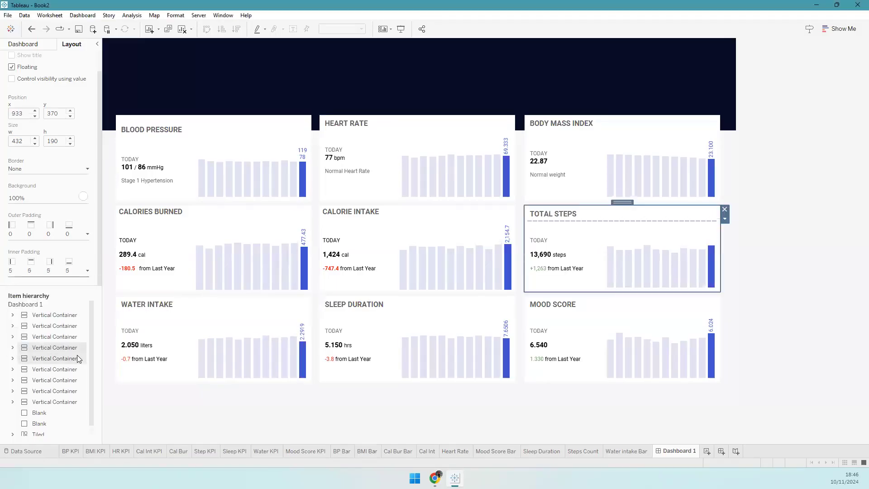
{"action": "left_click", "coordinate": [68, 357]}
{"action": "left_click", "coordinate": [57, 271]}
{"action": "type", "text": "5"}
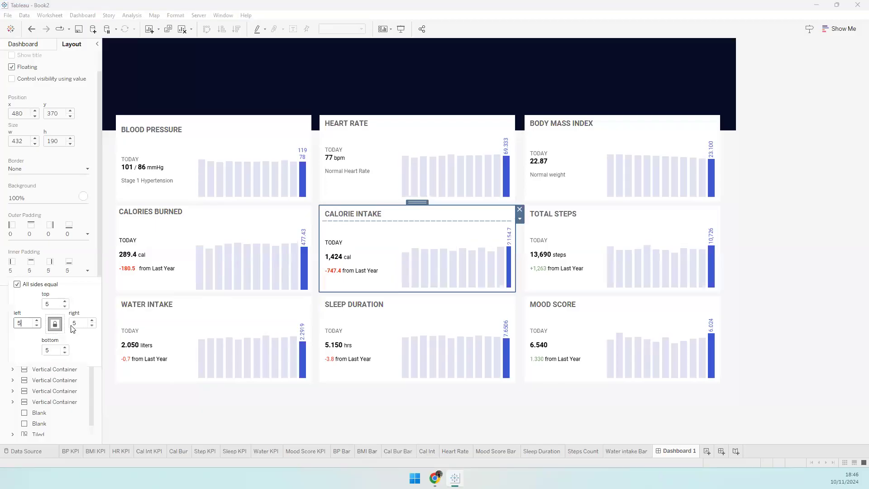
{"action": "left_click", "coordinate": [91, 377]}
{"action": "left_click", "coordinate": [72, 368]}
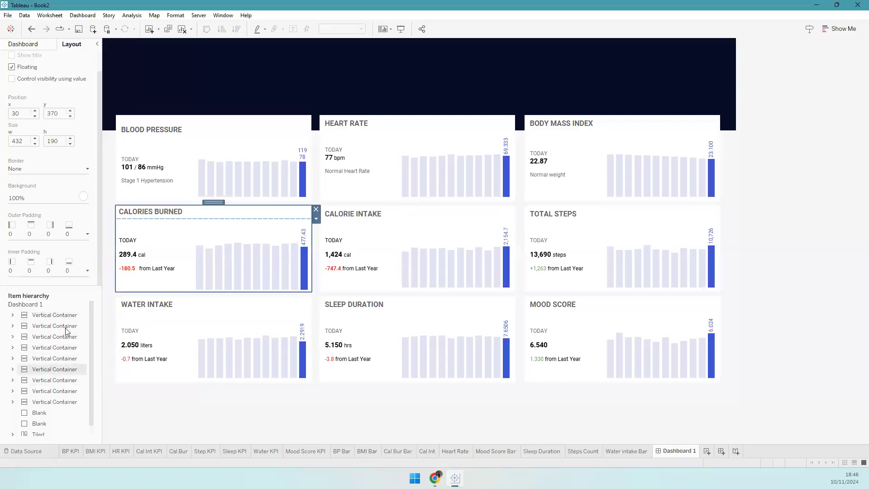
{"action": "left_click", "coordinate": [59, 272]}
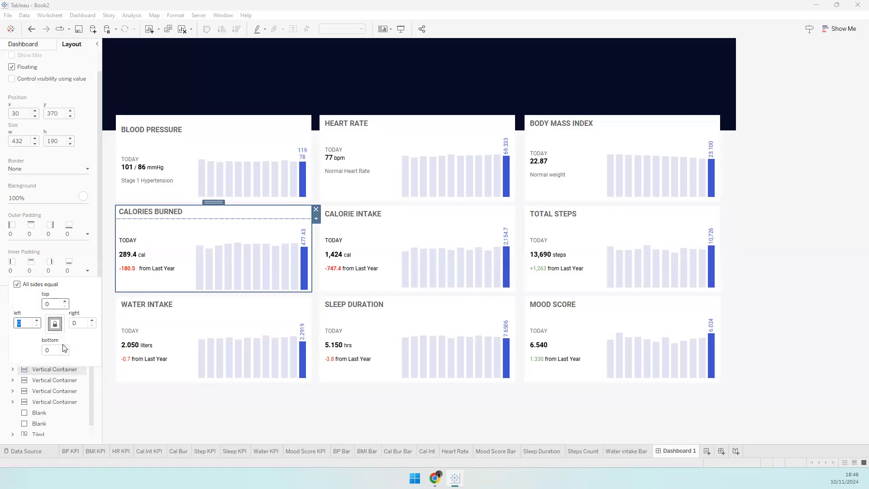
{"action": "type", "text": "5"}
{"action": "left_click", "coordinate": [81, 380]}
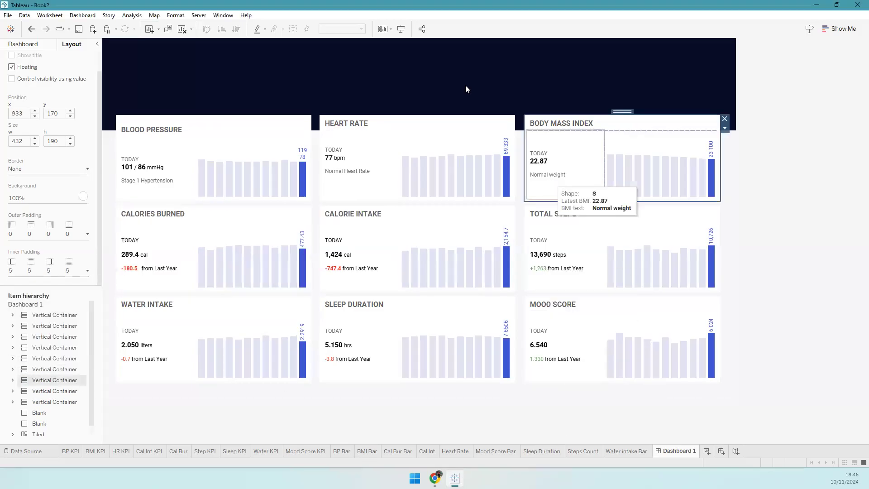
- Shrink the BLOOD PRESSURE title to 28 px tall to match HEART RATE
{"action": "left_click", "coordinate": [336, 128]}
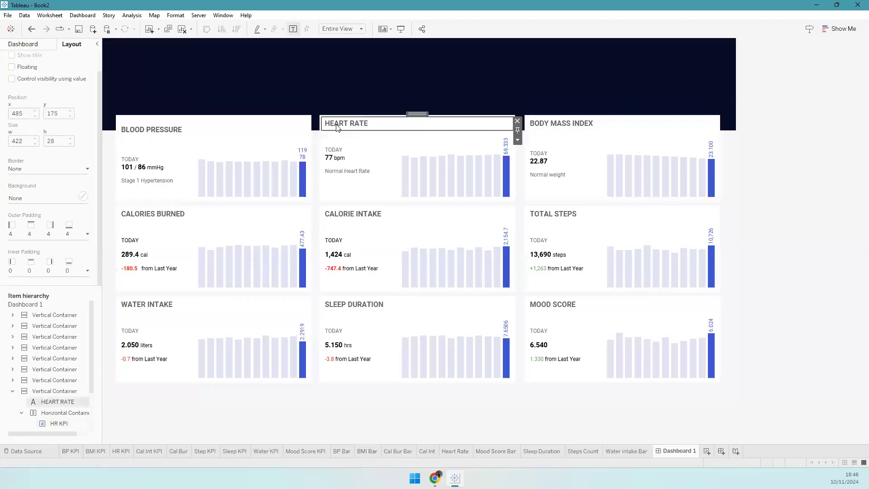
{"action": "left_click", "coordinate": [518, 140]}
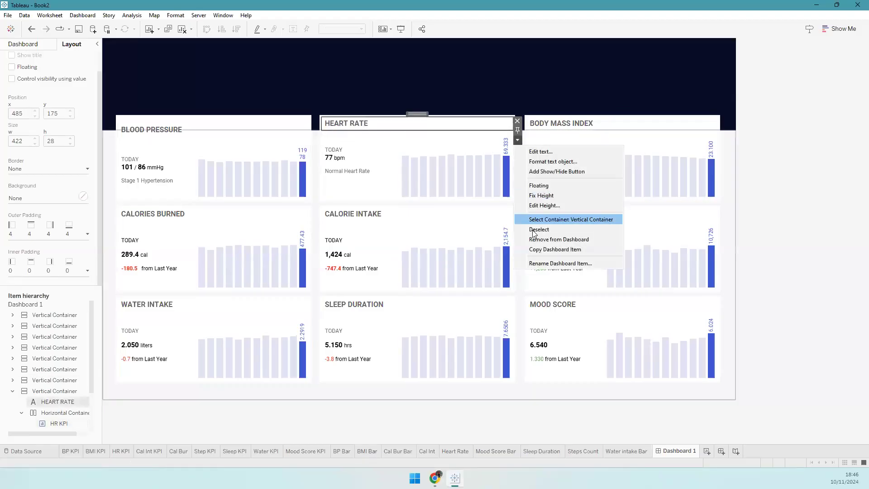
{"action": "left_click", "coordinate": [208, 131]}
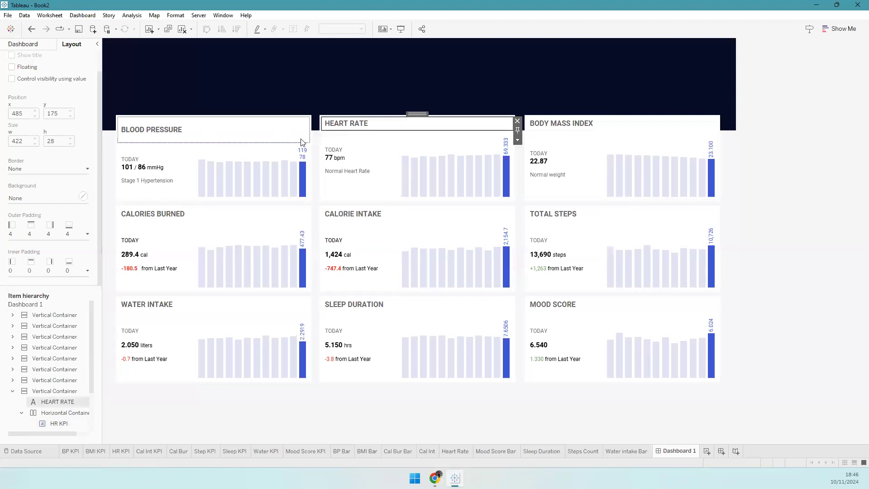
{"action": "left_click", "coordinate": [207, 131]}
{"action": "left_click", "coordinate": [313, 139]}
{"action": "left_click", "coordinate": [352, 205]}
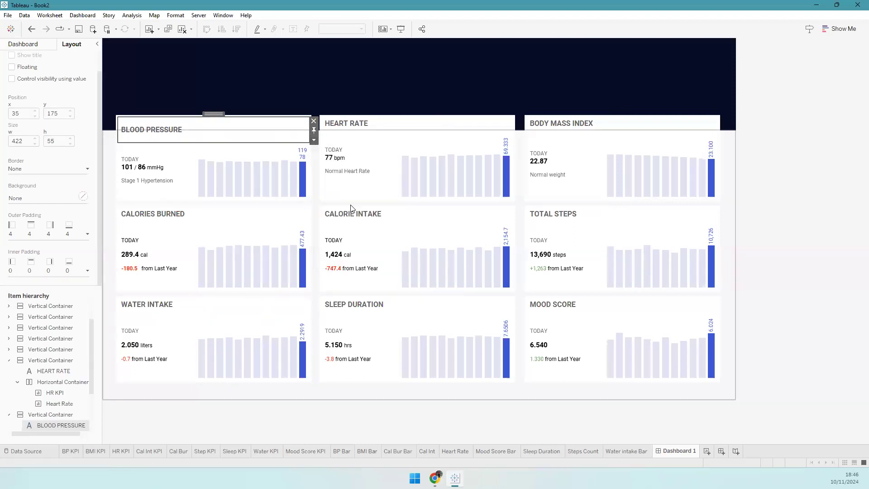
{"action": "type", "text": "2"}
{"action": "left_click", "coordinate": [461, 244]}
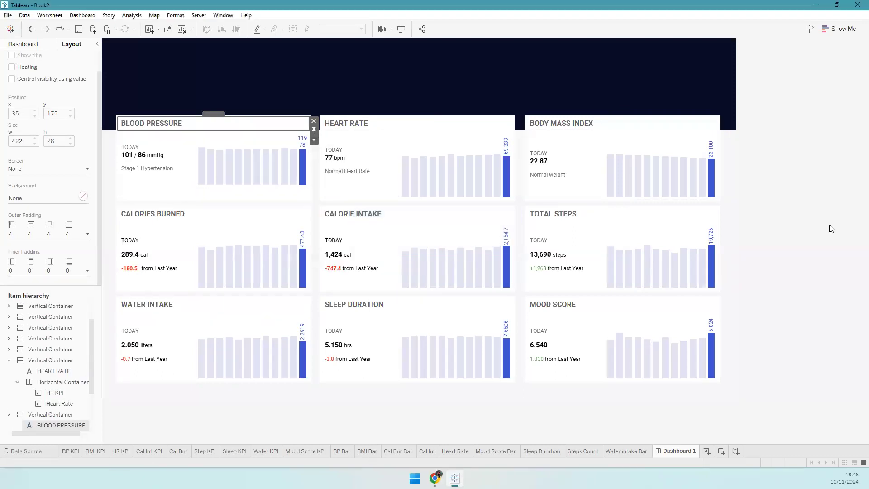
{"action": "left_click", "coordinate": [855, 186]}
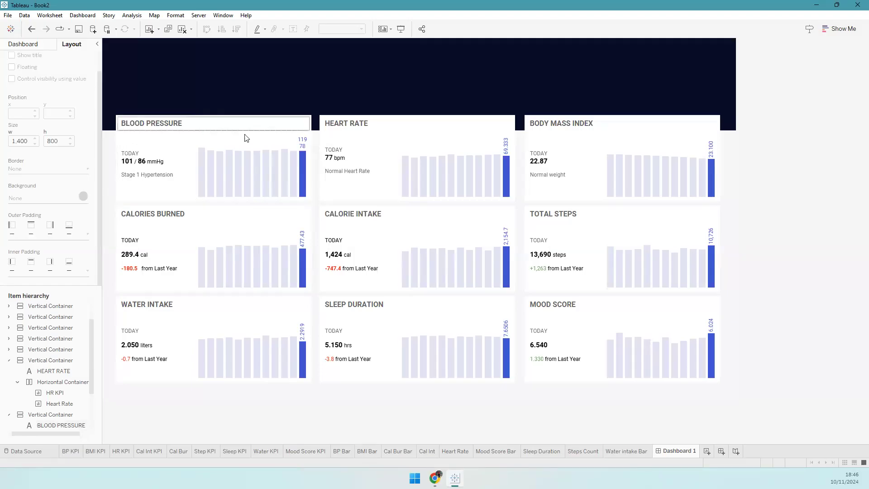
{"action": "left_click", "coordinate": [254, 141]}
{"action": "left_click", "coordinate": [313, 171]}
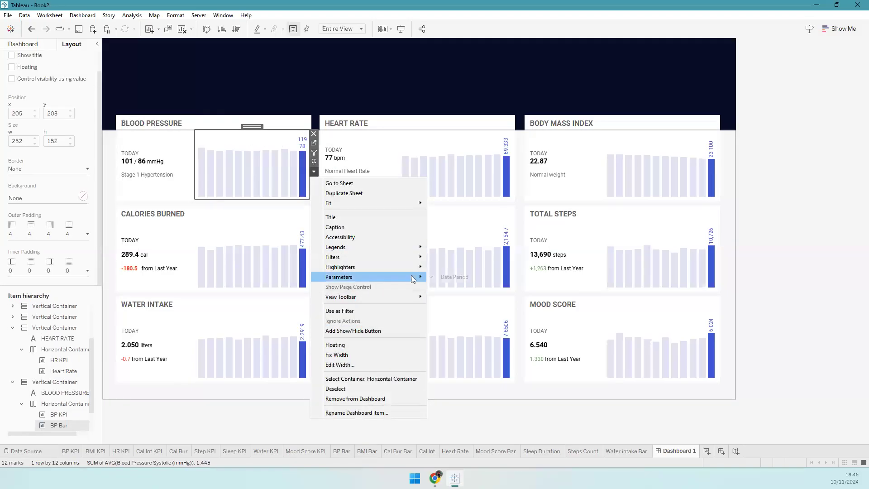
- Remove the extra Tiled, Horizontal and Vertical container wrappers from the item hierarchy
{"action": "mouse_move", "coordinate": [365, 278]}
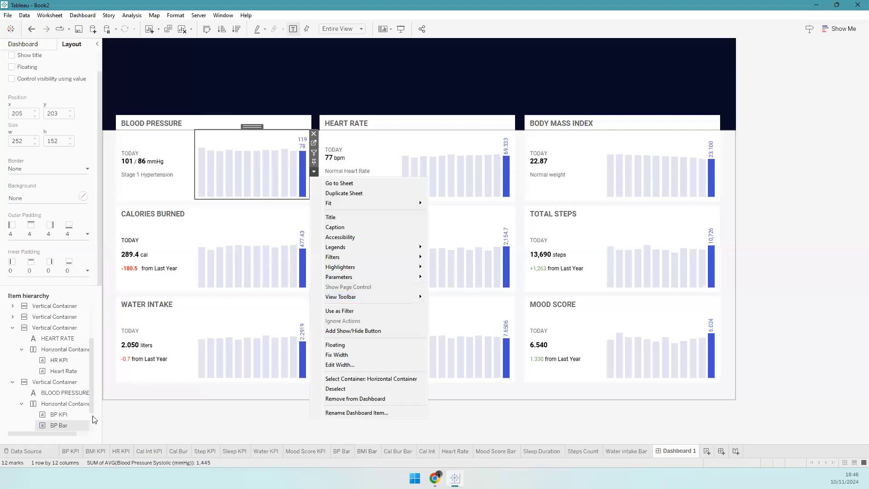
{"action": "scroll", "coordinate": [91, 417], "scroll_direction": "down", "scroll_amount": 1}
{"action": "left_click", "coordinate": [41, 425]}
{"action": "right_click", "coordinate": [42, 425]}
{"action": "left_click", "coordinate": [68, 432]}
{"action": "left_click", "coordinate": [56, 424]}
{"action": "right_click", "coordinate": [63, 421]}
{"action": "left_click", "coordinate": [68, 334]}
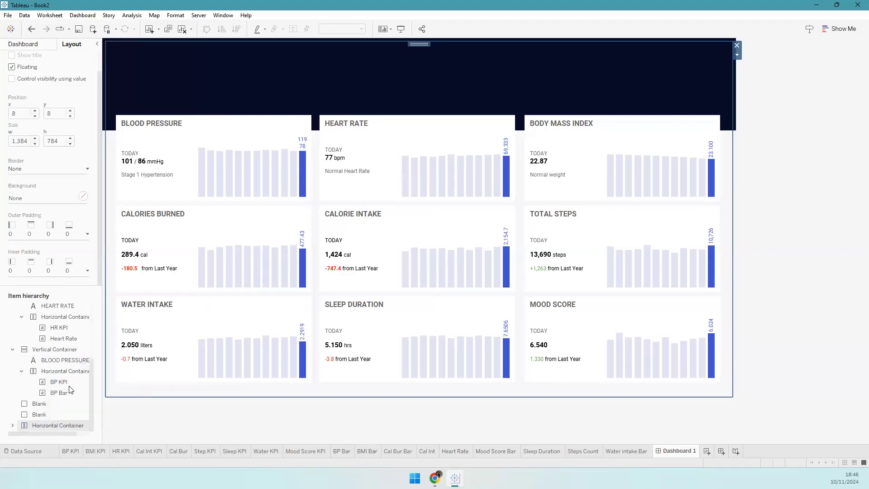
{"action": "left_click", "coordinate": [68, 334]}
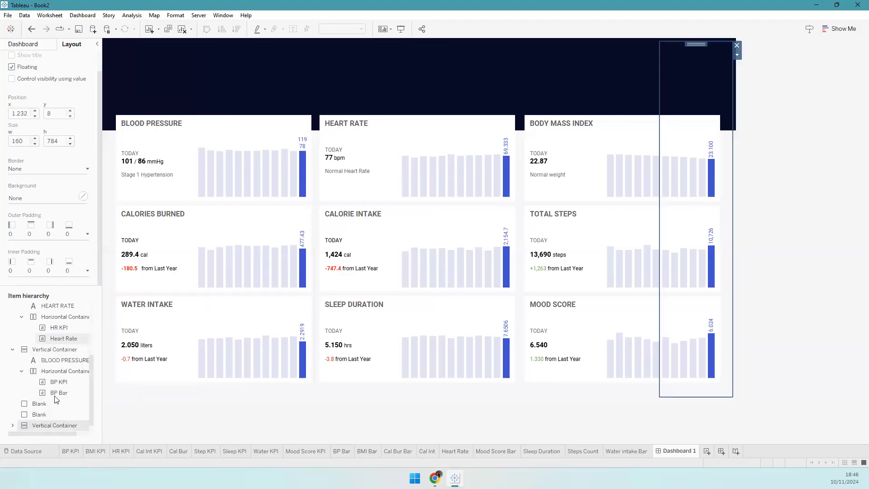
- Remove the Date Color legend and the leftover Tiled container from the dashboard
{"action": "left_click", "coordinate": [45, 425]}
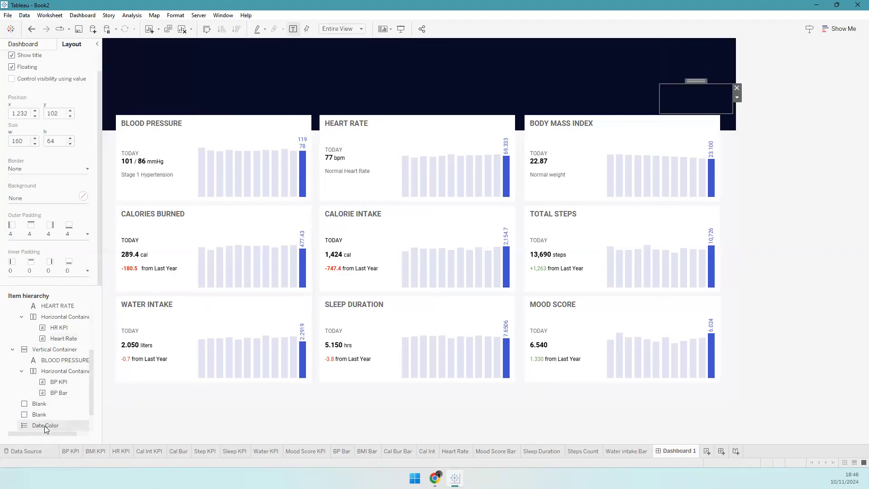
{"action": "right_click", "coordinate": [46, 428]}
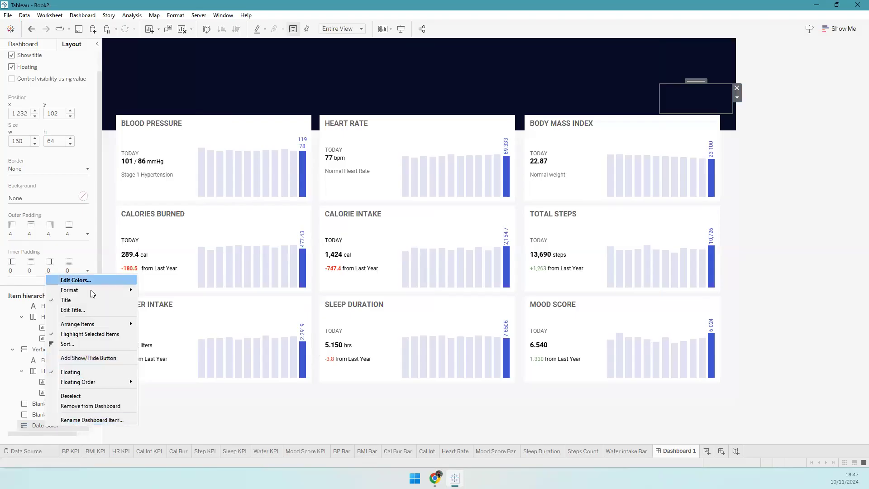
{"action": "left_click", "coordinate": [89, 406]}
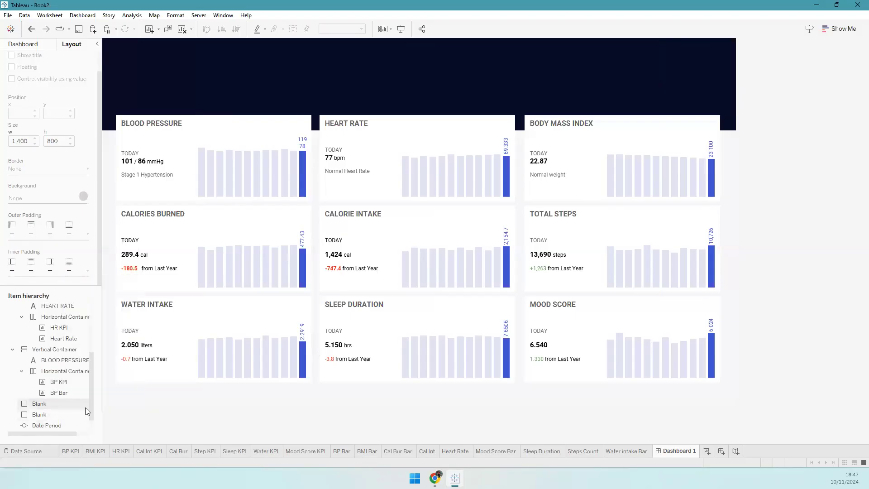
{"action": "scroll", "coordinate": [91, 417], "scroll_direction": "down", "scroll_amount": 1}
{"action": "right_click", "coordinate": [53, 418]}
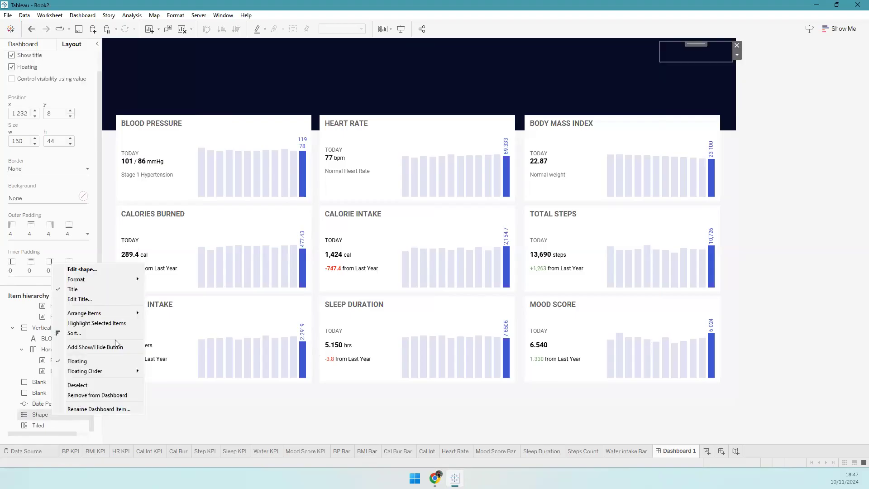
{"action": "left_click", "coordinate": [89, 385]}
{"action": "right_click", "coordinate": [51, 425]}
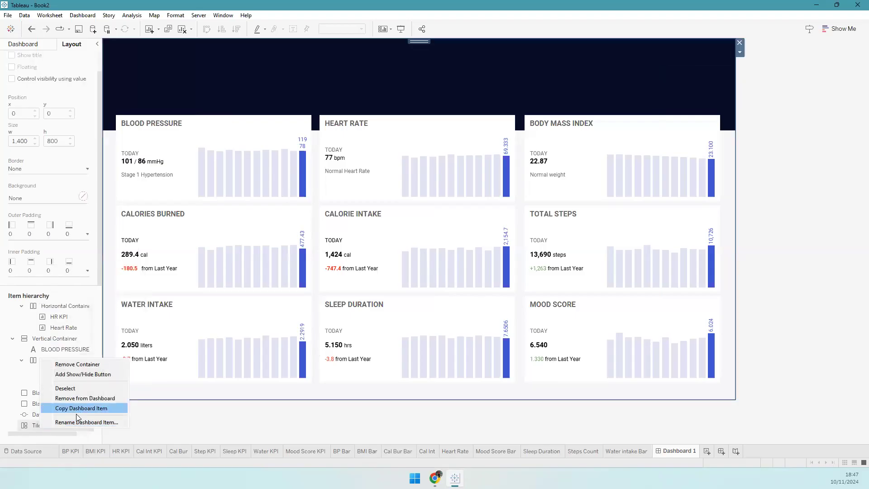
{"action": "left_click", "coordinate": [85, 398]}
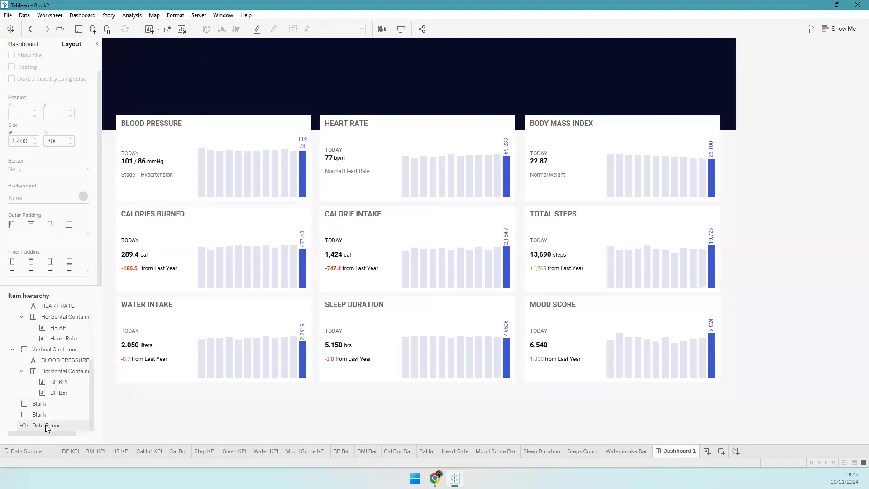
- Move the Date Period control into the navy header's right side and hide its title
{"action": "left_click", "coordinate": [47, 425]}
{"action": "right_click", "coordinate": [49, 426]}
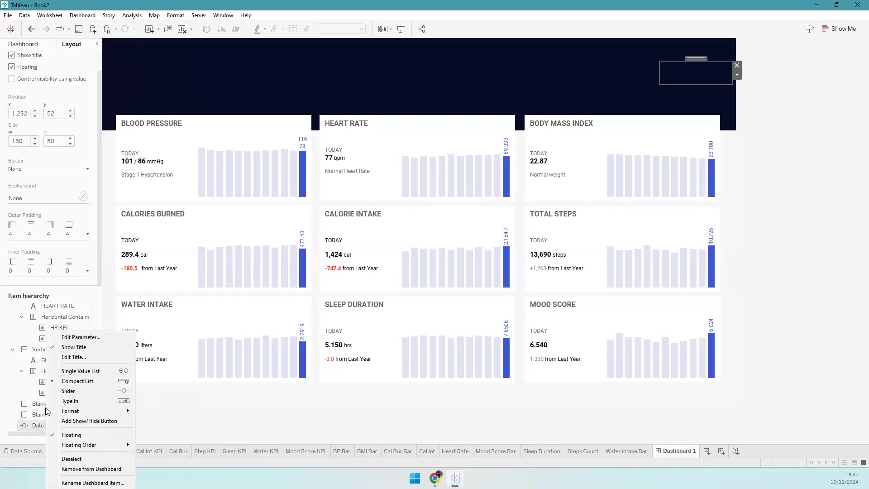
{"action": "left_click", "coordinate": [28, 427]}
{"action": "left_click_drag", "start_coordinate": [27, 428], "coordinate": [29, 350]}
{"action": "left_click", "coordinate": [12, 339]}
{"action": "left_click_drag", "start_coordinate": [48, 309], "coordinate": [49, 307]}
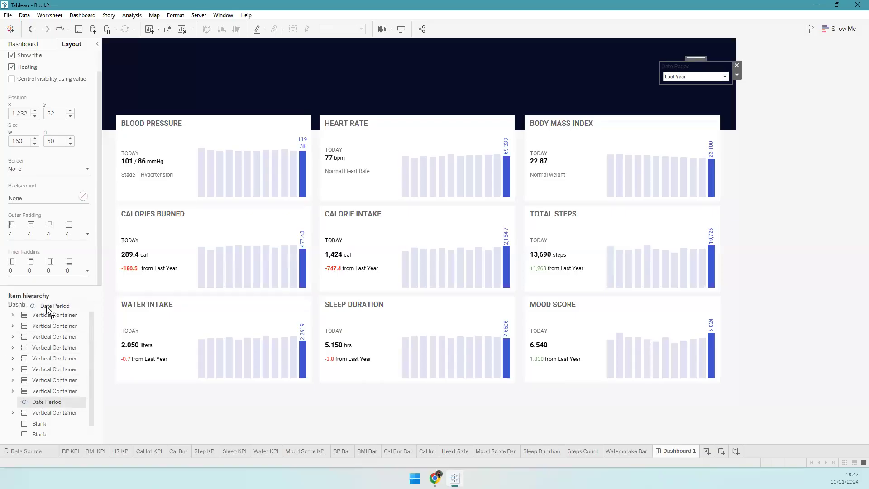
{"action": "left_click_drag", "start_coordinate": [695, 57], "coordinate": [663, 81]}
{"action": "right_click", "coordinate": [662, 101]}
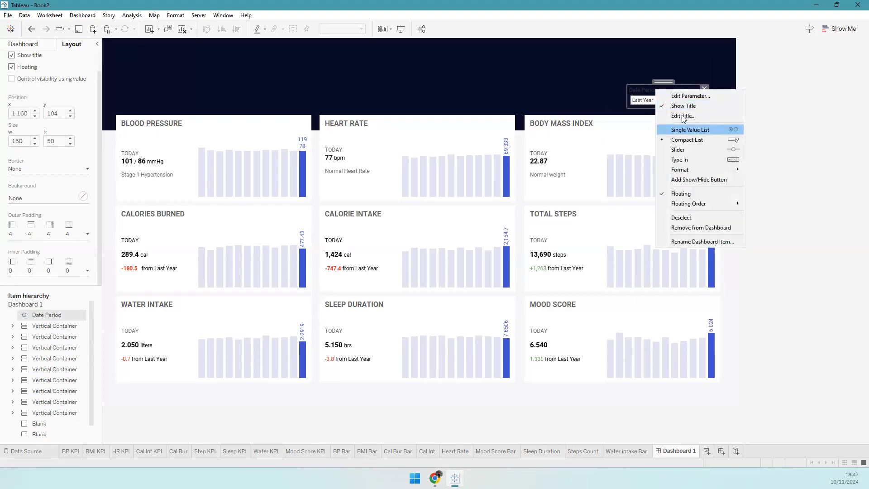
{"action": "left_click", "coordinate": [683, 106]}
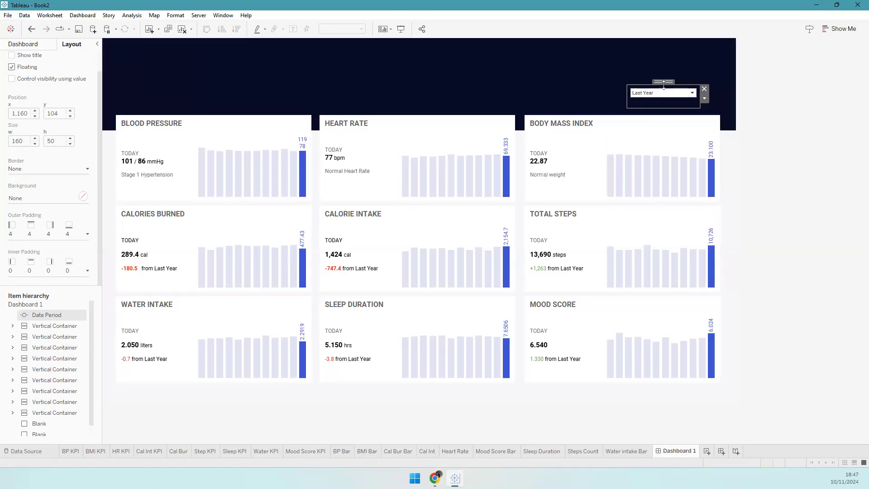
{"action": "left_click_drag", "start_coordinate": [665, 91], "coordinate": [664, 95]}
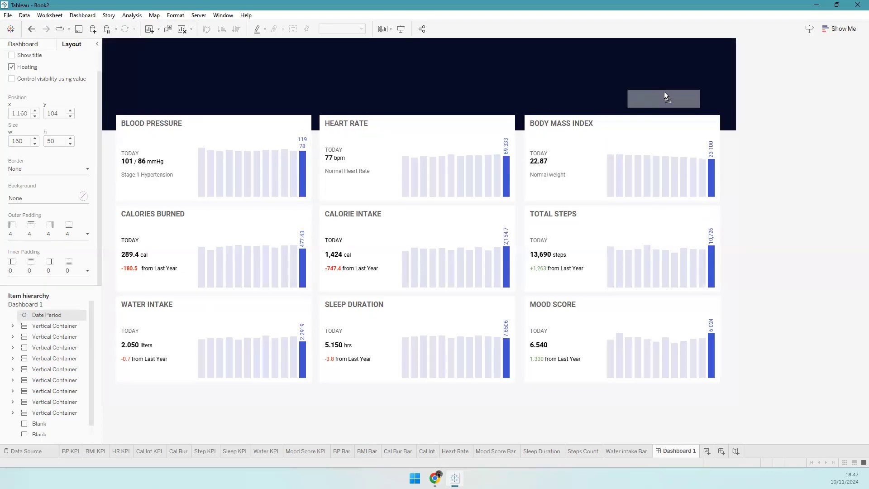
{"action": "left_click", "coordinate": [28, 44]}
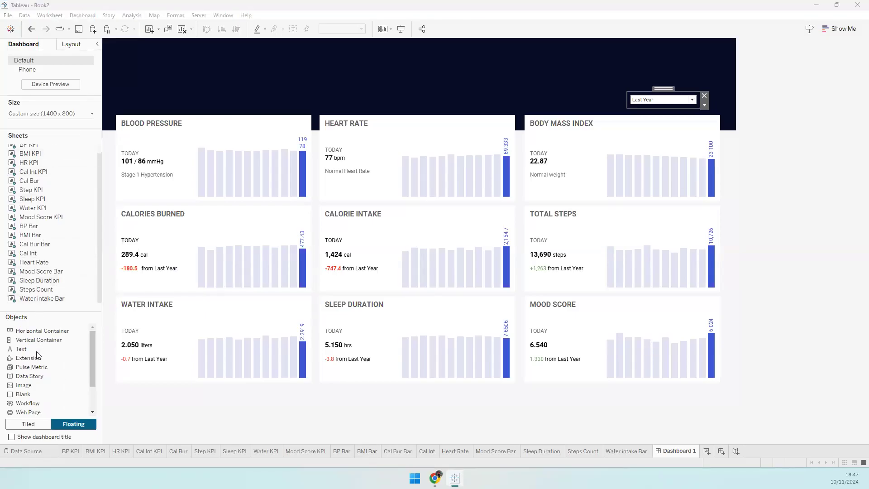
- Add a 'Select date period to change the view' text label beside the dropdown at font size 10
{"action": "left_click", "coordinate": [21, 348]}
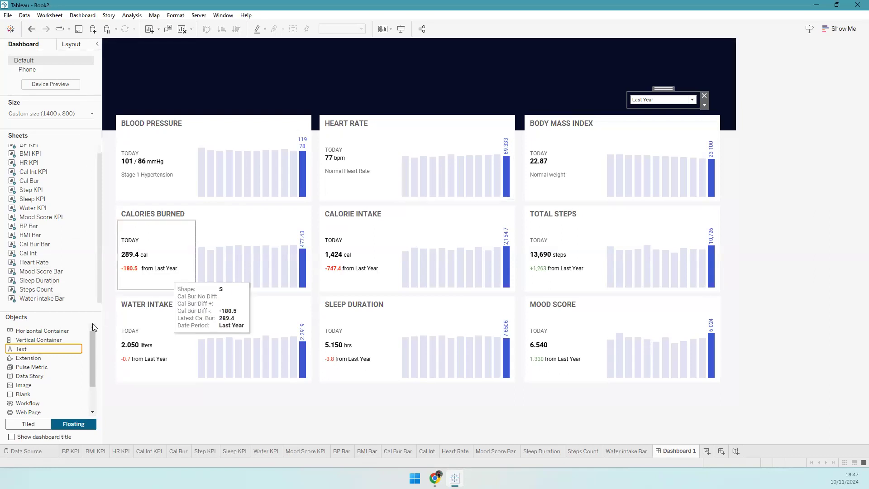
{"action": "left_click_drag", "start_coordinate": [58, 350], "coordinate": [526, 91]}
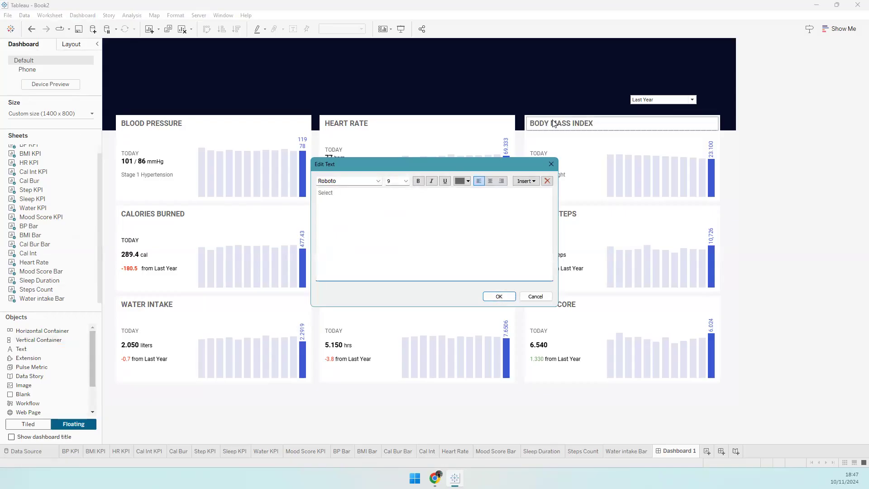
{"action": "key", "text": "ctrl+a"}
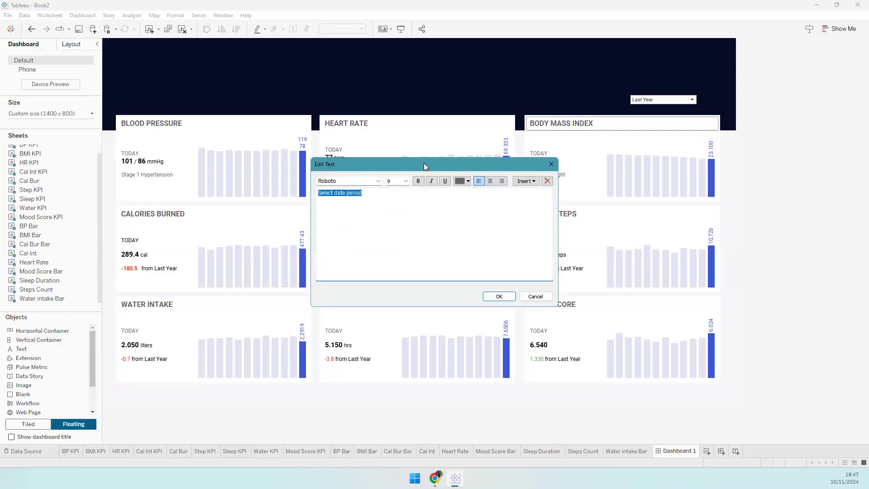
{"action": "left_click", "coordinate": [397, 183]}
{"action": "type", "text": "12"}
{"action": "key", "text": "Return"}
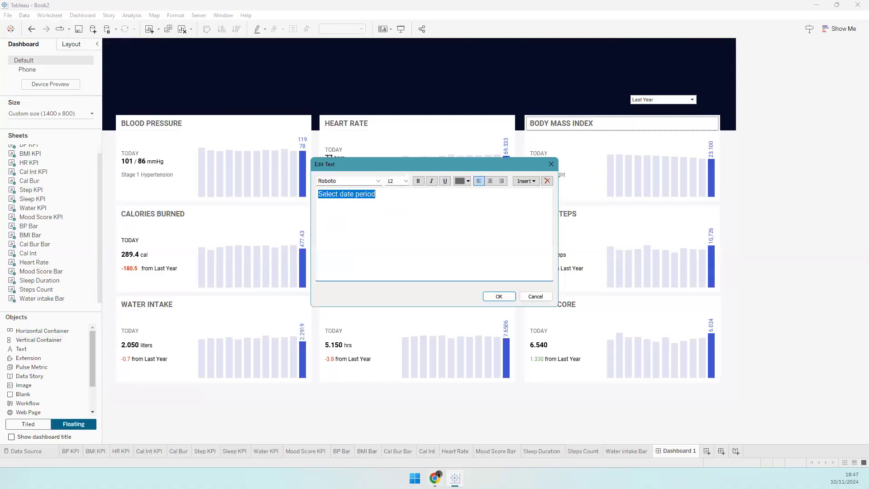
{"action": "key", "text": "alt+Tab"}
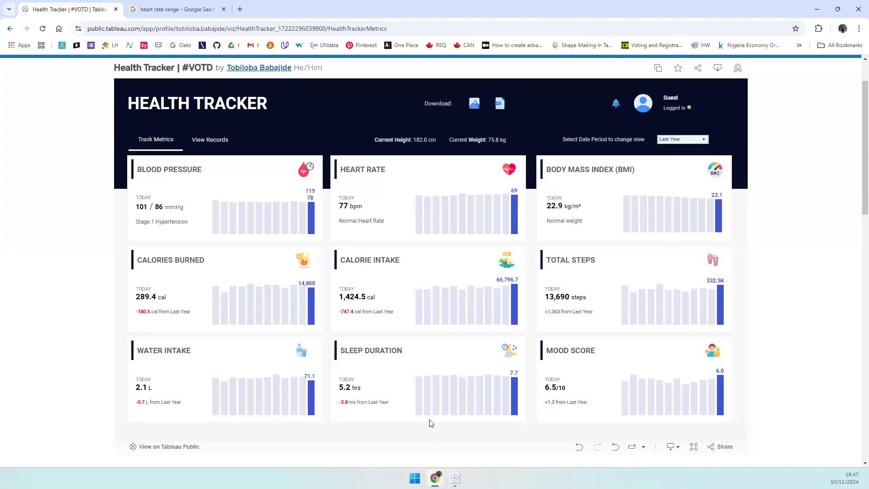
{"action": "key", "text": "alt+Tab"}
{"action": "left_click", "coordinate": [451, 231]}
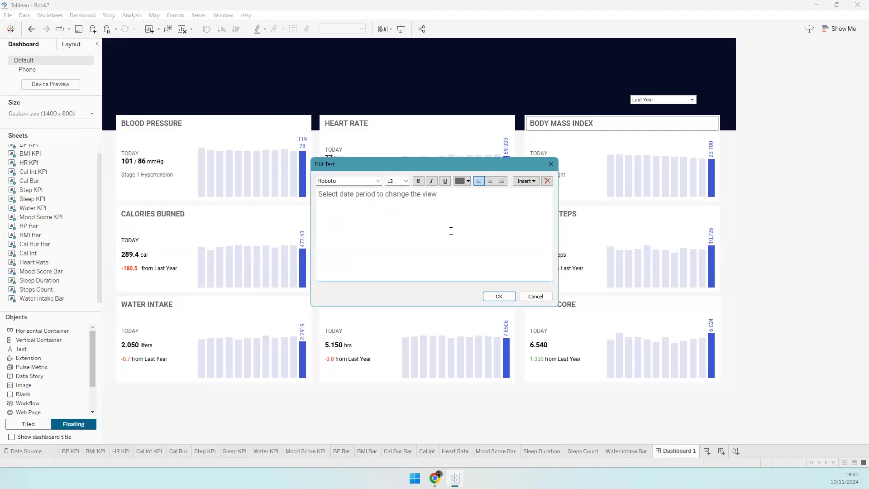
{"action": "key", "text": "ctrl+a"}
{"action": "left_click", "coordinate": [406, 181]}
{"action": "left_click", "coordinate": [398, 207]}
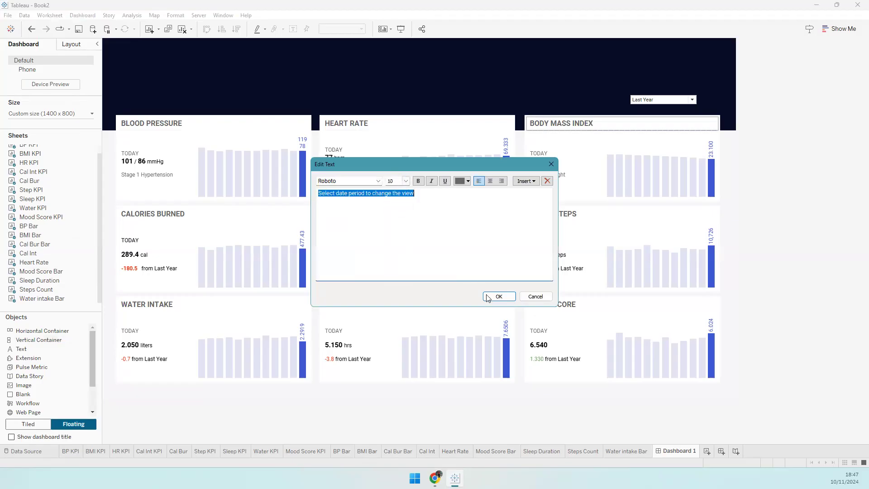
{"action": "left_click", "coordinate": [499, 296]}
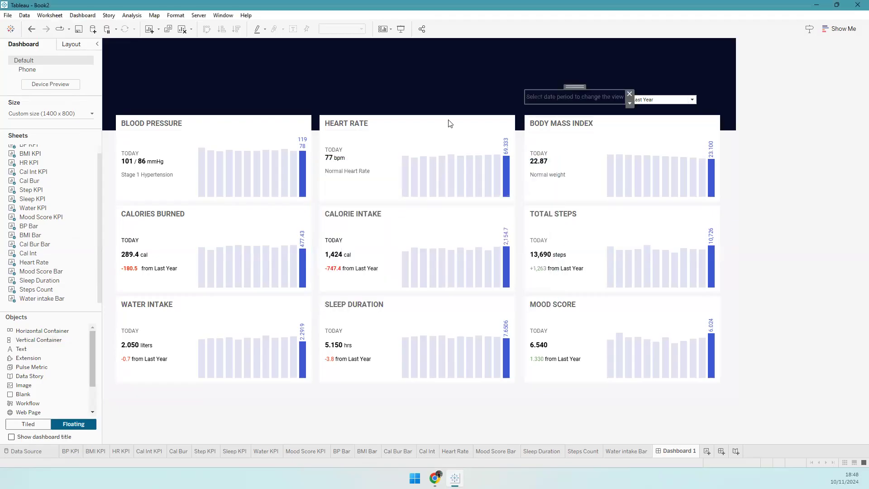
- Make the label light grey and align it with the date-period control in the header
{"action": "double_click", "coordinate": [545, 98]}
{"action": "key", "text": "ctrl+a"}
{"action": "left_click", "coordinate": [462, 180]}
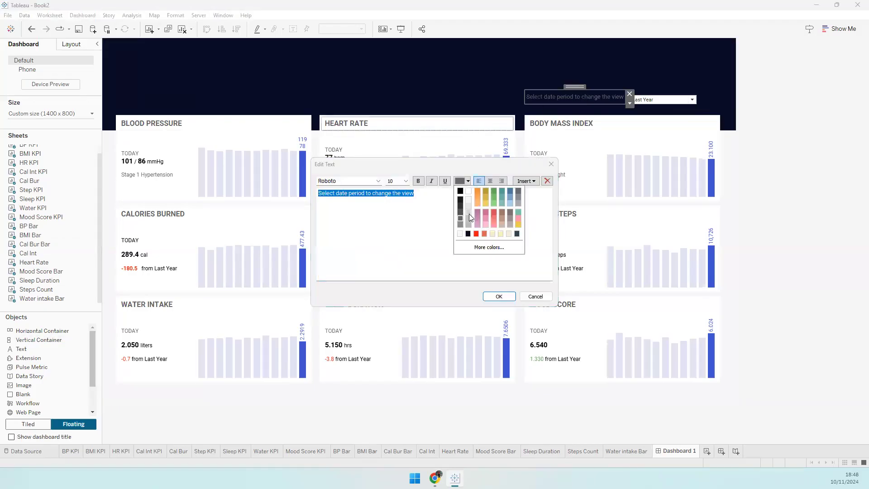
{"action": "left_click", "coordinate": [469, 218]}
{"action": "left_click", "coordinate": [499, 296]}
{"action": "left_click_drag", "start_coordinate": [576, 92], "coordinate": [579, 93]}
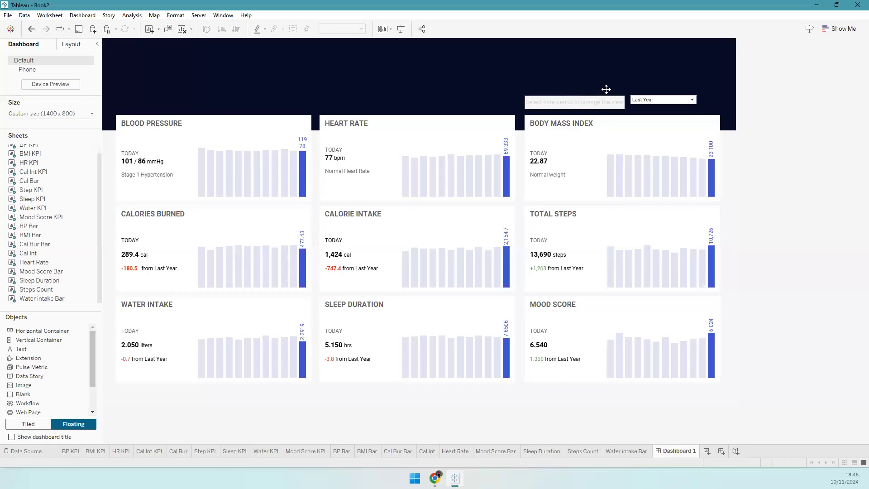
{"action": "left_click", "coordinate": [650, 96]}
{"action": "left_click_drag", "start_coordinate": [661, 90], "coordinate": [661, 91]}
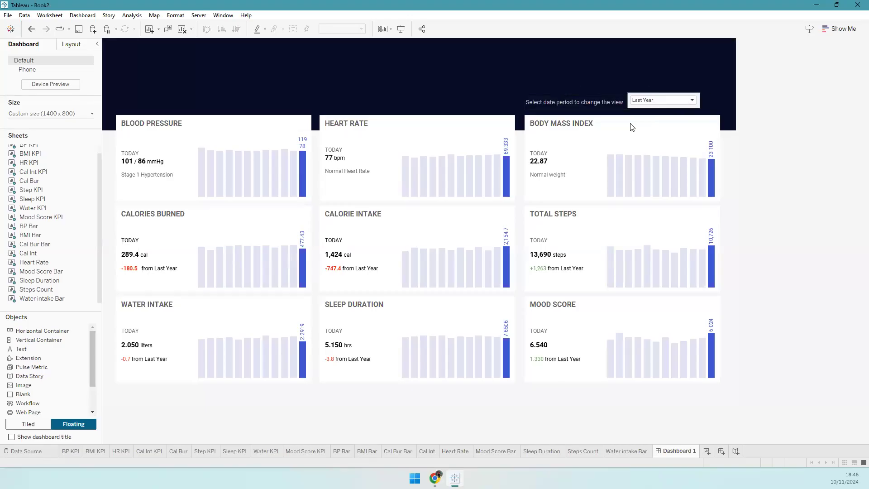
{"action": "left_click", "coordinate": [666, 102]}
- Switch the Date Period to Last Week, then to Last Month
{"action": "left_click", "coordinate": [662, 116]}
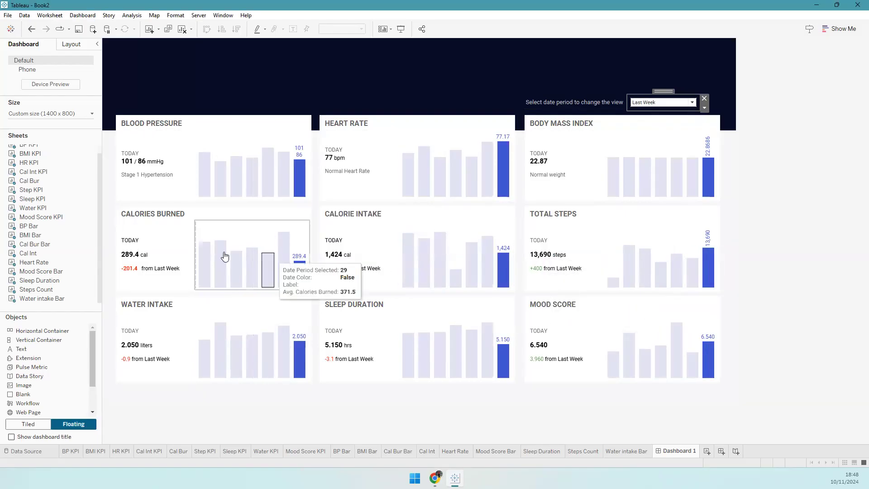
{"action": "left_click", "coordinate": [650, 102]}
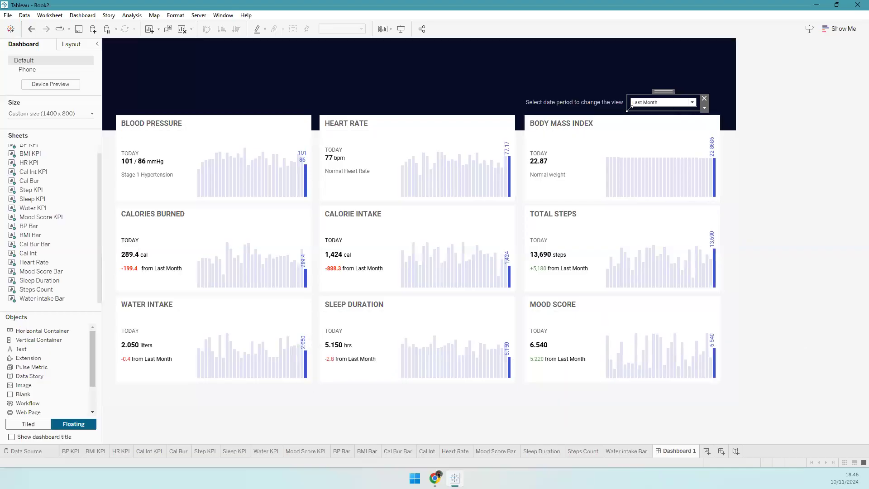
{"action": "left_click_drag", "start_coordinate": [22, 340], "coordinate": [118, 49]}
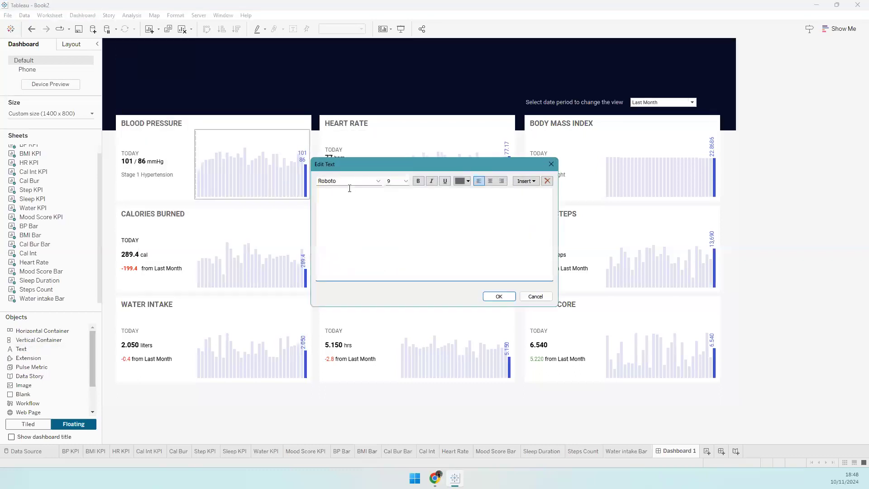
- Add a 28-pt bold white 'HEALTH TRACKER' title at the header's top-left
{"action": "type", "text": "HEALTH TRACKER"}
{"action": "key", "text": "ctrl+a"}
{"action": "left_click", "coordinate": [406, 182]}
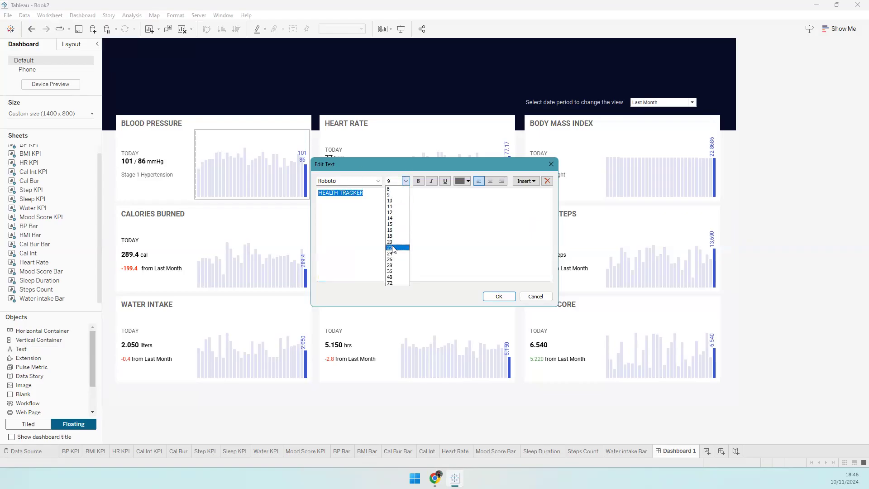
{"action": "left_click", "coordinate": [397, 266]}
{"action": "left_click", "coordinate": [418, 180]}
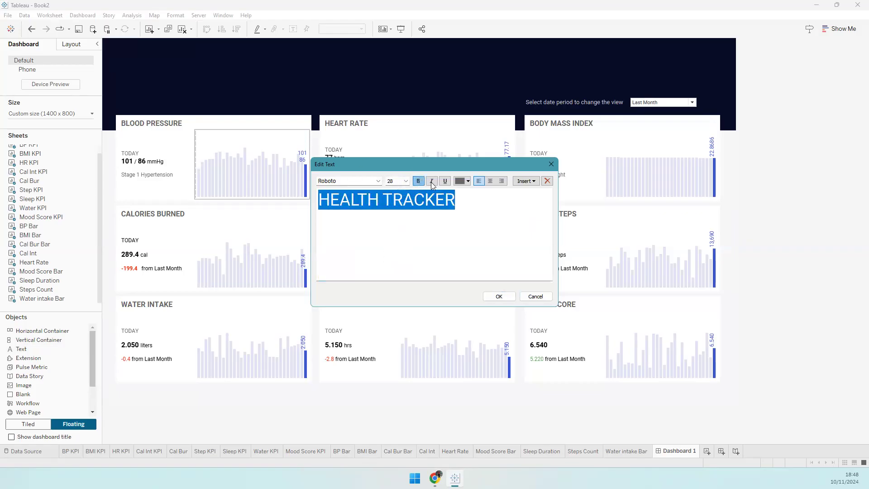
{"action": "left_click", "coordinate": [468, 181]}
{"action": "left_click", "coordinate": [469, 191]}
{"action": "left_click", "coordinate": [499, 296]}
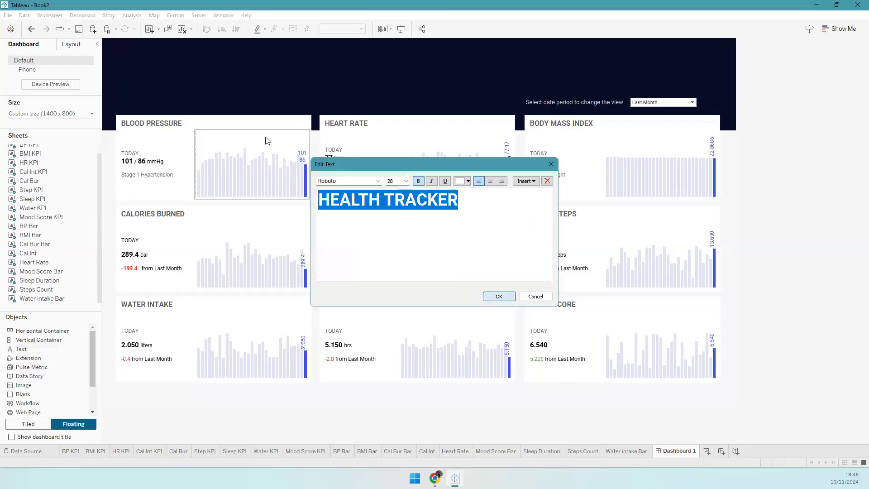
{"action": "left_click_drag", "start_coordinate": [184, 45], "coordinate": [186, 57]}
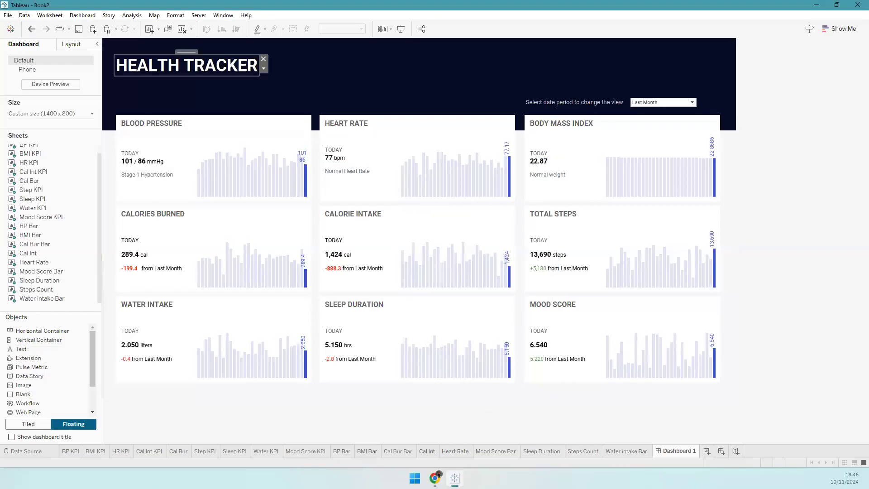
{"action": "key", "text": "alt+Tab"}
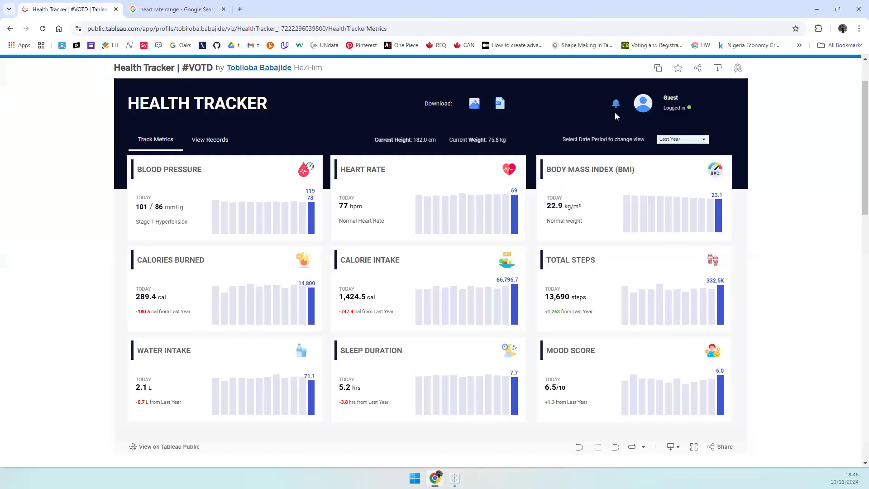
- Check the reference Health Tracker viz in Chrome, start a FLATICON search, then return to Tableau
{"action": "key", "text": "ctrl+Tab"}
{"action": "left_click", "coordinate": [215, 31]}
{"action": "type", "text": "FLATICON"}
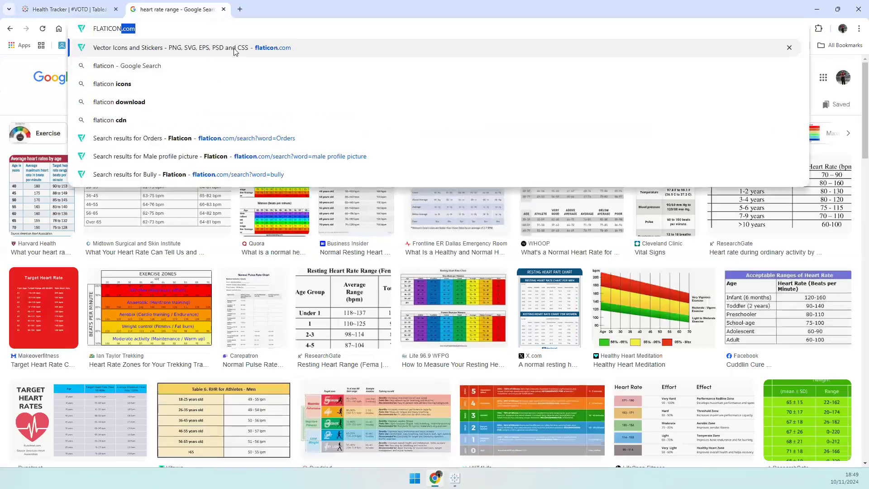
{"action": "key", "text": "ctrl+Tab"}
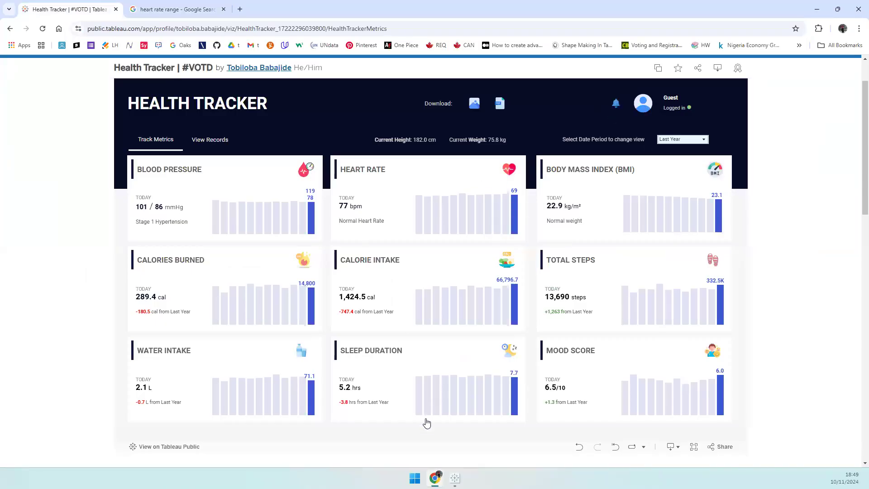
{"action": "left_click", "coordinate": [455, 478]}
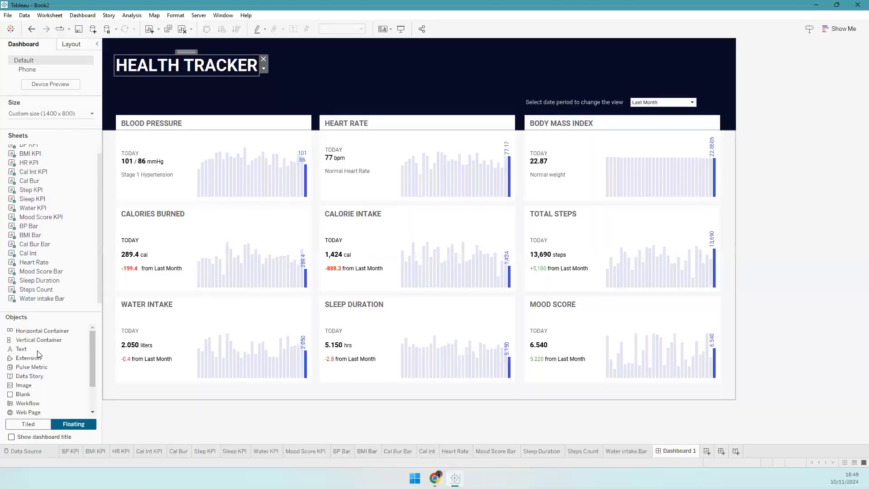
- Drop a floating Image object over the top KPI cards and browse for its image file
{"action": "left_click_drag", "start_coordinate": [37, 376], "coordinate": [272, 118]}
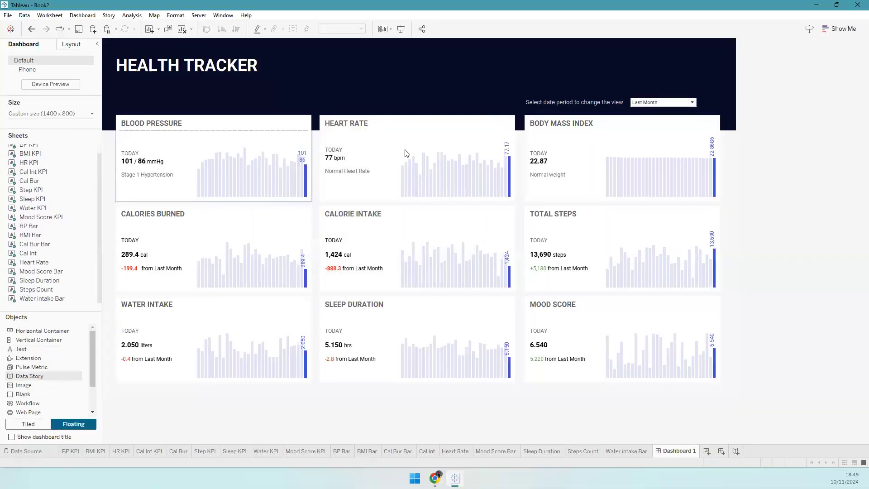
{"action": "left_click_drag", "start_coordinate": [406, 153], "coordinate": [406, 153]}
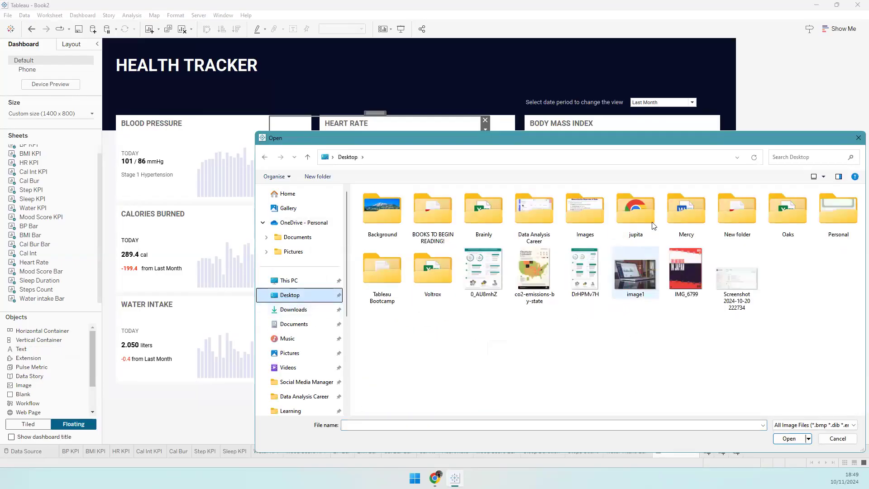
- Load the blood-pressure icon from Tableau Bootcamp > Icons, centered, sized 30 by 30
{"action": "double_click", "coordinate": [382, 272]}
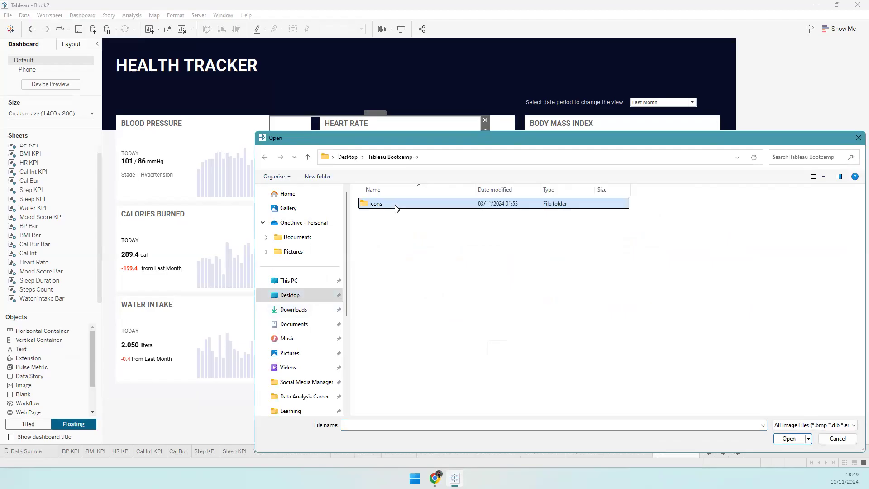
{"action": "double_click", "coordinate": [396, 207]}
{"action": "left_click", "coordinate": [387, 211]}
{"action": "left_click", "coordinate": [778, 437]}
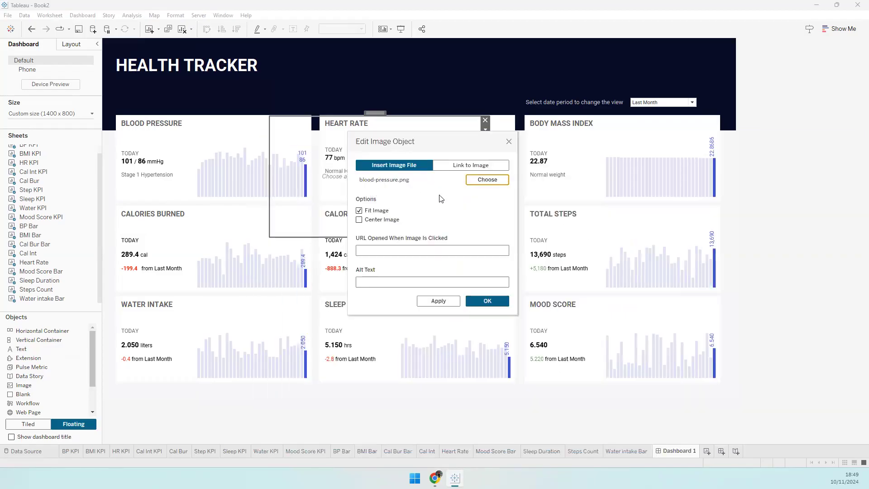
{"action": "left_click", "coordinate": [359, 220]}
{"action": "left_click", "coordinate": [483, 301]}
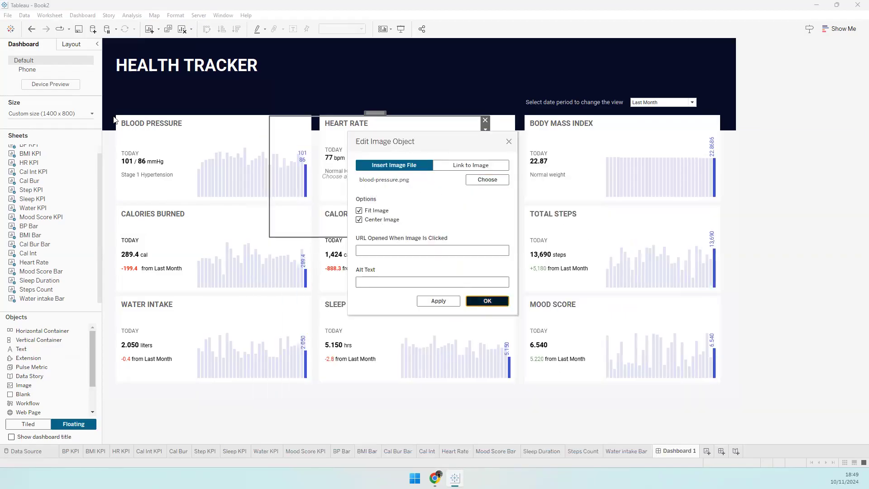
{"action": "left_click", "coordinate": [77, 46]}
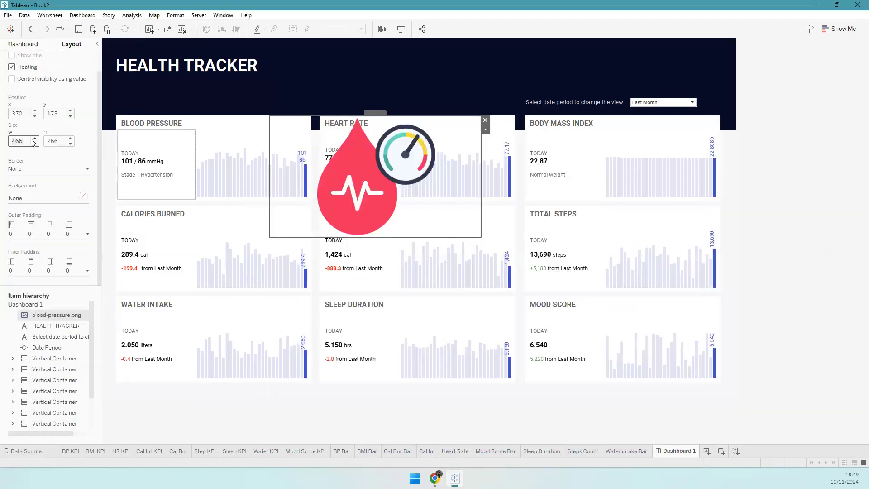
{"action": "key", "text": "Return"}
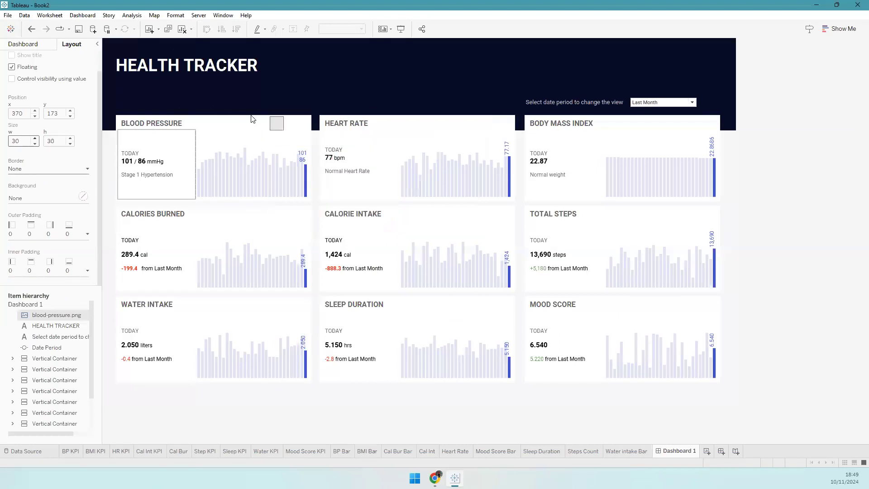
- Position the icon in the Blood Pressure card corner and copy it
{"action": "left_click_drag", "start_coordinate": [273, 115], "coordinate": [288, 115]}
{"action": "key", "text": "shift+Right"}
{"action": "key", "text": "shift+Right"}
{"action": "key", "text": "shift+Left"}
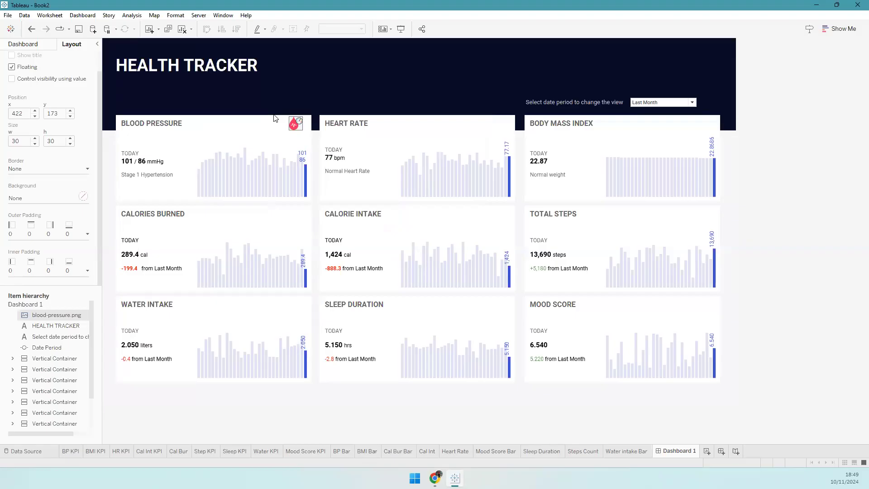
{"action": "left_click", "coordinate": [390, 128]}
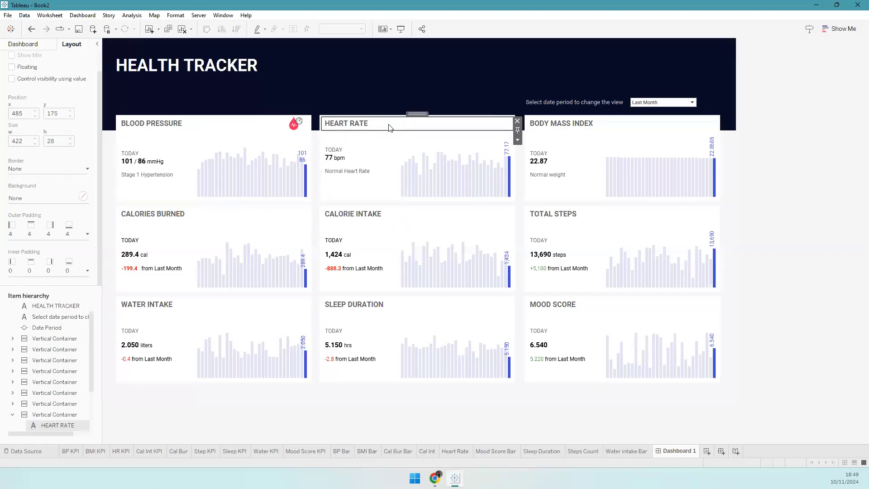
{"action": "left_click", "coordinate": [303, 123]}
{"action": "left_click", "coordinate": [307, 130]}
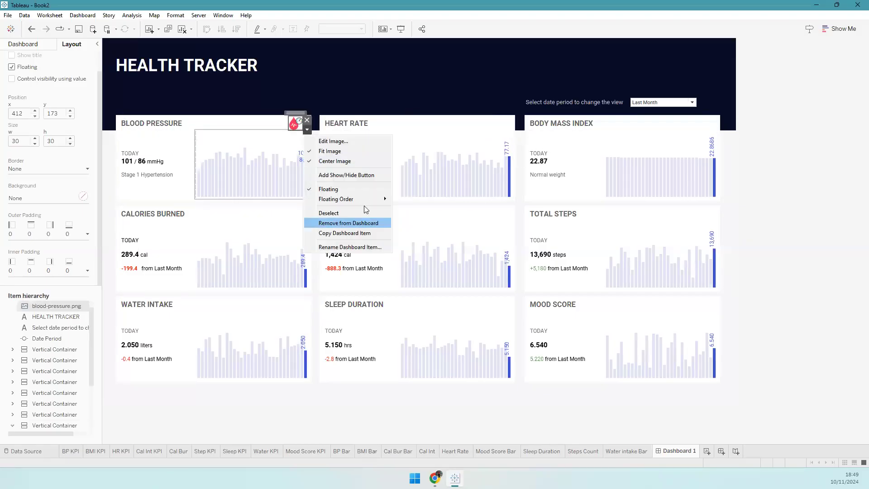
{"action": "left_click", "coordinate": [363, 232]}
- Paste a copy onto the Heart Rate card and swap its image to the heart-attack icon
{"action": "key", "text": "ctrl+v"}
{"action": "key", "text": "shift+Up"}
{"action": "key", "text": "shift+Right"}
{"action": "key", "text": "shift+Right"}
{"action": "key", "text": "shift+Right"}
{"action": "key", "text": "shift+Right"}
{"action": "key", "text": "shift+Right"}
{"action": "key", "text": "shift+Right"}
{"action": "key", "text": "shift+Right"}
{"action": "key", "text": "shift+Right"}
{"action": "key", "text": "shift+Right"}
{"action": "key", "text": "shift+Right"}
{"action": "key", "text": "shift+Right"}
{"action": "key", "text": "shift+Right"}
{"action": "key", "text": "shift+Right"}
{"action": "key", "text": "shift+Right"}
{"action": "key", "text": "shift+Right"}
{"action": "key", "text": "shift+Right"}
{"action": "key", "text": "shift+Right"}
{"action": "key", "text": "shift+Right"}
{"action": "key", "text": "shift+Right"}
{"action": "key", "text": "shift+Right"}
{"action": "key", "text": "shift+Right"}
{"action": "key", "text": "shift+Right"}
{"action": "key", "text": "shift+Right"}
{"action": "key", "text": "shift+Right"}
{"action": "key", "text": "shift+Right"}
{"action": "key", "text": "shift+Right"}
{"action": "key", "text": "shift+Right"}
{"action": "key", "text": "shift+Right"}
{"action": "key", "text": "shift+Right"}
{"action": "key", "text": "shift+Right"}
{"action": "key", "text": "shift+Right"}
{"action": "key", "text": "shift+Right"}
{"action": "key", "text": "shift+Right"}
{"action": "key", "text": "shift+Right"}
{"action": "key", "text": "shift+Right"}
{"action": "key", "text": "shift+Right"}
{"action": "key", "text": "shift+Right"}
{"action": "key", "text": "shift+Right"}
{"action": "key", "text": "shift+Right"}
{"action": "key", "text": "shift+Right"}
{"action": "key", "text": "shift+Left"}
{"action": "key", "text": "shift+Up"}
{"action": "left_click", "coordinate": [511, 130]}
{"action": "left_click", "coordinate": [515, 135]}
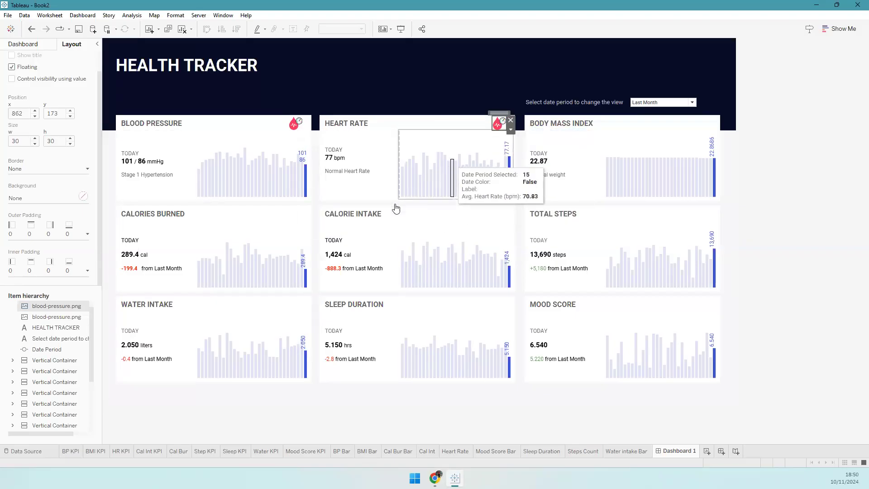
{"action": "left_click", "coordinate": [486, 180]}
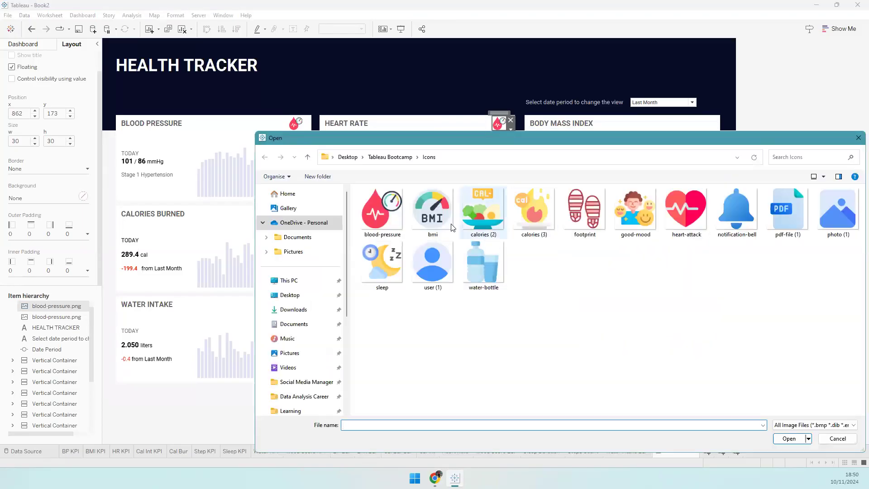
{"action": "left_click", "coordinate": [689, 221]}
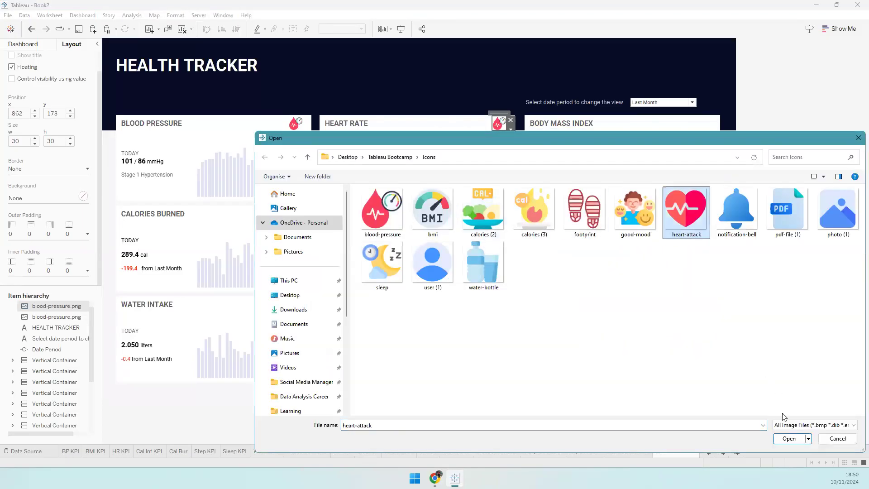
{"action": "left_click", "coordinate": [788, 441]}
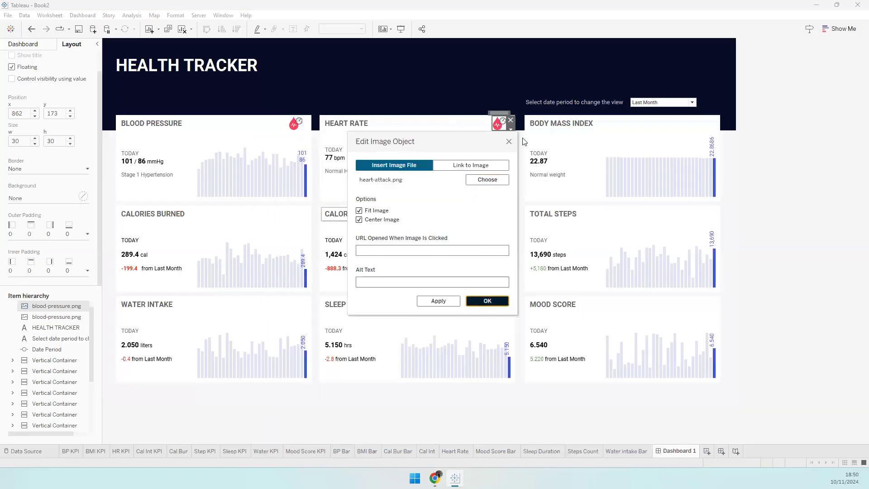
{"action": "key", "text": "Return"}
- Paste another copy onto the Body Mass Index card and change its image to bmi.png
{"action": "key", "text": "ctrl+v"}
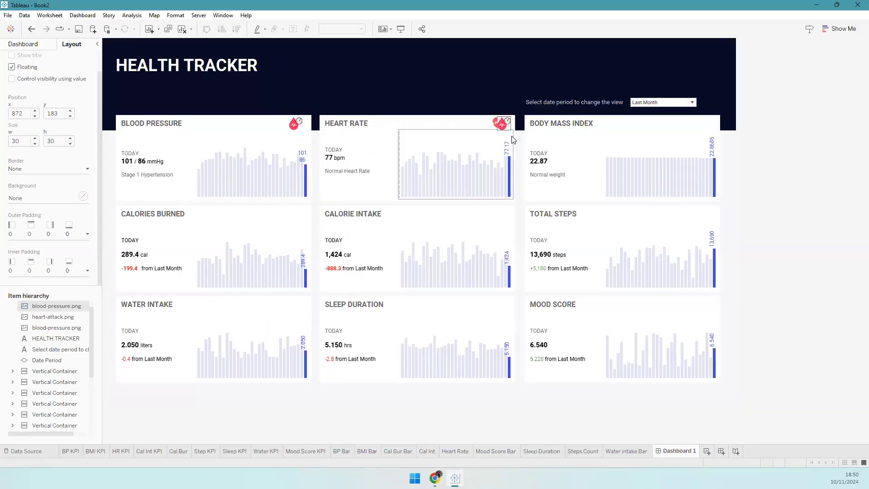
{"action": "key", "text": "shift+Right"}
{"action": "key", "text": "shift+Right"}
{"action": "key", "text": "shift+Right"}
{"action": "key", "text": "shift+Right"}
{"action": "key", "text": "shift+Right"}
{"action": "key", "text": "shift+Right"}
{"action": "key", "text": "shift+Right"}
{"action": "key", "text": "shift+Right"}
{"action": "key", "text": "shift+Right"}
{"action": "key", "text": "shift+Right"}
{"action": "key", "text": "shift+Right"}
{"action": "key", "text": "shift+Right"}
{"action": "key", "text": "shift+Right"}
{"action": "key", "text": "shift+Right"}
{"action": "key", "text": "shift+Right"}
{"action": "key", "text": "shift+Right"}
{"action": "key", "text": "shift+Right"}
{"action": "key", "text": "shift+Right"}
{"action": "key", "text": "shift+Right"}
{"action": "key", "text": "shift+Right"}
{"action": "left_click", "coordinate": [704, 123]}
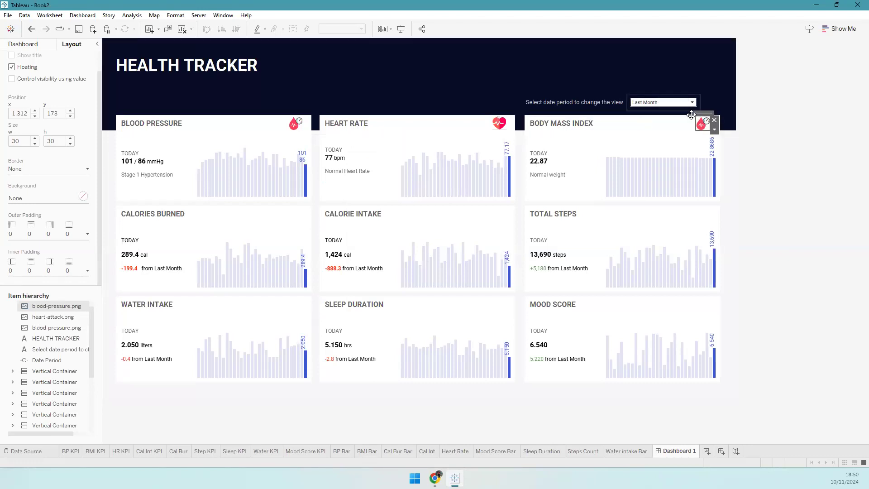
{"action": "right_click", "coordinate": [703, 122]}
{"action": "left_click", "coordinate": [721, 129]}
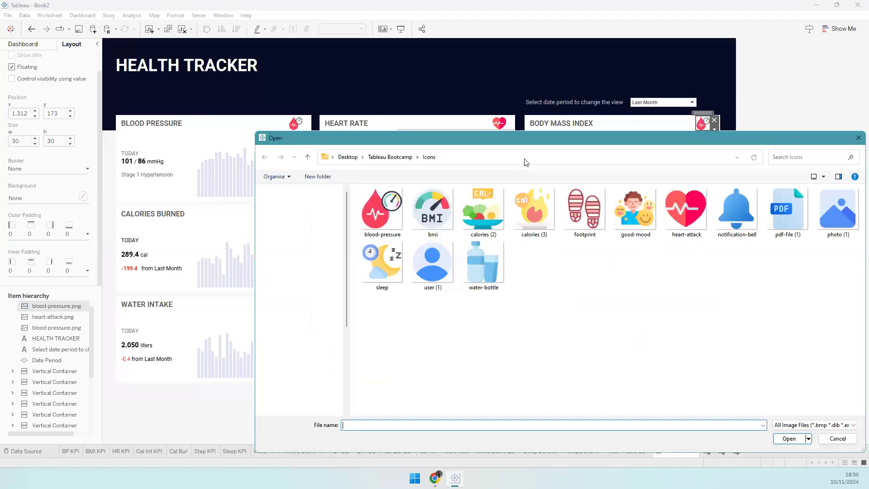
{"action": "double_click", "coordinate": [417, 202]}
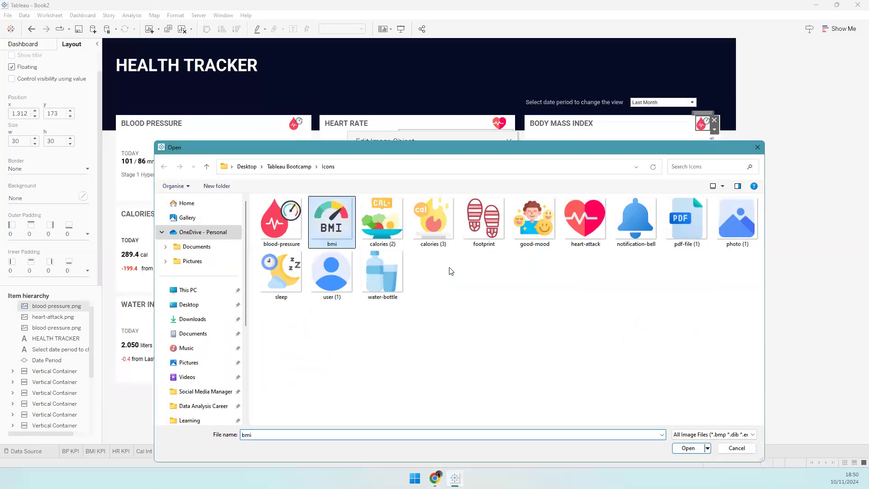
{"action": "key", "text": "Return"}
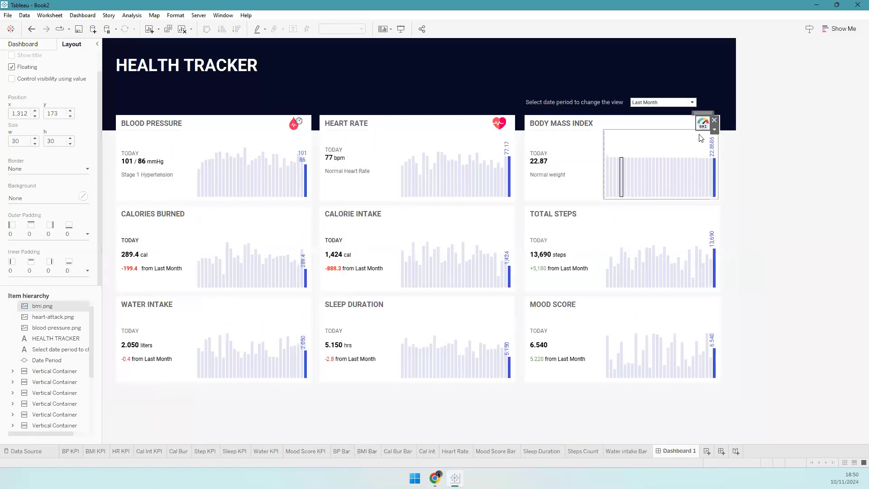
- Paste one more blood-pressure icon copy and move it onto Calories Burned
{"action": "left_click_drag", "start_coordinate": [704, 115], "coordinate": [704, 115]}
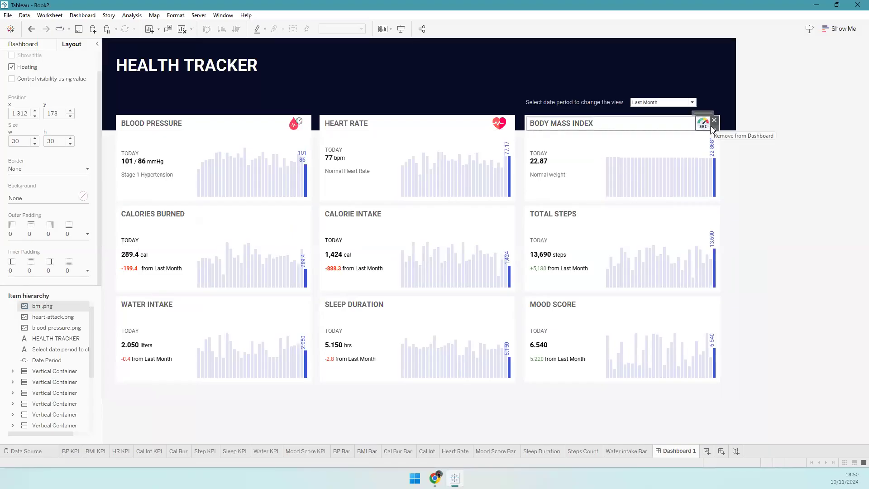
{"action": "key", "text": "ctrl+v"}
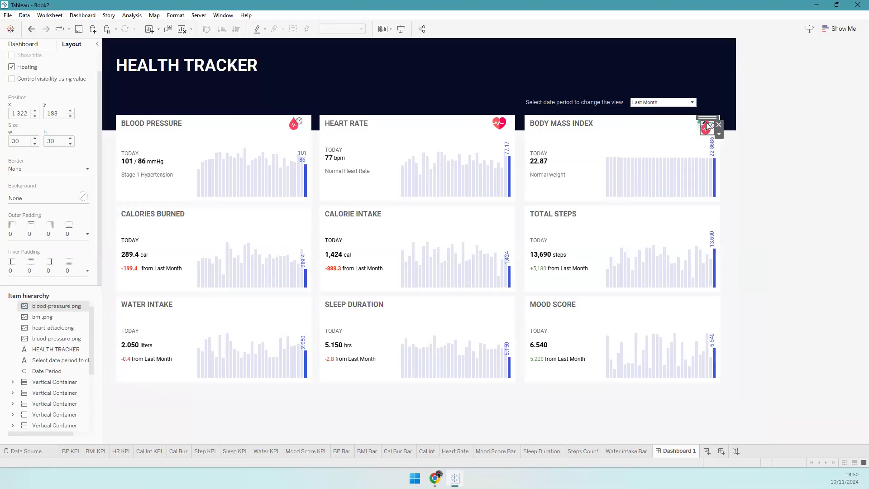
{"action": "mouse_move", "coordinate": [706, 119]}
{"action": "left_mouse_down"}
{"action": "mouse_move", "coordinate": [288, 213]}
{"action": "mouse_move", "coordinate": [294, 206]}
{"action": "left_mouse_up"}
- Give the Calories Burned icon the calories (3) image and copy it
{"action": "right_click", "coordinate": [295, 212]}
{"action": "left_click", "coordinate": [311, 220]}
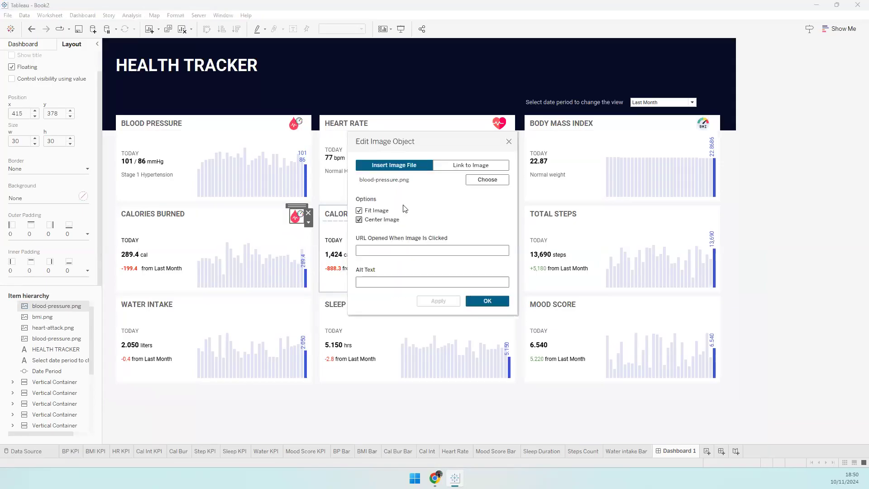
{"action": "left_click", "coordinate": [483, 181]}
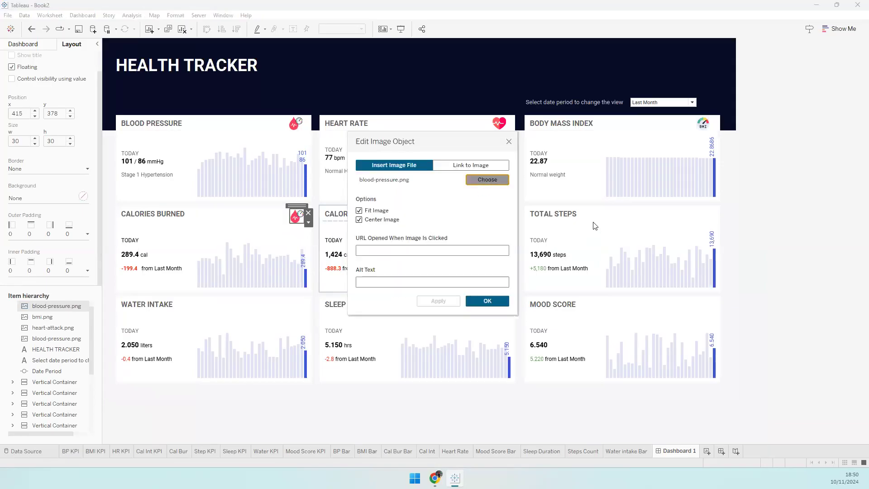
{"action": "double_click", "coordinate": [386, 232]}
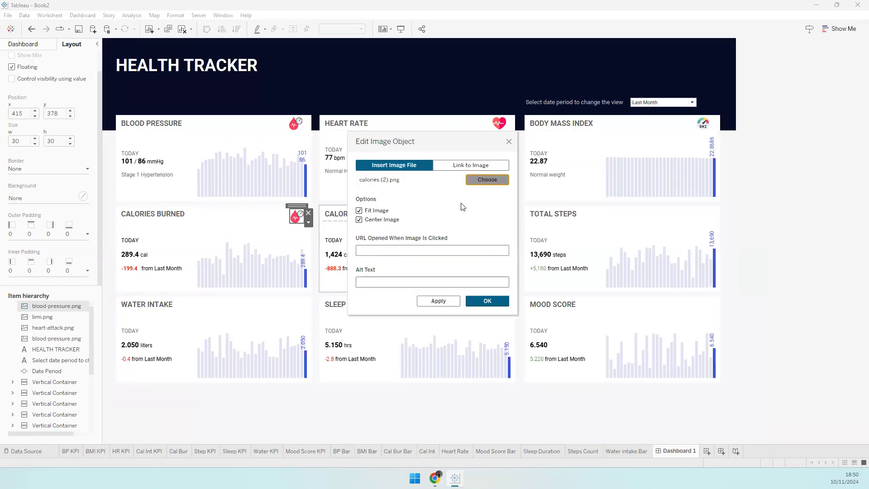
{"action": "double_click", "coordinate": [436, 217]}
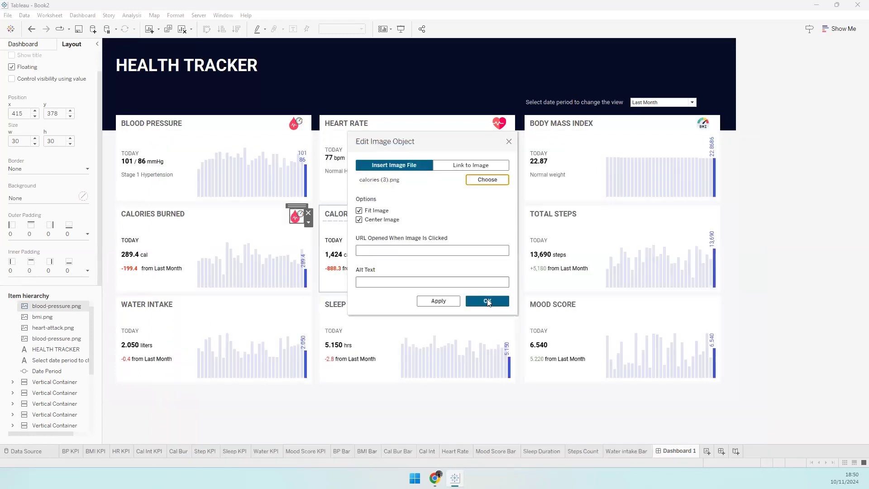
{"action": "left_click", "coordinate": [308, 224]}
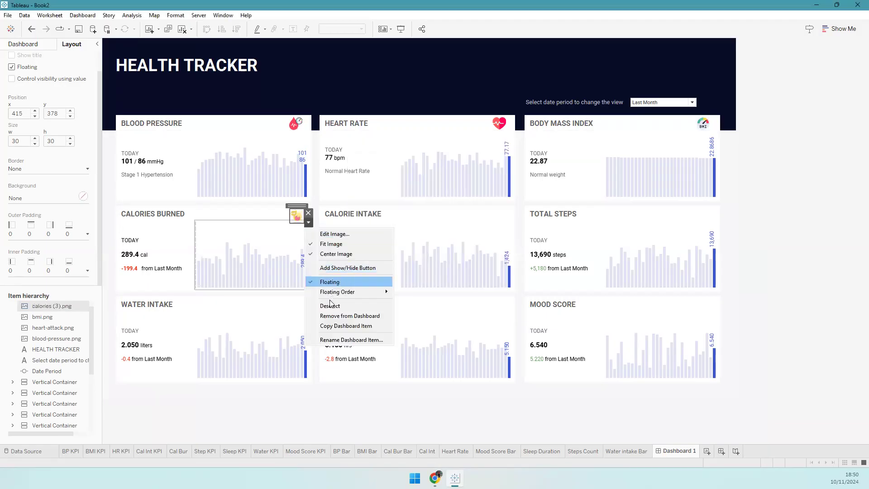
{"action": "left_click", "coordinate": [330, 325]}
- Paste a copy onto Calorie Intake and set its image to calories (2)
{"action": "key", "text": "ctrl+v"}
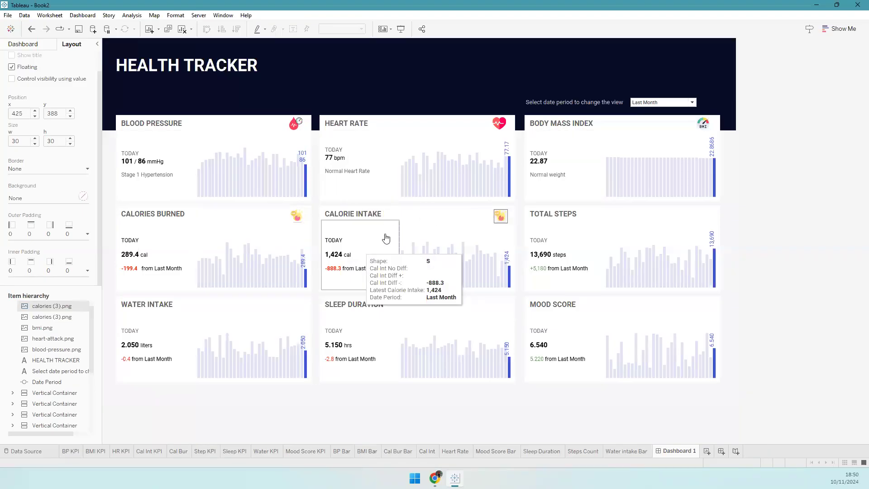
{"action": "right_click", "coordinate": [500, 215]}
{"action": "left_click", "coordinate": [537, 222]}
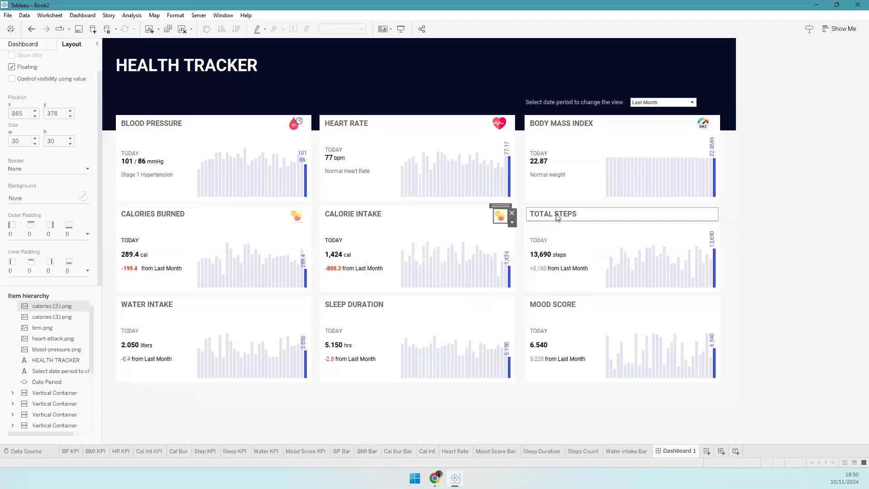
{"action": "left_click", "coordinate": [481, 180]}
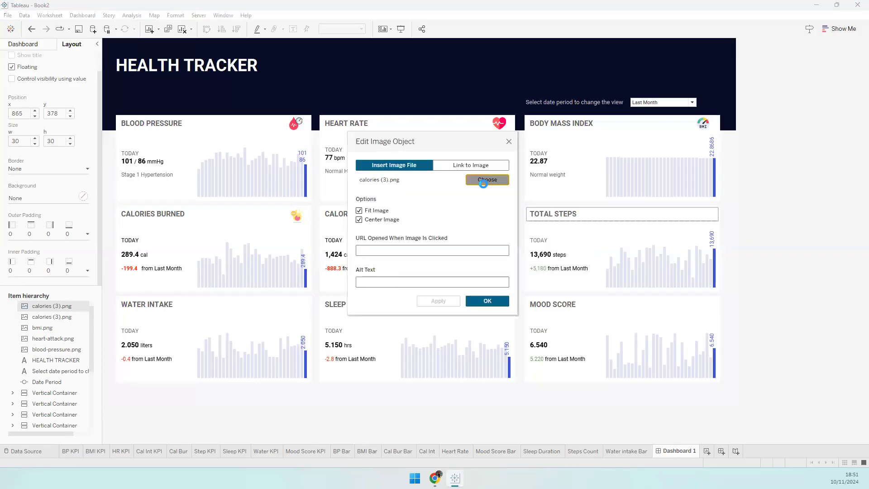
{"action": "double_click", "coordinate": [387, 229]}
{"action": "key", "text": "Return"}
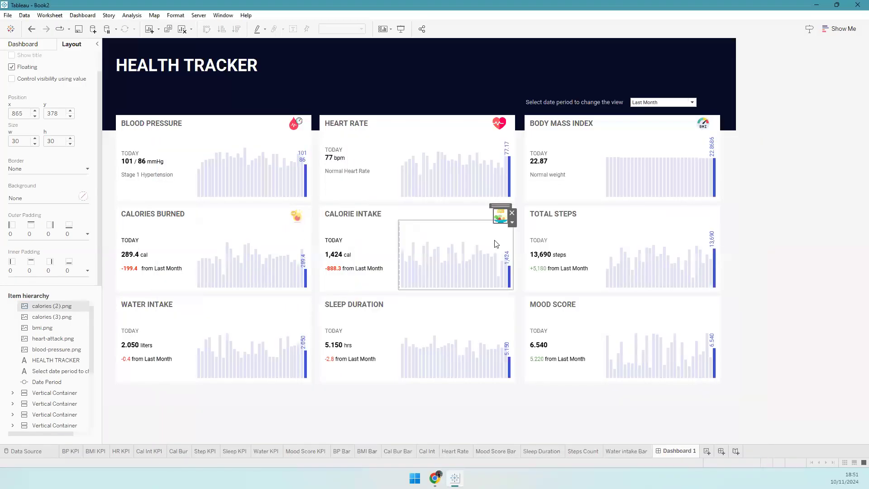
- Paste a copy into the Total Steps header and set its image to footprint
{"action": "key", "text": "ctrl+v"}
{"action": "key", "text": "shift+Up"}
{"action": "key", "text": "shift+Right"}
{"action": "key", "text": "shift+Right"}
{"action": "key", "text": "shift+Right"}
{"action": "key", "text": "shift+Right"}
{"action": "key", "text": "shift+Right"}
{"action": "key", "text": "shift+Right"}
{"action": "key", "text": "shift+Right"}
{"action": "key", "text": "shift+Right"}
{"action": "key", "text": "shift+Right"}
{"action": "key", "text": "shift+Right"}
{"action": "key", "text": "shift+Right"}
{"action": "key", "text": "shift+Right"}
{"action": "key", "text": "shift+Right"}
{"action": "key", "text": "shift+Right"}
{"action": "key", "text": "shift+Right"}
{"action": "key", "text": "shift+Right"}
{"action": "key", "text": "shift+Right"}
{"action": "key", "text": "shift+Right"}
{"action": "key", "text": "shift+Right"}
{"action": "key", "text": "shift+Right"}
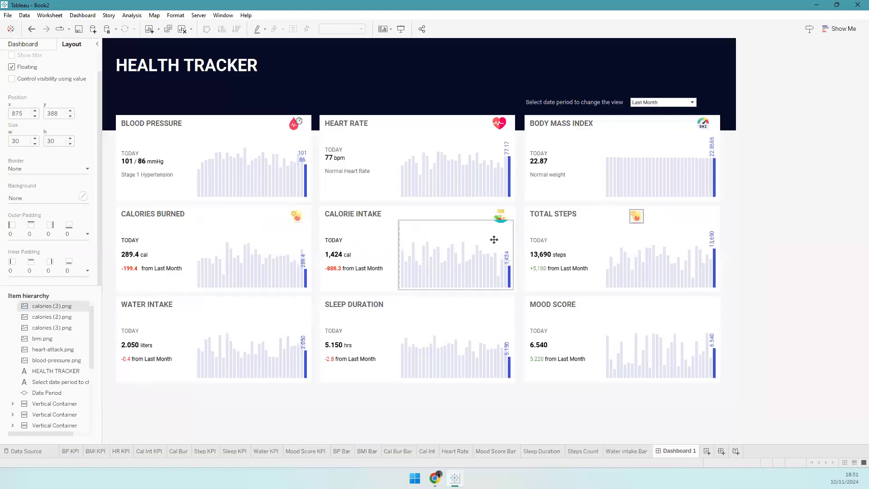
{"action": "key", "text": "shift+Right"}
{"action": "key", "text": "shift+Right"}
{"action": "key", "text": "shift+Right"}
{"action": "key", "text": "shift+Right"}
{"action": "key", "text": "shift+Right"}
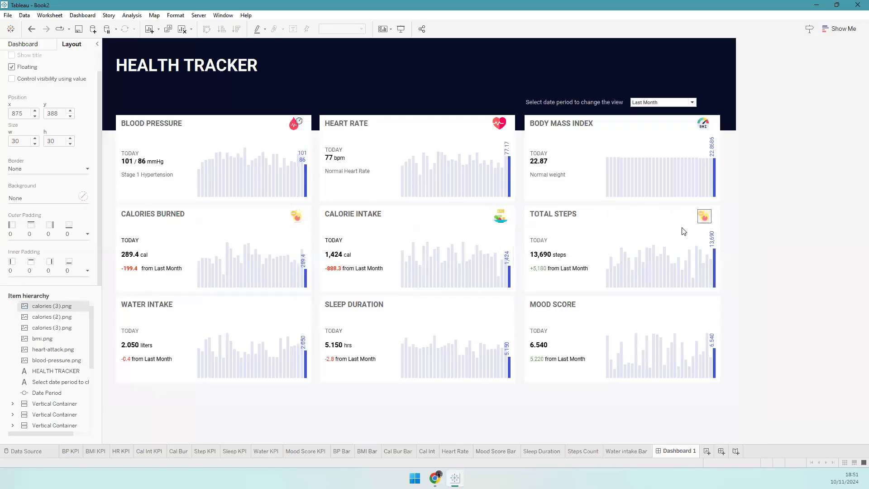
{"action": "right_click", "coordinate": [699, 215]}
{"action": "left_click", "coordinate": [722, 223]}
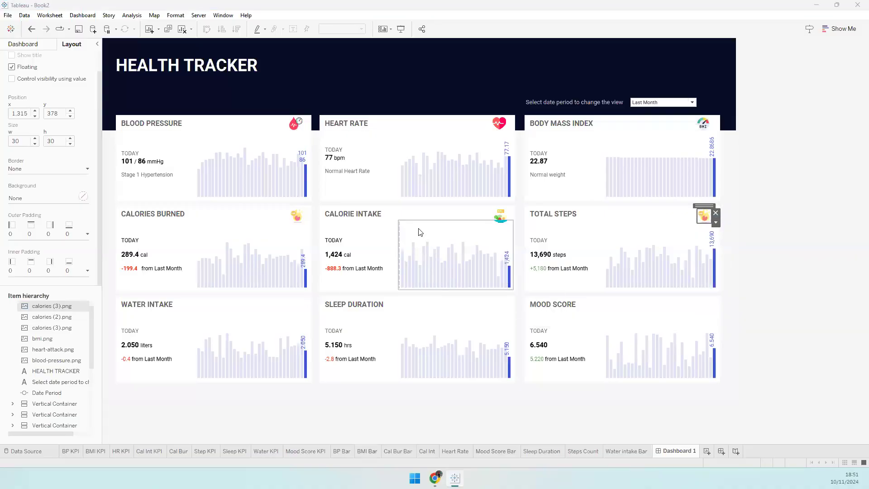
{"action": "left_click", "coordinate": [488, 178]}
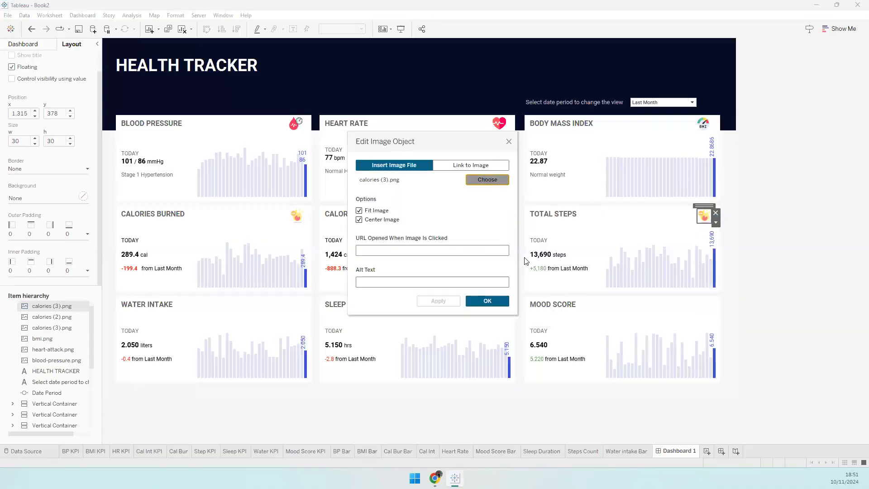
{"action": "double_click", "coordinate": [473, 234]}
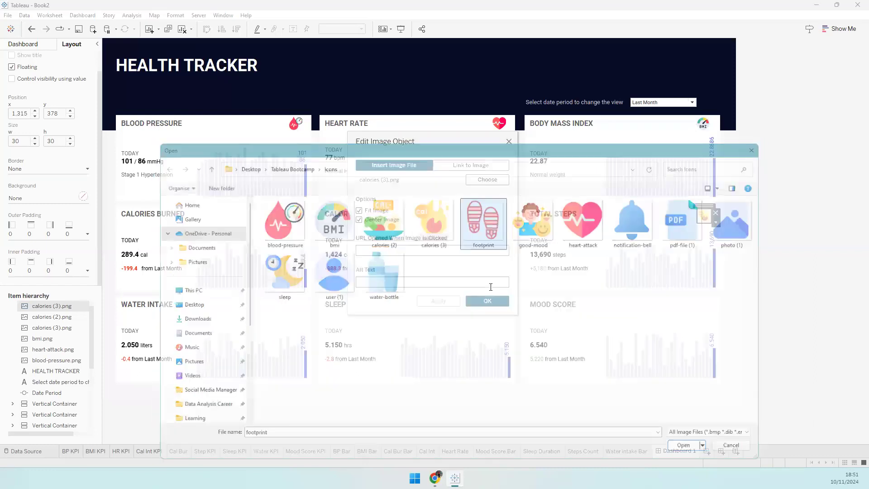
{"action": "key", "text": "Return"}
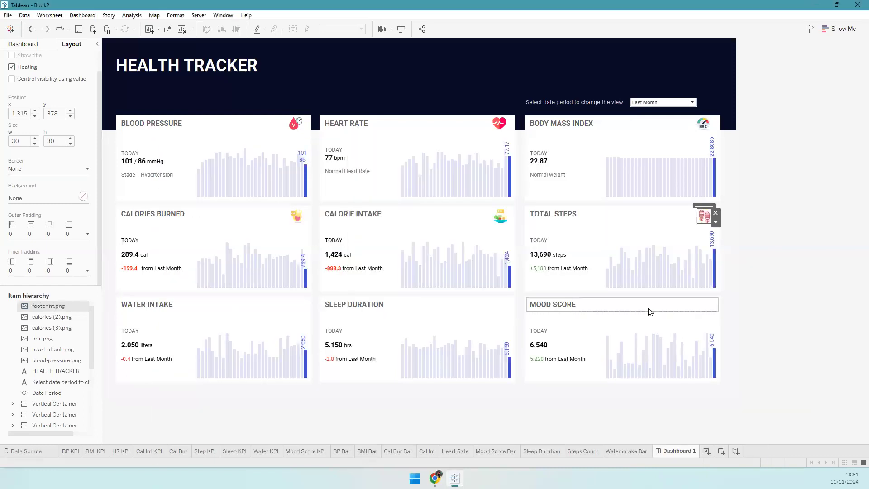
- Paste another calories icon copy and nudge it toward Mood Score
{"action": "key", "text": "ctrl+v"}
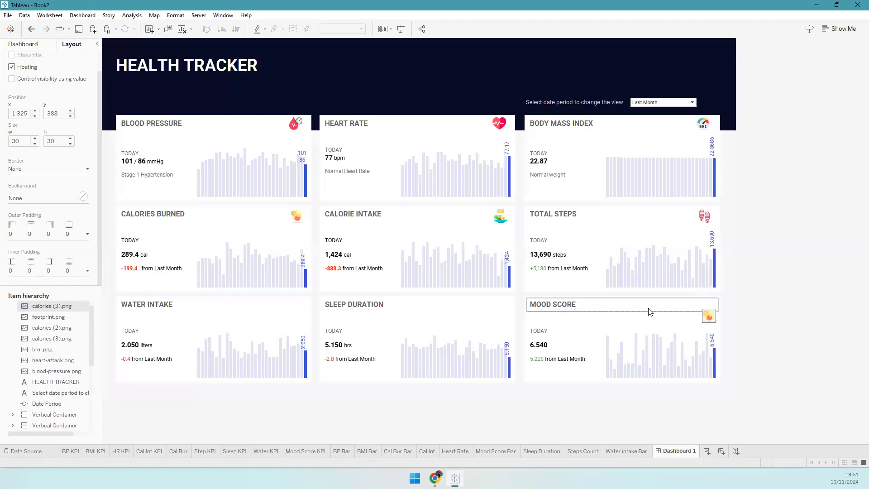
{"action": "key", "text": "shift+Right"}
{"action": "key", "text": "shift+Up"}
{"action": "key", "text": "shift+Down"}
- Move the copied icon onto Mood Score and change its image to the good-mood icon
{"action": "left_click_drag", "start_coordinate": [710, 303], "coordinate": [709, 303]}
{"action": "left_click", "coordinate": [720, 312]}
{"action": "left_click", "coordinate": [739, 311]}
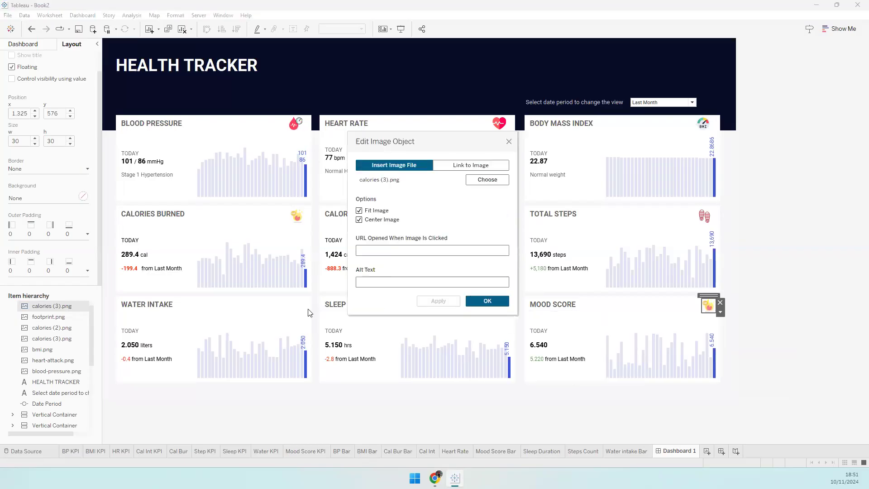
{"action": "left_click", "coordinate": [483, 181]}
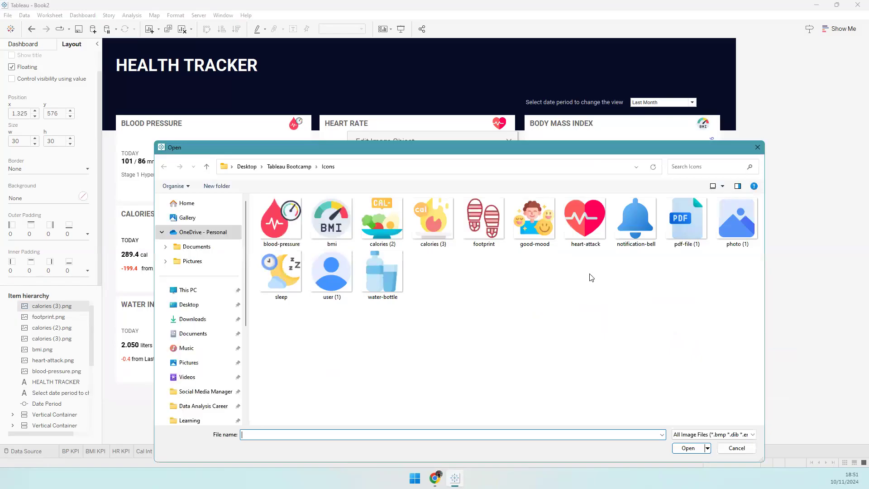
{"action": "double_click", "coordinate": [548, 236]}
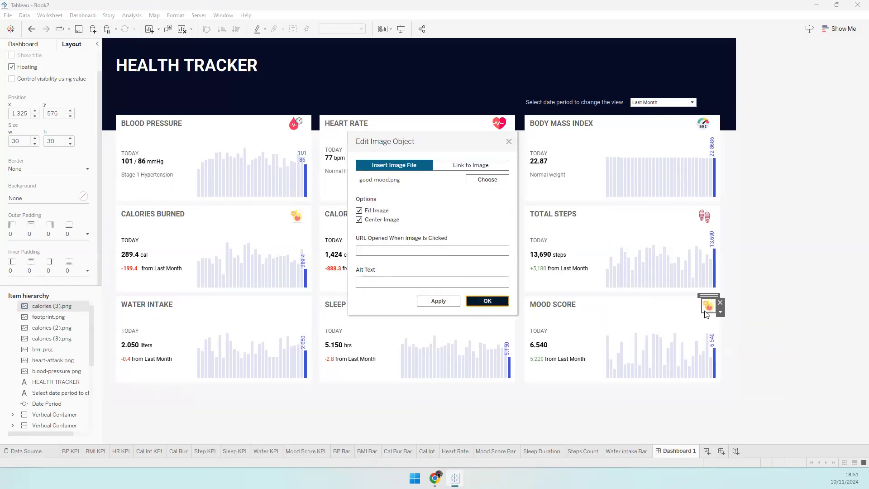
{"action": "key", "text": "Return"}
{"action": "left_click", "coordinate": [719, 311]}
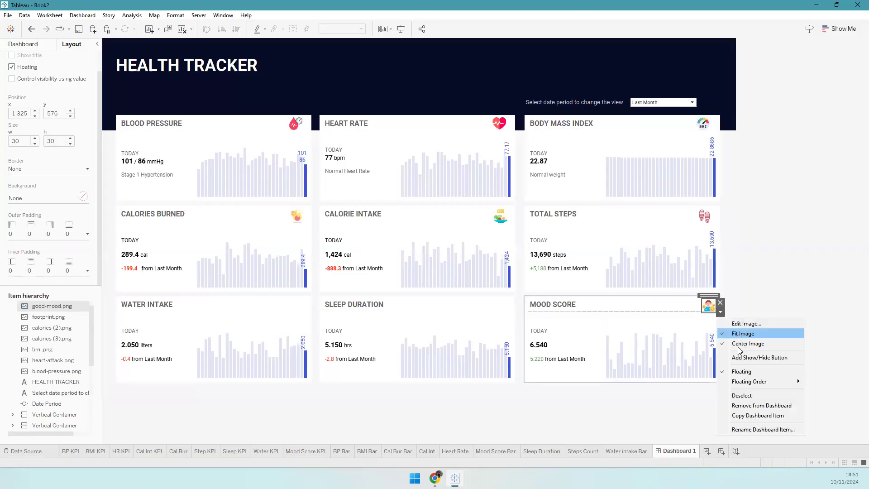
{"action": "left_click", "coordinate": [706, 312]}
- Paste an icon into the Sleep Duration header, set it to the sleep icon, and copy it
{"action": "key", "text": "ctrl+v"}
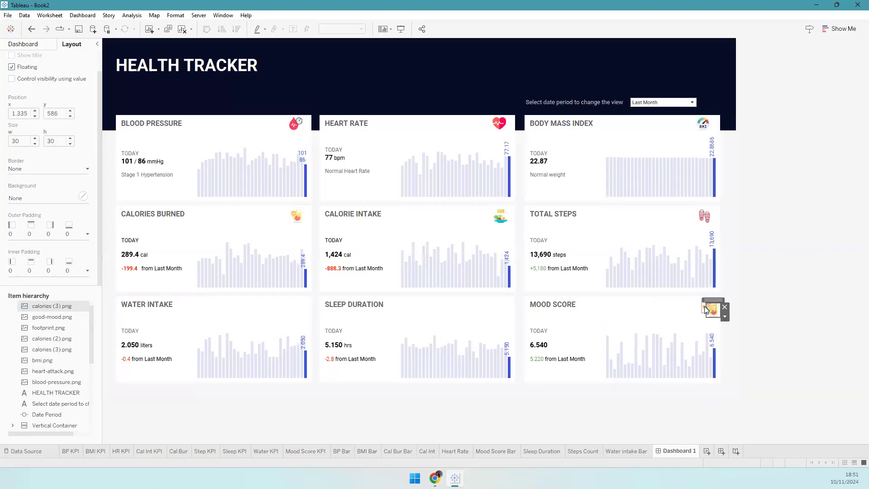
{"action": "key", "text": "shift+Left"}
{"action": "key", "text": "shift+Left"}
{"action": "key", "text": "shift+Left"}
{"action": "key", "text": "shift+Left"}
{"action": "key", "text": "shift+Left"}
{"action": "key", "text": "shift+Left"}
{"action": "key", "text": "shift+Left"}
{"action": "key", "text": "shift+Left"}
{"action": "key", "text": "shift+Left"}
{"action": "key", "text": "shift+Left"}
{"action": "key", "text": "shift+Left"}
{"action": "key", "text": "shift+Left"}
{"action": "key", "text": "shift+Left"}
{"action": "key", "text": "shift+Left"}
{"action": "key", "text": "shift+Left"}
{"action": "key", "text": "shift+Left"}
{"action": "key", "text": "shift+Left"}
{"action": "key", "text": "shift+Left"}
{"action": "key", "text": "shift+Left"}
{"action": "key", "text": "shift+Left"}
{"action": "key", "text": "shift+Left"}
{"action": "key", "text": "shift+Right"}
{"action": "left_click_drag", "start_coordinate": [498, 305], "coordinate": [498, 304]}
{"action": "right_click", "coordinate": [499, 305]}
{"action": "left_click", "coordinate": [599, 397]}
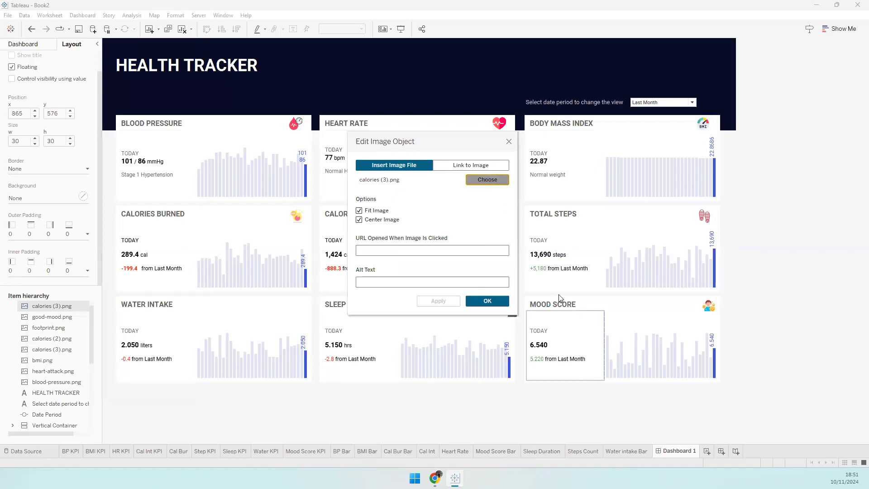
{"action": "key", "text": "Return"}
{"action": "left_click", "coordinate": [282, 276]}
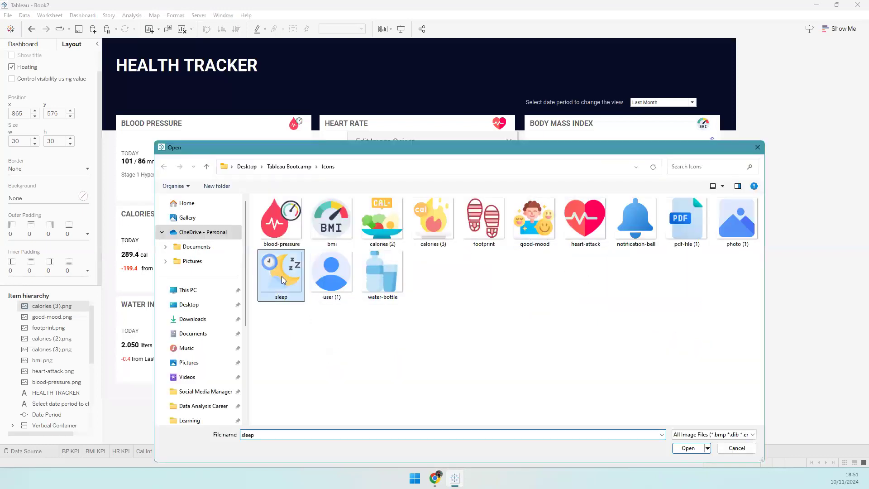
{"action": "key", "text": "Return"}
{"action": "left_click", "coordinate": [487, 301]}
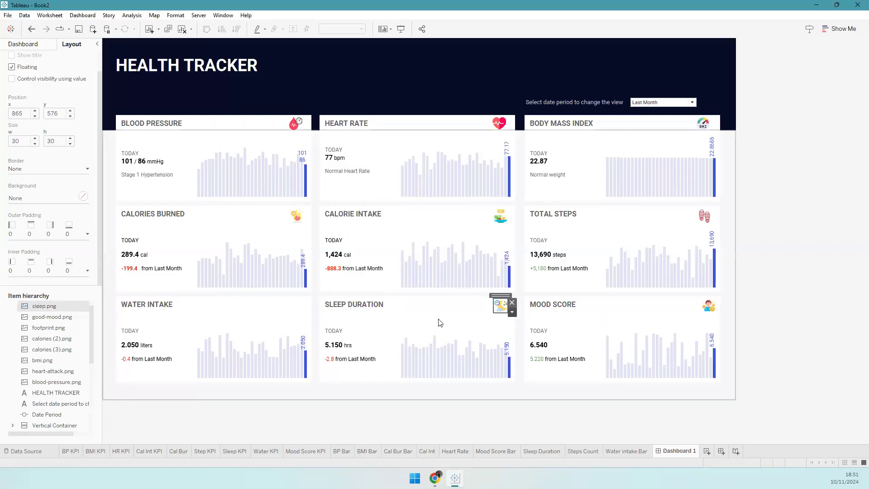
{"action": "left_click", "coordinate": [511, 311]}
{"action": "left_click", "coordinate": [534, 414]}
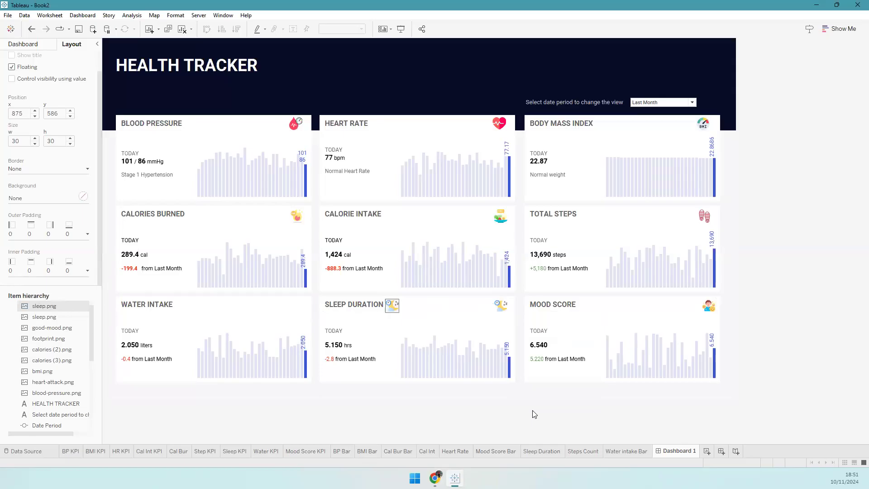
- Put the copy on Water Intake with water-bottle.png, then compare against the Chrome reference
{"action": "key", "text": "shift+Left"}
{"action": "key", "text": "shift+Left"}
{"action": "key", "text": "shift+Left"}
{"action": "key", "text": "shift+Left"}
{"action": "key", "text": "shift+Left"}
{"action": "key", "text": "shift+Left"}
{"action": "key", "text": "shift+Left"}
{"action": "key", "text": "shift+Left"}
{"action": "key", "text": "shift+Left"}
{"action": "key", "text": "shift+Left"}
{"action": "key", "text": "shift+Left"}
{"action": "key", "text": "shift+Left"}
{"action": "key", "text": "shift+Left"}
{"action": "key", "text": "shift+Left"}
{"action": "key", "text": "shift+Left"}
{"action": "key", "text": "shift+Left"}
{"action": "key", "text": "shift+Left"}
{"action": "key", "text": "shift+Left"}
{"action": "key", "text": "shift+Left"}
{"action": "key", "text": "shift+Left"}
{"action": "key", "text": "shift+Right"}
{"action": "key", "text": "shift+Right"}
{"action": "key", "text": "shift+Right"}
{"action": "key", "text": "shift+Right"}
{"action": "key", "text": "shift+Right"}
{"action": "left_click", "coordinate": [299, 307]}
{"action": "left_click", "coordinate": [309, 312]}
{"action": "left_click", "coordinate": [318, 313]}
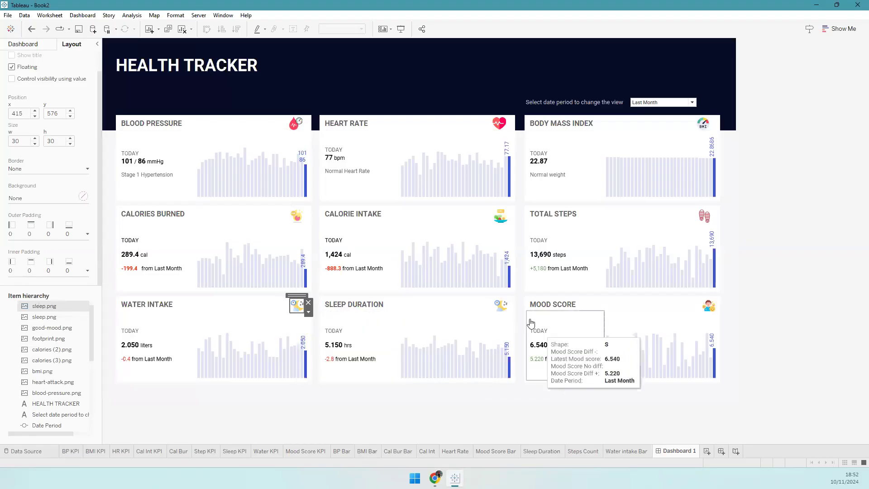
{"action": "left_click", "coordinate": [484, 183]}
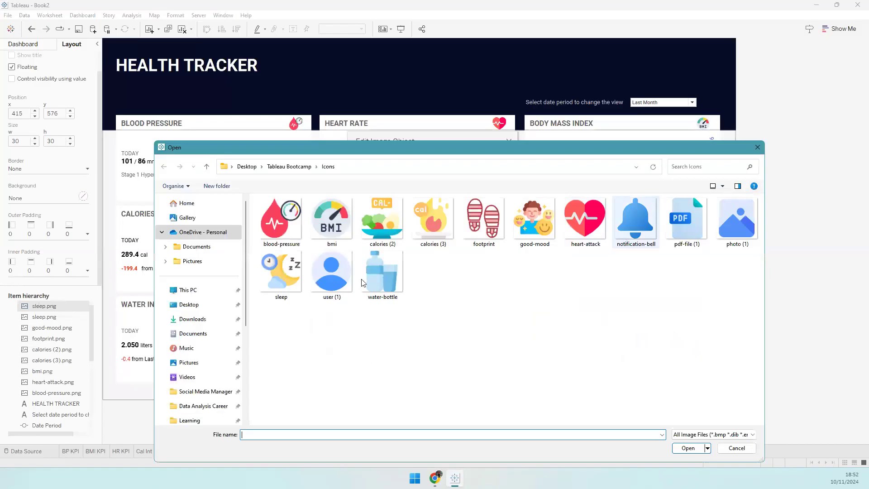
{"action": "left_click", "coordinate": [364, 281]}
{"action": "key", "text": "Return"}
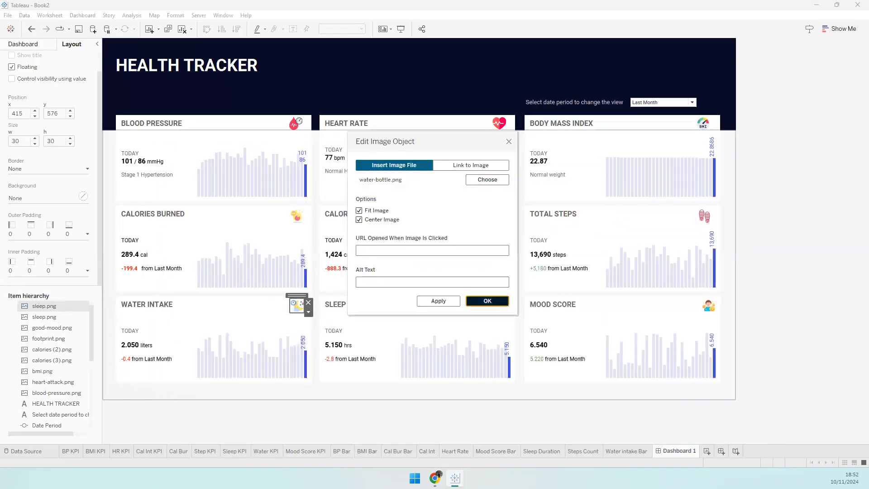
{"action": "key", "text": "Return"}
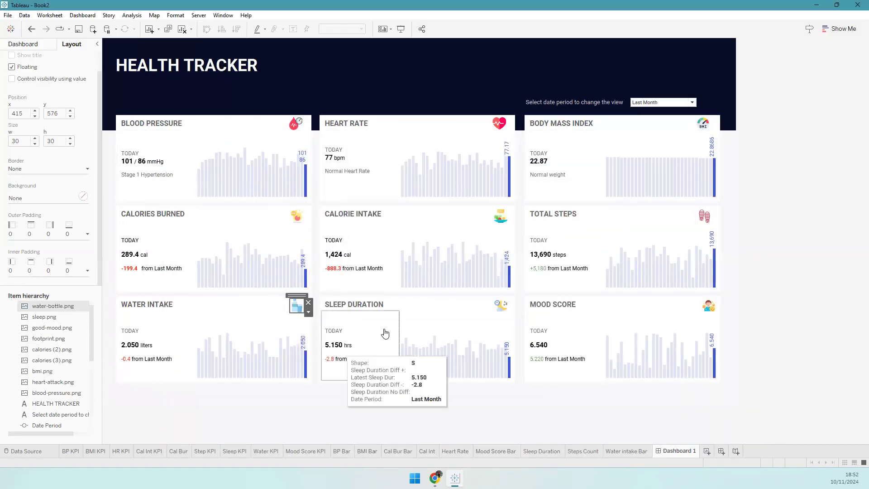
{"action": "left_click", "coordinate": [488, 408]}
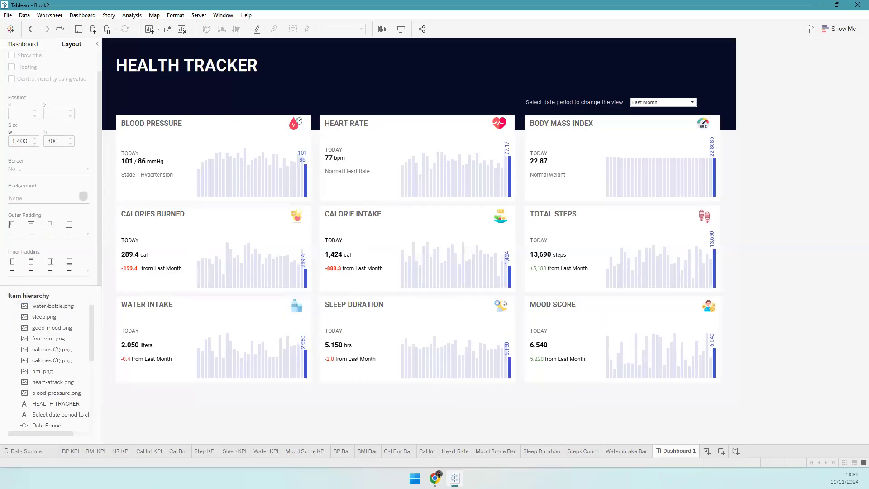
{"action": "left_click", "coordinate": [435, 475]}
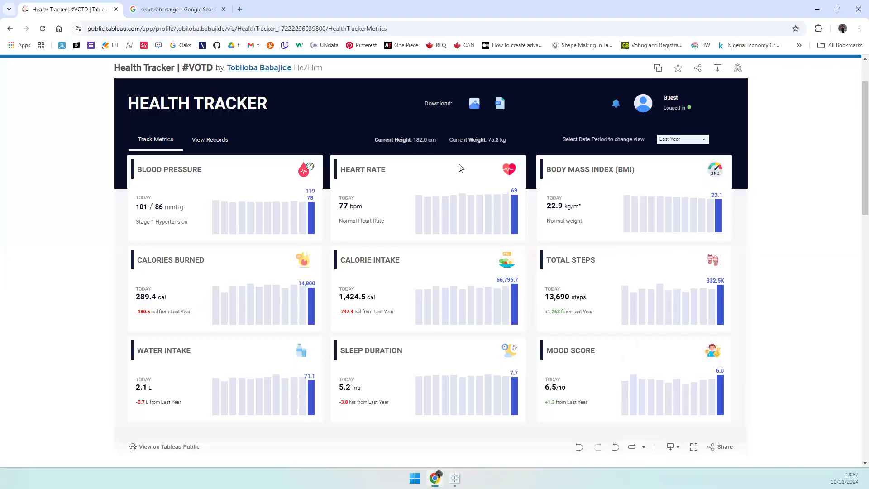
{"action": "left_click", "coordinate": [455, 478]}
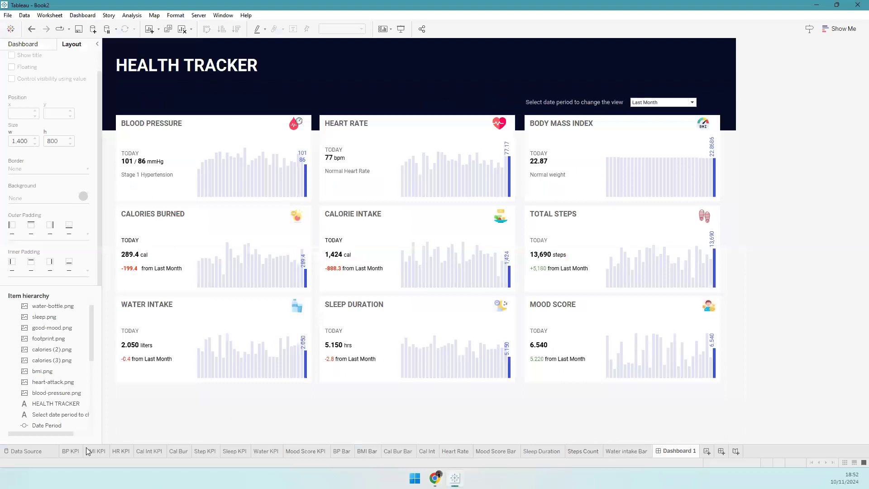
- On a new sheet, show Height (cm) and Weight (kg) as text, filtered to Latest Day = True
{"action": "left_click", "coordinate": [707, 451]}
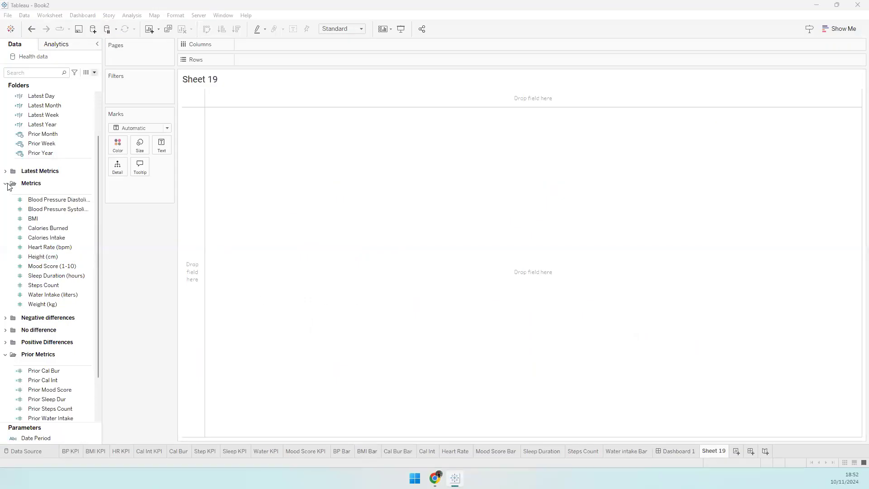
{"action": "left_click", "coordinate": [221, 128]}
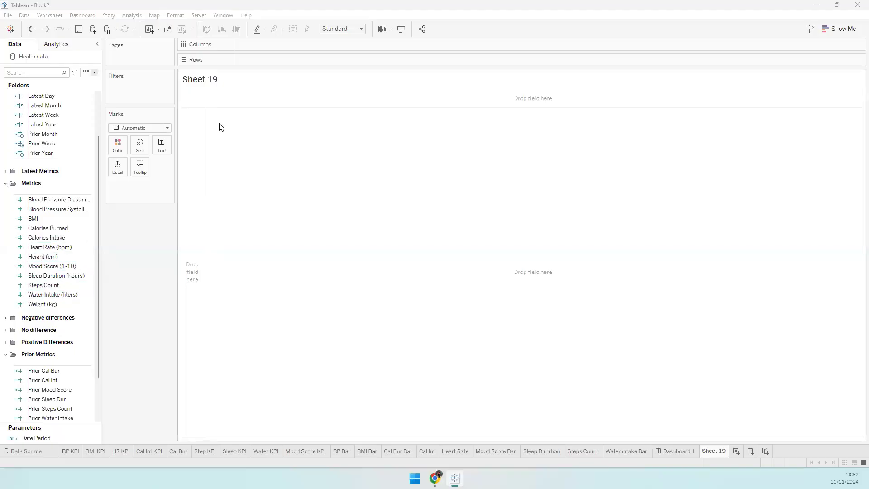
{"action": "left_click", "coordinate": [45, 256]}
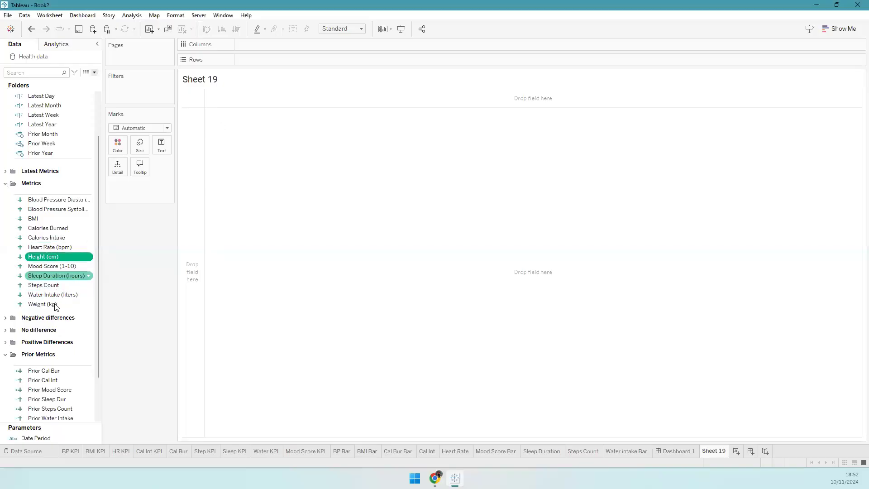
{"action": "left_click", "coordinate": [45, 304], "text": "ctrl"}
{"action": "left_click_drag", "start_coordinate": [156, 168], "coordinate": [161, 149]}
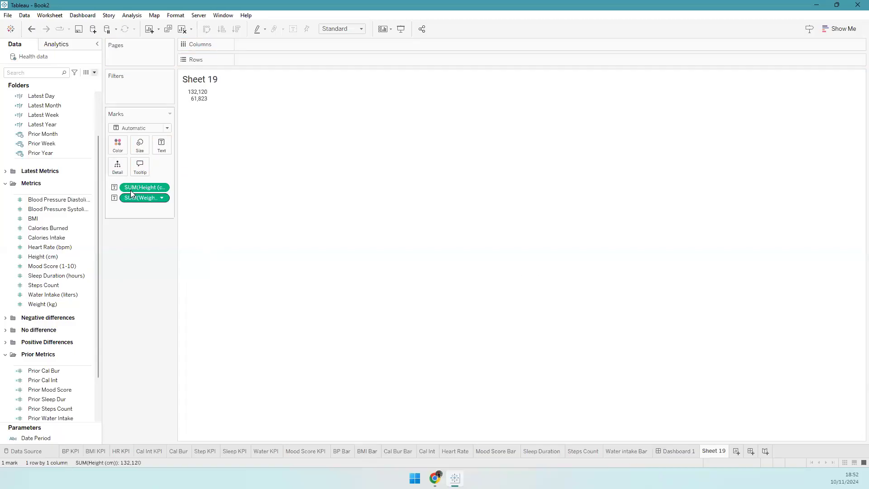
{"action": "scroll", "coordinate": [54, 184], "scroll_direction": "up", "scroll_amount": 3}
{"action": "left_click_drag", "start_coordinate": [40, 151], "coordinate": [333, 180]}
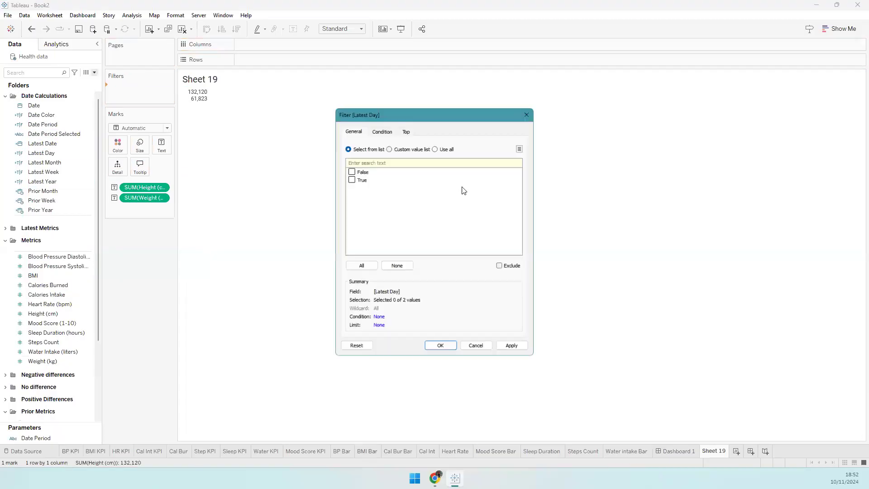
{"action": "left_click", "coordinate": [426, 347]}
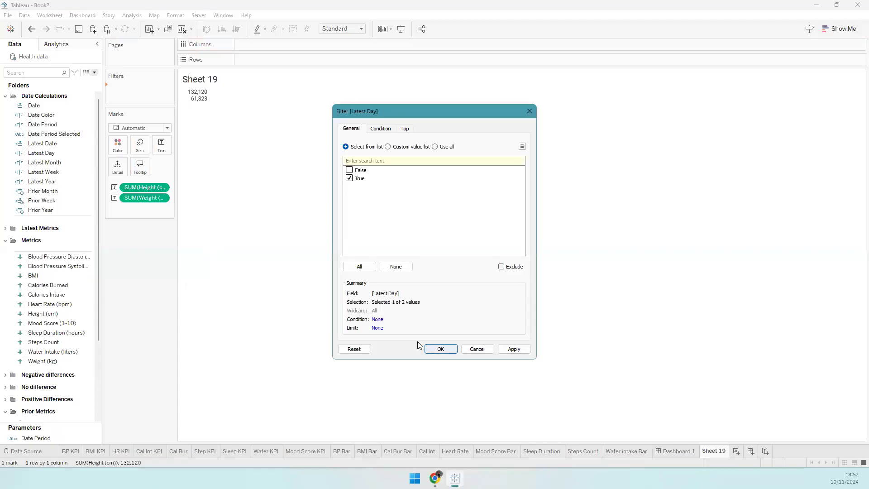
- Edit the label to read 'Current height:' and 'Current Weight:' before each value on one line
{"action": "left_click", "coordinate": [164, 150]}
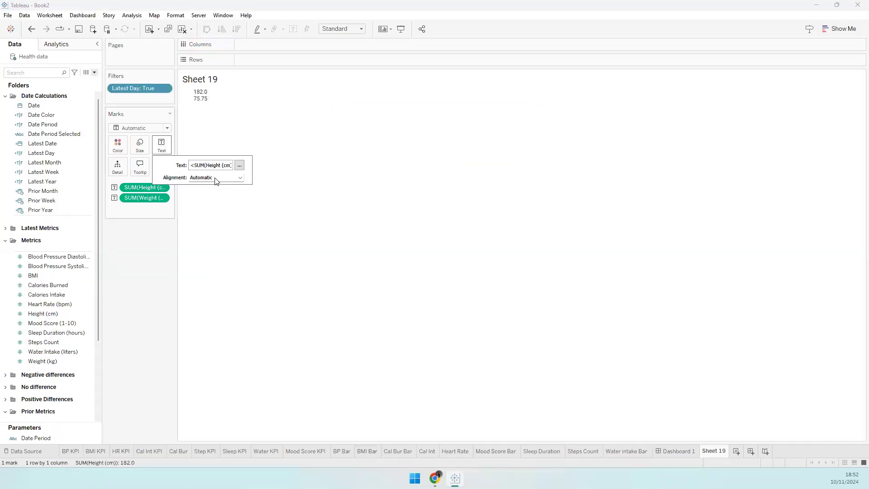
{"action": "left_click", "coordinate": [238, 166]}
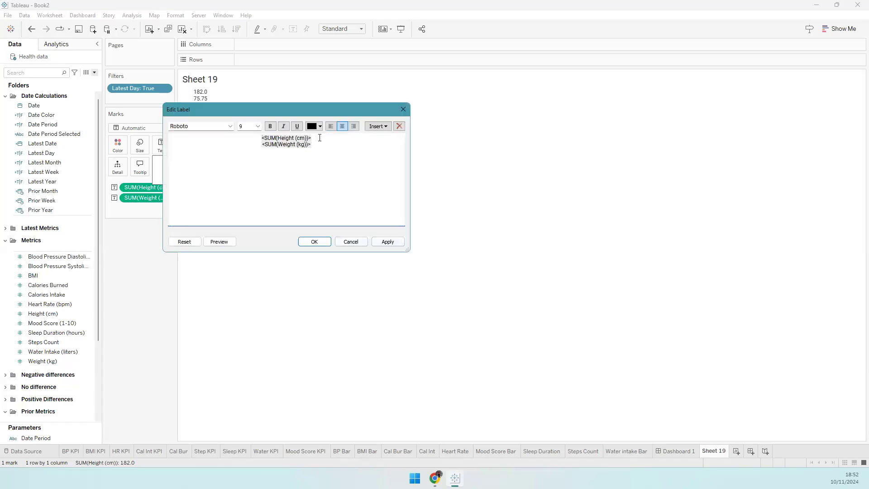
{"action": "key", "text": "Return"}
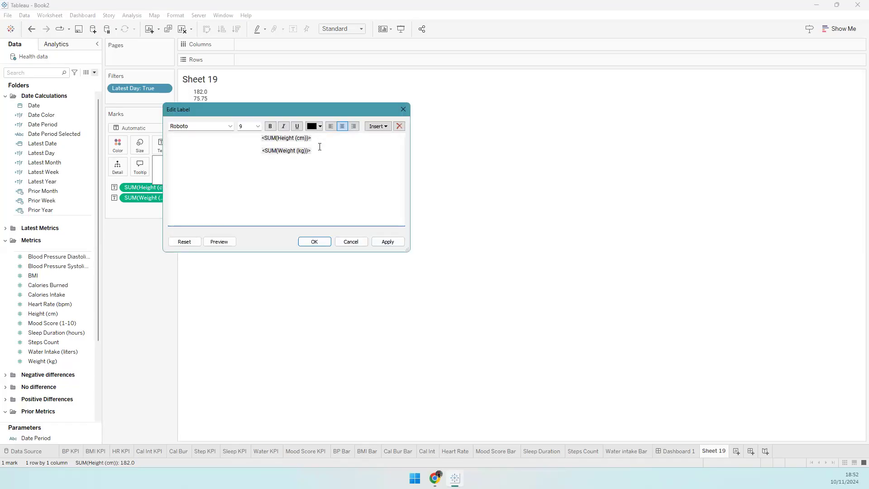
{"action": "key", "text": "Return"}
{"action": "key", "text": "BackSpace"}
{"action": "key", "text": "BackSpace"}
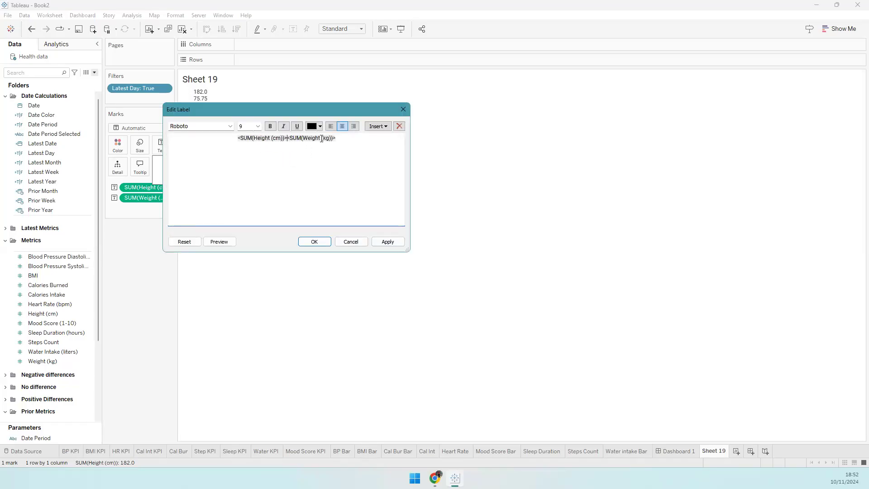
{"action": "left_click", "coordinate": [207, 138]}
{"action": "type", "text": "hEIGHT (C"}
{"action": "key", "text": "BackSpace"}
{"action": "key", "text": "BackSpace"}
{"action": "key", "text": "BackSpace"}
{"action": "key", "text": "BackSpace"}
{"action": "key", "text": "BackSpace"}
{"action": "key", "text": "BackSpace"}
{"action": "key", "text": "BackSpace"}
{"action": "key", "text": "BackSpace"}
{"action": "key", "text": "BackSpace"}
{"action": "type", "text": "Hurrent height:"}
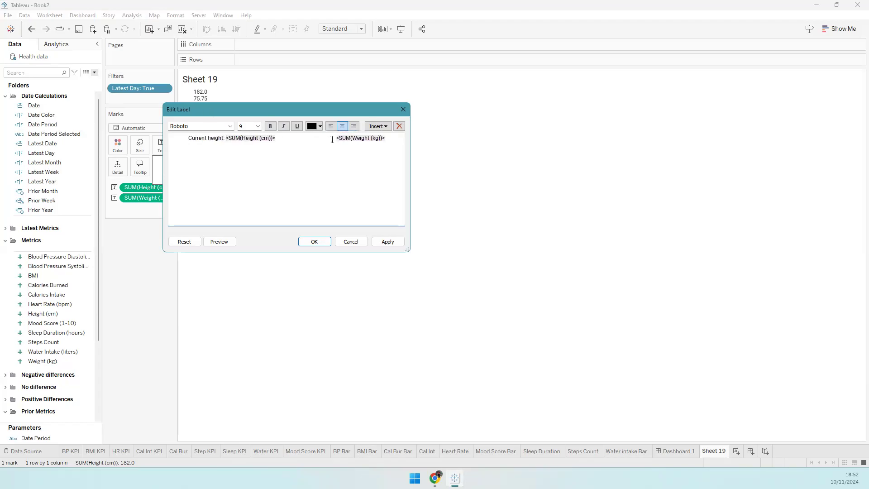
{"action": "left_click", "coordinate": [332, 139]}
{"action": "type", "text": "Current Weight"}
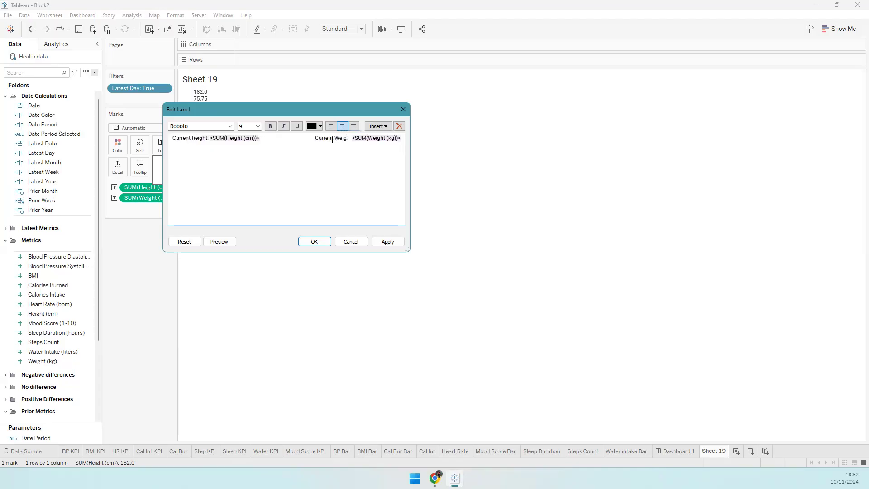
{"action": "key", "text": "BackSpace"}
{"action": "type", "text": ":"}
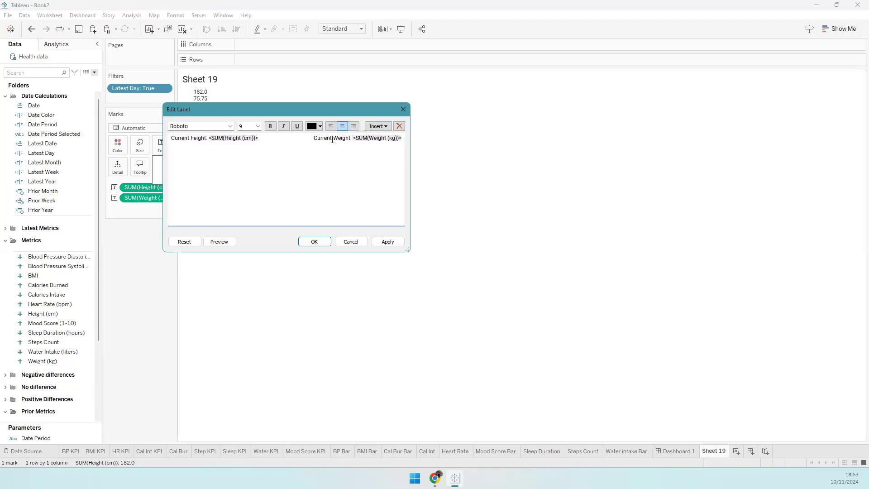
- Make the label light grey and bold, adding 'cm' after the height value
{"action": "double_click", "coordinate": [229, 138]}
{"action": "key", "text": "ctrl+a"}
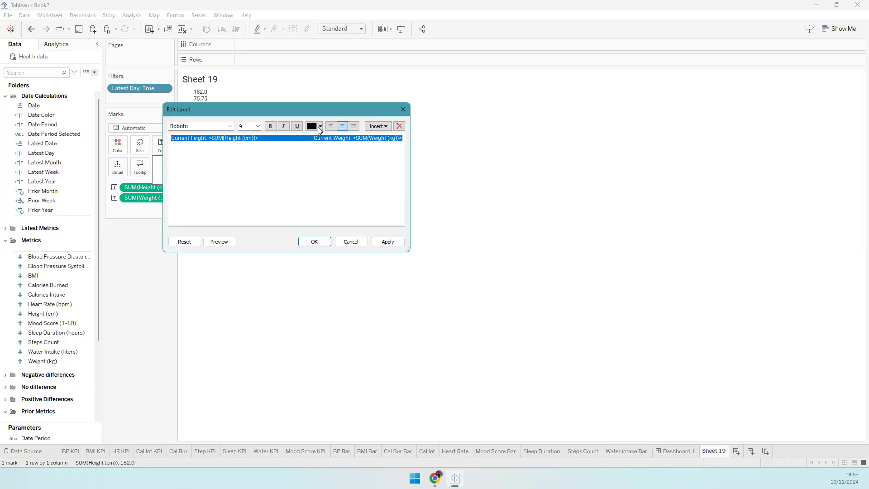
{"action": "left_click", "coordinate": [319, 127]}
{"action": "left_click", "coordinate": [321, 161]}
{"action": "left_click", "coordinate": [271, 126]}
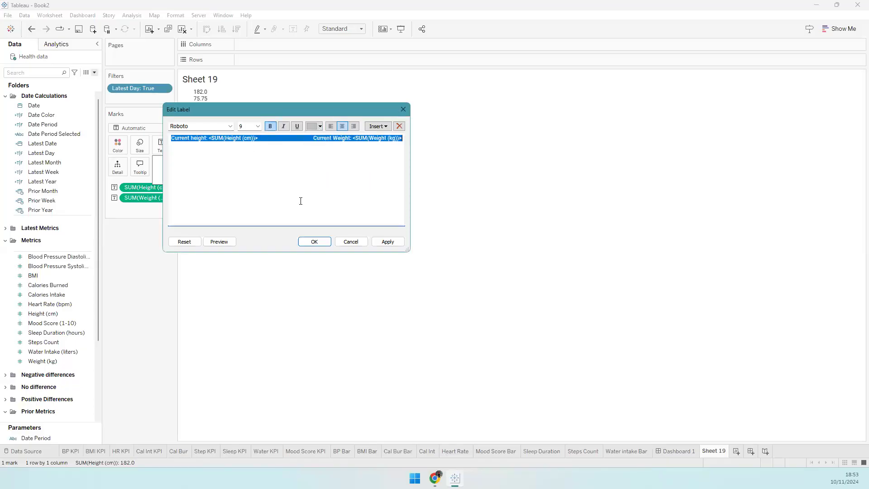
{"action": "left_click", "coordinate": [261, 138]}
{"action": "type", "text": "cm"}
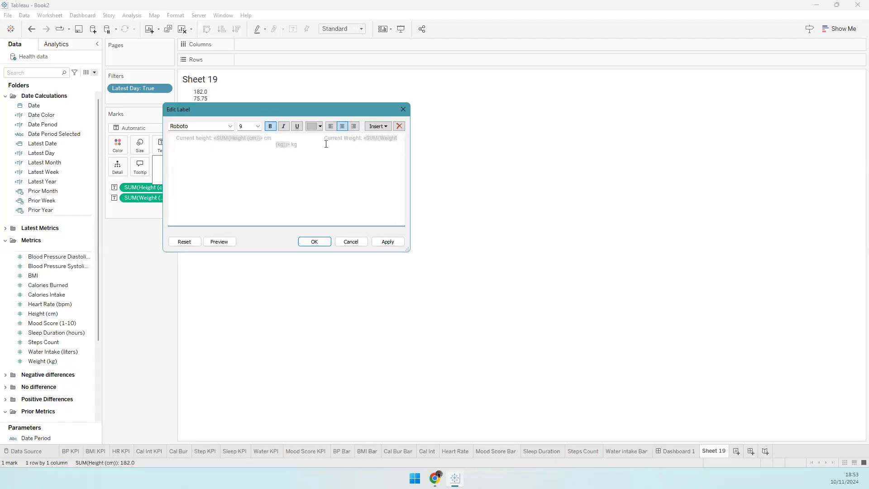
- Set the label font size to 10 and make the sheet fill the Entire View
{"action": "key", "text": "ctrl+a"}
{"action": "left_click", "coordinate": [255, 129]}
{"action": "key", "text": "Return"}
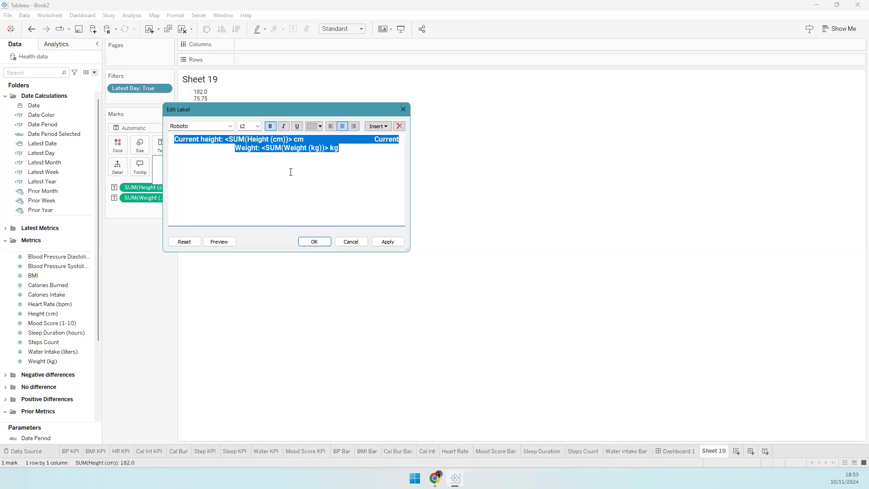
{"action": "left_click", "coordinate": [258, 129]}
{"action": "left_click", "coordinate": [244, 150]}
{"action": "left_click", "coordinate": [306, 240]}
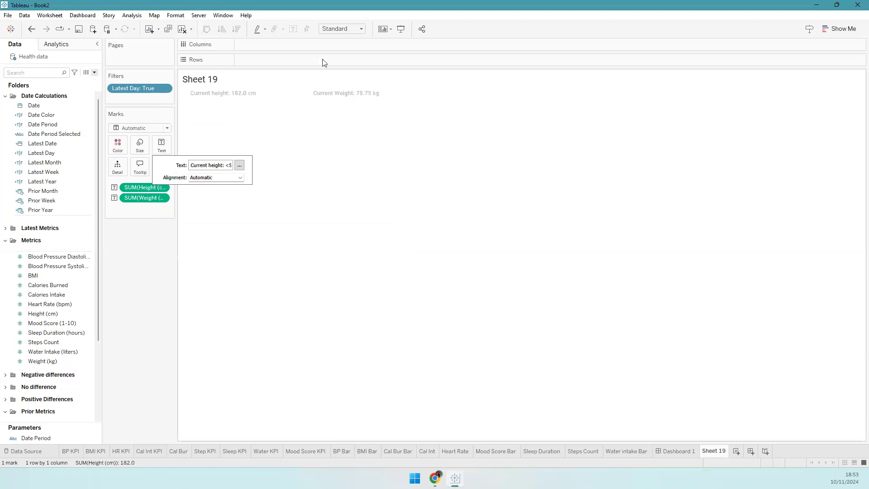
{"action": "left_click", "coordinate": [342, 28]}
{"action": "left_click", "coordinate": [338, 60]}
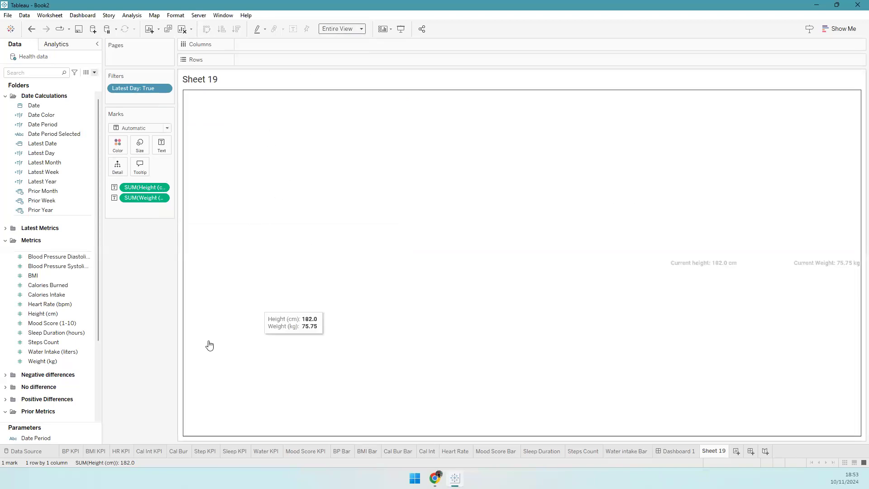
- Centre the height and weight labels both horizontally and vertically
{"action": "left_click", "coordinate": [161, 145]}
{"action": "left_click", "coordinate": [211, 177]}
{"action": "left_click", "coordinate": [211, 213]}
{"action": "left_click", "coordinate": [211, 177]}
{"action": "left_click", "coordinate": [212, 252]}
- Float Sheet 19 on the dashboard above the Heart Rate card as a thin header bar
{"action": "left_click", "coordinate": [676, 451]}
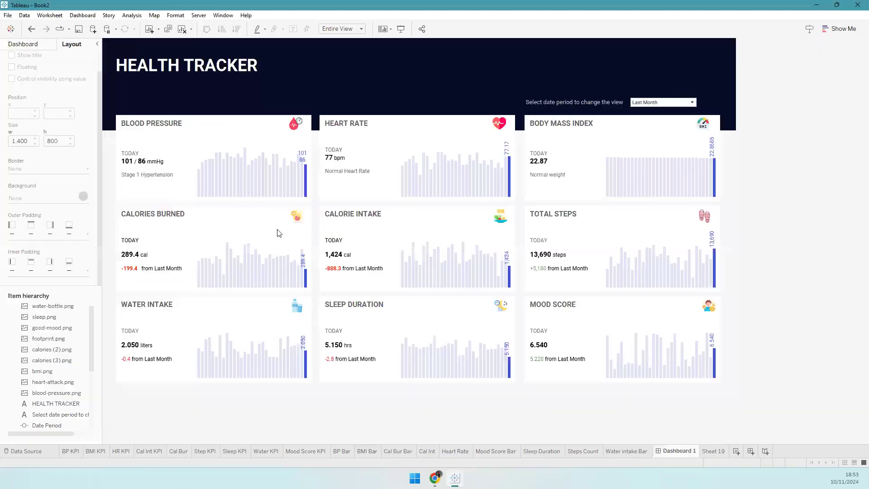
{"action": "left_click", "coordinate": [23, 44]}
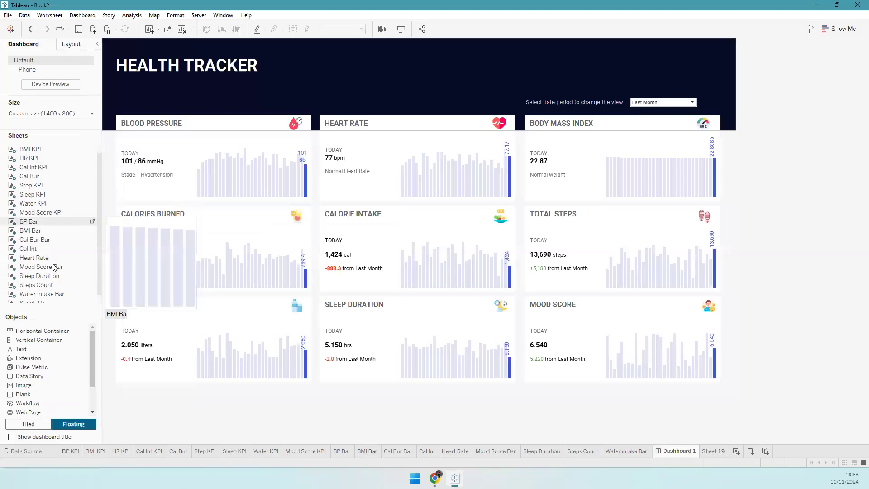
{"action": "scroll", "coordinate": [53, 267], "scroll_direction": "down", "scroll_amount": 1}
{"action": "left_click_drag", "start_coordinate": [32, 298], "coordinate": [320, 94]}
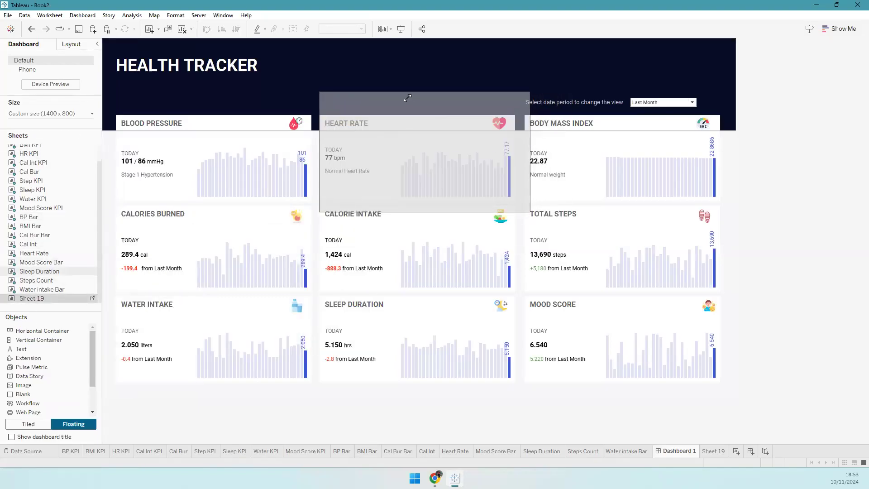
{"action": "left_click_drag", "start_coordinate": [407, 98], "coordinate": [386, 103]}
{"action": "left_click_drag", "start_coordinate": [530, 212], "coordinate": [514, 111]}
- Remove the background shading from the Sheet 19 bar on the dashboard
{"action": "right_click", "coordinate": [366, 103]}
{"action": "left_click", "coordinate": [390, 143]}
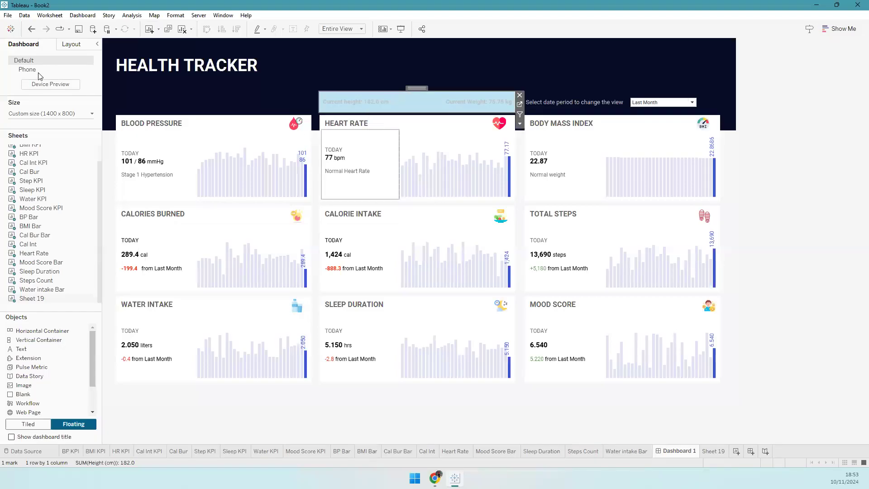
{"action": "left_click", "coordinate": [69, 101]}
{"action": "left_click", "coordinate": [72, 112]}
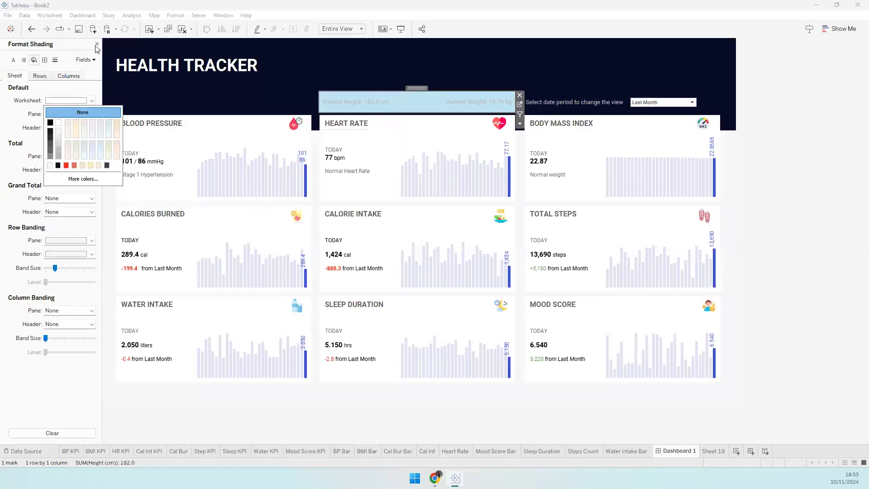
{"action": "left_click", "coordinate": [96, 45]}
{"action": "left_click", "coordinate": [406, 111]}
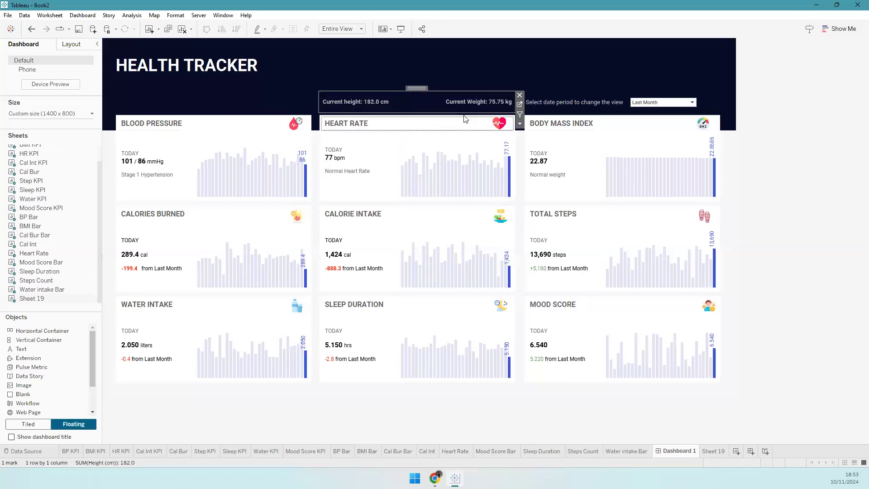
- Delete the extra spaces before Current Weight in the Sheet 19 label and apply the change
{"action": "left_click", "coordinate": [702, 451]}
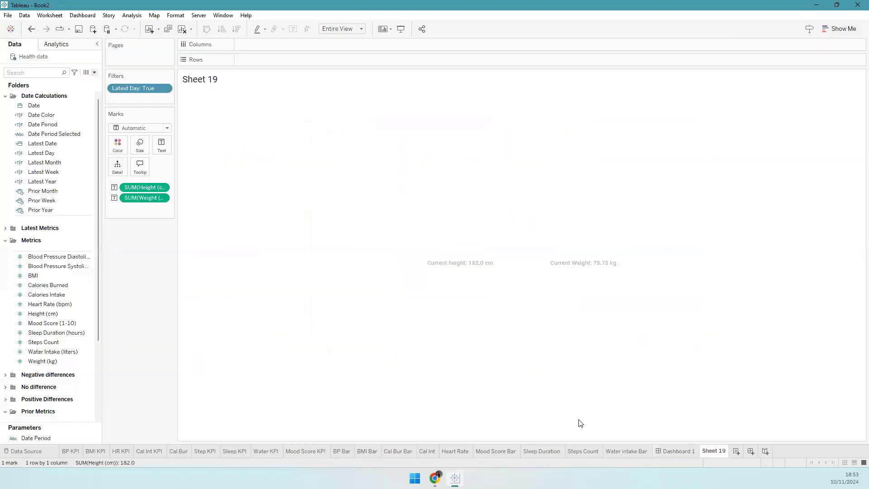
{"action": "left_click", "coordinate": [162, 145]}
{"action": "left_click", "coordinate": [241, 165]}
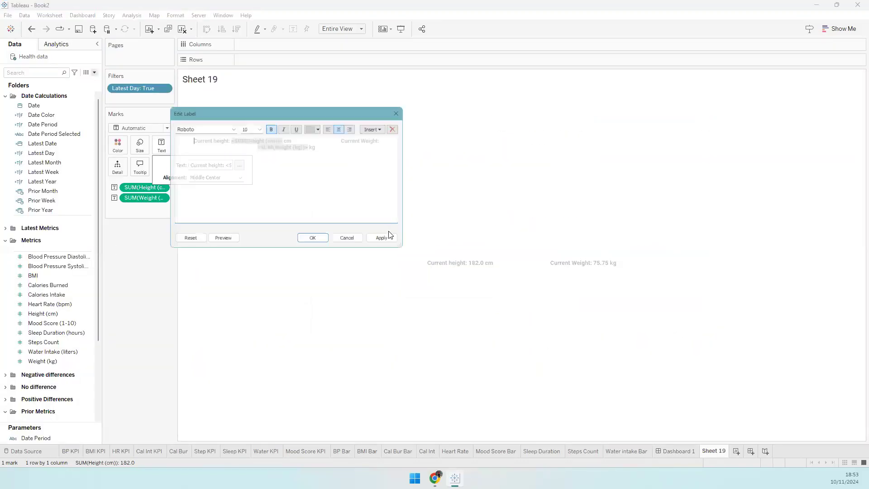
{"action": "left_click", "coordinate": [340, 139]}
{"action": "key", "text": "BackSpace"}
{"action": "key", "text": "BackSpace"}
{"action": "key", "text": "BackSpace"}
{"action": "key", "text": "BackSpace"}
{"action": "key", "text": "BackSpace"}
{"action": "key", "text": "BackSpace"}
{"action": "key", "text": "BackSpace"}
{"action": "key", "text": "BackSpace"}
{"action": "key", "text": "BackSpace"}
{"action": "key", "text": "BackSpace"}
{"action": "key", "text": "BackSpace"}
{"action": "key", "text": "BackSpace"}
{"action": "key", "text": "BackSpace"}
{"action": "key", "text": "BackSpace"}
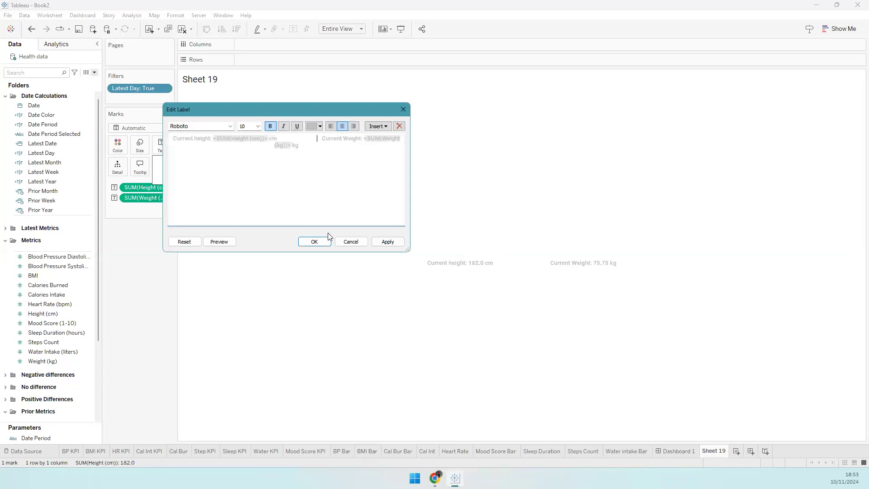
{"action": "left_click", "coordinate": [381, 241]}
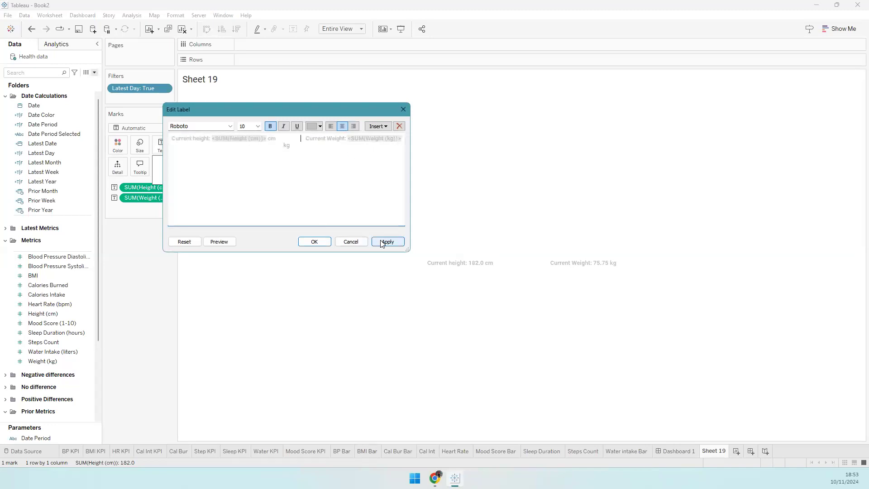
{"action": "left_click", "coordinate": [314, 241]}
- Rename the Sheet 19 worksheet to HW
{"action": "left_click", "coordinate": [659, 450]}
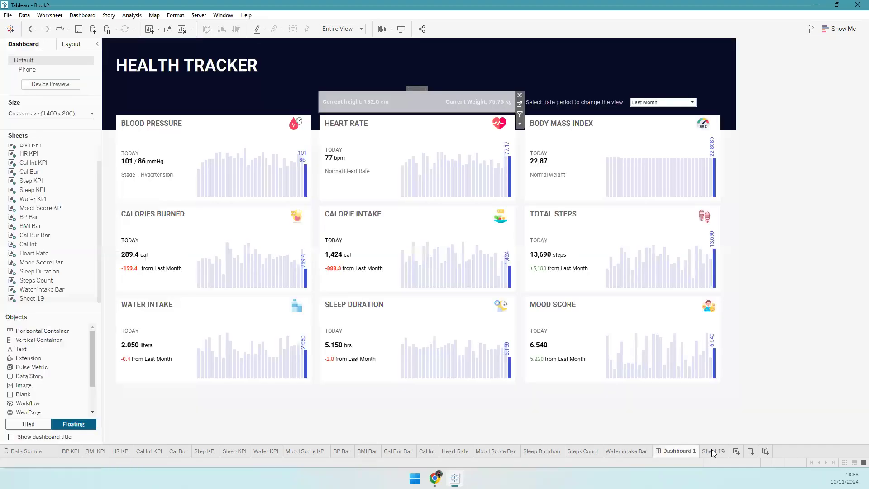
{"action": "double_click", "coordinate": [713, 451]}
{"action": "type", "text": "HW"}
{"action": "key", "text": "Return"}
- Create a new worksheet showing the Latest Date field as text
{"action": "left_click", "coordinate": [726, 449]}
{"action": "left_click_drag", "start_coordinate": [44, 151], "coordinate": [217, 100]}
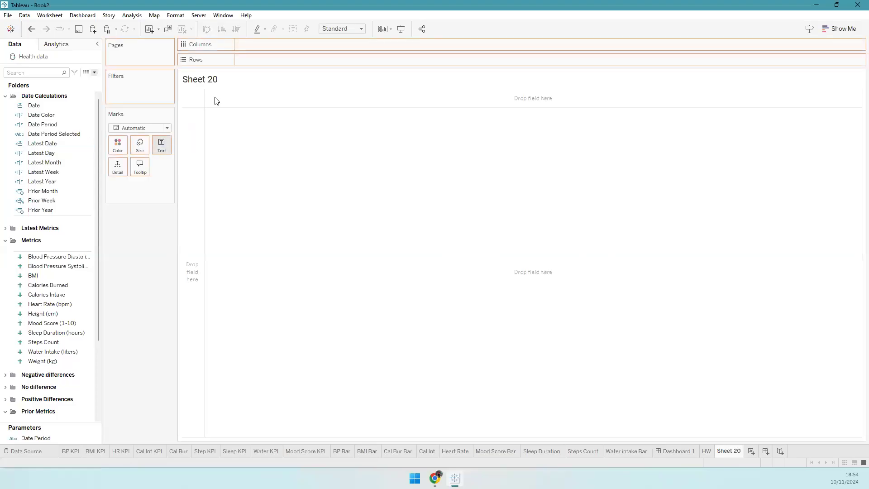
{"action": "left_click_drag", "start_coordinate": [173, 177], "coordinate": [165, 145]}
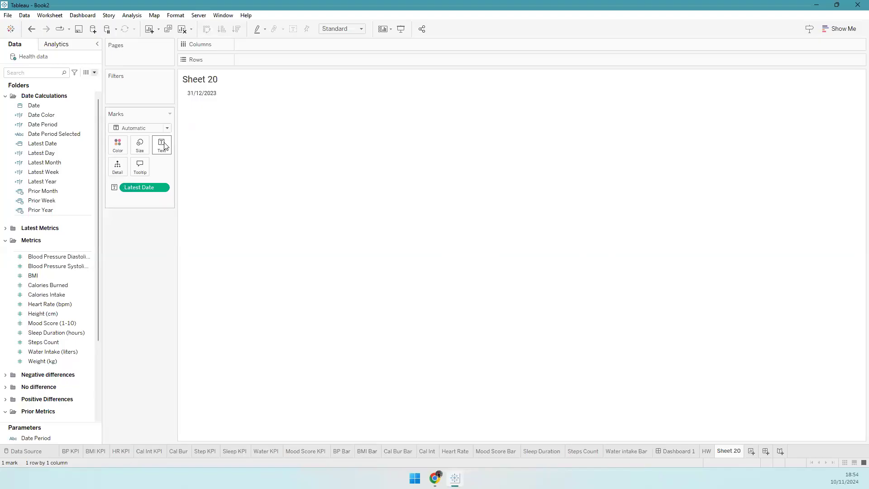
- Edit the label to 'Current Date: <Latest Date>' in size 10, light grey
{"action": "left_click", "coordinate": [239, 165]}
{"action": "type", "text": "Current Date:"}
{"action": "key", "text": "ctrl+a"}
{"action": "left_click", "coordinate": [255, 126]}
{"action": "left_click", "coordinate": [246, 146]}
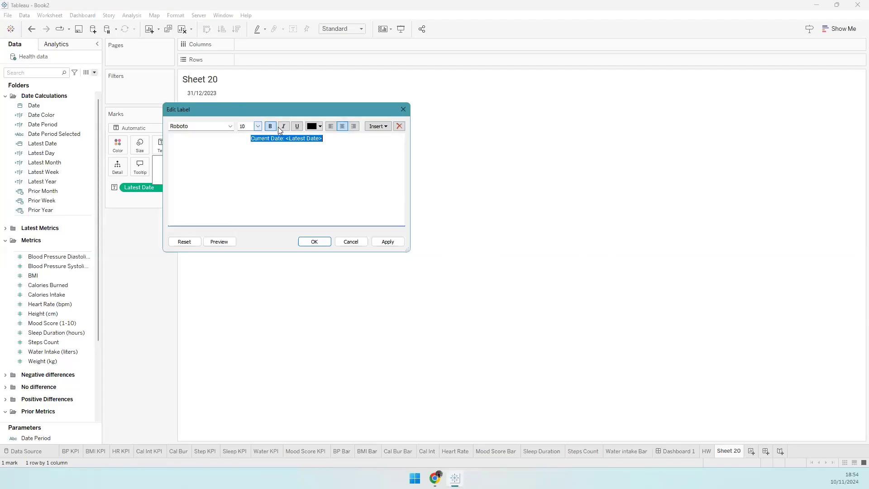
{"action": "left_click", "coordinate": [320, 126]}
{"action": "left_click", "coordinate": [311, 143]}
{"action": "left_click", "coordinate": [312, 242]}
- Fit the date sheet to Entire View and centre the label horizontally
{"action": "right_click", "coordinate": [251, 234]}
{"action": "left_click", "coordinate": [344, 44]}
{"action": "left_click", "coordinate": [342, 29]}
{"action": "left_click", "coordinate": [337, 64]}
{"action": "left_click", "coordinate": [161, 145]}
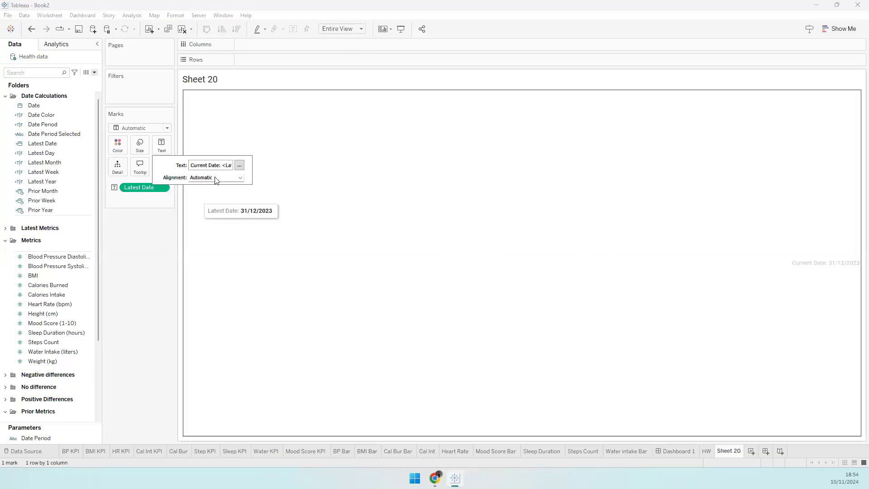
{"action": "left_click", "coordinate": [216, 177]}
{"action": "left_click", "coordinate": [213, 214]}
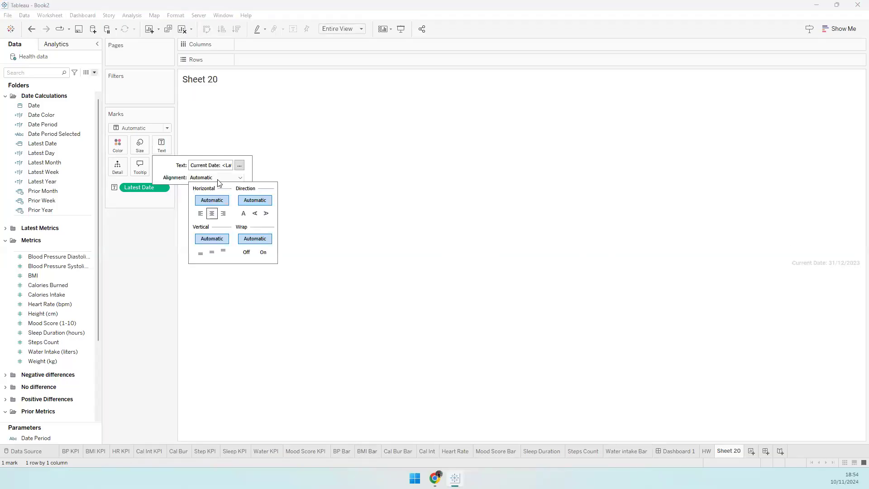
{"action": "left_click", "coordinate": [351, 335]}
{"action": "left_click", "coordinate": [290, 311]}
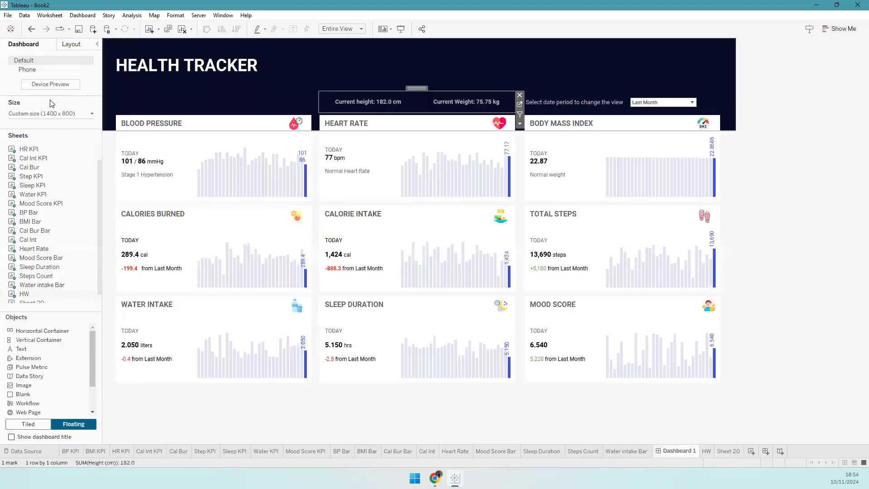
- Place the Current Date sheet on the dashboard and set its shading to None
{"action": "left_click_drag", "start_coordinate": [62, 286], "coordinate": [113, 94]}
{"action": "right_click", "coordinate": [224, 121]}
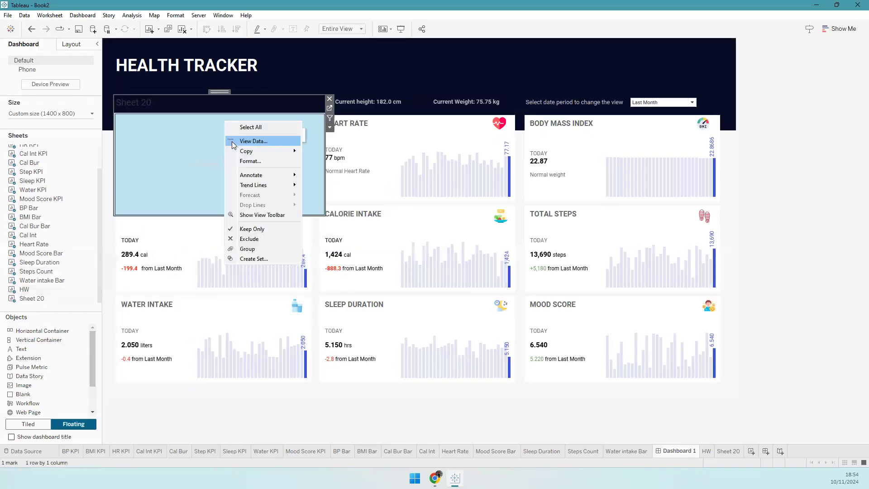
{"action": "left_click", "coordinate": [73, 61]}
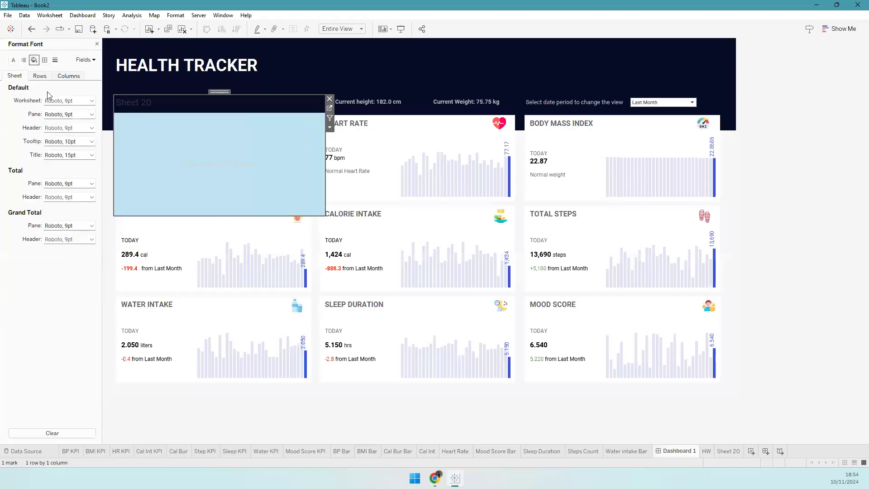
{"action": "left_click", "coordinate": [34, 60]}
{"action": "left_click", "coordinate": [92, 100]}
{"action": "left_click", "coordinate": [88, 112]}
{"action": "left_click", "coordinate": [97, 44]}
- Hide the date sheet's title, shrink it into the header bar, then switch to Chrome
{"action": "right_click", "coordinate": [143, 107]}
{"action": "left_click", "coordinate": [184, 135]}
{"action": "left_click_drag", "start_coordinate": [326, 217], "coordinate": [331, 127]}
{"action": "left_click", "coordinate": [368, 77]}
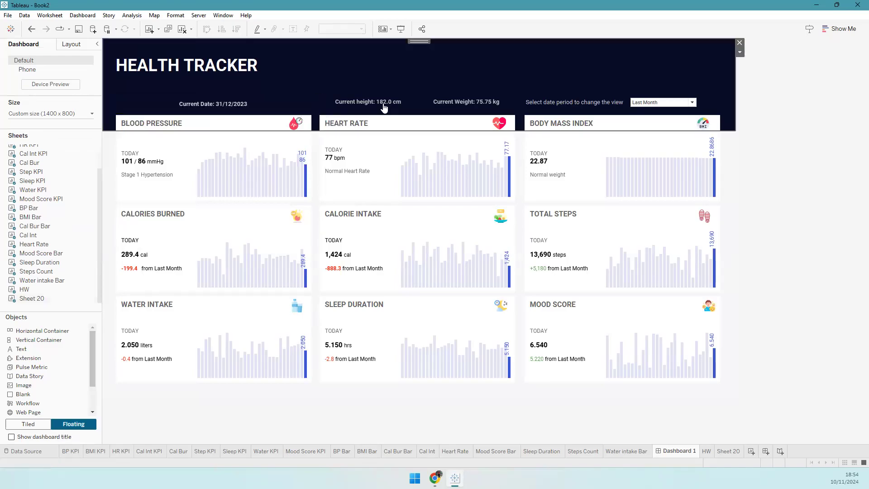
{"action": "left_click", "coordinate": [306, 107]}
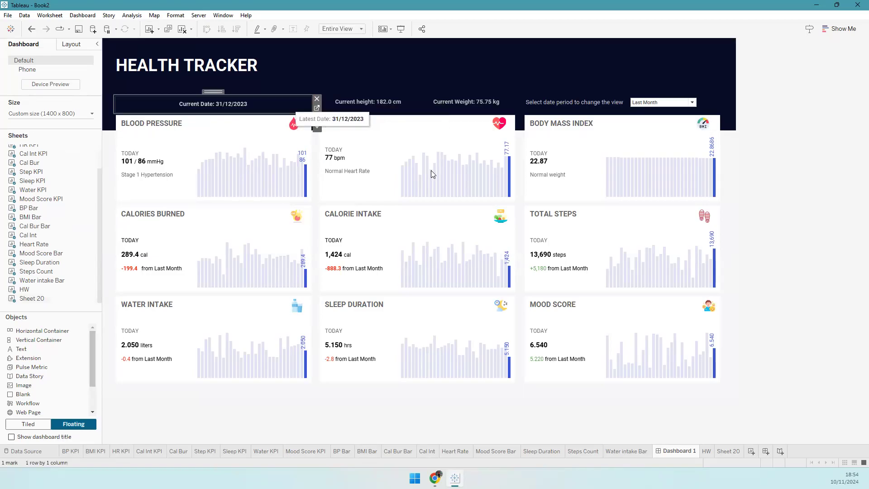
{"action": "left_click", "coordinate": [584, 417]}
{"action": "key", "text": "alt+Tab"}
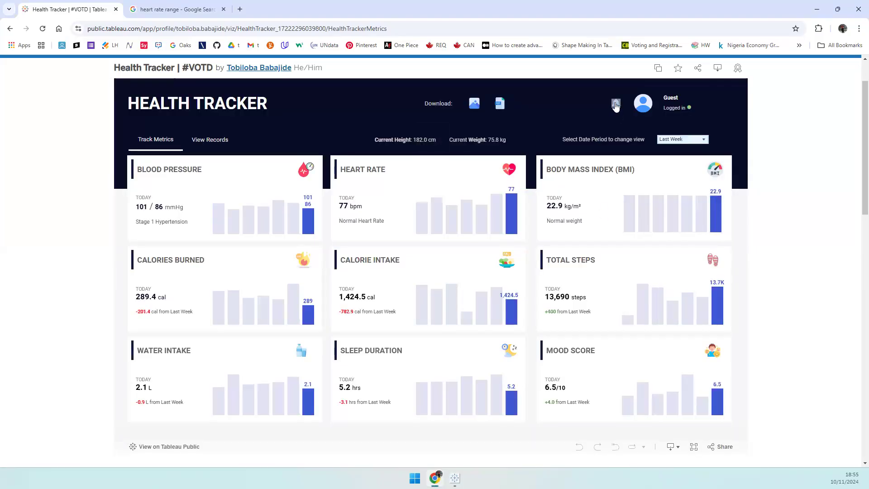
- Open and close the reference dashboard's bell info panel twice, then return to Tableau
{"action": "left_click", "coordinate": [615, 104]}
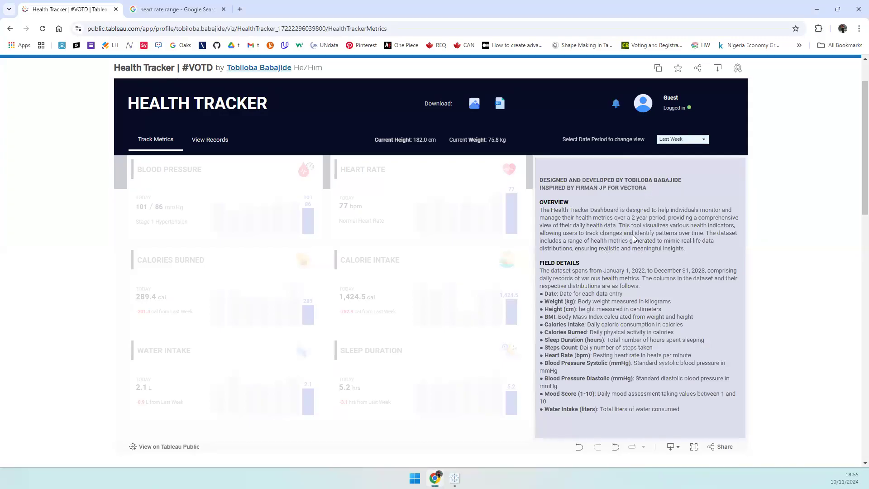
{"action": "left_click", "coordinate": [615, 107]}
{"action": "left_click", "coordinate": [616, 104]}
{"action": "left_click", "coordinate": [616, 105]}
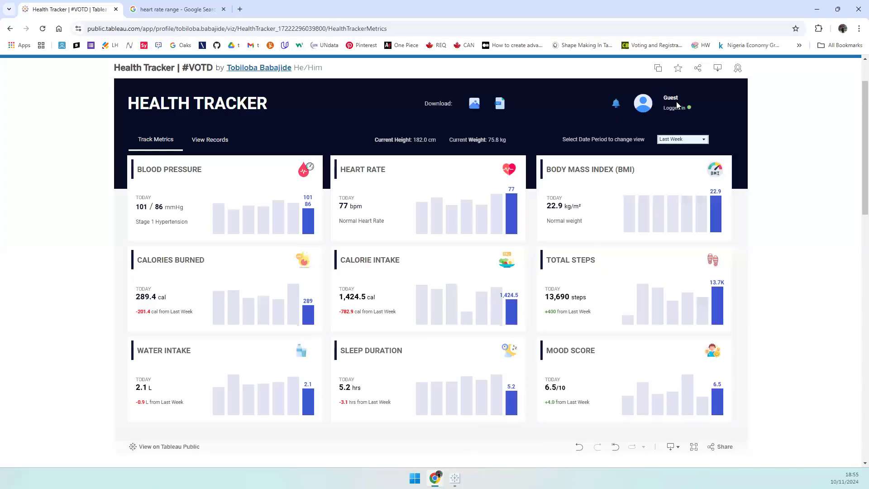
{"action": "left_click", "coordinate": [455, 478]}
- Add a centred user (1).png avatar image at the header's top right and shrink it
{"action": "left_click_drag", "start_coordinate": [29, 376], "coordinate": [628, 51]}
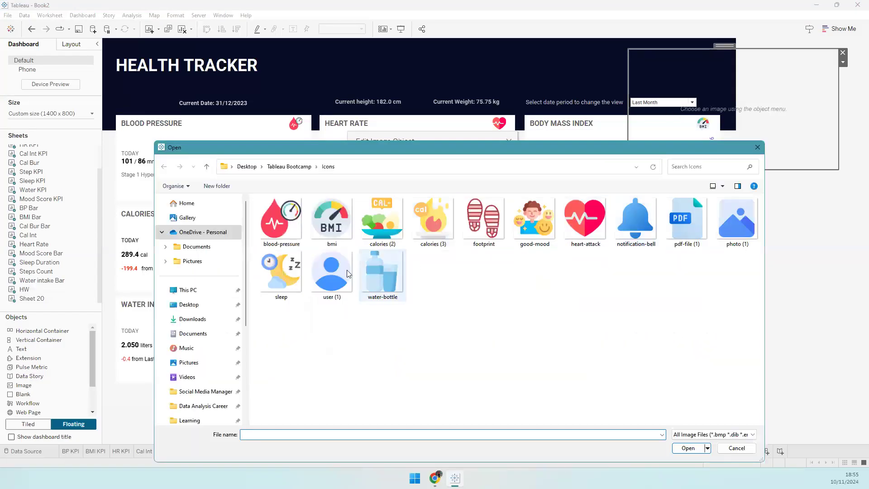
{"action": "left_click", "coordinate": [346, 271]}
{"action": "key", "text": "Return"}
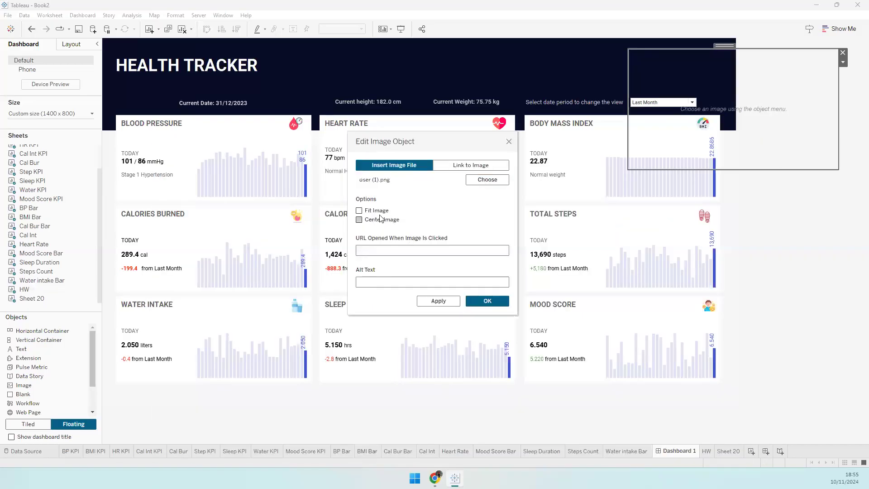
{"action": "left_click", "coordinate": [385, 220]}
{"action": "key", "text": "Return"}
{"action": "left_click_drag", "start_coordinate": [838, 169], "coordinate": [666, 74]}
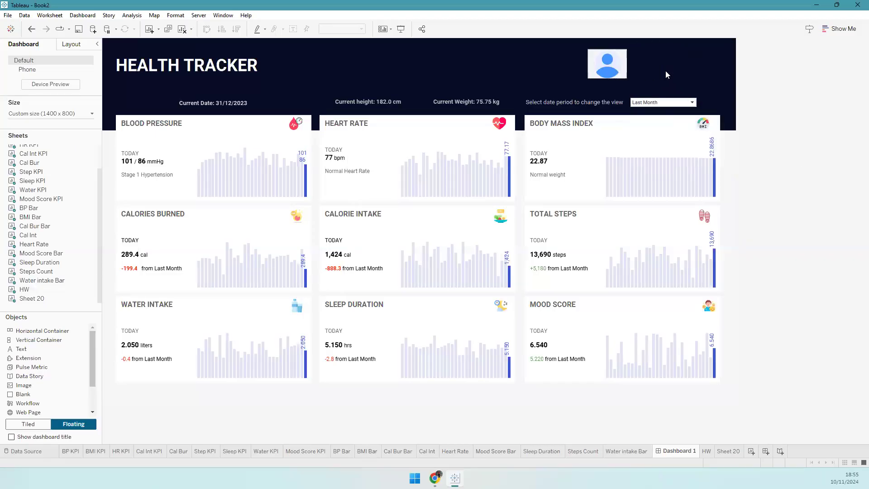
- Add a text object beside the avatar with the user's Full Name in bold size 10
{"action": "left_click_drag", "start_coordinate": [61, 342], "coordinate": [635, 54]}
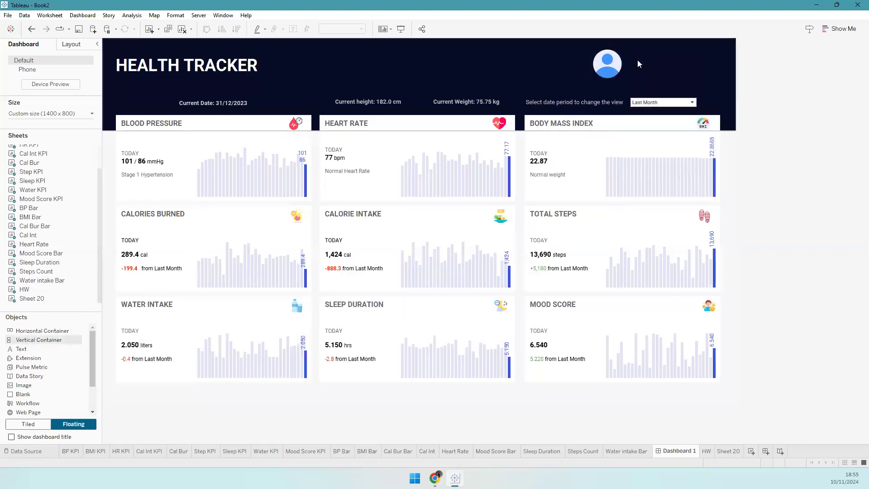
{"action": "left_click", "coordinate": [525, 181]}
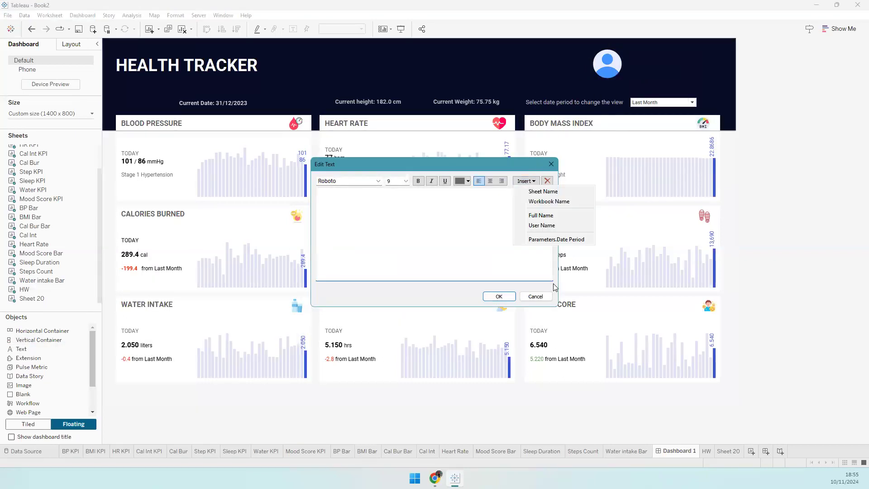
{"action": "left_click", "coordinate": [552, 218]}
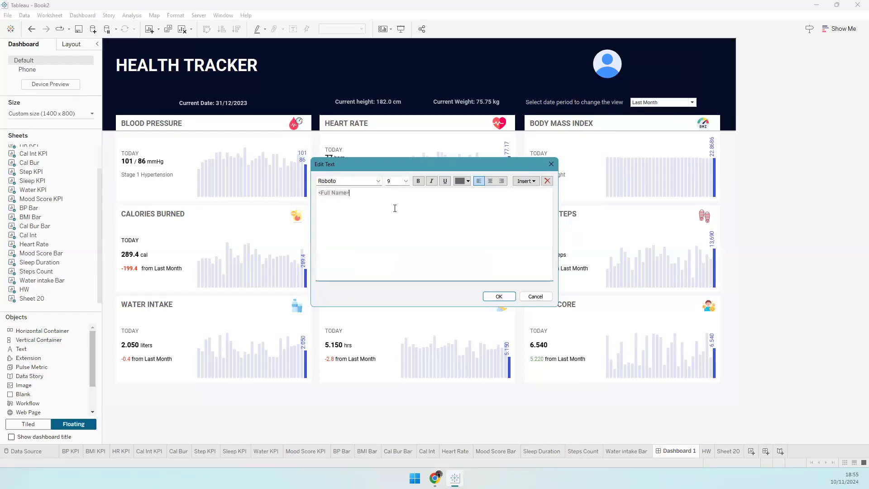
{"action": "key", "text": "ctrl+a"}
{"action": "left_click", "coordinate": [386, 181]}
{"action": "type", "text": "10"}
{"action": "key", "text": "Return"}
{"action": "left_click", "coordinate": [418, 182]}
{"action": "left_click", "coordinate": [388, 197]}
- Insert a ● dot symbol on the second line and size it 12
{"action": "key", "text": "super+period"}
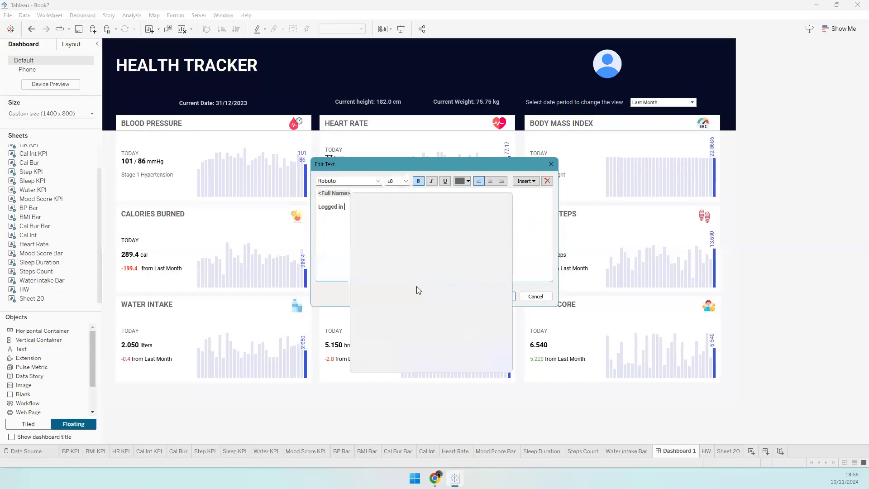
{"action": "left_click", "coordinate": [402, 330]}
{"action": "left_click", "coordinate": [333, 215]}
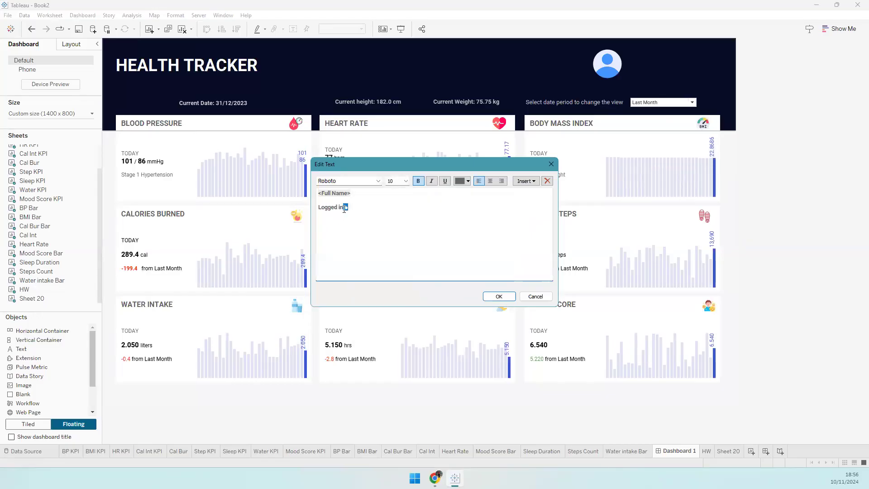
{"action": "double_click", "coordinate": [401, 181]}
{"action": "type", "text": "12"}
{"action": "key", "text": "Return"}
{"action": "left_click", "coordinate": [346, 211]}
- Colour 'Logged in' light grey and the dot green, then confirm the text
{"action": "left_click_drag", "start_coordinate": [317, 209], "coordinate": [343, 211]}
{"action": "left_click", "coordinate": [460, 181]}
{"action": "left_click", "coordinate": [469, 222]}
{"action": "left_click", "coordinate": [349, 209]}
{"action": "left_click", "coordinate": [456, 183]}
{"action": "left_click", "coordinate": [493, 191]}
{"action": "left_click", "coordinate": [495, 296]}
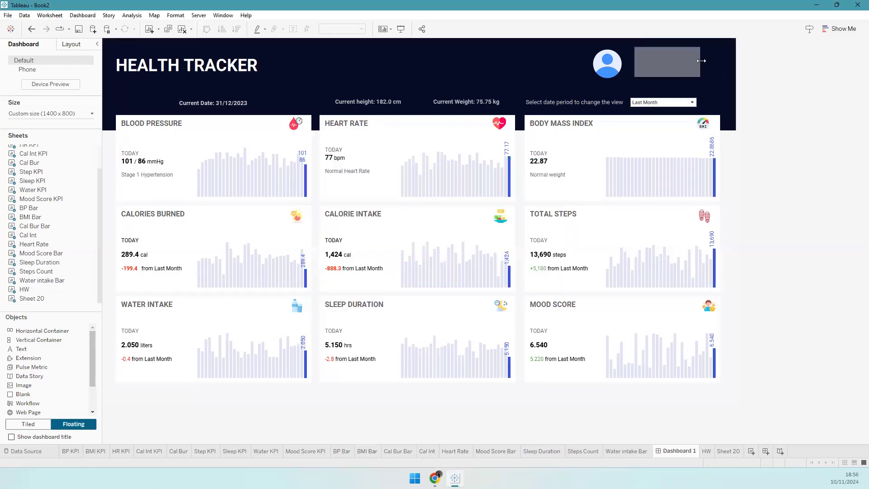
- Nudge the name and status box down and left, then switch to Chrome
{"action": "left_click", "coordinate": [686, 68]}
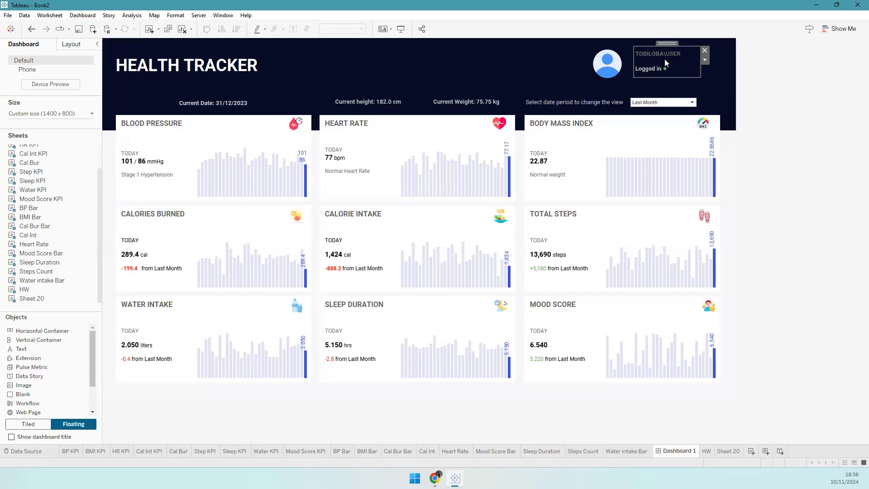
{"action": "key", "text": "Down"}
{"action": "key", "text": "Down"}
{"action": "key", "text": "Down"}
{"action": "key", "text": "Down"}
{"action": "key", "text": "Down"}
{"action": "key", "text": "Left"}
{"action": "key", "text": "Left"}
{"action": "key", "text": "Left"}
{"action": "key", "text": "Left"}
{"action": "key", "text": "Left"}
{"action": "key", "text": "Left"}
{"action": "key", "text": "Left"}
{"action": "key", "text": "Left"}
{"action": "key", "text": "Left"}
{"action": "key", "text": "Left"}
{"action": "key", "text": "Down"}
{"action": "key", "text": "Left"}
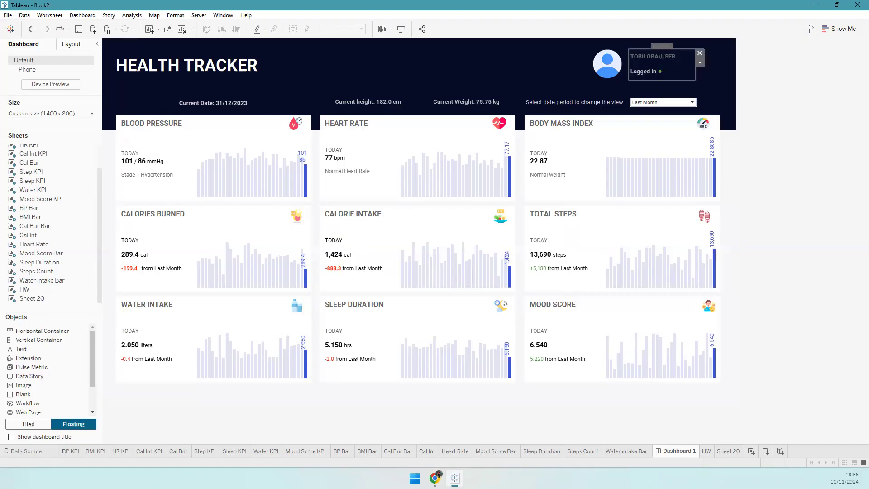
{"action": "left_click", "coordinate": [729, 97]}
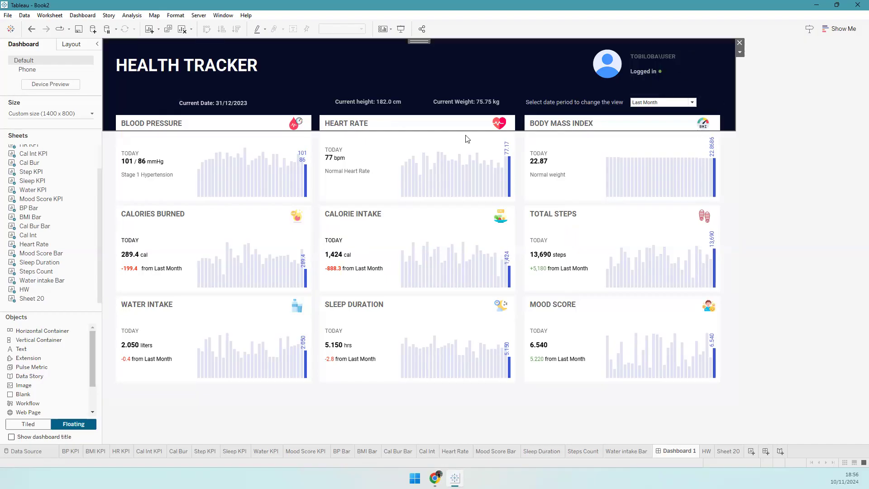
{"action": "key", "text": "alt+Tab"}
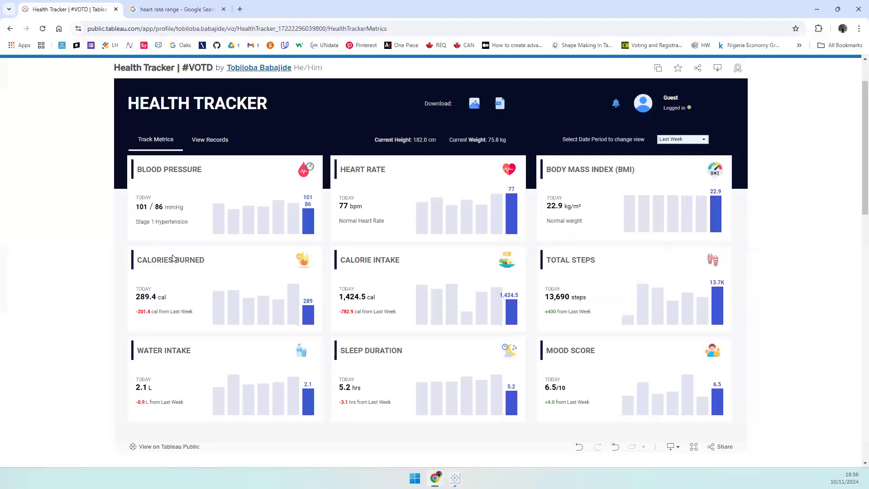
- Add a download button to the header and set it to export as an image
{"action": "key", "text": "alt+Tab"}
{"action": "scroll", "coordinate": [45, 389], "scroll_direction": "down", "scroll_amount": 3}
{"action": "left_click_drag", "start_coordinate": [24, 395], "coordinate": [325, 68]}
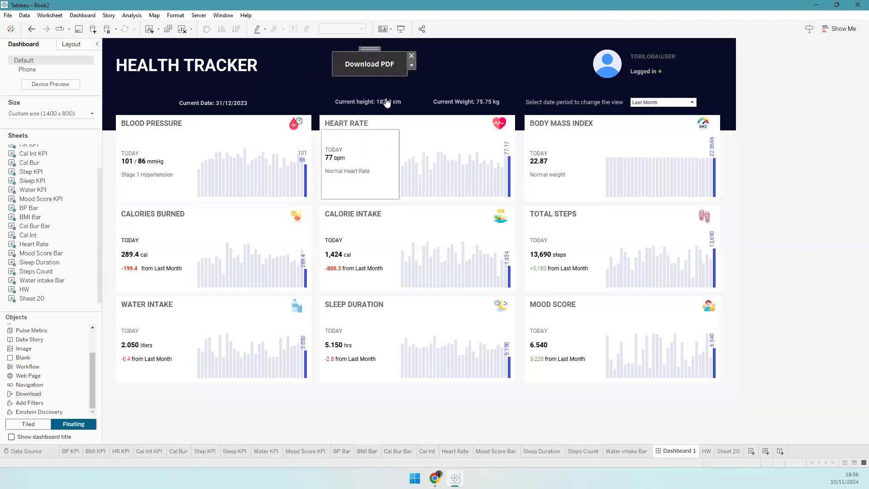
{"action": "right_click", "coordinate": [391, 68]}
{"action": "left_click", "coordinate": [375, 138]}
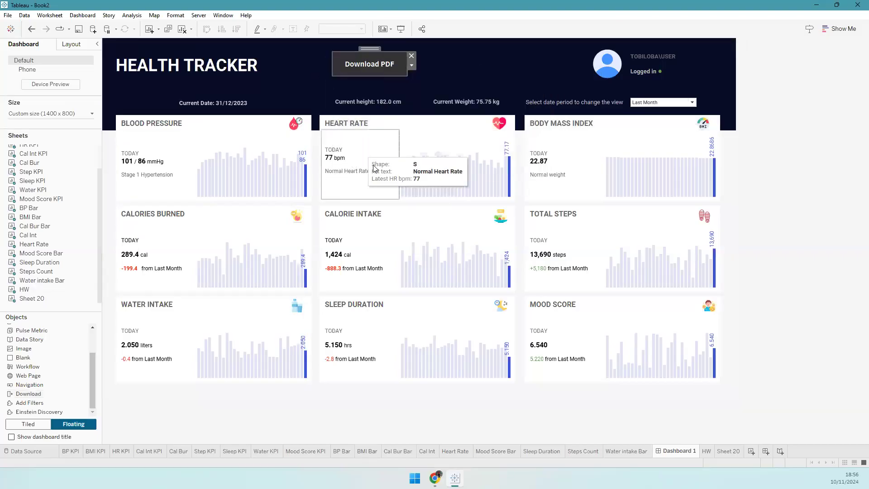
{"action": "double_click", "coordinate": [371, 73]}
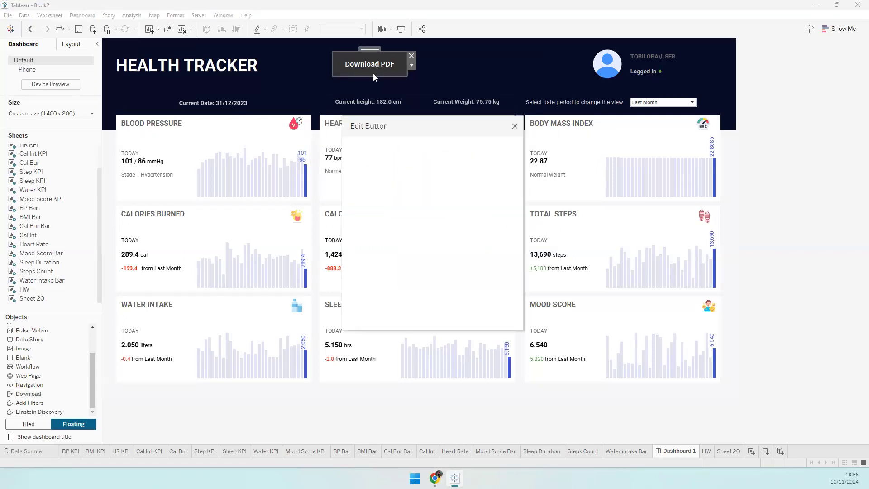
{"action": "left_click", "coordinate": [365, 171]}
{"action": "left_click", "coordinate": [415, 195]}
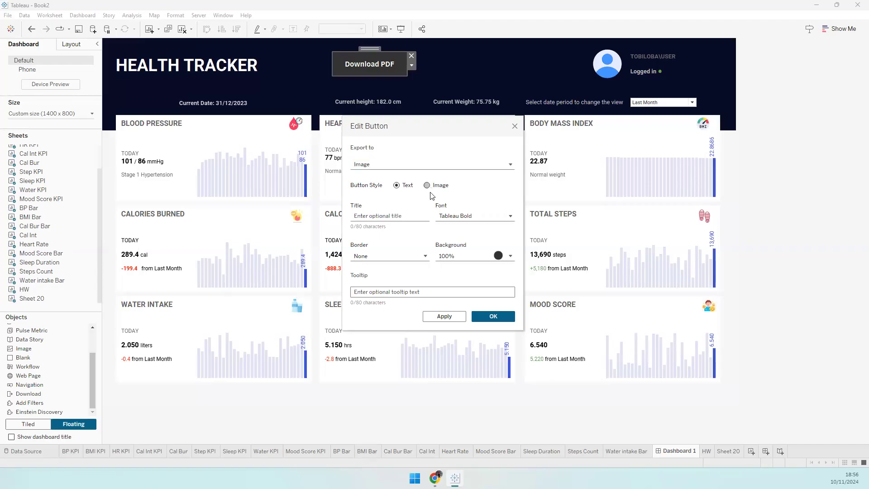
- Show the image download button as the photo (1).png icon, narrow it and nudge it right
{"action": "left_click", "coordinate": [426, 185]}
{"action": "left_click", "coordinate": [491, 225]}
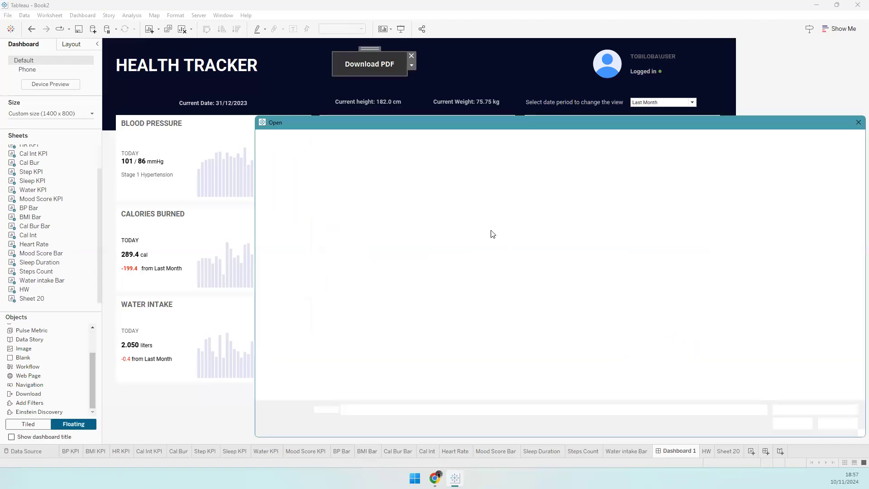
{"action": "left_click", "coordinate": [838, 200]}
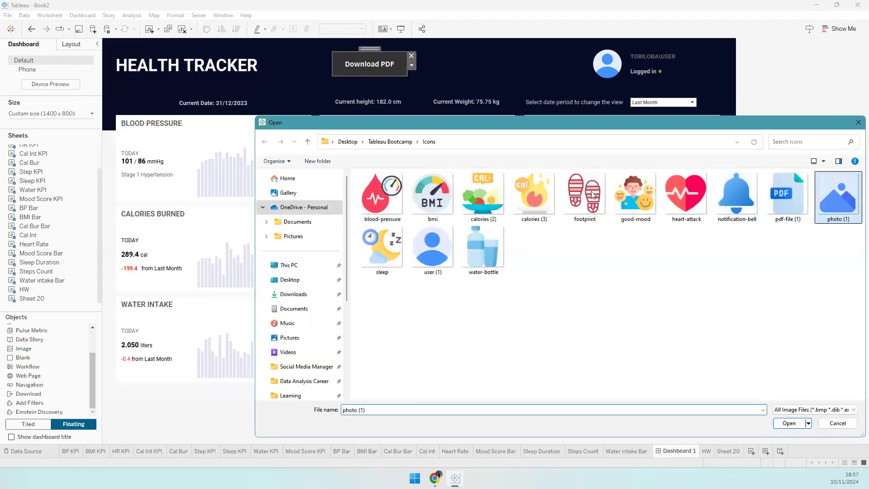
{"action": "key", "text": "Return"}
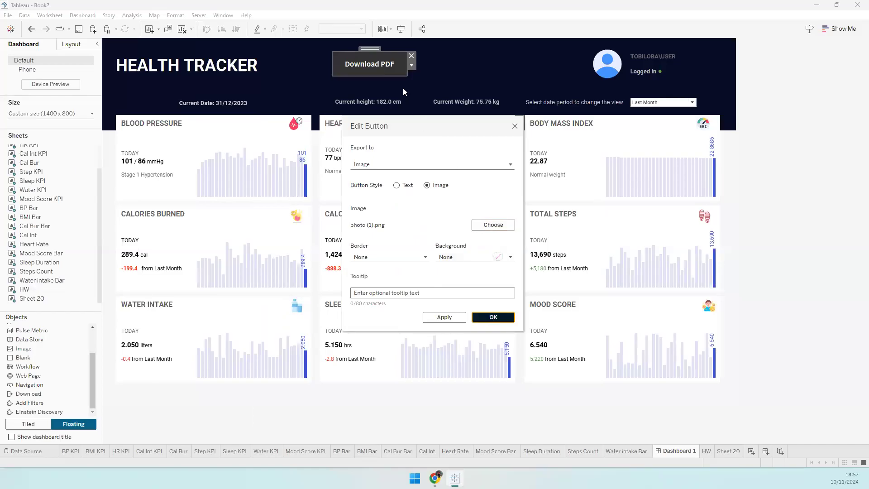
{"action": "key", "text": "Return"}
{"action": "left_click_drag", "start_coordinate": [380, 64], "coordinate": [378, 64]}
{"action": "key", "text": "shift+Right"}
{"action": "key", "text": "shift+Right"}
{"action": "key", "text": "shift+Right"}
{"action": "key", "text": "shift+Right"}
{"action": "key", "text": "shift+Right"}
{"action": "key", "text": "shift+Right"}
{"action": "key", "text": "shift+Right"}
{"action": "key", "text": "shift+Right"}
{"action": "key", "text": "shift+Right"}
{"action": "key", "text": "shift+Right"}
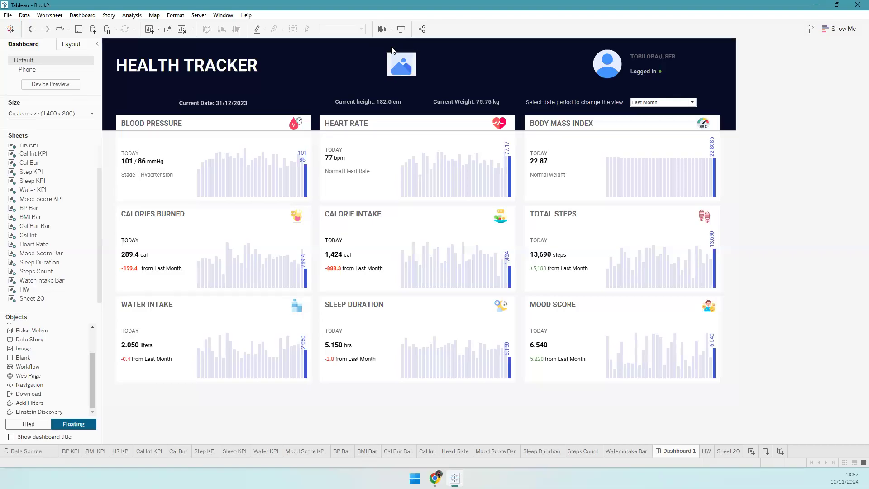
{"action": "key", "text": "shift+Right"}
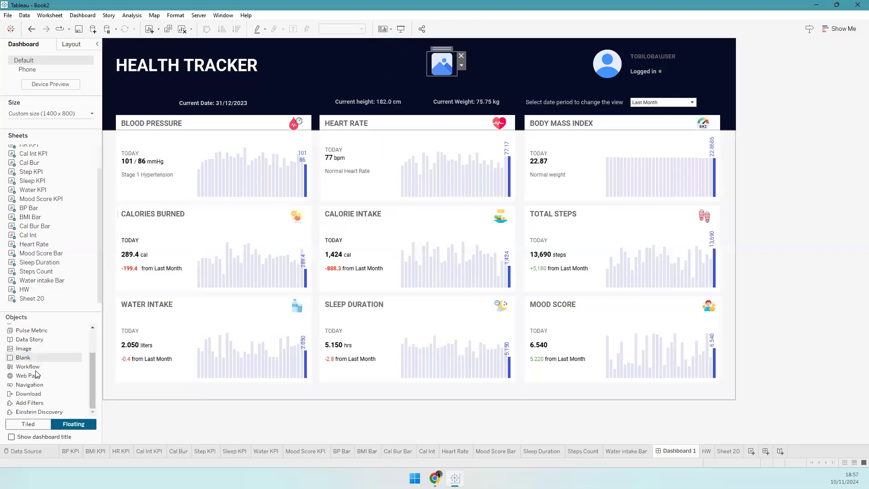
- Add a second download button using the pdf-file (1).png icon and narrow it
{"action": "left_click_drag", "start_coordinate": [40, 384], "coordinate": [466, 53]}
{"action": "right_click", "coordinate": [514, 62]}
{"action": "left_click", "coordinate": [523, 68]}
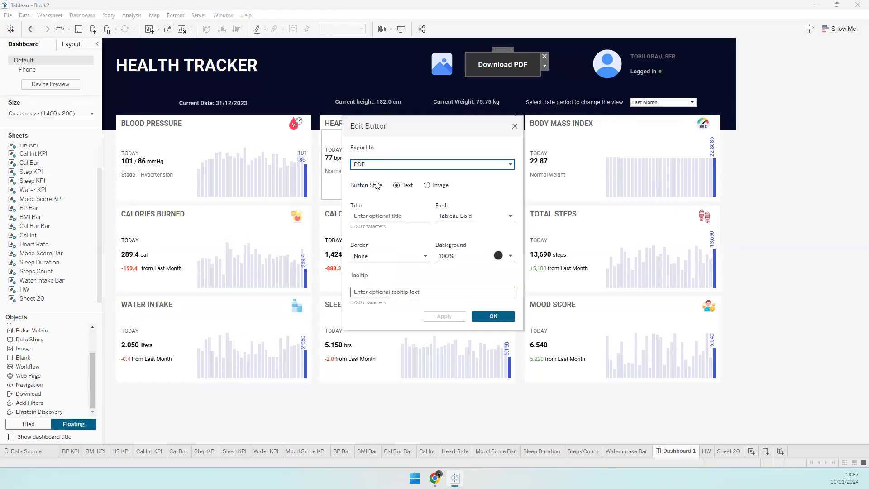
{"action": "left_click", "coordinate": [426, 185]}
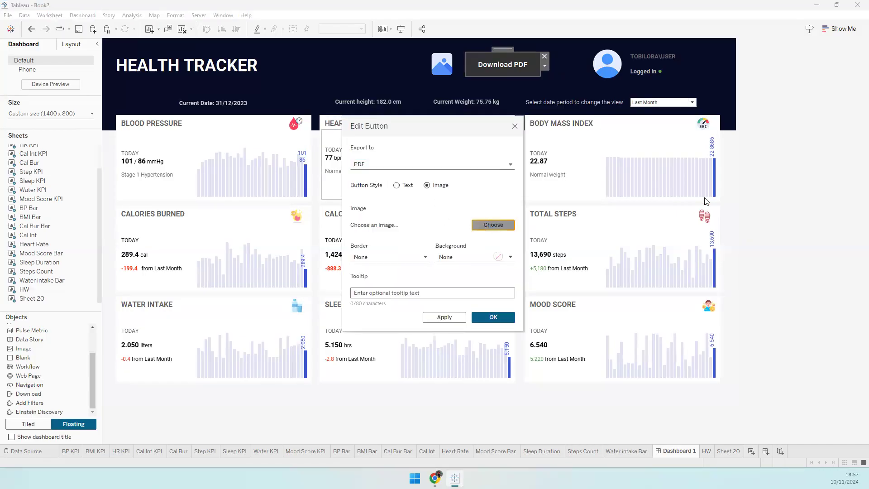
{"action": "double_click", "coordinate": [783, 193]}
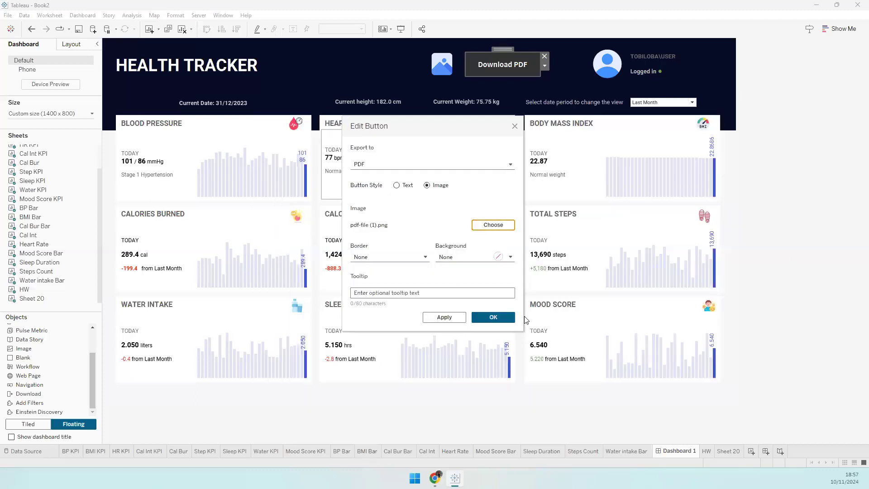
{"action": "left_click", "coordinate": [509, 318]}
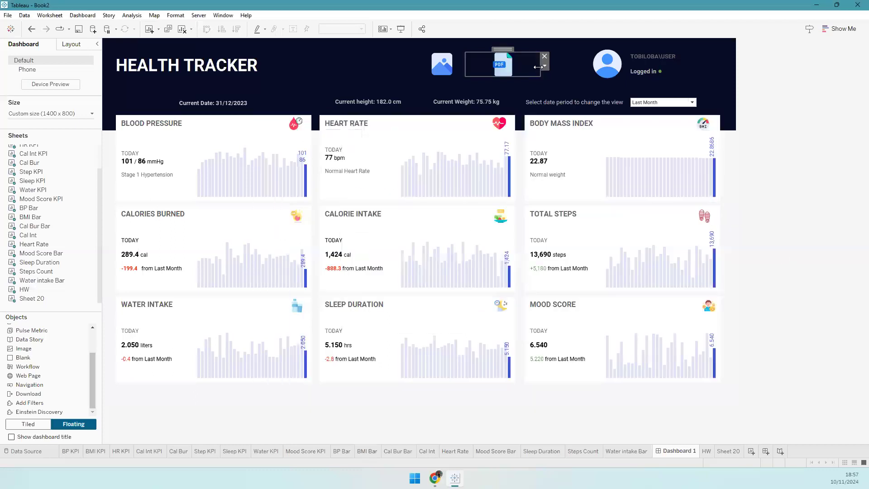
{"action": "left_click_drag", "start_coordinate": [501, 70], "coordinate": [495, 70]}
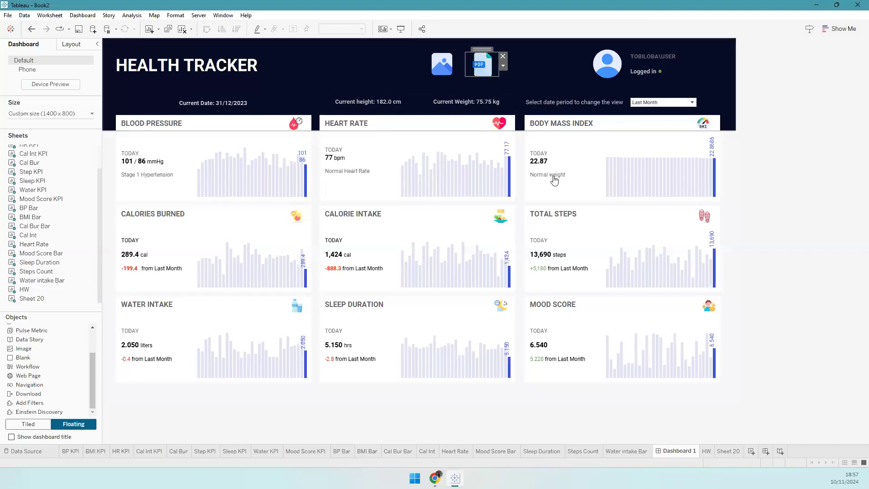
{"action": "left_click", "coordinate": [541, 420]}
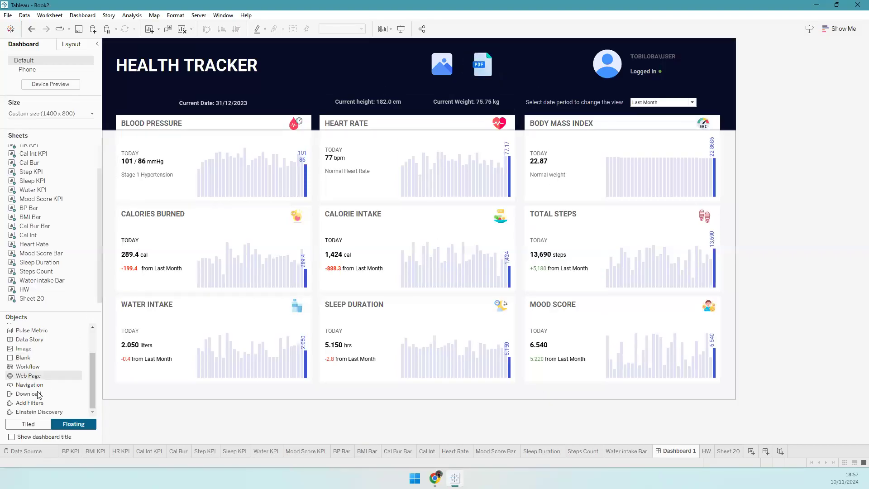
- Add a text object to the header and type the label DOWNLOAD
{"action": "scroll", "coordinate": [30, 355], "scroll_direction": "up", "scroll_amount": 2}
{"action": "left_click_drag", "start_coordinate": [28, 349], "coordinate": [359, 53]}
{"action": "type", "text": "Download"}
{"action": "key", "text": "ctrl+a"}
{"action": "type", "text": "DOPW"}
{"action": "type", "text": "WNLOAD"}
- Make the DOWNLOAD label size 10 light grey, fit it beside the export icons, then switch to Chrome
{"action": "key", "text": "ctrl+a"}
{"action": "left_click", "coordinate": [391, 183]}
{"action": "type", "text": "1"}
{"action": "type", "text": "0"}
{"action": "key", "text": "Return"}
{"action": "left_click", "coordinate": [461, 181]}
{"action": "left_click", "coordinate": [461, 220]}
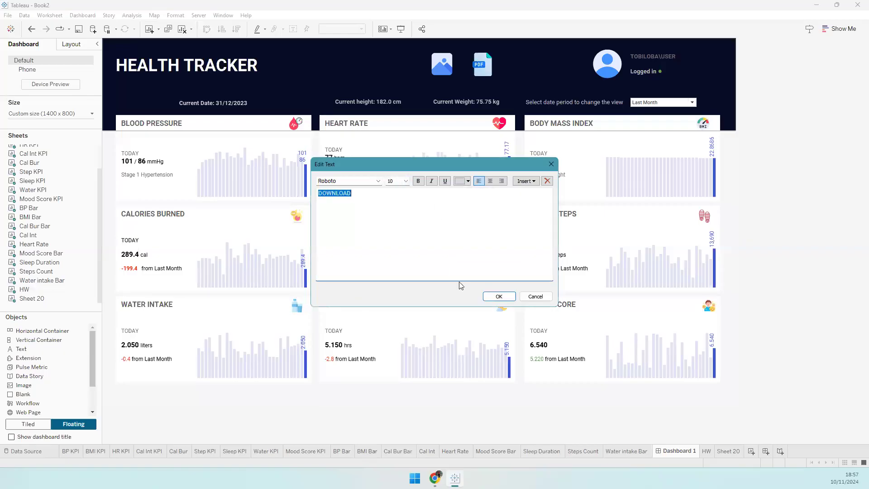
{"action": "left_click", "coordinate": [489, 297]}
{"action": "left_click_drag", "start_coordinate": [384, 53], "coordinate": [406, 63]}
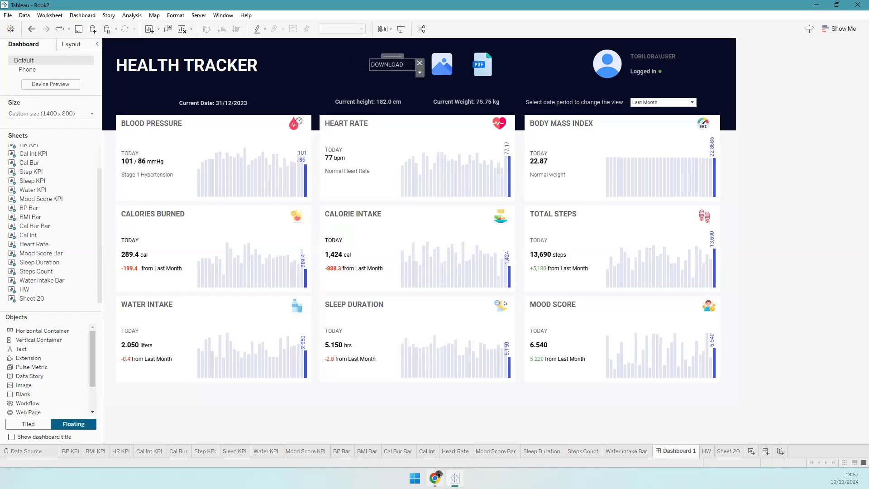
{"action": "left_click", "coordinate": [435, 478]}
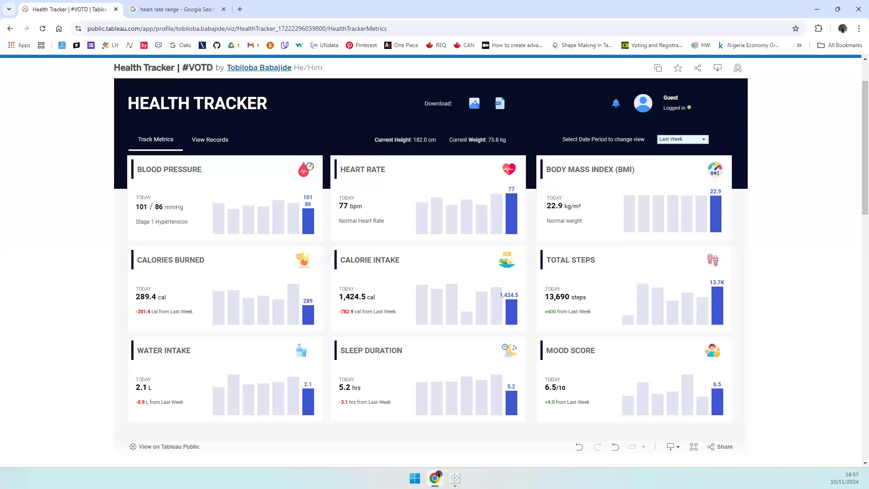
- View the published dashboard's records table, then set the presentation period to Last Week
{"action": "left_click", "coordinate": [205, 141]}
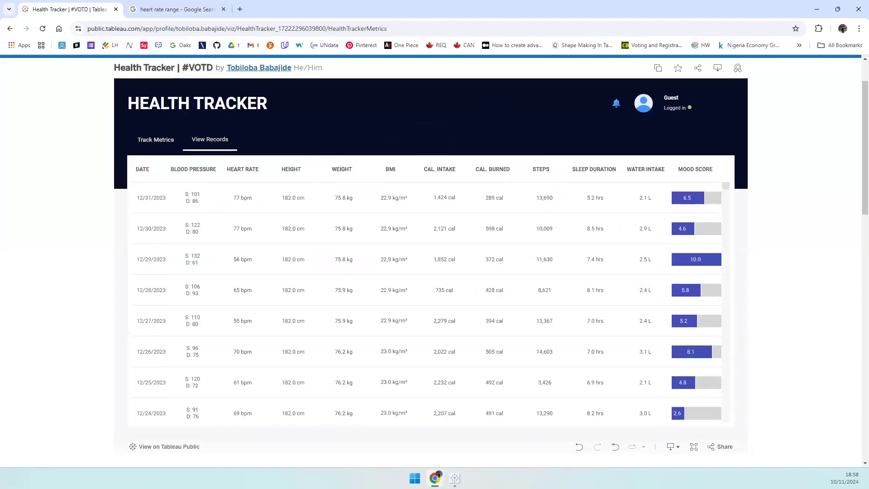
{"action": "key", "text": "alt+Tab"}
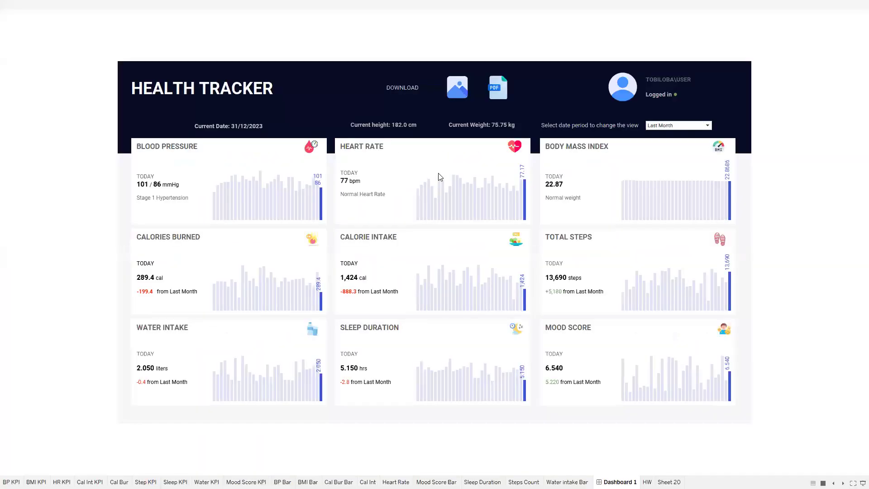
{"action": "left_click", "coordinate": [662, 125]}
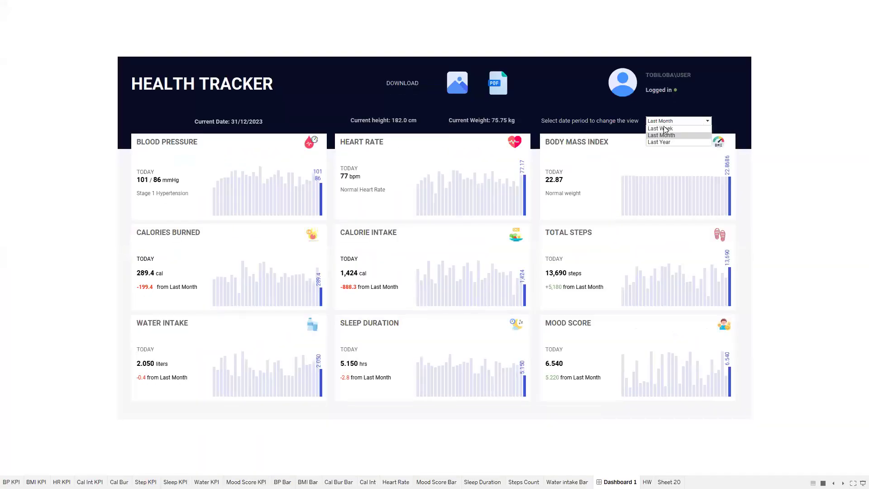
{"action": "left_click", "coordinate": [663, 128]}
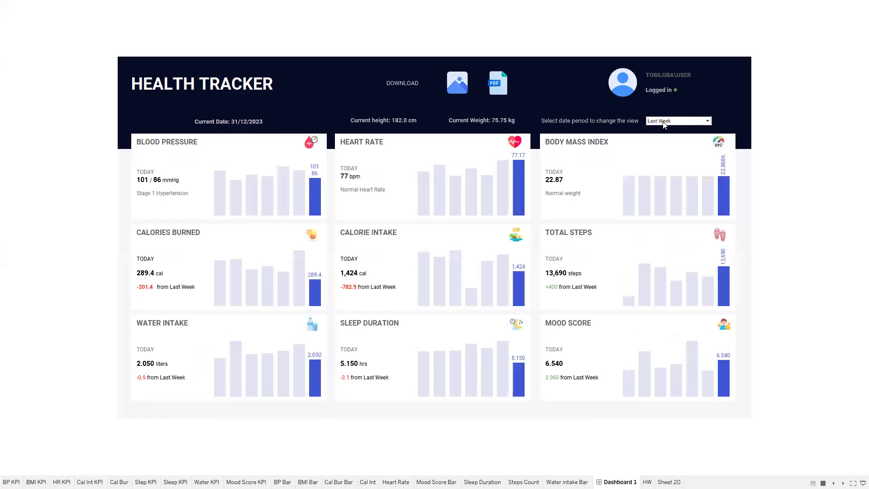
- Cycle the period from Last Week through Last Month to Last Year, then exit presentation mode
{"action": "left_click", "coordinate": [663, 125]}
{"action": "left_click", "coordinate": [667, 129]}
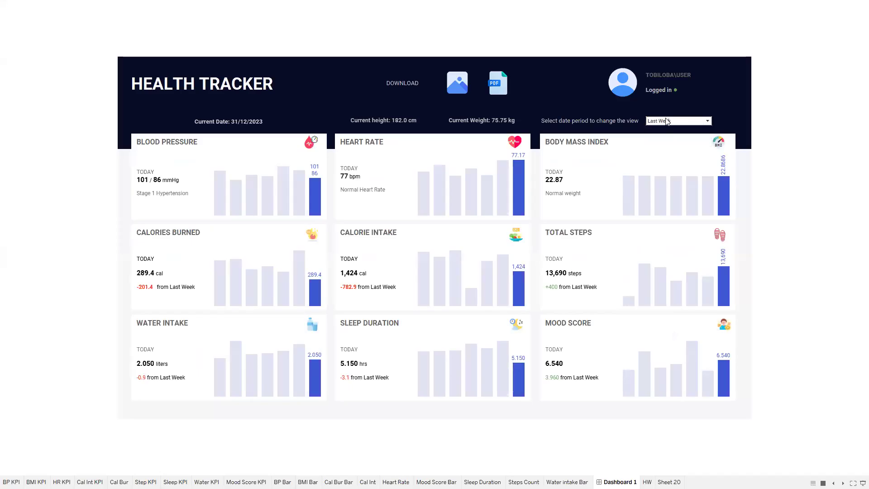
{"action": "left_click", "coordinate": [667, 121]}
{"action": "left_click", "coordinate": [665, 132]}
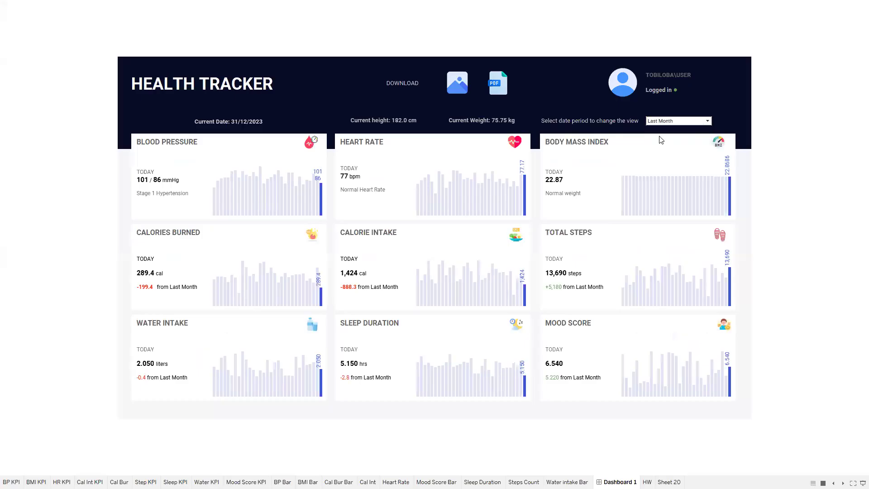
{"action": "key", "text": "Down"}
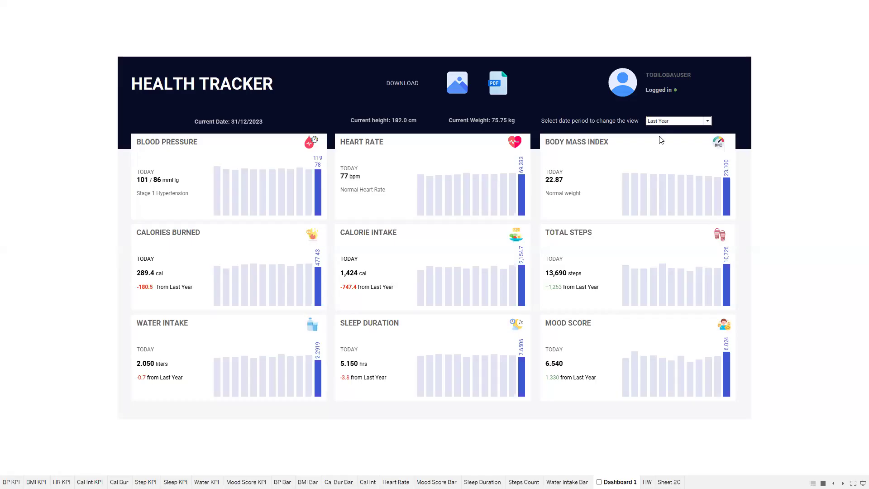
{"action": "key", "text": "Escape"}
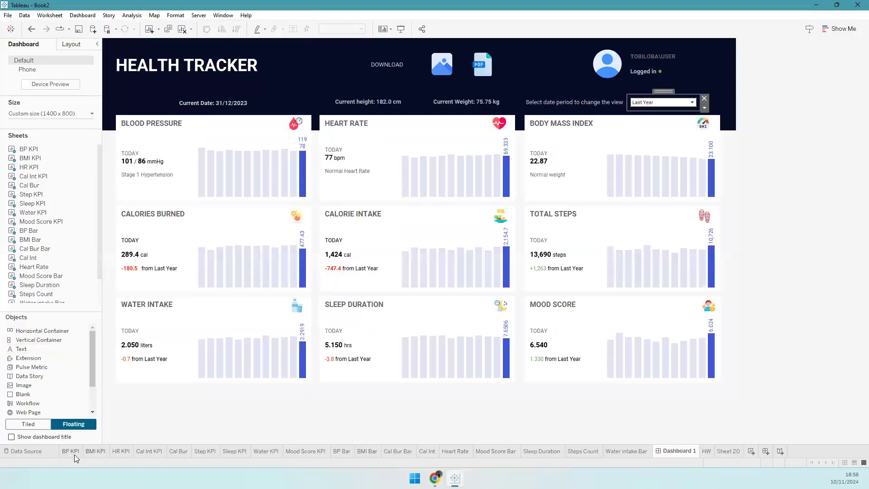
{"action": "left_click", "coordinate": [74, 454]}
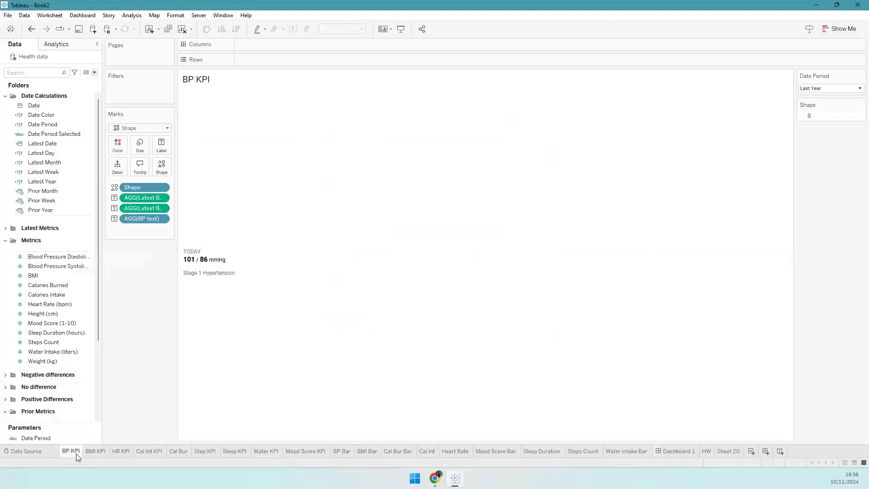
{"action": "left_click", "coordinate": [5, 241]}
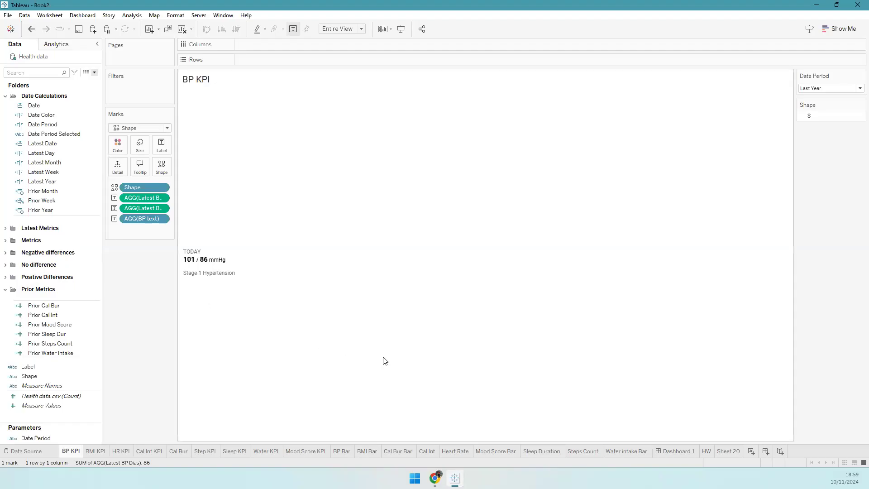
{"action": "left_click", "coordinate": [686, 449]}
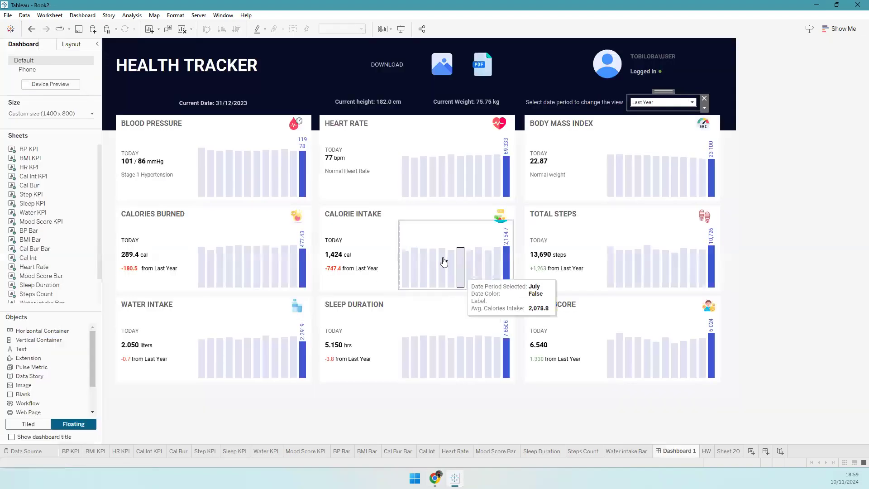